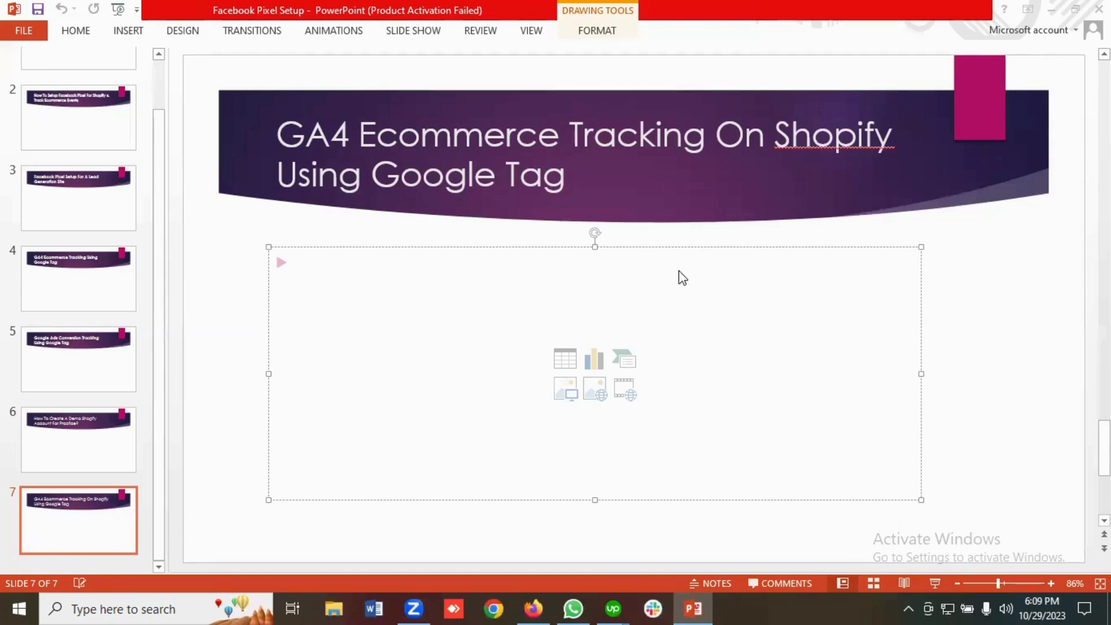
Switch from the PowerPoint GA4 slide to the Analytical Groth Ecom store in Firefox.
{"action": "left_click", "coordinate": [534, 606]}
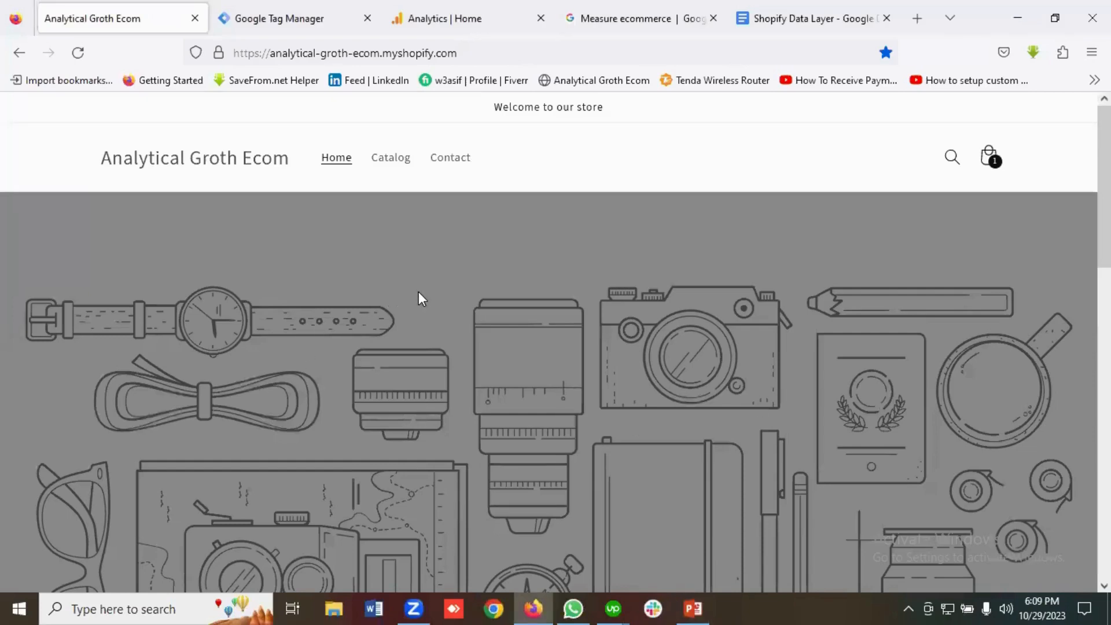
Browse the storefront's featured T Shirt, then bring up the GA4 Ecom Shopify container's empty Tags page.
{"action": "scroll", "coordinate": [419, 293], "scroll_direction": "down", "scroll_amount": 15}
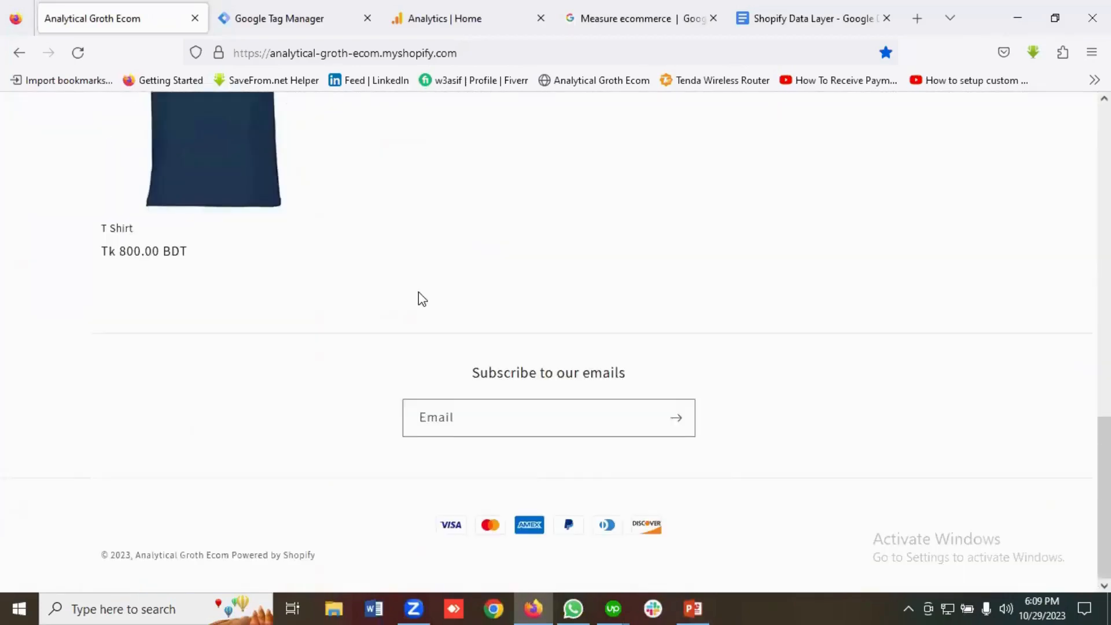
{"action": "scroll", "coordinate": [419, 292], "scroll_direction": "up", "scroll_amount": 15}
{"action": "scroll", "coordinate": [418, 292], "scroll_direction": "down", "scroll_amount": 14}
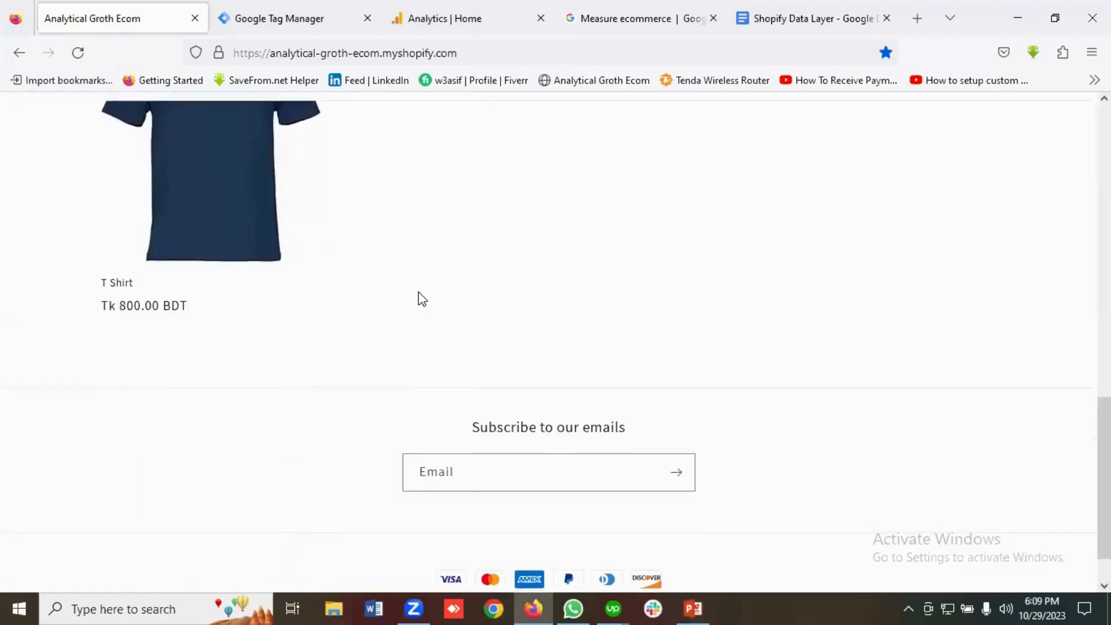
{"action": "scroll", "coordinate": [421, 298], "scroll_direction": "up", "scroll_amount": 14}
{"action": "scroll", "coordinate": [421, 298], "scroll_direction": "down", "scroll_amount": 4}
{"action": "scroll", "coordinate": [422, 298], "scroll_direction": "up", "scroll_amount": 4}
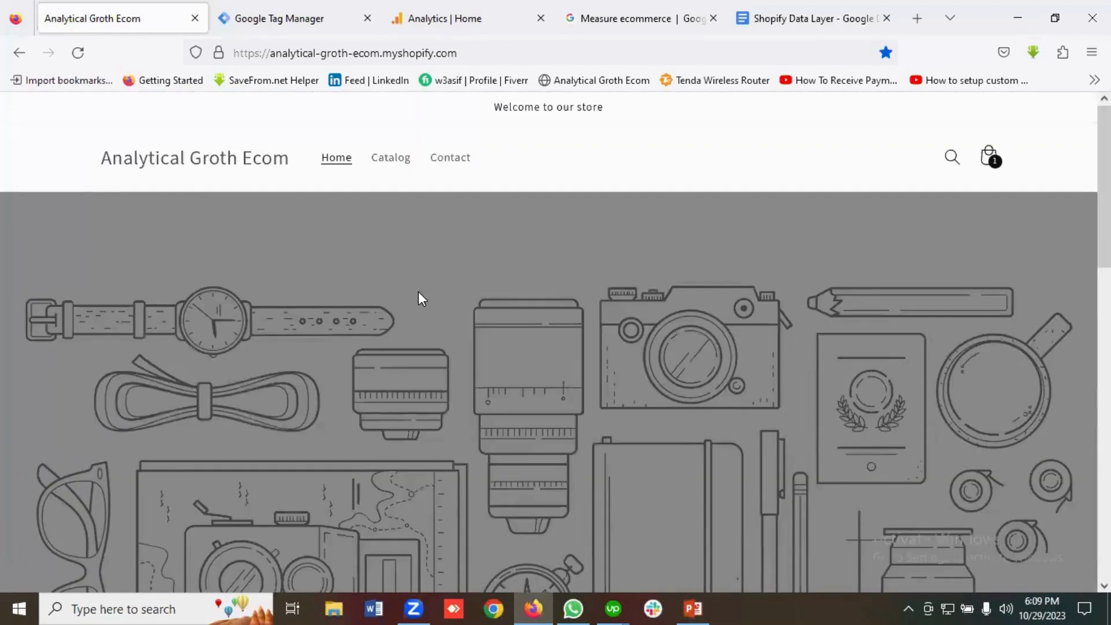
{"action": "scroll", "coordinate": [418, 292], "scroll_direction": "down", "scroll_amount": 15}
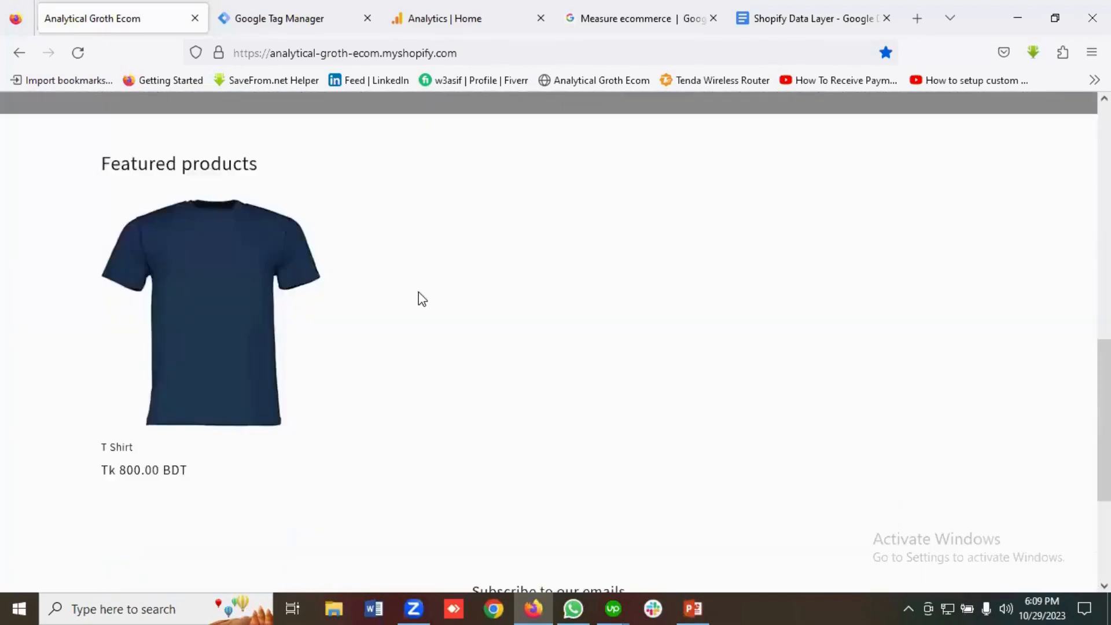
{"action": "scroll", "coordinate": [419, 292], "scroll_direction": "up", "scroll_amount": 15}
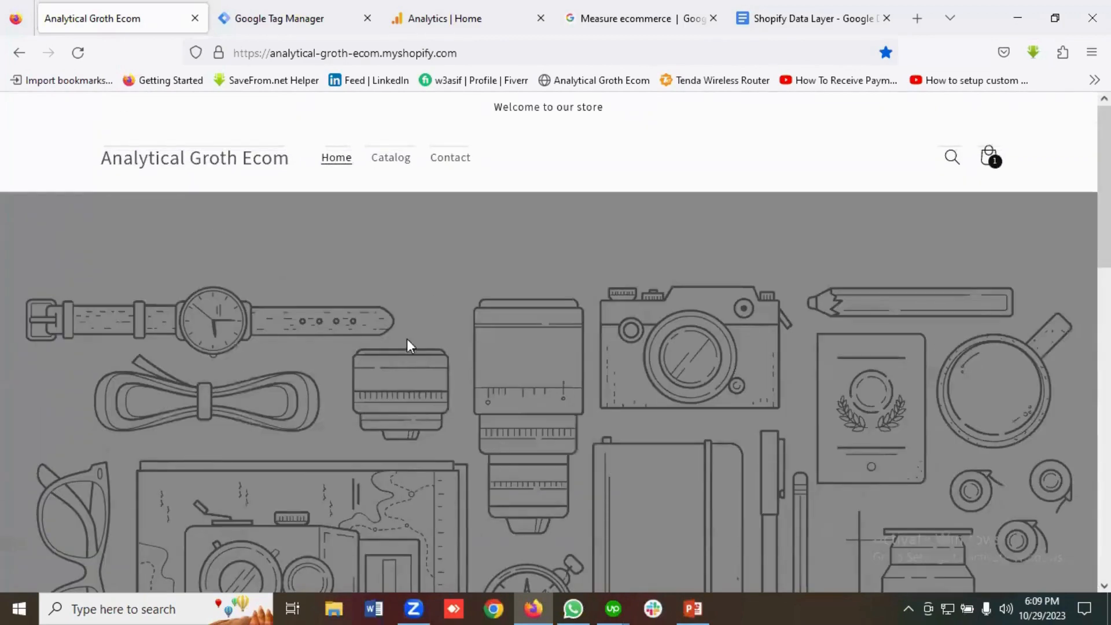
{"action": "left_click", "coordinate": [282, 19]}
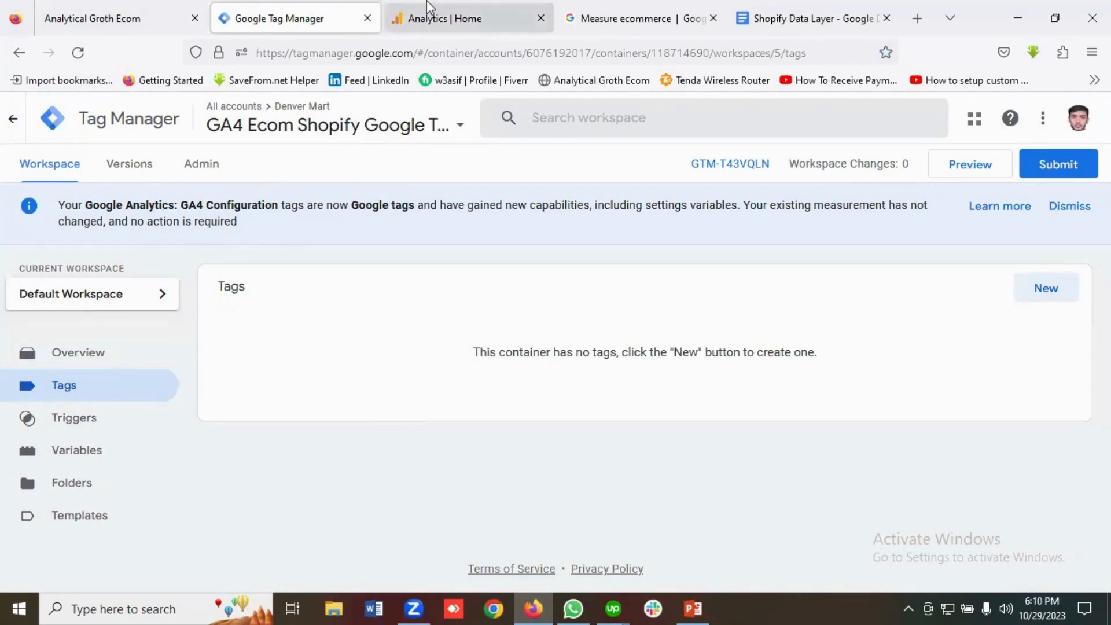
Confirm the GA4 property home shows no data received, then go back to the store homepage.
{"action": "left_click", "coordinate": [438, 18]}
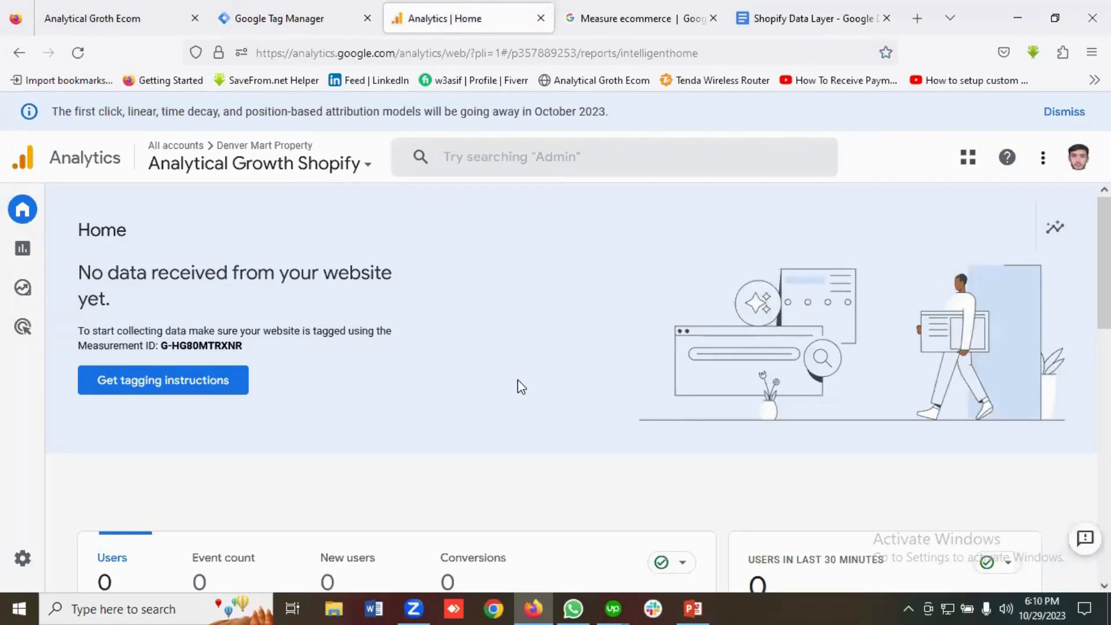
{"action": "left_click", "coordinate": [314, 12]}
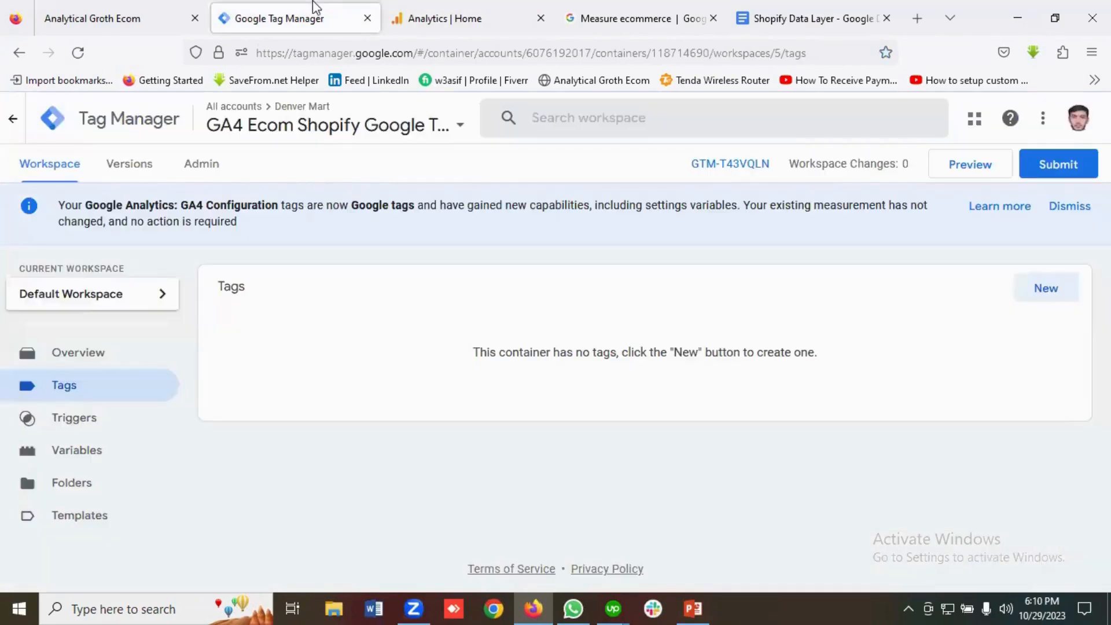
{"action": "left_click", "coordinate": [439, 23]}
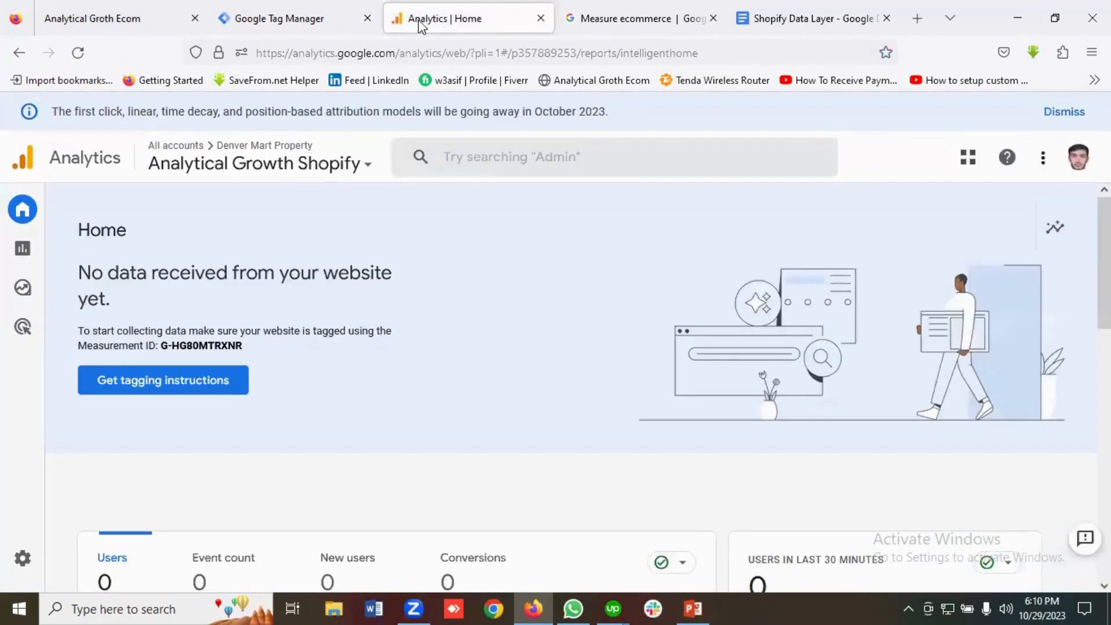
{"action": "left_click", "coordinate": [142, 11]}
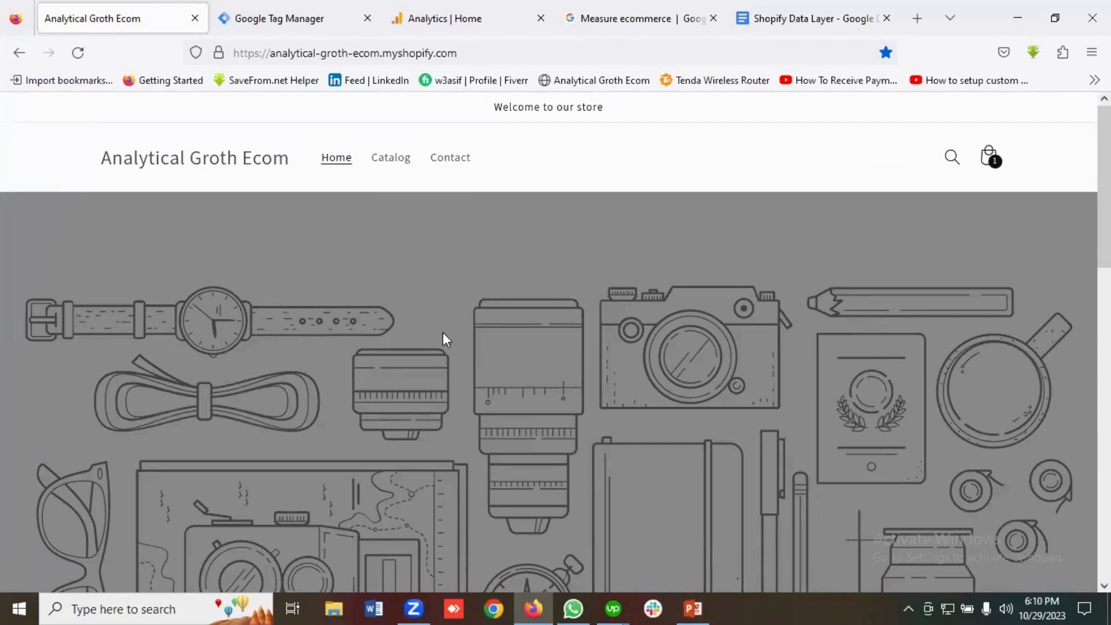
Scroll up and down through the Analytical Groth Ecom storefront homepage.
{"action": "scroll", "coordinate": [444, 334], "scroll_direction": "down", "scroll_amount": 7}
{"action": "scroll", "coordinate": [444, 335], "scroll_direction": "up", "scroll_amount": 6}
{"action": "scroll", "coordinate": [444, 335], "scroll_direction": "down", "scroll_amount": 12}
{"action": "scroll", "coordinate": [444, 335], "scroll_direction": "up", "scroll_amount": 6}
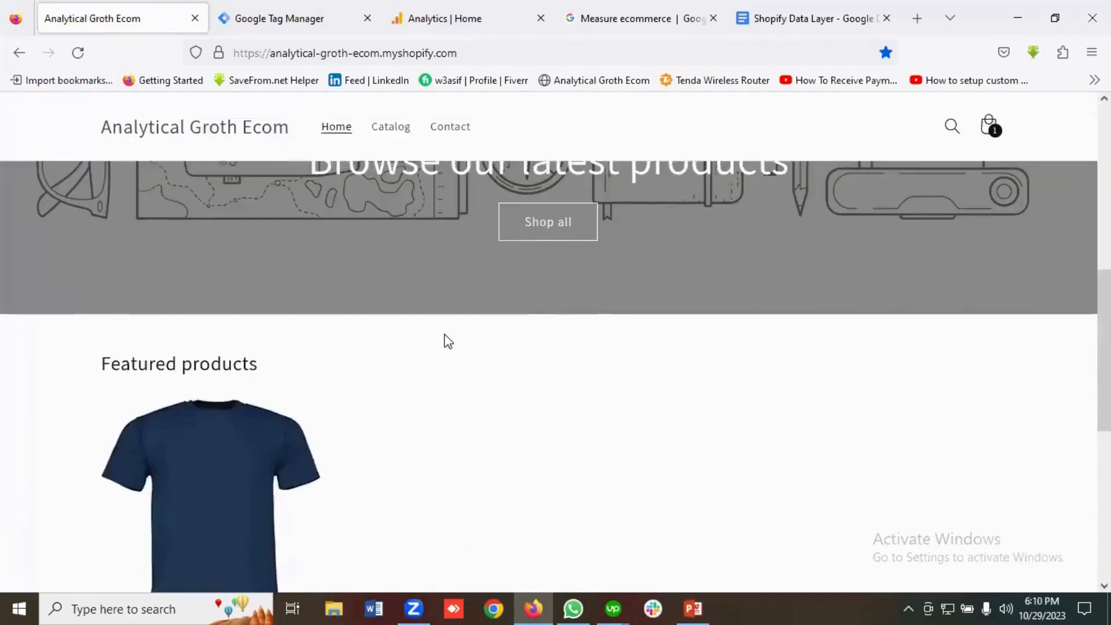
{"action": "scroll", "coordinate": [445, 334], "scroll_direction": "up", "scroll_amount": 5}
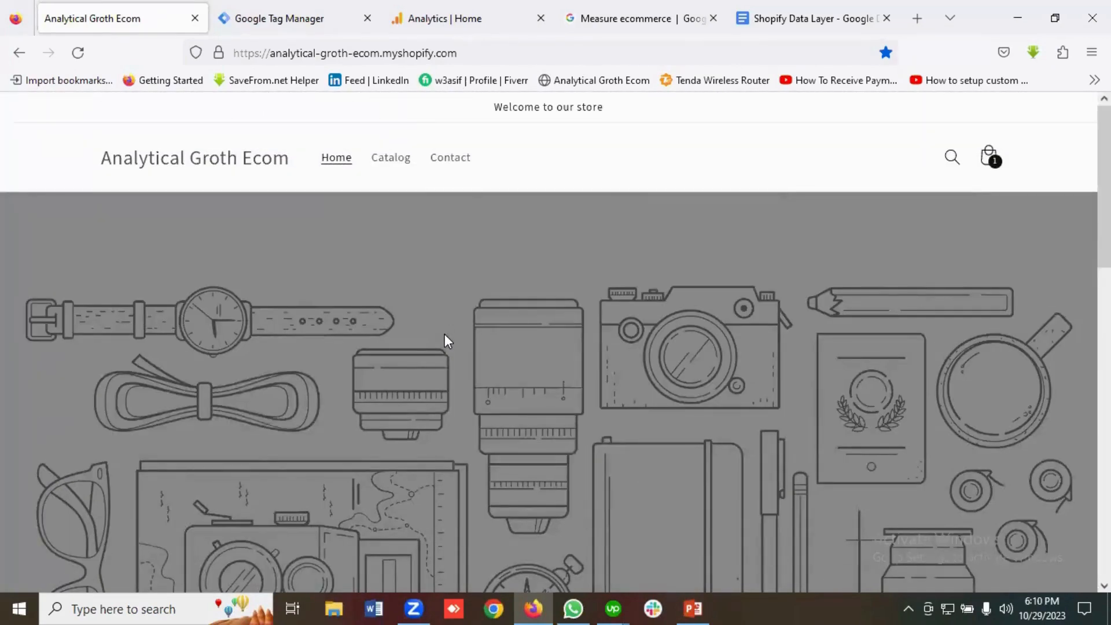
{"action": "scroll", "coordinate": [445, 335], "scroll_direction": "down", "scroll_amount": 4}
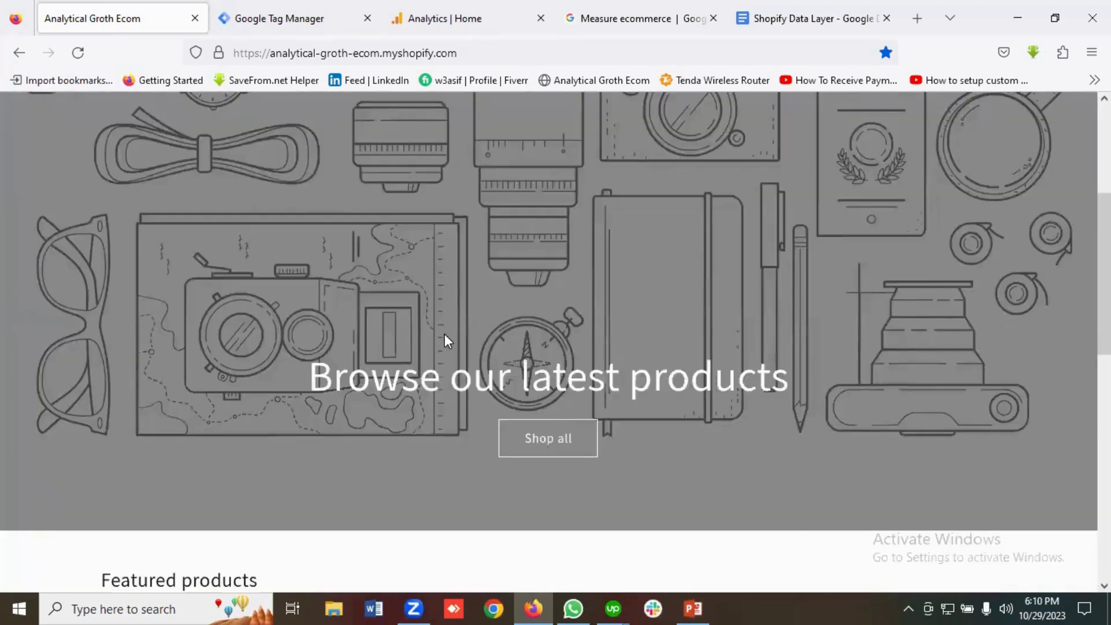
{"action": "scroll", "coordinate": [444, 334], "scroll_direction": "up", "scroll_amount": 4}
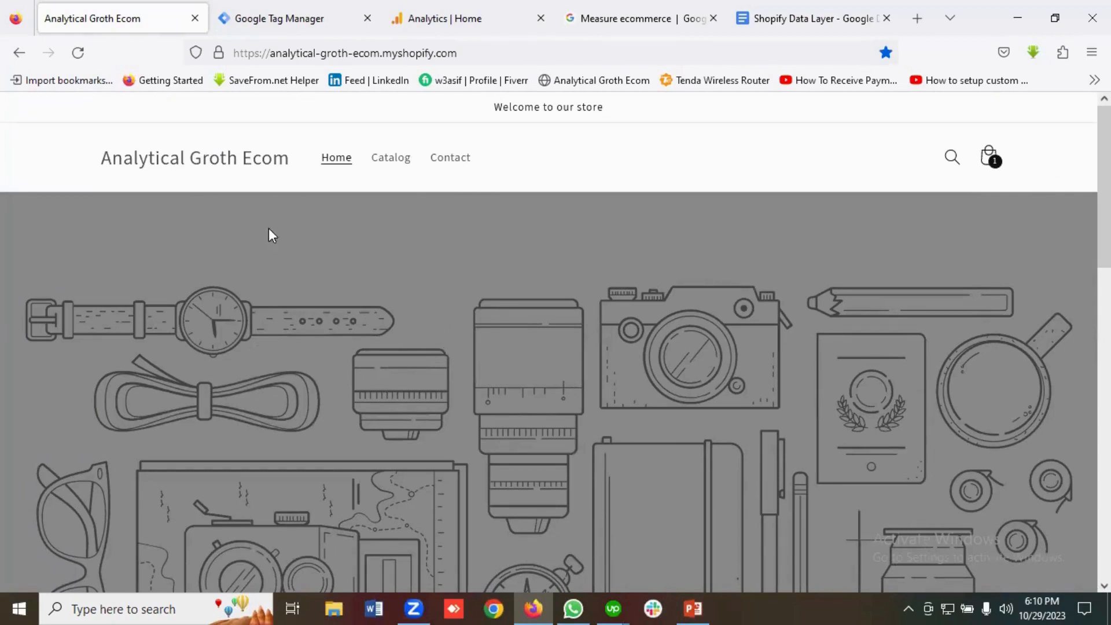
Append /admin to the store URL to load the Shopify admin Home page.
{"action": "key", "text": "ctrl+l"}
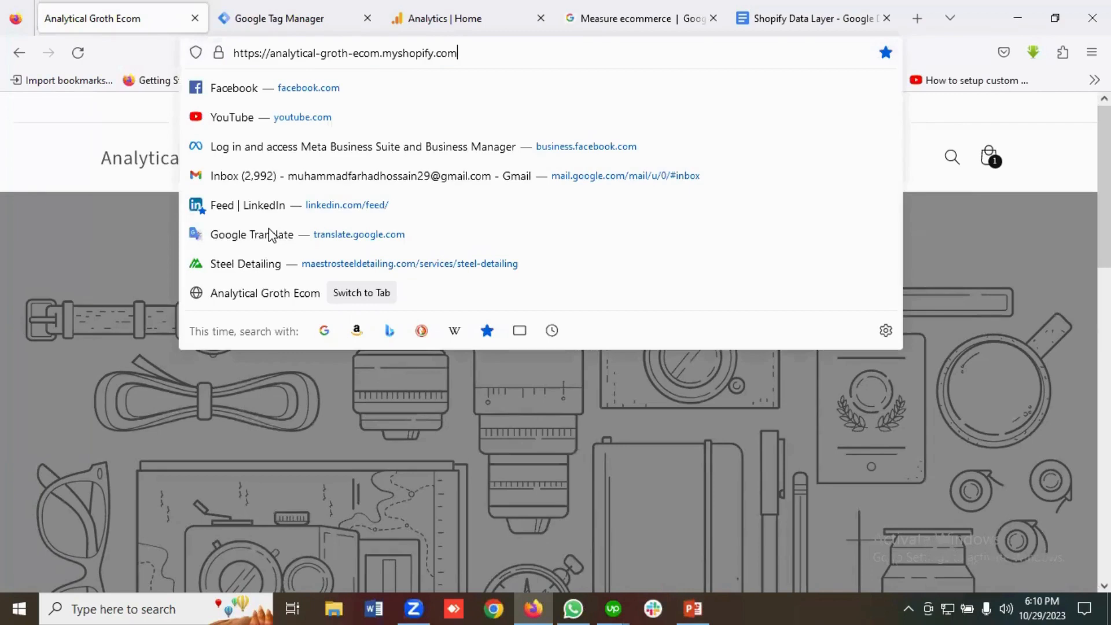
{"action": "type", "text": "/admin"}
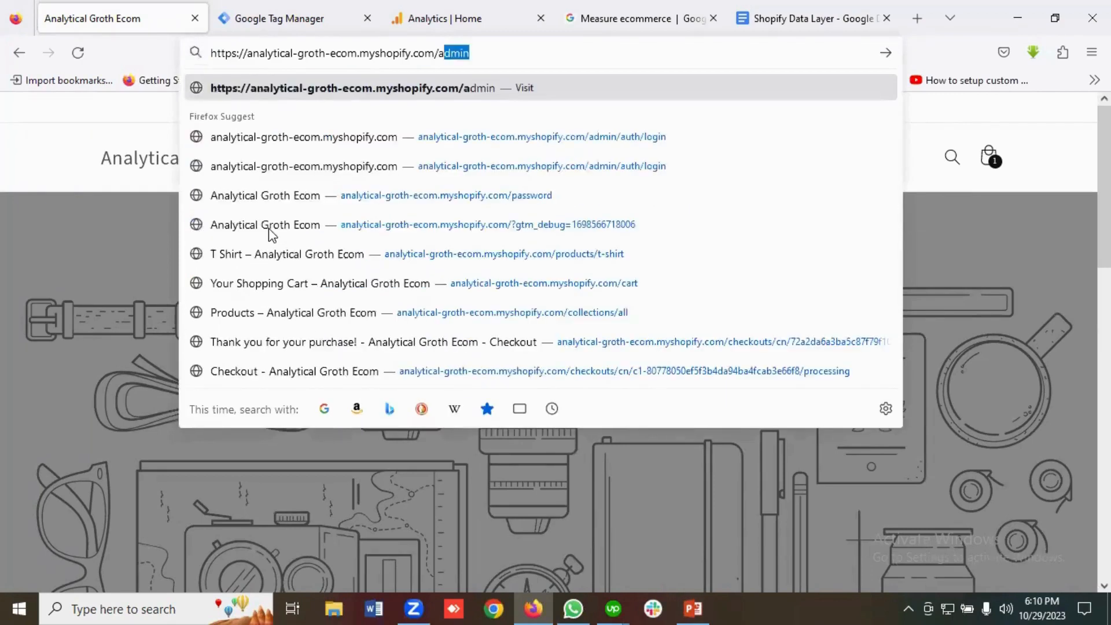
{"action": "key", "text": "Return"}
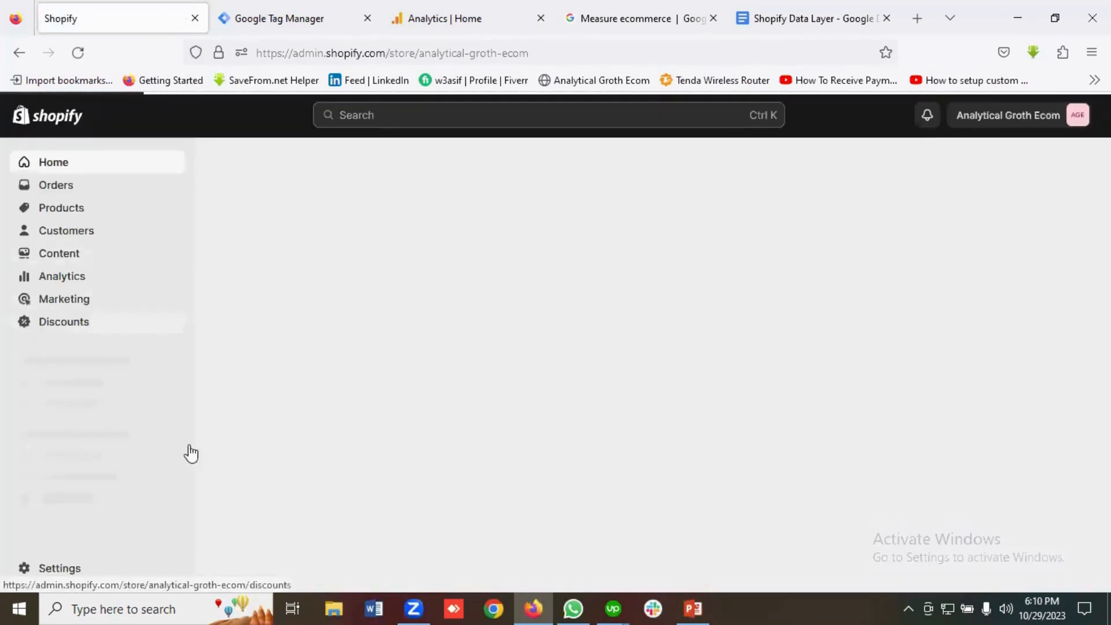
{"action": "left_click", "coordinate": [811, 12]}
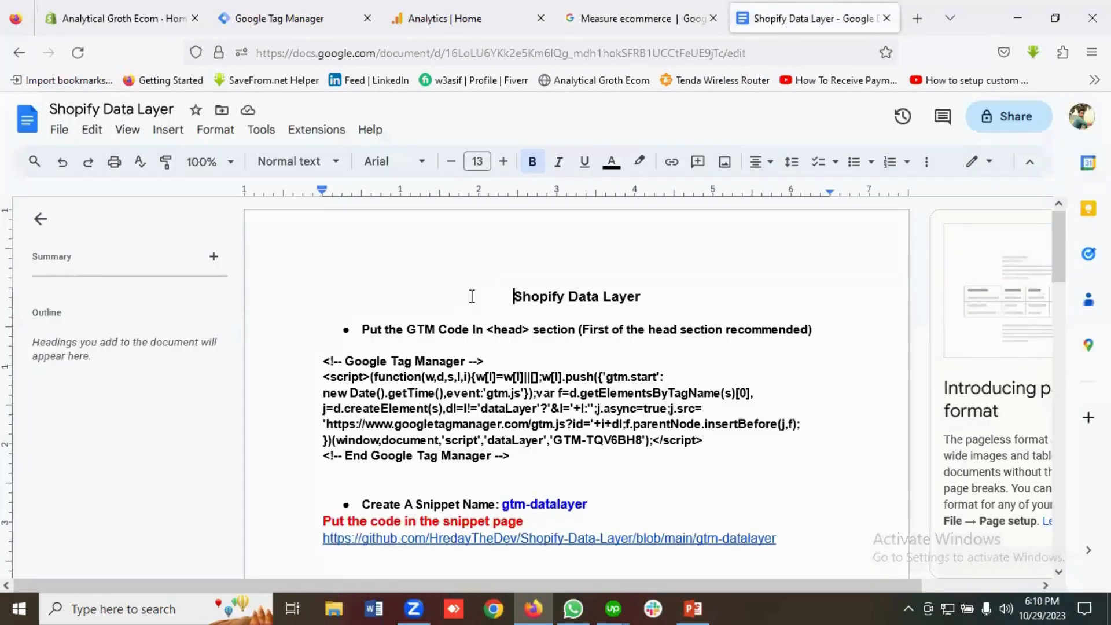
{"action": "scroll", "coordinate": [571, 301], "scroll_direction": "down", "scroll_amount": 1}
{"action": "scroll", "coordinate": [571, 301], "scroll_direction": "up", "scroll_amount": 1}
{"action": "scroll", "coordinate": [573, 300], "scroll_direction": "down", "scroll_amount": 2}
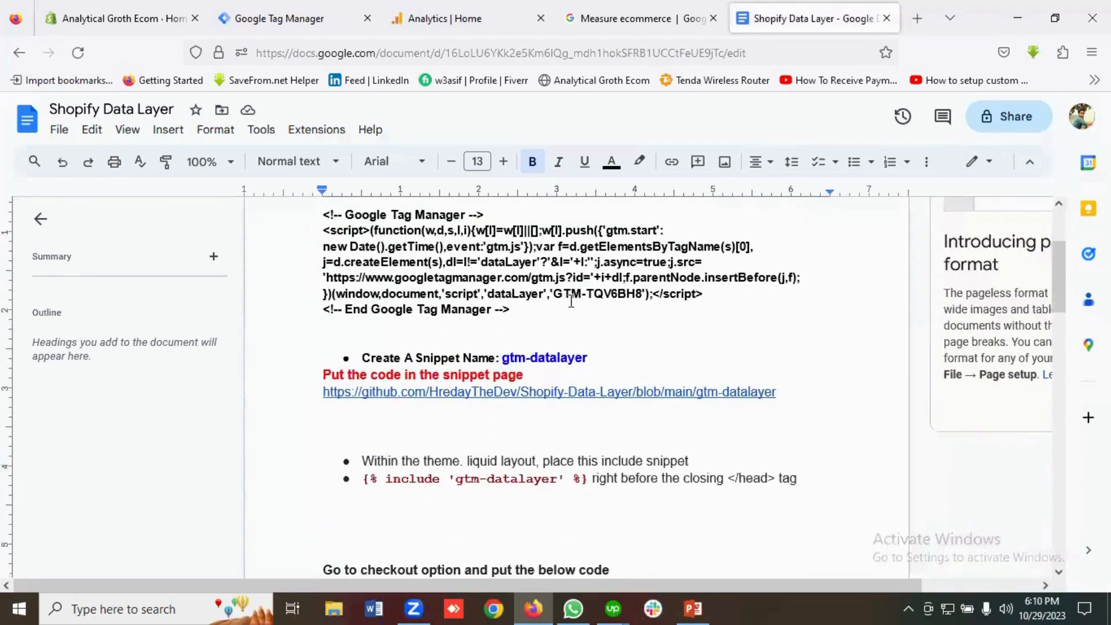
{"action": "scroll", "coordinate": [573, 301], "scroll_direction": "up", "scroll_amount": 2}
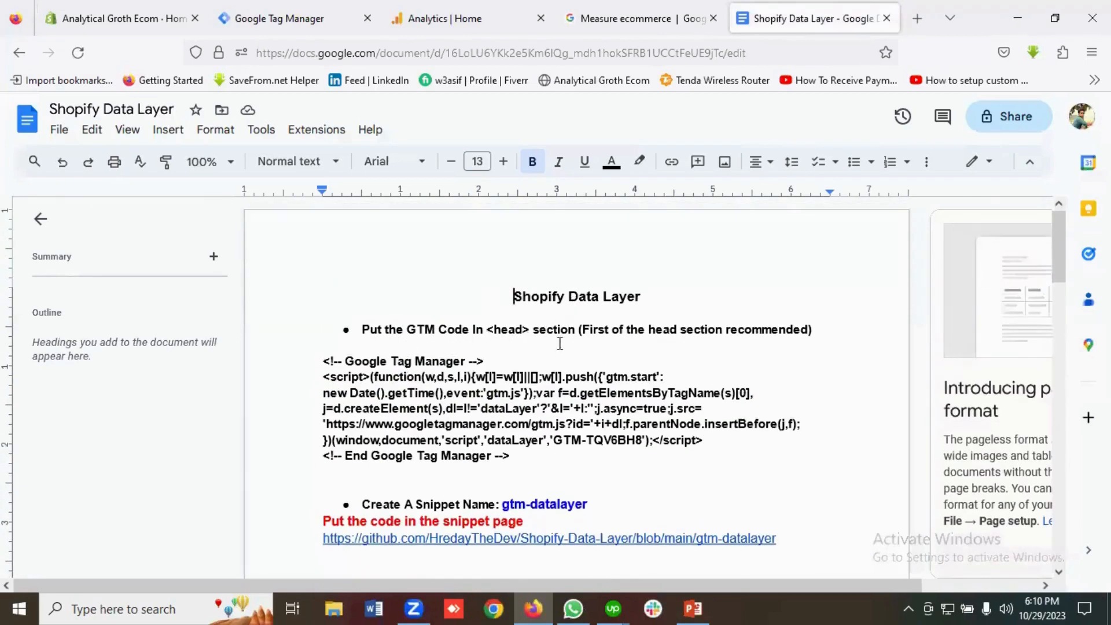
{"action": "scroll", "coordinate": [524, 354], "scroll_direction": "down", "scroll_amount": 1}
{"action": "scroll", "coordinate": [524, 354], "scroll_direction": "down", "scroll_amount": 1}
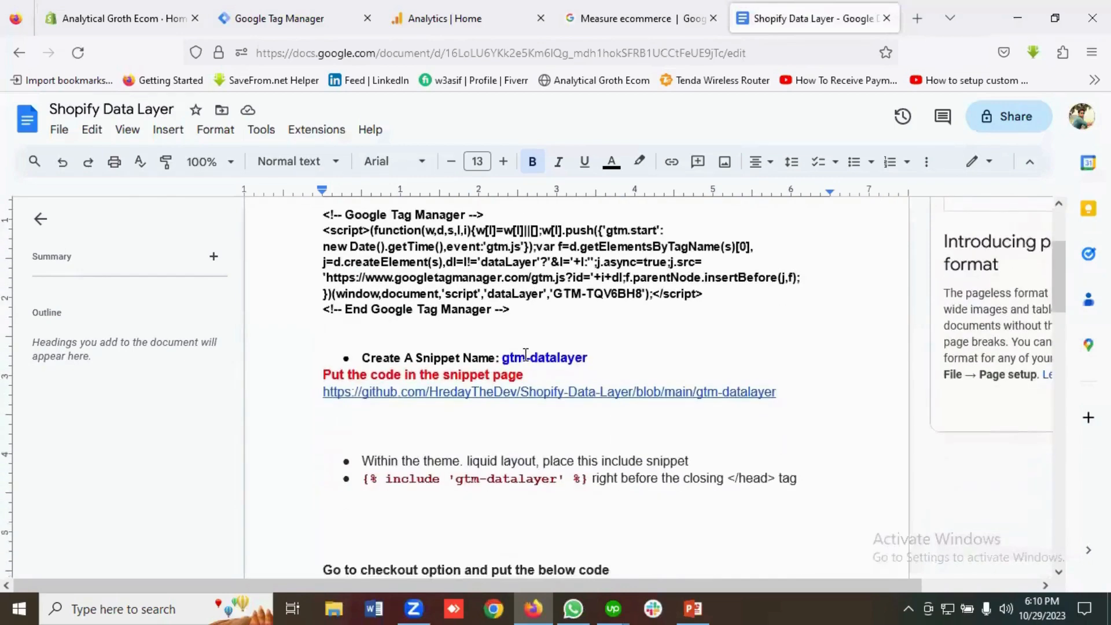
{"action": "scroll", "coordinate": [504, 344], "scroll_direction": "up", "scroll_amount": 1}
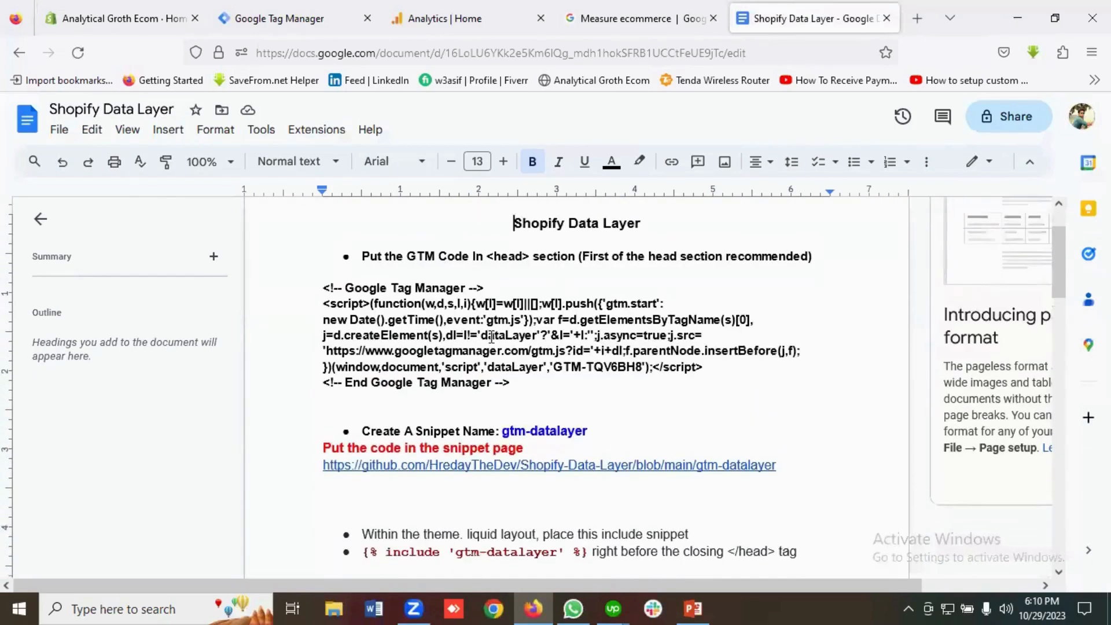
{"action": "scroll", "coordinate": [492, 336], "scroll_direction": "down", "scroll_amount": 2}
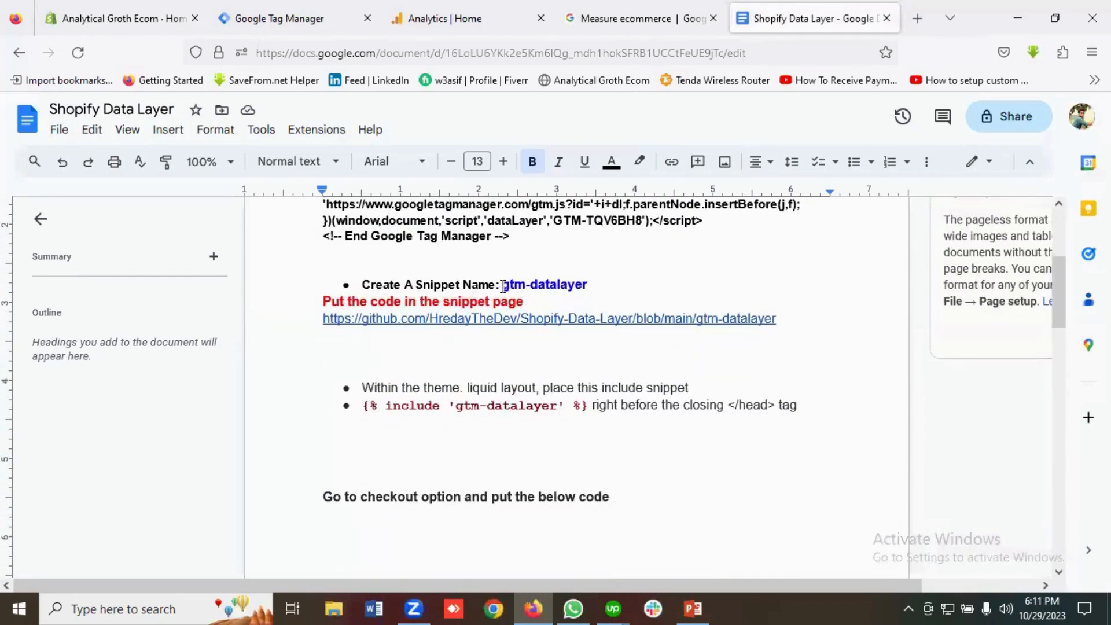
{"action": "left_click_drag", "start_coordinate": [502, 284], "coordinate": [588, 285]}
{"action": "left_click", "coordinate": [589, 285]}
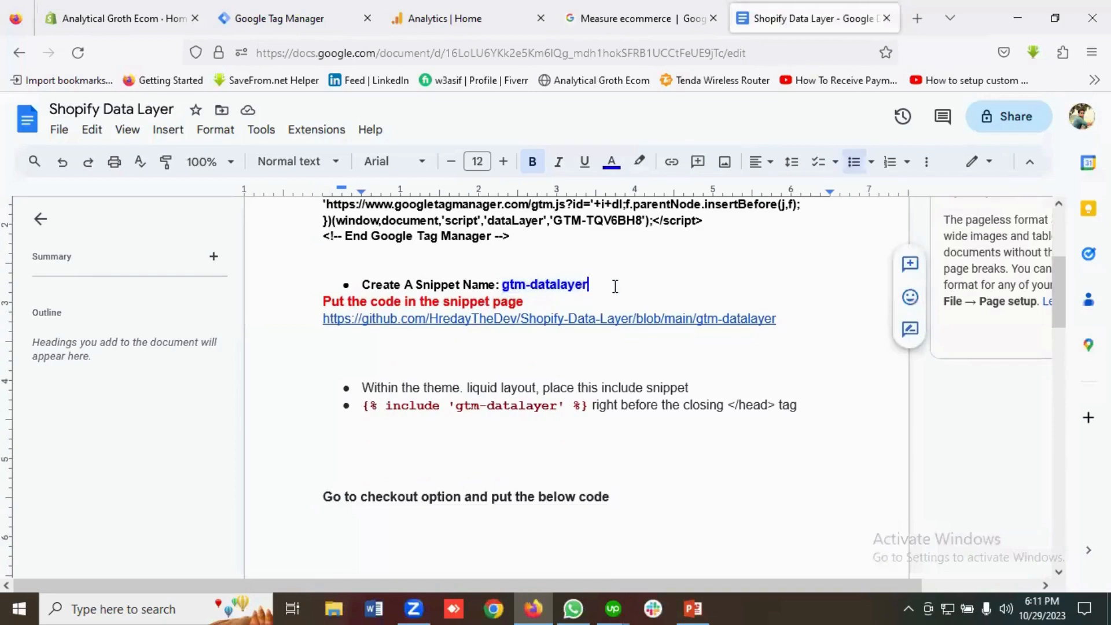
{"action": "scroll", "coordinate": [408, 302], "scroll_direction": "down", "scroll_amount": 1}
{"action": "scroll", "coordinate": [409, 302], "scroll_direction": "up", "scroll_amount": 1}
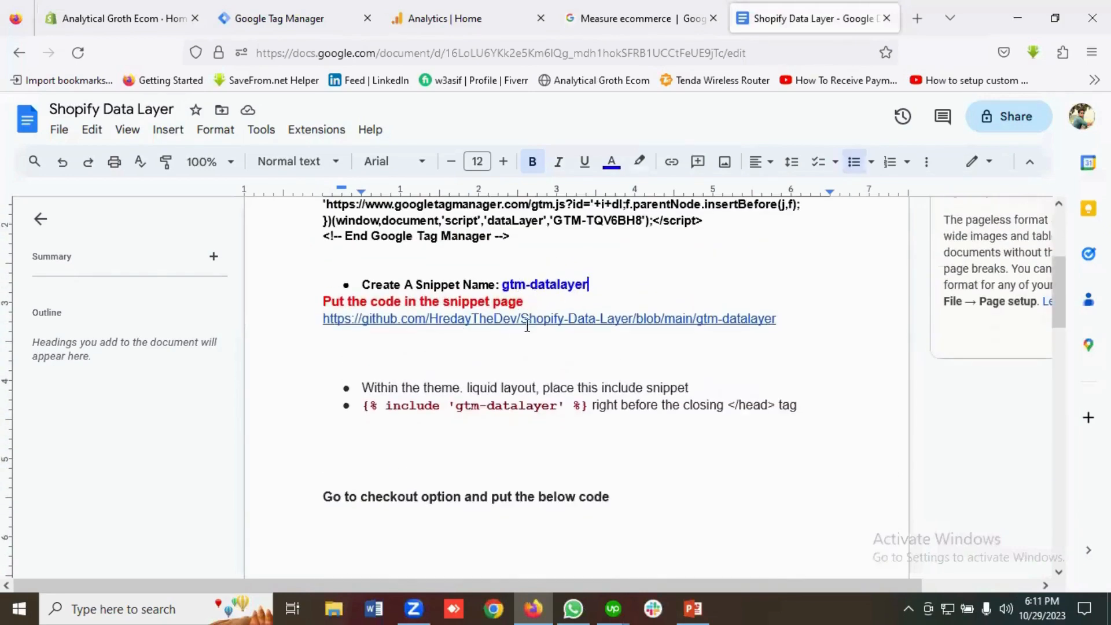
{"action": "scroll", "coordinate": [456, 344], "scroll_direction": "down", "scroll_amount": 1}
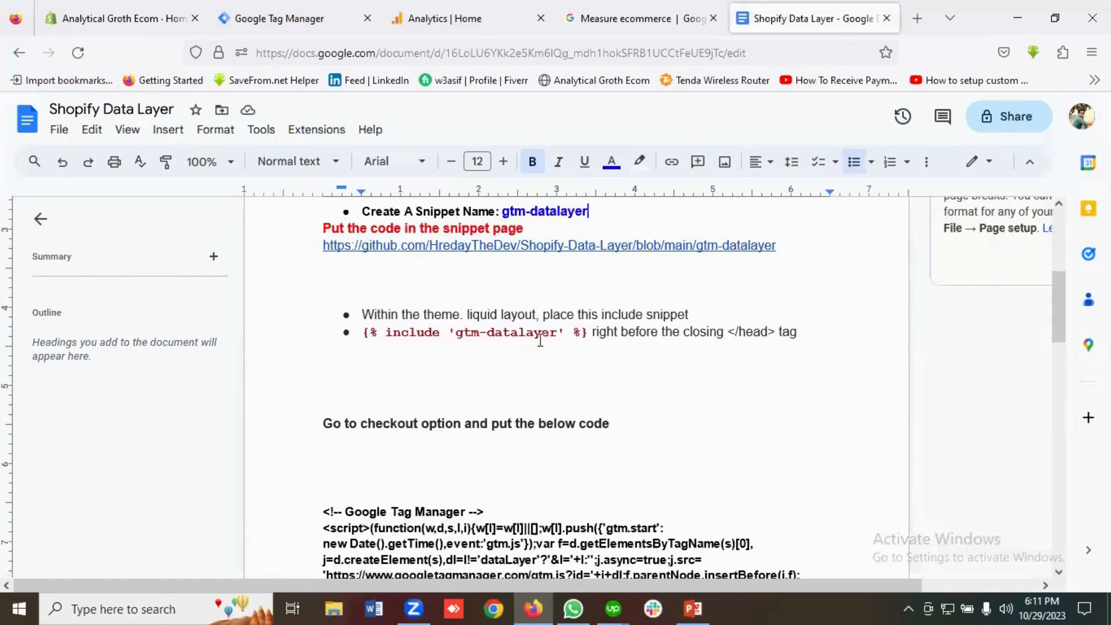
{"action": "left_click_drag", "start_coordinate": [359, 334], "coordinate": [589, 334]}
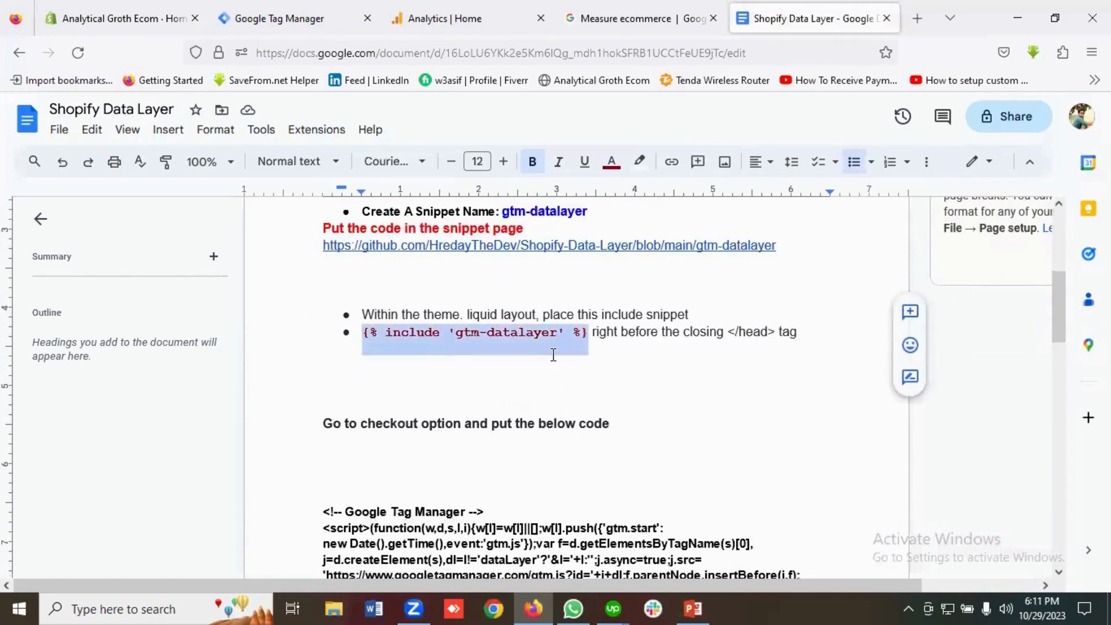
{"action": "scroll", "coordinate": [496, 351], "scroll_direction": "down", "scroll_amount": 2}
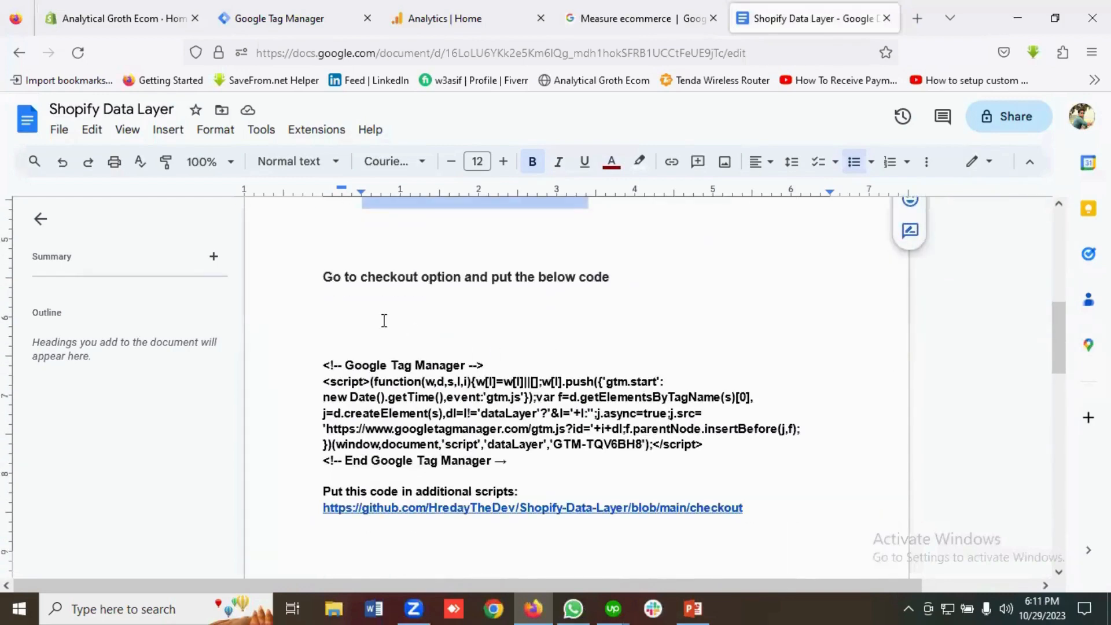
{"action": "scroll", "coordinate": [474, 330], "scroll_direction": "down", "scroll_amount": 1}
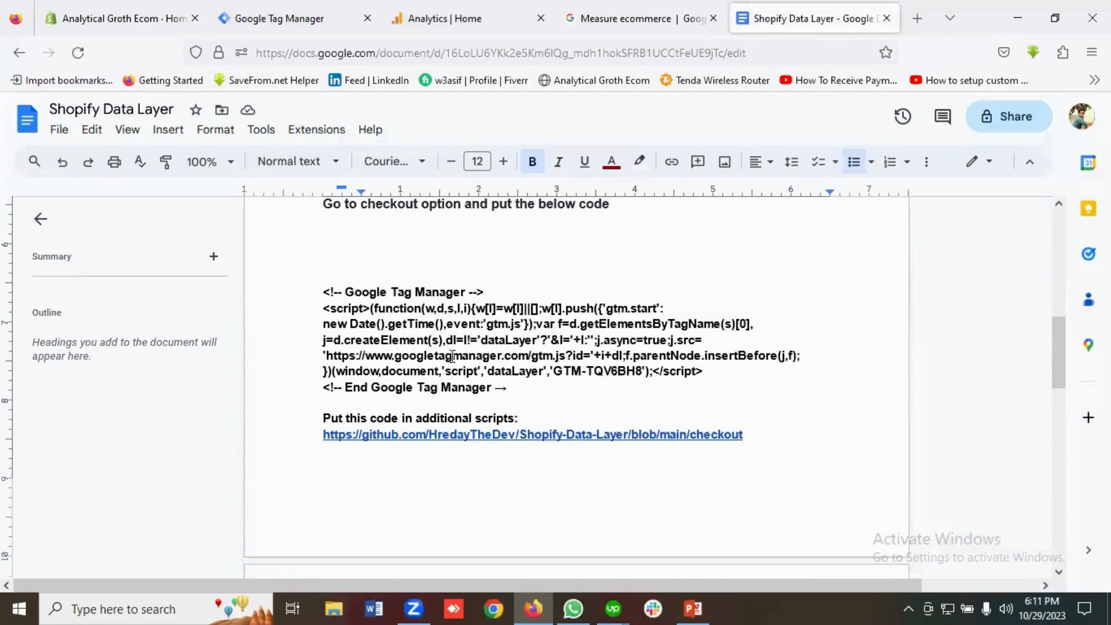
{"action": "scroll", "coordinate": [407, 359], "scroll_direction": "down", "scroll_amount": 2}
{"action": "scroll", "coordinate": [391, 336], "scroll_direction": "up", "scroll_amount": 1}
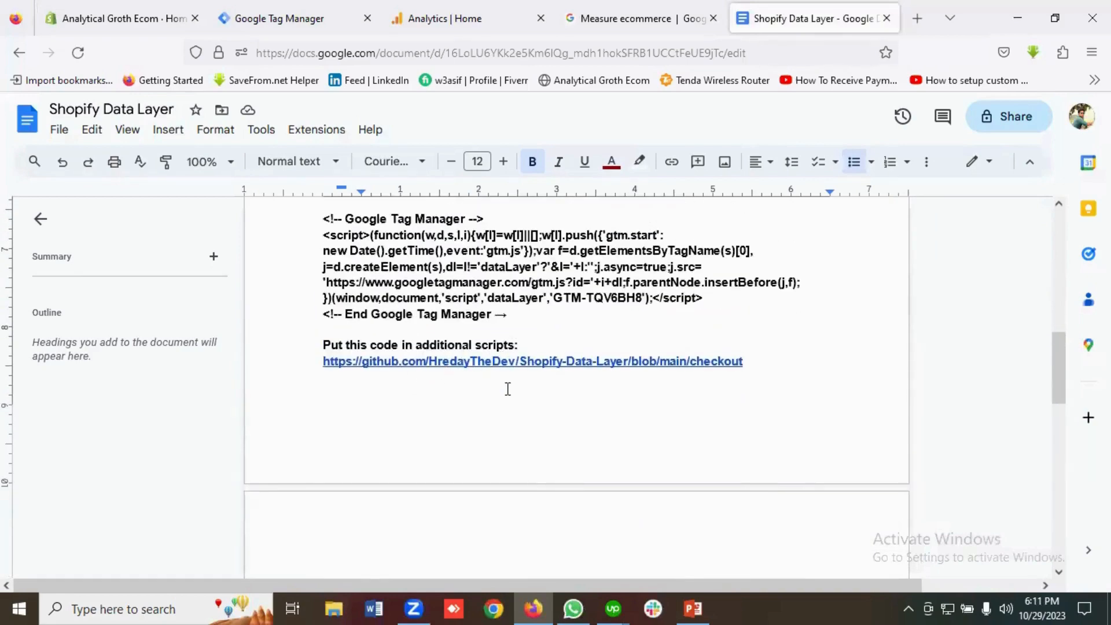
{"action": "scroll", "coordinate": [506, 389], "scroll_direction": "up", "scroll_amount": 10}
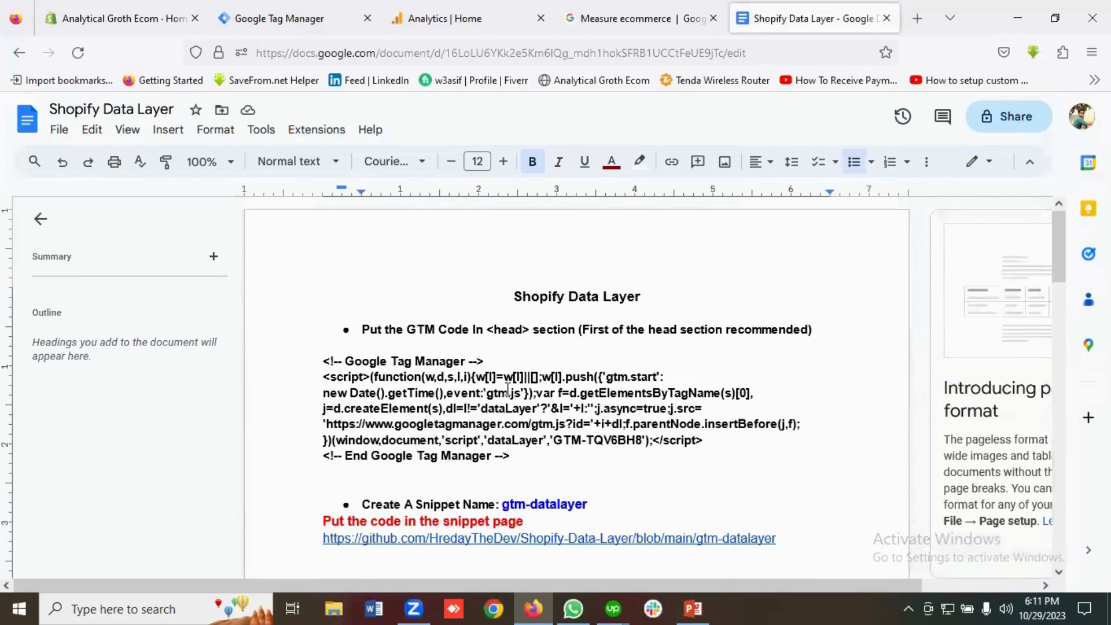
{"action": "scroll", "coordinate": [508, 391], "scroll_direction": "down", "scroll_amount": 2}
{"action": "scroll", "coordinate": [507, 391], "scroll_direction": "up", "scroll_amount": 2}
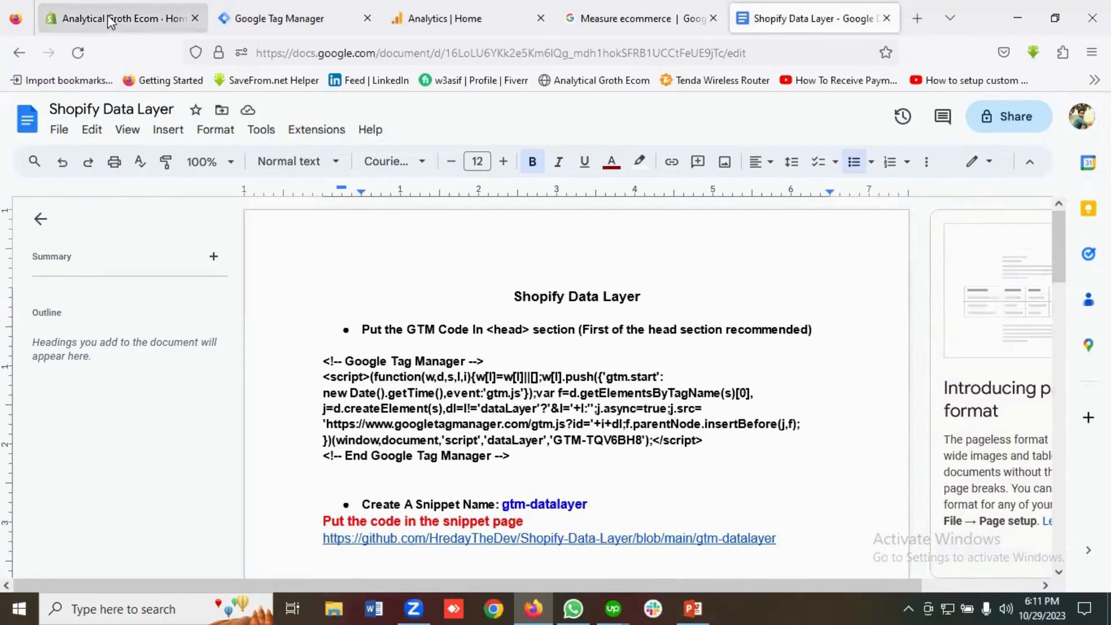
From Online Store > Themes, choose Edit code on the Dawn theme.
{"action": "left_click", "coordinate": [180, 19]}
{"action": "scroll", "coordinate": [110, 319], "scroll_direction": "down", "scroll_amount": 1}
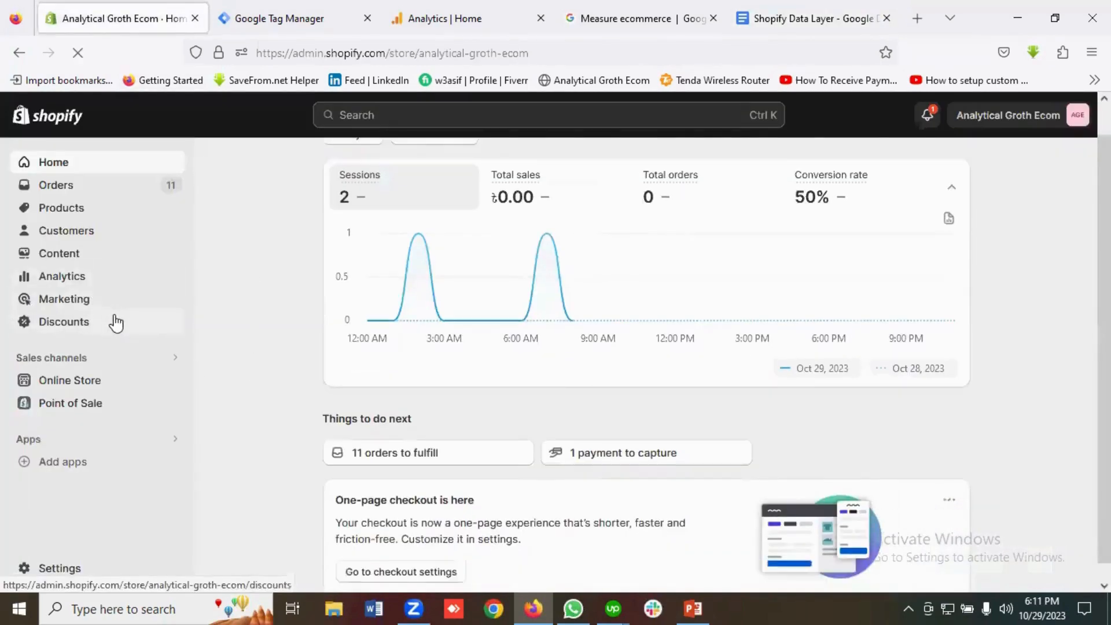
{"action": "left_click", "coordinate": [80, 382]}
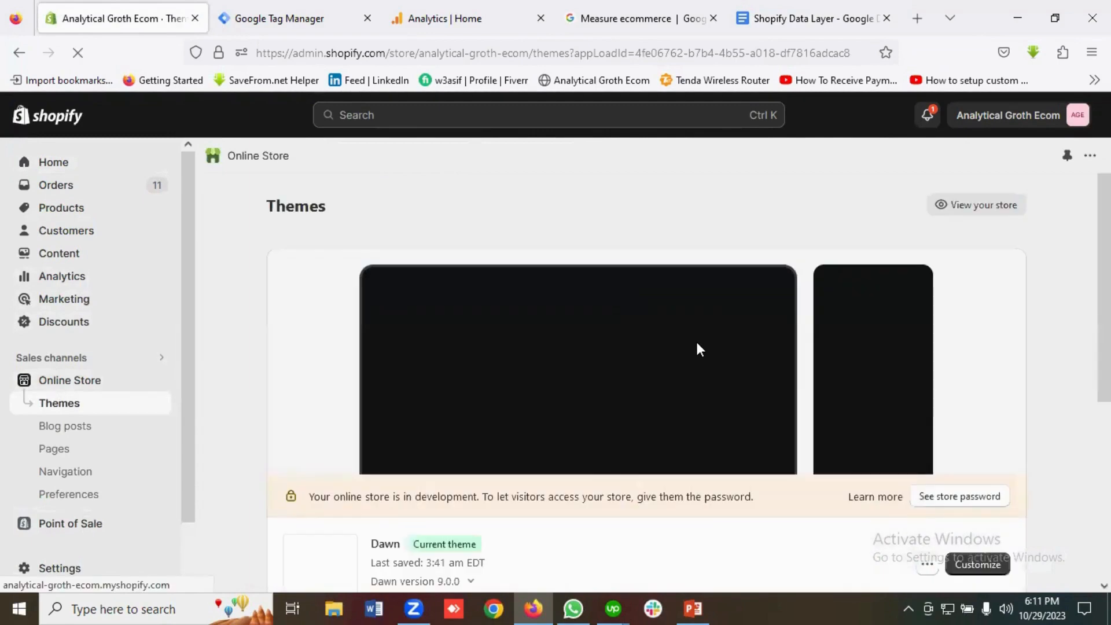
{"action": "scroll", "coordinate": [697, 347], "scroll_direction": "down", "scroll_amount": 3}
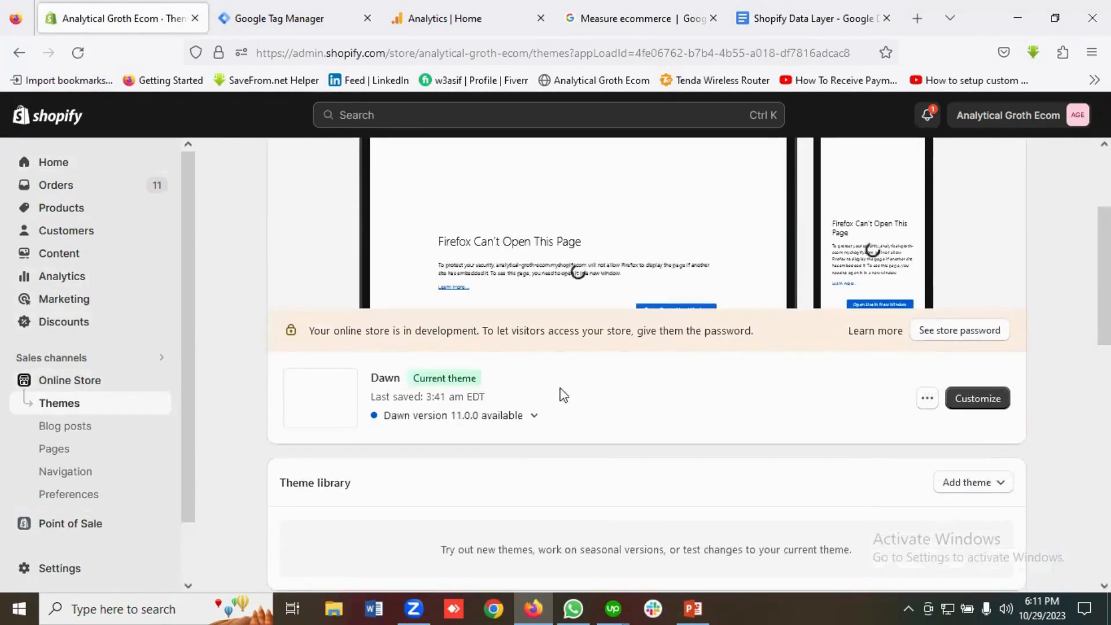
{"action": "left_click", "coordinate": [926, 398]}
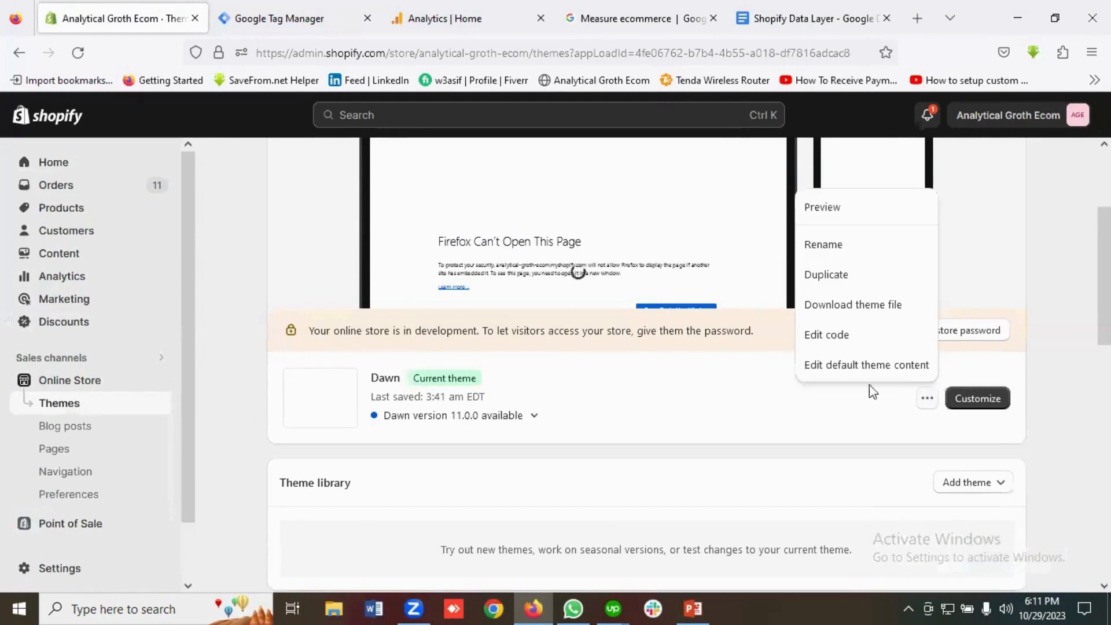
{"action": "left_click", "coordinate": [822, 341]}
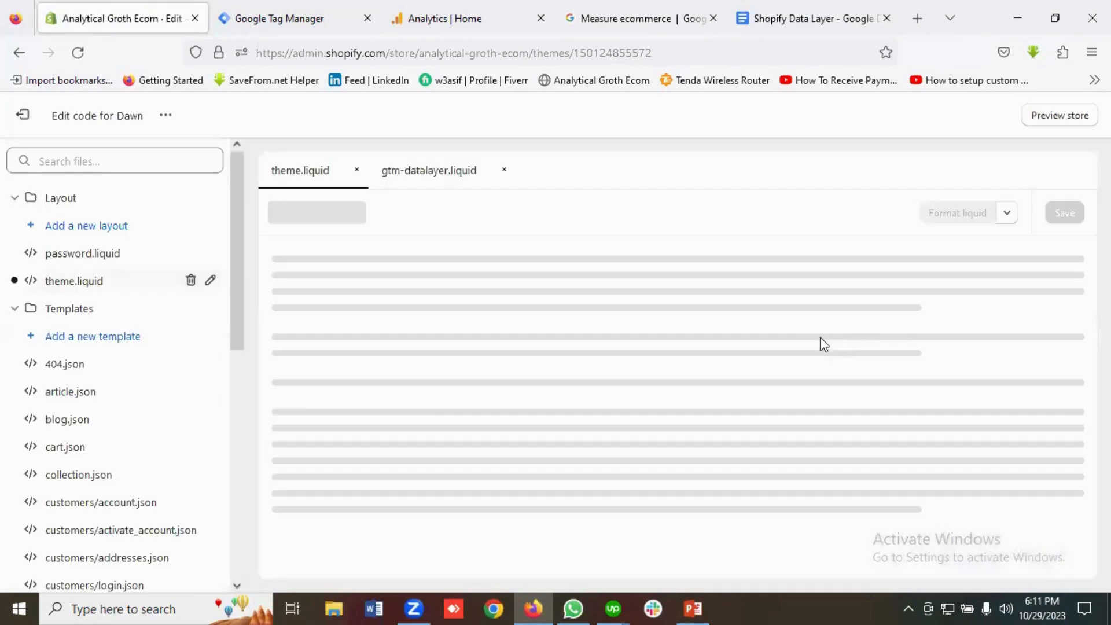
Open theme.liquid and delete the old Google Tag Manager block on lines 5–11.
{"action": "left_click", "coordinate": [80, 288]}
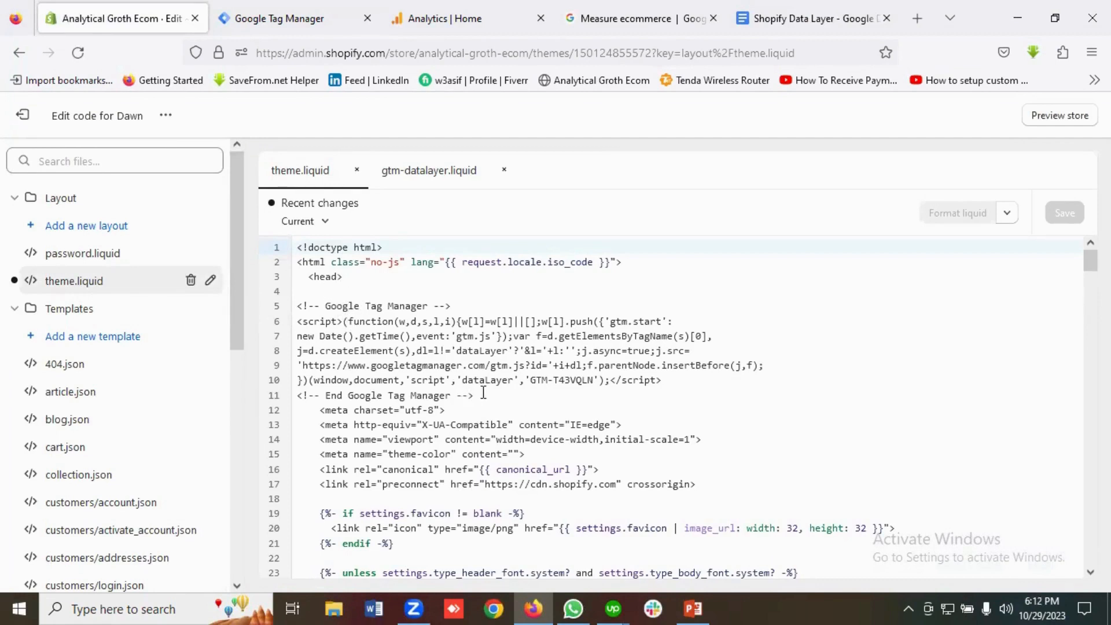
{"action": "left_click_drag", "start_coordinate": [474, 395], "coordinate": [306, 300]}
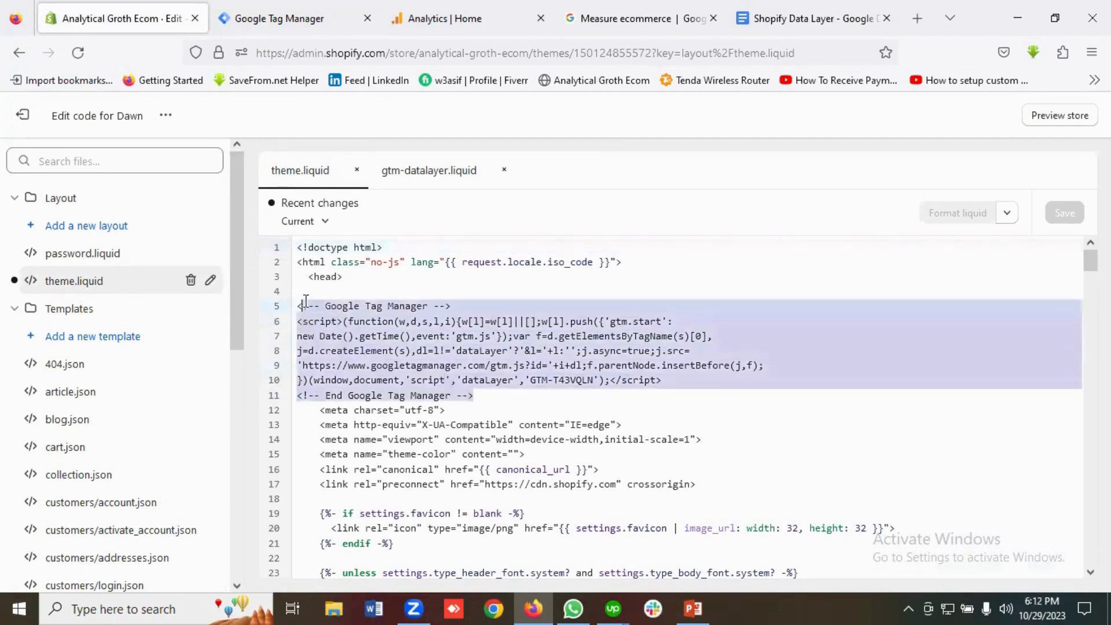
{"action": "key", "text": "BackSpace"}
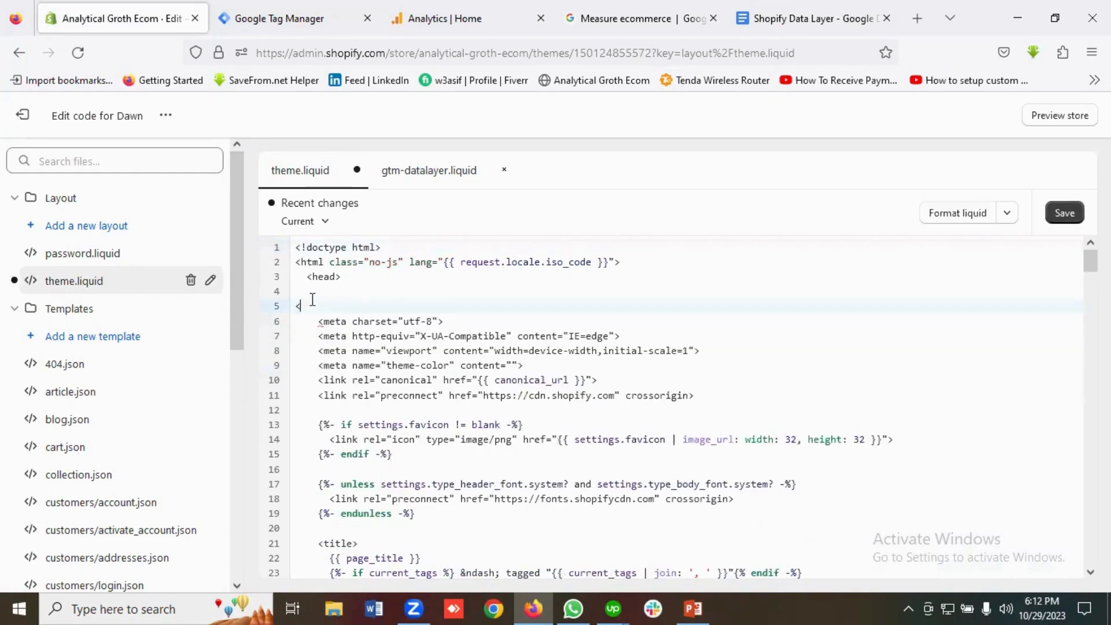
{"action": "key", "text": "BackSpace"}
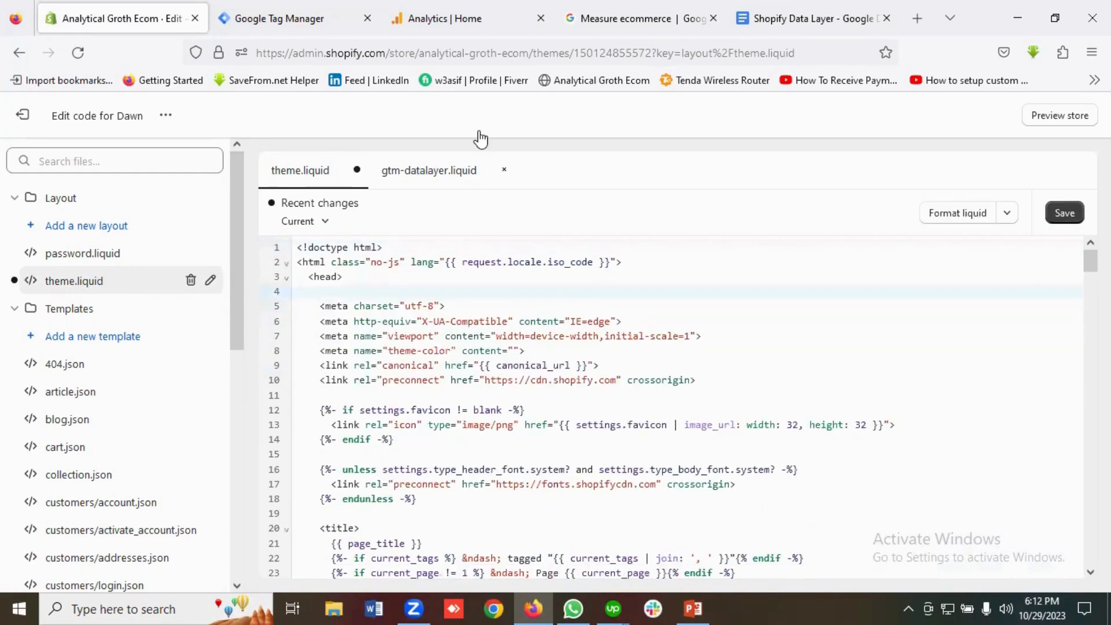
{"action": "key", "text": "ctrl+Tab"}
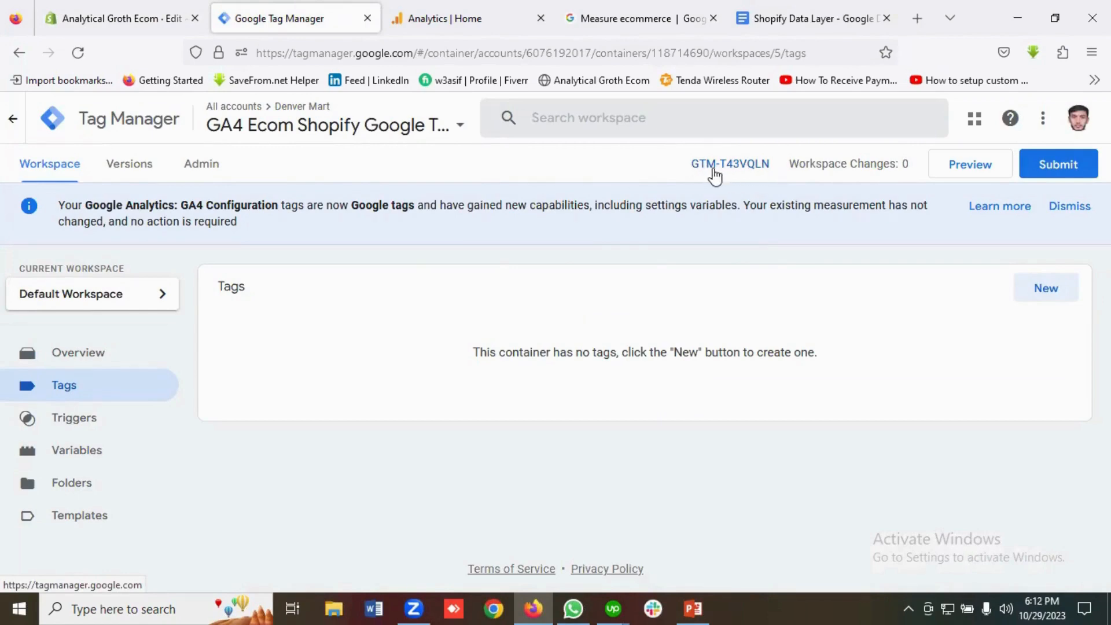
Open the GTM-T43VQLN install code and copy its head snippet.
{"action": "left_click", "coordinate": [714, 169]}
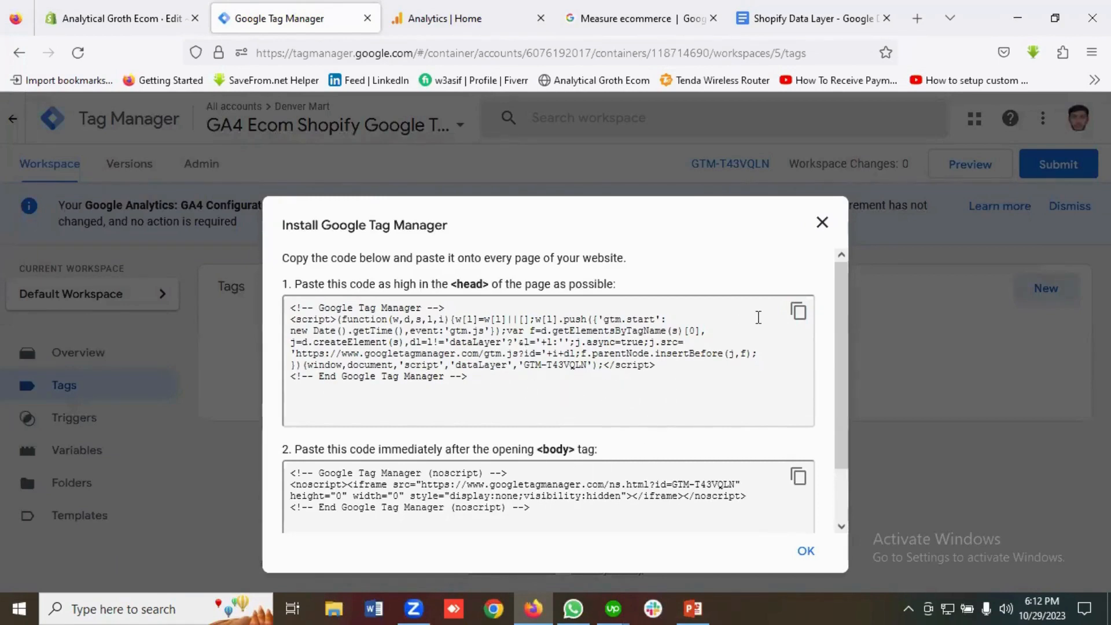
{"action": "left_click", "coordinate": [798, 315]}
Paste the GTM head snippet at the top of theme.liquid's head and save.
{"action": "left_click", "coordinate": [150, 23]}
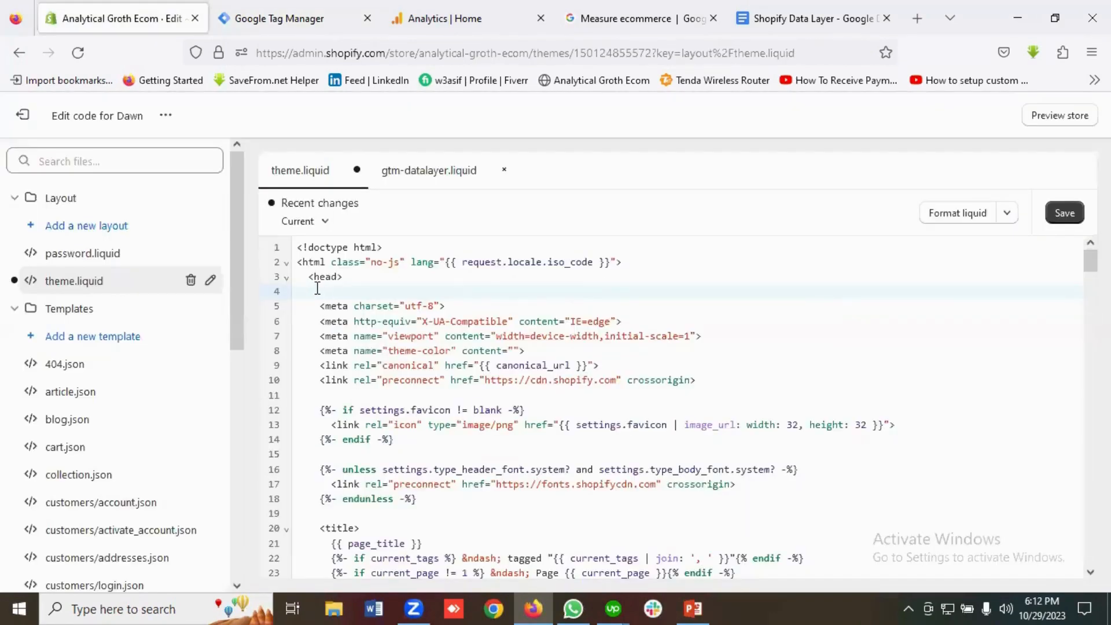
{"action": "key", "text": "ctrl+v"}
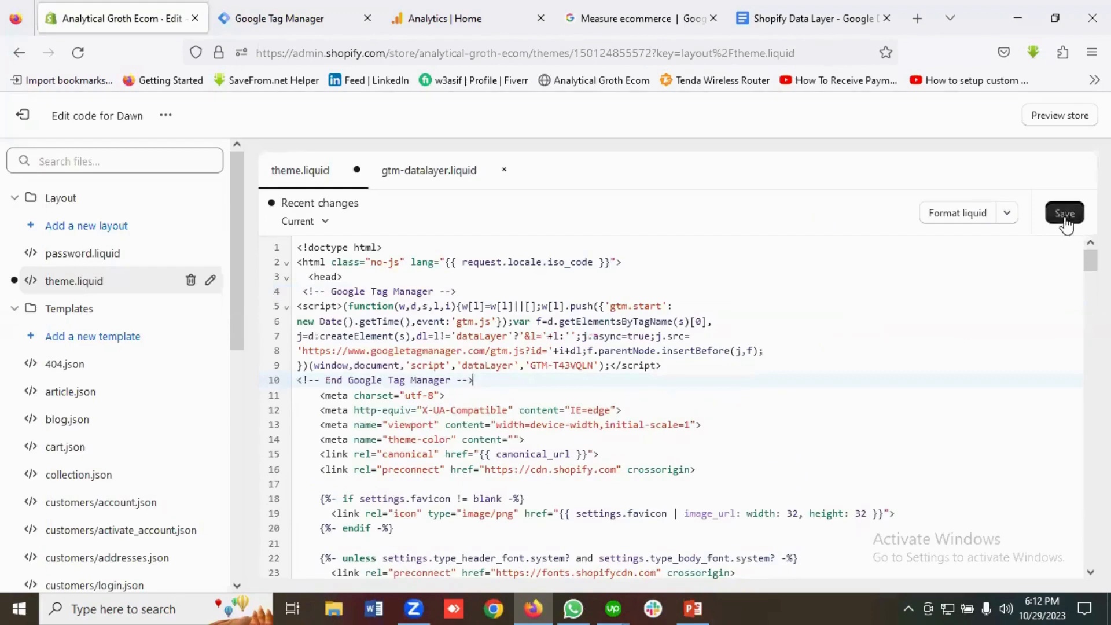
{"action": "left_click", "coordinate": [1065, 213]}
Copy the GTM noscript snippet and paste it right after the opening body tag.
{"action": "scroll", "coordinate": [570, 412], "scroll_direction": "down", "scroll_amount": 10}
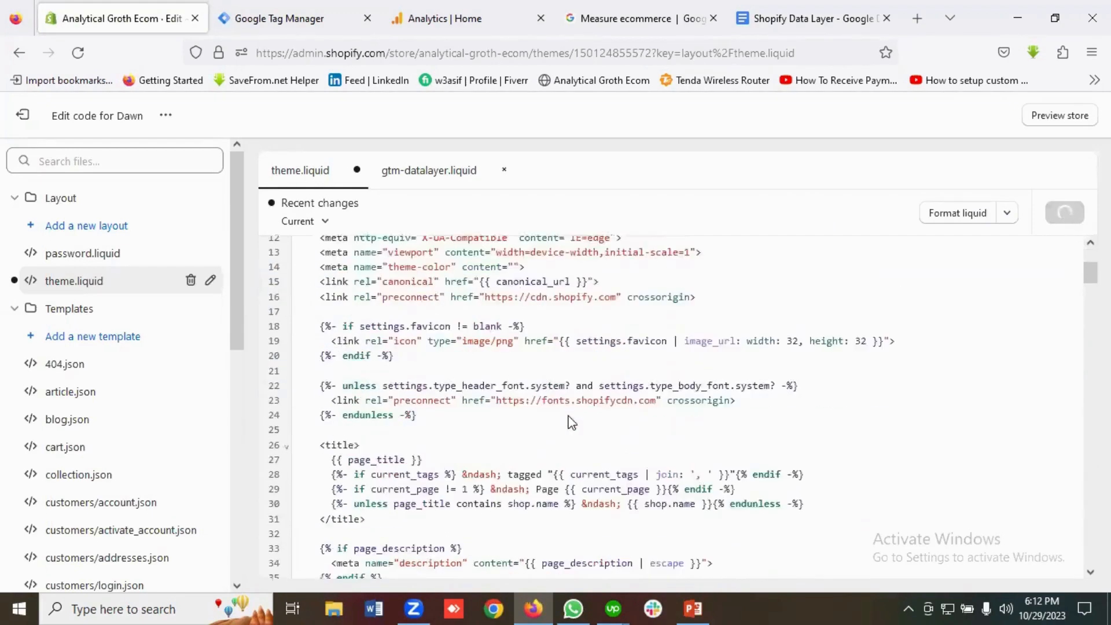
{"action": "scroll", "coordinate": [572, 415], "scroll_direction": "down", "scroll_amount": 15}
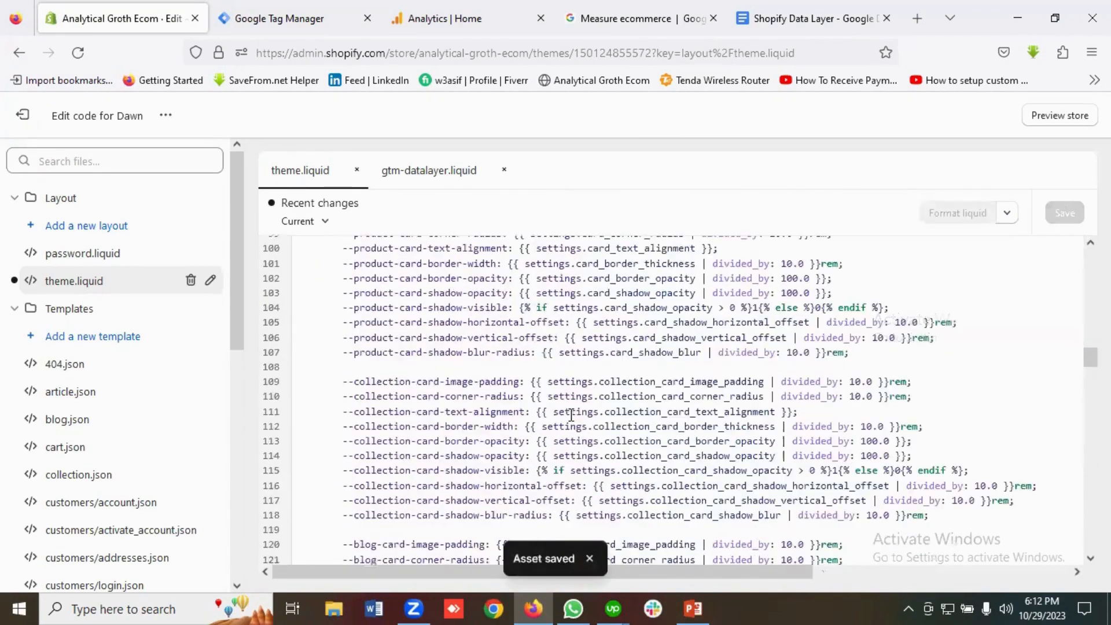
{"action": "scroll", "coordinate": [571, 415], "scroll_direction": "up", "scroll_amount": 15}
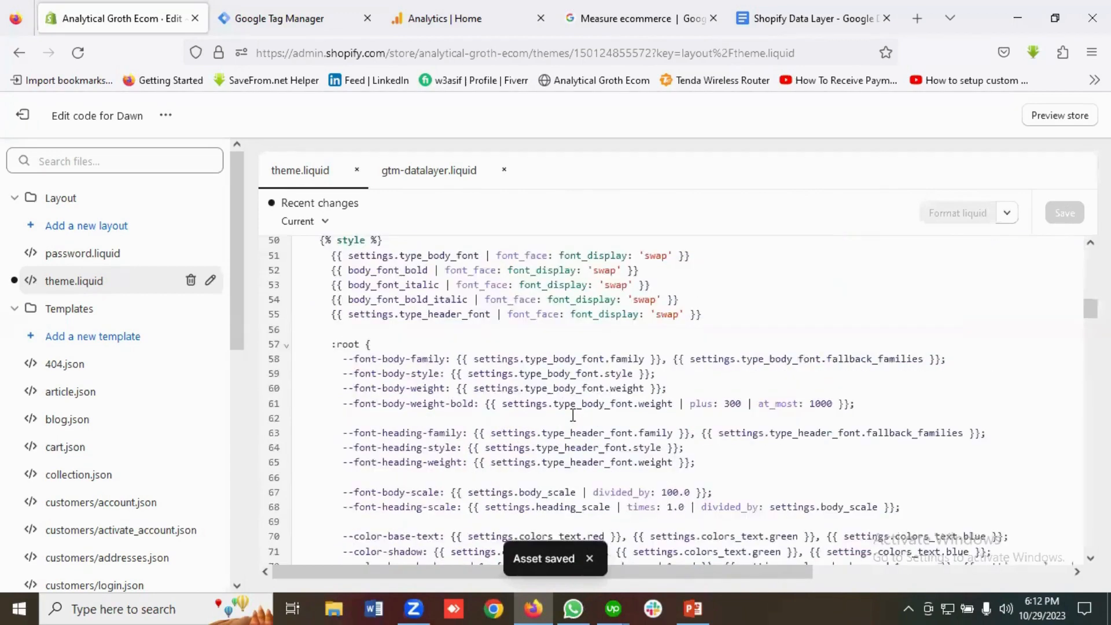
{"action": "scroll", "coordinate": [573, 415], "scroll_direction": "down", "scroll_amount": 9}
{"action": "scroll", "coordinate": [573, 415], "scroll_direction": "down", "scroll_amount": 18}
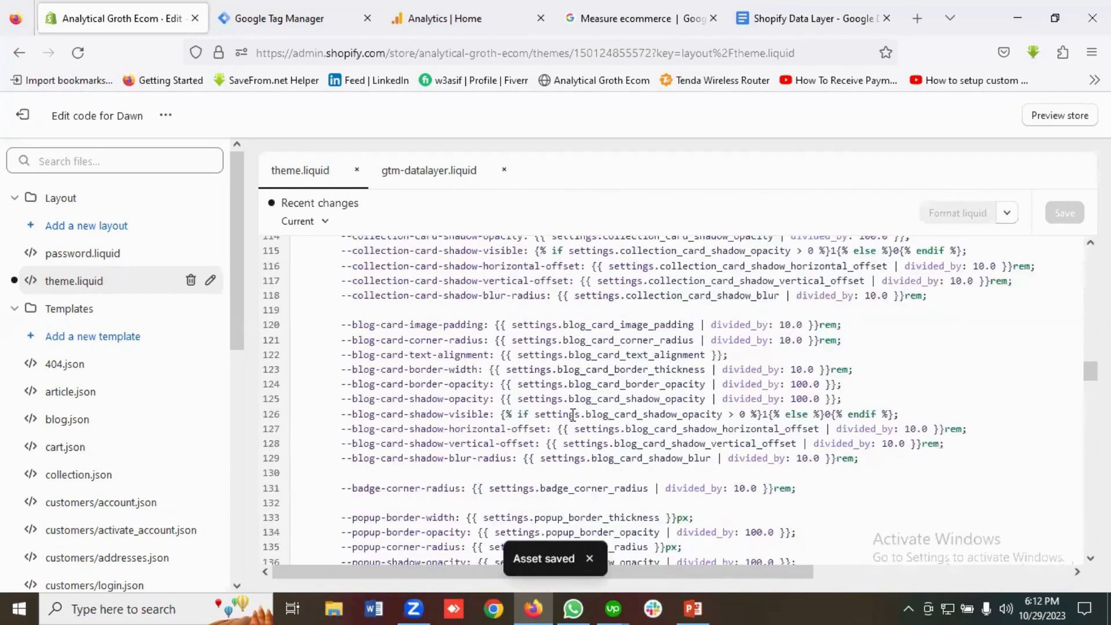
{"action": "scroll", "coordinate": [573, 415], "scroll_direction": "down", "scroll_amount": 12}
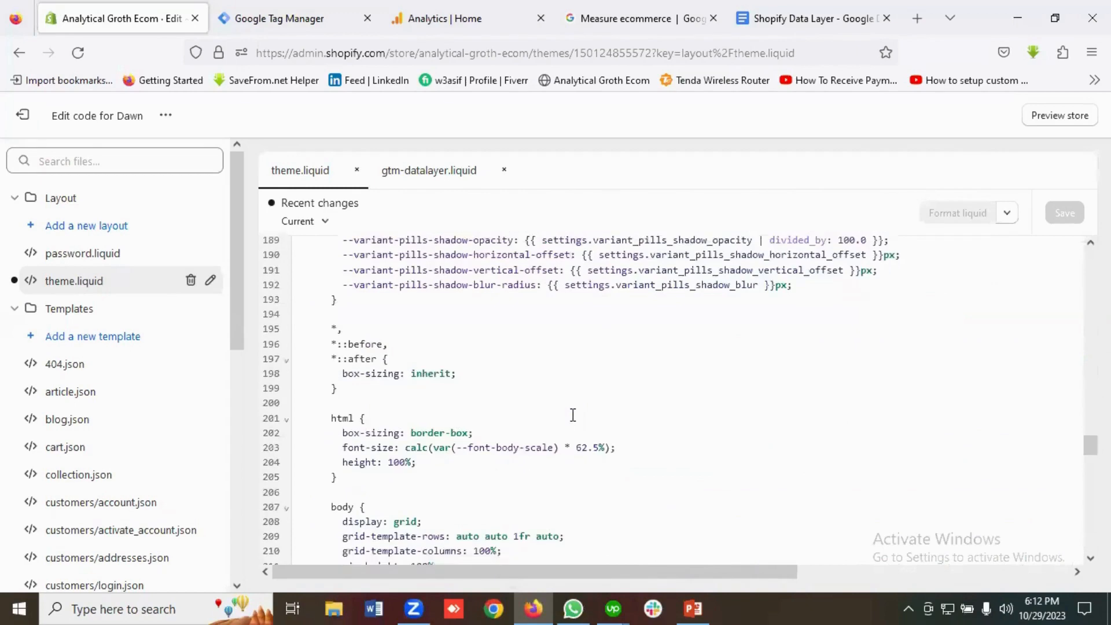
{"action": "scroll", "coordinate": [573, 415], "scroll_direction": "down", "scroll_amount": 6}
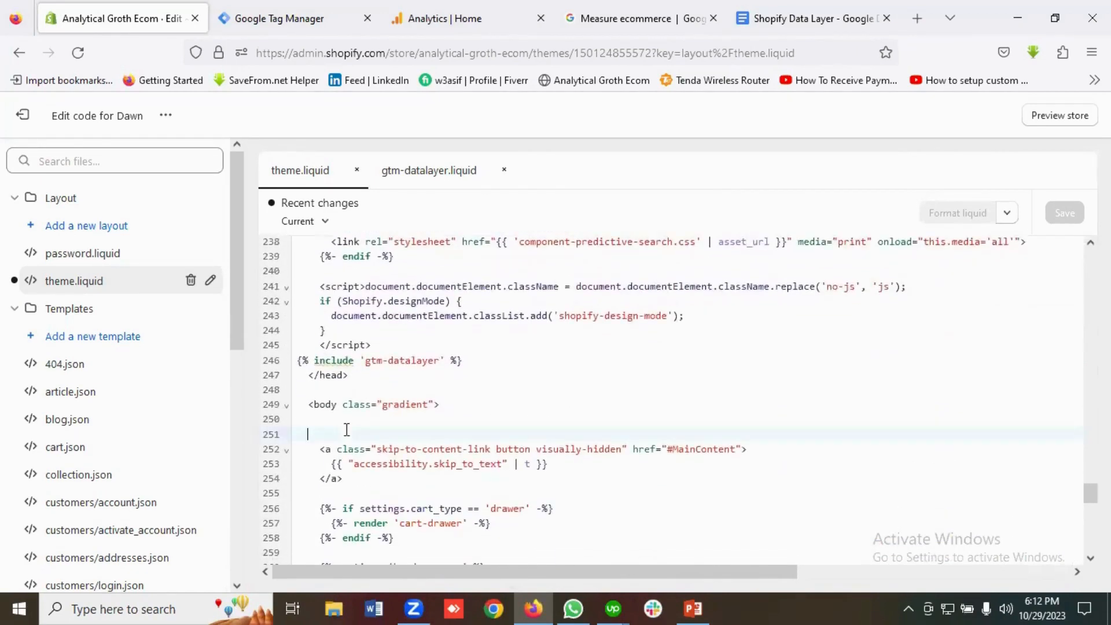
{"action": "left_click", "coordinate": [321, 27]}
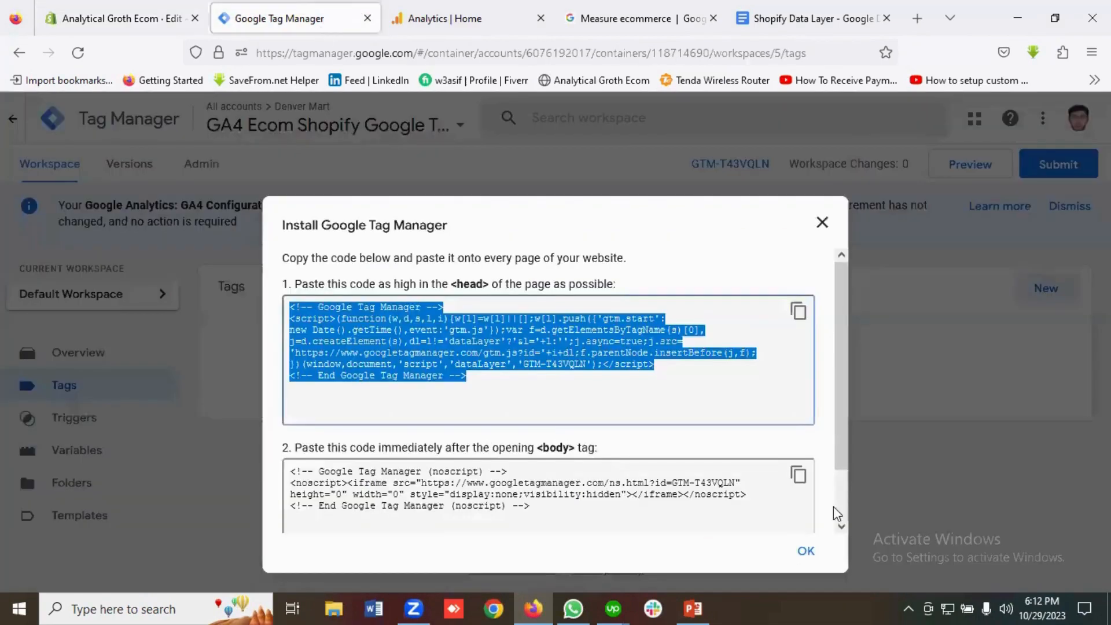
{"action": "left_click", "coordinate": [798, 474]}
{"action": "left_click", "coordinate": [116, 17]}
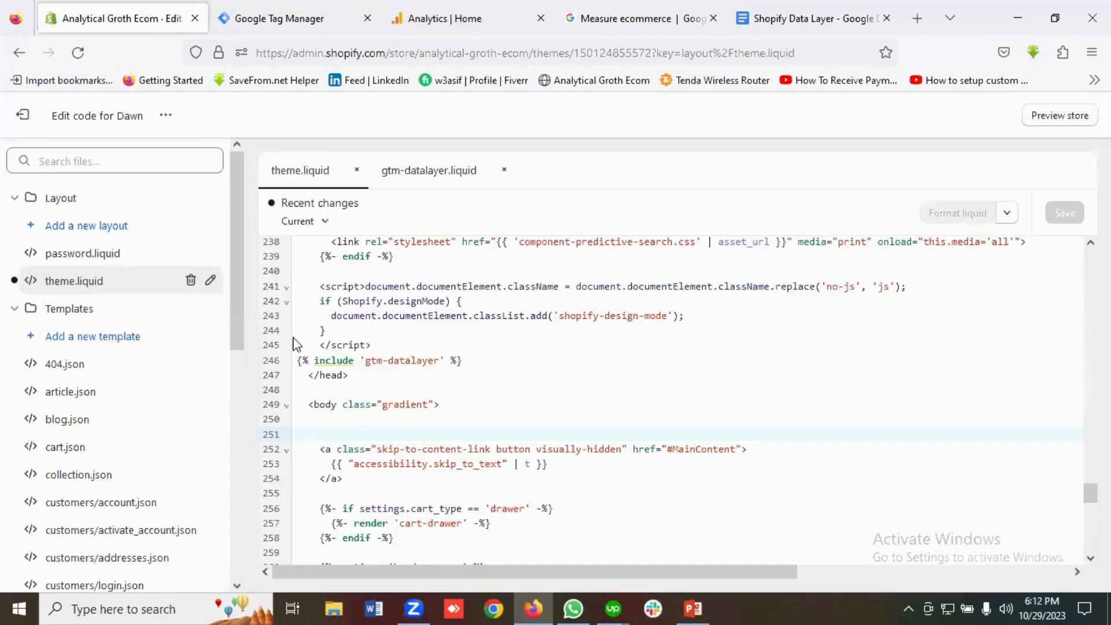
{"action": "key", "text": "ctrl+v"}
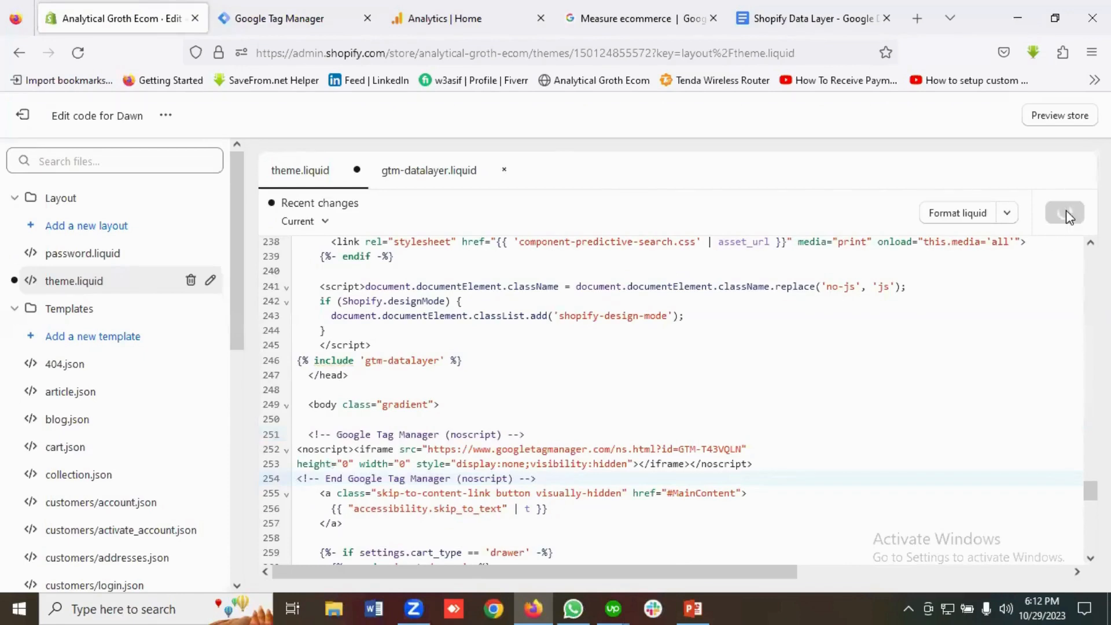
{"action": "left_click", "coordinate": [810, 19]}
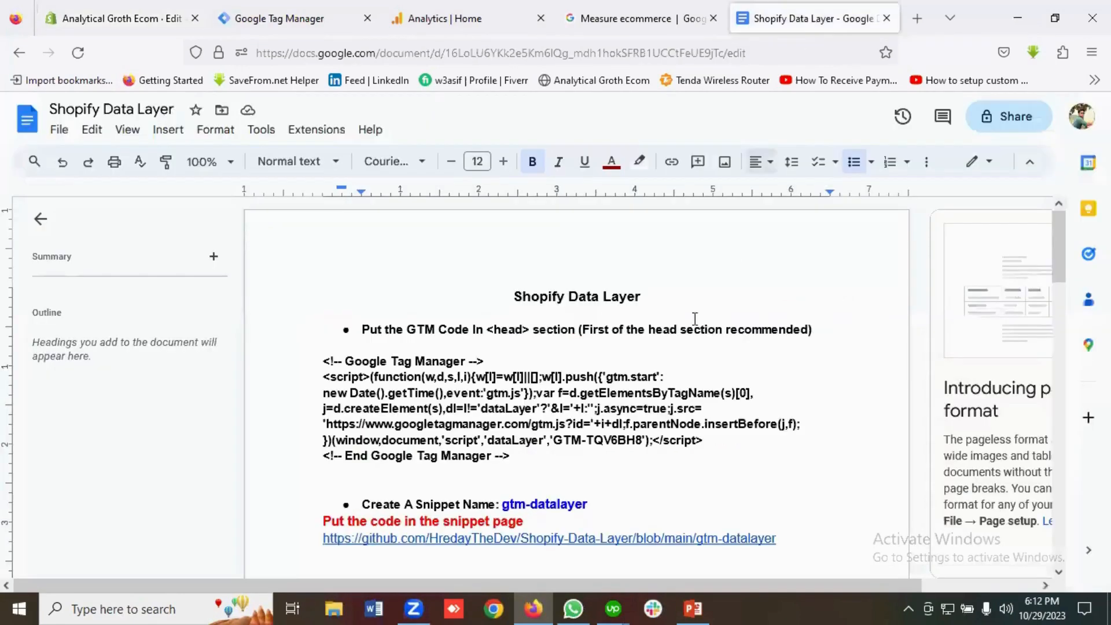
Expand the theme's Snippets folder and start a new snippet file.
{"action": "scroll", "coordinate": [663, 332], "scroll_direction": "down", "scroll_amount": 3}
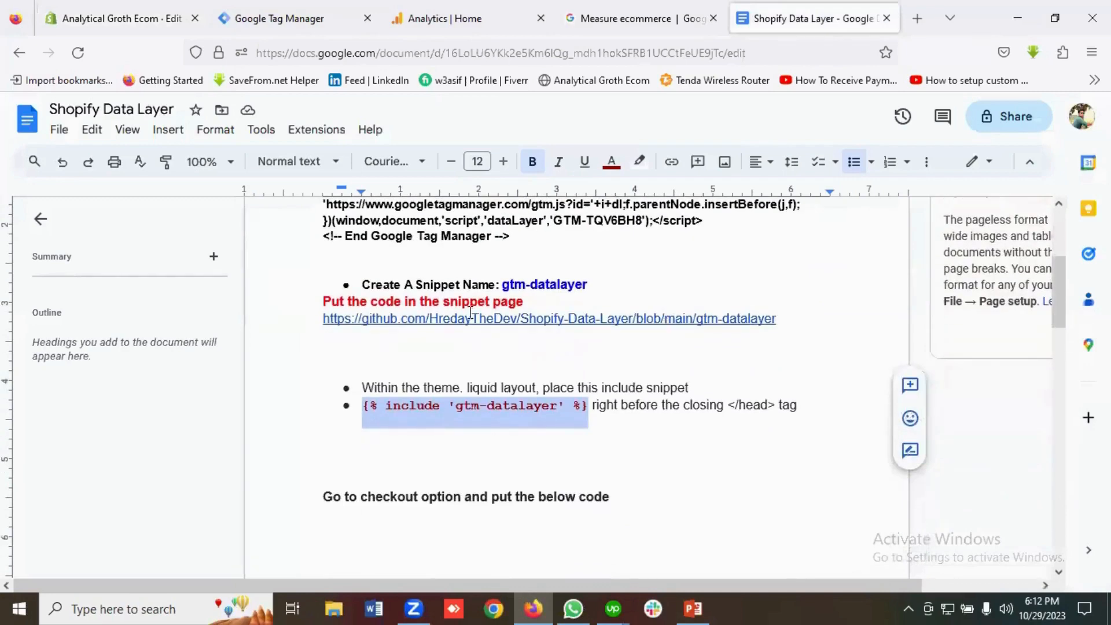
{"action": "scroll", "coordinate": [608, 341], "scroll_direction": "up", "scroll_amount": 3}
{"action": "scroll", "coordinate": [541, 324], "scroll_direction": "down", "scroll_amount": 1}
{"action": "left_click", "coordinate": [118, 18]}
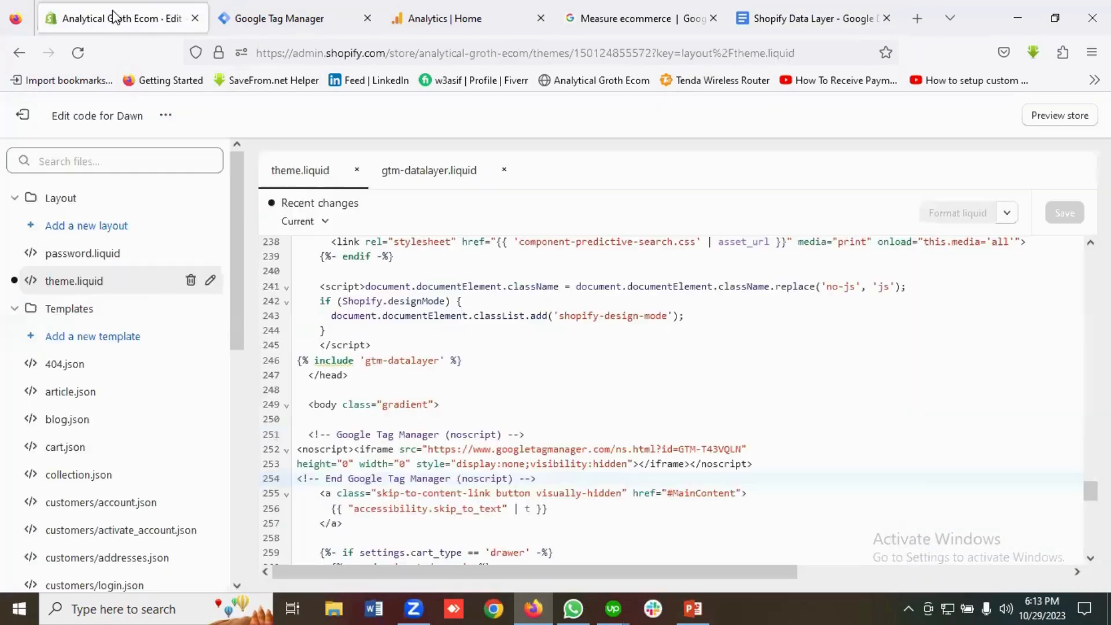
{"action": "scroll", "coordinate": [146, 428], "scroll_direction": "down", "scroll_amount": 8}
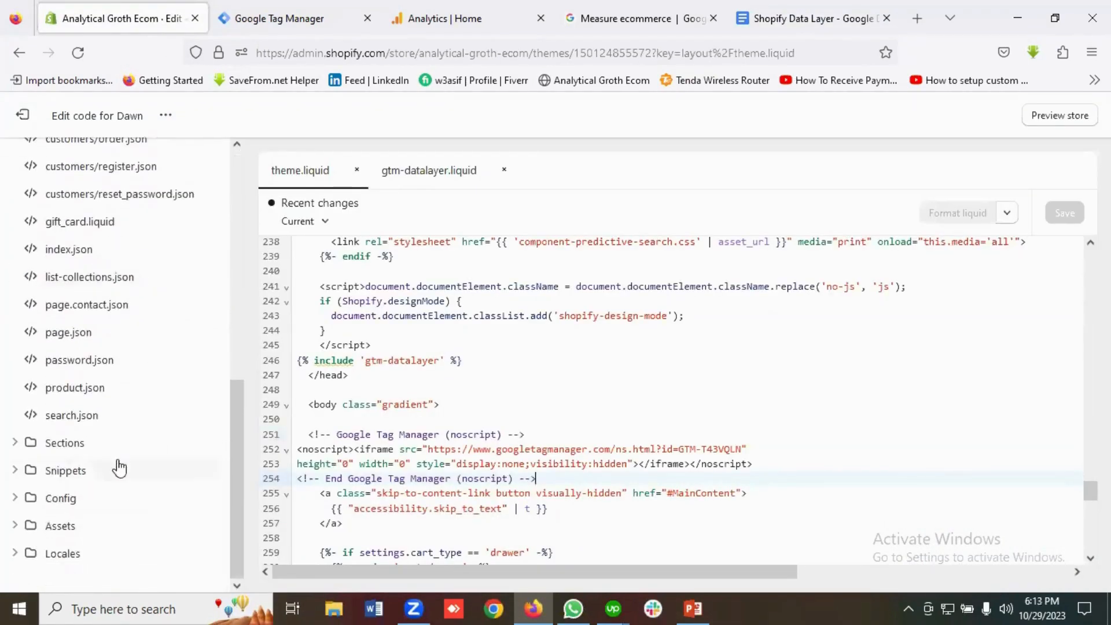
{"action": "left_click", "coordinate": [73, 474]}
{"action": "scroll", "coordinate": [134, 469], "scroll_direction": "down", "scroll_amount": 3}
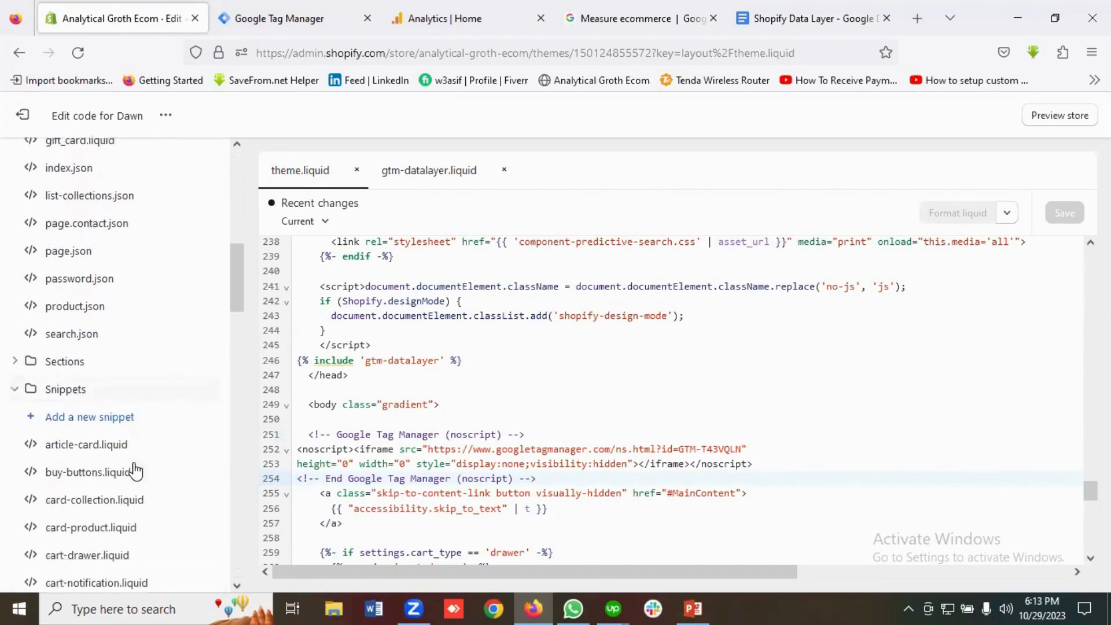
{"action": "left_click", "coordinate": [91, 426]}
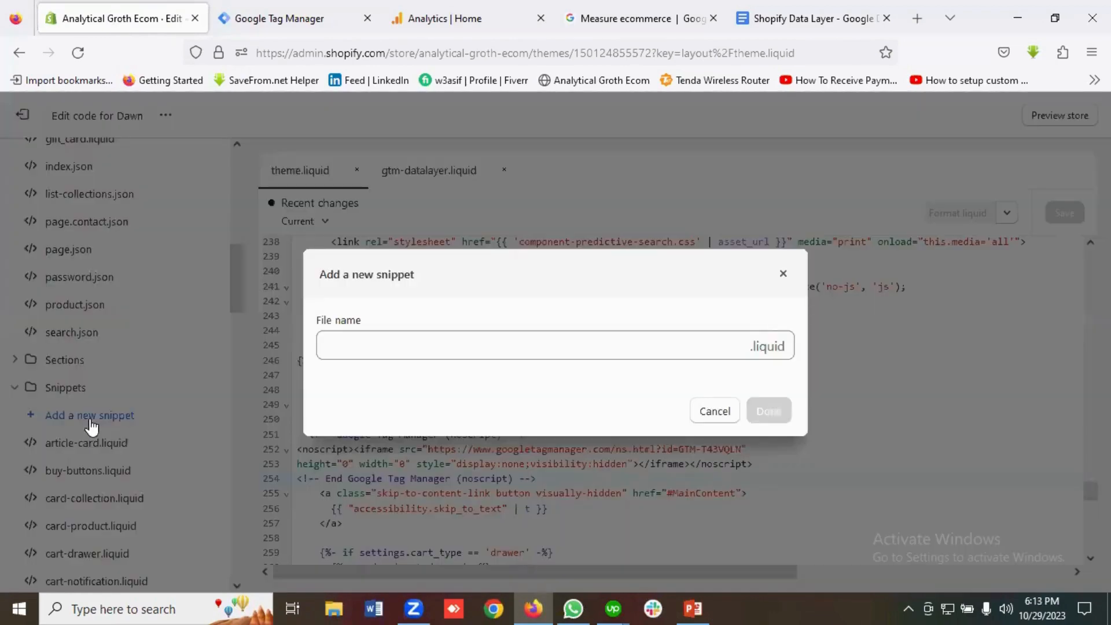
{"action": "left_click", "coordinate": [361, 349]}
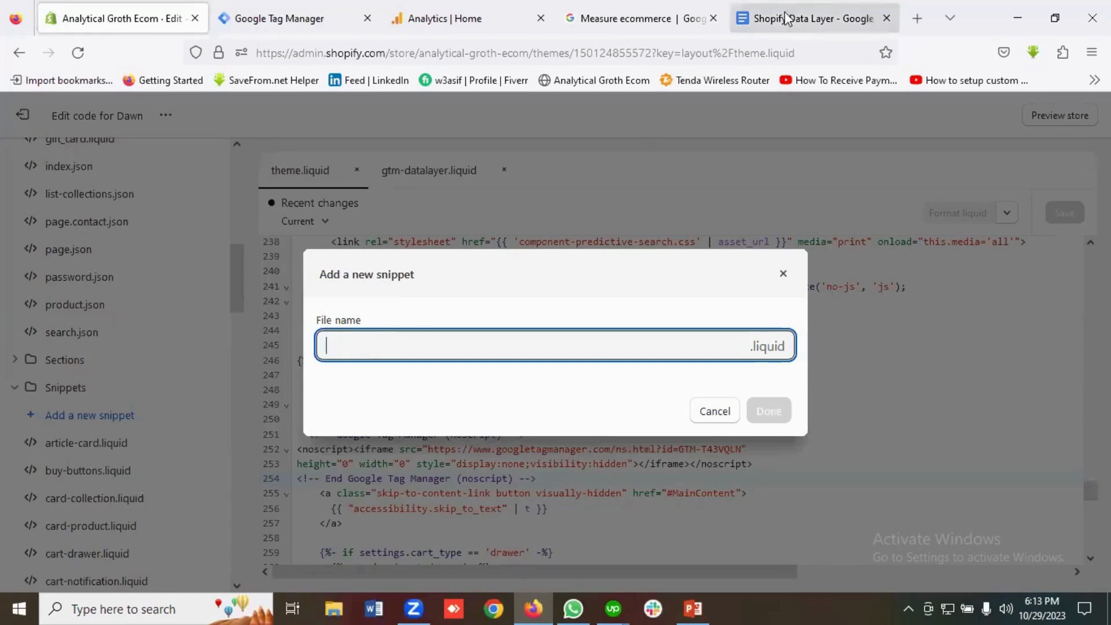
Name the snippet gtm-datalayer from the notes; creation is refused as it exists, so dismiss.
{"action": "left_click", "coordinate": [772, 18]}
{"action": "left_click_drag", "start_coordinate": [592, 286], "coordinate": [512, 284]}
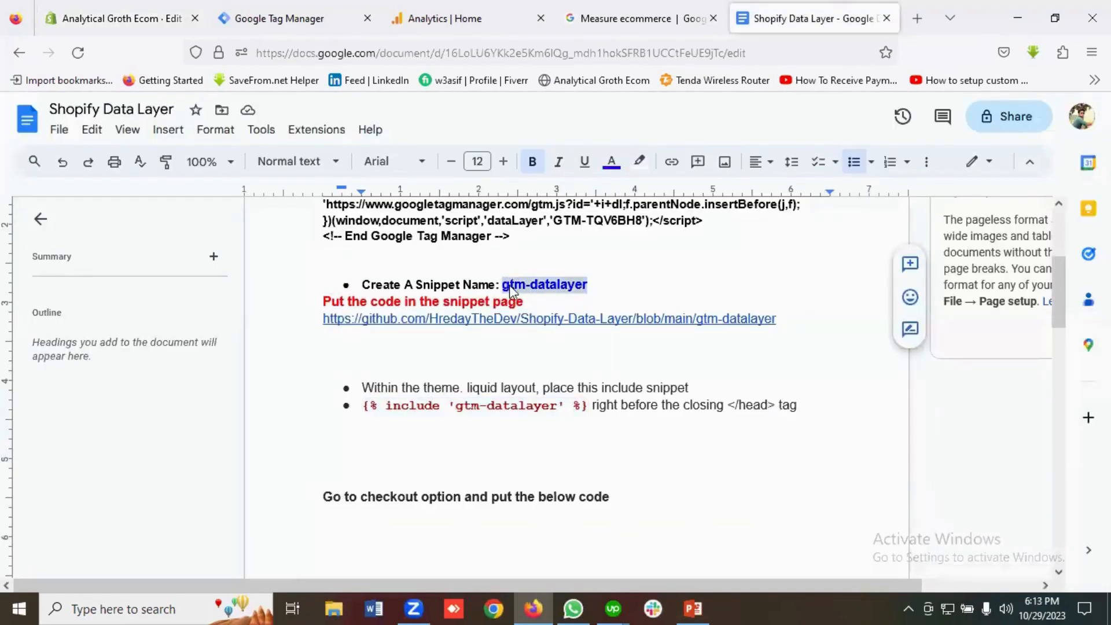
{"action": "right_click", "coordinate": [509, 289]}
{"action": "left_click", "coordinate": [550, 204]}
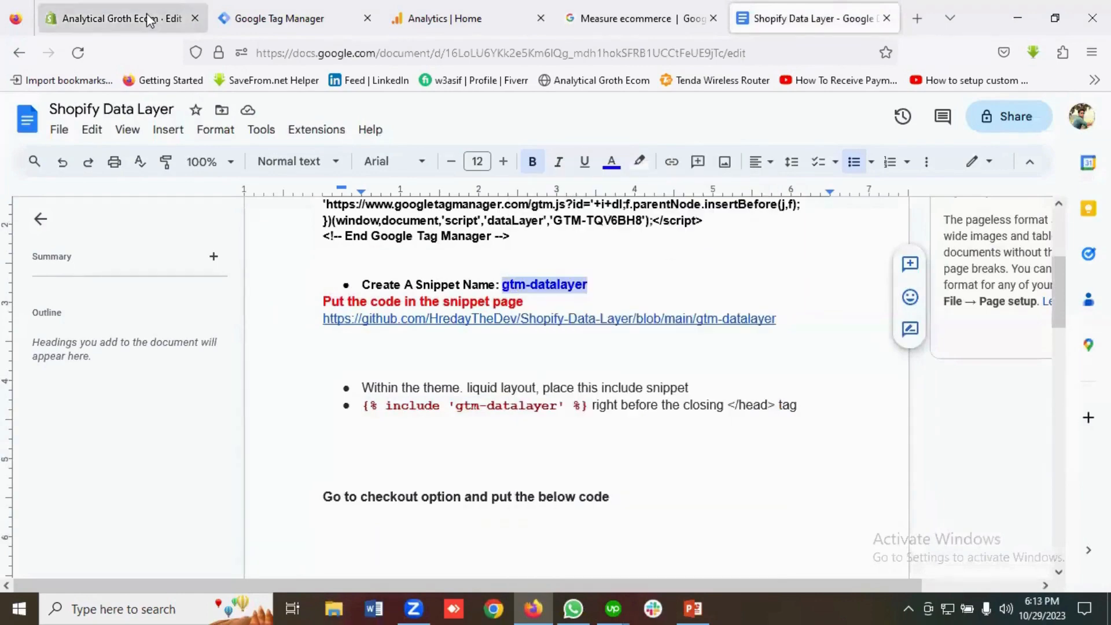
{"action": "left_click", "coordinate": [149, 20]}
{"action": "left_click", "coordinate": [373, 349]}
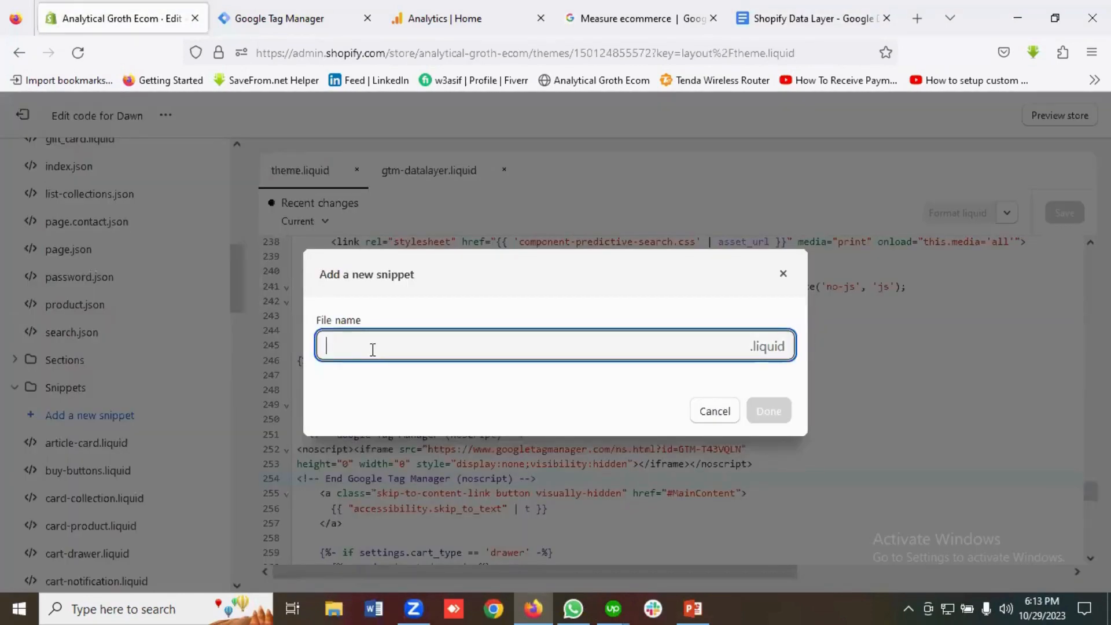
{"action": "key", "text": "ctrl+v"}
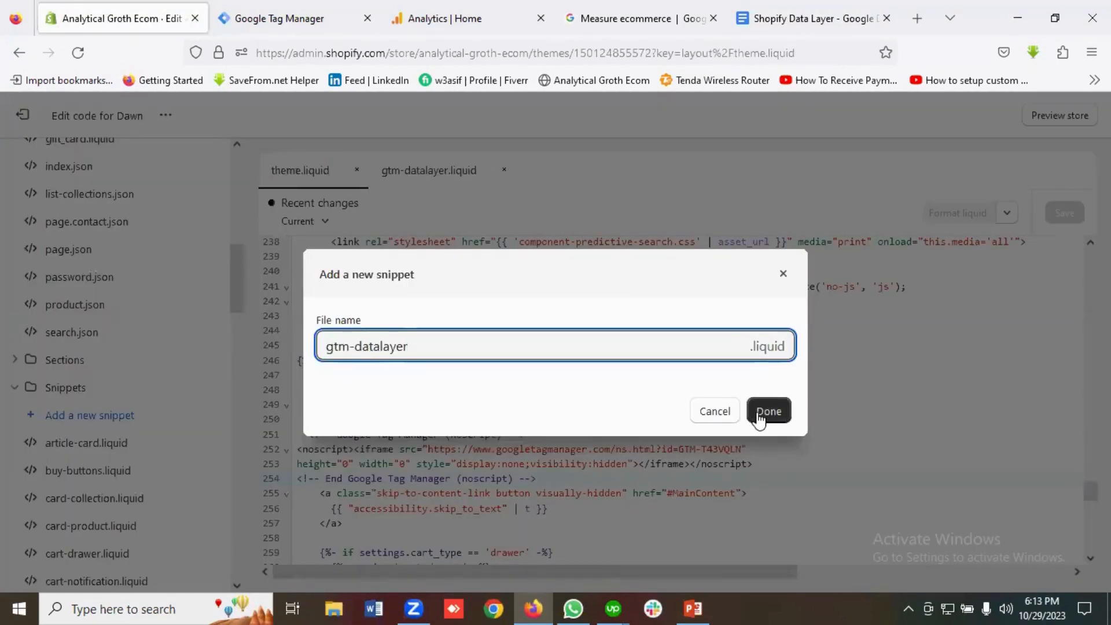
{"action": "left_click", "coordinate": [759, 412]}
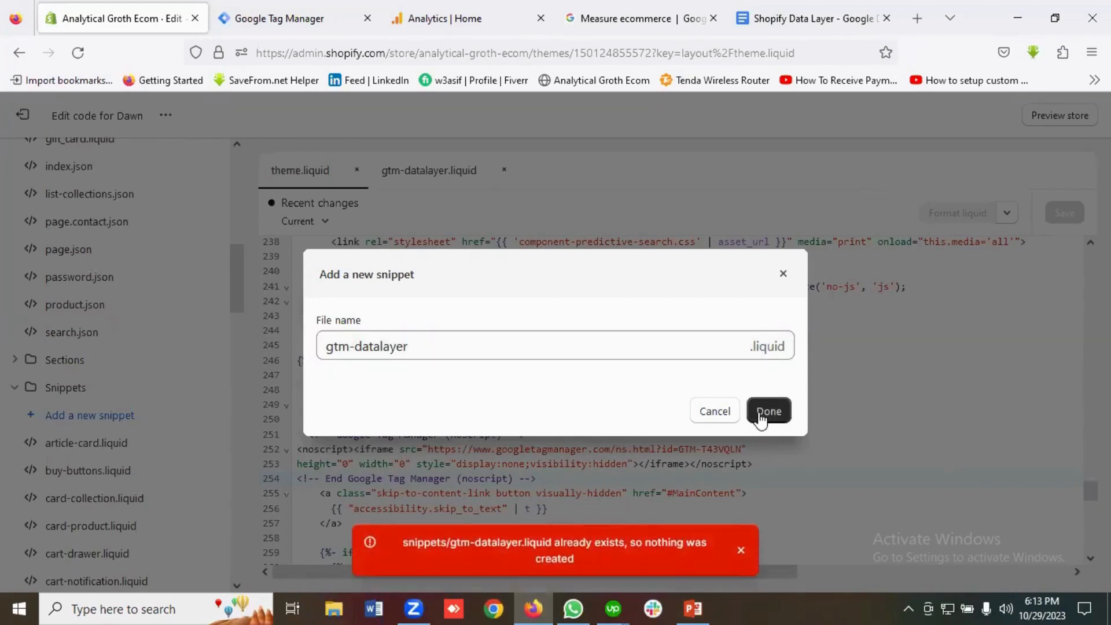
{"action": "left_click", "coordinate": [761, 414]}
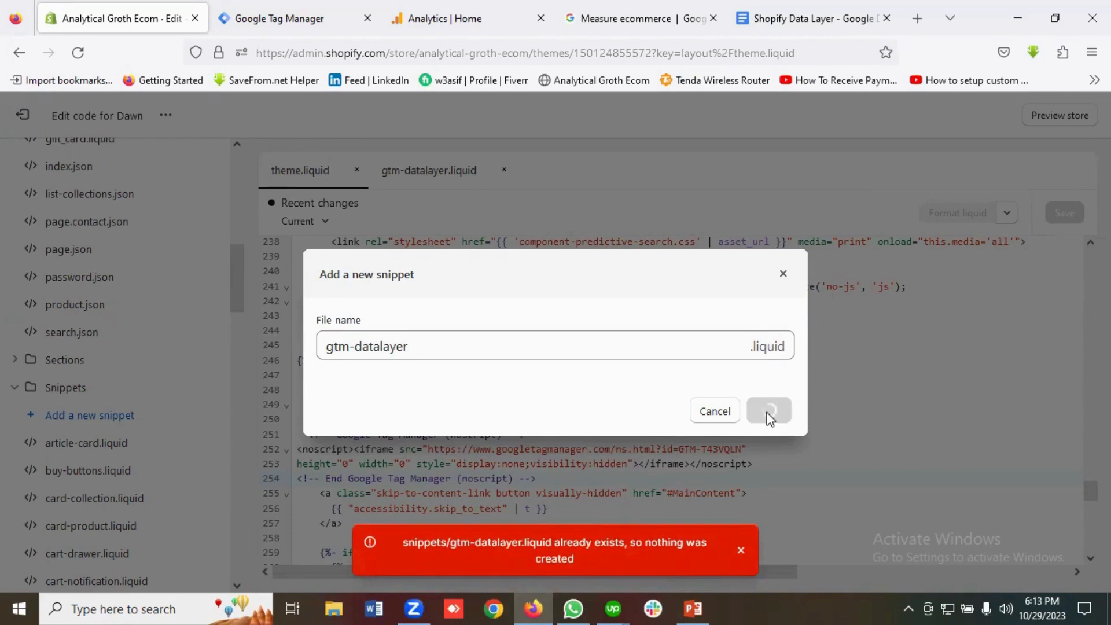
{"action": "left_click", "coordinate": [782, 277]}
Open the existing gtm-datalayer.liquid snippet and delete the file.
{"action": "scroll", "coordinate": [159, 452], "scroll_direction": "down", "scroll_amount": 5}
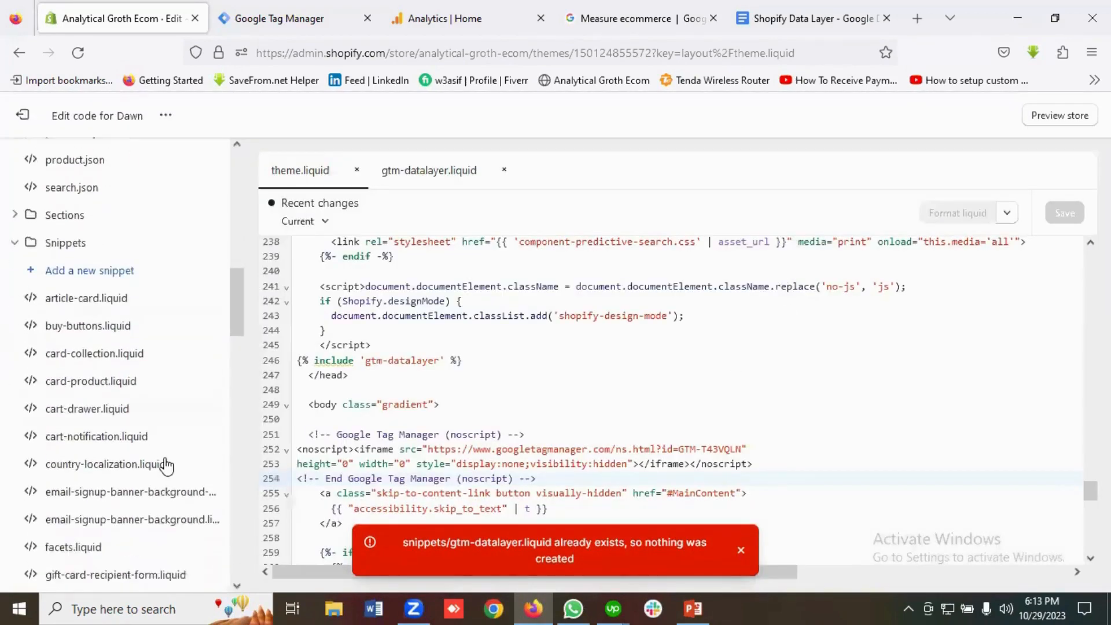
{"action": "scroll", "coordinate": [174, 466], "scroll_direction": "up", "scroll_amount": 1}
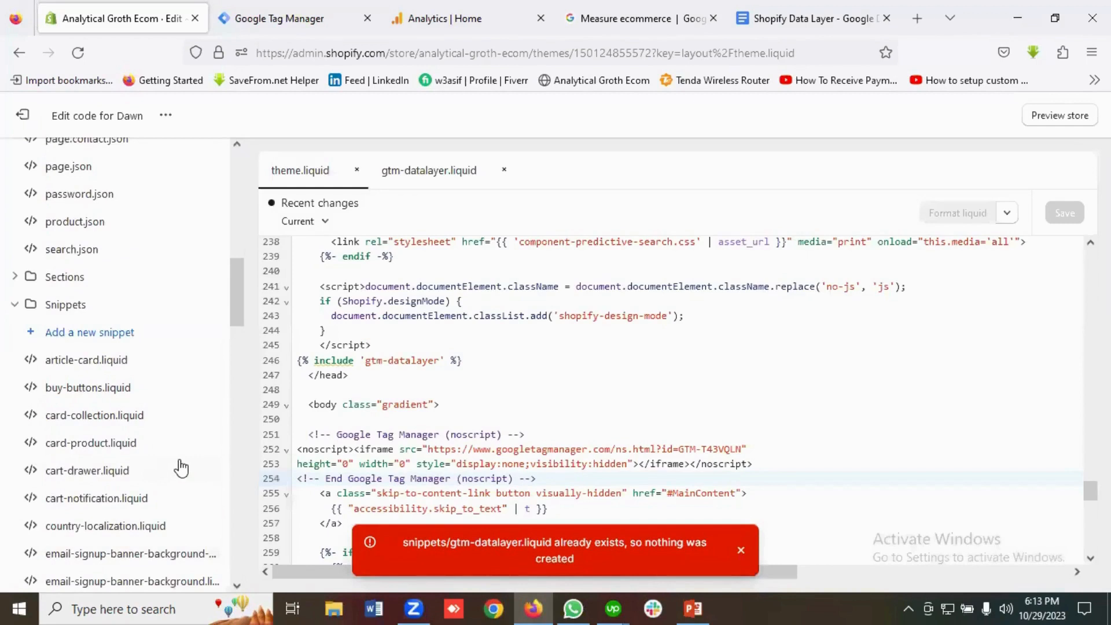
{"action": "scroll", "coordinate": [181, 467], "scroll_direction": "down", "scroll_amount": 5}
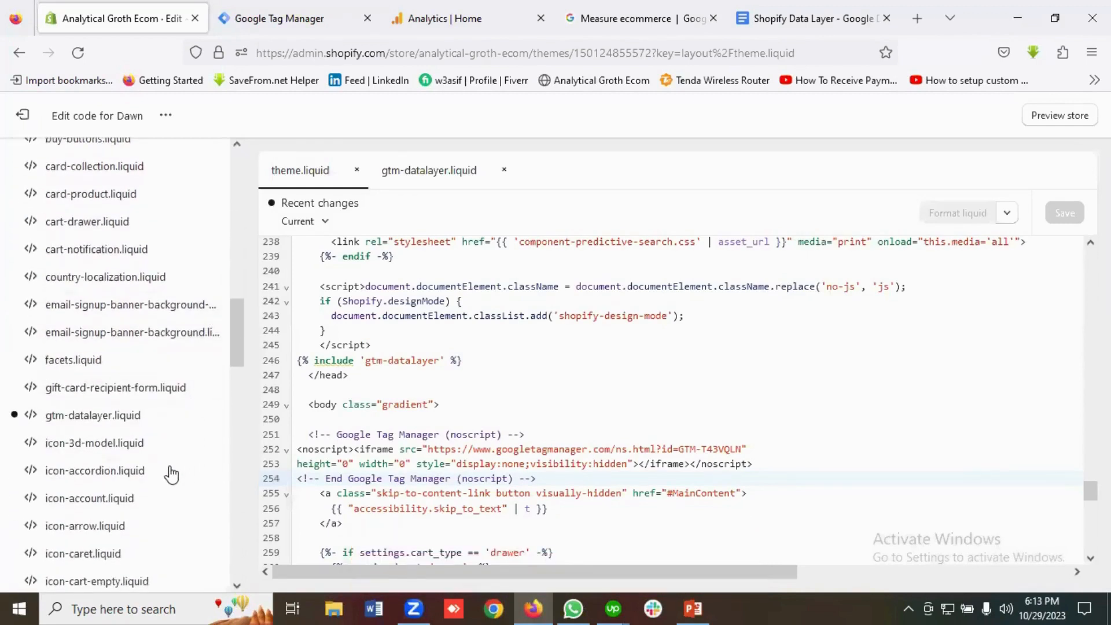
{"action": "left_click", "coordinate": [111, 423]}
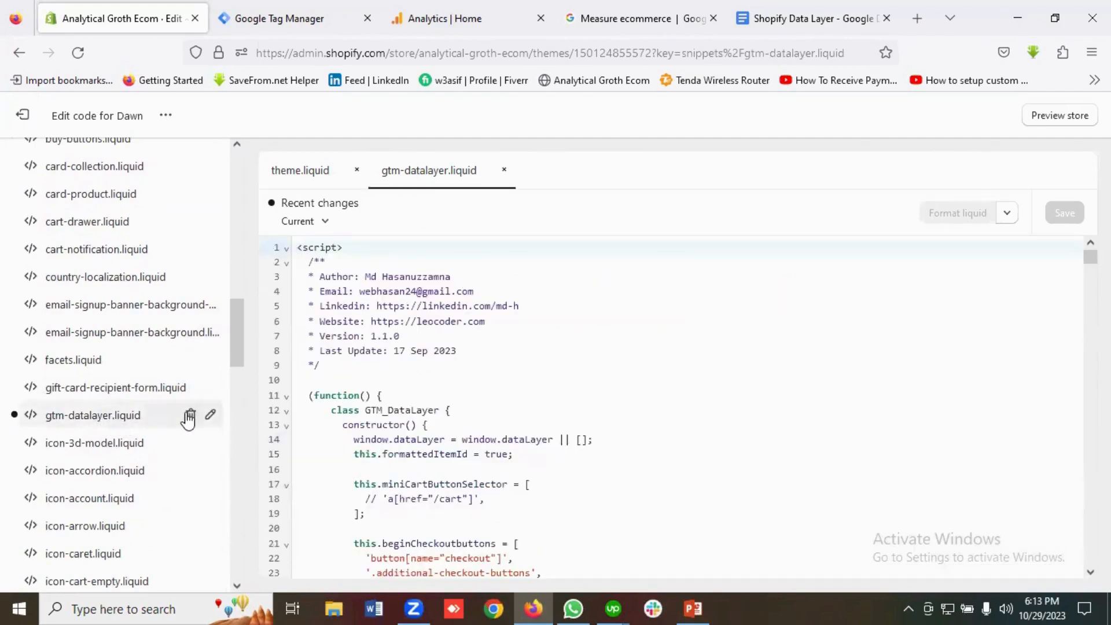
{"action": "left_click", "coordinate": [191, 415]}
{"action": "left_click", "coordinate": [761, 405]}
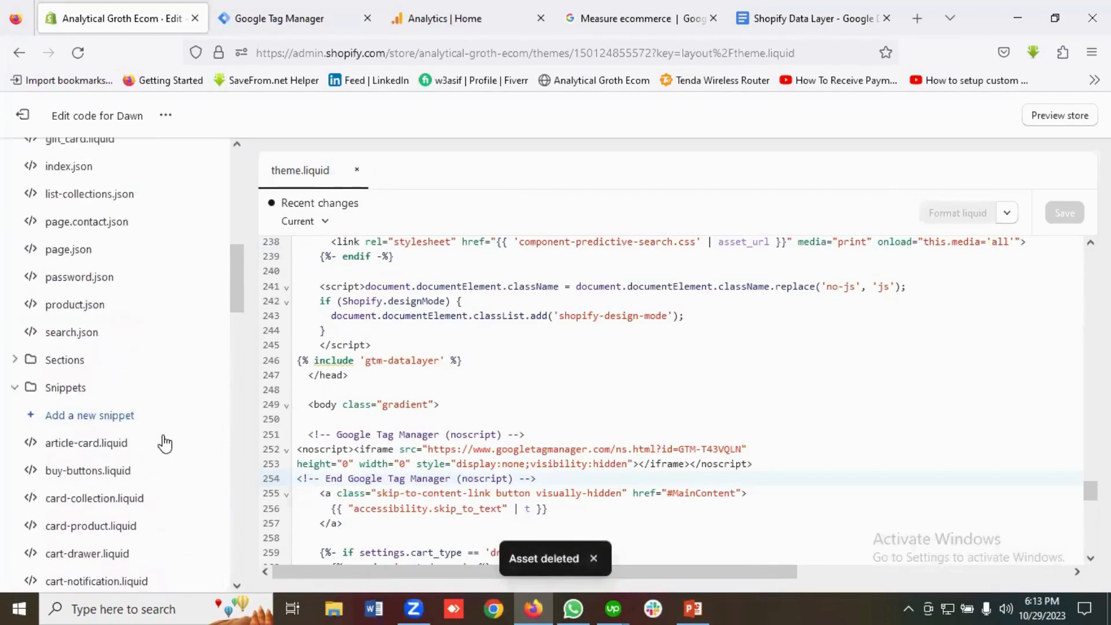
Create a new empty snippet named gtm-datalayer, copying the name from the notes.
{"action": "left_click", "coordinate": [106, 425]}
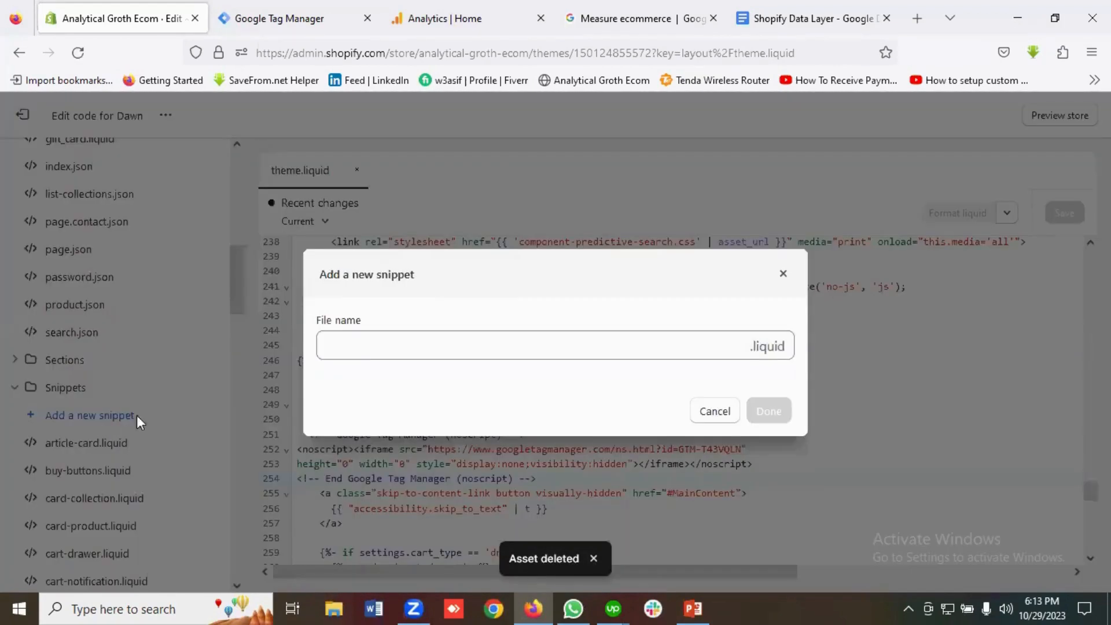
{"action": "left_click", "coordinate": [353, 349]}
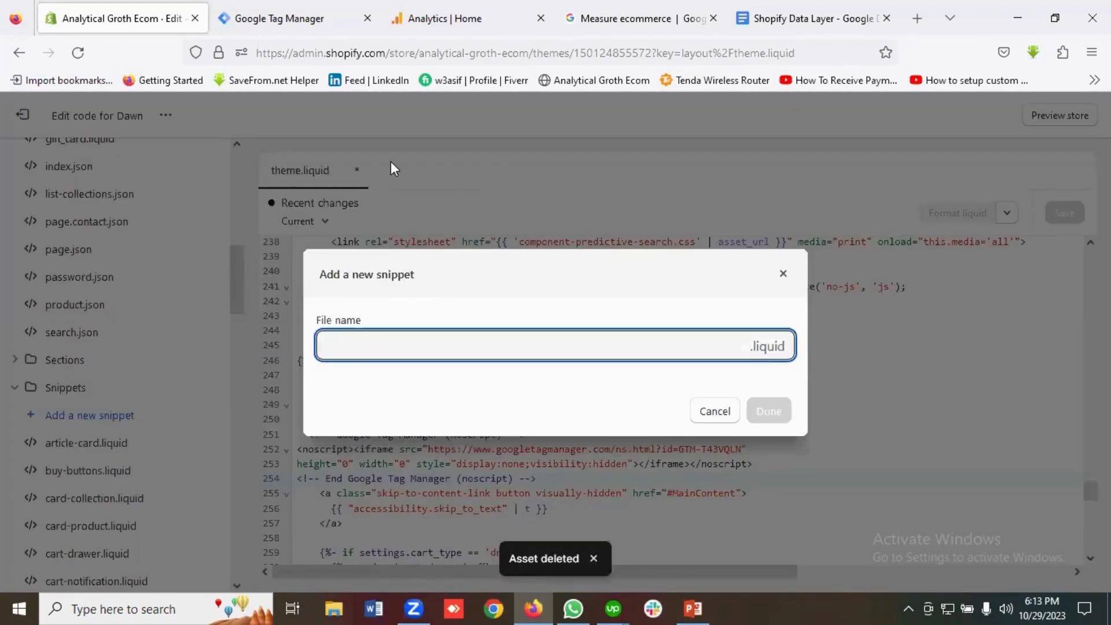
{"action": "left_click", "coordinate": [794, 15]}
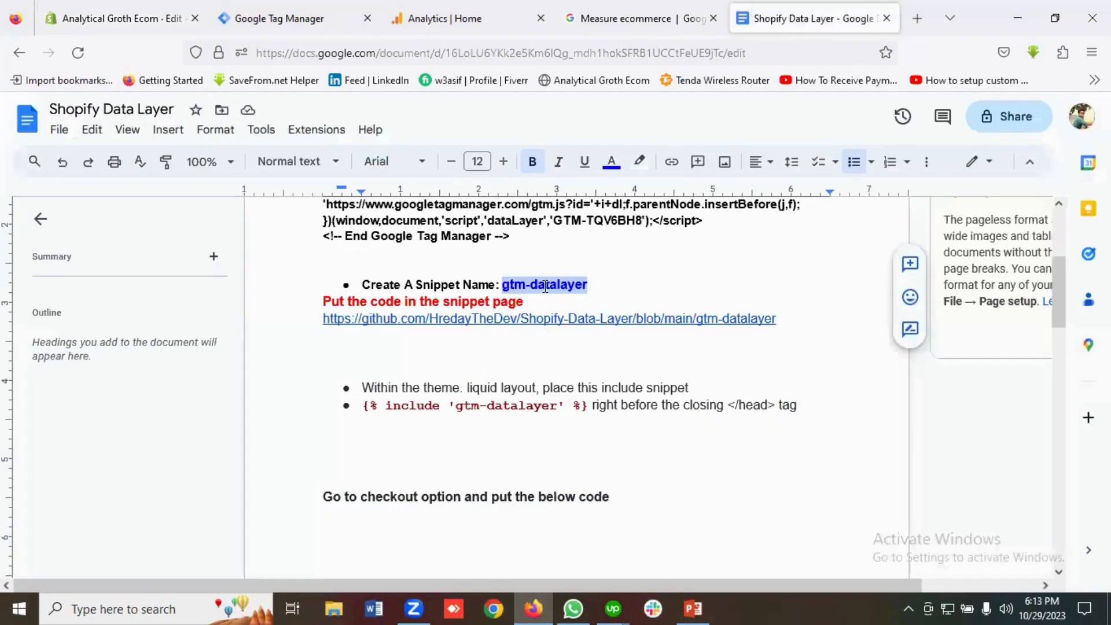
{"action": "right_click", "coordinate": [546, 286]}
{"action": "left_click", "coordinate": [591, 207]}
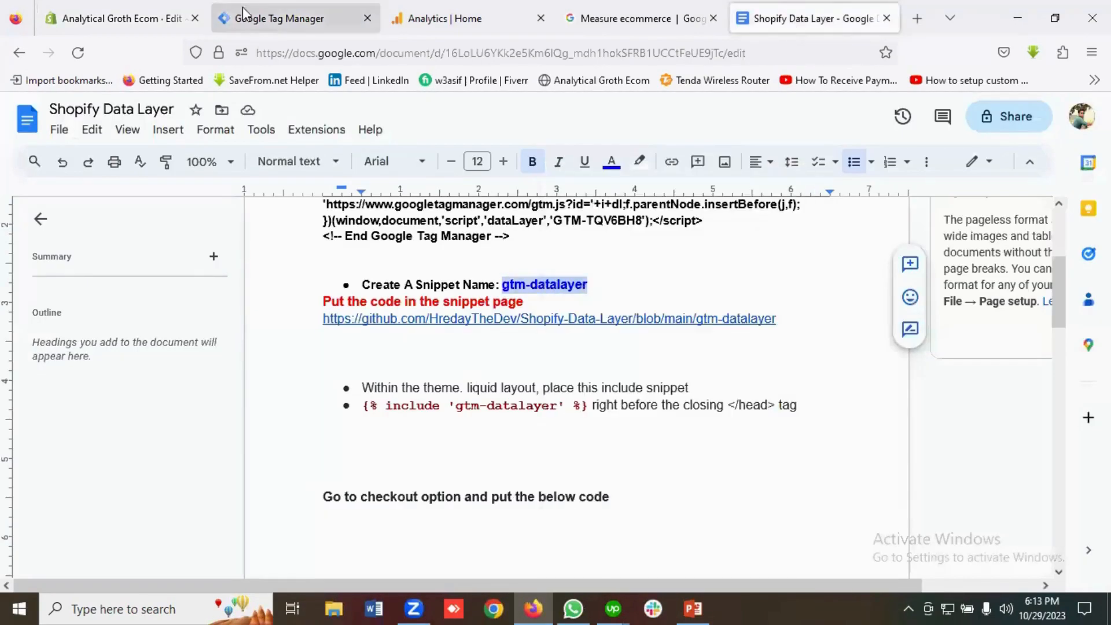
{"action": "left_click", "coordinate": [142, 18]}
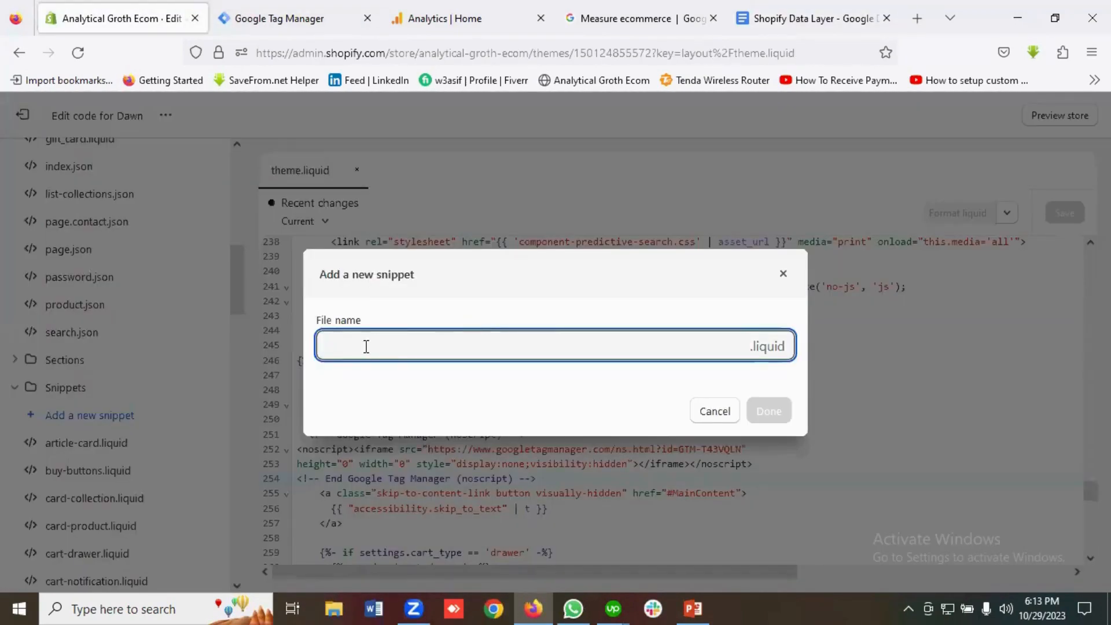
{"action": "key", "text": "ctrl+v"}
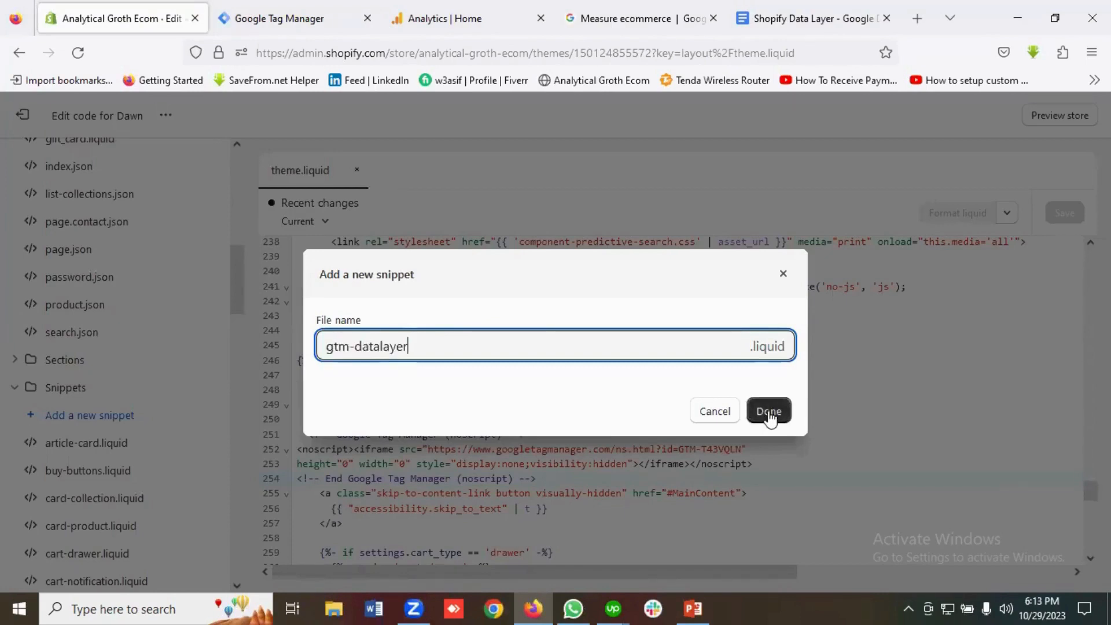
{"action": "left_click", "coordinate": [769, 413]}
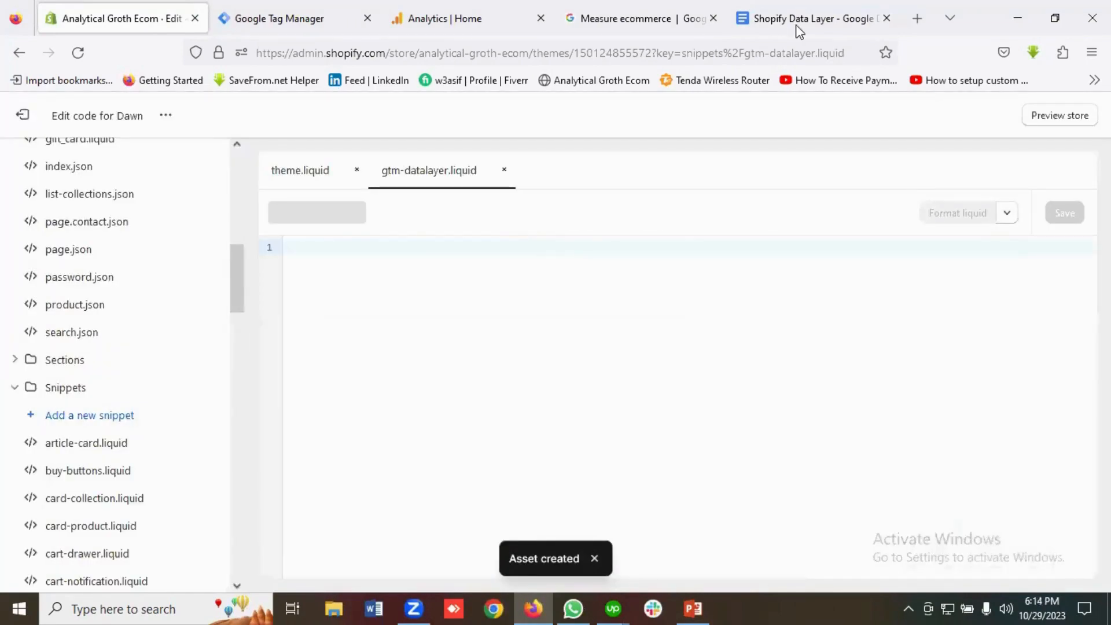
Copy the 639-line gtm-datalayer script from the doc's GitHub link, paste it into gtm-datalayer.liquid, and save.
{"action": "left_click", "coordinate": [796, 24]}
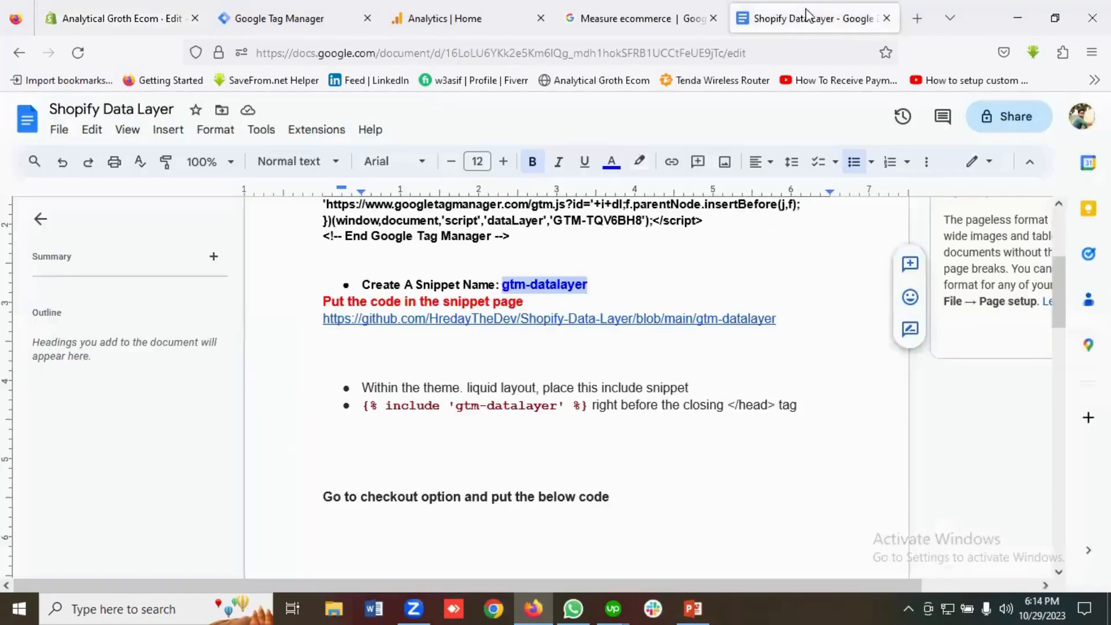
{"action": "left_click", "coordinate": [430, 321]}
{"action": "left_click", "coordinate": [431, 345]}
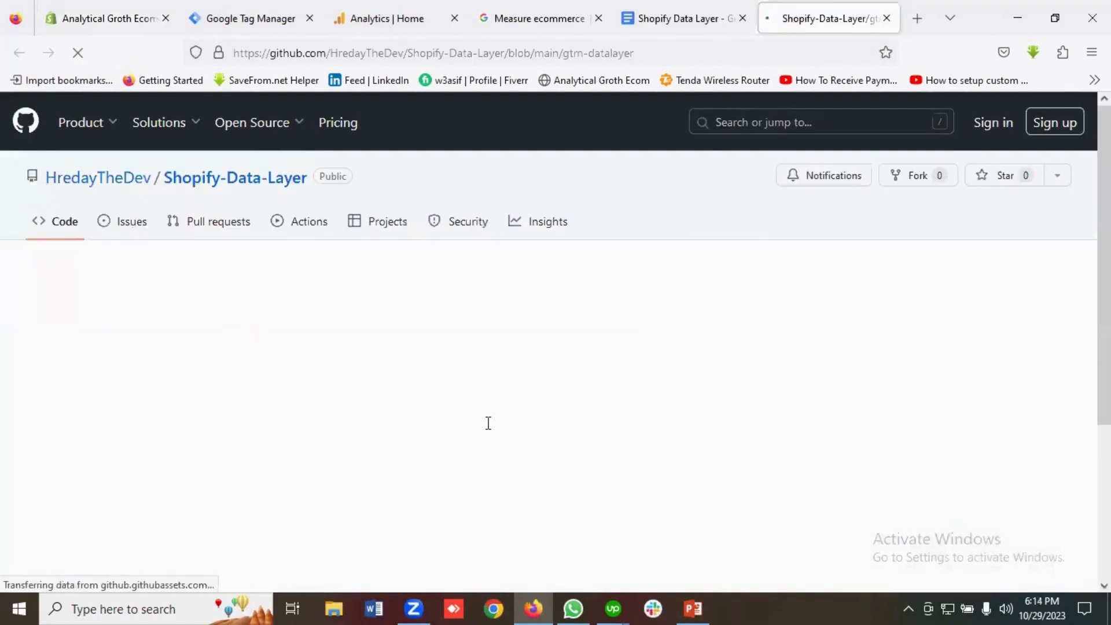
{"action": "scroll", "coordinate": [536, 454], "scroll_direction": "down", "scroll_amount": 3}
{"action": "scroll", "coordinate": [578, 443], "scroll_direction": "up", "scroll_amount": 3}
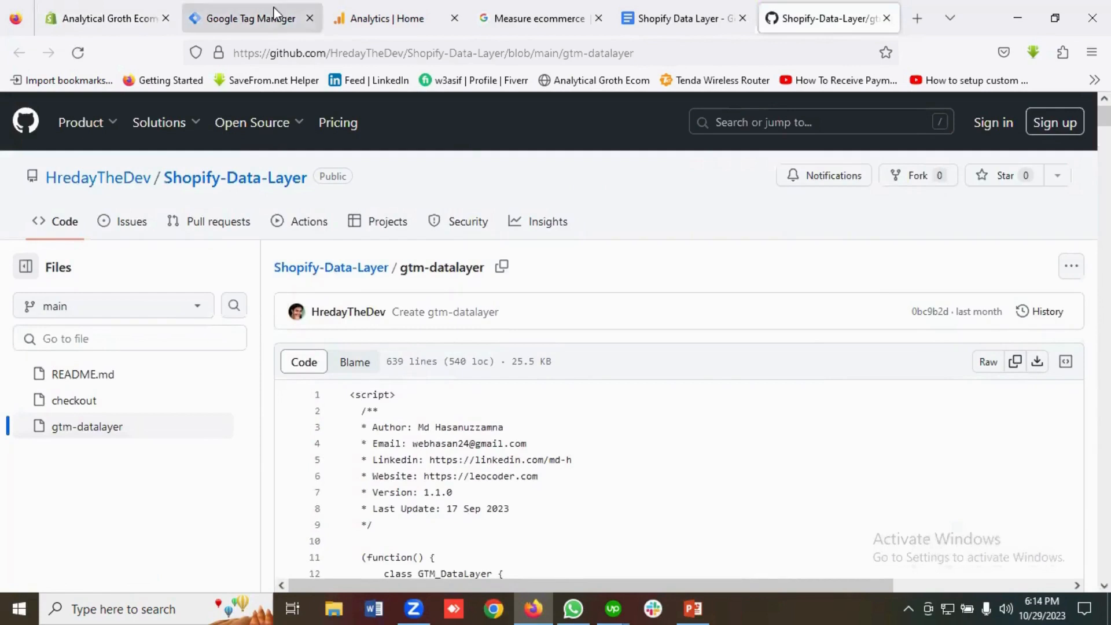
{"action": "left_click", "coordinate": [138, 8]}
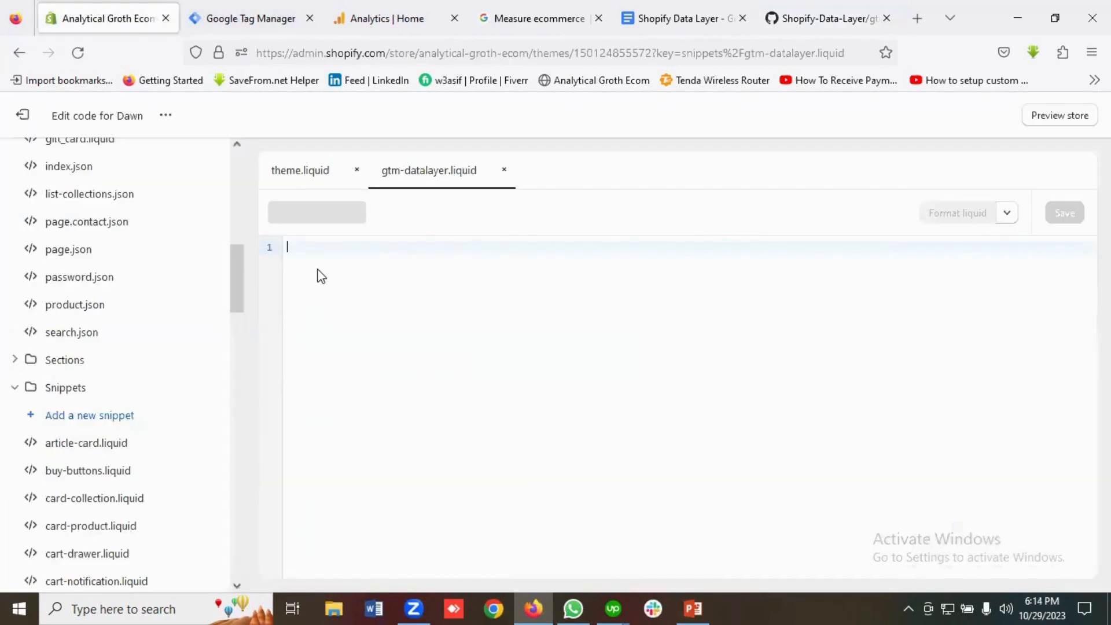
{"action": "key", "text": "ctrl+v"}
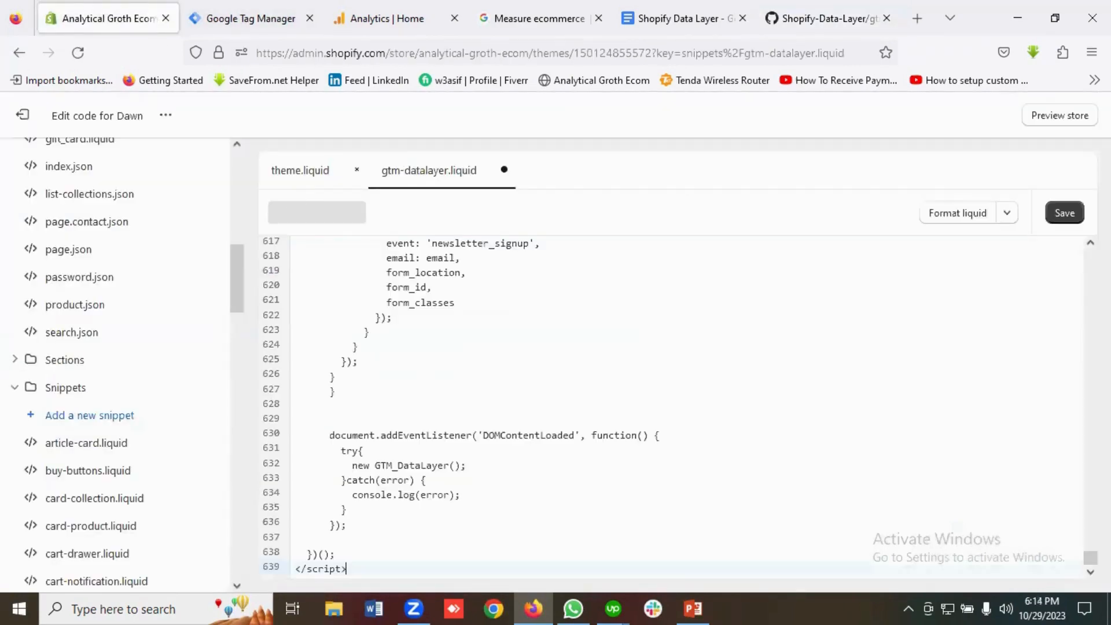
{"action": "left_click", "coordinate": [1067, 219]}
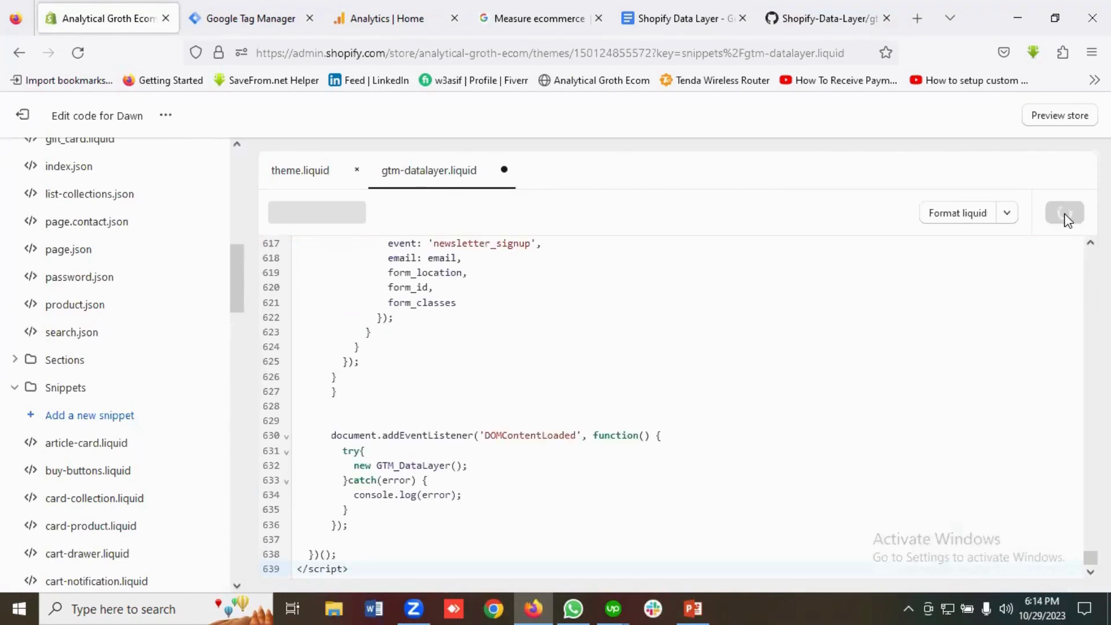
Select the {% include 'gtm-datalayer' %} line in the Shopify Data Layer doc and open its context menu.
{"action": "left_click", "coordinate": [670, 18]}
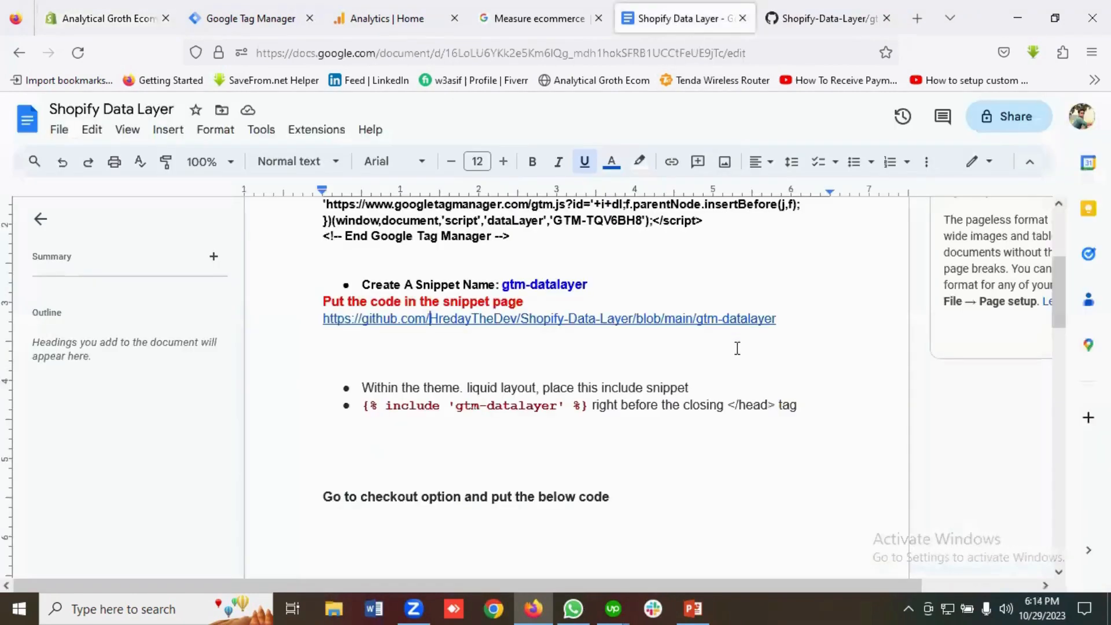
{"action": "scroll", "coordinate": [705, 337], "scroll_direction": "down", "scroll_amount": 2}
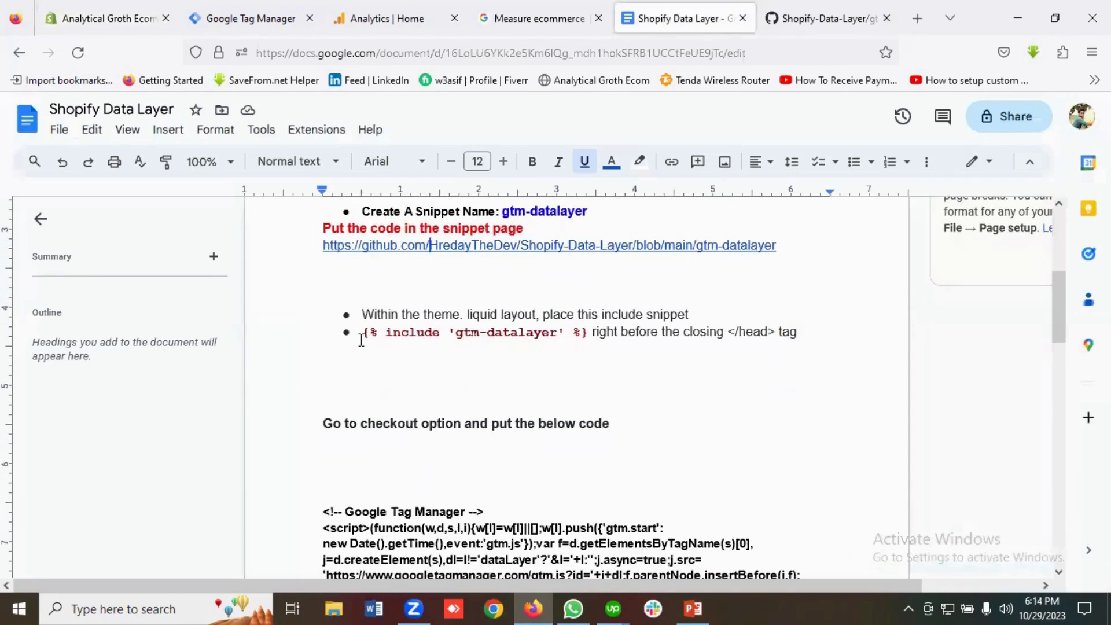
{"action": "left_click_drag", "start_coordinate": [363, 336], "coordinate": [589, 336]}
{"action": "right_click", "coordinate": [562, 334]}
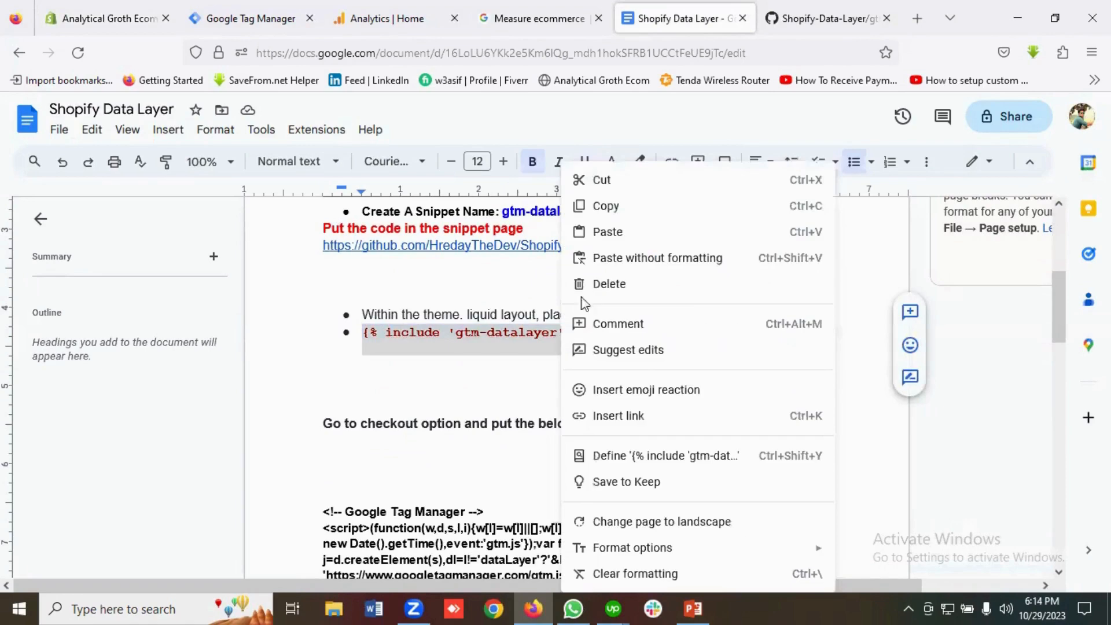
{"action": "left_click", "coordinate": [608, 207]}
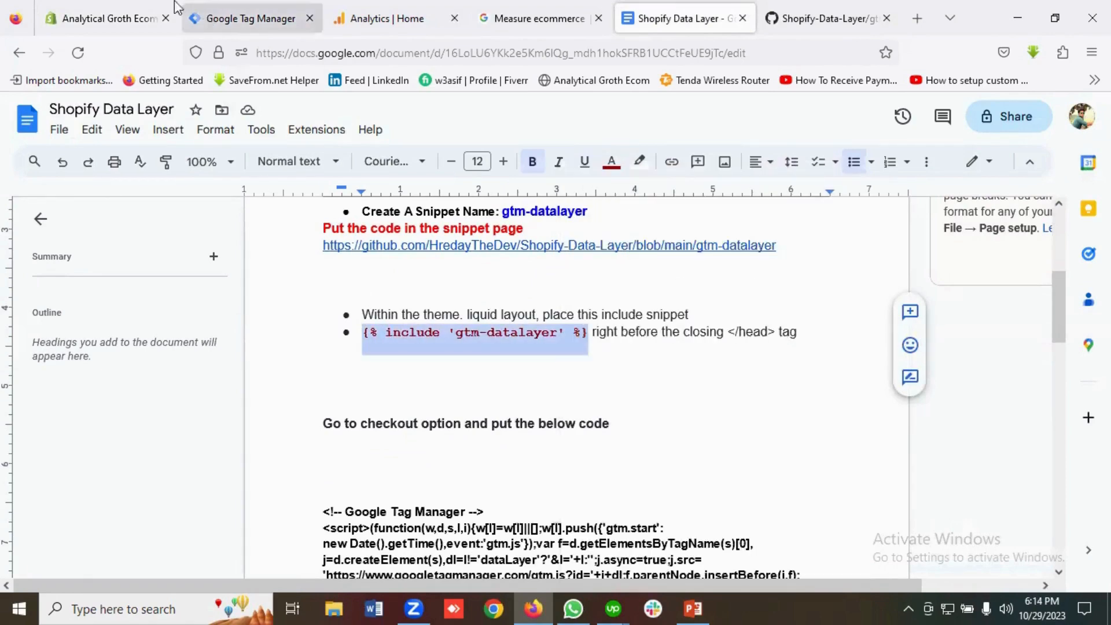
{"action": "left_click", "coordinate": [119, 17]}
{"action": "scroll", "coordinate": [93, 347], "scroll_direction": "up", "scroll_amount": 8}
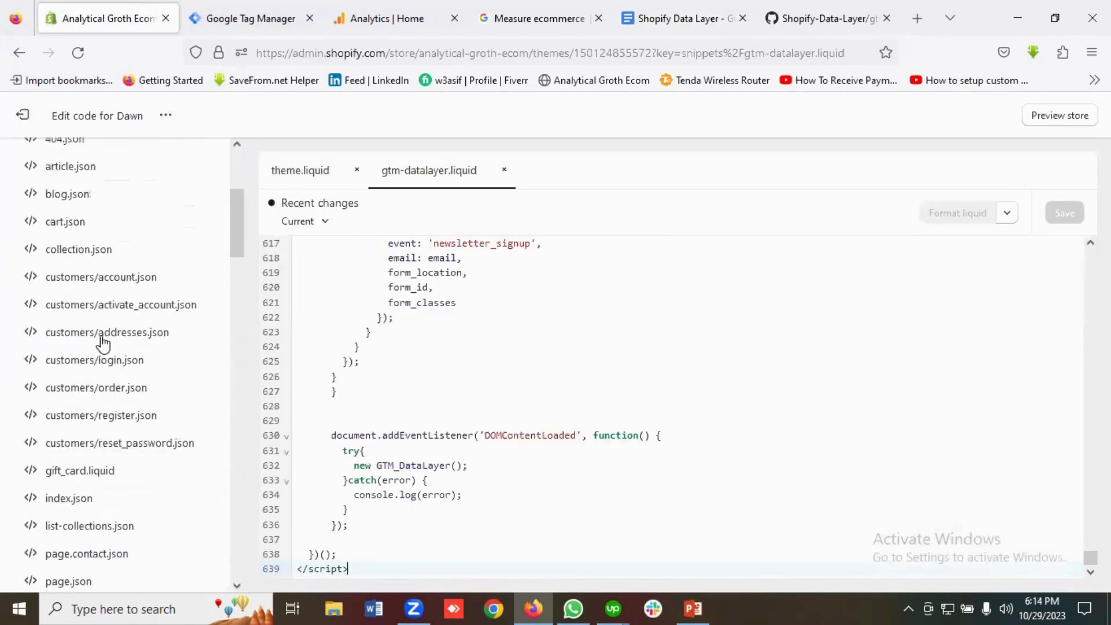
{"action": "scroll", "coordinate": [110, 344], "scroll_direction": "up", "scroll_amount": 2}
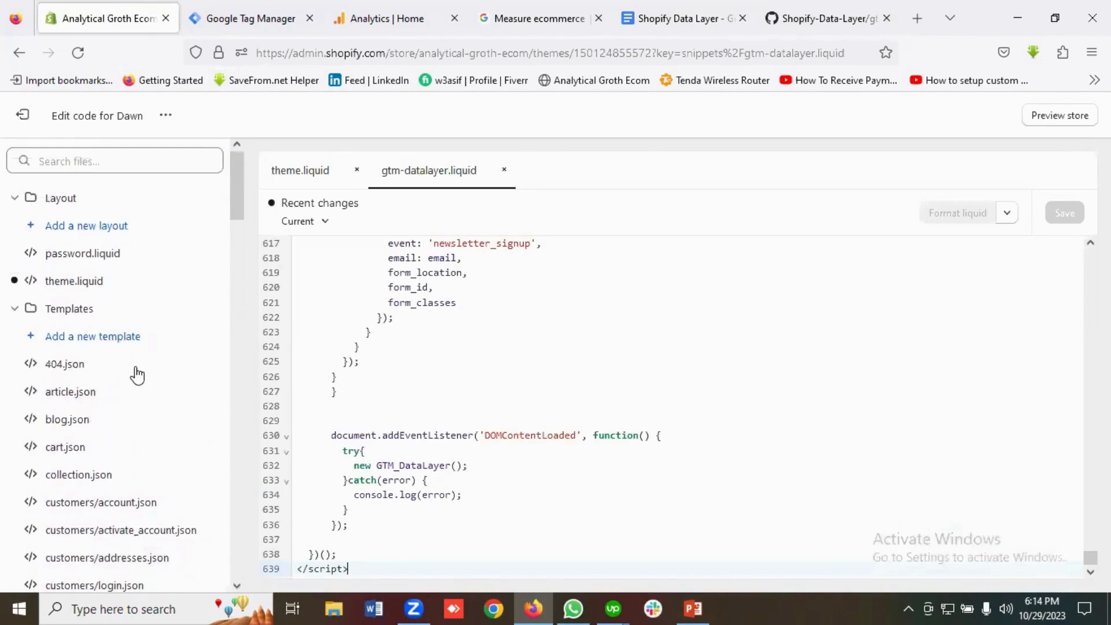
{"action": "left_click", "coordinate": [100, 285]}
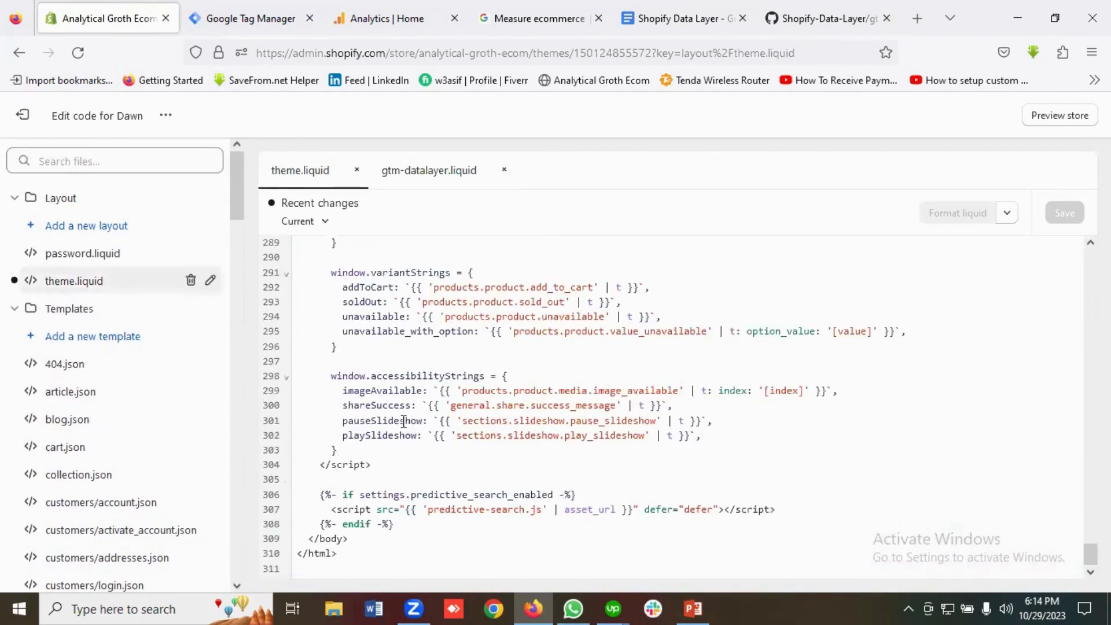
{"action": "scroll", "coordinate": [405, 420], "scroll_direction": "up", "scroll_amount": 10}
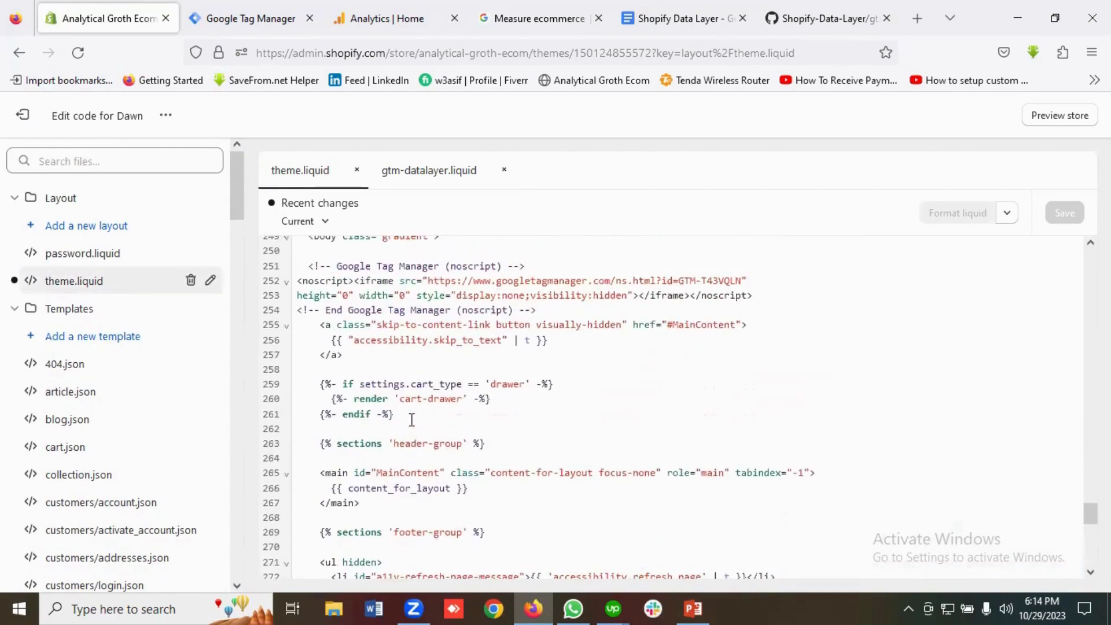
{"action": "scroll", "coordinate": [411, 420], "scroll_direction": "down", "scroll_amount": 3}
{"action": "scroll", "coordinate": [413, 420], "scroll_direction": "down", "scroll_amount": 7}
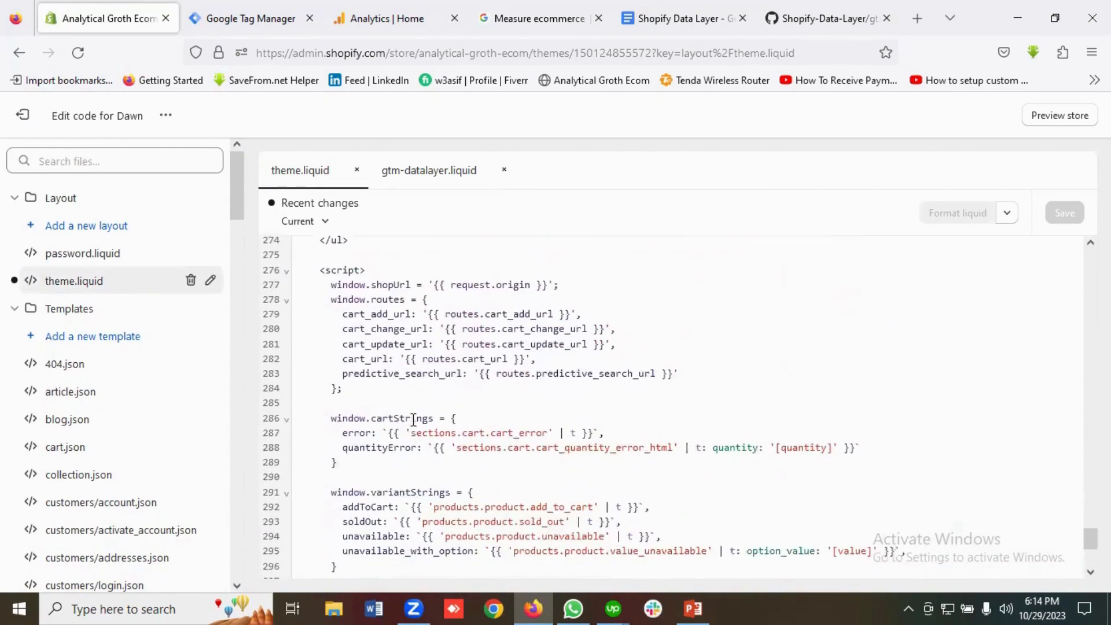
{"action": "scroll", "coordinate": [416, 421], "scroll_direction": "up", "scroll_amount": 12}
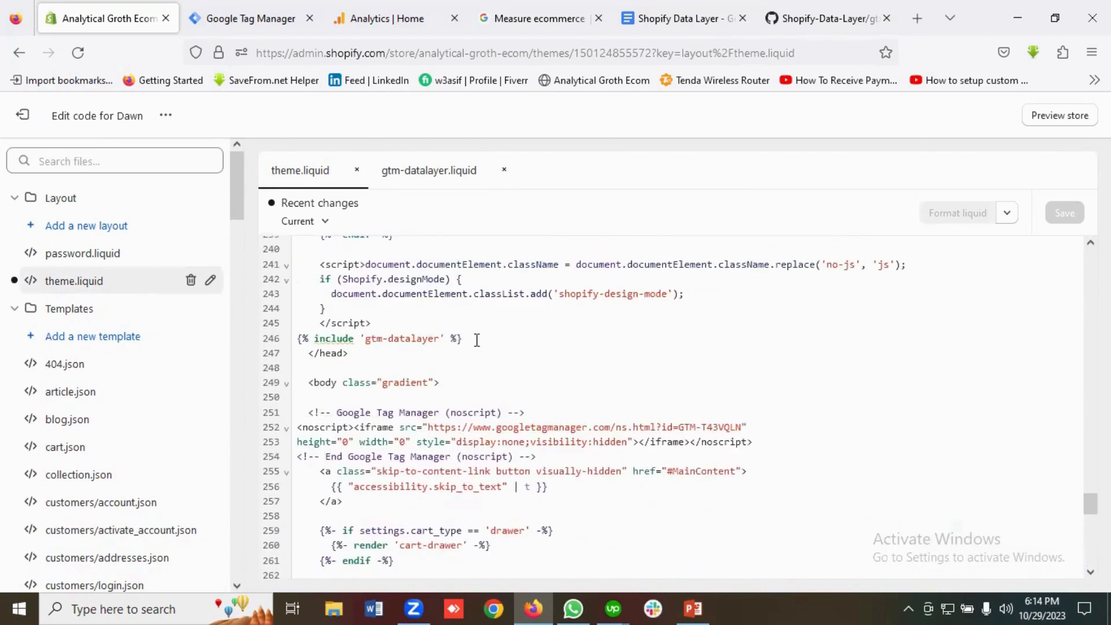
{"action": "left_click_drag", "start_coordinate": [477, 340], "coordinate": [311, 339]}
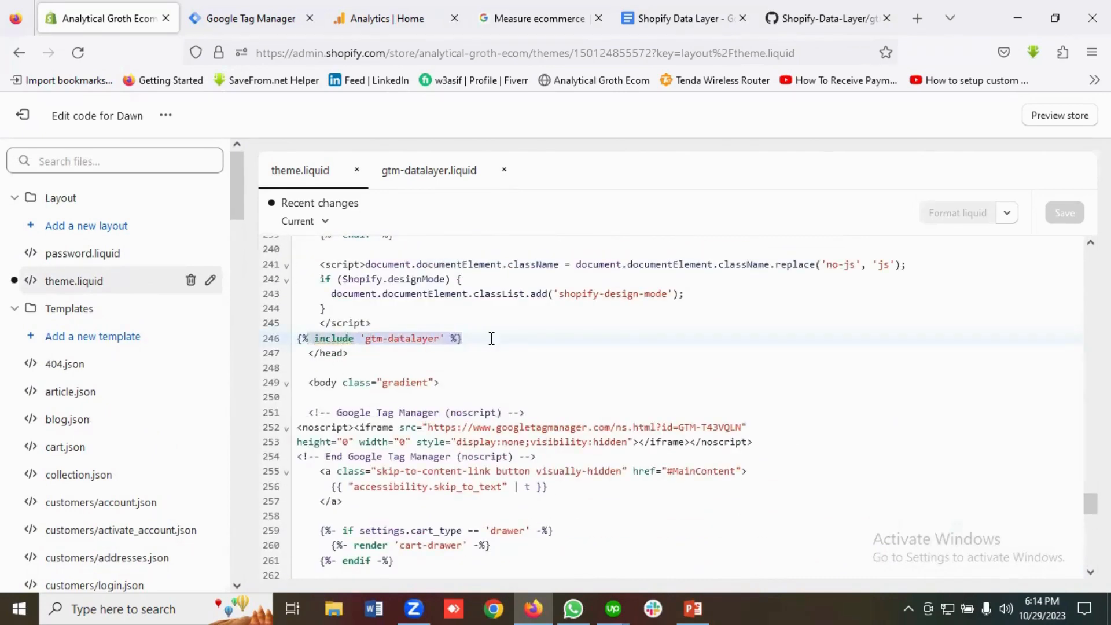
{"action": "left_click_drag", "start_coordinate": [463, 339], "coordinate": [300, 338]}
{"action": "left_click", "coordinate": [543, 337]}
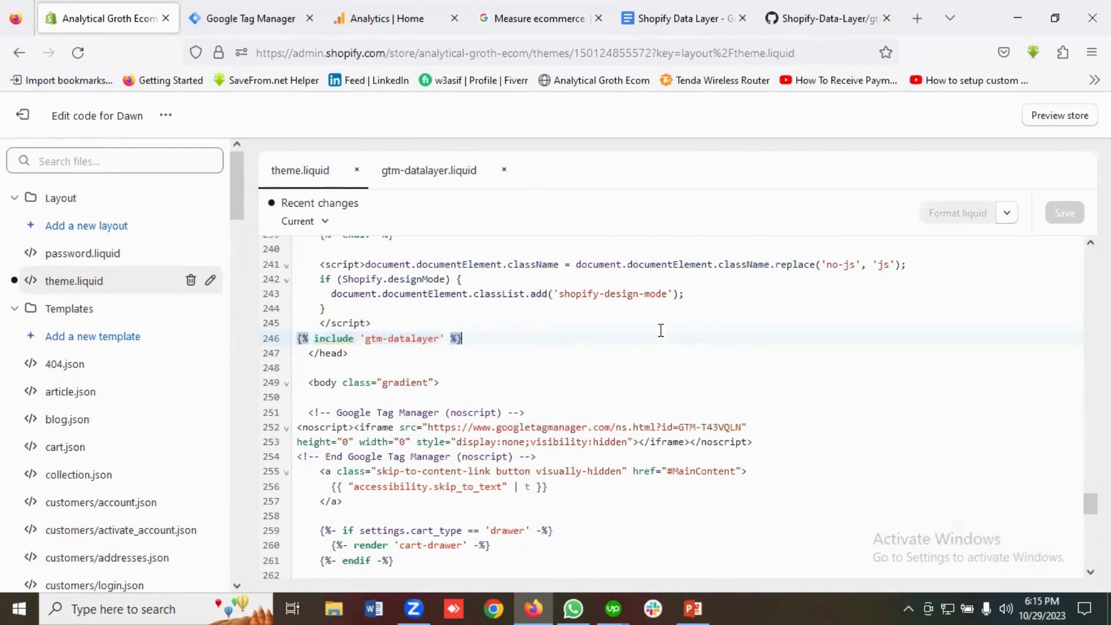
{"action": "left_click", "coordinate": [660, 22]}
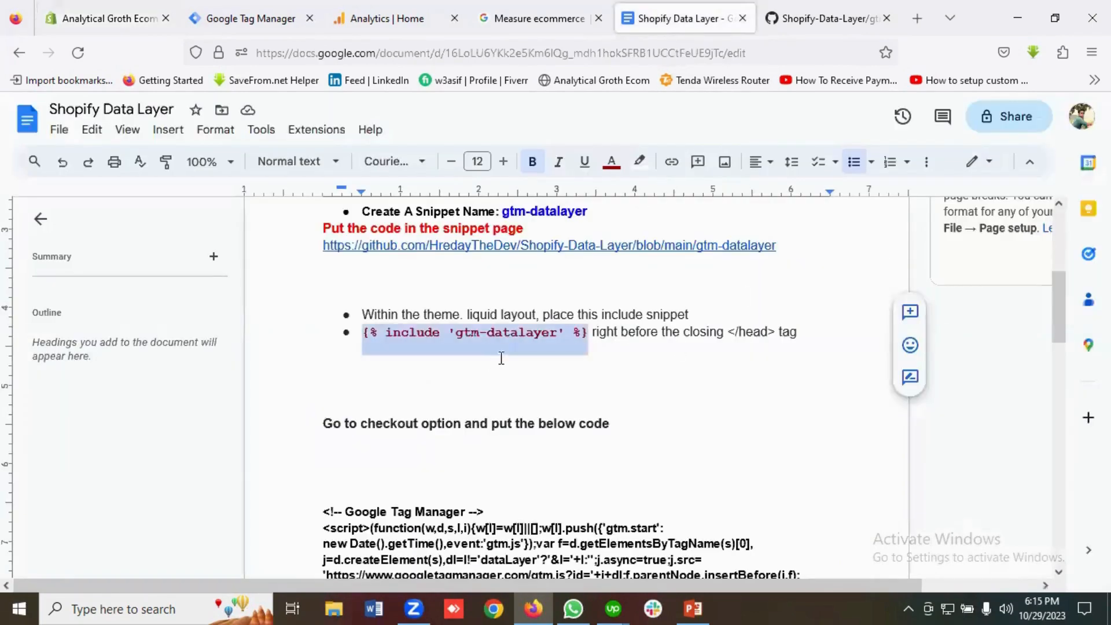
Read the doc's 'Go to checkout option' section, then return to Shopify's theme.liquid editor.
{"action": "scroll", "coordinate": [578, 365], "scroll_direction": "down", "scroll_amount": 3}
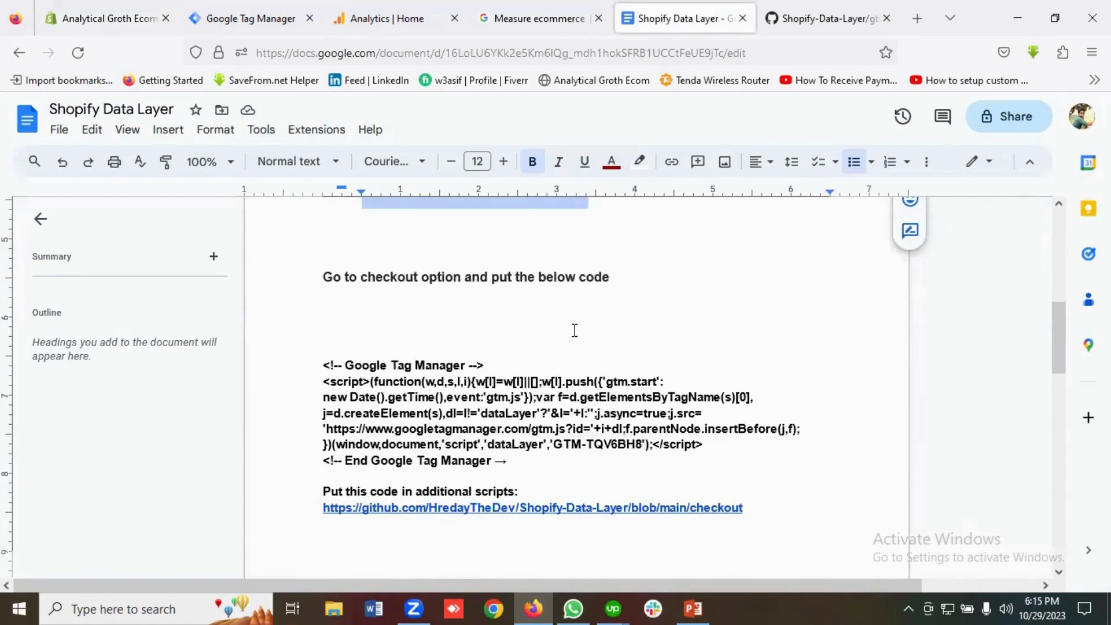
{"action": "scroll", "coordinate": [575, 330], "scroll_direction": "down", "scroll_amount": 3}
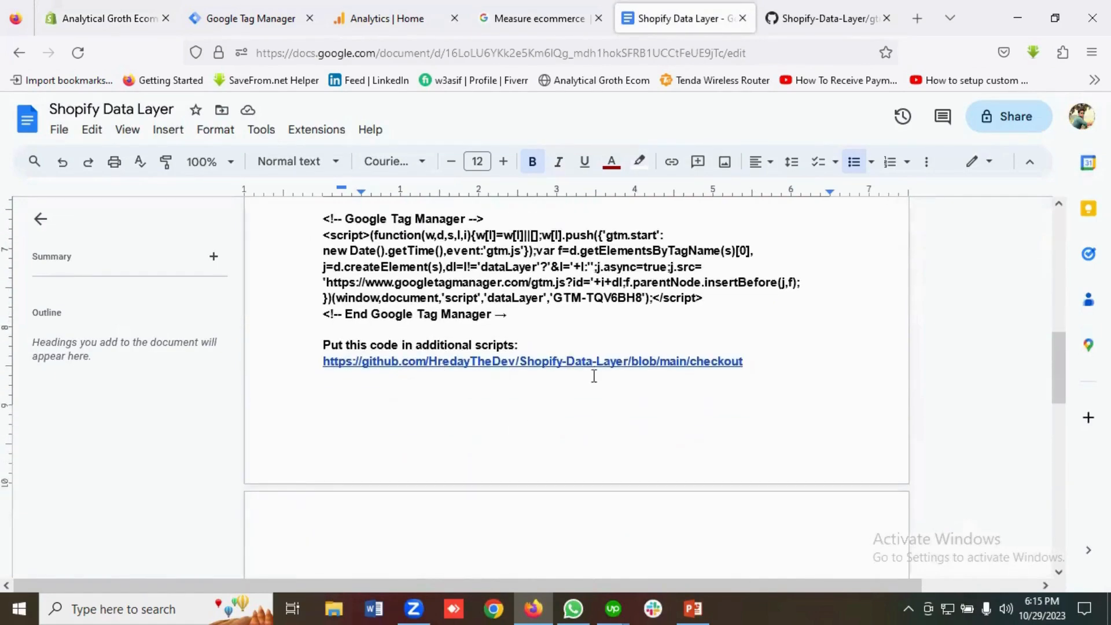
{"action": "scroll", "coordinate": [613, 321], "scroll_direction": "up", "scroll_amount": 3}
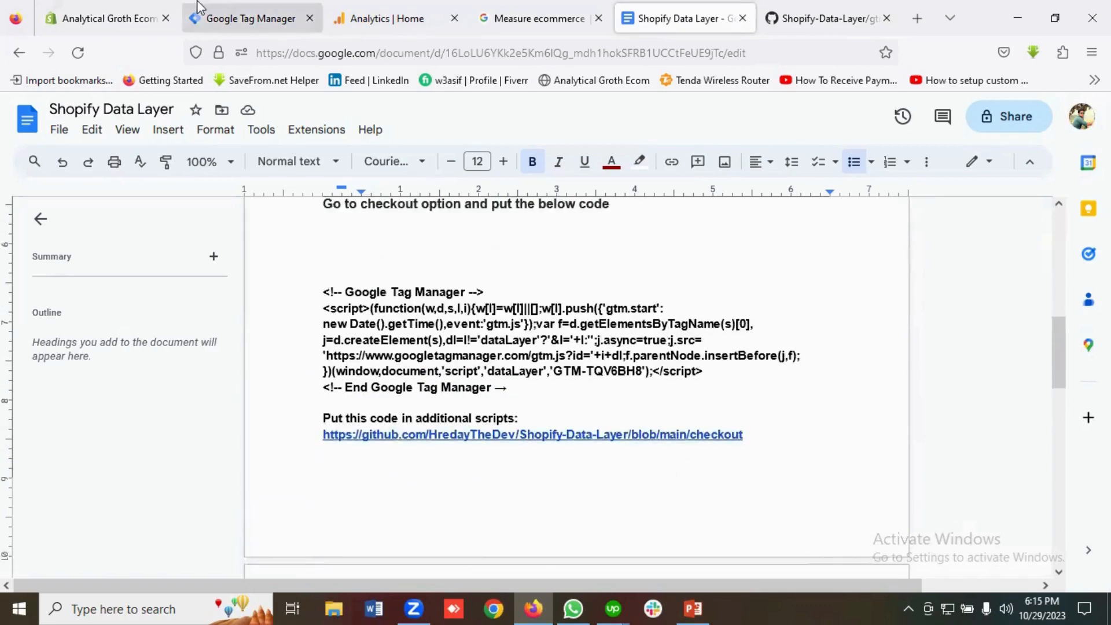
{"action": "left_click", "coordinate": [145, 22]}
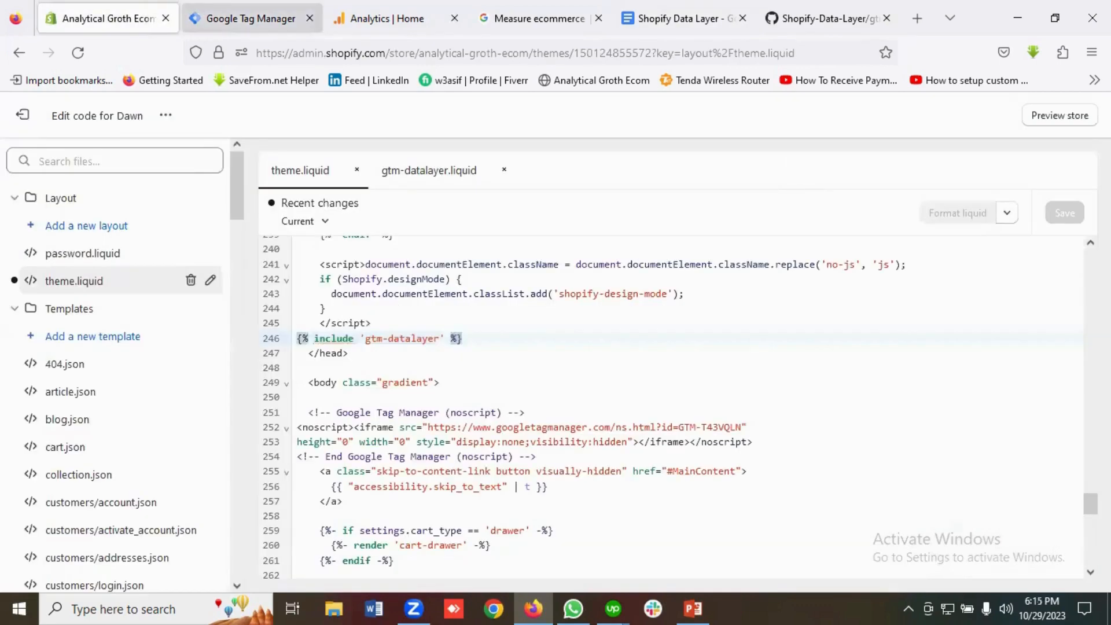
Go to Settings > Checkout and clear the old script from Additional scripts.
{"action": "left_click", "coordinate": [47, 117]}
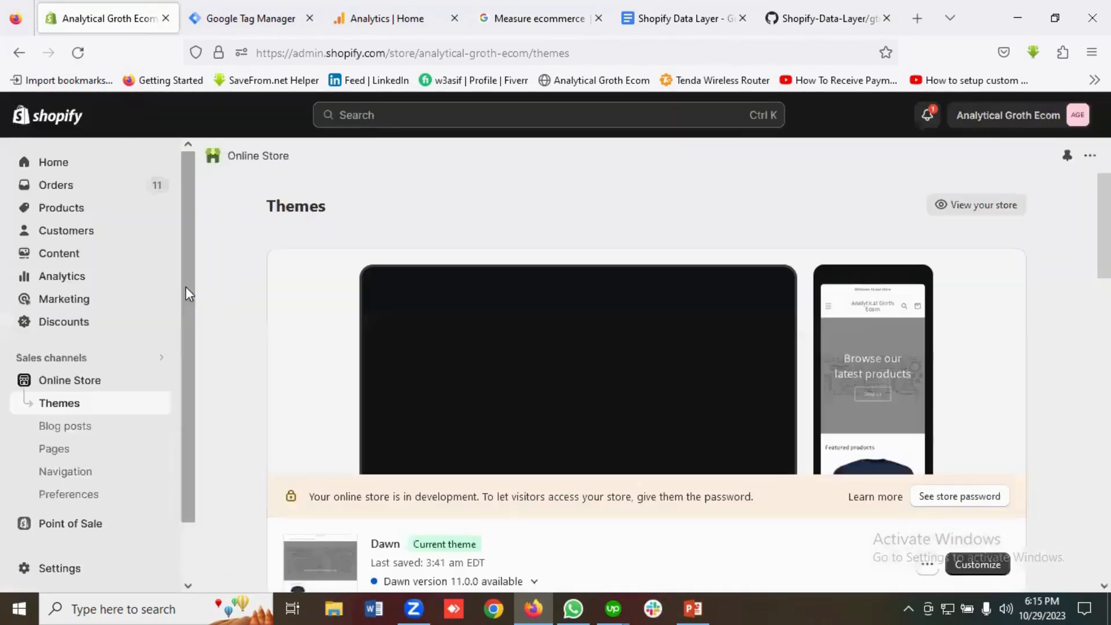
{"action": "scroll", "coordinate": [93, 458], "scroll_direction": "down", "scroll_amount": 1}
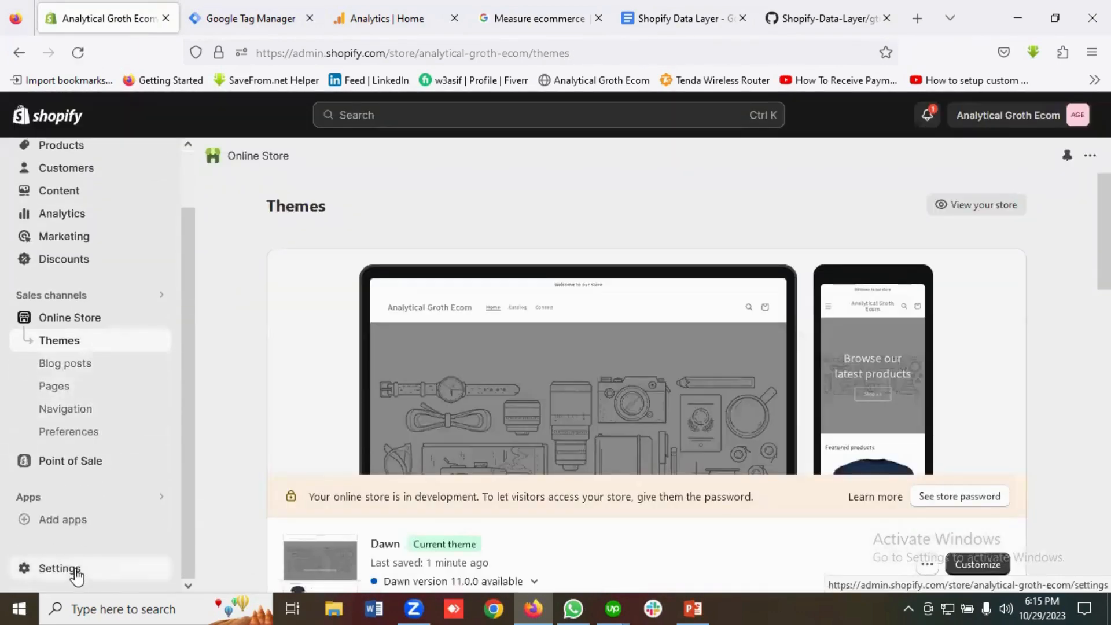
{"action": "left_click", "coordinate": [74, 570]}
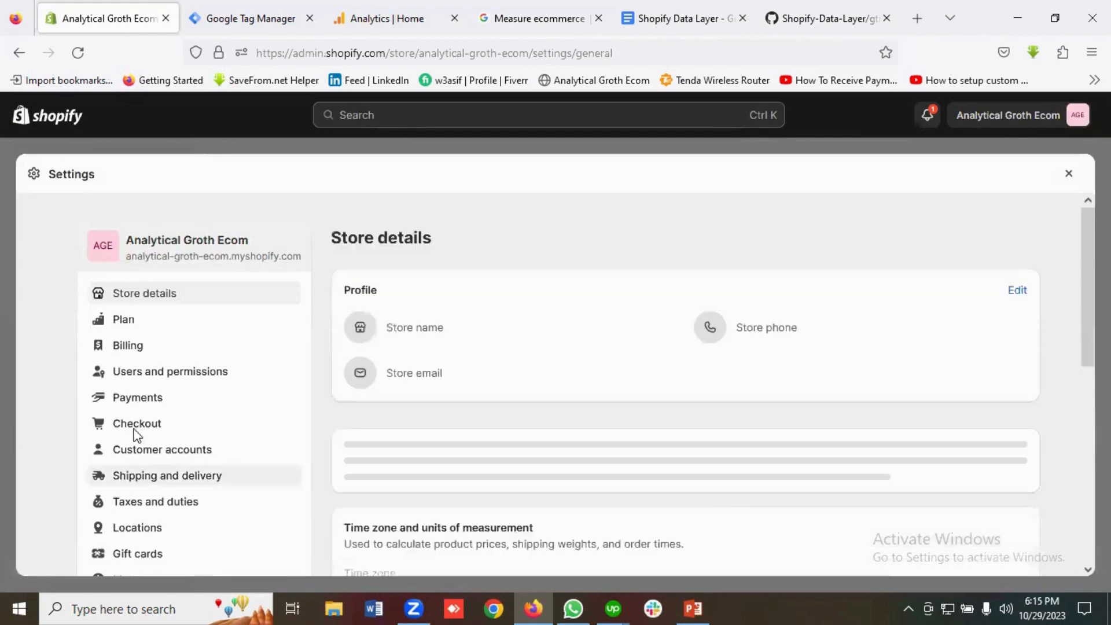
{"action": "left_click", "coordinate": [144, 429]}
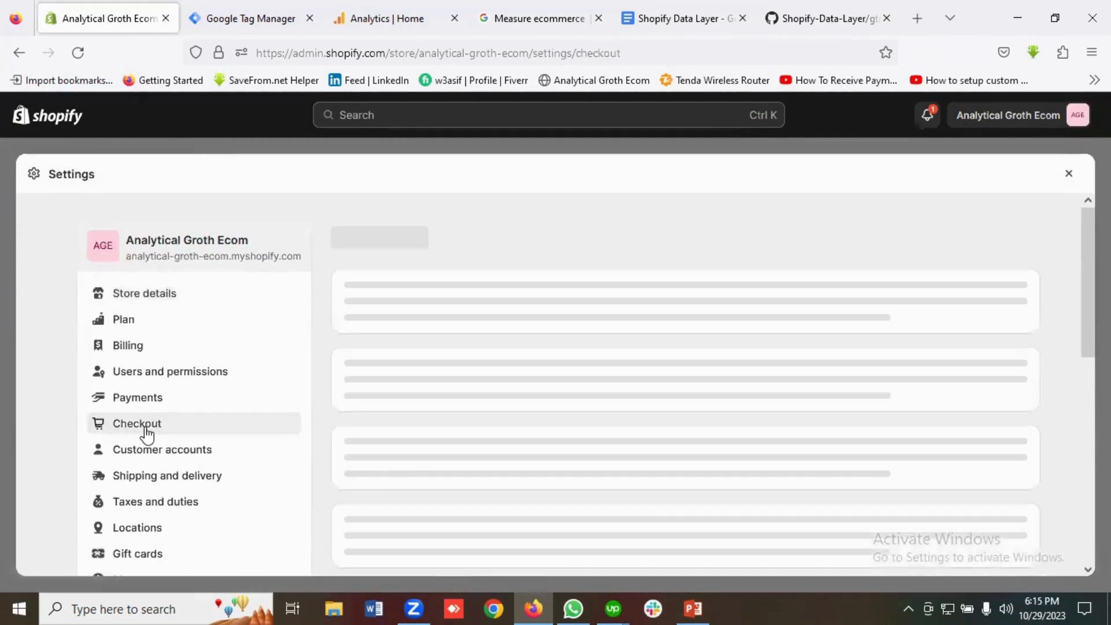
{"action": "scroll", "coordinate": [472, 454], "scroll_direction": "down", "scroll_amount": 15}
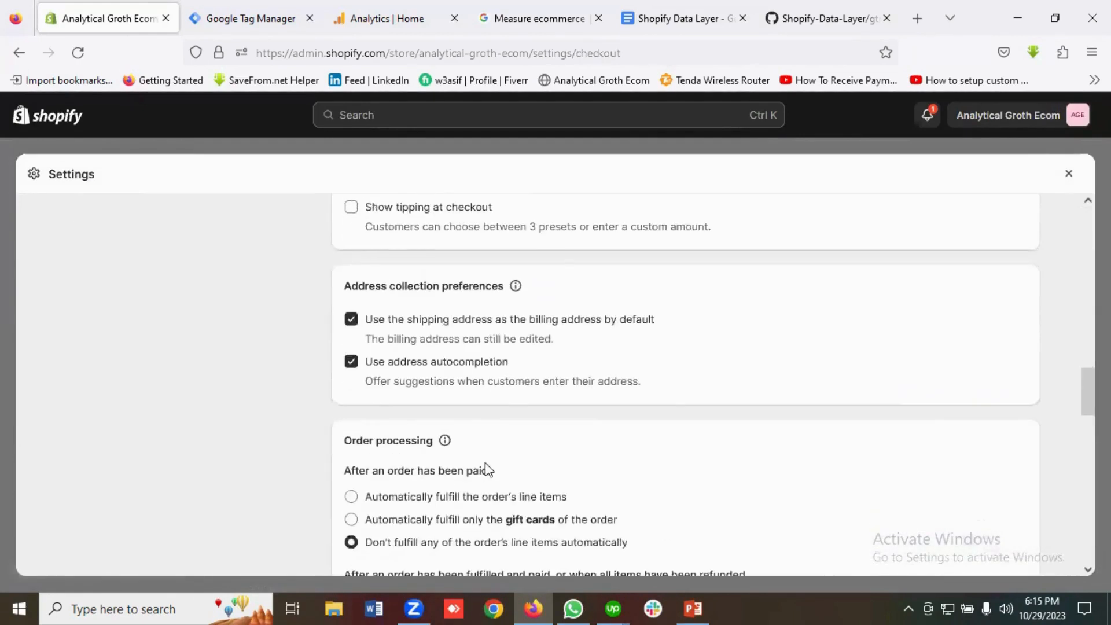
{"action": "scroll", "coordinate": [487, 470], "scroll_direction": "down", "scroll_amount": 15}
{"action": "scroll", "coordinate": [487, 467], "scroll_direction": "up", "scroll_amount": 3}
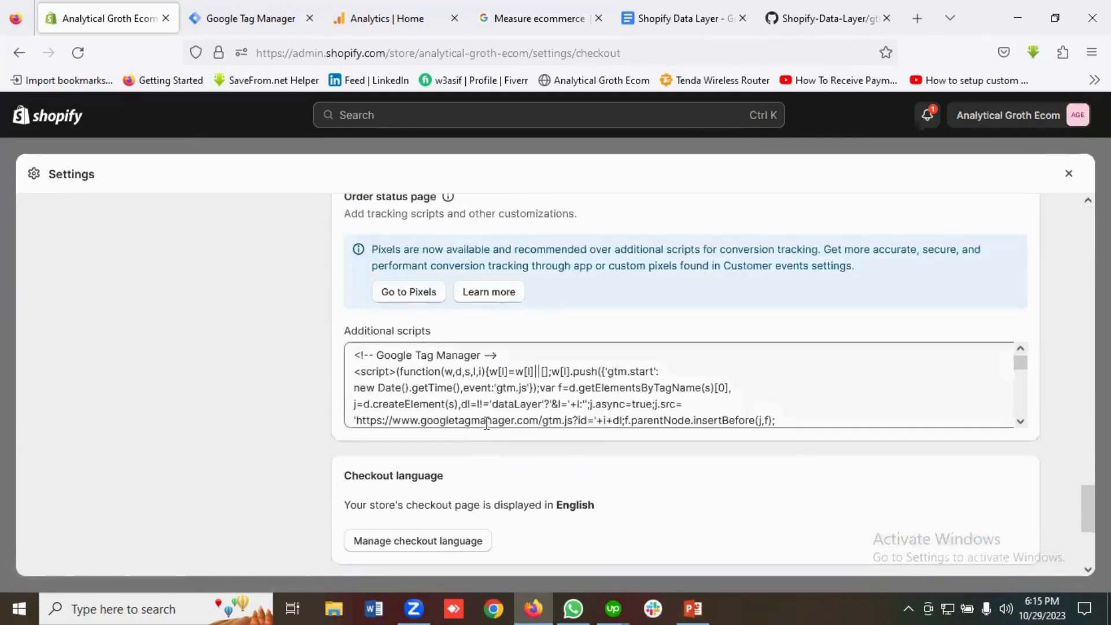
{"action": "left_click", "coordinate": [487, 421]}
{"action": "key", "text": "ctrl+a"}
{"action": "key", "text": "BackSpace"}
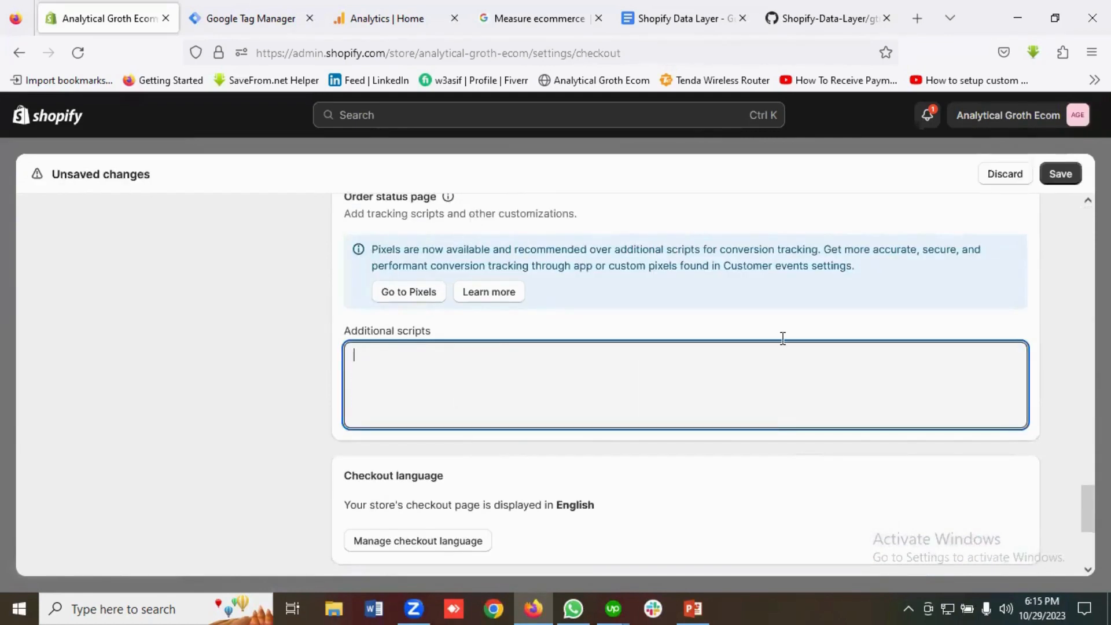
Paste the GTM-T43VQLN head snippet from Tag Manager into Additional scripts, then return to the doc.
{"action": "left_click", "coordinate": [249, 18]}
{"action": "left_click", "coordinate": [798, 310]}
{"action": "left_click", "coordinate": [87, 18]}
{"action": "key", "text": "ctrl+v"}
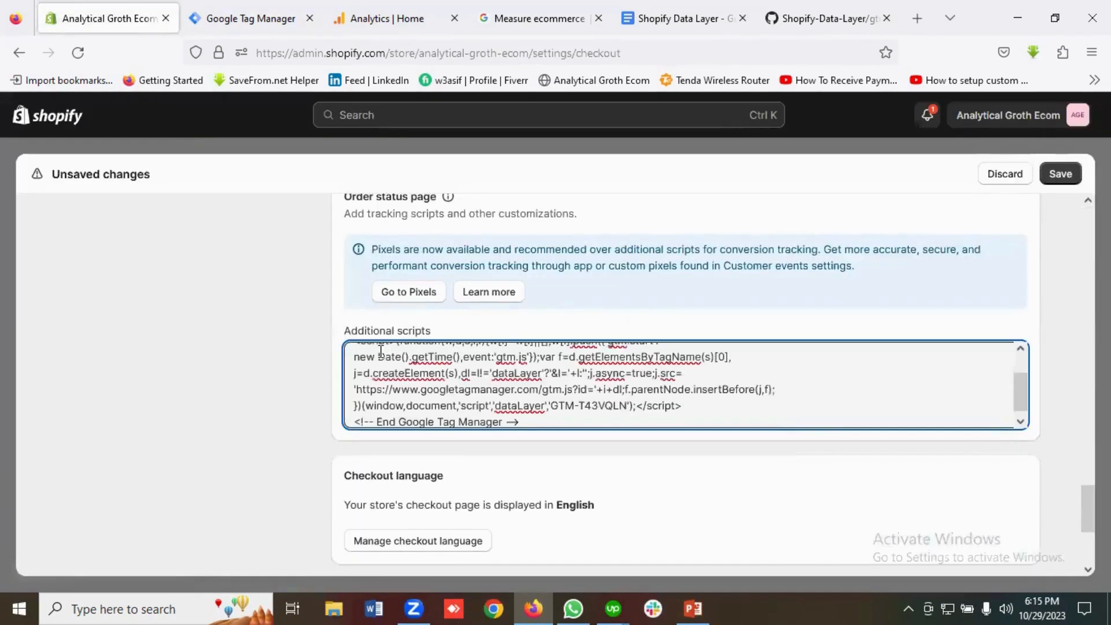
{"action": "key", "text": "Return"}
{"action": "key", "text": "Return"}
{"action": "key", "text": "Return"}
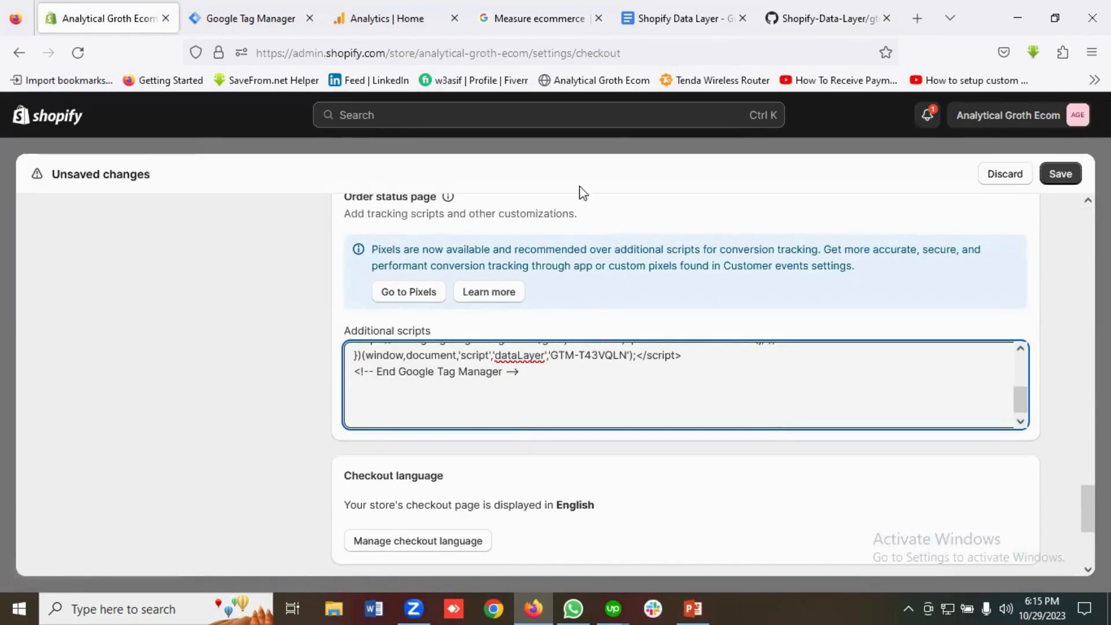
{"action": "left_click", "coordinate": [679, 17]}
{"action": "scroll", "coordinate": [443, 379], "scroll_direction": "down", "scroll_amount": 2}
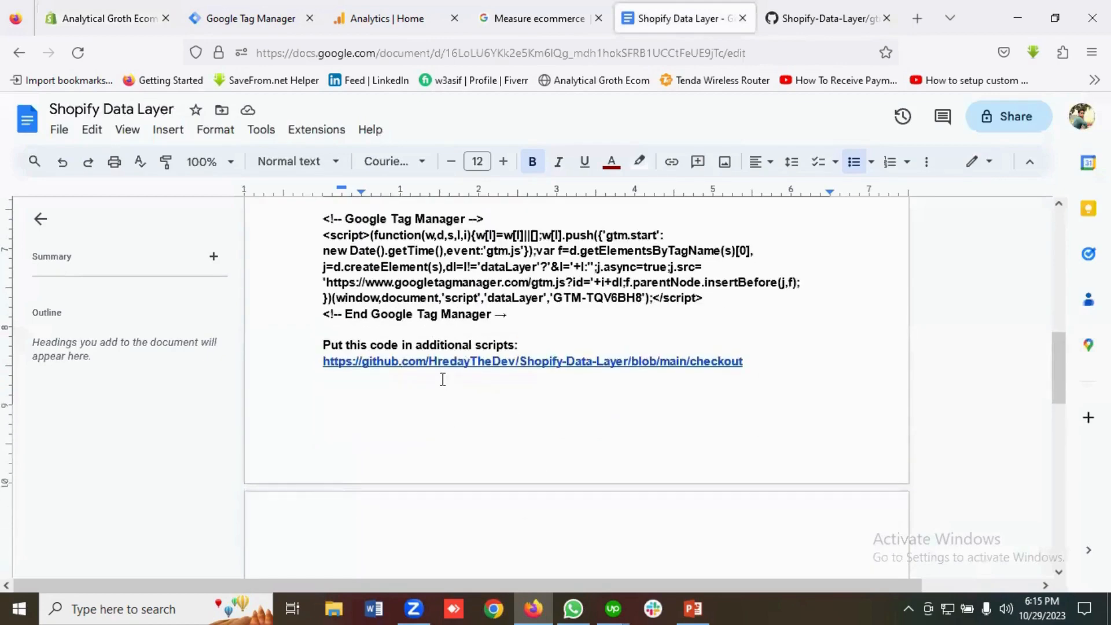
Open the checkout code on GitHub and select the Google Tag Manager block, lines 1-7.
{"action": "left_click", "coordinate": [441, 361]}
{"action": "left_click", "coordinate": [423, 389]}
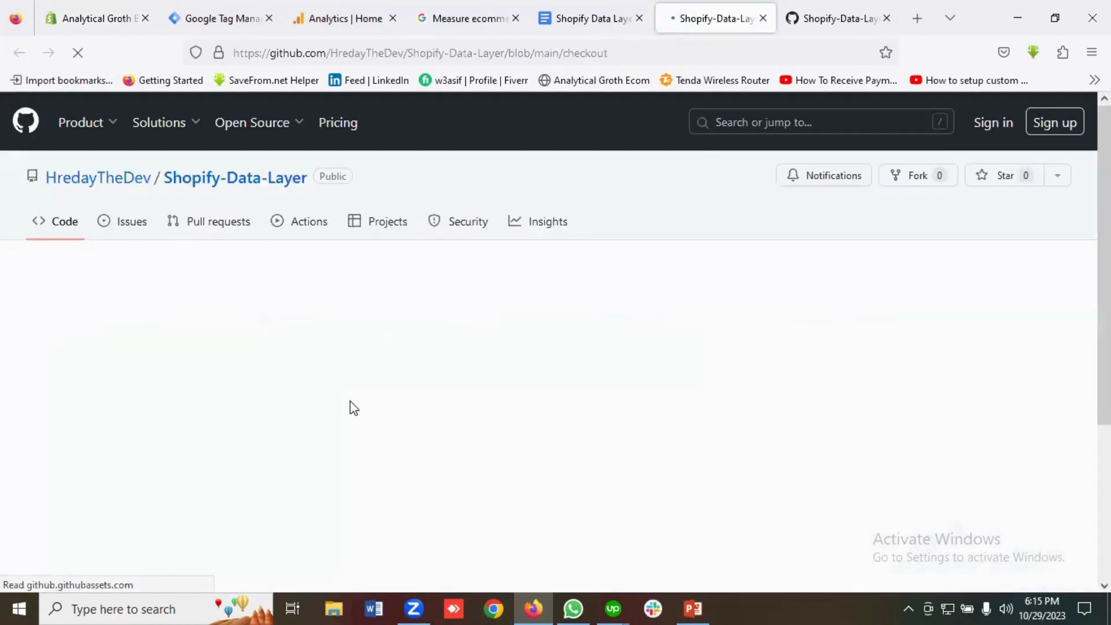
{"action": "scroll", "coordinate": [409, 461], "scroll_direction": "down", "scroll_amount": 1}
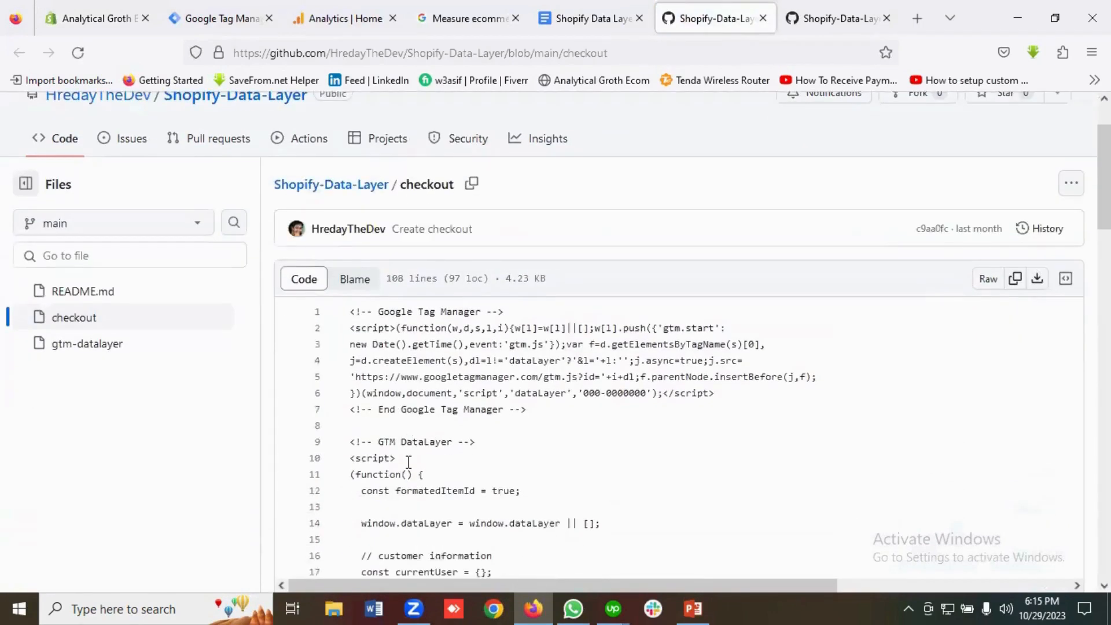
{"action": "scroll", "coordinate": [408, 464], "scroll_direction": "up", "scroll_amount": 1}
{"action": "scroll", "coordinate": [409, 464], "scroll_direction": "down", "scroll_amount": 1}
{"action": "scroll", "coordinate": [578, 382], "scroll_direction": "up", "scroll_amount": 1}
{"action": "scroll", "coordinate": [434, 356], "scroll_direction": "down", "scroll_amount": 1}
{"action": "left_click_drag", "start_coordinate": [527, 409], "coordinate": [345, 312]}
Copy the GTM DataLayer code through the file's end, then go back to Shopify's checkout settings.
{"action": "left_click", "coordinate": [120, 22]}
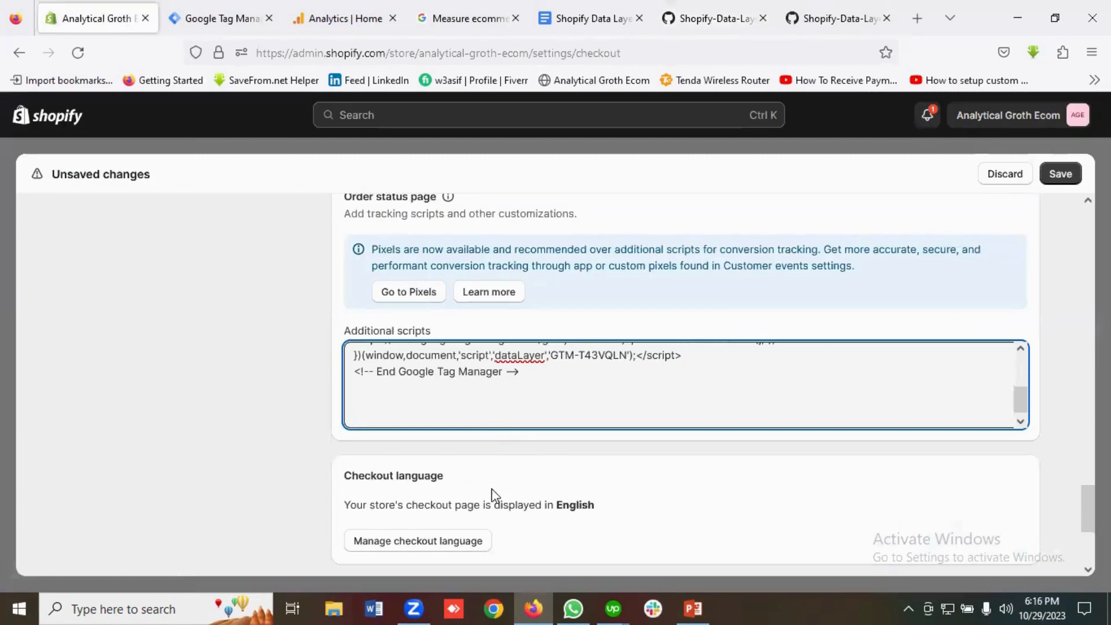
{"action": "left_click", "coordinate": [592, 5]}
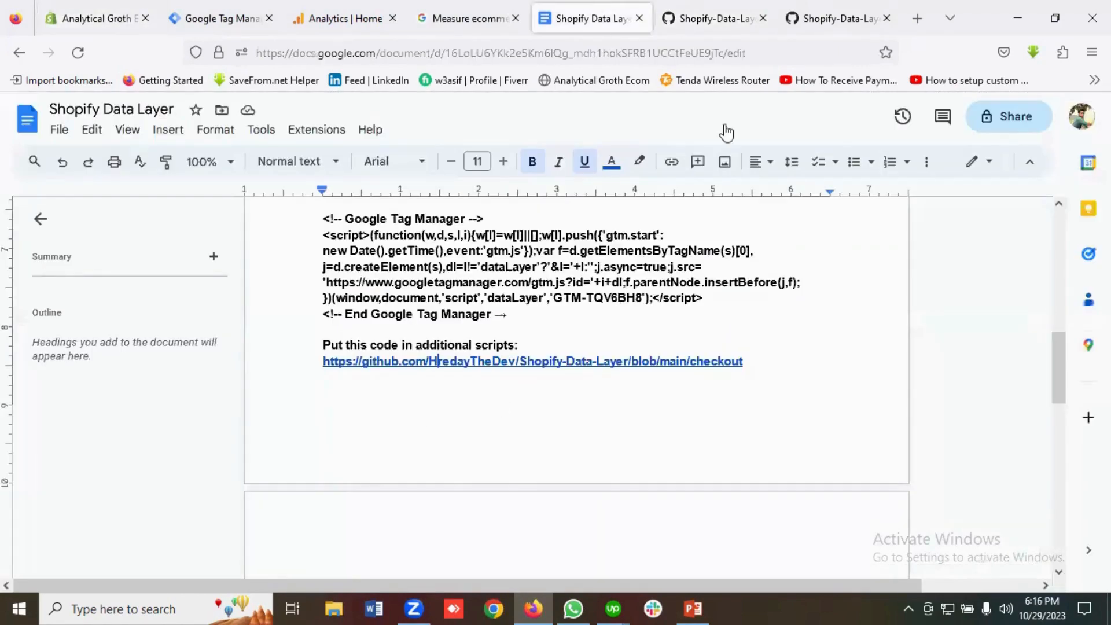
{"action": "left_click", "coordinate": [833, 19]}
{"action": "left_click", "coordinate": [731, 18]}
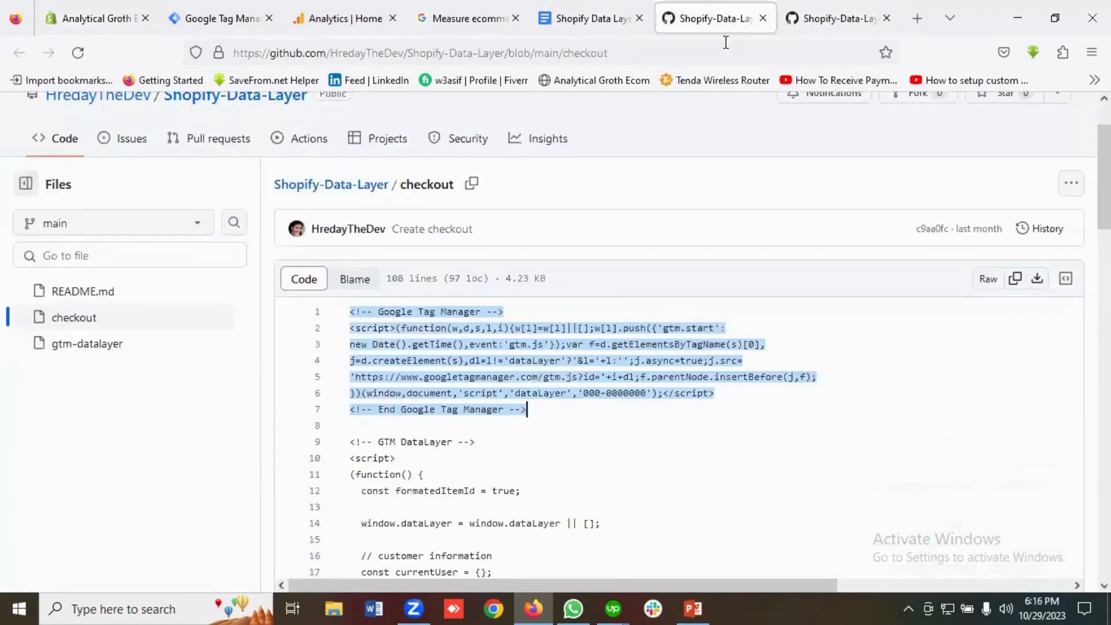
{"action": "scroll", "coordinate": [482, 368], "scroll_direction": "down", "scroll_amount": 3}
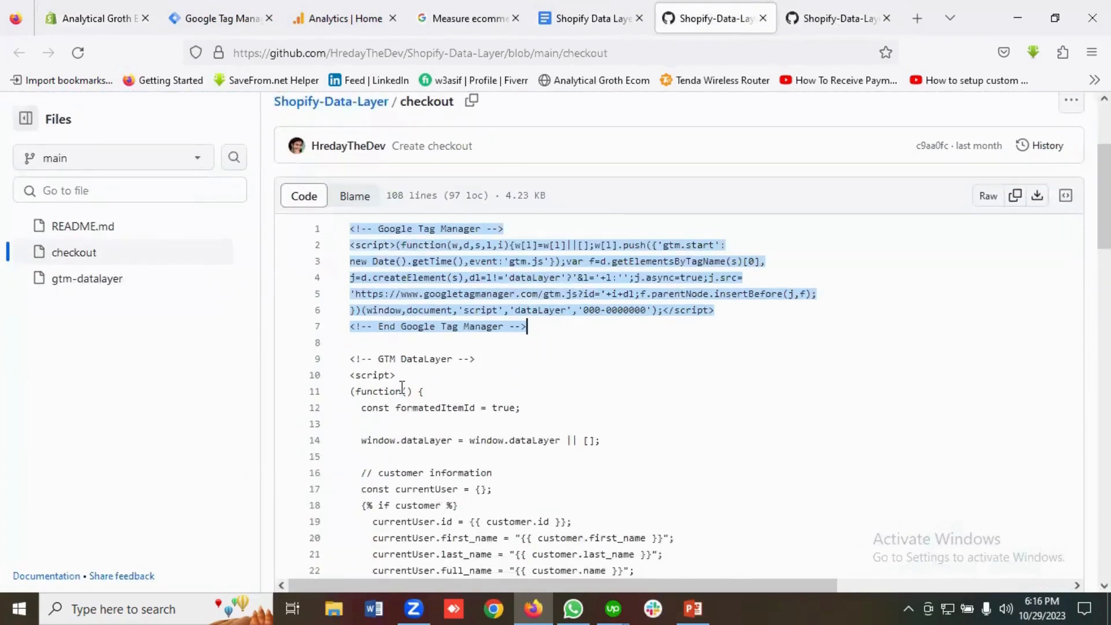
{"action": "scroll", "coordinate": [406, 387], "scroll_direction": "down", "scroll_amount": 3}
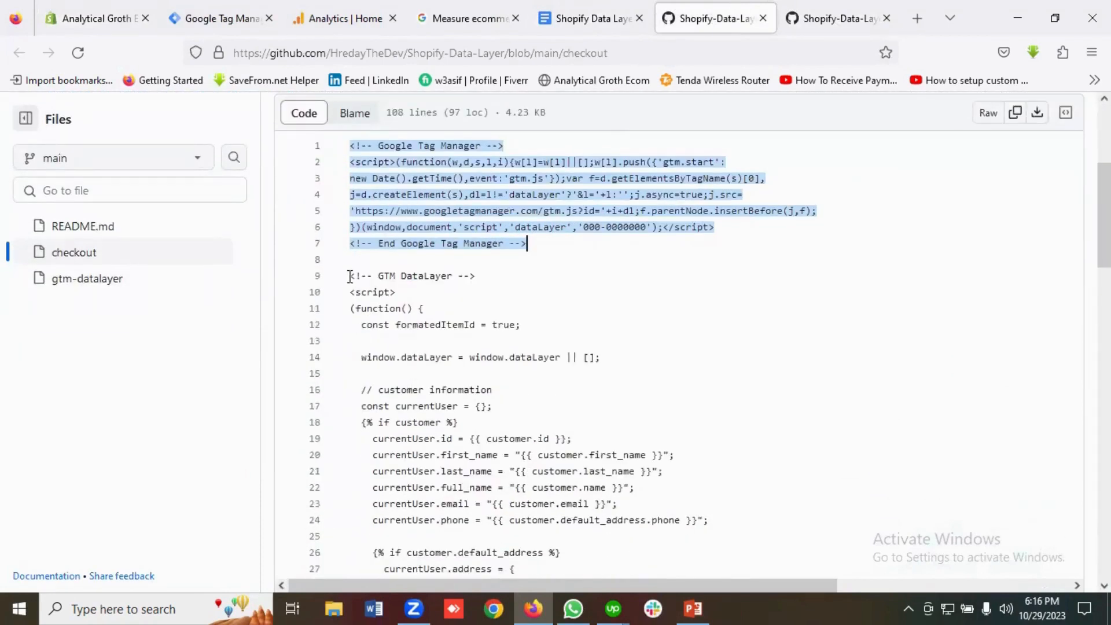
{"action": "left_click_drag", "start_coordinate": [350, 277], "coordinate": [508, 545]}
{"action": "scroll", "coordinate": [520, 433], "scroll_direction": "down", "scroll_amount": 20}
{"action": "scroll", "coordinate": [605, 526], "scroll_direction": "down", "scroll_amount": 3}
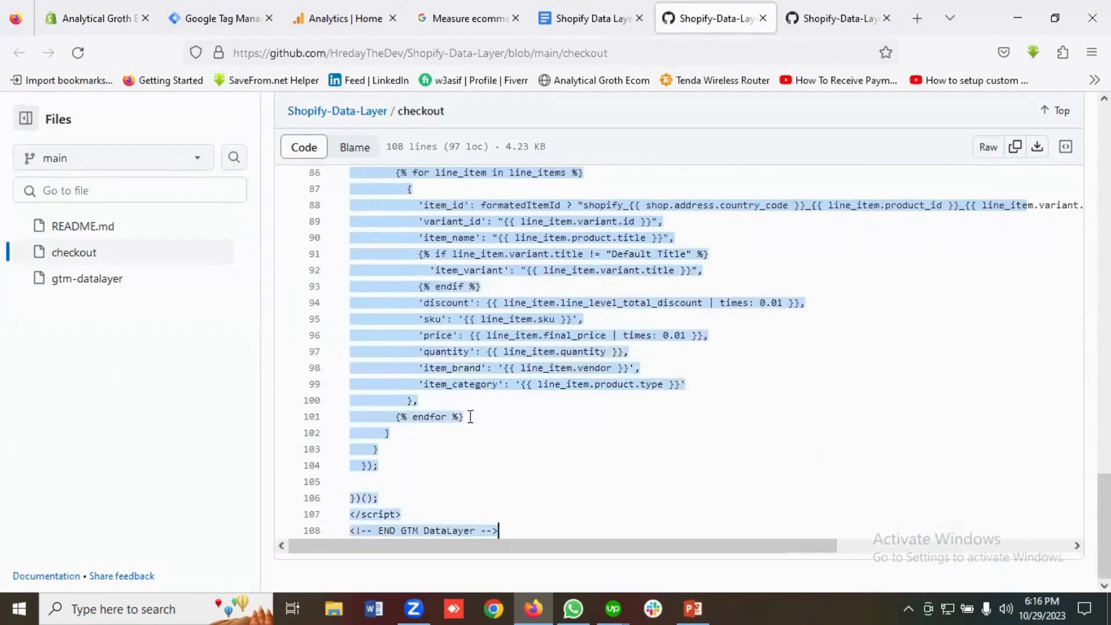
{"action": "right_click", "coordinate": [480, 372]}
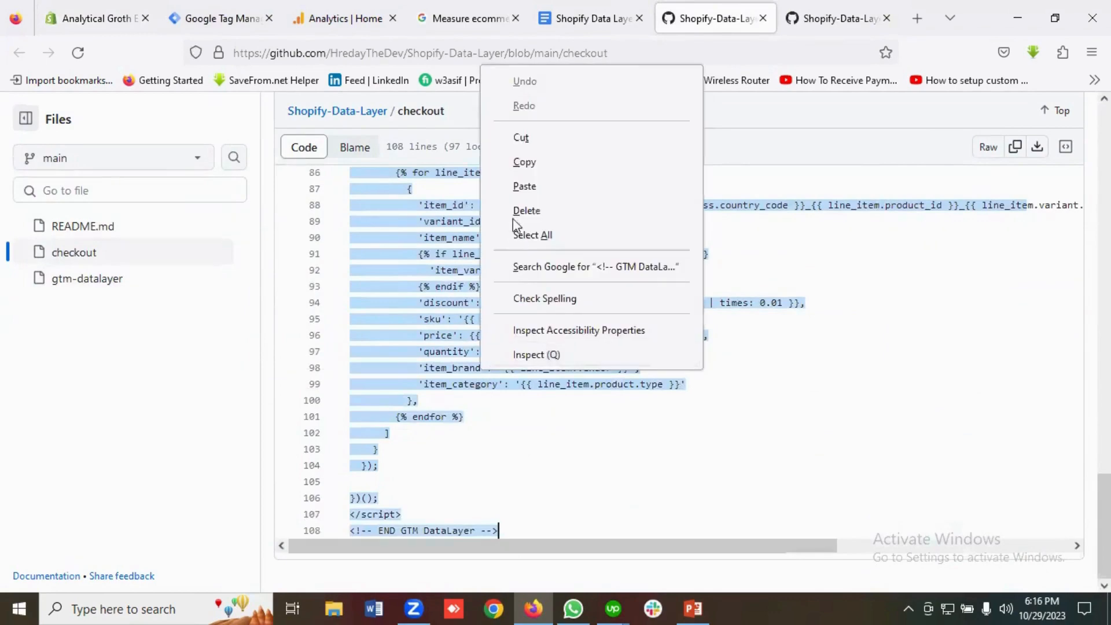
{"action": "left_click", "coordinate": [529, 161]}
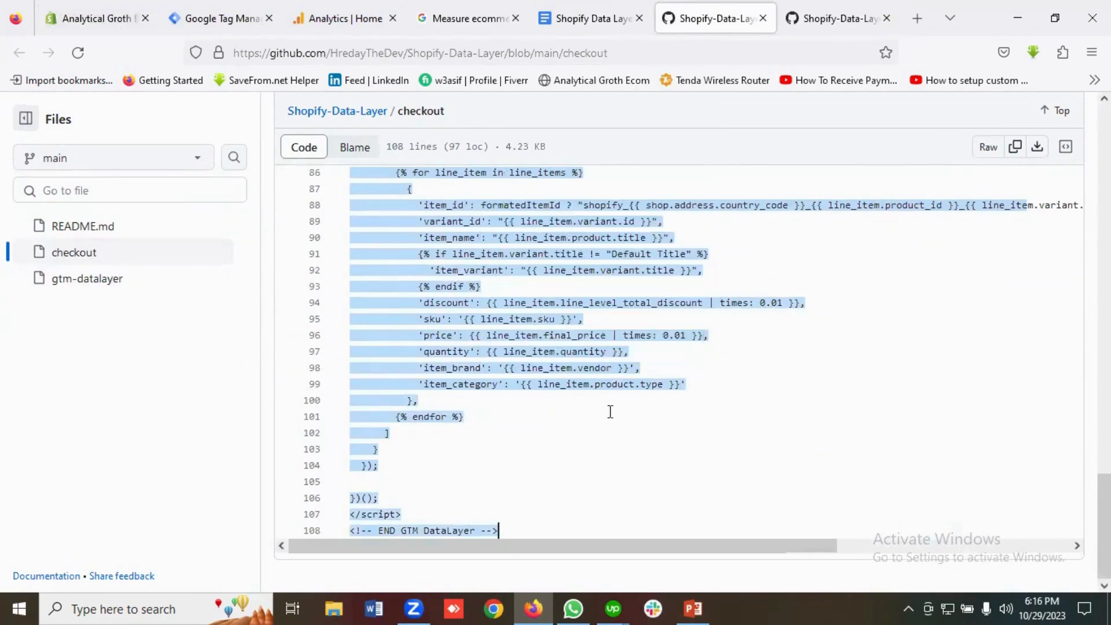
{"action": "left_click", "coordinate": [92, 14]}
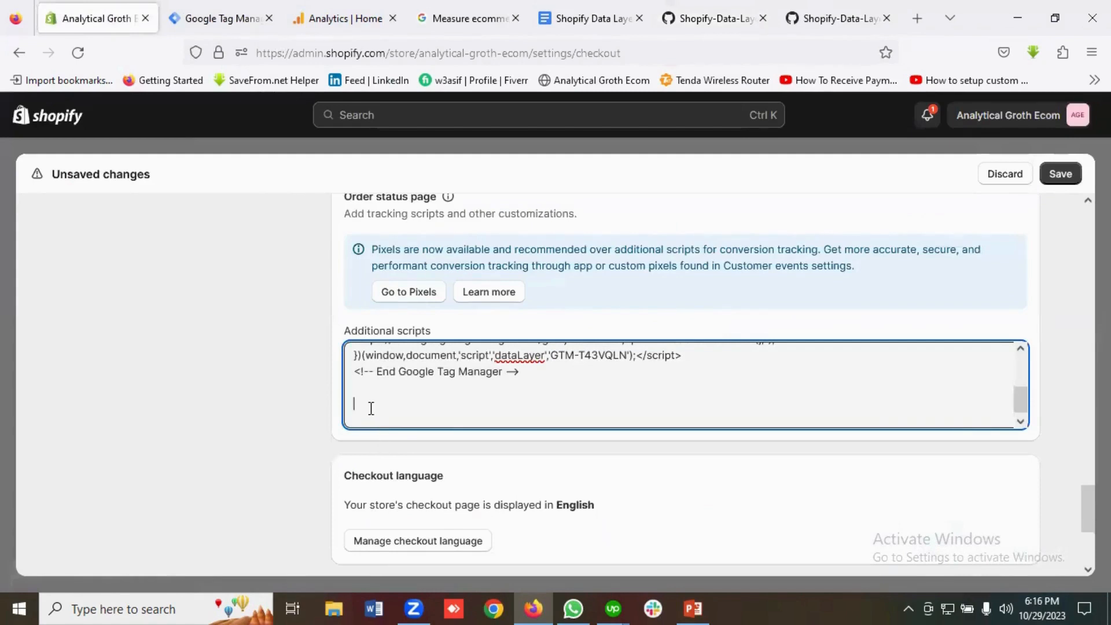
Paste the DataLayer code into Additional scripts, save the checkout settings, and close Settings.
{"action": "key", "text": "ctrl+v"}
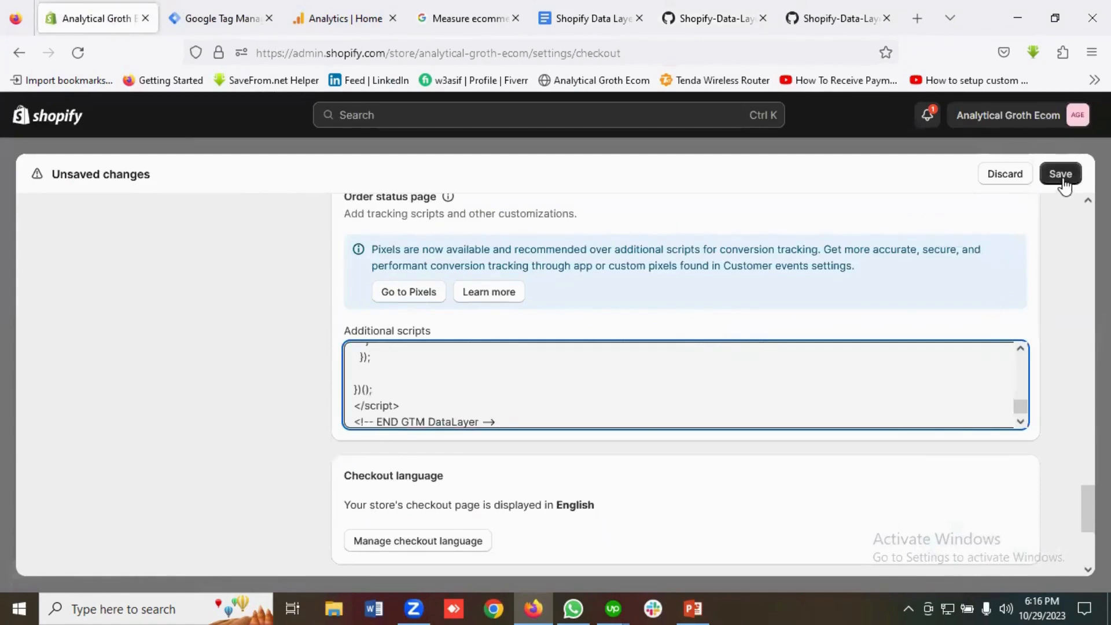
{"action": "left_click", "coordinate": [1061, 177]}
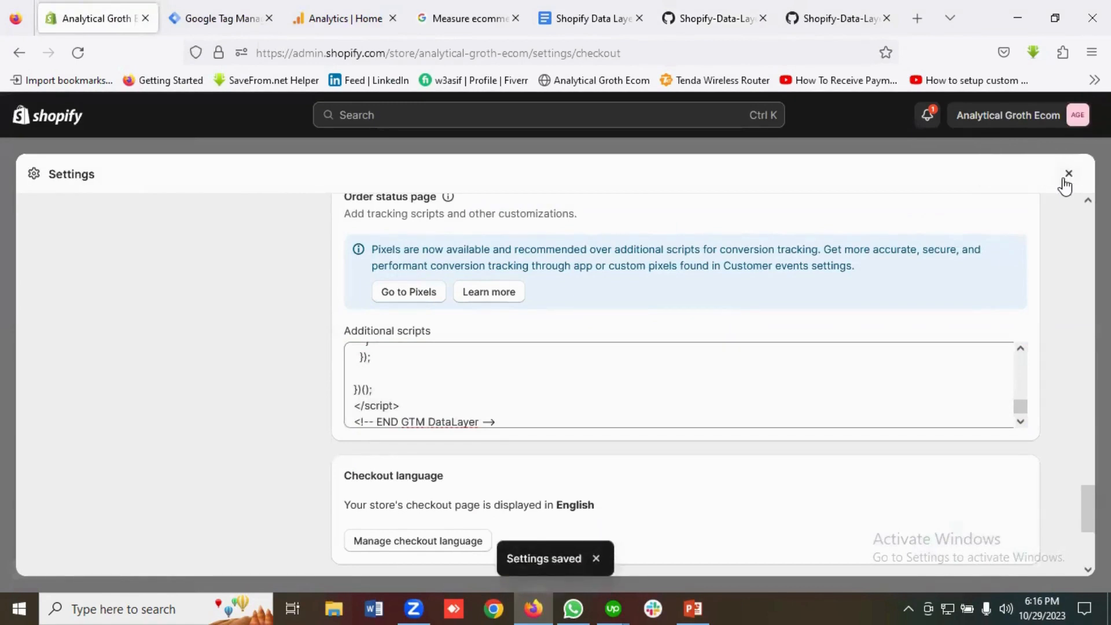
{"action": "left_click", "coordinate": [1071, 175]}
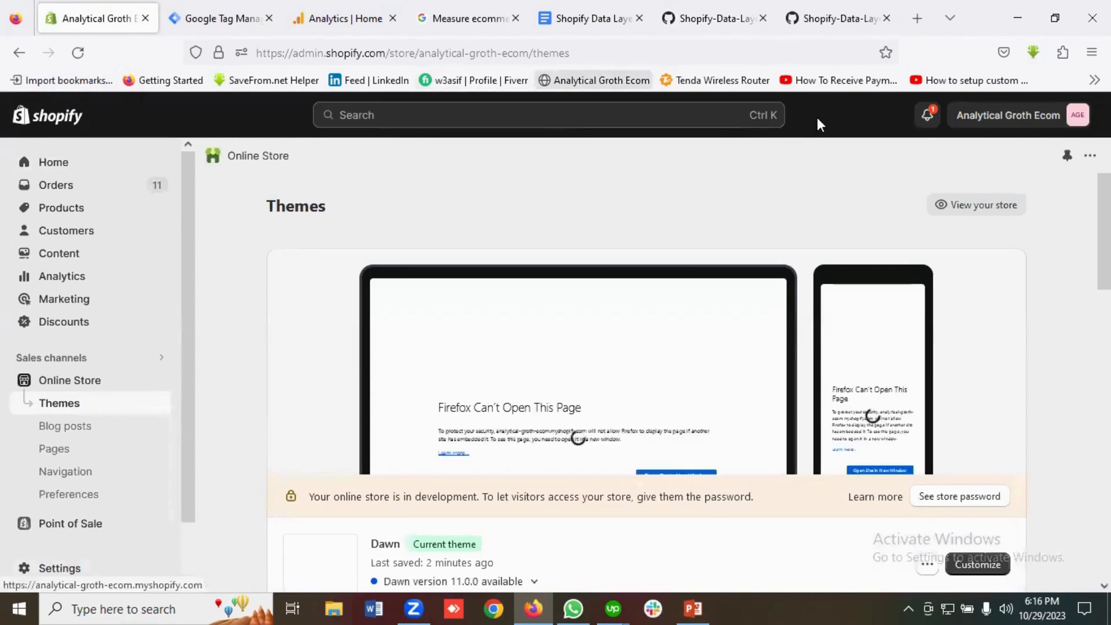
Publish the Tag Manager container as a new version with no description.
{"action": "left_click", "coordinate": [232, 18]}
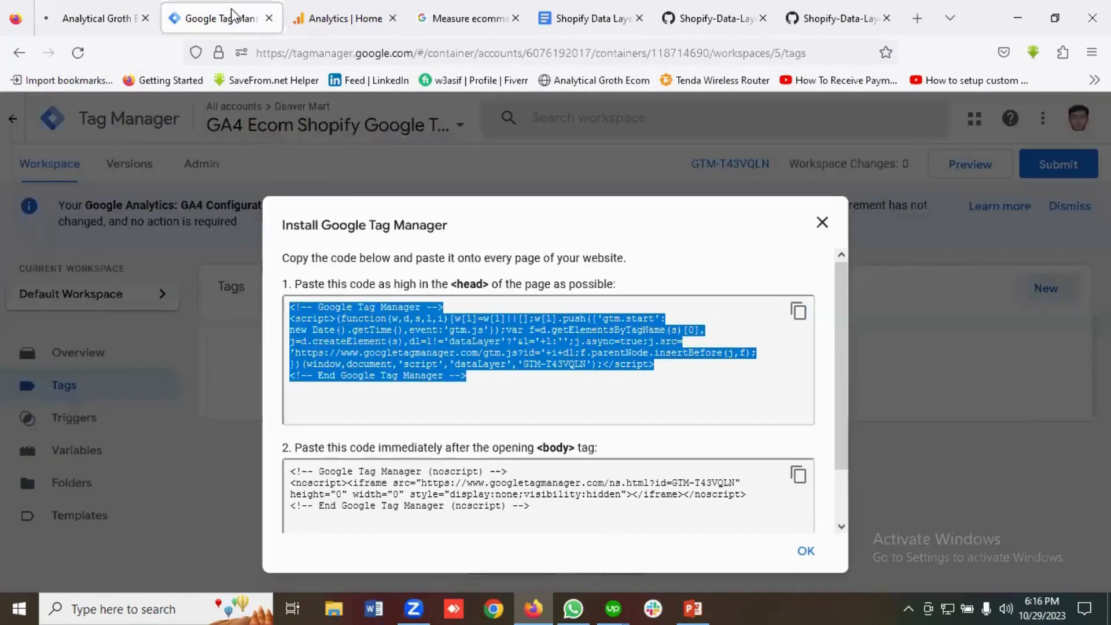
{"action": "left_click", "coordinate": [822, 223]}
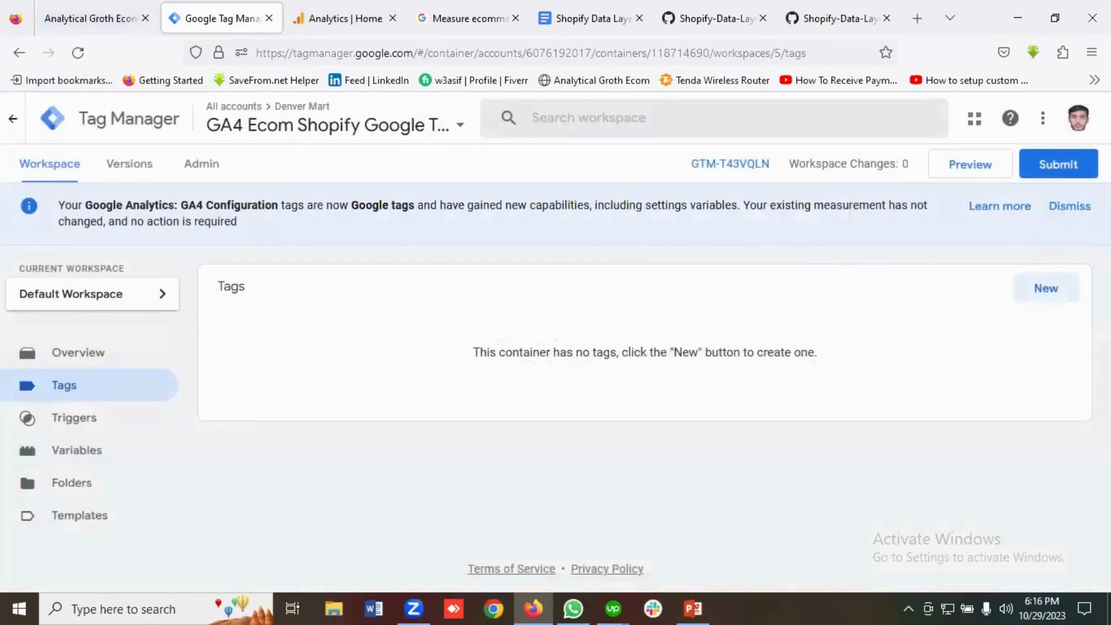
{"action": "left_click", "coordinate": [1070, 166]}
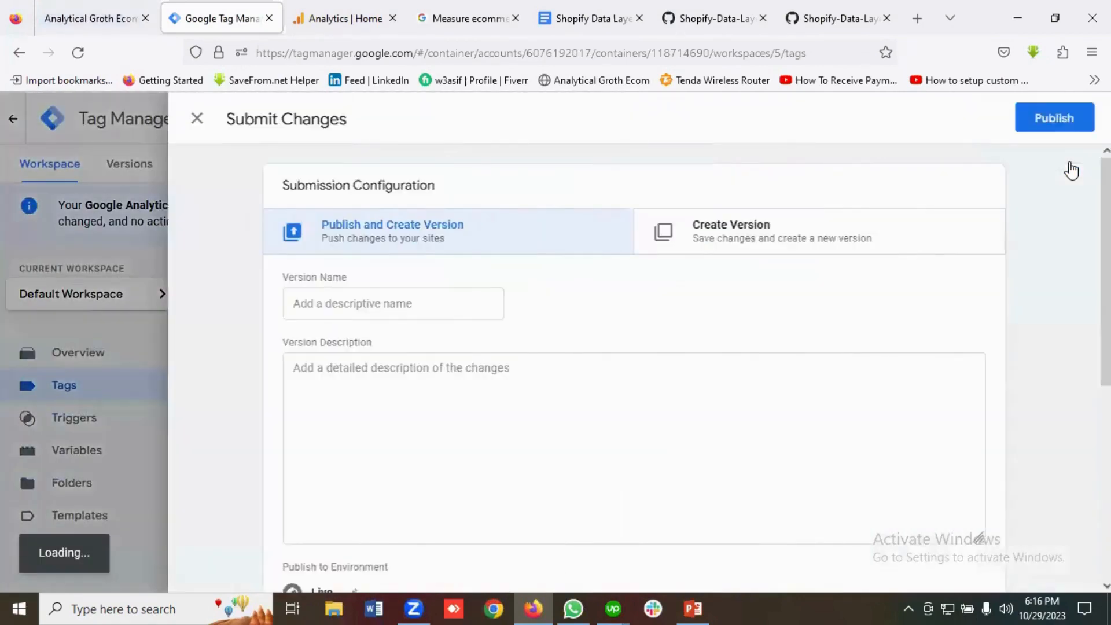
{"action": "left_click", "coordinate": [1048, 122]}
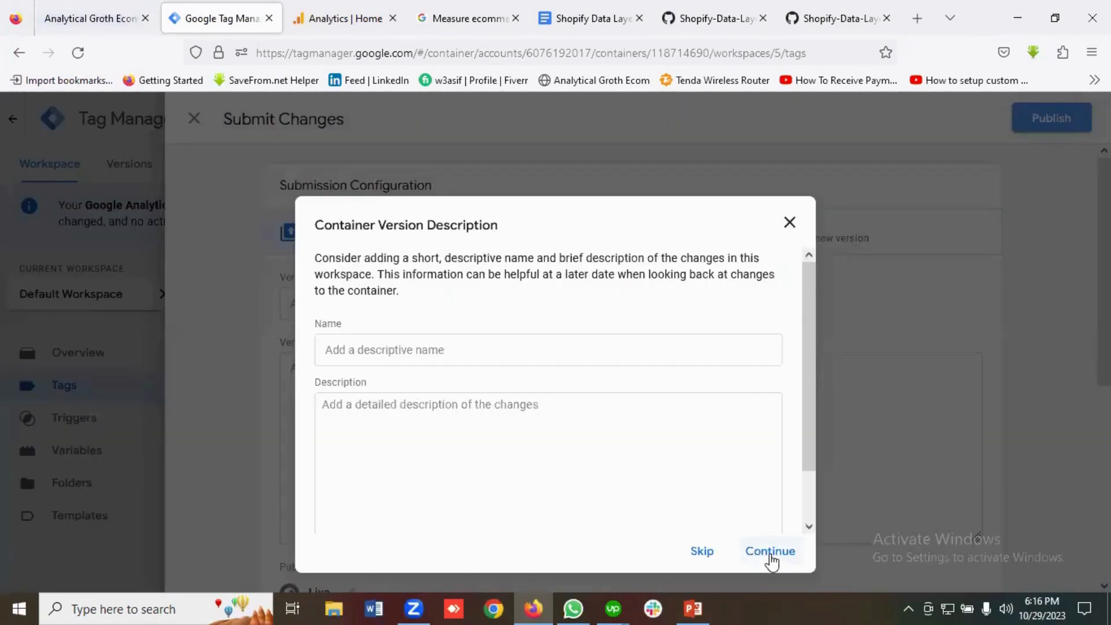
{"action": "left_click", "coordinate": [770, 553]}
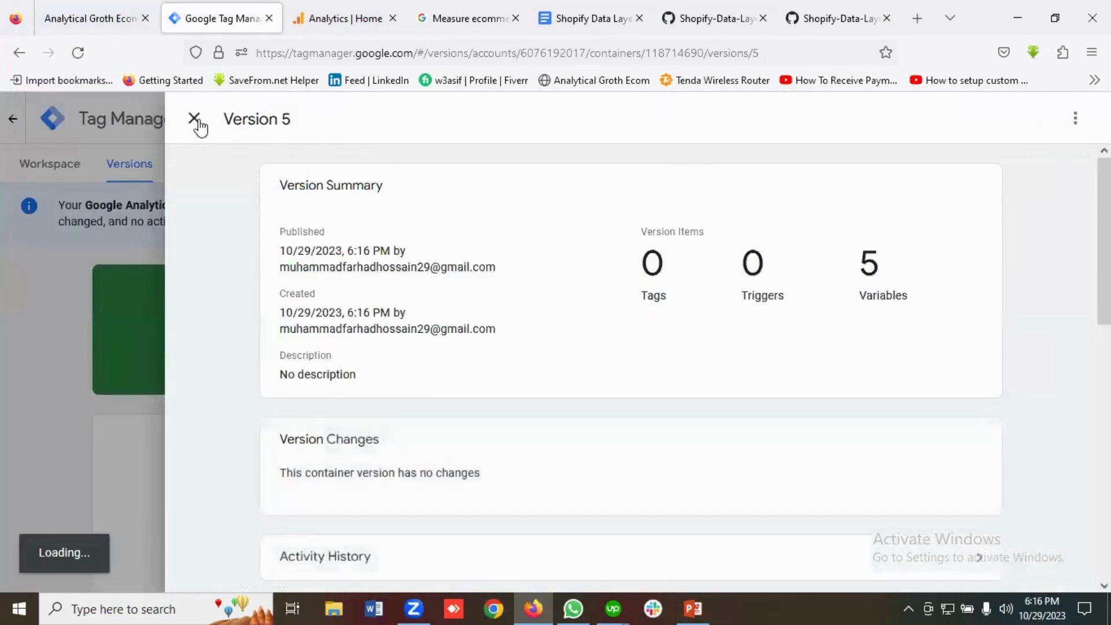
Close the Version 5 summary and start a Tag Assistant preview from the workspace.
{"action": "left_click", "coordinate": [194, 120]}
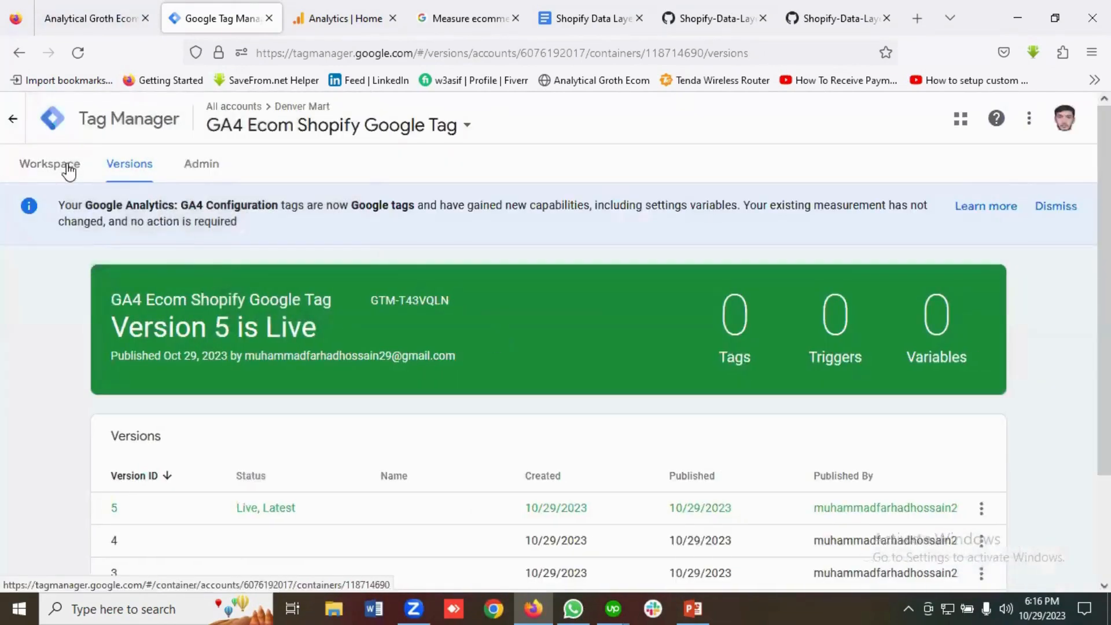
{"action": "left_click", "coordinate": [68, 169]}
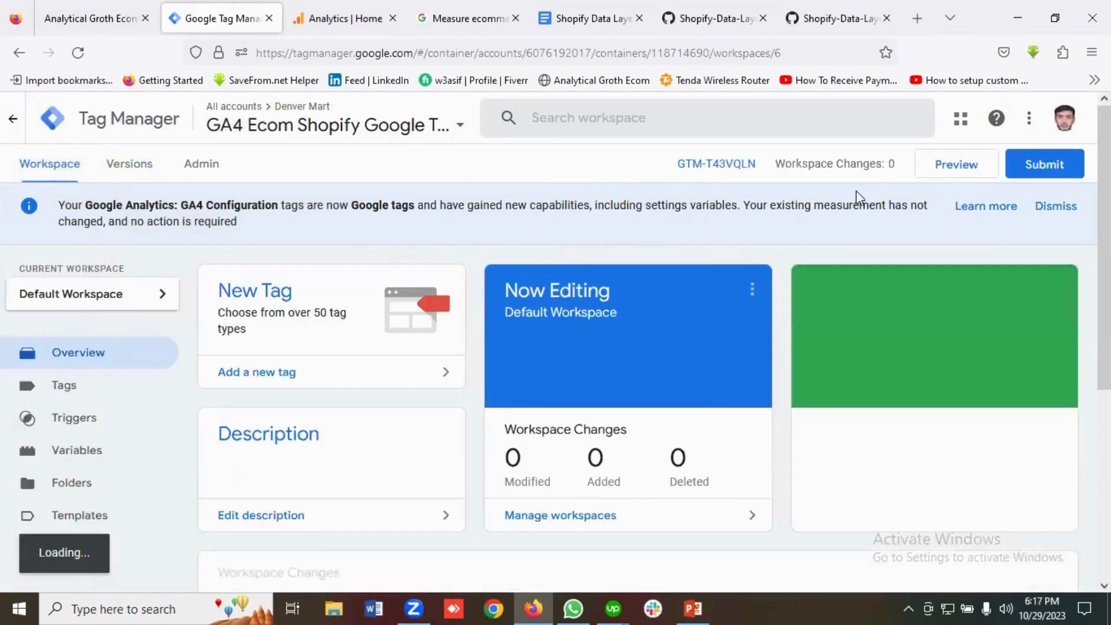
{"action": "left_click", "coordinate": [954, 168]}
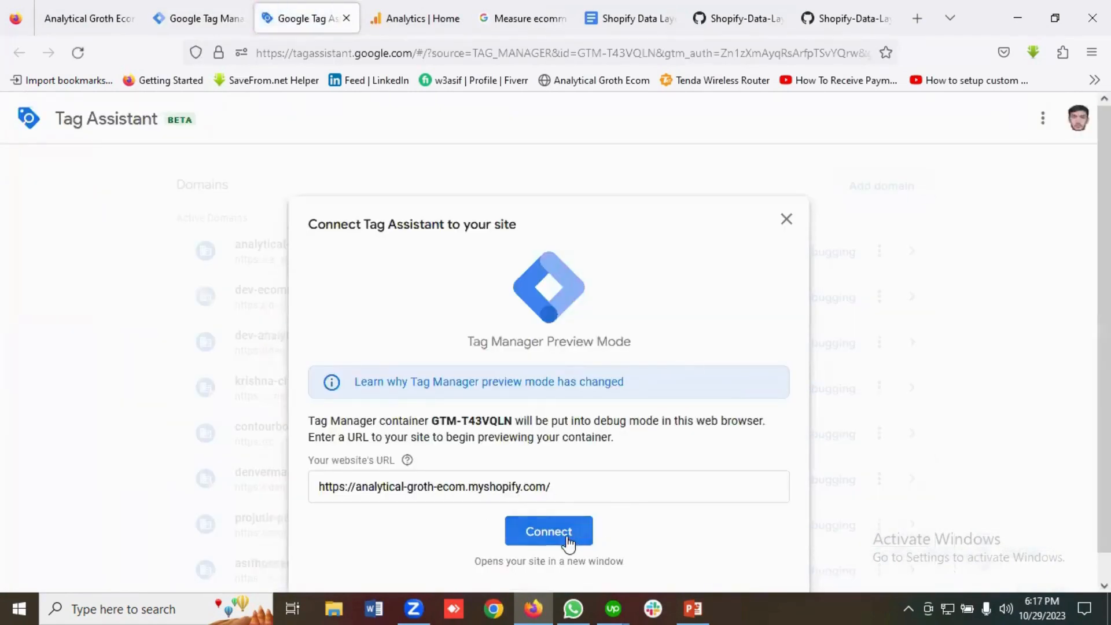
Connect Tag Assistant to analytical-groth-ecom.myshopify.com and close both GitHub tabs.
{"action": "left_click", "coordinate": [551, 533]}
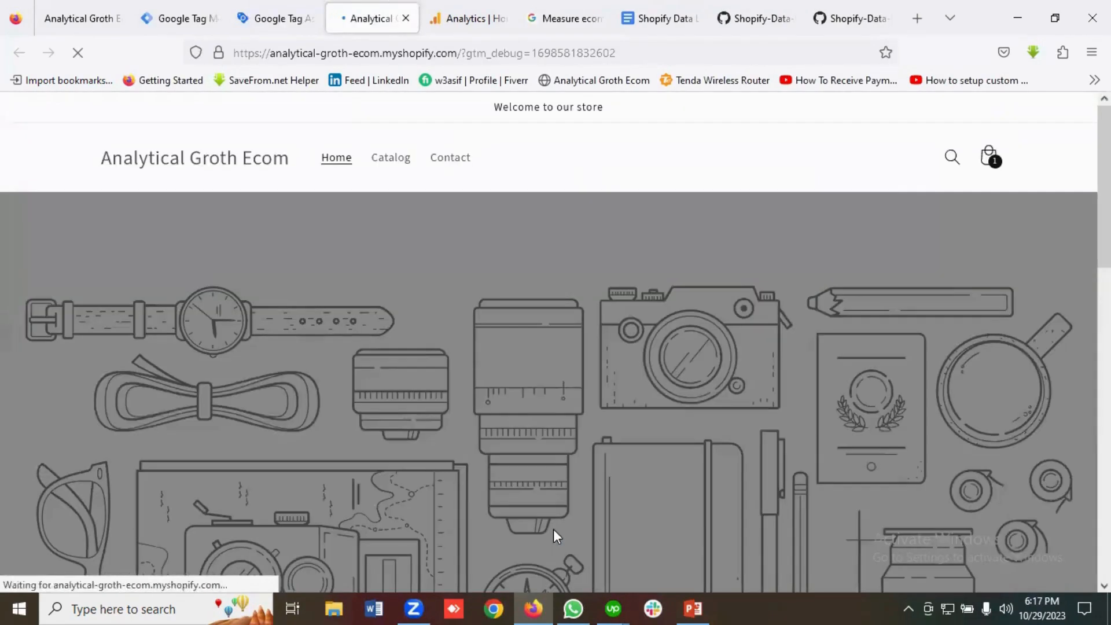
{"action": "left_click", "coordinate": [787, 20]}
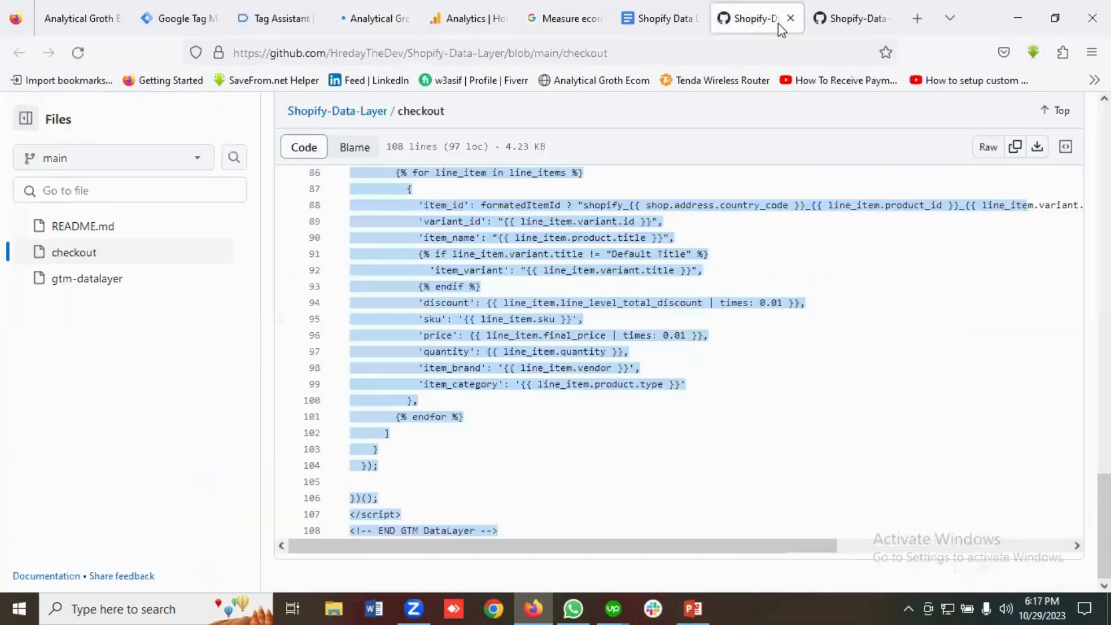
{"action": "left_click", "coordinate": [789, 20]}
{"action": "left_click", "coordinate": [789, 20]}
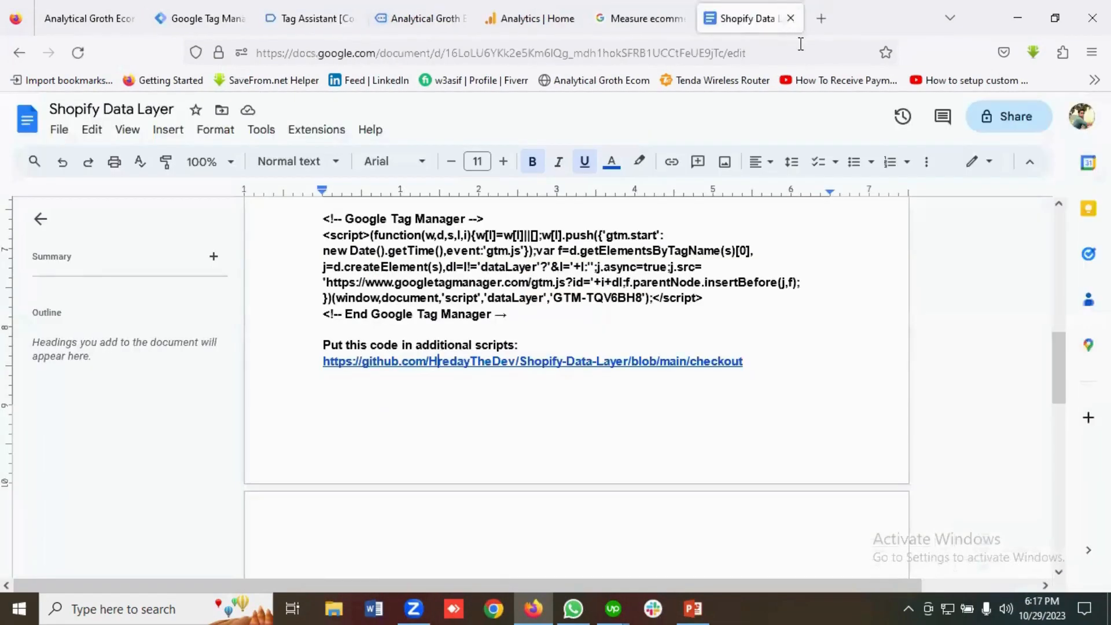
Acknowledge Tag Assistant's Connected dialog and return to the store in debug mode.
{"action": "left_click", "coordinate": [472, 17]}
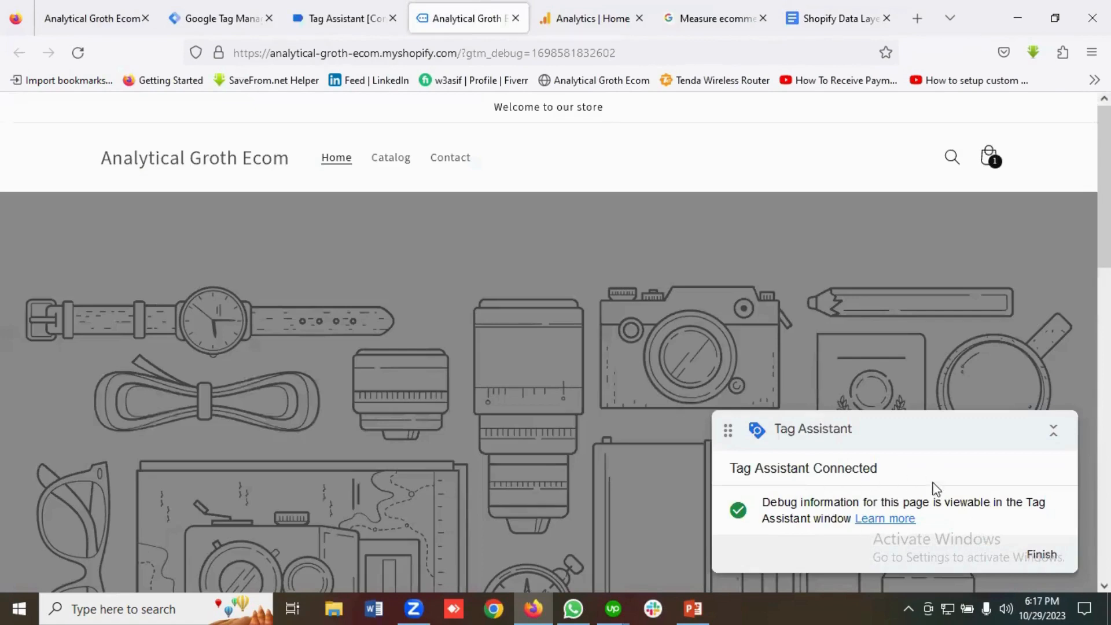
{"action": "left_click", "coordinate": [306, 17]}
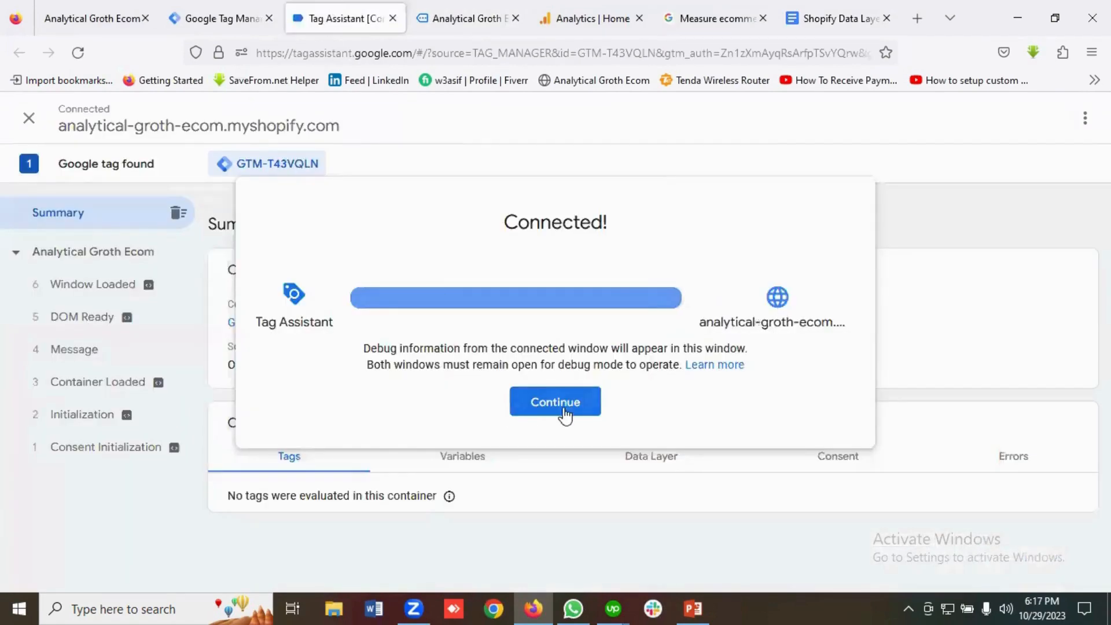
{"action": "left_click", "coordinate": [560, 408]}
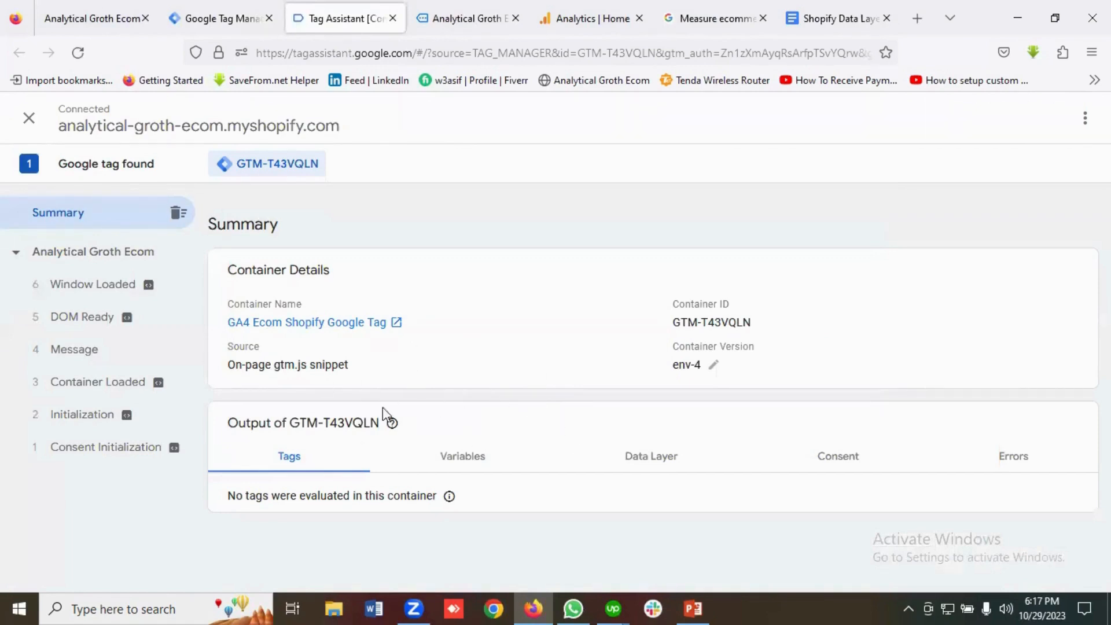
{"action": "left_click", "coordinate": [457, 18]}
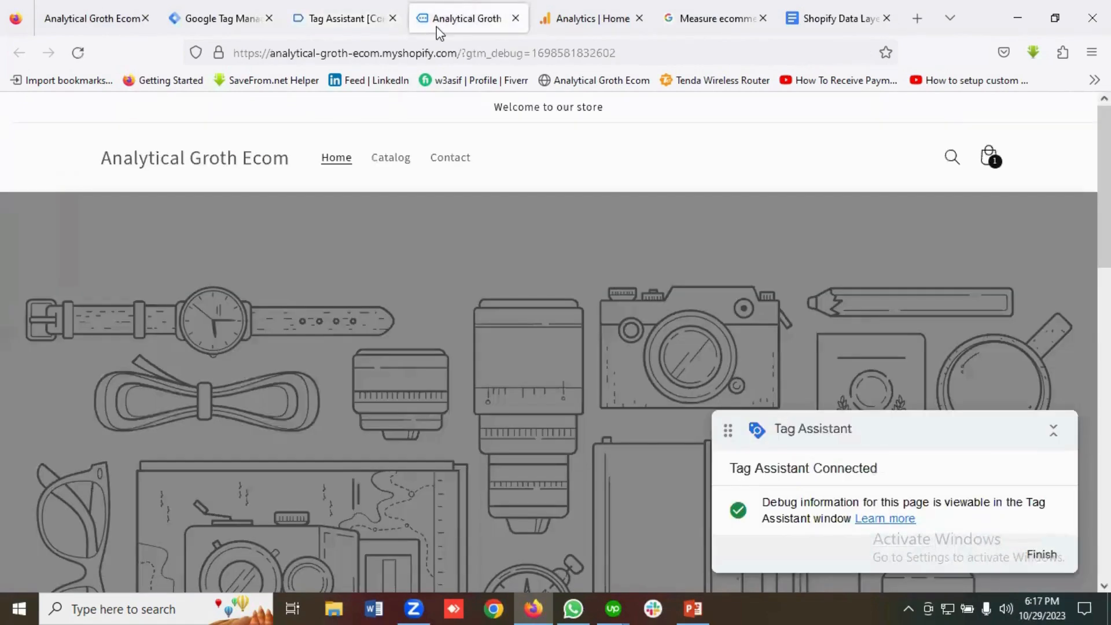
Add a second T Shirt from Featured products and check out the Tk 1,600.00 cart.
{"action": "scroll", "coordinate": [432, 372], "scroll_direction": "down", "scroll_amount": 10}
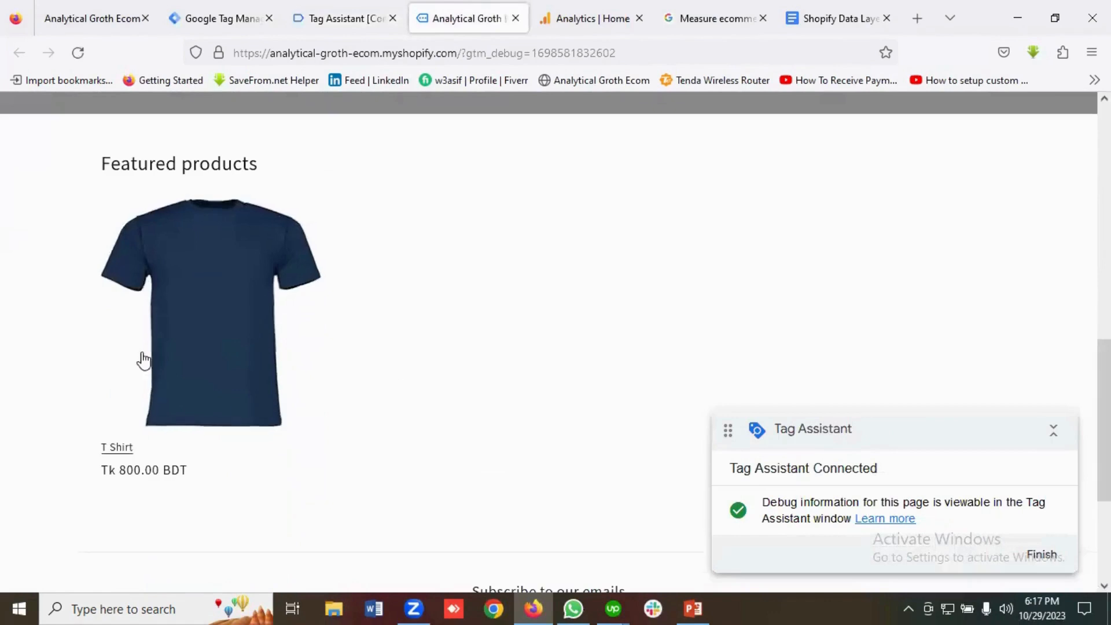
{"action": "left_click", "coordinate": [212, 328]}
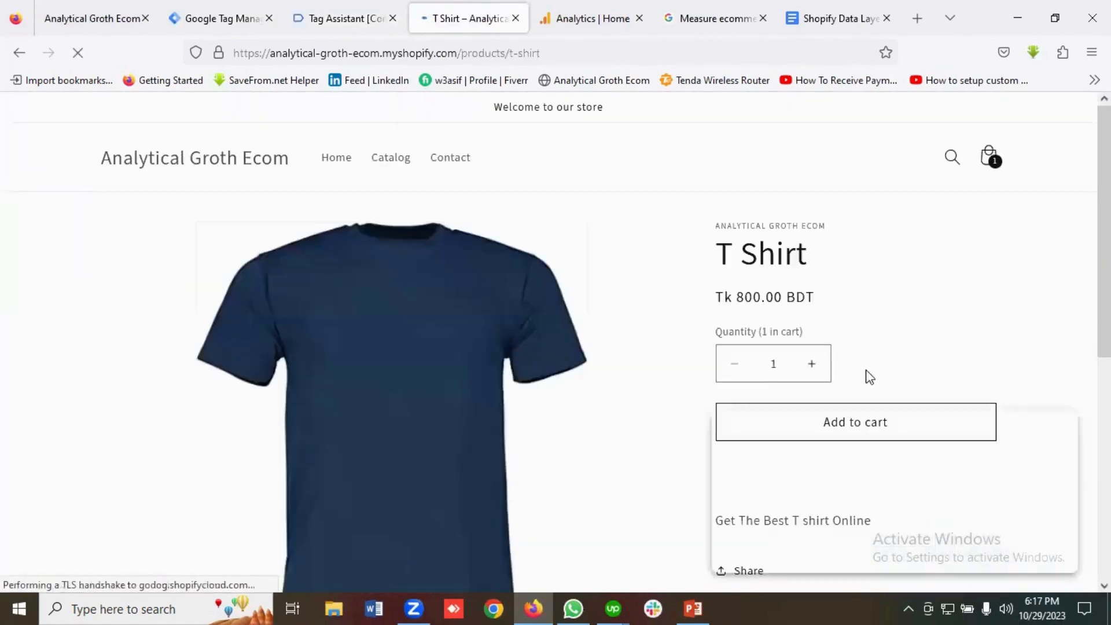
{"action": "scroll", "coordinate": [846, 315], "scroll_direction": "down", "scroll_amount": 2}
{"action": "left_click", "coordinate": [846, 337]}
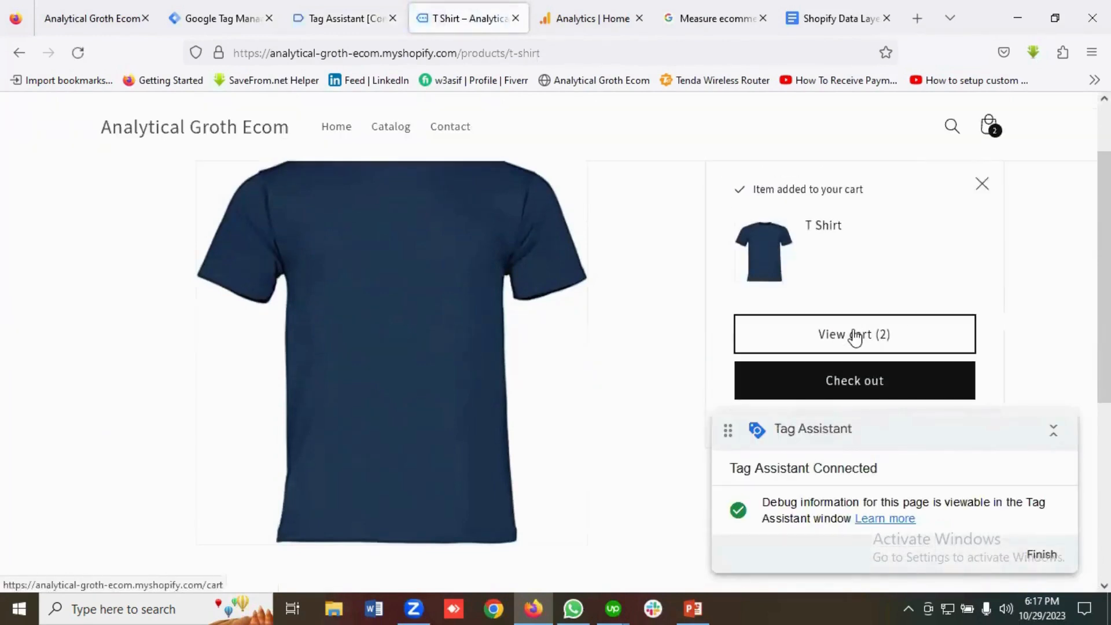
{"action": "left_click", "coordinate": [855, 336]}
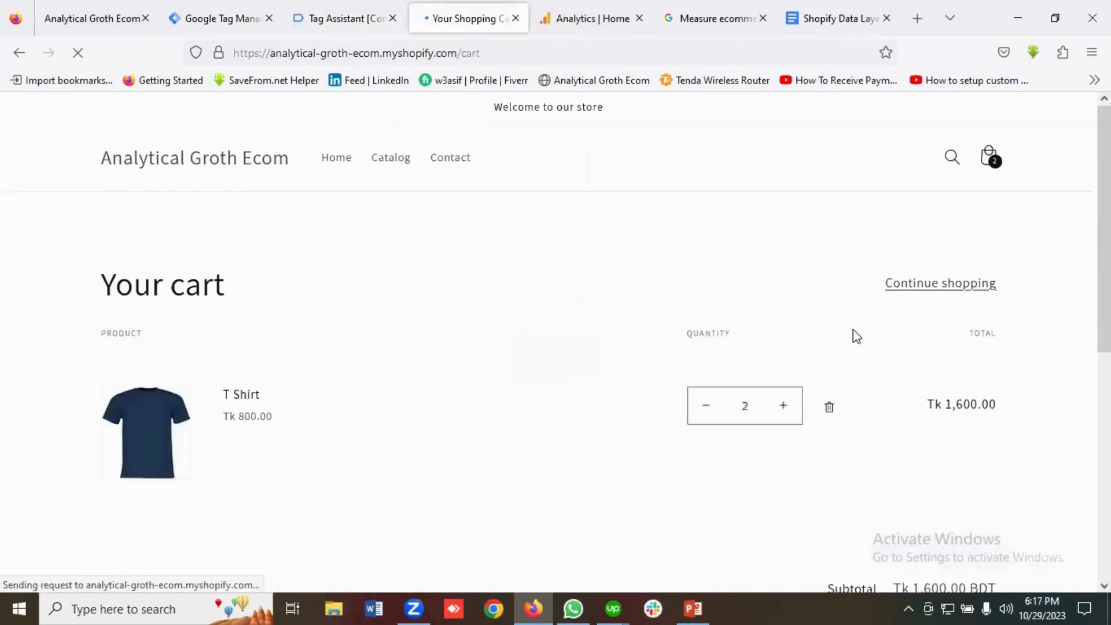
{"action": "scroll", "coordinate": [877, 336], "scroll_direction": "down", "scroll_amount": 5}
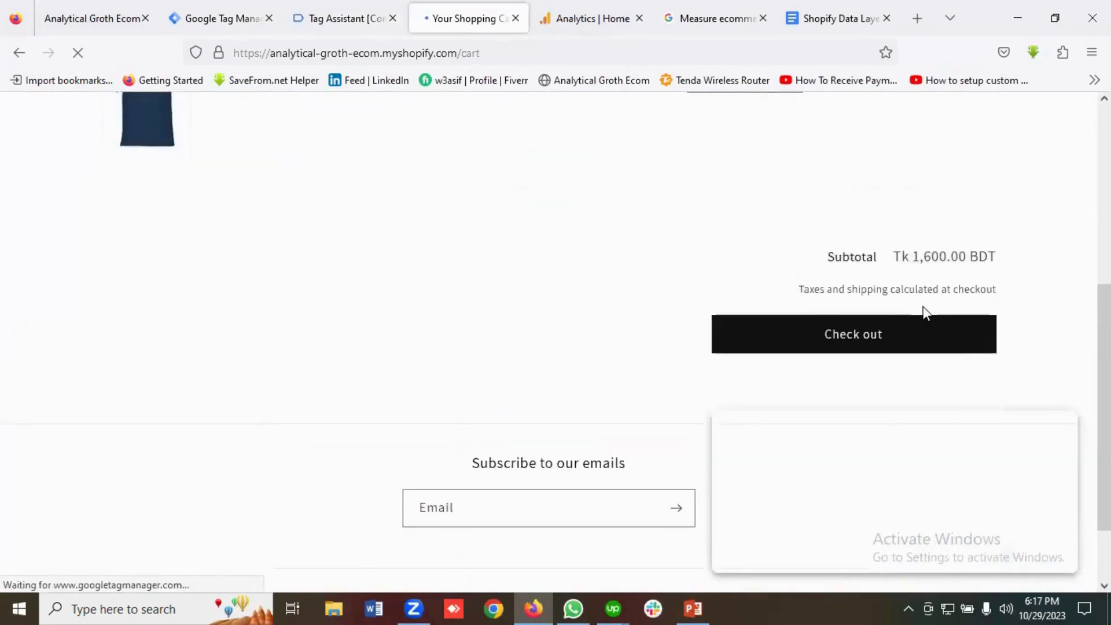
{"action": "scroll", "coordinate": [862, 253], "scroll_direction": "down", "scroll_amount": 1}
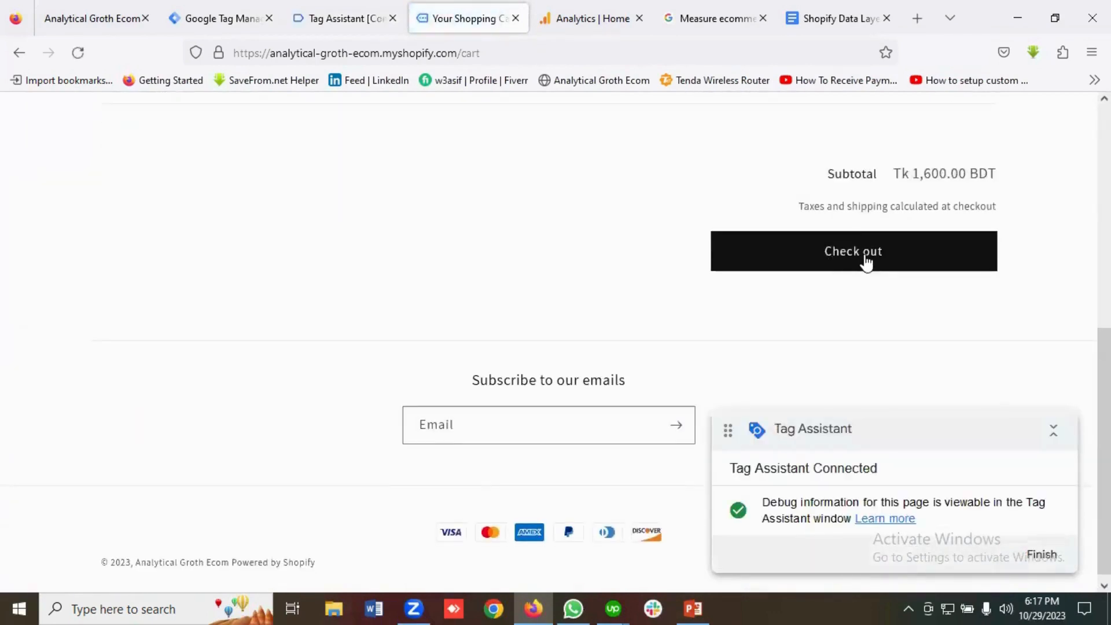
{"action": "left_click", "coordinate": [867, 262]}
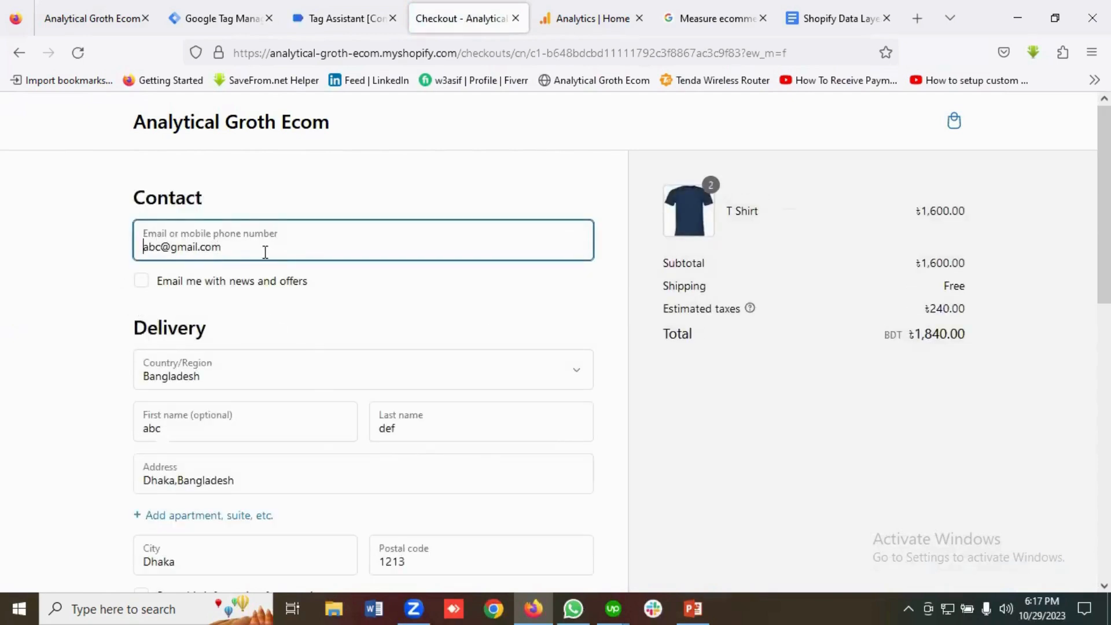
Opt in to 'Email me with news and offers' on the checkout page.
{"action": "left_click", "coordinate": [146, 284]}
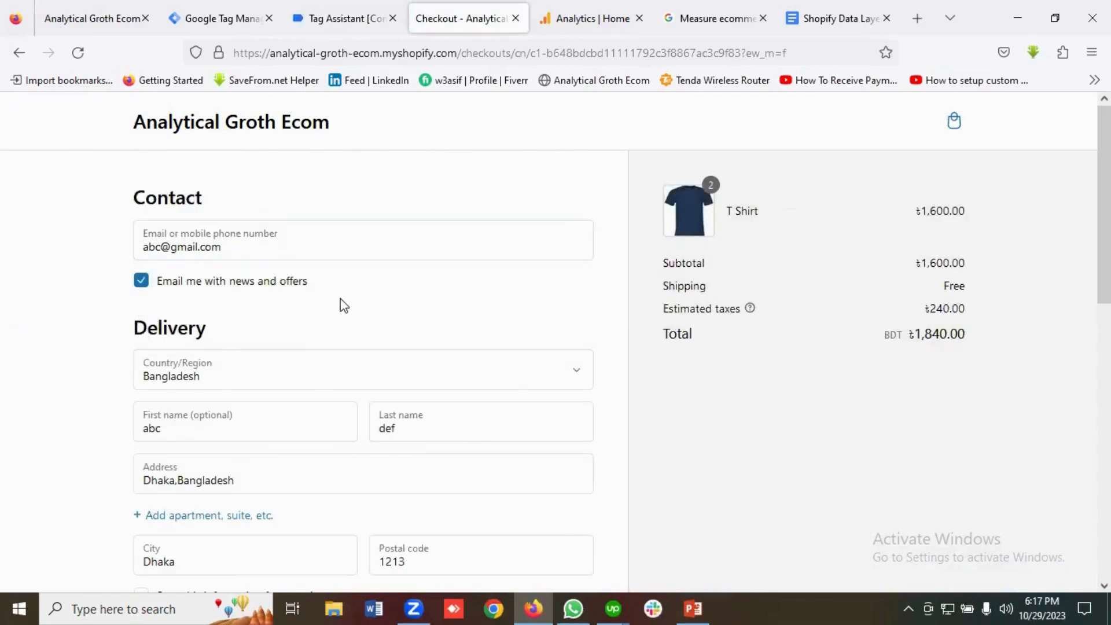
{"action": "scroll", "coordinate": [215, 293], "scroll_direction": "down", "scroll_amount": 3}
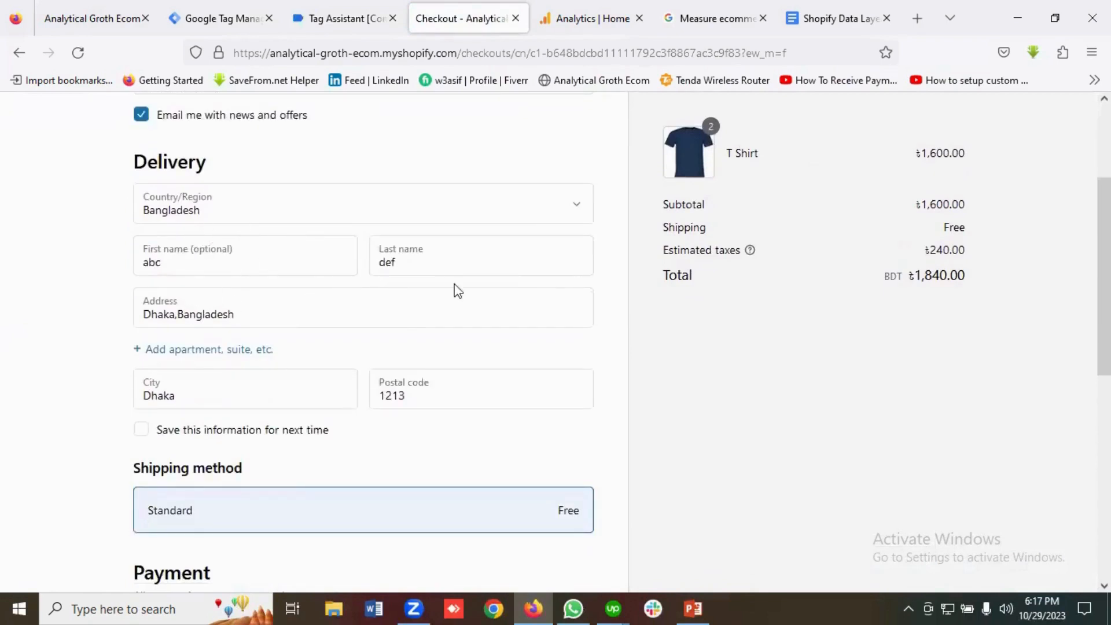
{"action": "scroll", "coordinate": [250, 335], "scroll_direction": "down", "scroll_amount": 2}
{"action": "scroll", "coordinate": [398, 335], "scroll_direction": "down", "scroll_amount": 1}
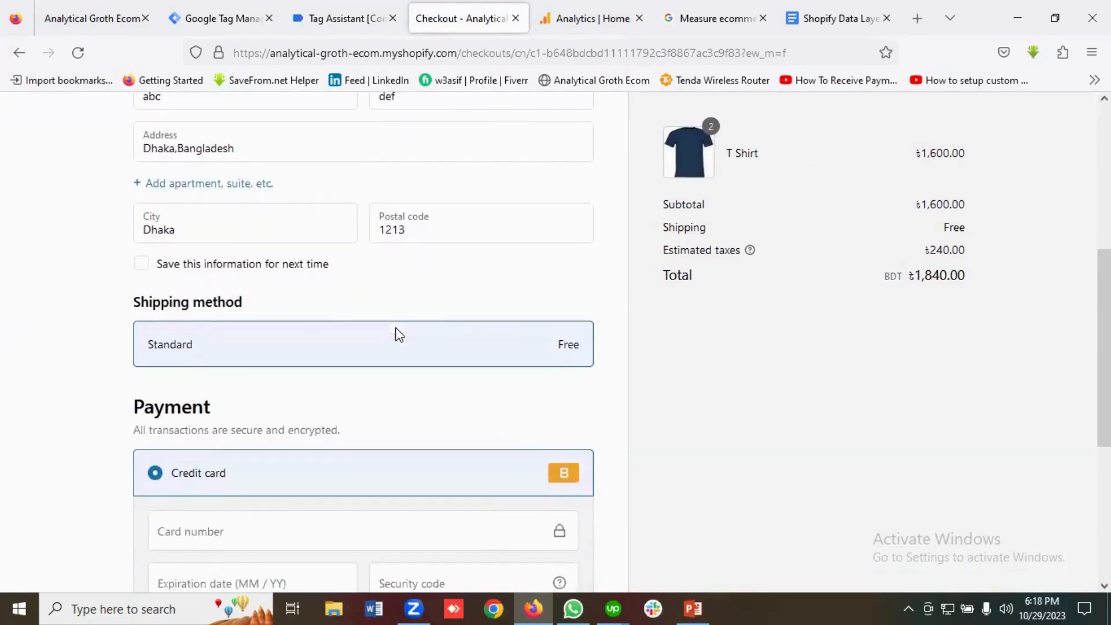
{"action": "scroll", "coordinate": [339, 331], "scroll_direction": "down", "scroll_amount": 2}
{"action": "scroll", "coordinate": [335, 332], "scroll_direction": "up", "scroll_amount": 1}
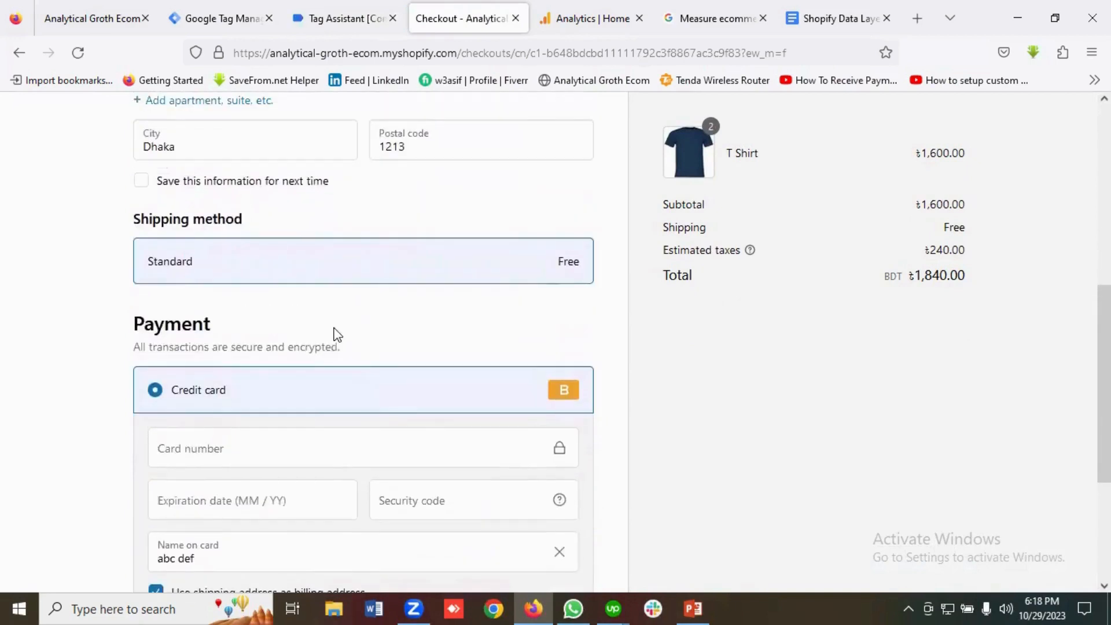
{"action": "scroll", "coordinate": [371, 337], "scroll_direction": "down", "scroll_amount": 1}
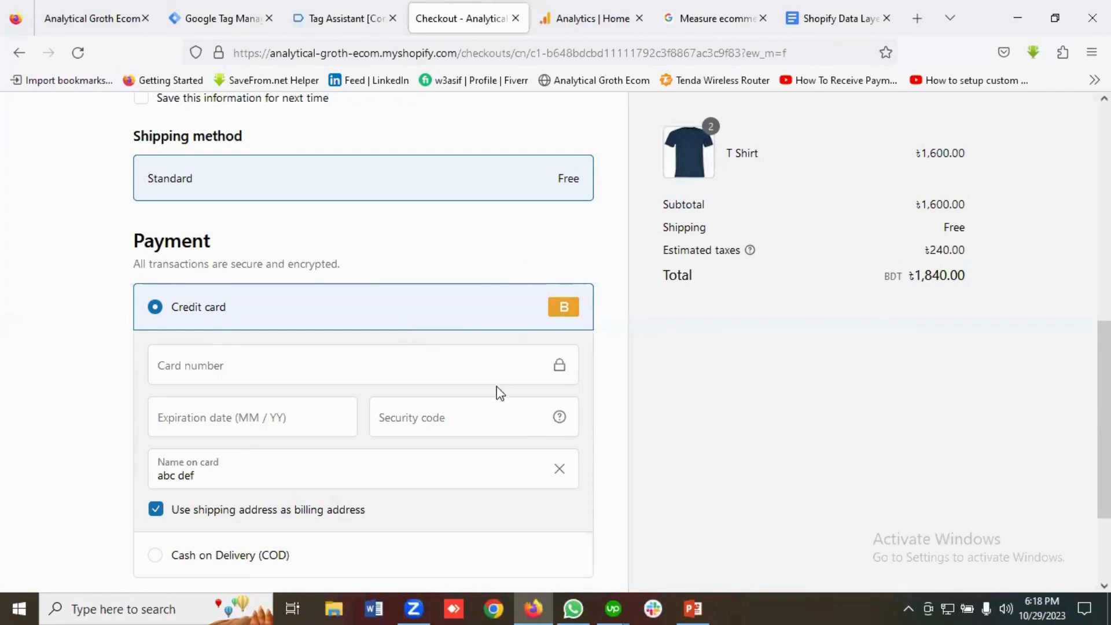
Fill in dummy card number, expiry date and security code, then pay to place the order.
{"action": "left_click", "coordinate": [201, 367]}
{"action": "type", "text": "1"}
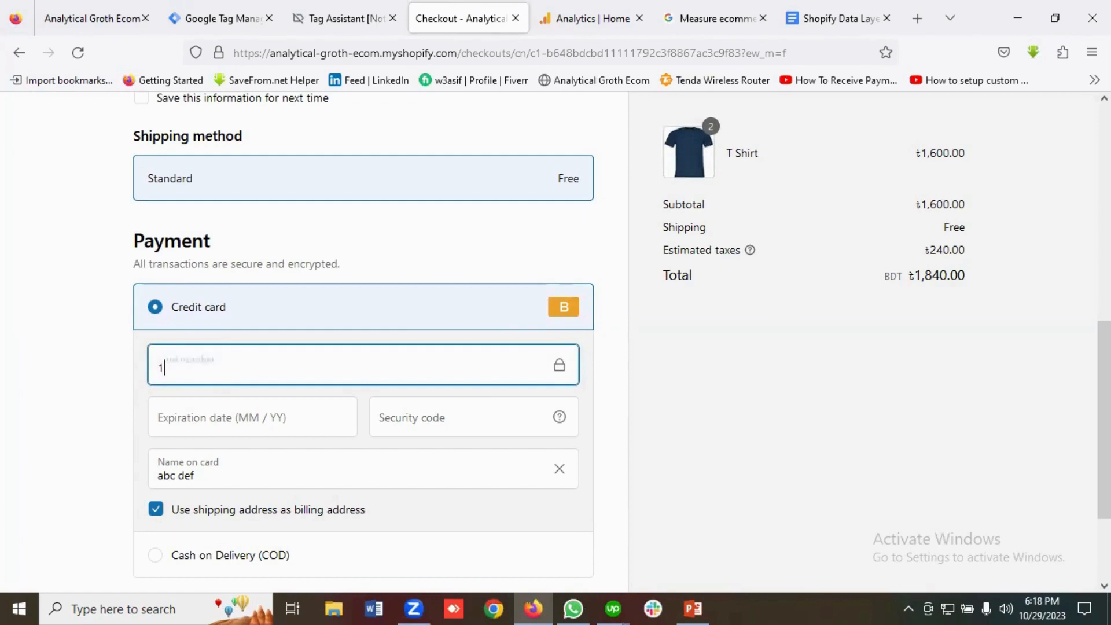
{"action": "scroll", "coordinate": [256, 363], "scroll_direction": "down", "scroll_amount": 2}
{"action": "left_click", "coordinate": [221, 340]}
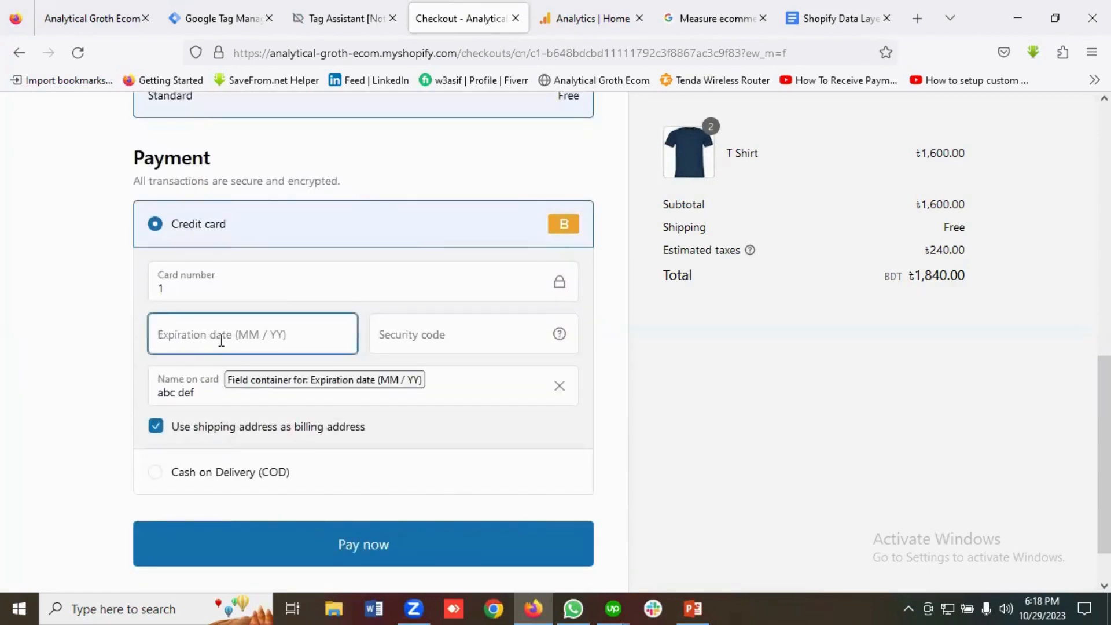
{"action": "type", "text": "02 / 25"}
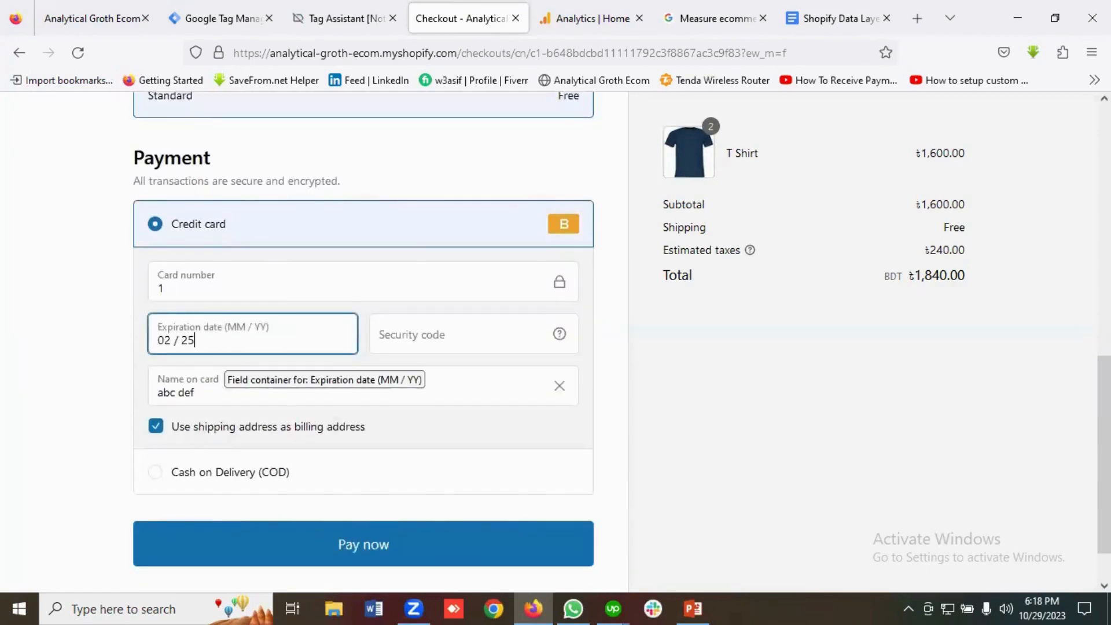
{"action": "left_click", "coordinate": [410, 340]}
{"action": "type", "text": "12"}
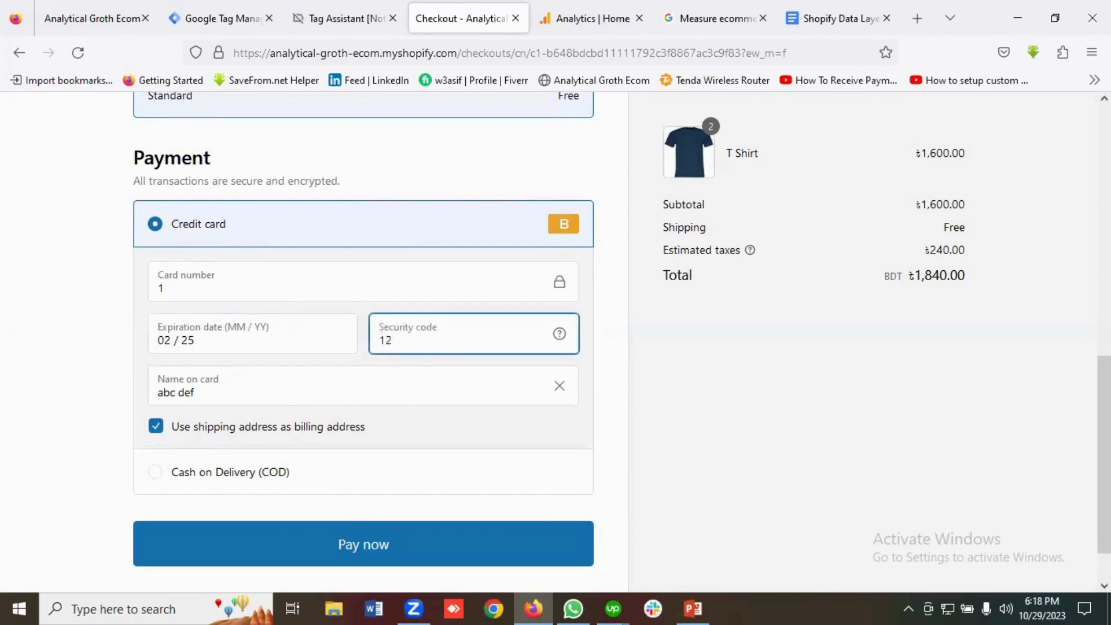
{"action": "type", "text": "1"}
{"action": "scroll", "coordinate": [400, 405], "scroll_direction": "down", "scroll_amount": 1}
{"action": "left_click", "coordinate": [366, 491]}
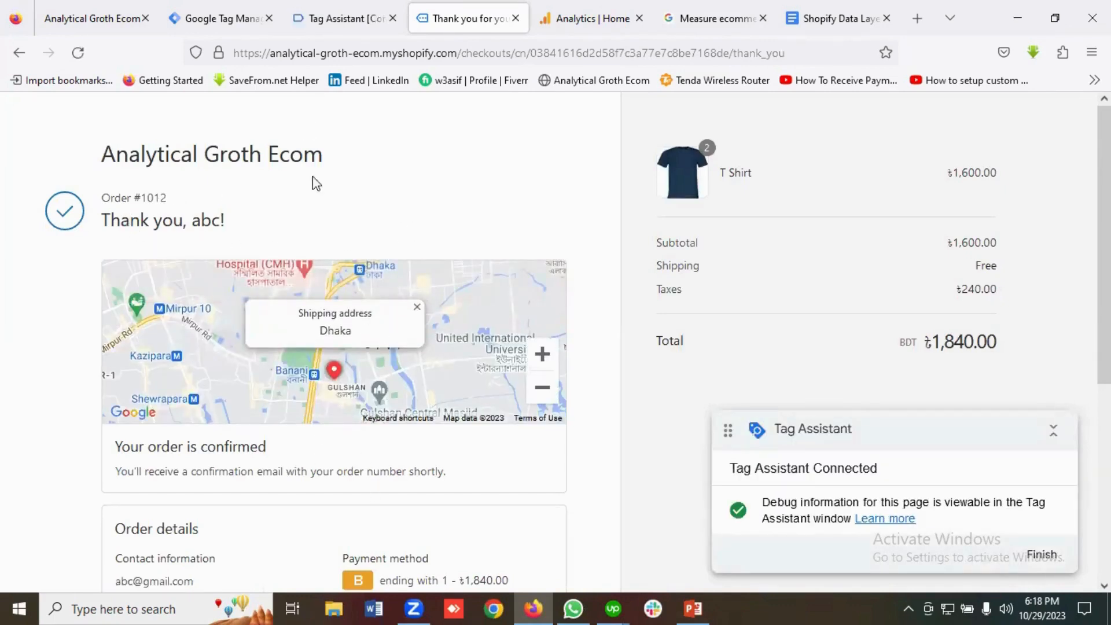
Read the purchase event's Data Layer: value 1840, tax 240, BDT, two T Shirts at 800.
{"action": "left_click", "coordinate": [329, 17]}
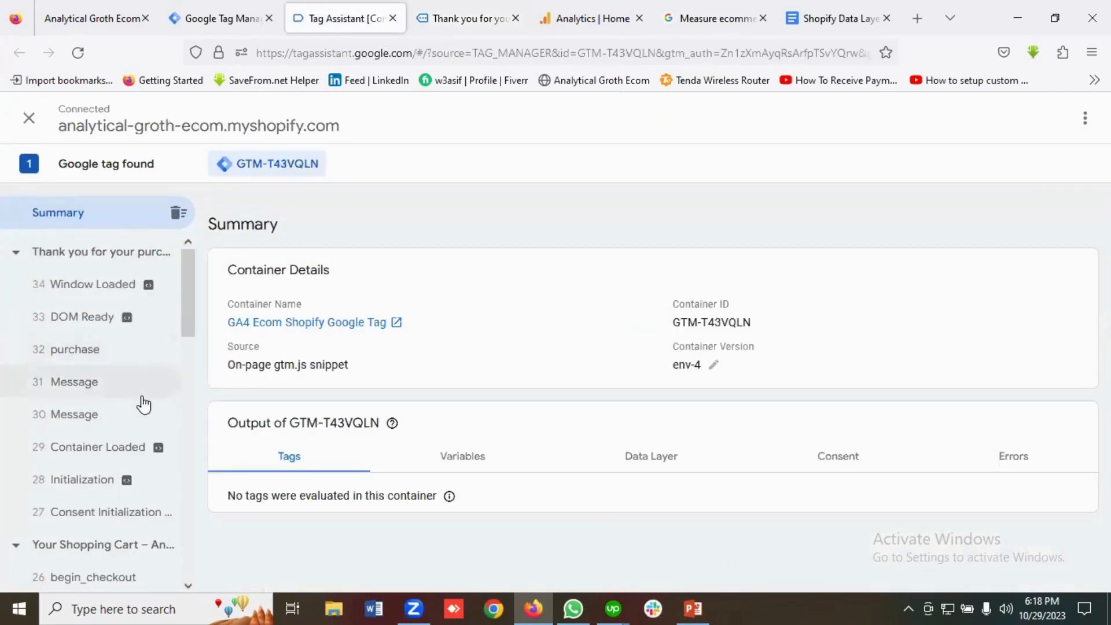
{"action": "scroll", "coordinate": [142, 392], "scroll_direction": "down", "scroll_amount": 2}
{"action": "scroll", "coordinate": [141, 392], "scroll_direction": "up", "scroll_amount": 2}
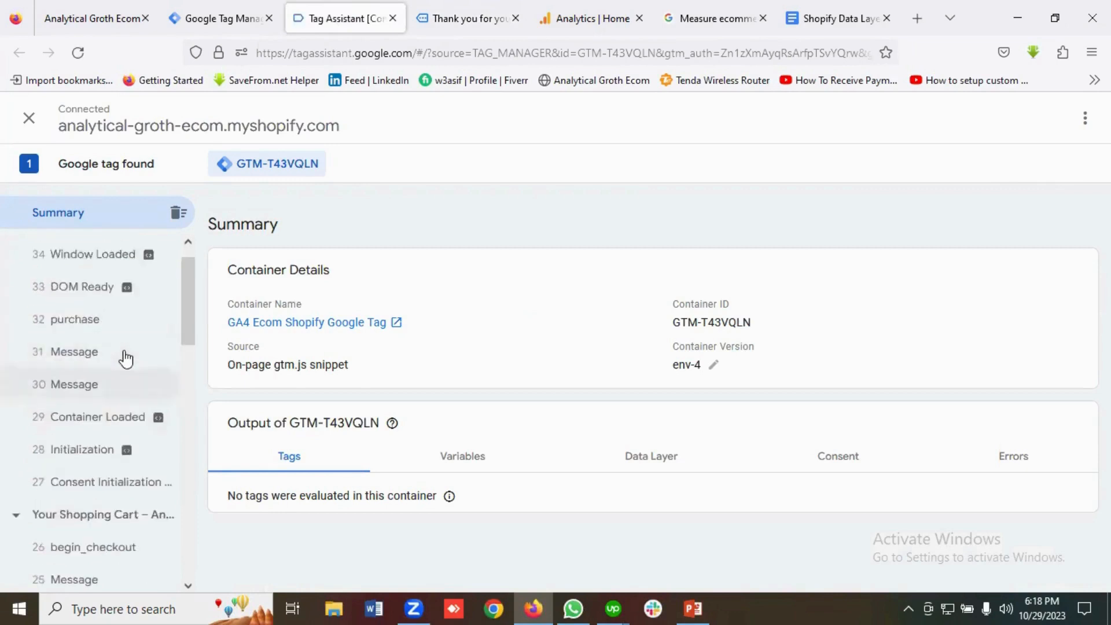
{"action": "left_click", "coordinate": [85, 357]}
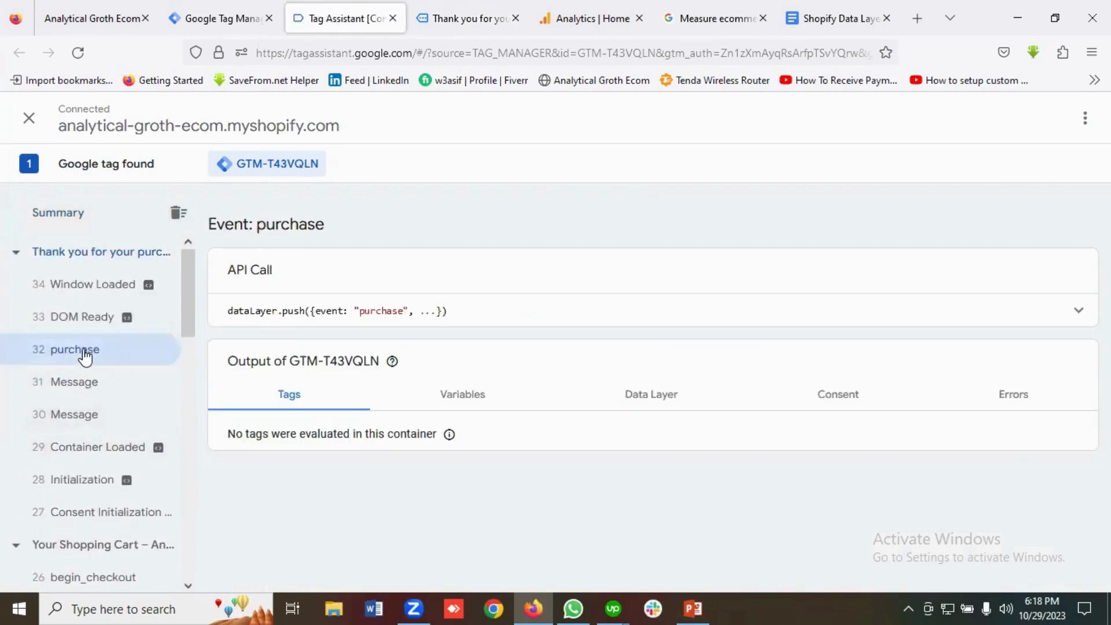
{"action": "left_click", "coordinate": [453, 405]}
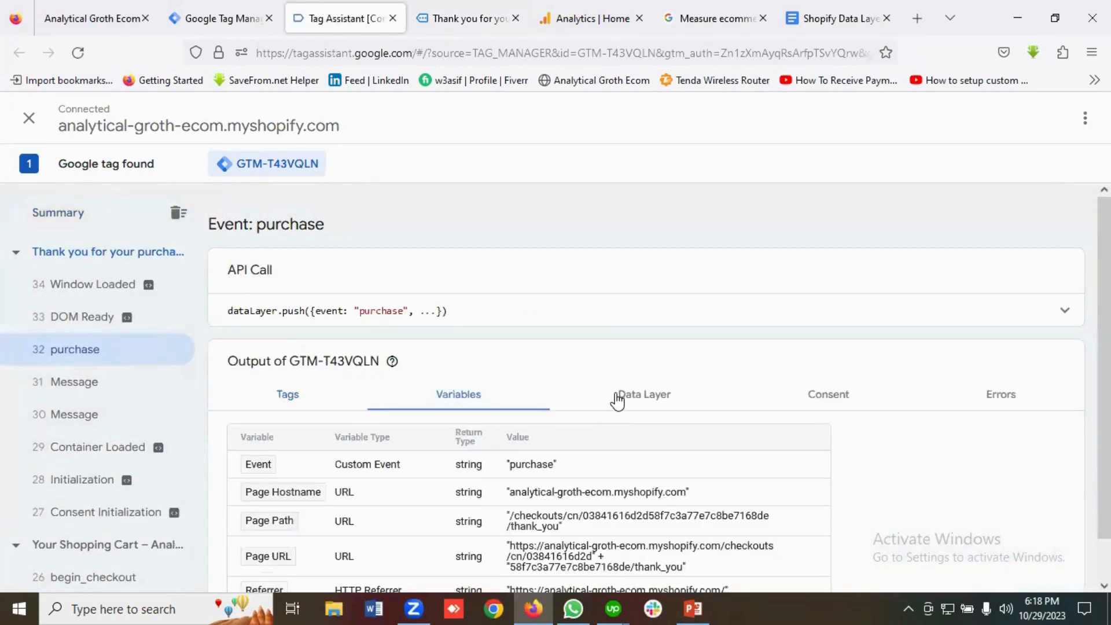
{"action": "left_click", "coordinate": [618, 399]}
{"action": "scroll", "coordinate": [652, 395], "scroll_direction": "down", "scroll_amount": 2}
{"action": "scroll", "coordinate": [538, 419], "scroll_direction": "down", "scroll_amount": 4}
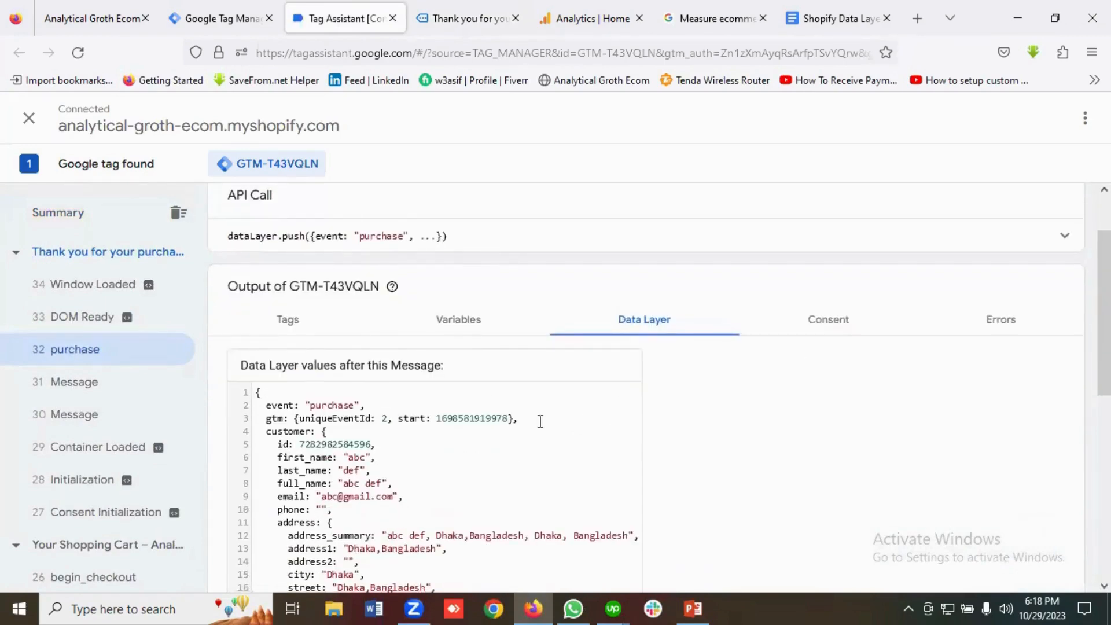
{"action": "scroll", "coordinate": [356, 353], "scroll_direction": "down", "scroll_amount": 5}
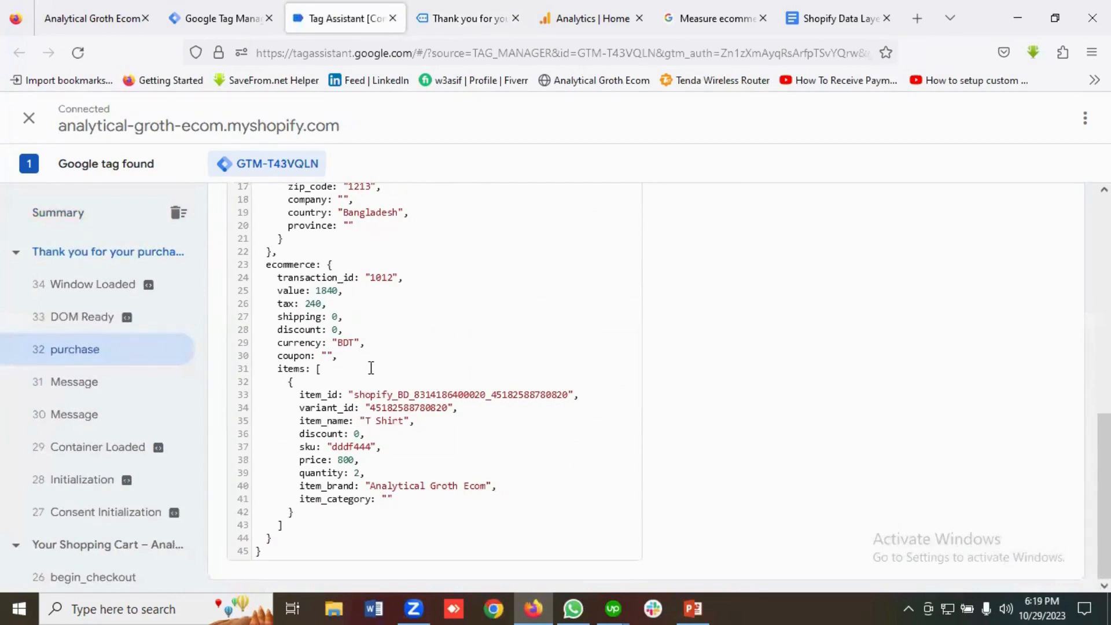
{"action": "scroll", "coordinate": [372, 367], "scroll_direction": "up", "scroll_amount": 2}
{"action": "scroll", "coordinate": [379, 348], "scroll_direction": "down", "scroll_amount": 2}
{"action": "scroll", "coordinate": [89, 333], "scroll_direction": "down", "scroll_amount": 4}
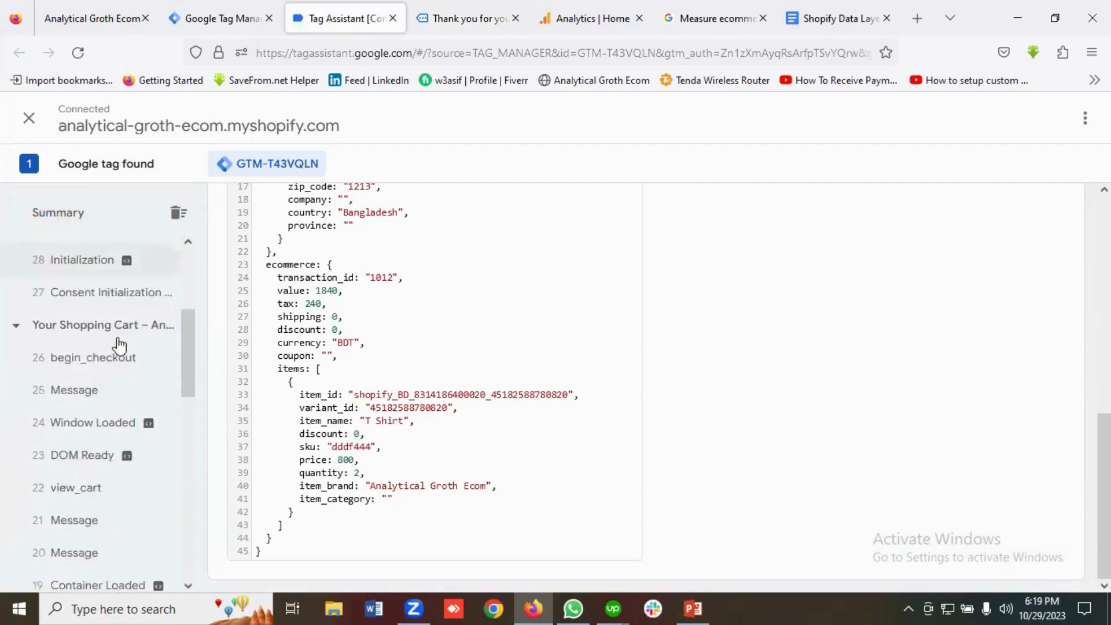
Read the begin_checkout, view_cart, add_to_cart and view_item data layers, then return to the thank-you page.
{"action": "left_click", "coordinate": [108, 367]}
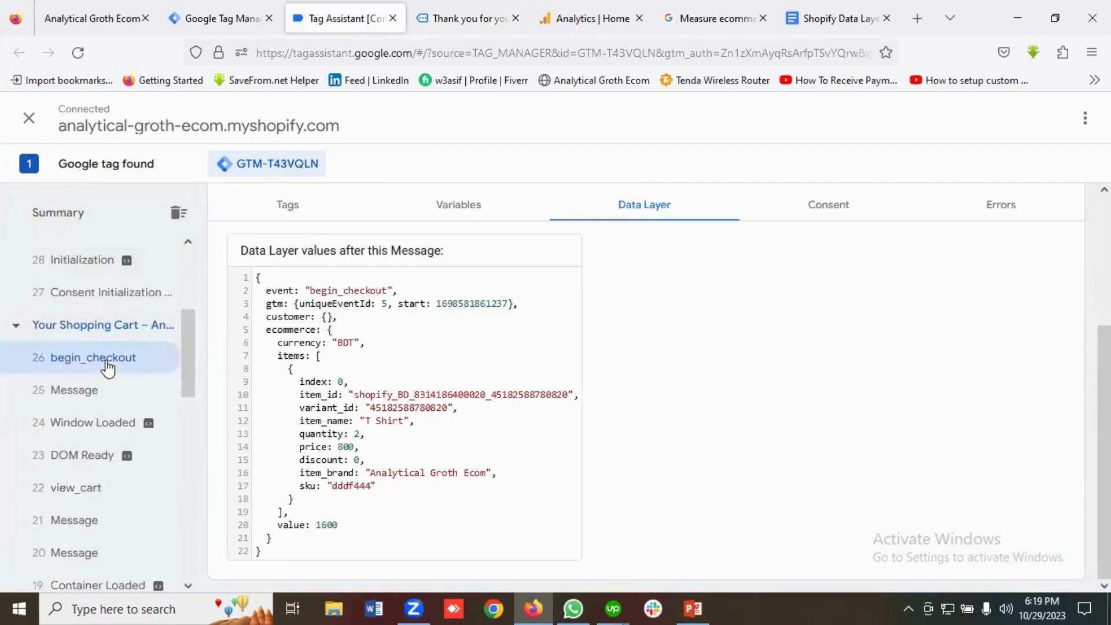
{"action": "scroll", "coordinate": [63, 370], "scroll_direction": "down", "scroll_amount": 2}
{"action": "left_click", "coordinate": [85, 346]}
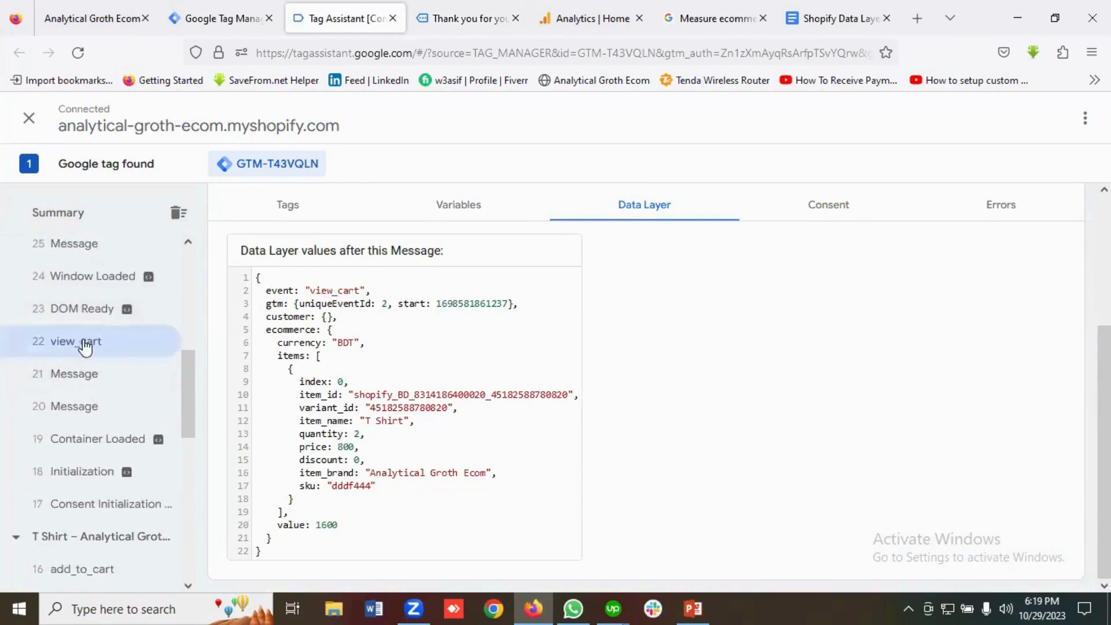
{"action": "scroll", "coordinate": [102, 359], "scroll_direction": "down", "scroll_amount": 3}
{"action": "left_click", "coordinate": [119, 418]}
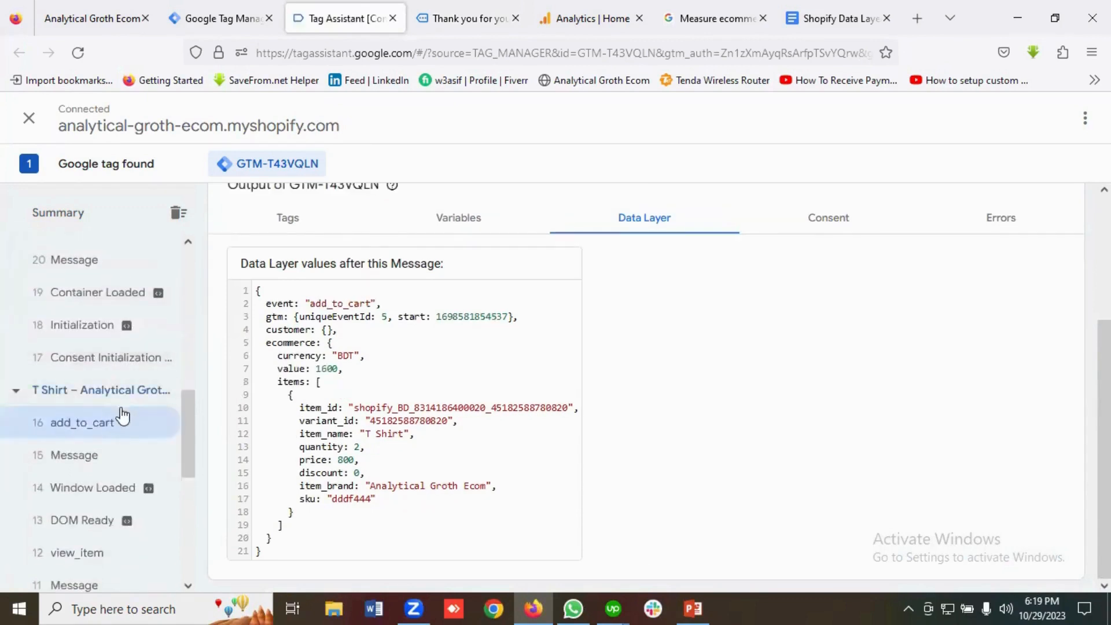
{"action": "scroll", "coordinate": [121, 415], "scroll_direction": "down", "scroll_amount": 4}
{"action": "left_click", "coordinate": [93, 342]}
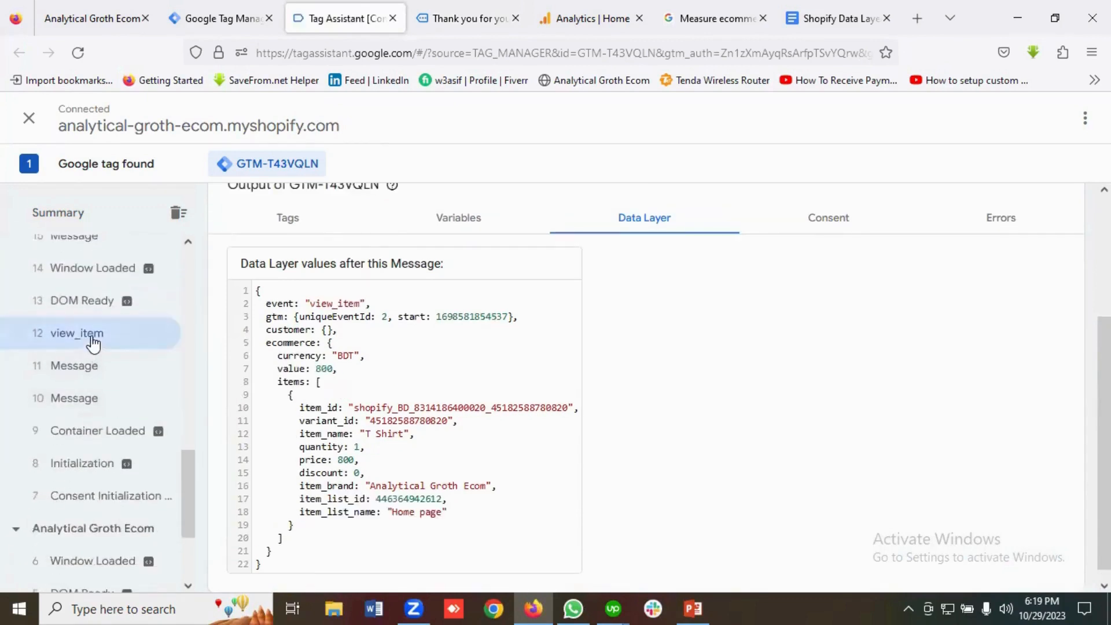
{"action": "scroll", "coordinate": [110, 353], "scroll_direction": "up", "scroll_amount": 10}
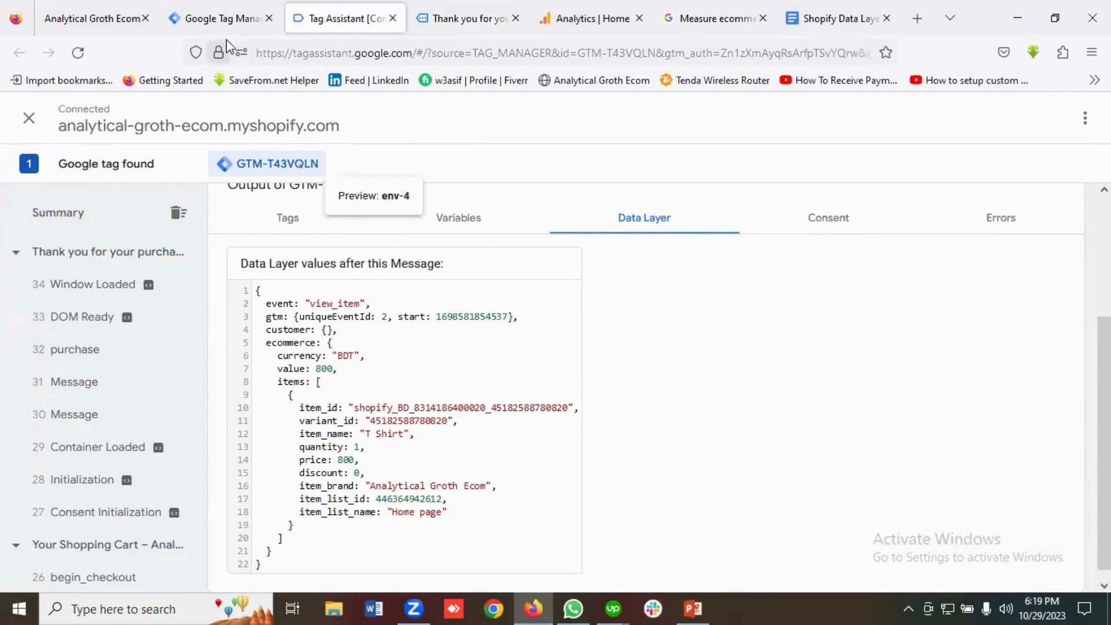
{"action": "left_click", "coordinate": [468, 18]}
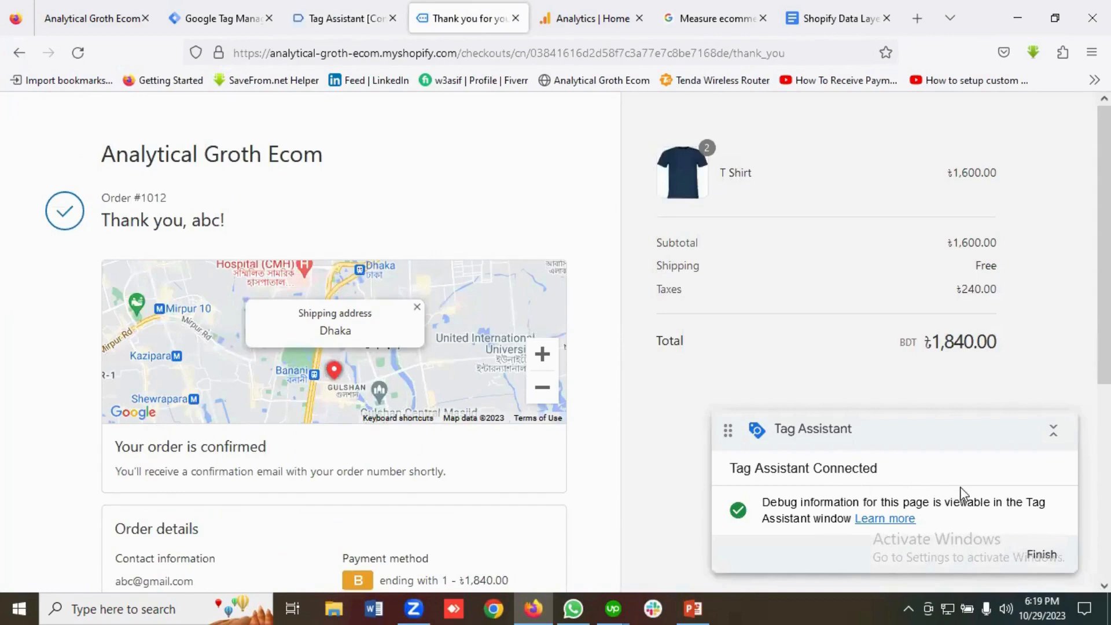
Switch from the order confirmation page back to the Tag Manager workspace.
{"action": "left_click", "coordinate": [208, 18]}
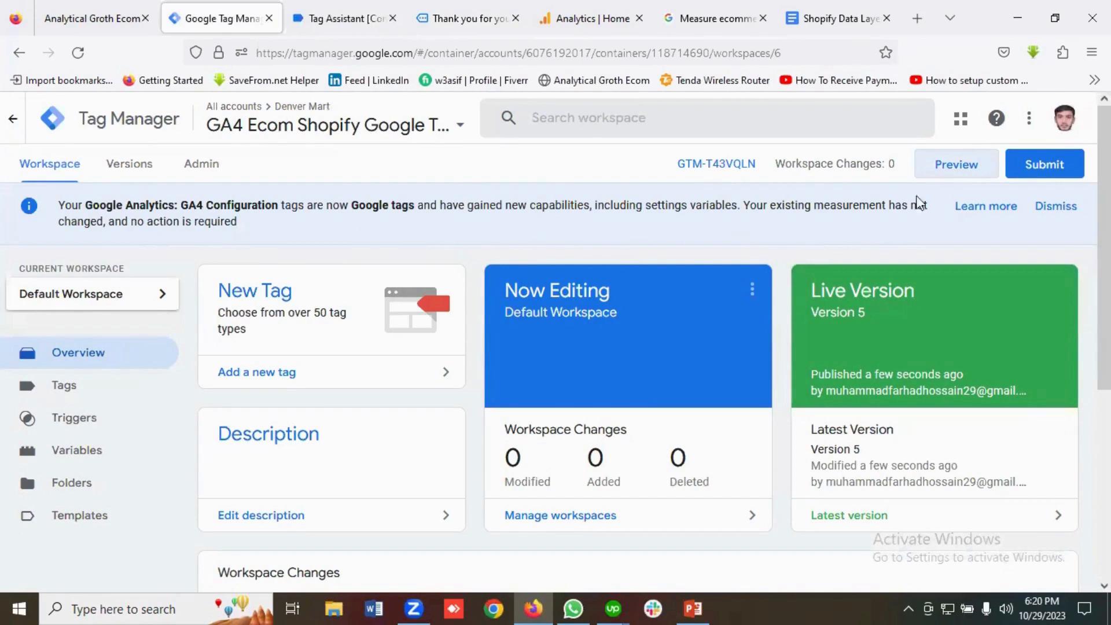
Dismiss the Google tags notice and look through the workspace's Tags, Triggers and Variables.
{"action": "left_click", "coordinate": [1046, 212]}
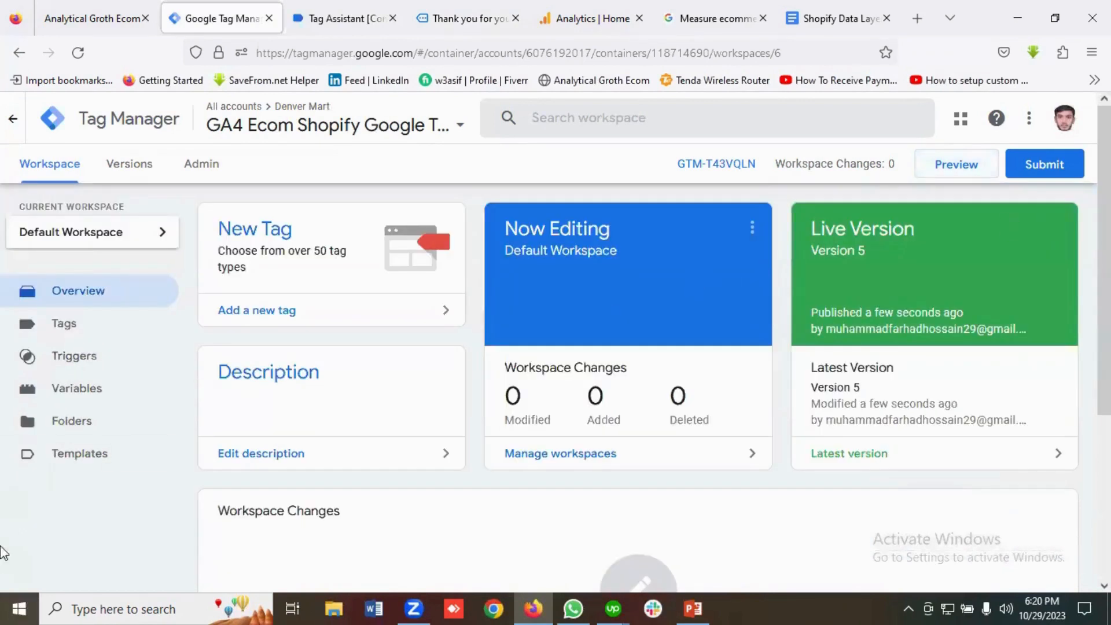
{"action": "left_click", "coordinate": [77, 340]}
{"action": "left_click", "coordinate": [87, 392]}
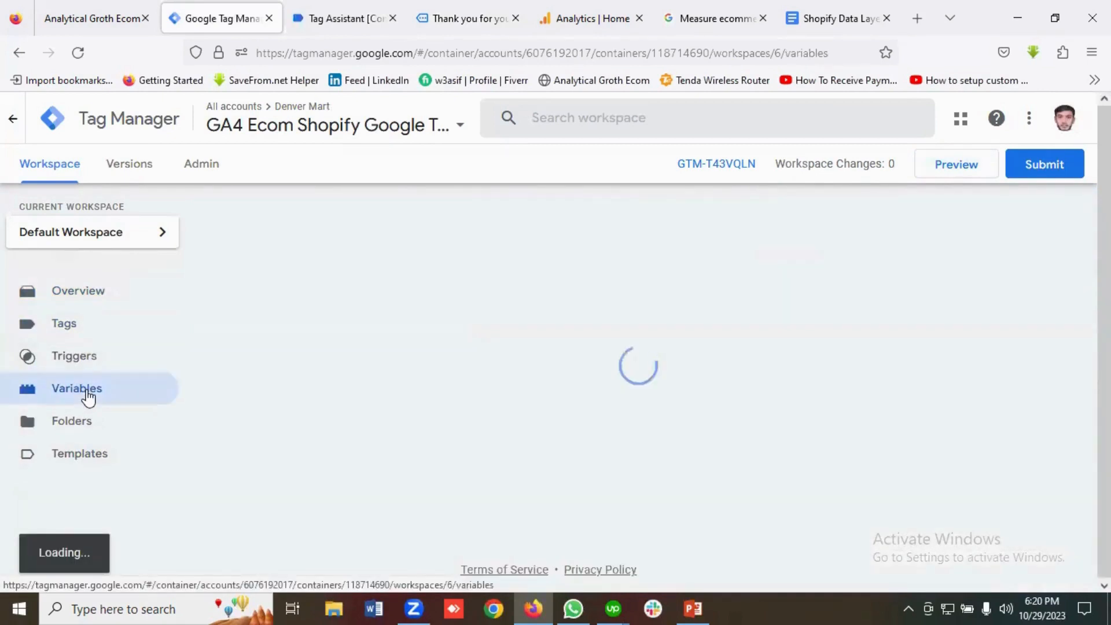
{"action": "left_click", "coordinate": [81, 359]}
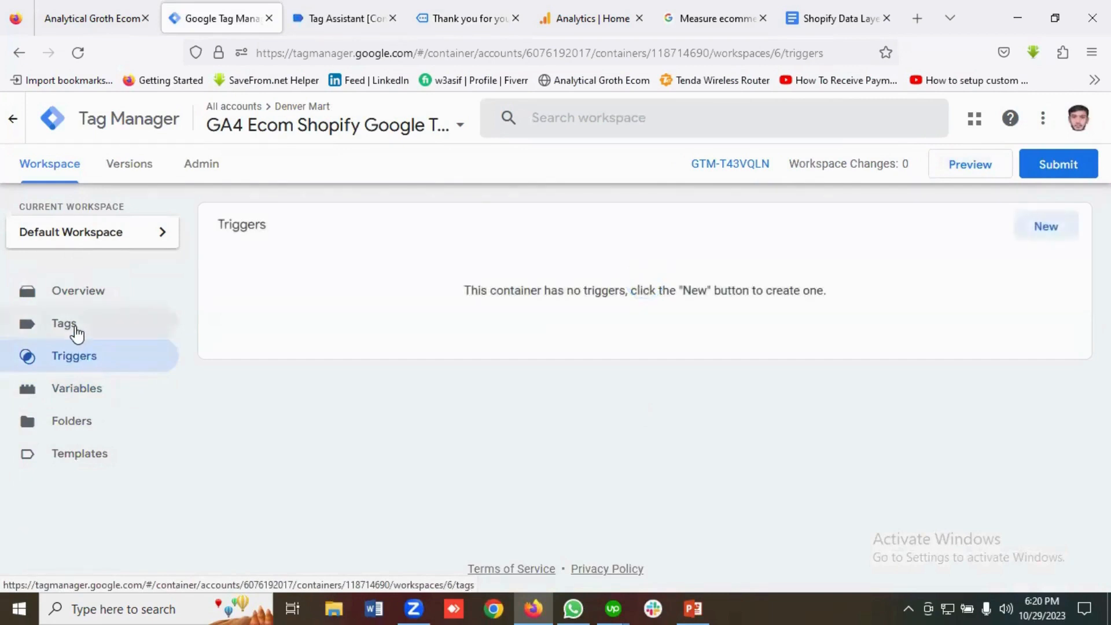
{"action": "left_click", "coordinate": [77, 335]}
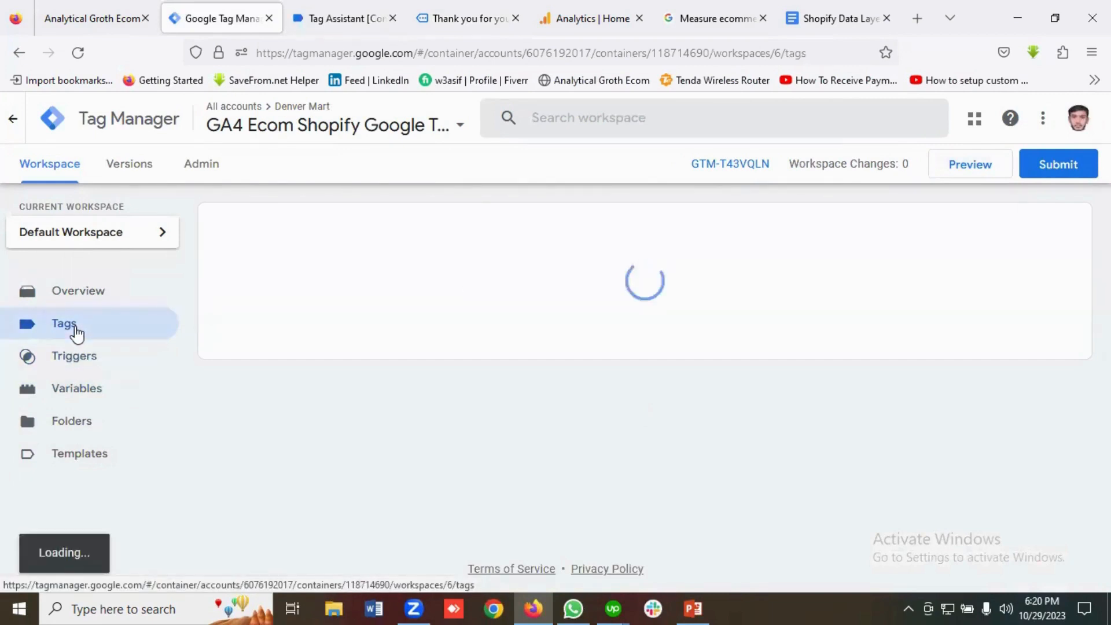
{"action": "left_click", "coordinate": [90, 390]}
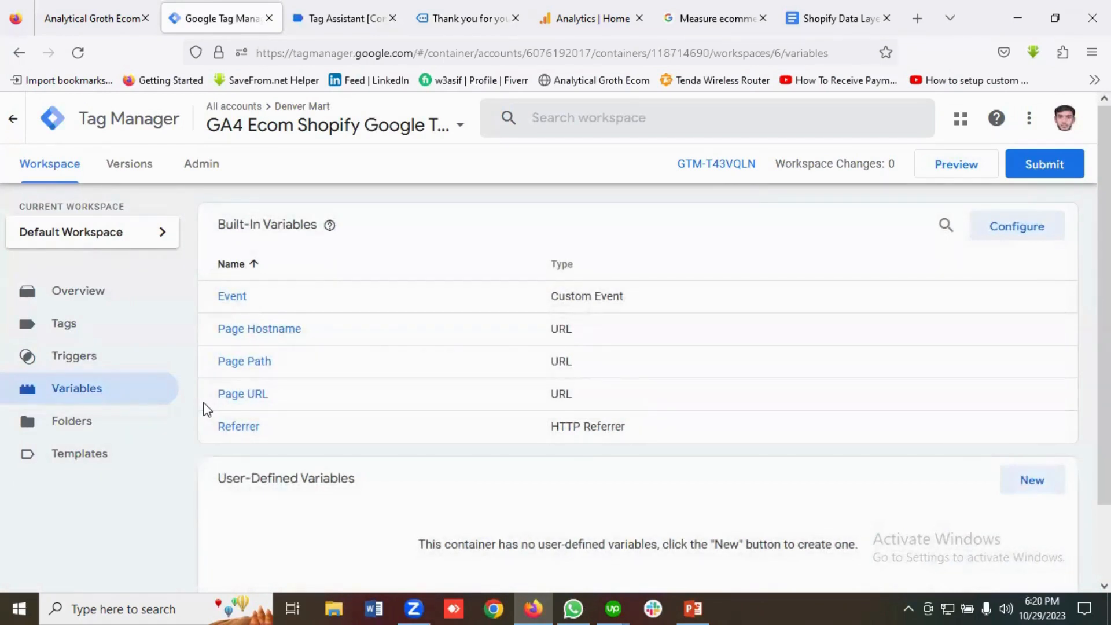
Bring up the GA4 Measure ecommerce guide at its view_item dataLayer.push example.
{"action": "left_click", "coordinate": [573, 15]}
{"action": "left_click", "coordinate": [724, 11]}
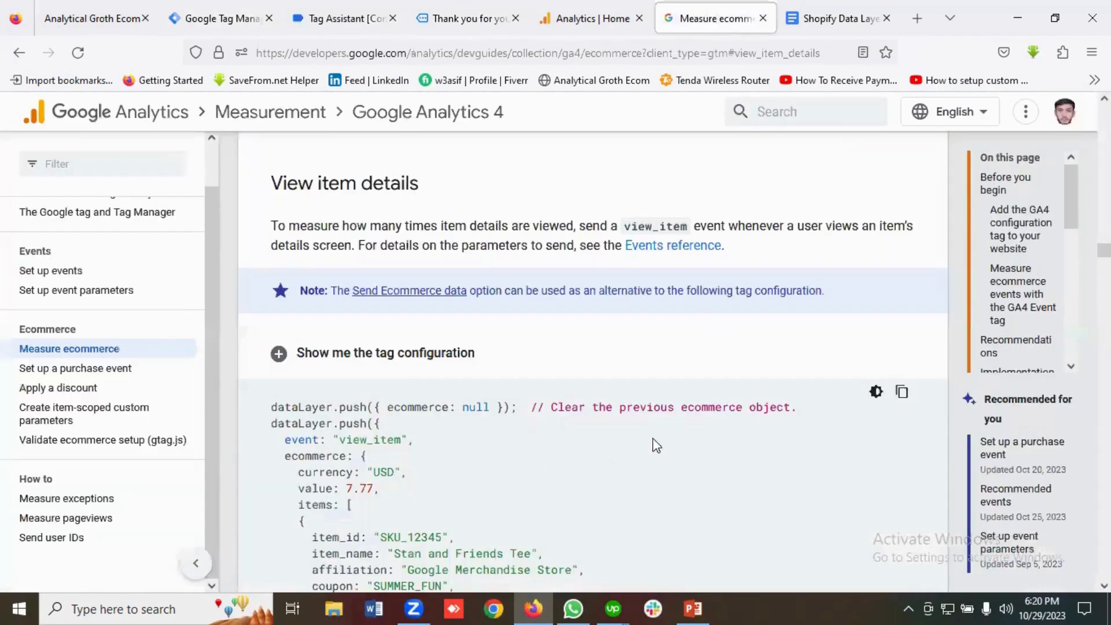
{"action": "scroll", "coordinate": [605, 442], "scroll_direction": "up", "scroll_amount": 3}
{"action": "scroll", "coordinate": [605, 441], "scroll_direction": "down", "scroll_amount": 4}
Scroll through the guide's view_item example with currency USD and value 7.77.
{"action": "scroll", "coordinate": [605, 435], "scroll_direction": "down", "scroll_amount": 2}
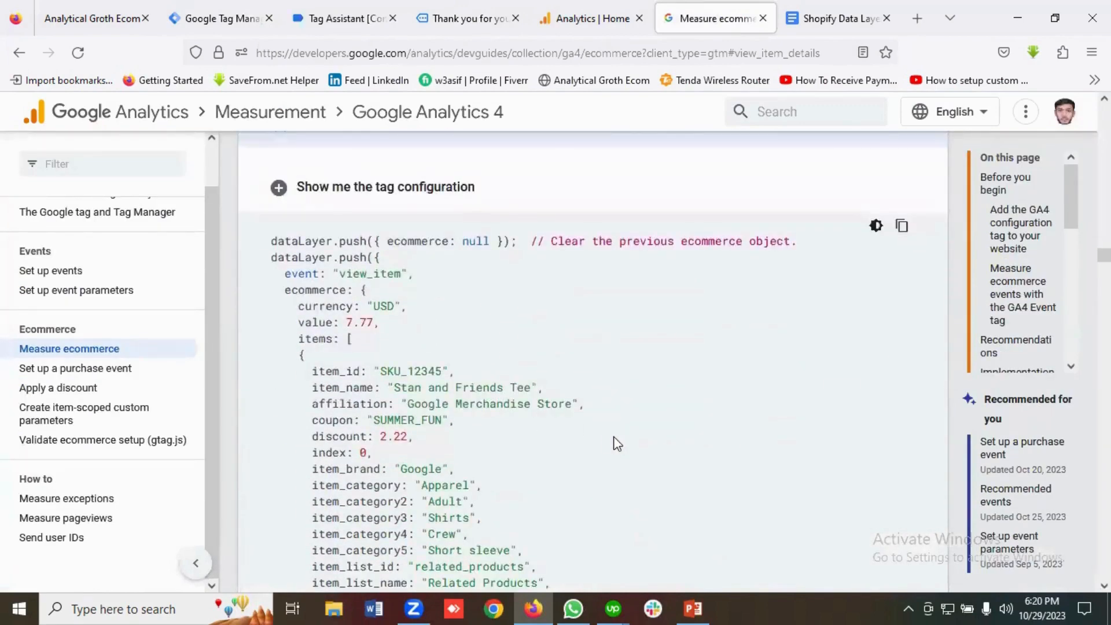
{"action": "scroll", "coordinate": [608, 436], "scroll_direction": "down", "scroll_amount": 4}
{"action": "scroll", "coordinate": [616, 436], "scroll_direction": "up", "scroll_amount": 10}
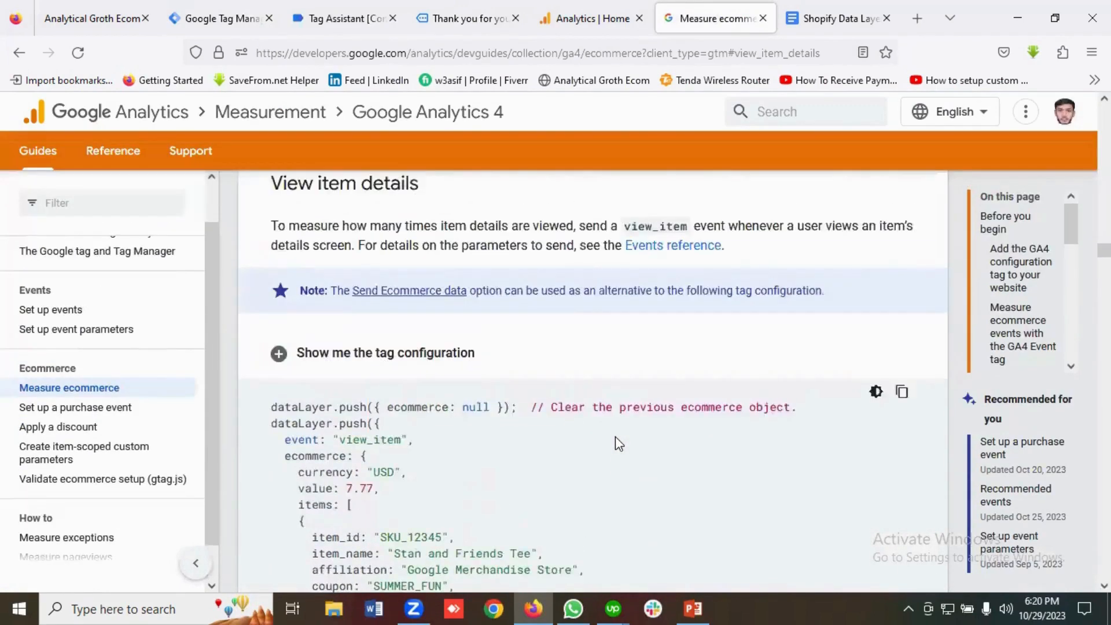
{"action": "scroll", "coordinate": [615, 436], "scroll_direction": "down", "scroll_amount": 6}
{"action": "scroll", "coordinate": [616, 436], "scroll_direction": "up", "scroll_amount": 4}
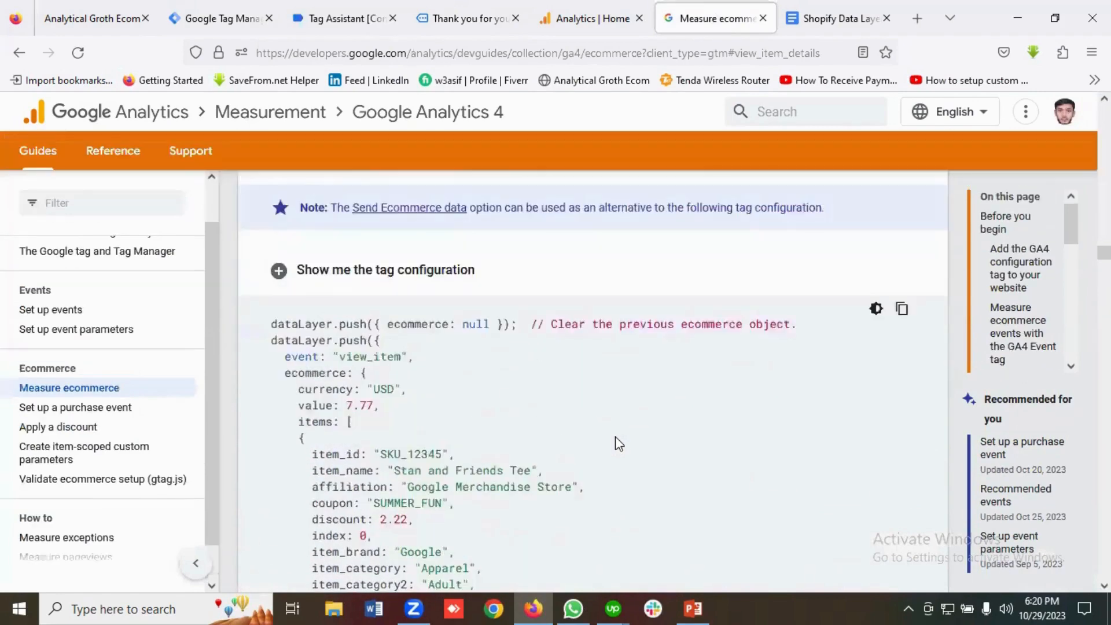
{"action": "scroll", "coordinate": [616, 436], "scroll_direction": "up", "scroll_amount": 1}
{"action": "scroll", "coordinate": [616, 437], "scroll_direction": "down", "scroll_amount": 3}
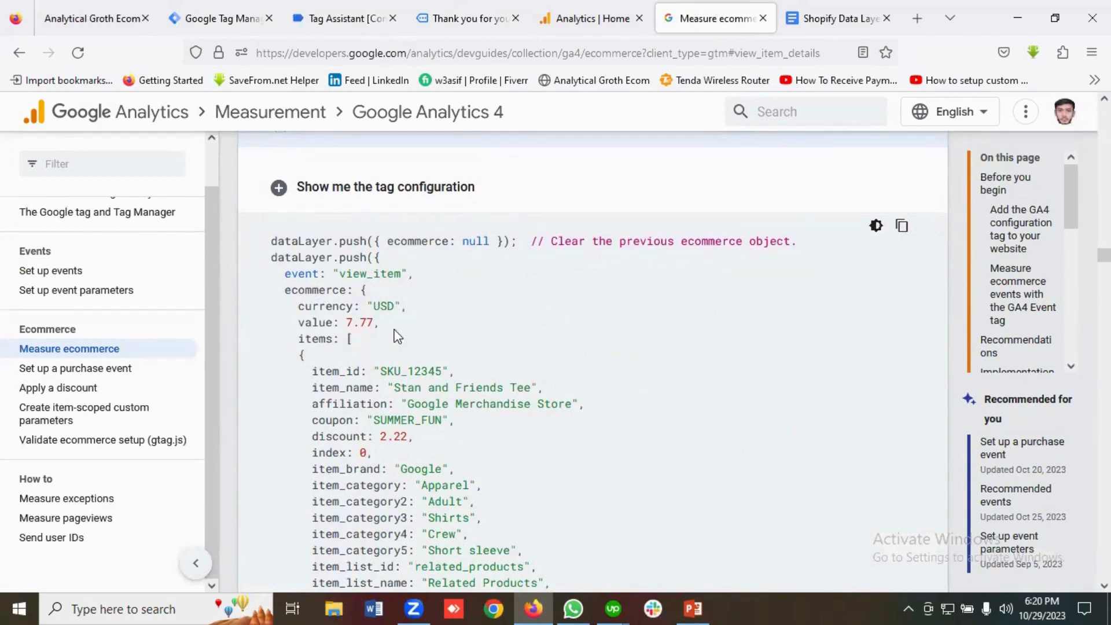
Recheck the purchase event's data layer in Tag Assistant, then return to the ecommerce guide.
{"action": "left_click", "coordinate": [327, 19]}
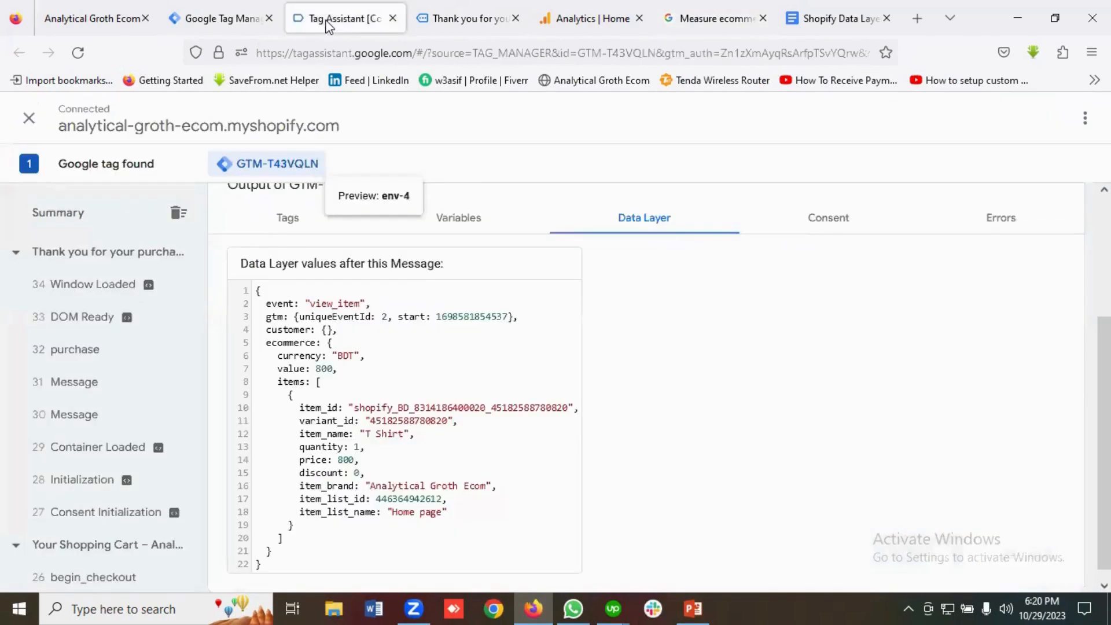
{"action": "left_click", "coordinate": [102, 360]}
{"action": "scroll", "coordinate": [456, 390], "scroll_direction": "down", "scroll_amount": 4}
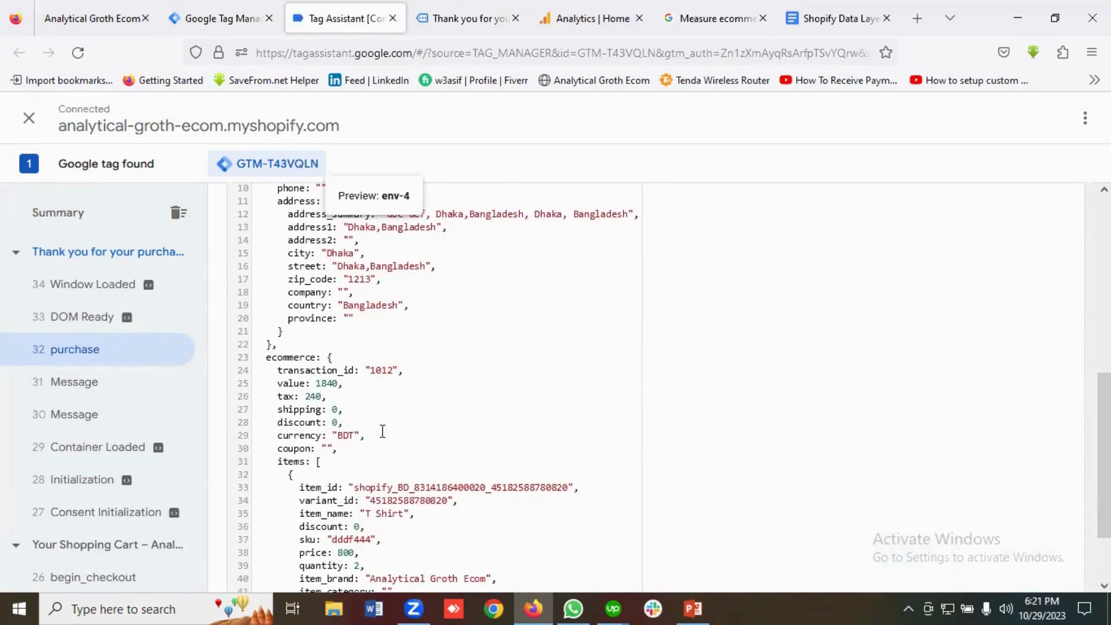
{"action": "left_click", "coordinate": [712, 18]}
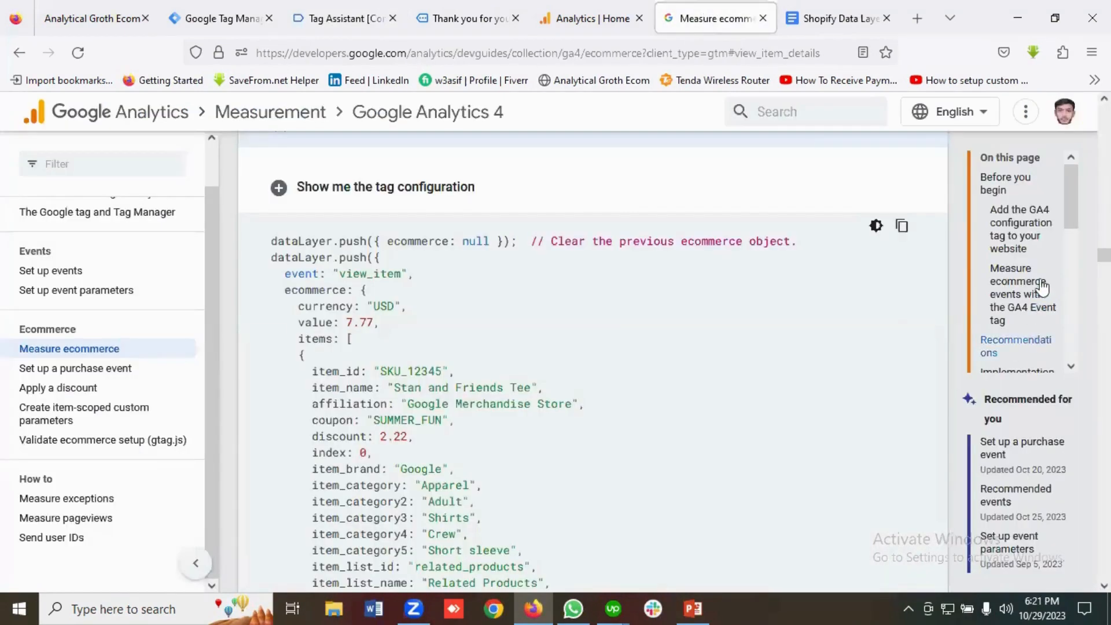
{"action": "scroll", "coordinate": [1042, 278], "scroll_direction": "up", "scroll_amount": 2}
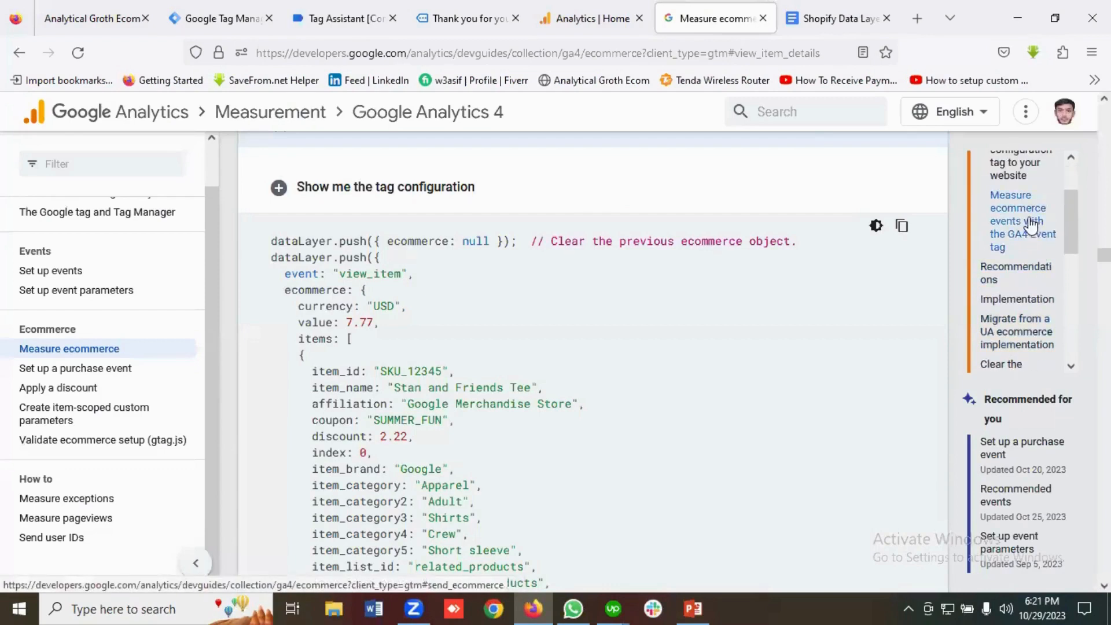
{"action": "scroll", "coordinate": [1040, 258], "scroll_direction": "down", "scroll_amount": 4}
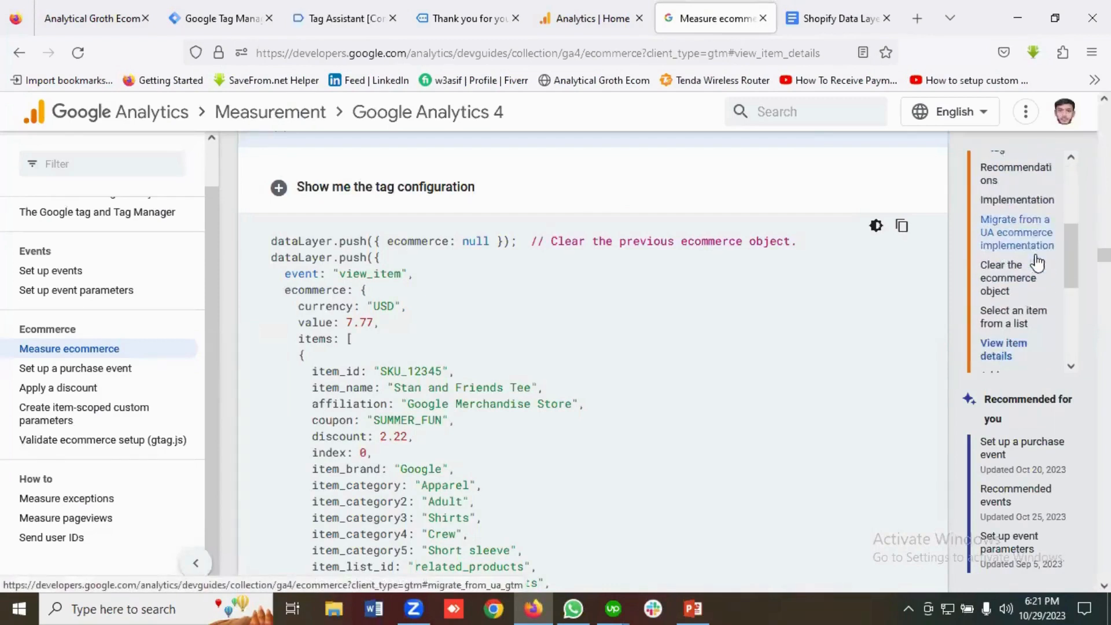
{"action": "scroll", "coordinate": [1040, 272], "scroll_direction": "down", "scroll_amount": 4}
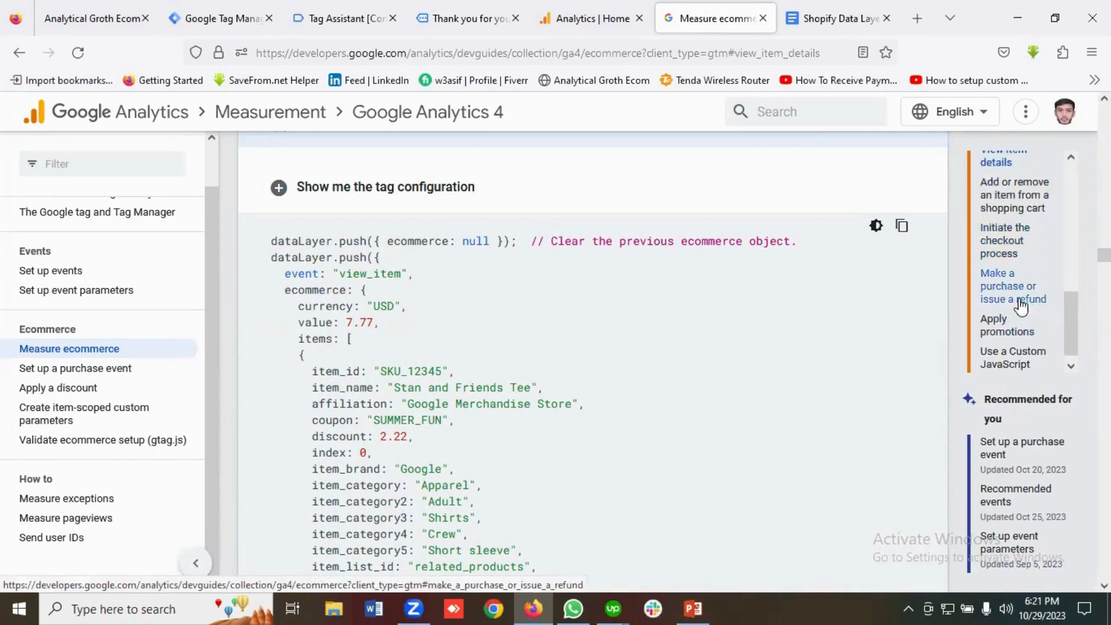
Compare the guide's purchase dataLayer sample with the store's captured purchase event in Tag Assistant.
{"action": "left_click", "coordinate": [1022, 306]}
{"action": "scroll", "coordinate": [560, 397], "scroll_direction": "down", "scroll_amount": 3}
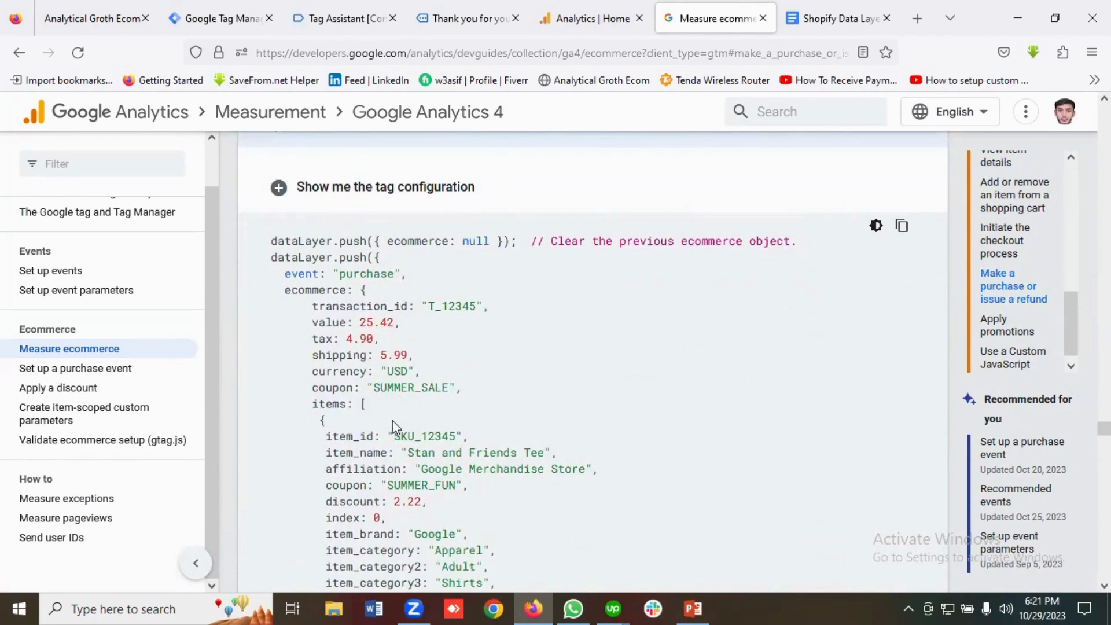
{"action": "left_click", "coordinate": [353, 20]}
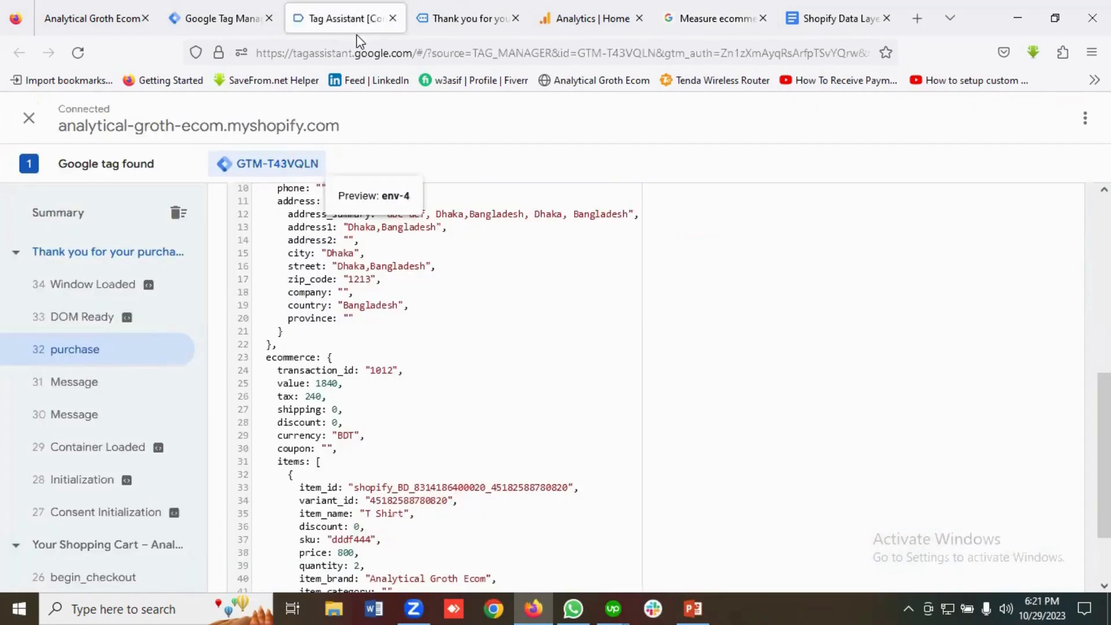
{"action": "scroll", "coordinate": [367, 355], "scroll_direction": "down", "scroll_amount": 2}
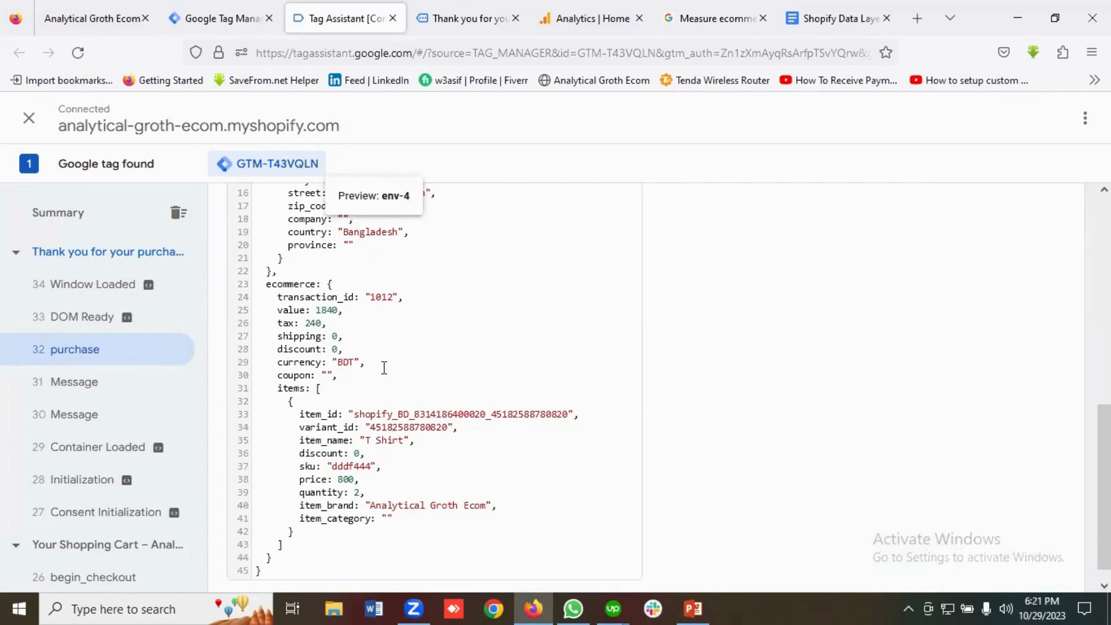
{"action": "scroll", "coordinate": [384, 367], "scroll_direction": "up", "scroll_amount": 2}
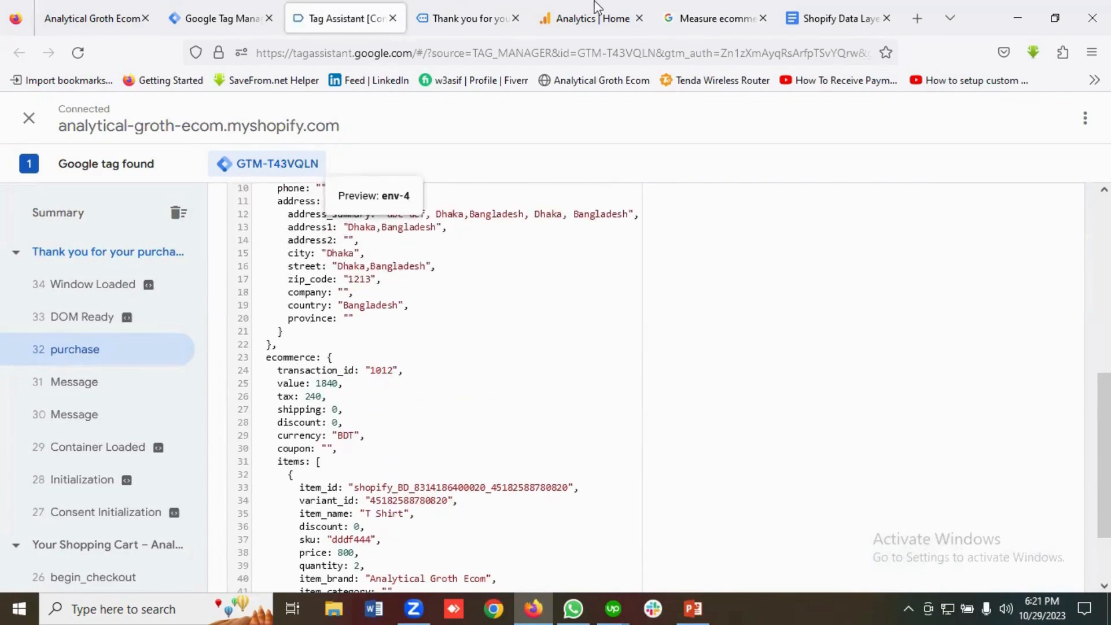
{"action": "key", "text": "ctrl+Tab"}
{"action": "key", "text": "ctrl+Tab"}
{"action": "key", "text": "ctrl+Tab"}
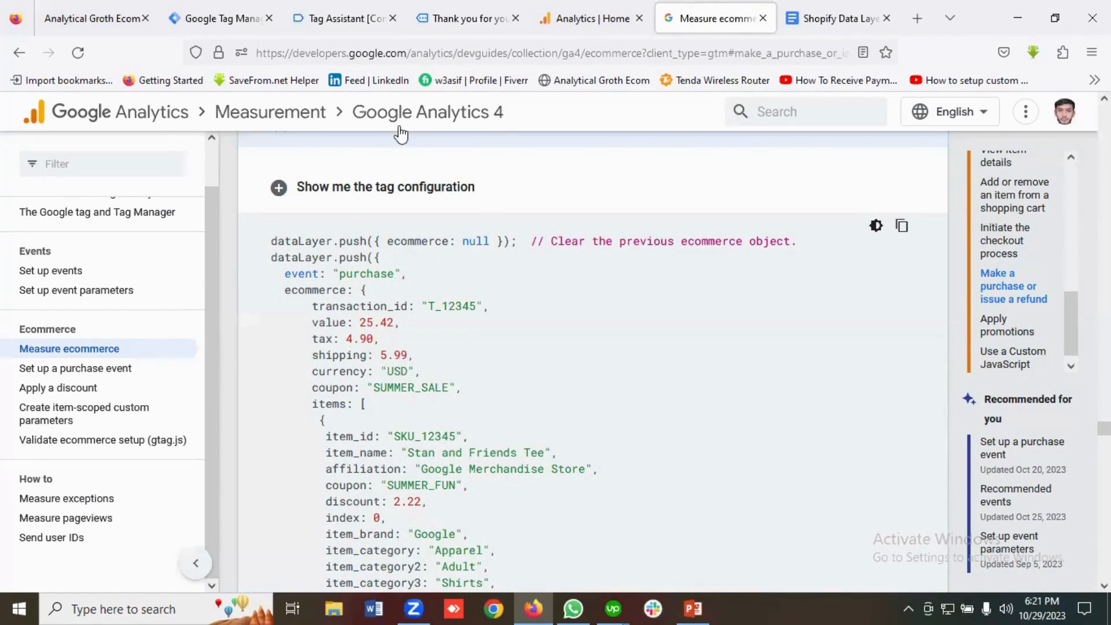
{"action": "left_click", "coordinate": [219, 11]}
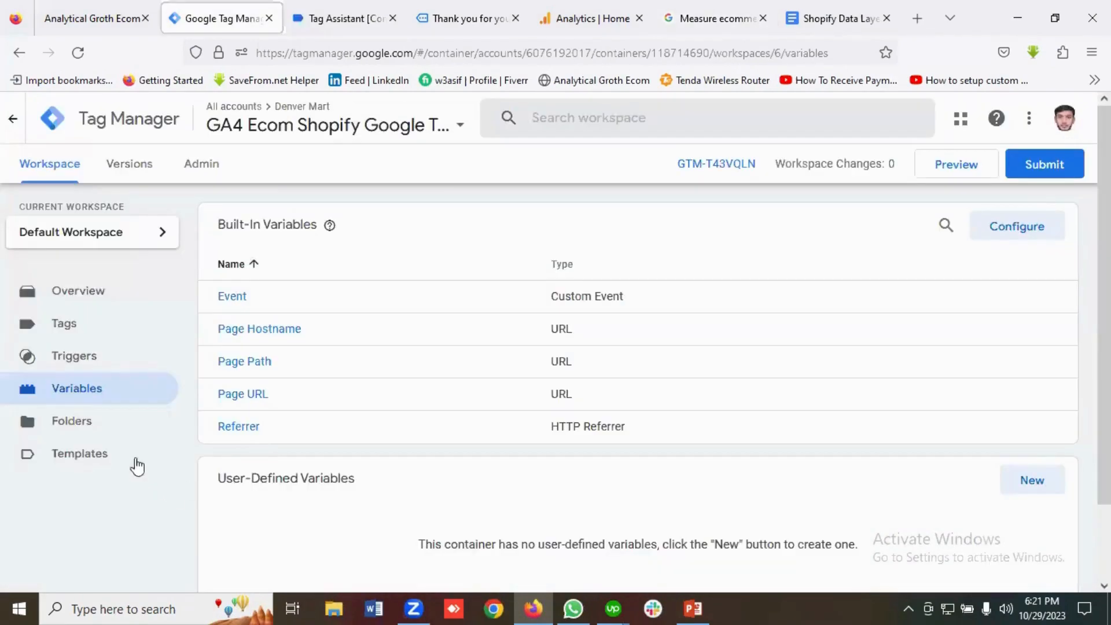
Go to the guide's View item details section and expand its tag configuration.
{"action": "left_click", "coordinate": [601, 3]}
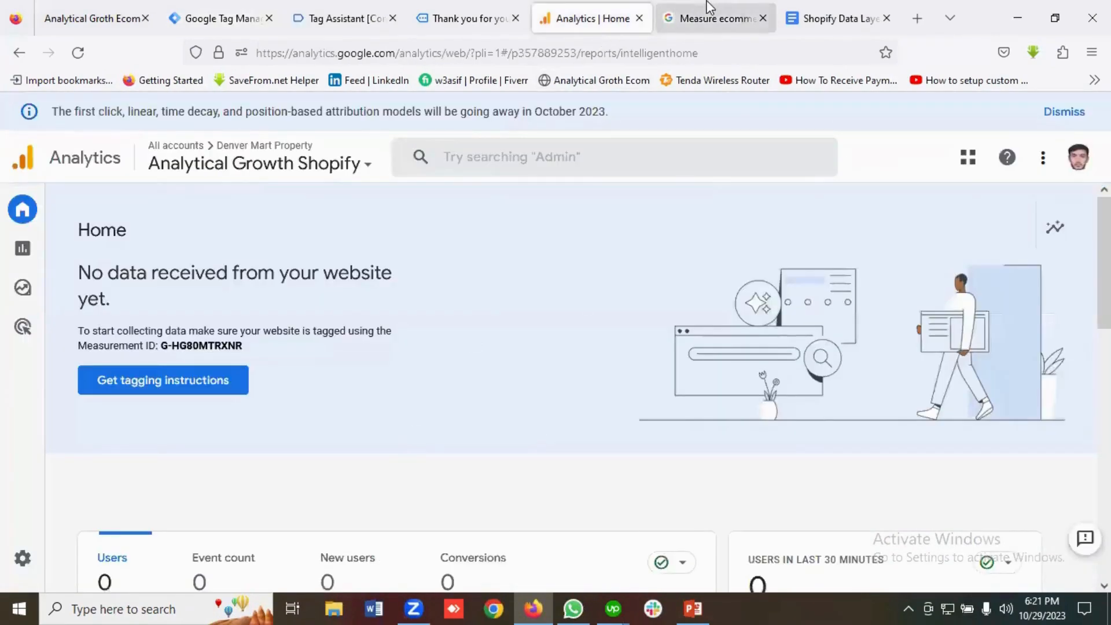
{"action": "left_click", "coordinate": [710, 9]}
{"action": "scroll", "coordinate": [477, 394], "scroll_direction": "up", "scroll_amount": 2}
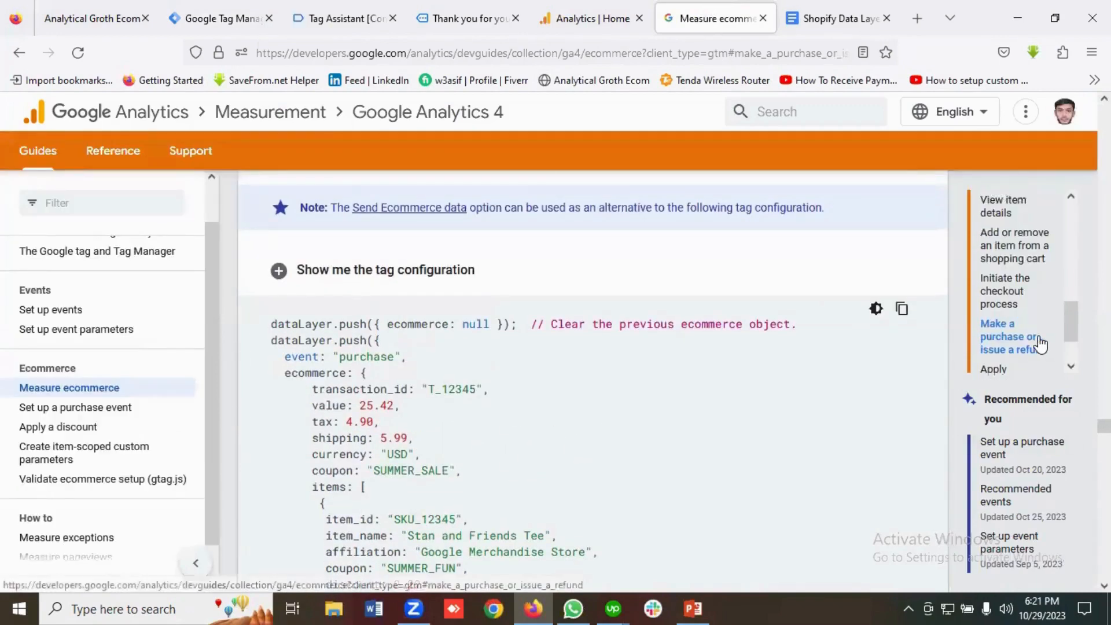
{"action": "scroll", "coordinate": [1040, 344], "scroll_direction": "up", "scroll_amount": 3}
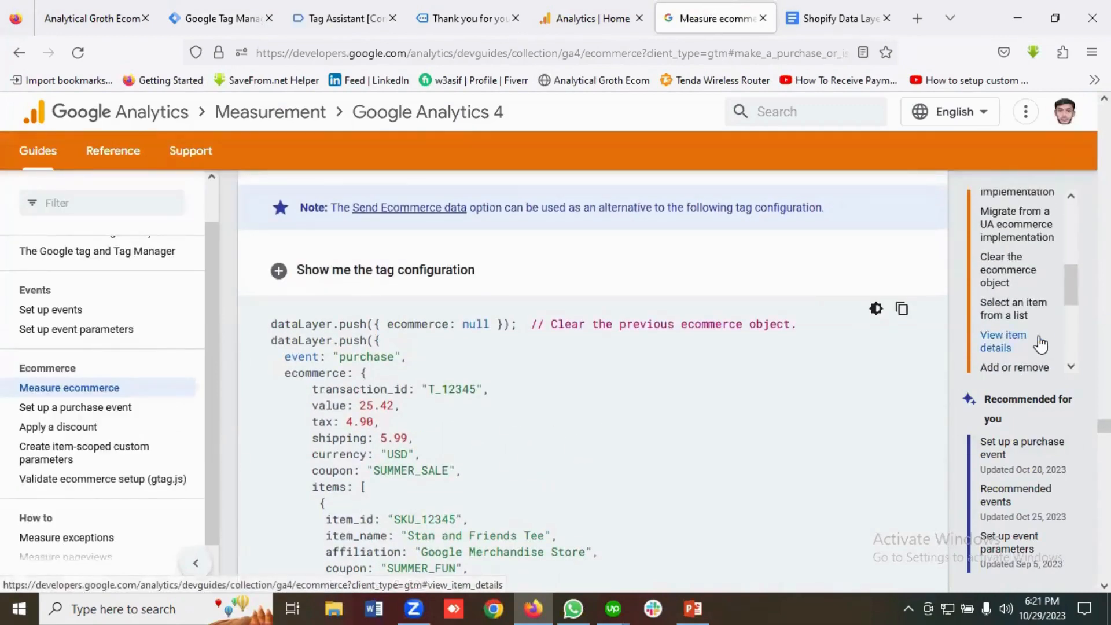
{"action": "left_click", "coordinate": [1010, 342]}
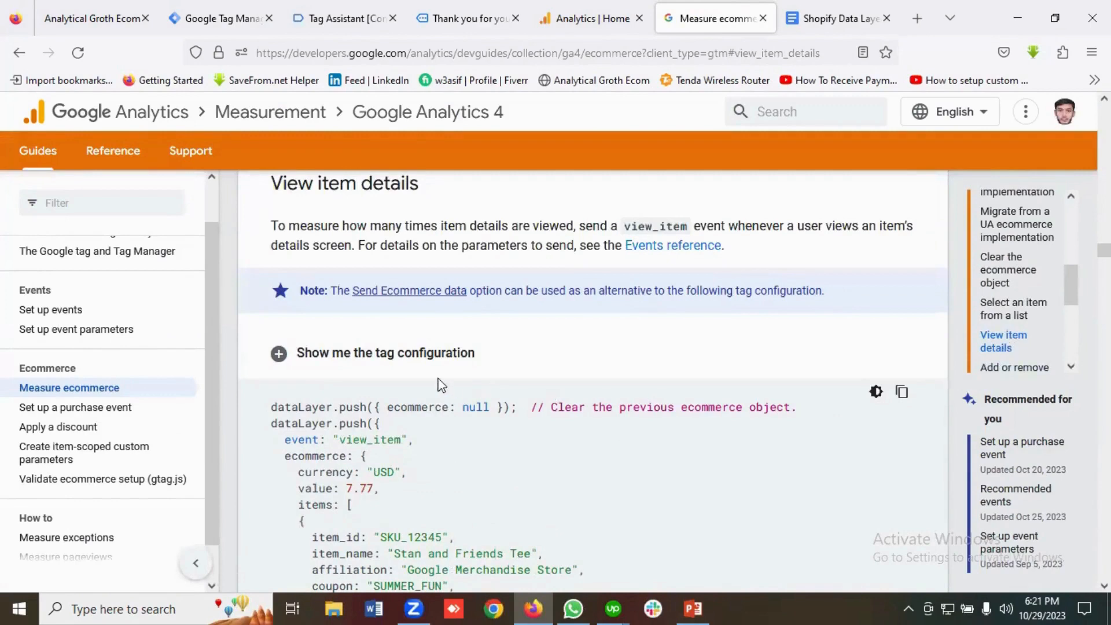
{"action": "left_click", "coordinate": [413, 355]}
{"action": "scroll", "coordinate": [492, 385], "scroll_direction": "down", "scroll_amount": 4}
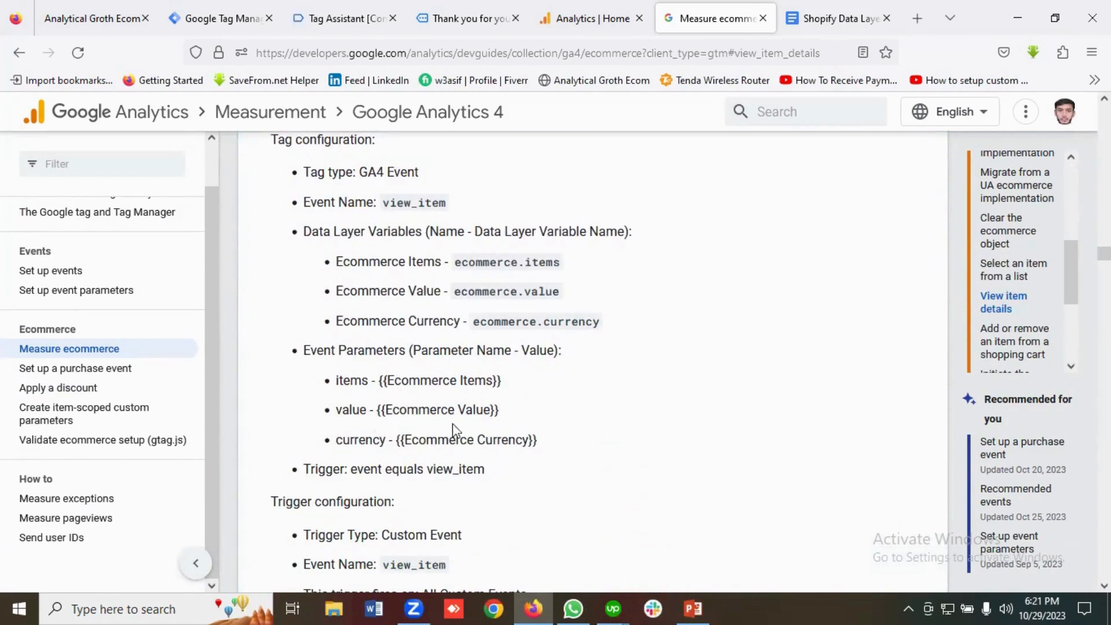
Highlight the three view_item event parameters and three data layer variables, then return to Tag Manager.
{"action": "left_click_drag", "start_coordinate": [555, 450], "coordinate": [327, 398]}
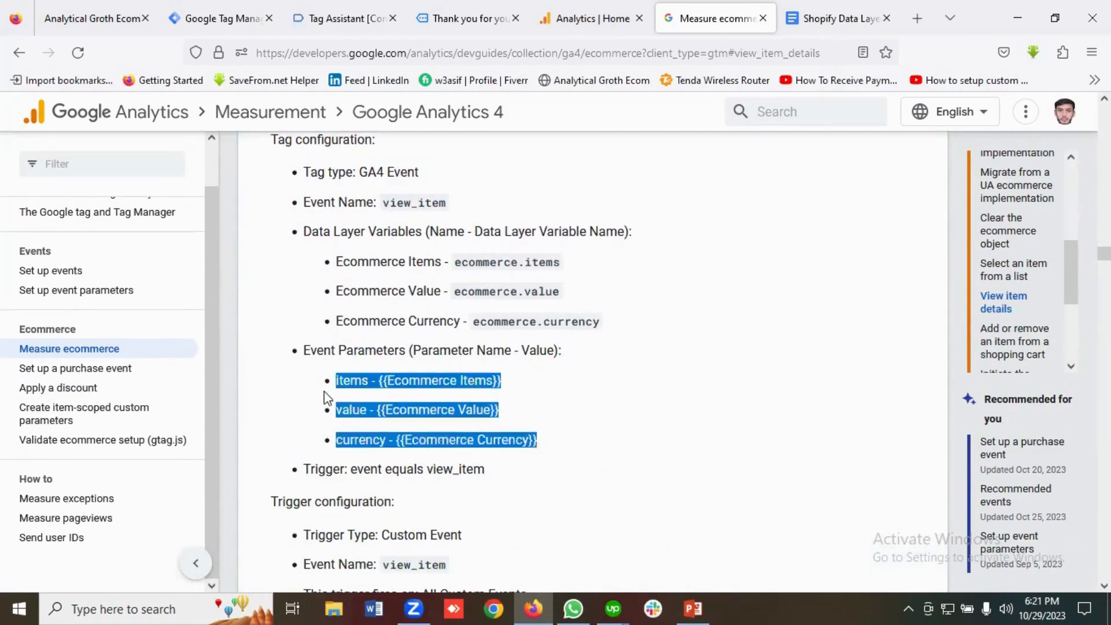
{"action": "left_click", "coordinate": [364, 306]}
{"action": "left_click_drag", "start_coordinate": [645, 319], "coordinate": [328, 269]}
{"action": "left_click", "coordinate": [617, 312]}
{"action": "scroll", "coordinate": [625, 318], "scroll_direction": "up", "scroll_amount": 2}
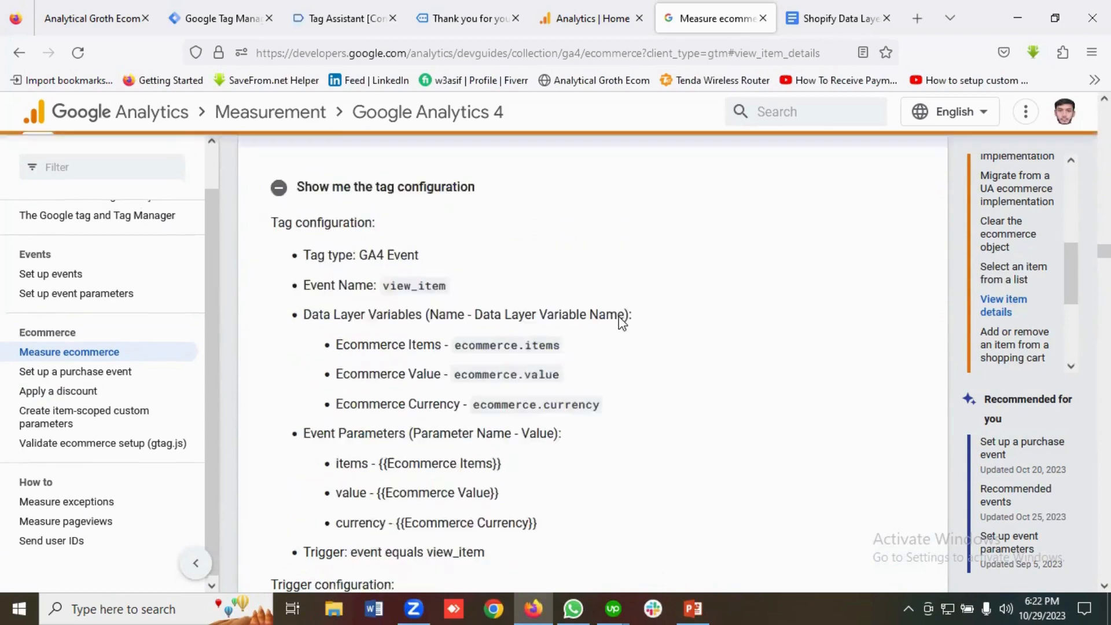
{"action": "left_click", "coordinate": [216, 18]}
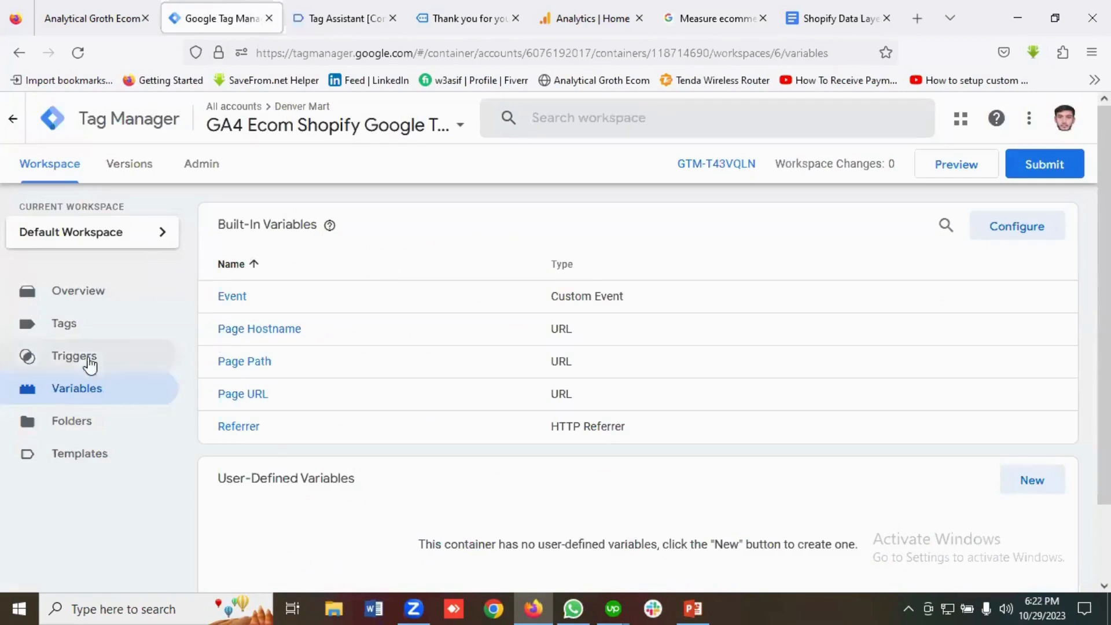
Create a new tag of type Google Analytics > Google Tag, leaving its Tag ID empty for now.
{"action": "left_click", "coordinate": [77, 336]}
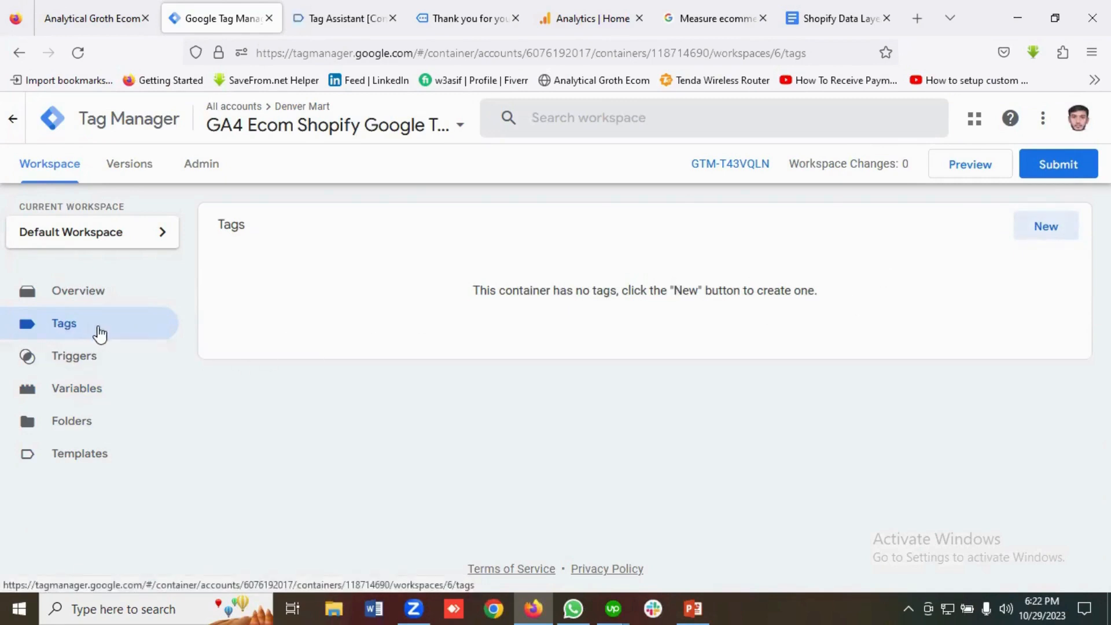
{"action": "left_click", "coordinate": [1059, 240]}
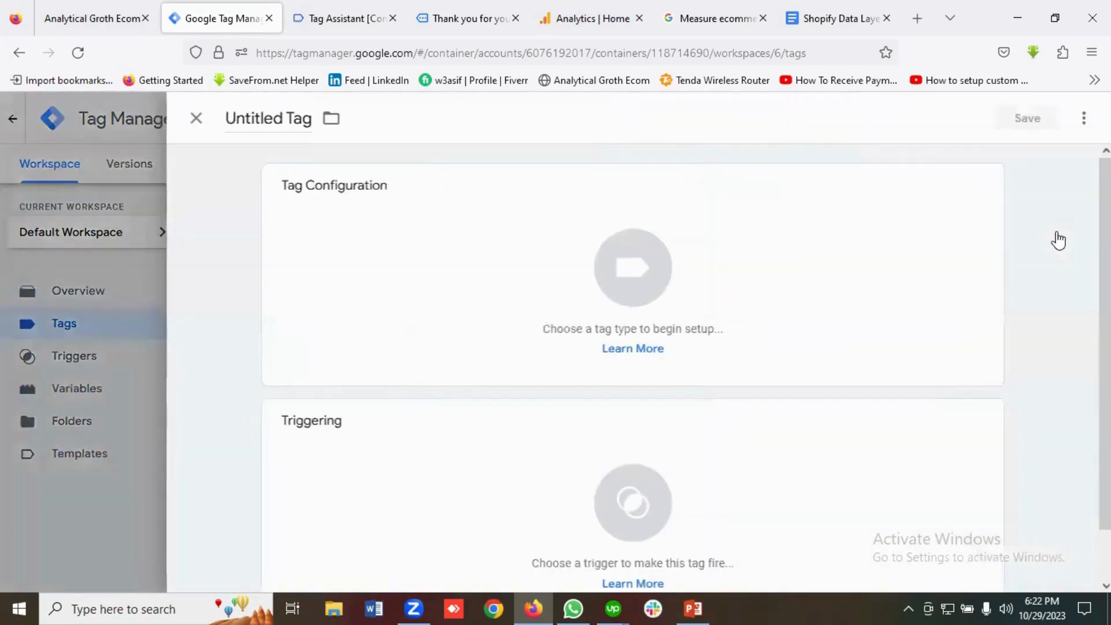
{"action": "left_click", "coordinate": [642, 285]}
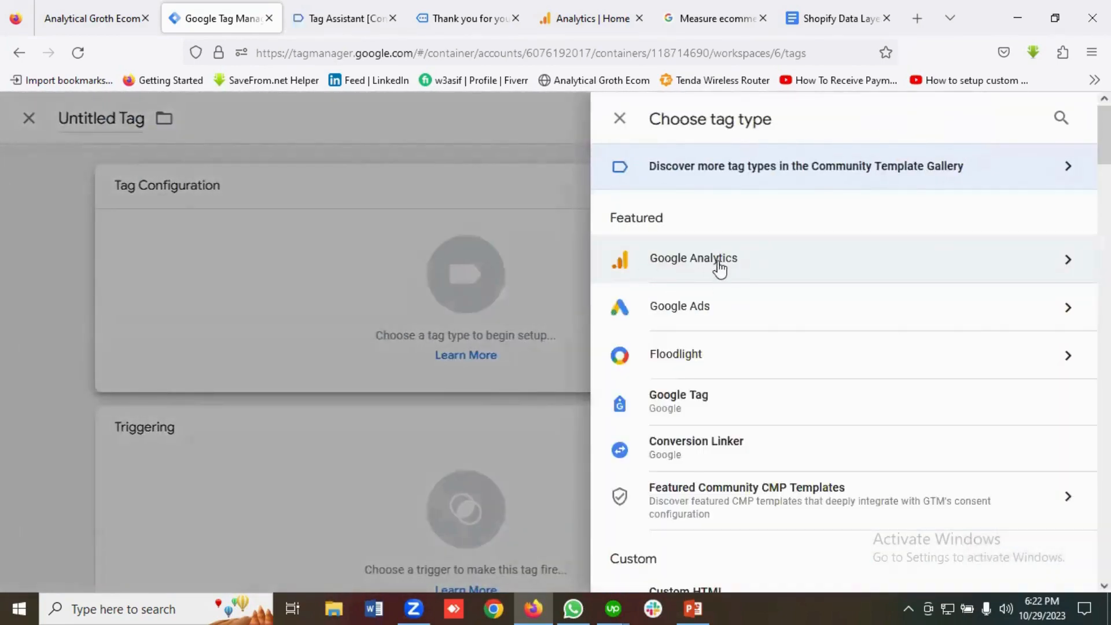
{"action": "left_click", "coordinate": [726, 267]}
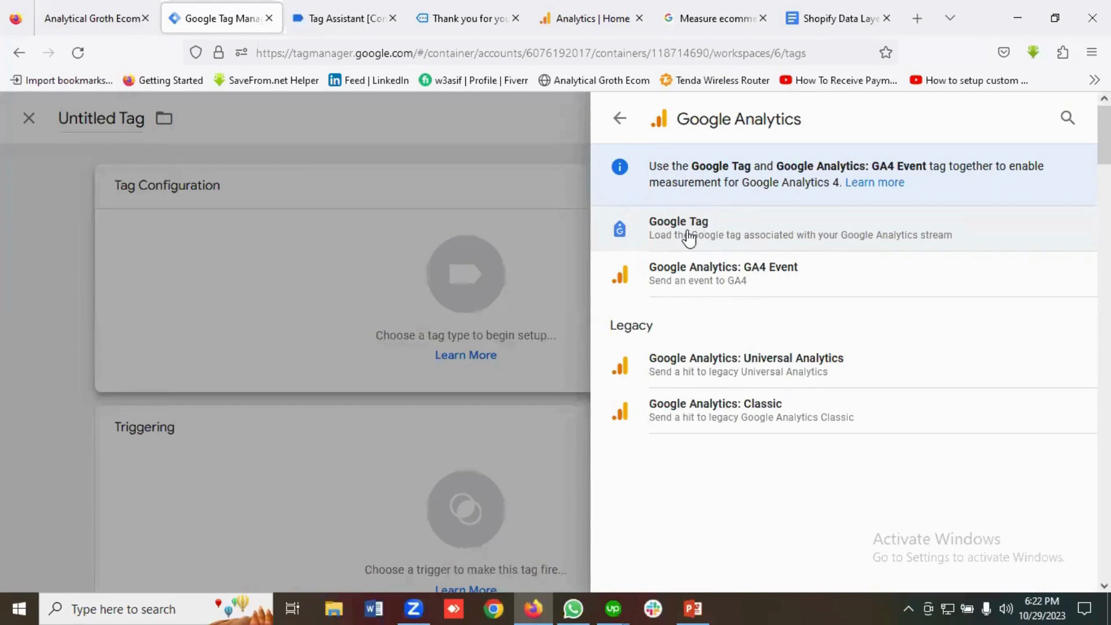
{"action": "left_click", "coordinate": [688, 237]}
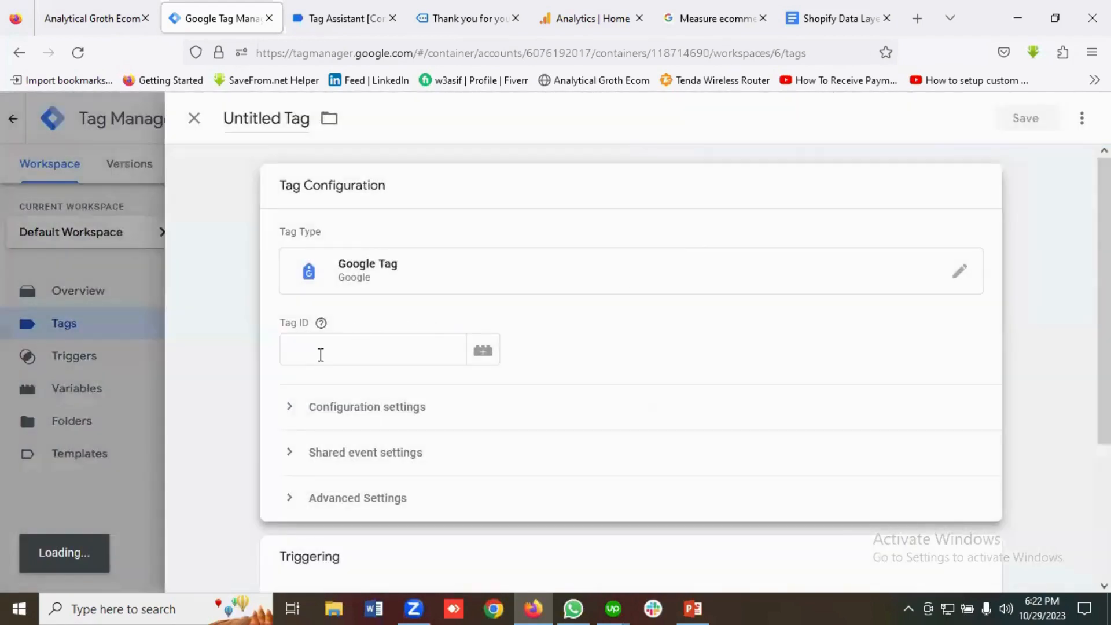
{"action": "left_click", "coordinate": [320, 355]}
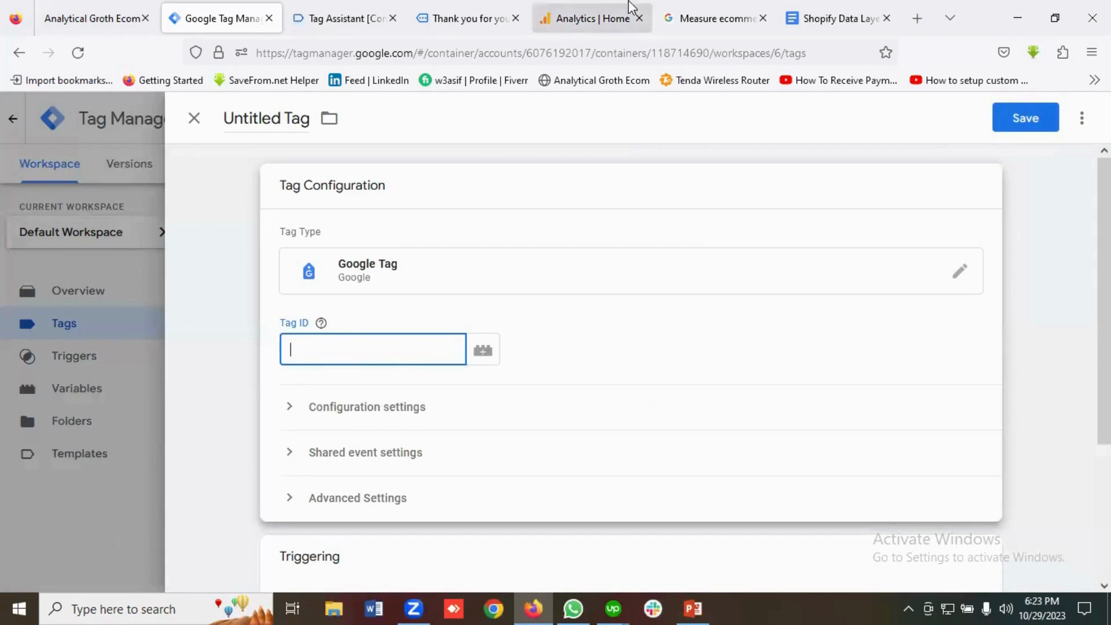
{"action": "left_click", "coordinate": [571, 21]}
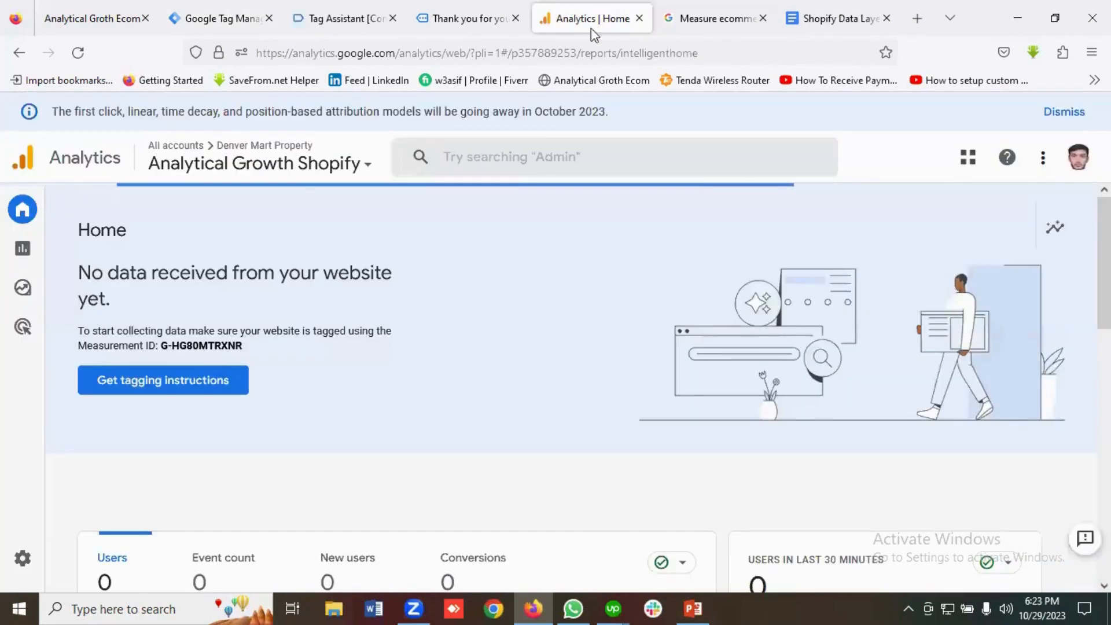
Copy Measurement ID G-HG80MTRXNR from the Denvar Mart web stream under Admin > Data streams.
{"action": "mouse_move", "coordinate": [35, 561]}
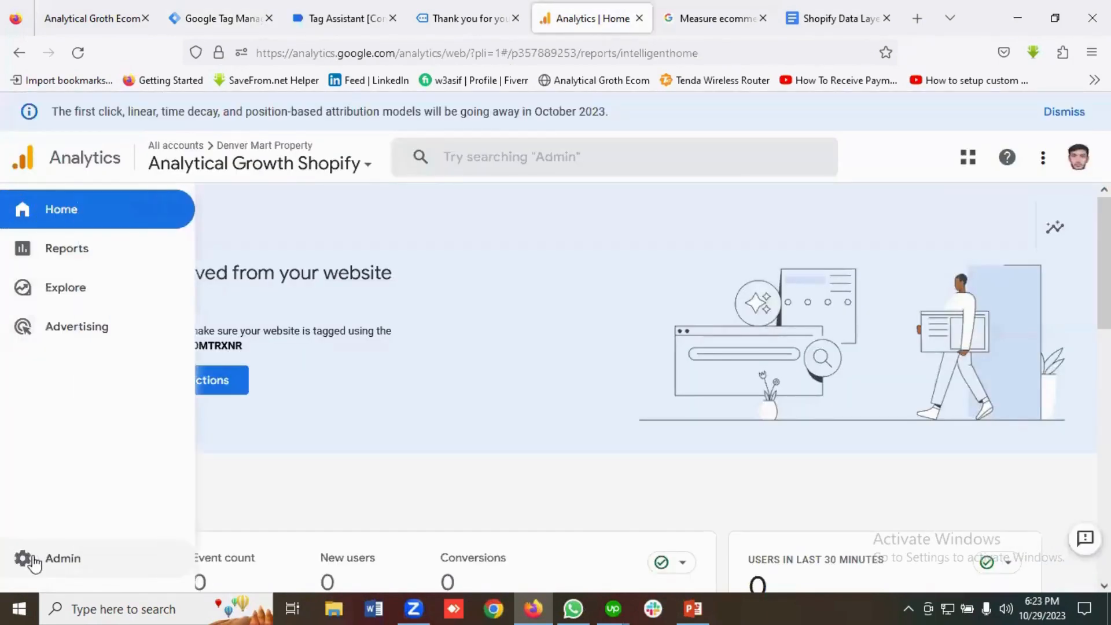
{"action": "left_click", "coordinate": [68, 556]}
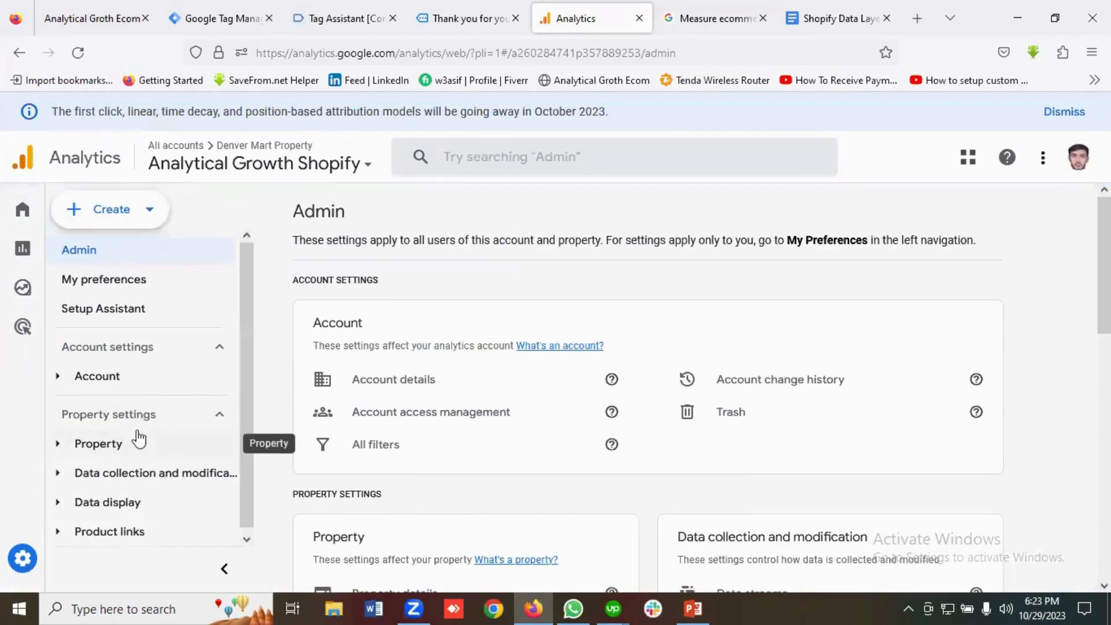
{"action": "left_click", "coordinate": [112, 446]}
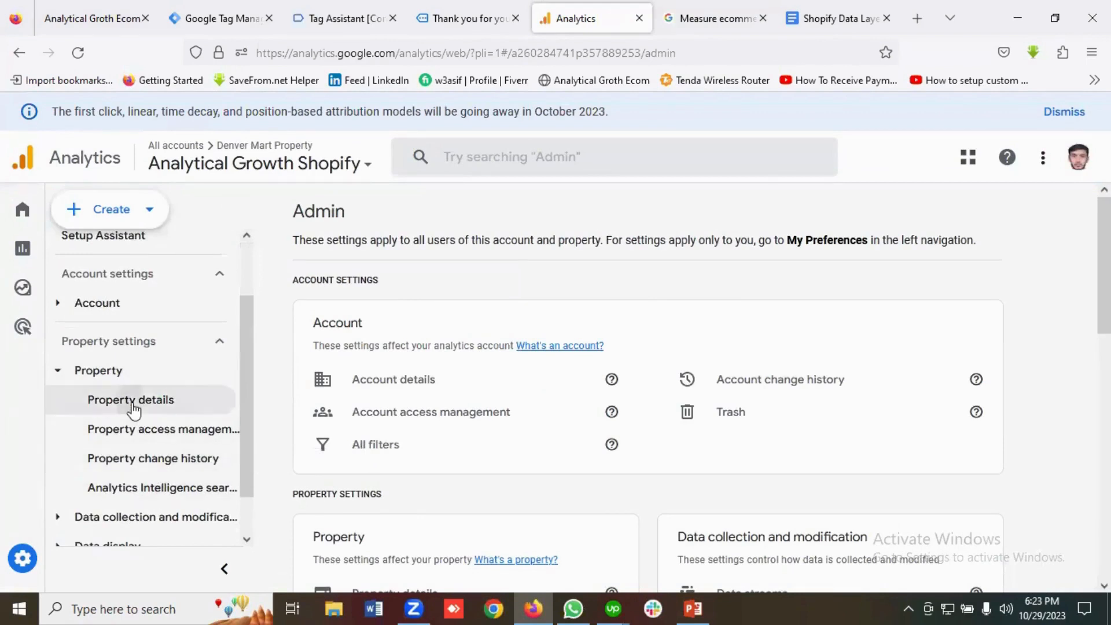
{"action": "left_click", "coordinate": [133, 409]}
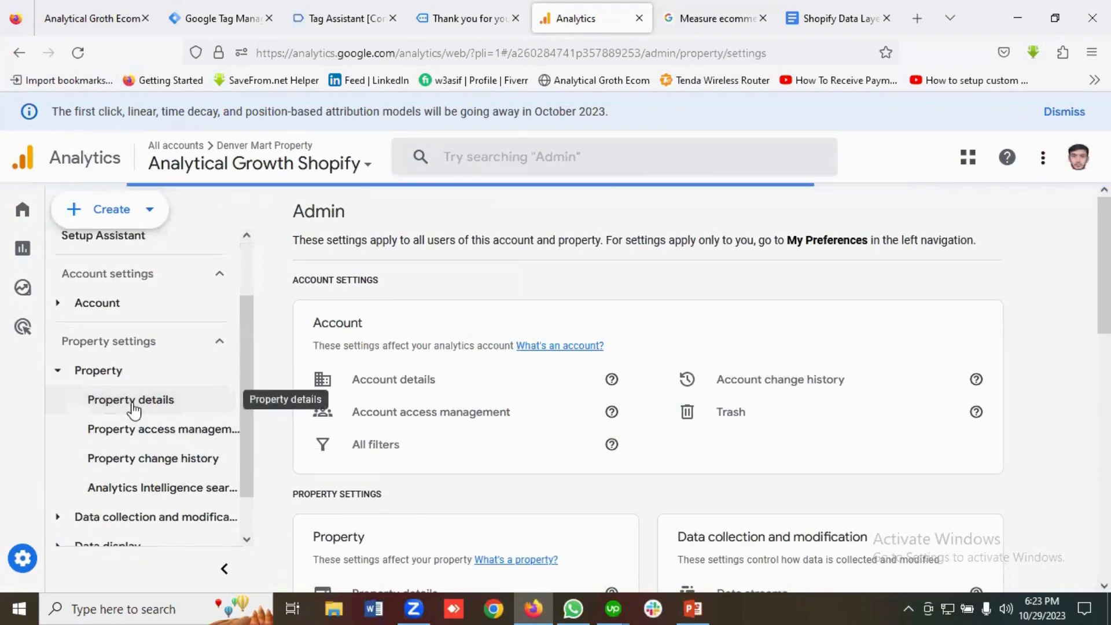
{"action": "scroll", "coordinate": [198, 441], "scroll_direction": "down", "scroll_amount": 1}
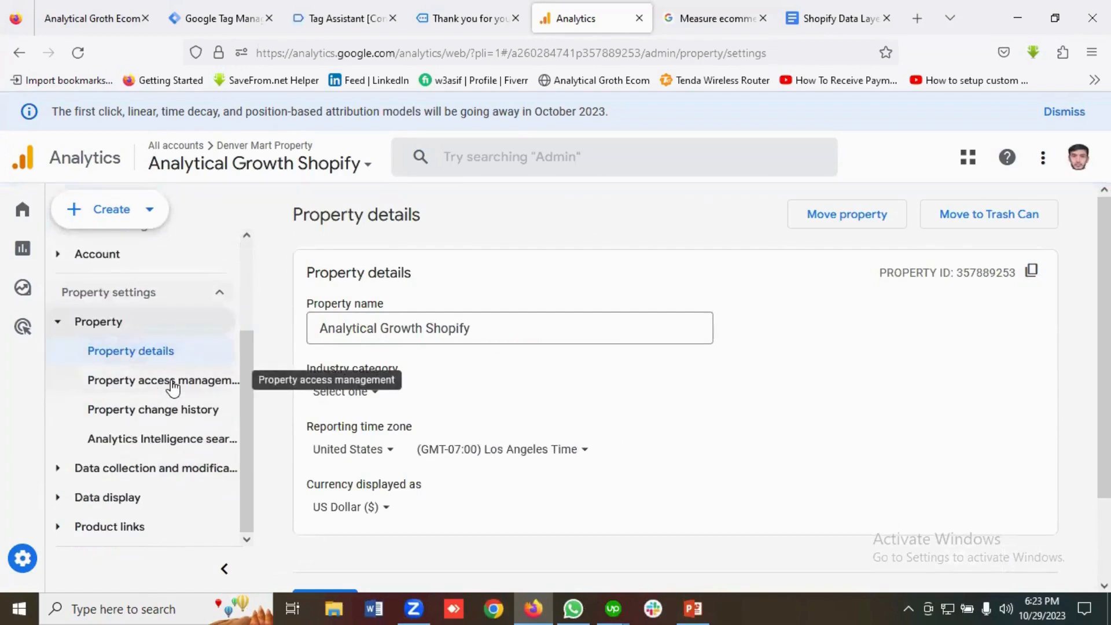
{"action": "left_click", "coordinate": [139, 471]}
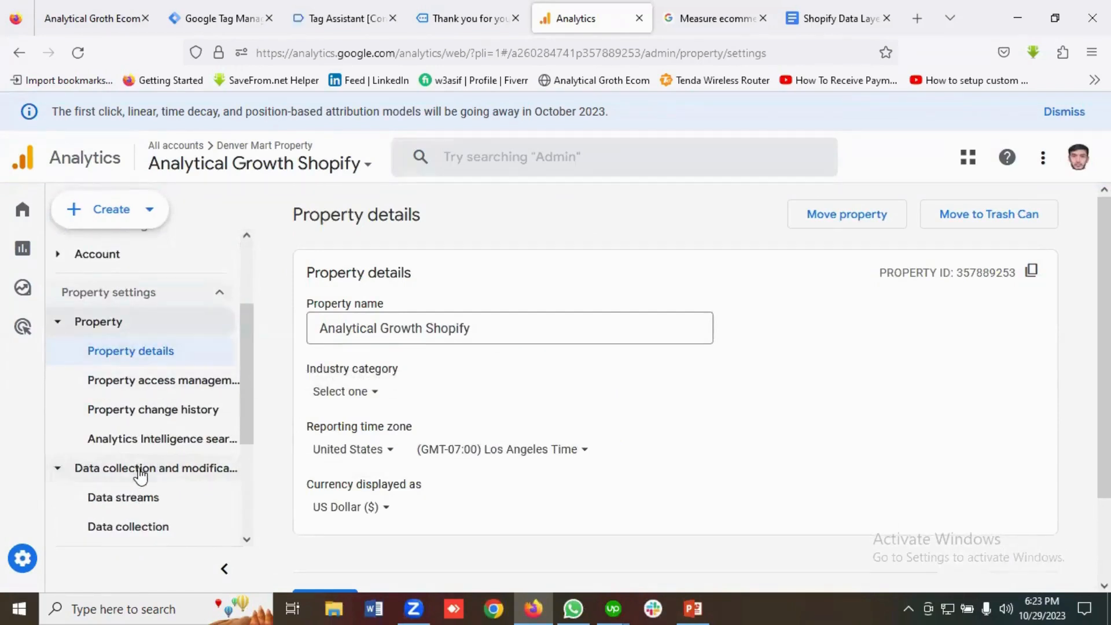
{"action": "scroll", "coordinate": [195, 478], "scroll_direction": "down", "scroll_amount": 2}
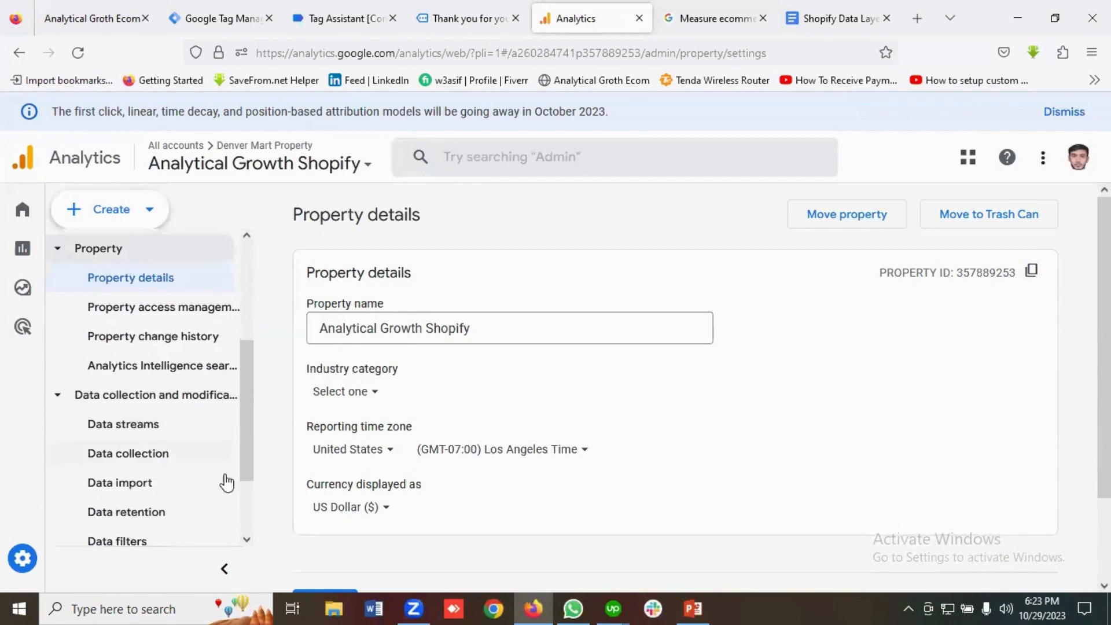
{"action": "left_click", "coordinate": [138, 426]}
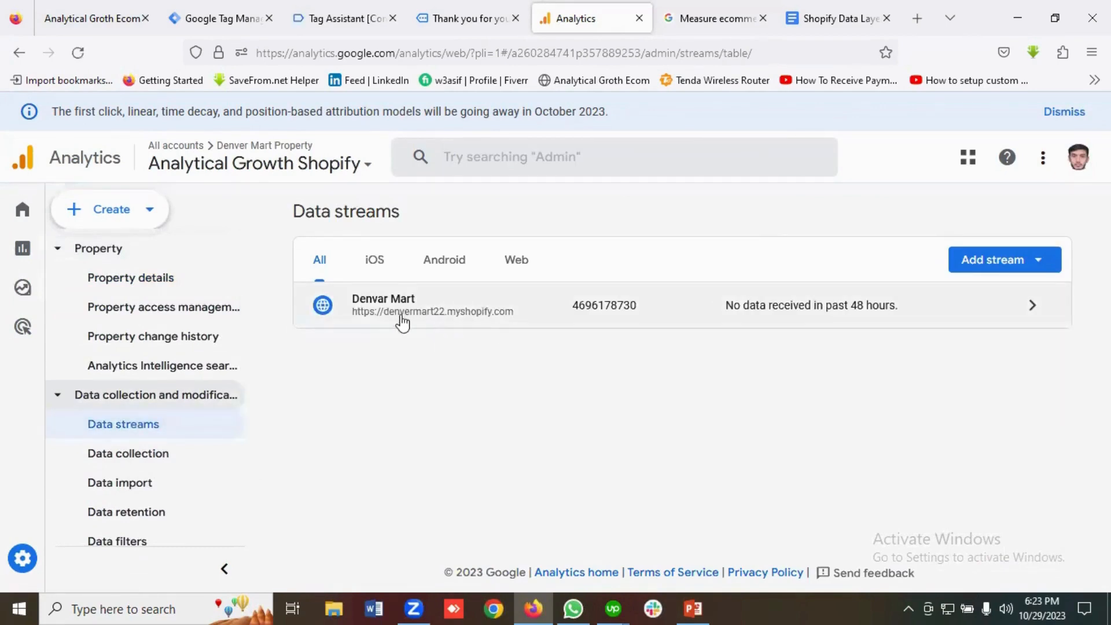
{"action": "left_click", "coordinate": [422, 322]}
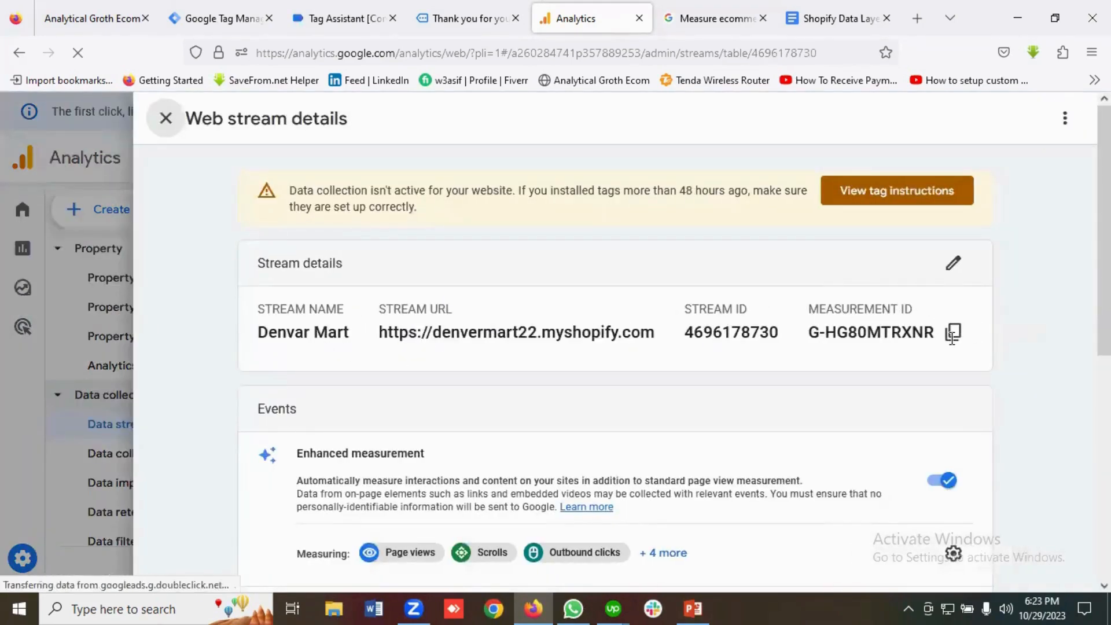
{"action": "left_click", "coordinate": [952, 334]}
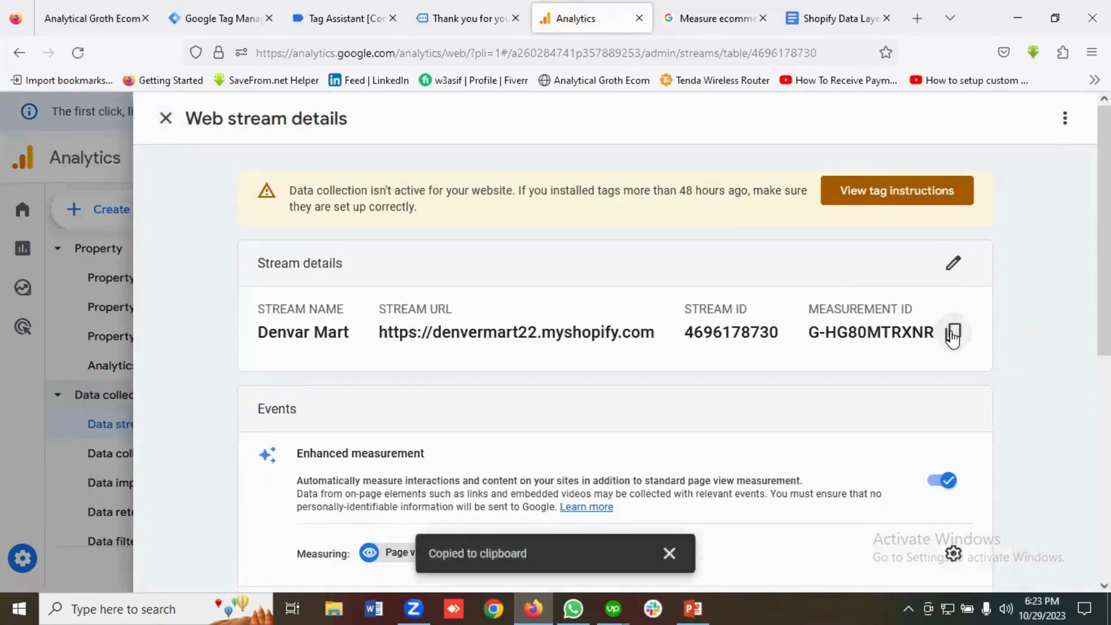
{"action": "left_click", "coordinate": [225, 11]}
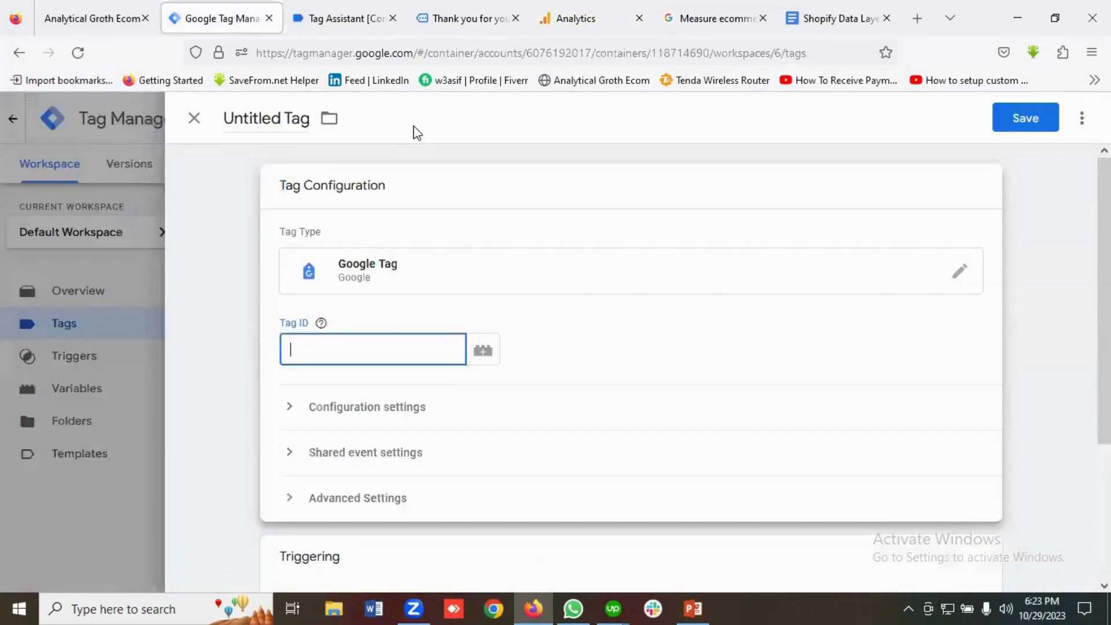
Set the tag's Tag ID to G-HG80MTRXNR and fire it on All Pages.
{"action": "key", "text": "ctrl+v"}
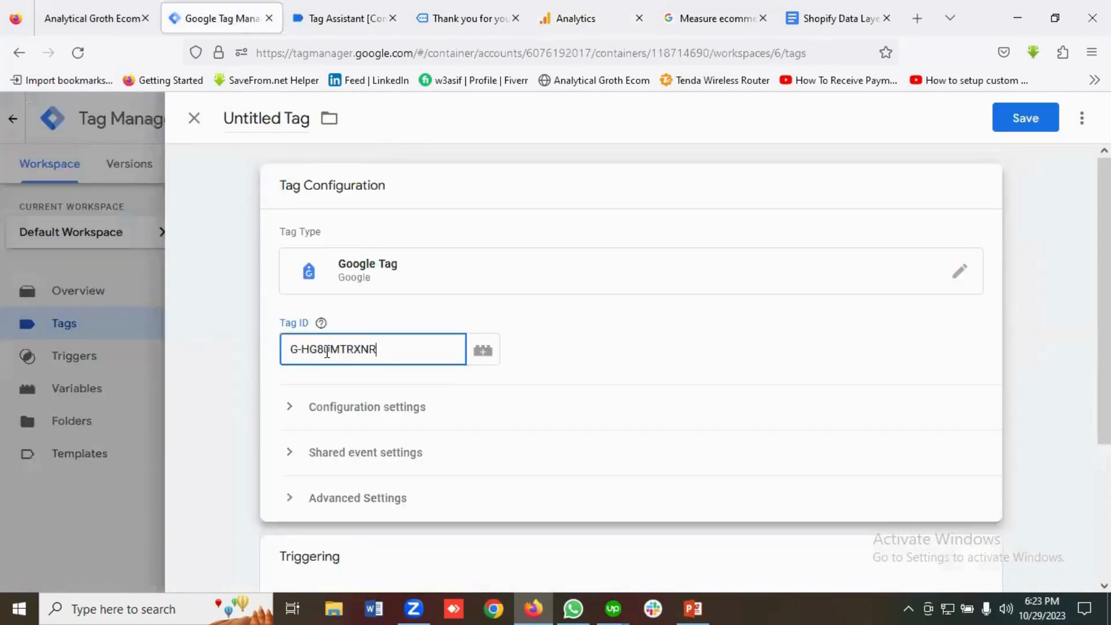
{"action": "left_click", "coordinate": [345, 391]}
{"action": "scroll", "coordinate": [474, 371], "scroll_direction": "down", "scroll_amount": 3}
{"action": "left_click", "coordinate": [640, 463]}
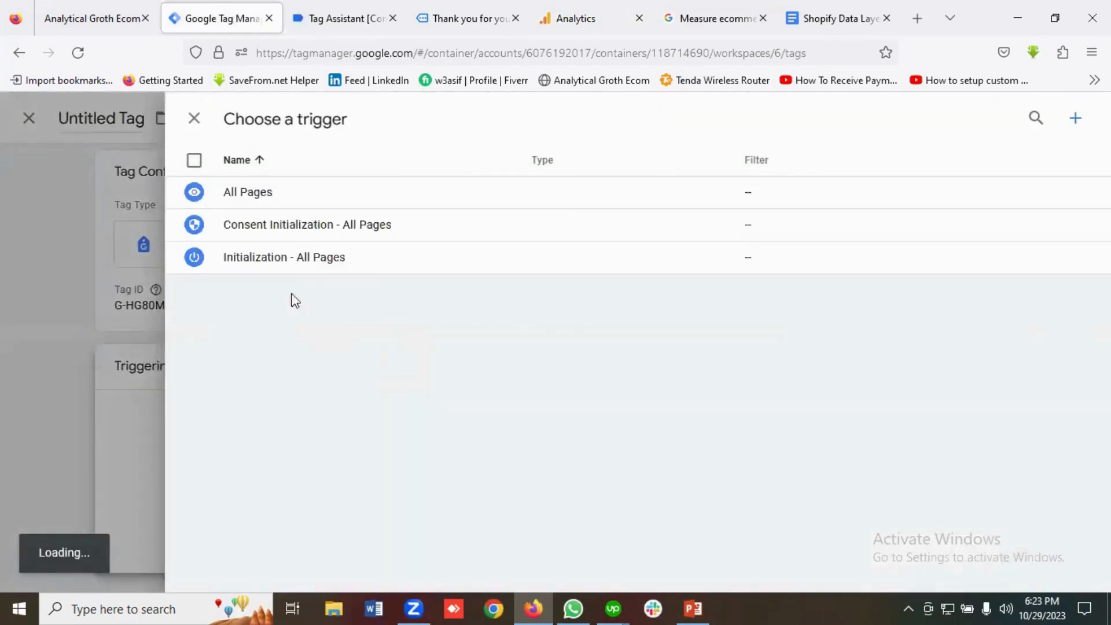
{"action": "left_click", "coordinate": [261, 194]}
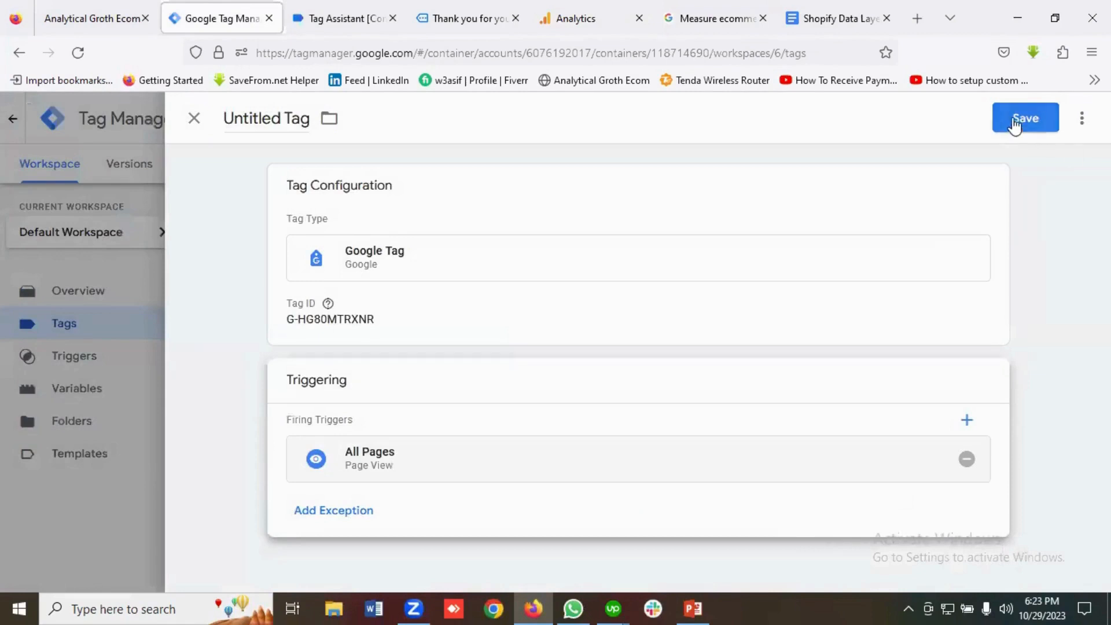
Save the tag as 'Google Tag For GA4' and start Preview mode.
{"action": "left_click", "coordinate": [1014, 123]}
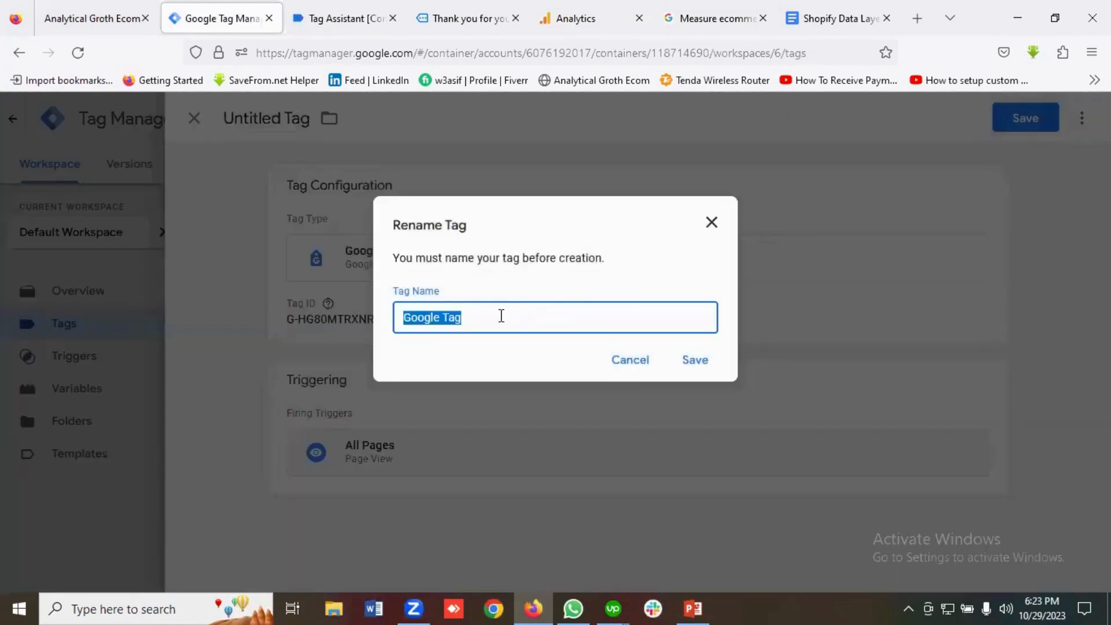
{"action": "left_click", "coordinate": [495, 317]}
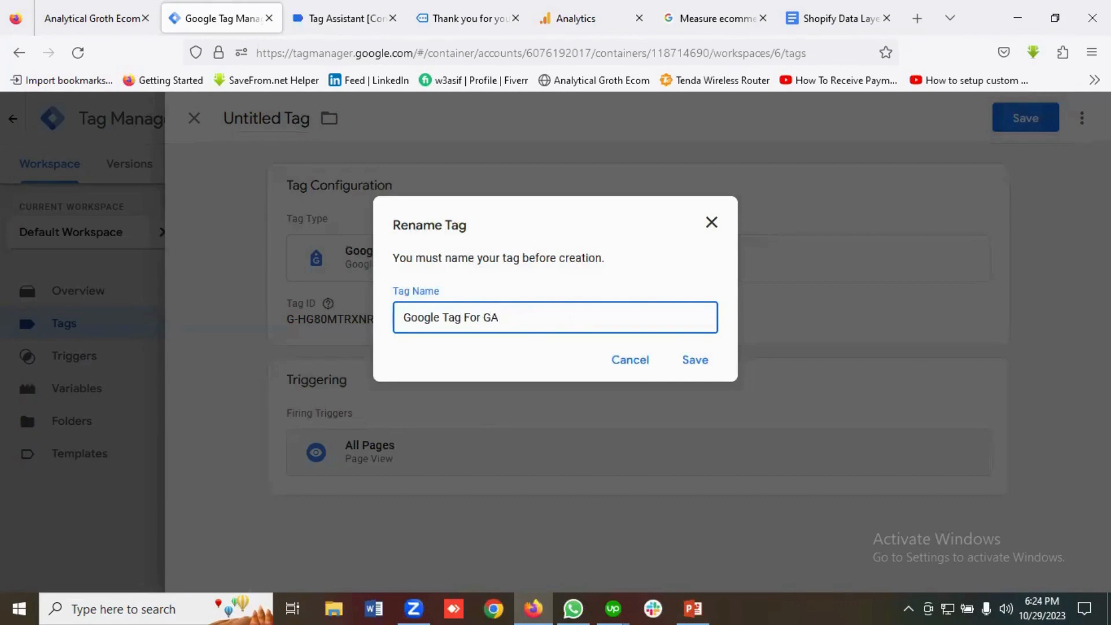
{"action": "left_click", "coordinate": [703, 369]}
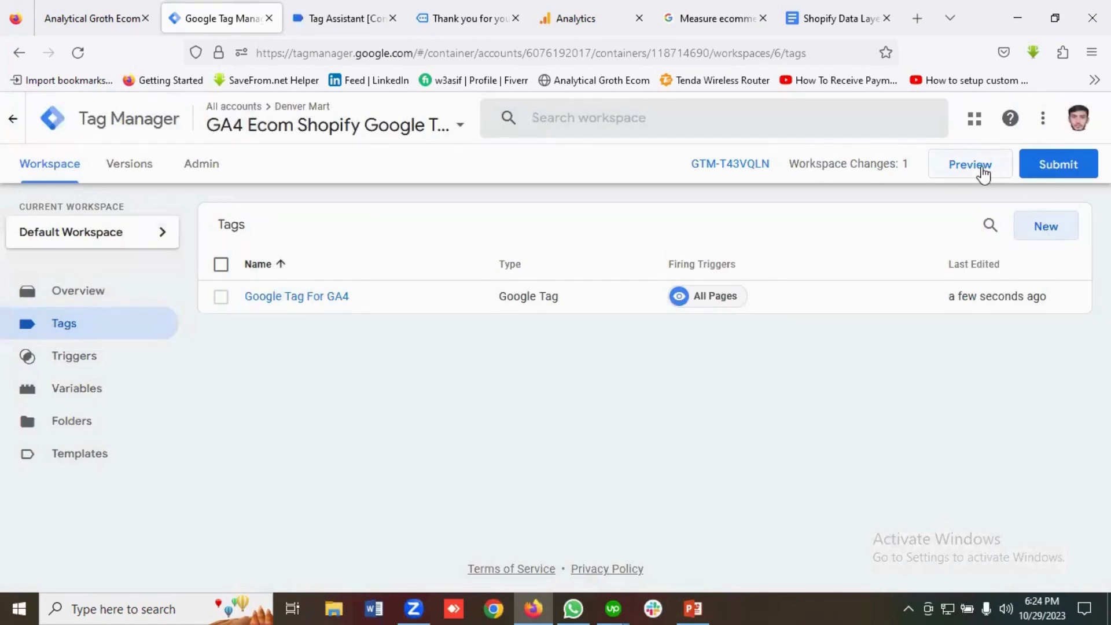
{"action": "left_click", "coordinate": [984, 174]}
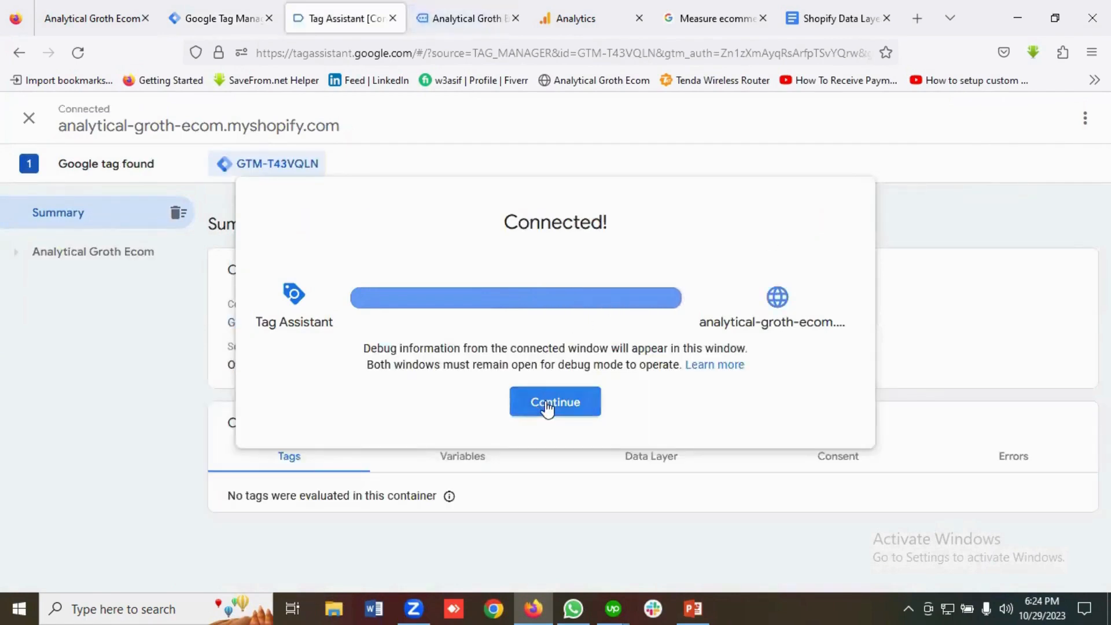
Check that Google Tag For GA4 fired once with G-HG80MTRXNR found, then return to the store.
{"action": "left_click", "coordinate": [552, 412]}
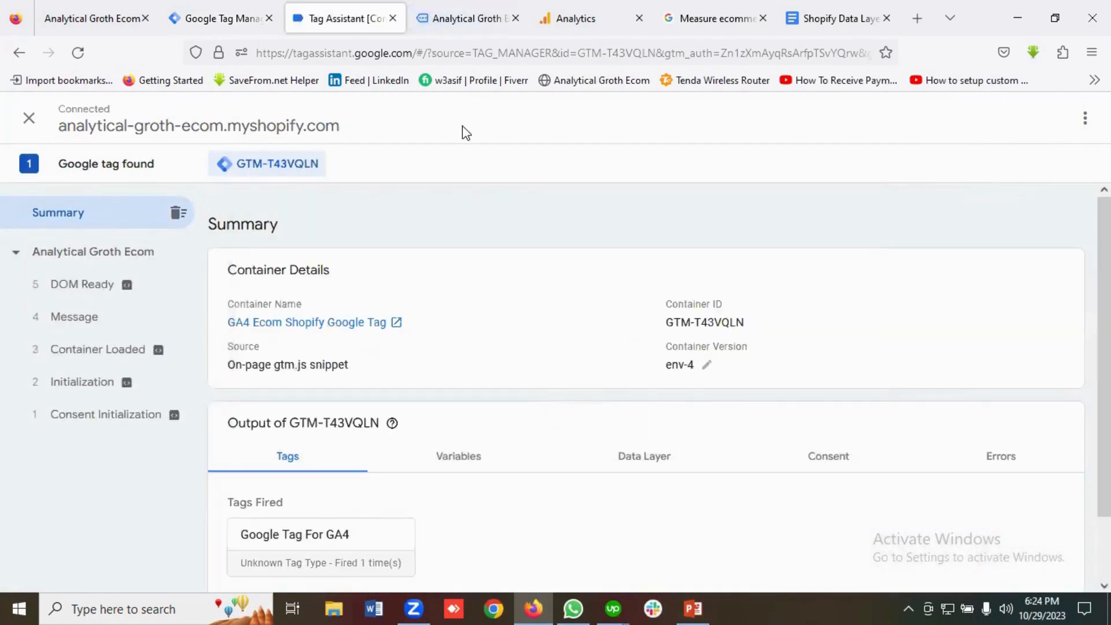
{"action": "scroll", "coordinate": [513, 451], "scroll_direction": "down", "scroll_amount": 1}
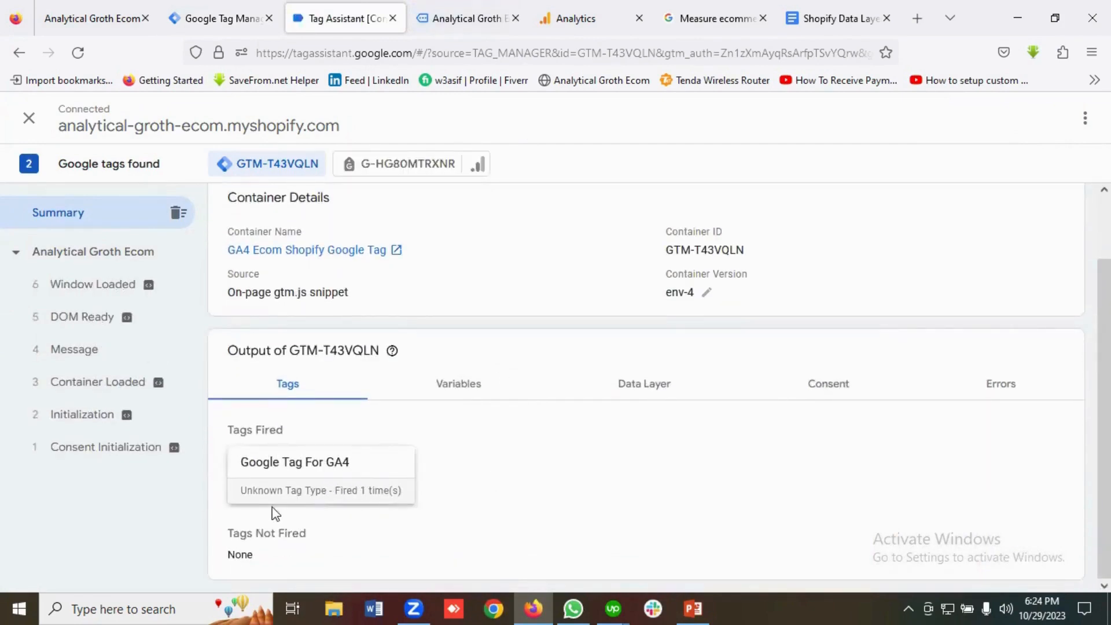
{"action": "scroll", "coordinate": [485, 467], "scroll_direction": "up", "scroll_amount": 1}
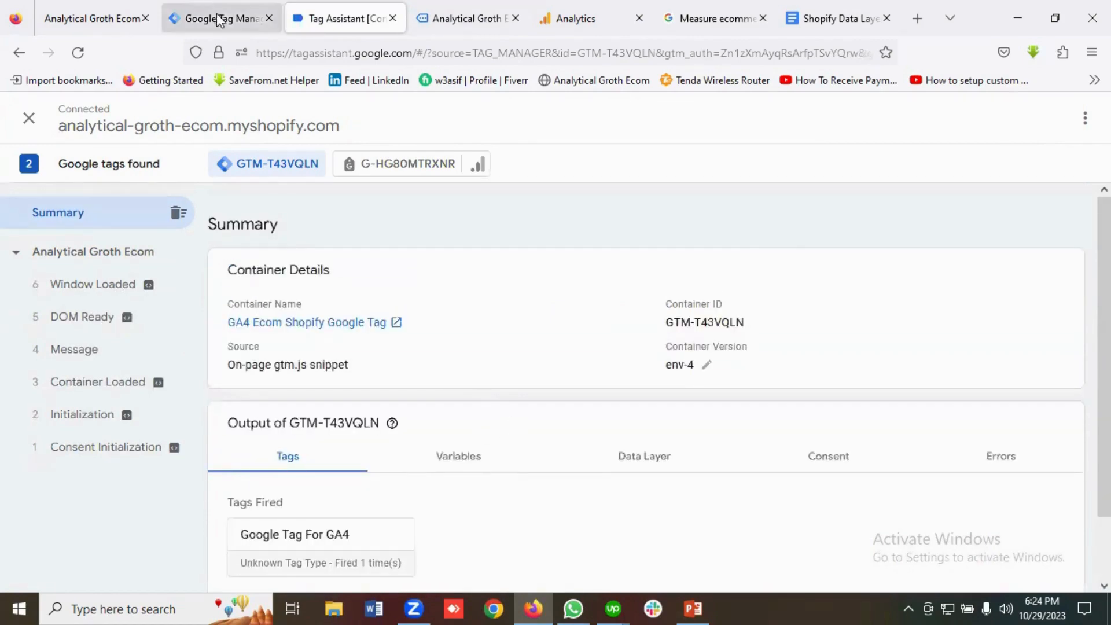
{"action": "left_click", "coordinate": [466, 21]}
{"action": "scroll", "coordinate": [394, 340], "scroll_direction": "down", "scroll_amount": 8}
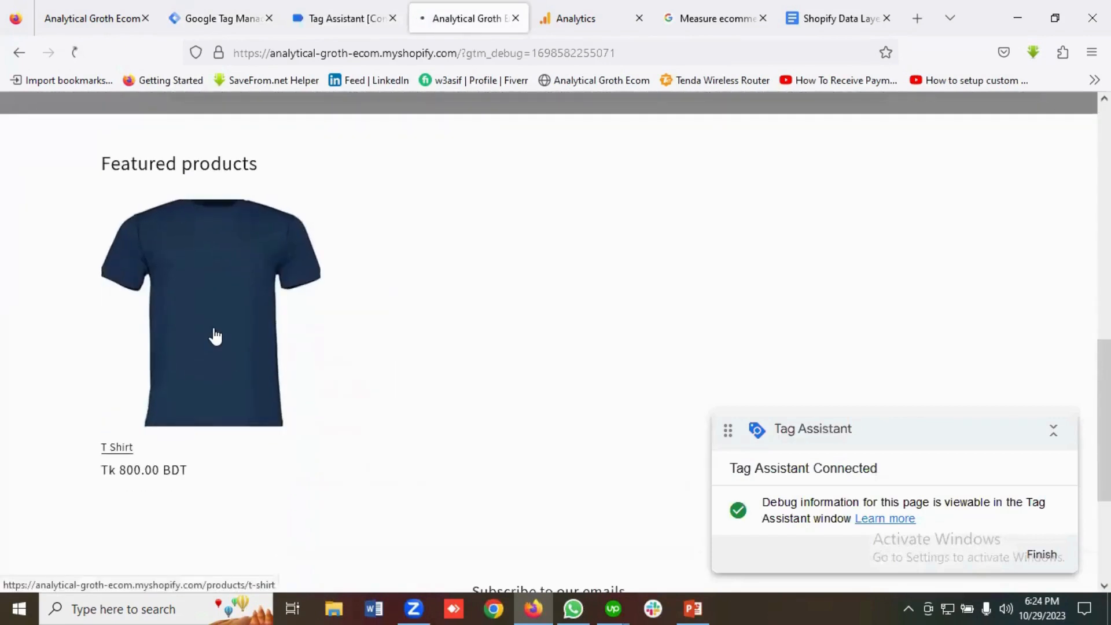
Add one T Shirt to the Shopify cart and go to checkout, totalling BDT 920.00.
{"action": "left_click", "coordinate": [215, 336]}
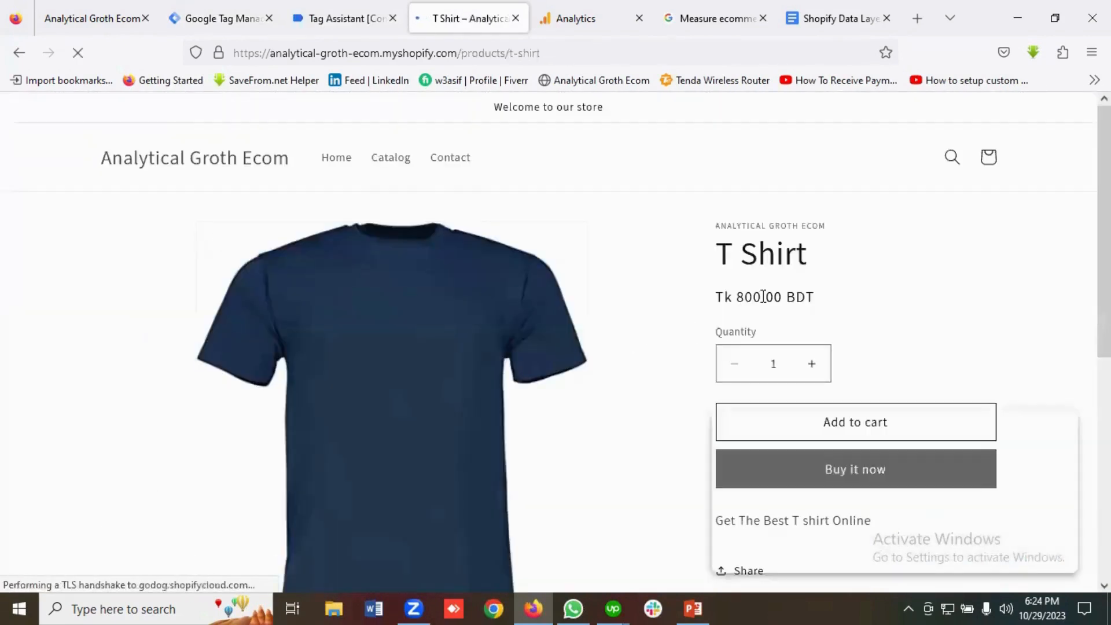
{"action": "scroll", "coordinate": [822, 313], "scroll_direction": "down", "scroll_amount": 2}
{"action": "left_click", "coordinate": [851, 335]}
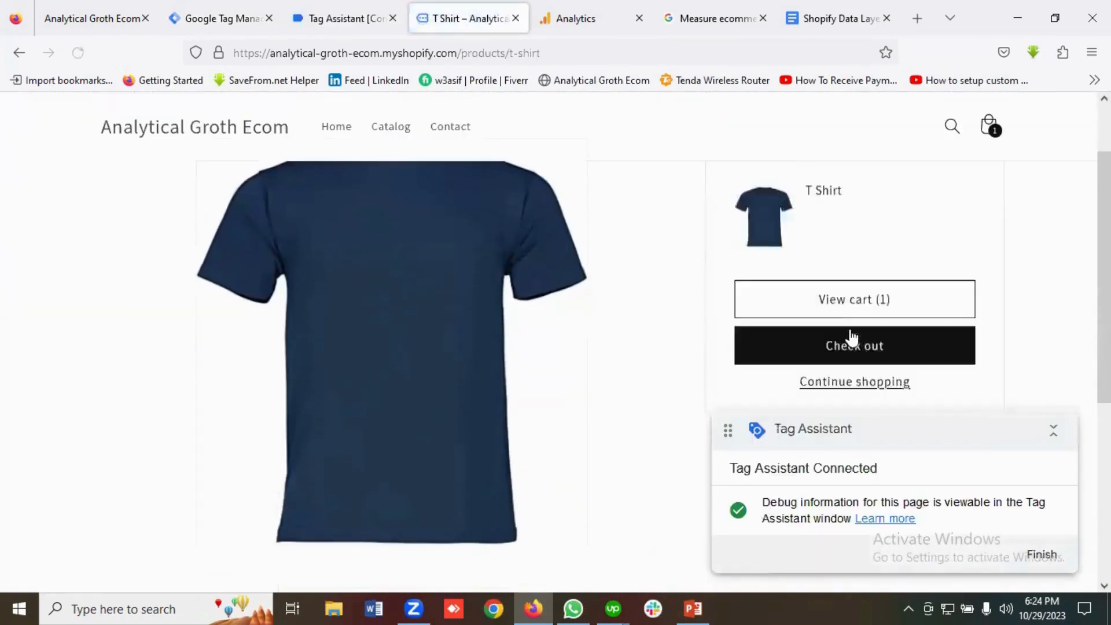
{"action": "left_click", "coordinate": [863, 335]}
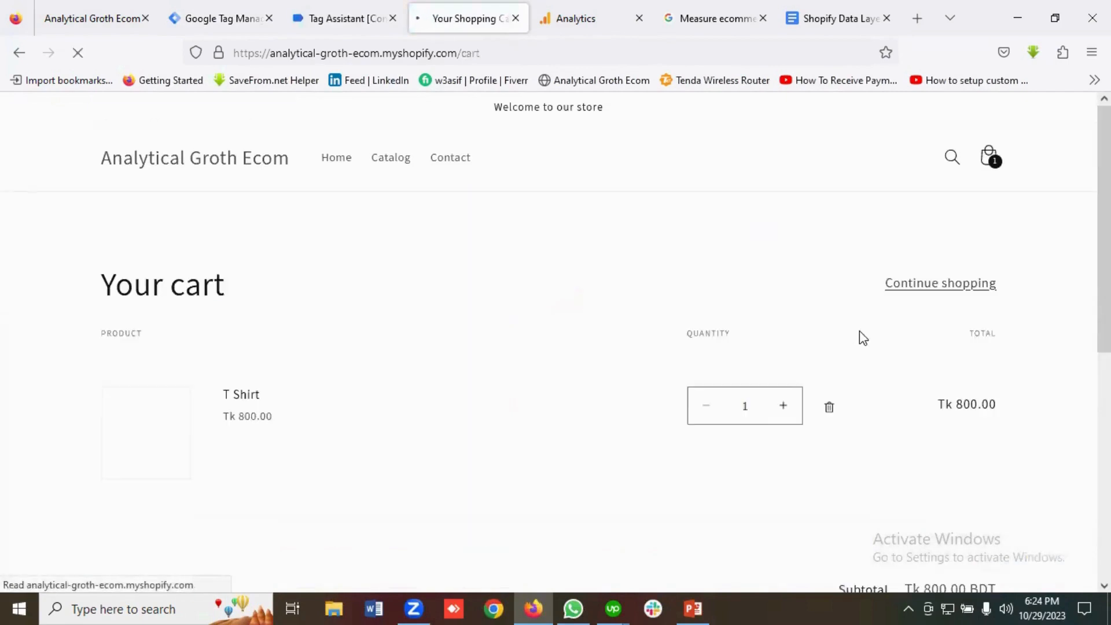
{"action": "scroll", "coordinate": [447, 377], "scroll_direction": "down", "scroll_amount": 2}
{"action": "scroll", "coordinate": [570, 367], "scroll_direction": "down", "scroll_amount": 4}
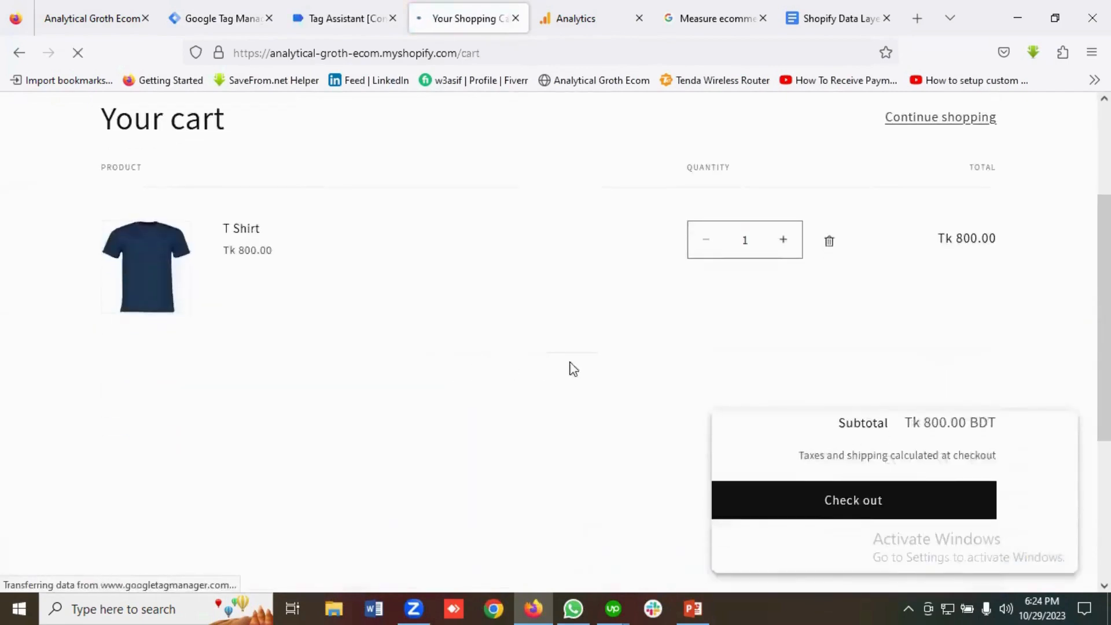
{"action": "scroll", "coordinate": [486, 337], "scroll_direction": "down", "scroll_amount": 2}
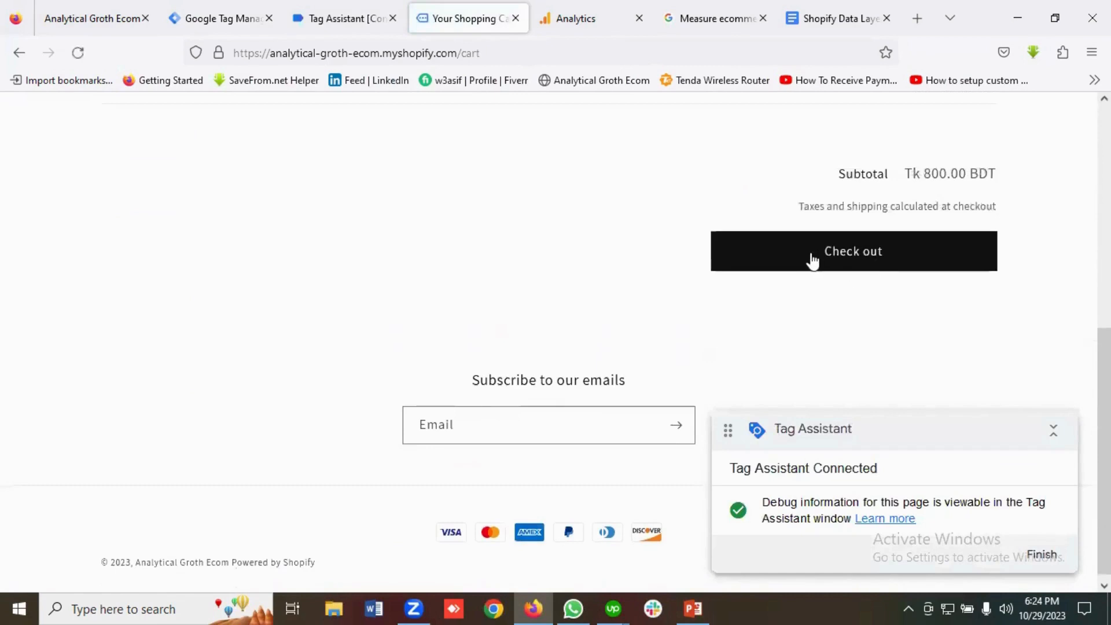
{"action": "left_click", "coordinate": [855, 259]}
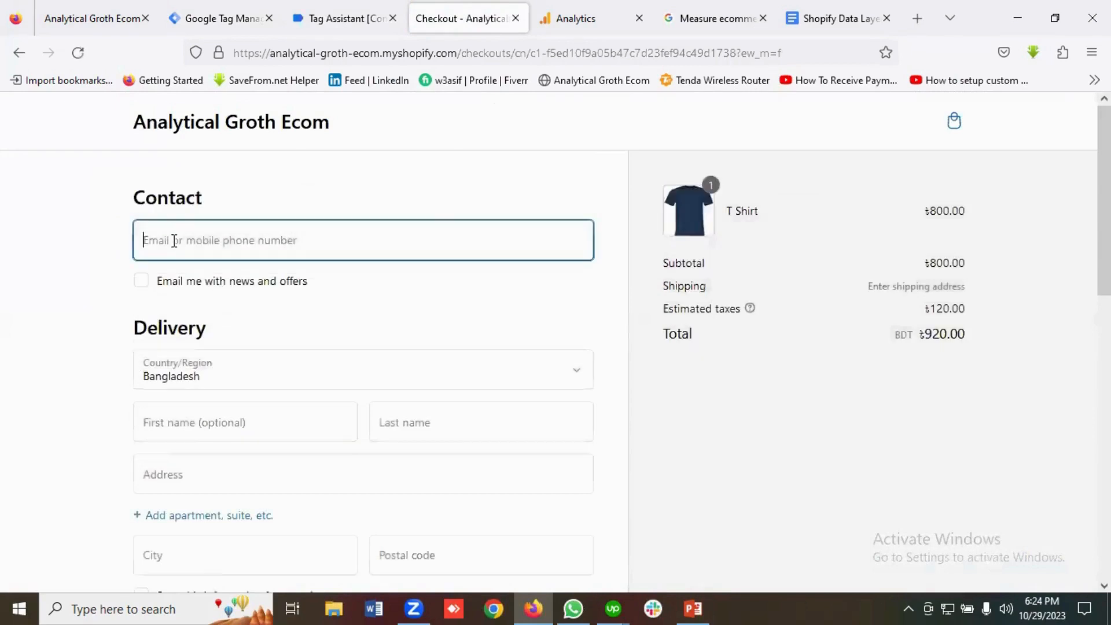
Fill the contact e-mail from the saved suggestion and opt in to news and offers.
{"action": "left_click", "coordinate": [173, 235]}
{"action": "left_click", "coordinate": [179, 268]}
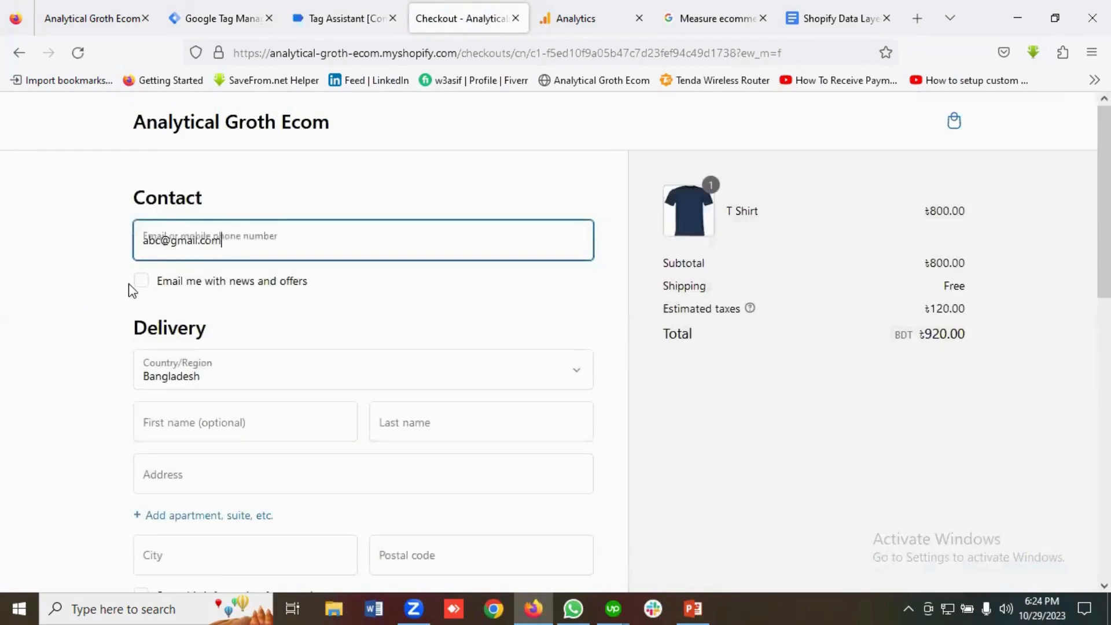
{"action": "left_click", "coordinate": [141, 285]}
{"action": "scroll", "coordinate": [216, 322], "scroll_direction": "down", "scroll_amount": 3}
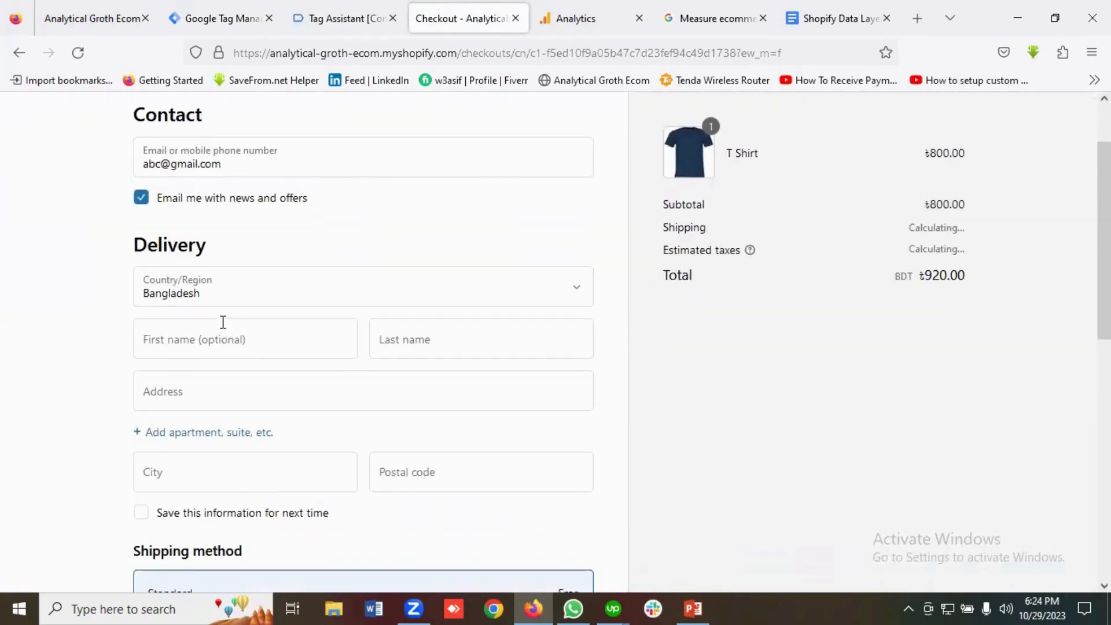
Fill the delivery first name, last name, address, city and postal code.
{"action": "left_click", "coordinate": [187, 345]}
{"action": "left_click", "coordinate": [170, 366]}
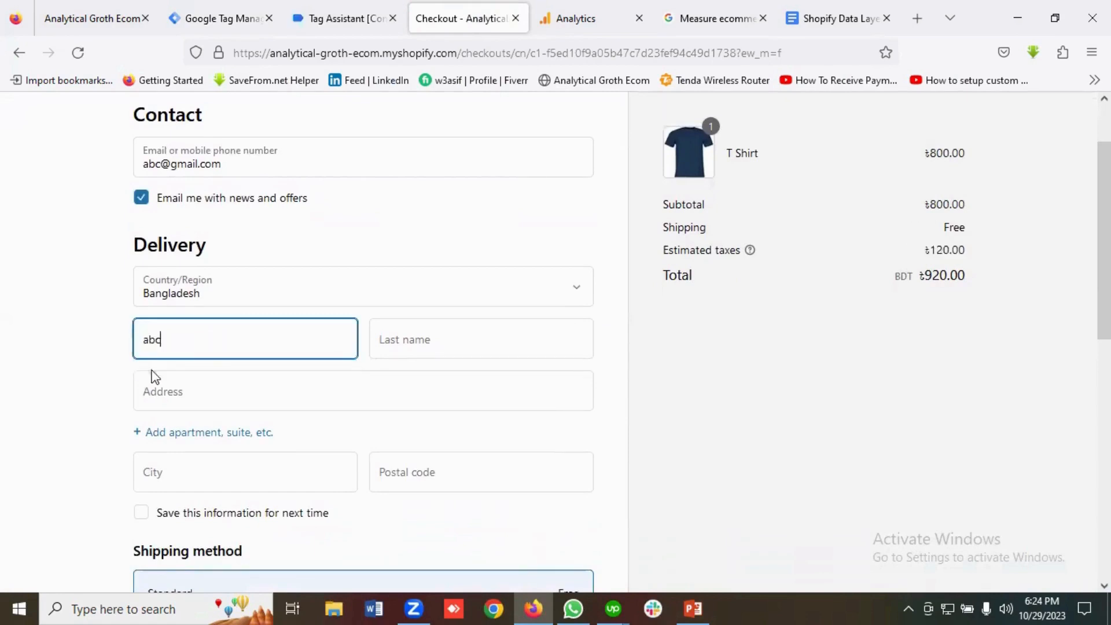
{"action": "left_click", "coordinate": [429, 340]}
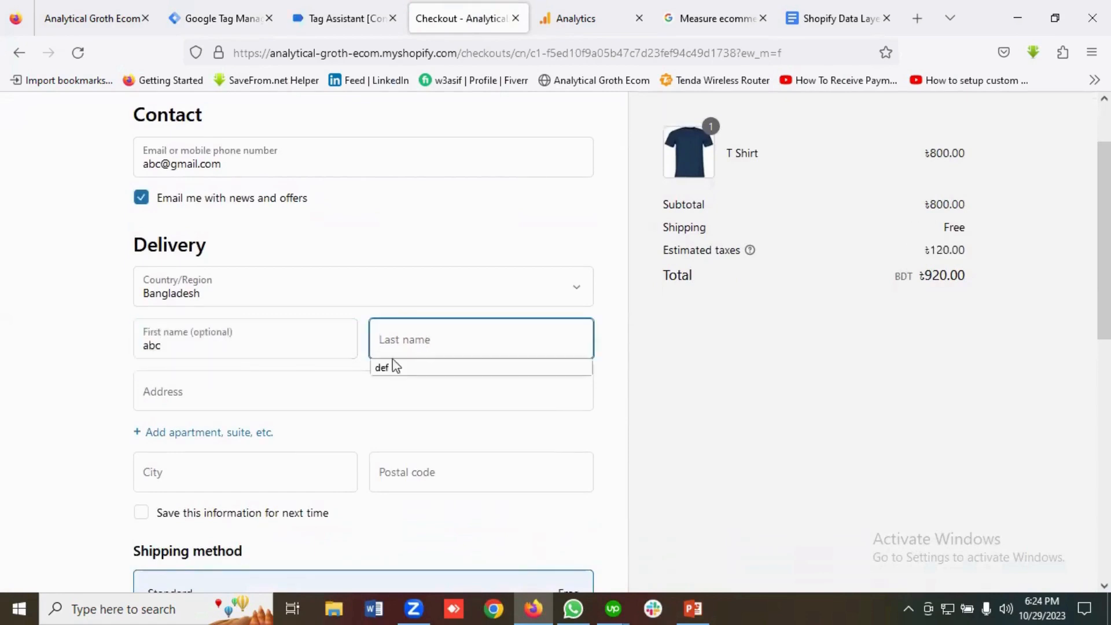
{"action": "left_click", "coordinate": [379, 365]}
{"action": "left_click", "coordinate": [259, 380]}
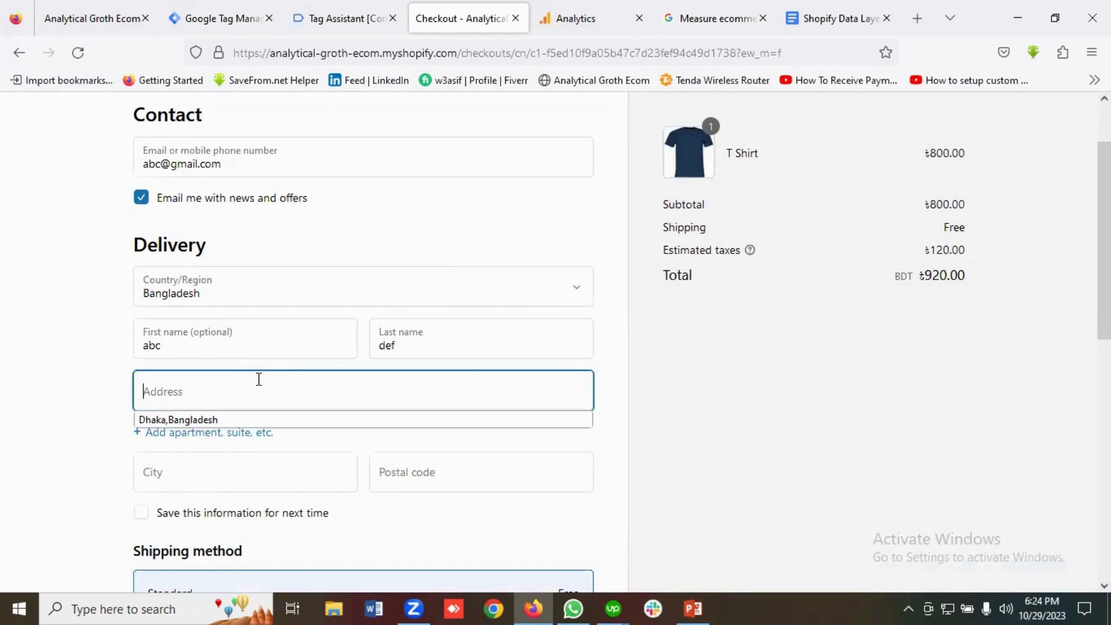
{"action": "left_click", "coordinate": [193, 420]}
{"action": "scroll", "coordinate": [275, 385], "scroll_direction": "down", "scroll_amount": 1}
{"action": "left_click", "coordinate": [211, 397]}
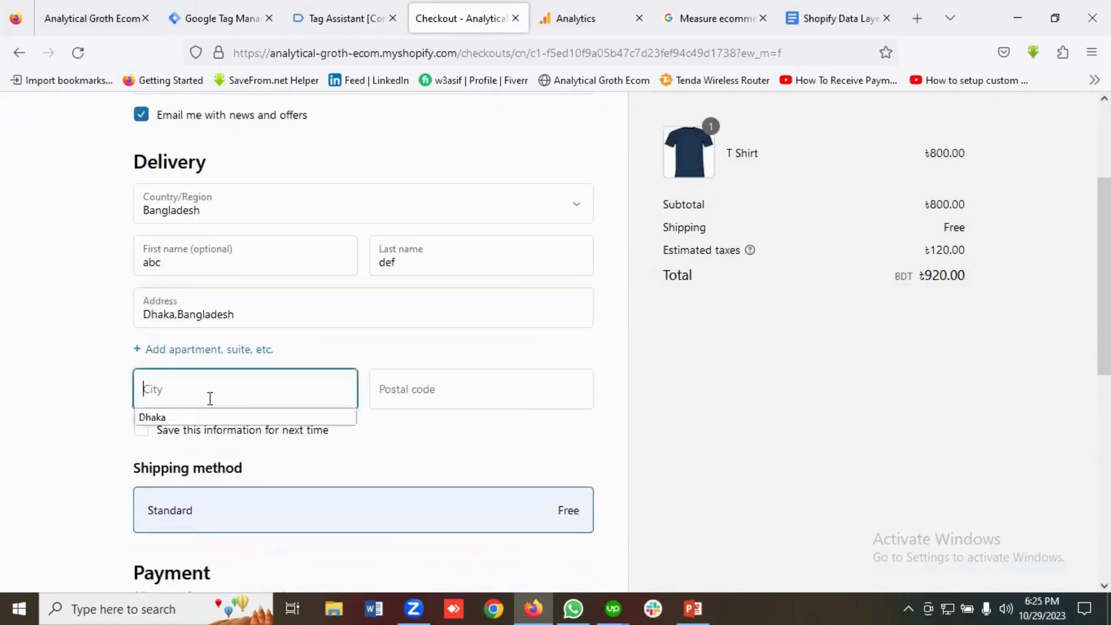
{"action": "left_click", "coordinate": [154, 417]}
{"action": "left_click", "coordinate": [433, 388]}
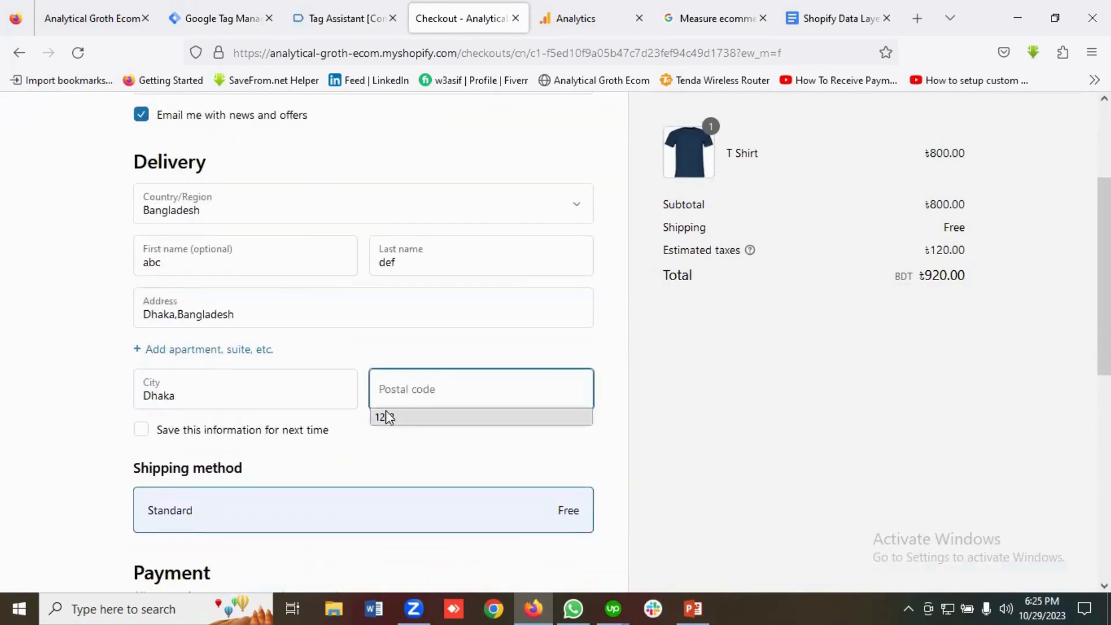
{"action": "type", "text": "1213"}
Enter the test card number, expiry date and security code, and pay for the order.
{"action": "scroll", "coordinate": [348, 415], "scroll_direction": "down", "scroll_amount": 3}
{"action": "scroll", "coordinate": [266, 429], "scroll_direction": "down", "scroll_amount": 2}
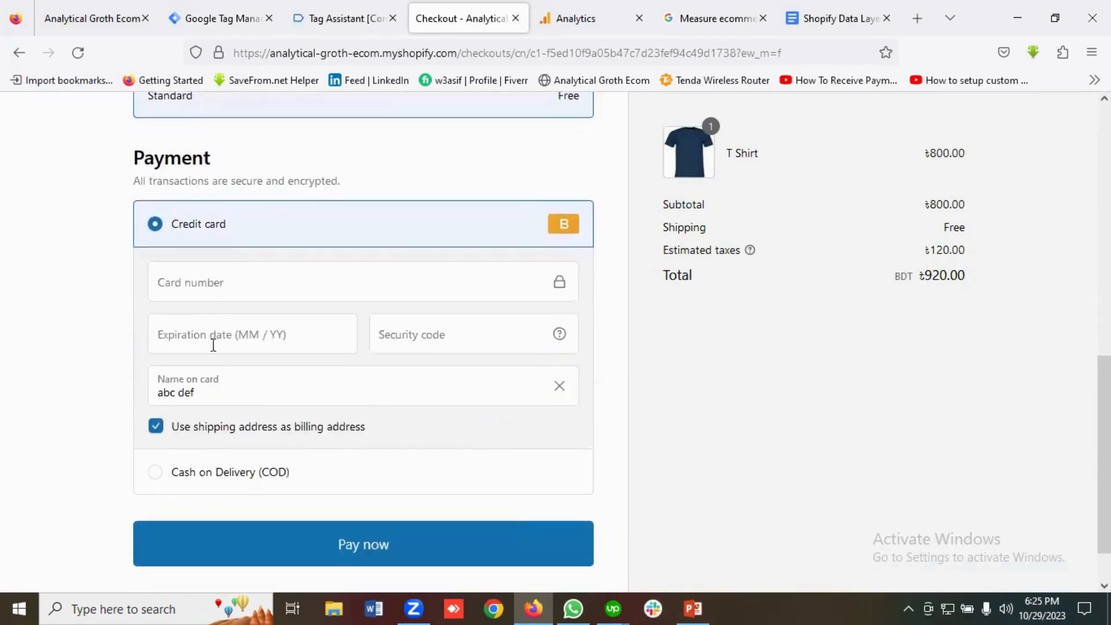
{"action": "type", "text": "1"}
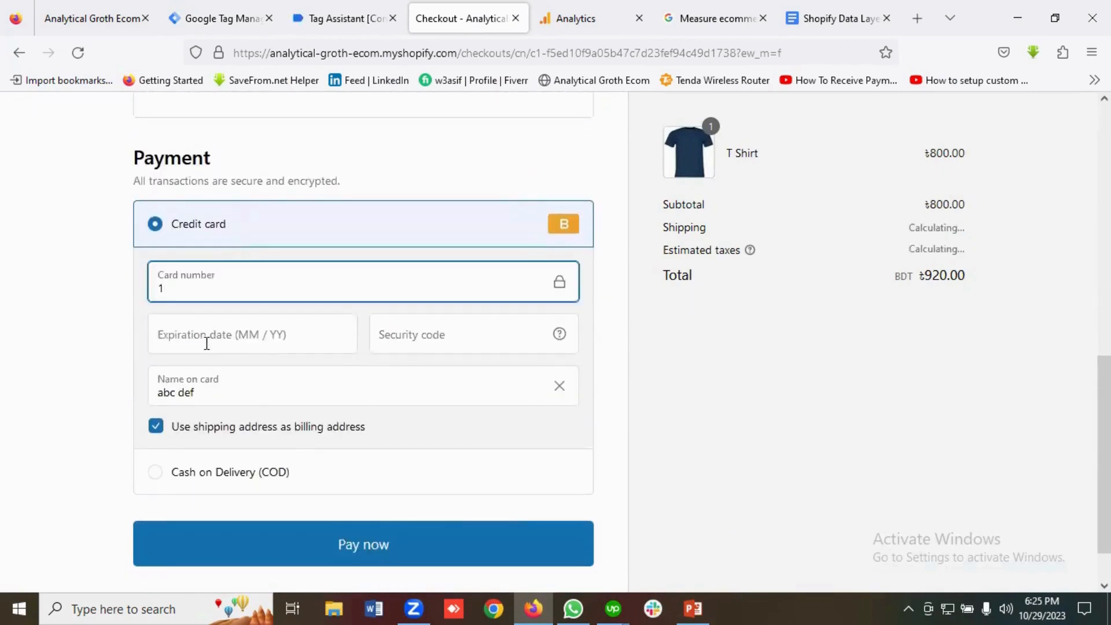
{"action": "key", "text": "Tab"}
{"action": "type", "text": "022"}
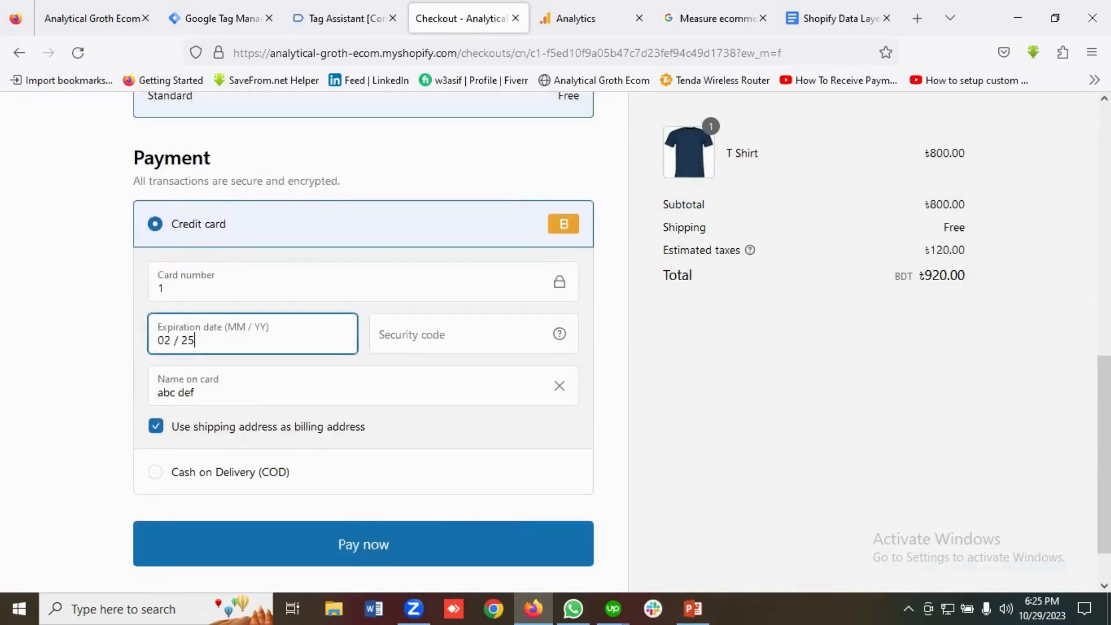
{"action": "left_click", "coordinate": [431, 338]}
{"action": "type", "text": "121"}
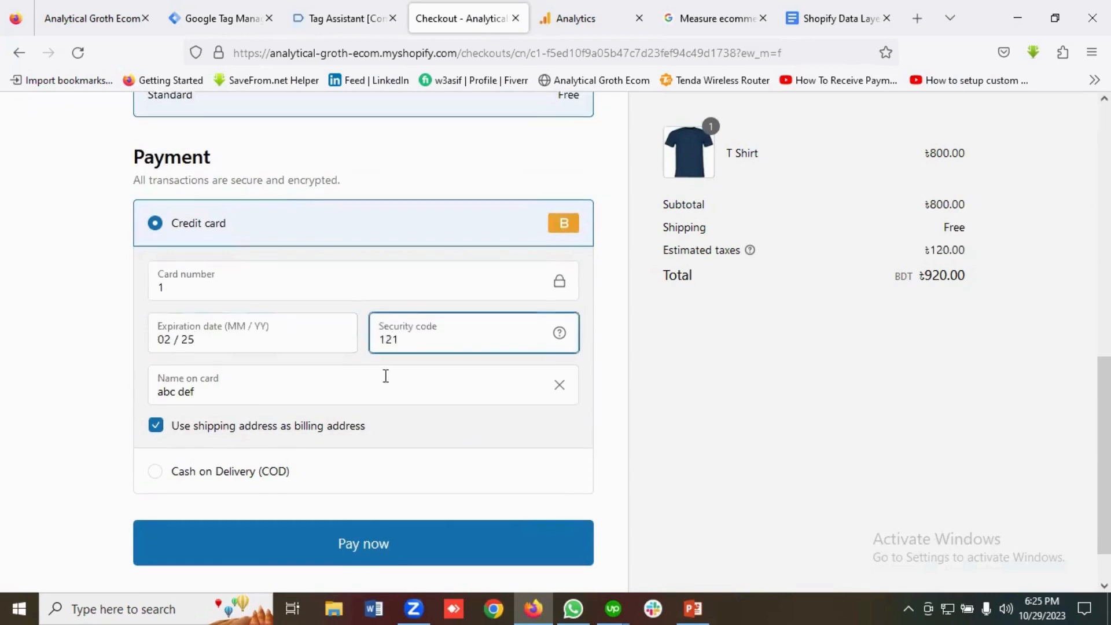
{"action": "scroll", "coordinate": [376, 464], "scroll_direction": "down", "scroll_amount": 1}
{"action": "left_click", "coordinate": [373, 479]}
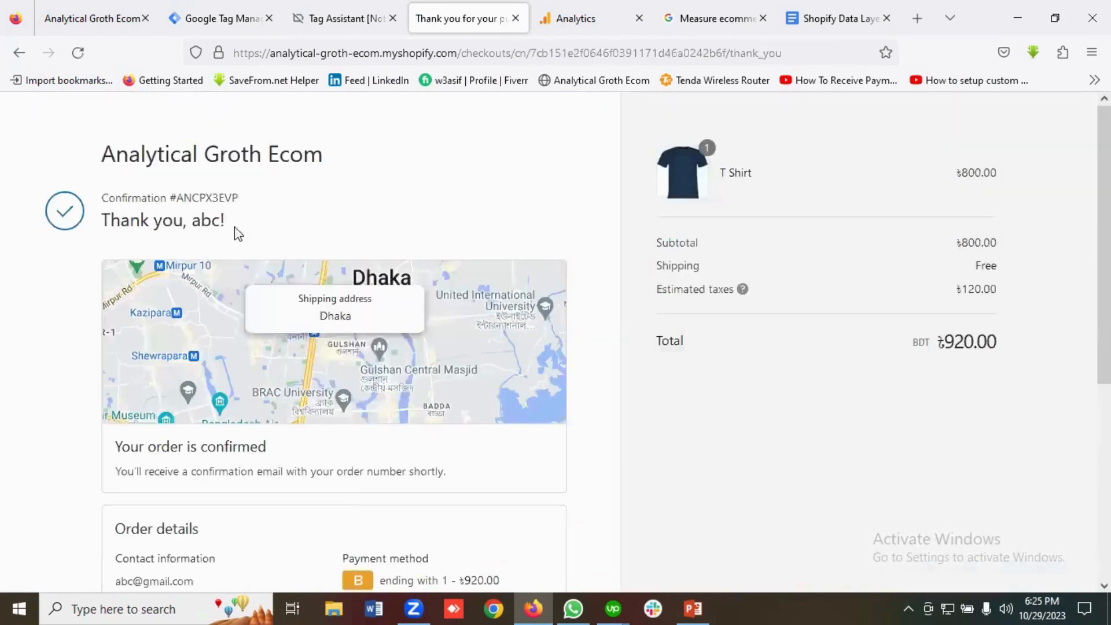
Find and review the purchase event from the test order in Tag Assistant's event list.
{"action": "left_click", "coordinate": [331, 15]}
{"action": "scroll", "coordinate": [139, 370], "scroll_direction": "down", "scroll_amount": 3}
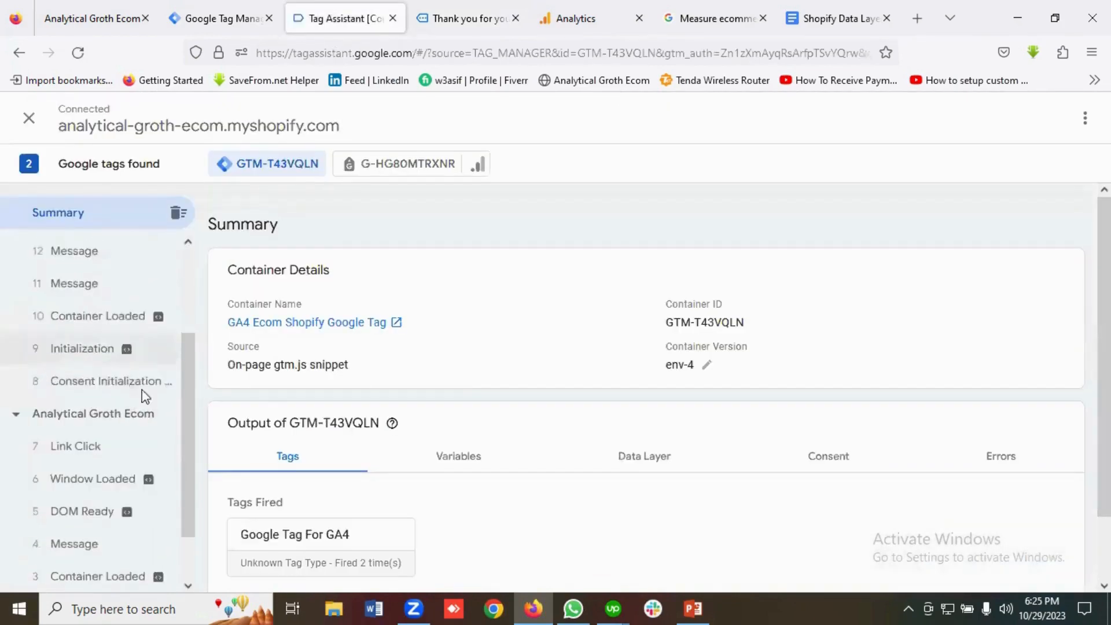
{"action": "scroll", "coordinate": [107, 434], "scroll_direction": "down", "scroll_amount": 1}
{"action": "scroll", "coordinate": [116, 438], "scroll_direction": "up", "scroll_amount": 3}
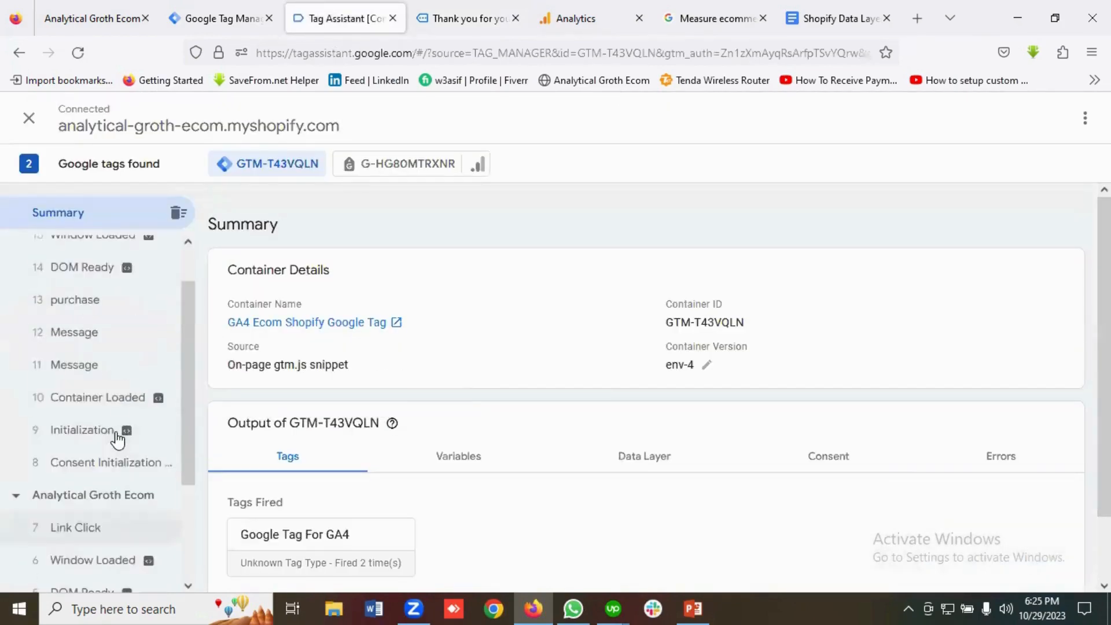
{"action": "scroll", "coordinate": [130, 433], "scroll_direction": "down", "scroll_amount": 2}
{"action": "scroll", "coordinate": [138, 437], "scroll_direction": "down", "scroll_amount": 1}
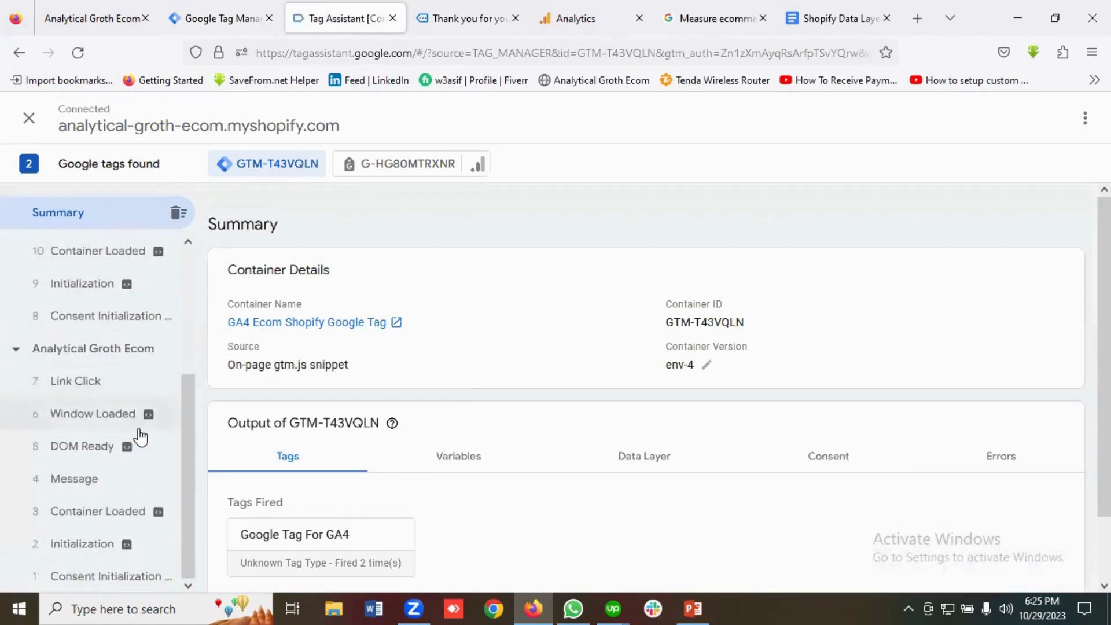
{"action": "scroll", "coordinate": [141, 437], "scroll_direction": "up", "scroll_amount": 4}
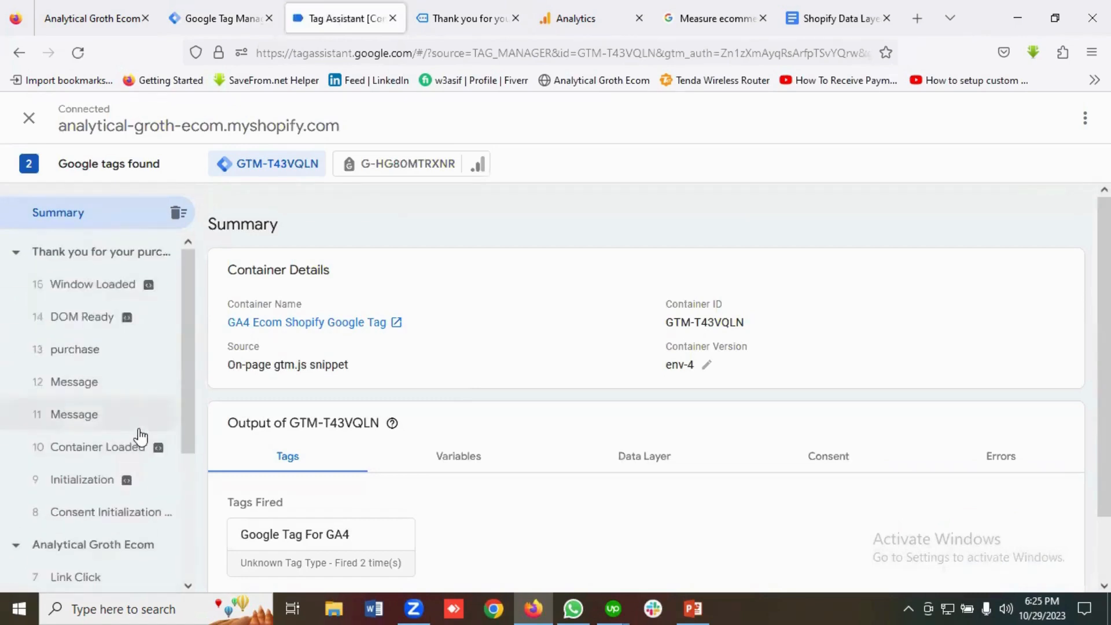
{"action": "left_click", "coordinate": [463, 18]}
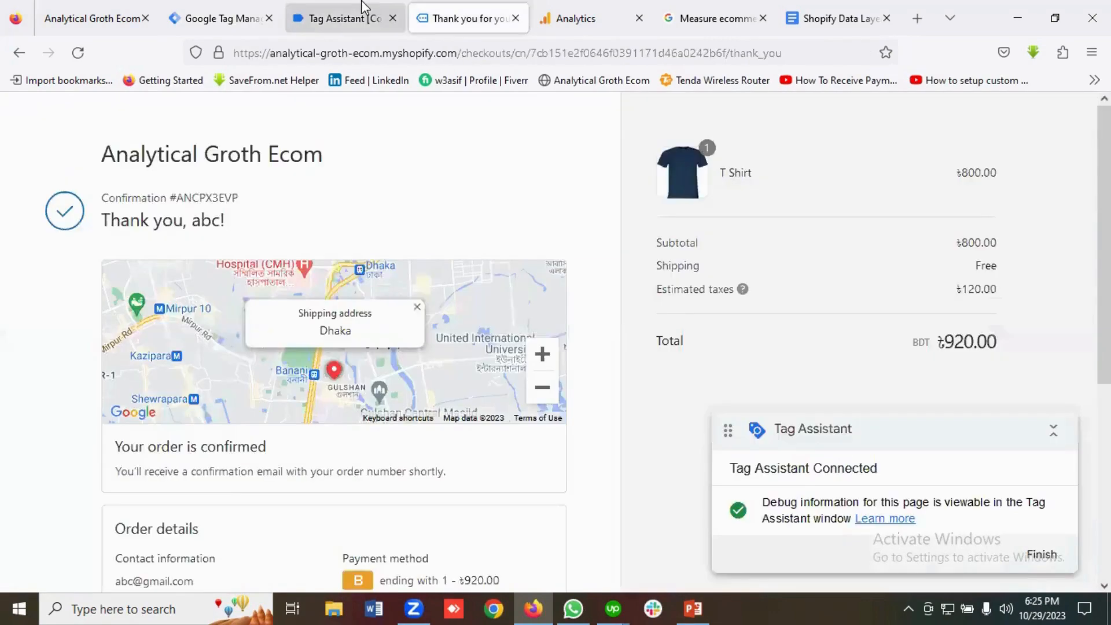
{"action": "left_click", "coordinate": [344, 18]}
{"action": "scroll", "coordinate": [116, 365], "scroll_direction": "down", "scroll_amount": 4}
{"action": "scroll", "coordinate": [123, 370], "scroll_direction": "up", "scroll_amount": 4}
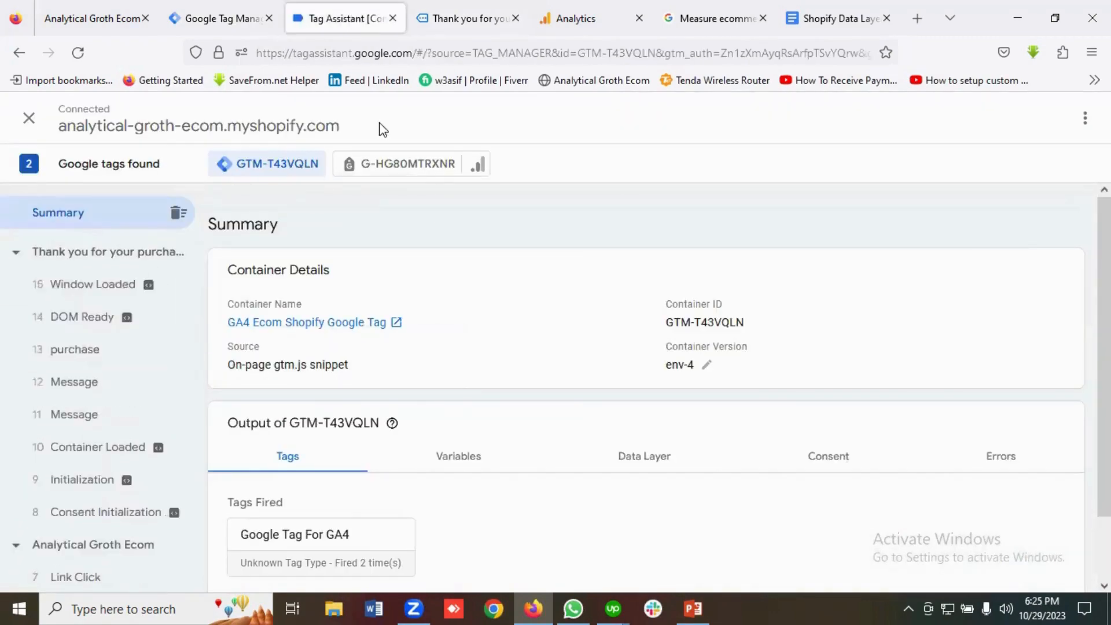
Close the store's thank-you page tab, ending the debug connection.
{"action": "left_click", "coordinate": [184, 8]}
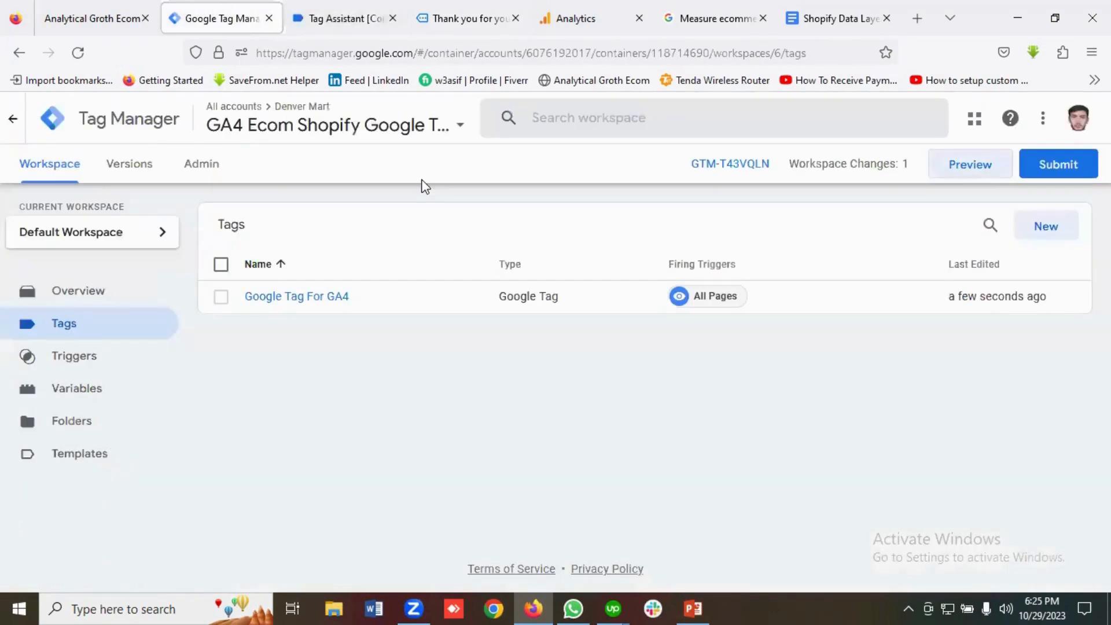
{"action": "left_click", "coordinate": [437, 20]}
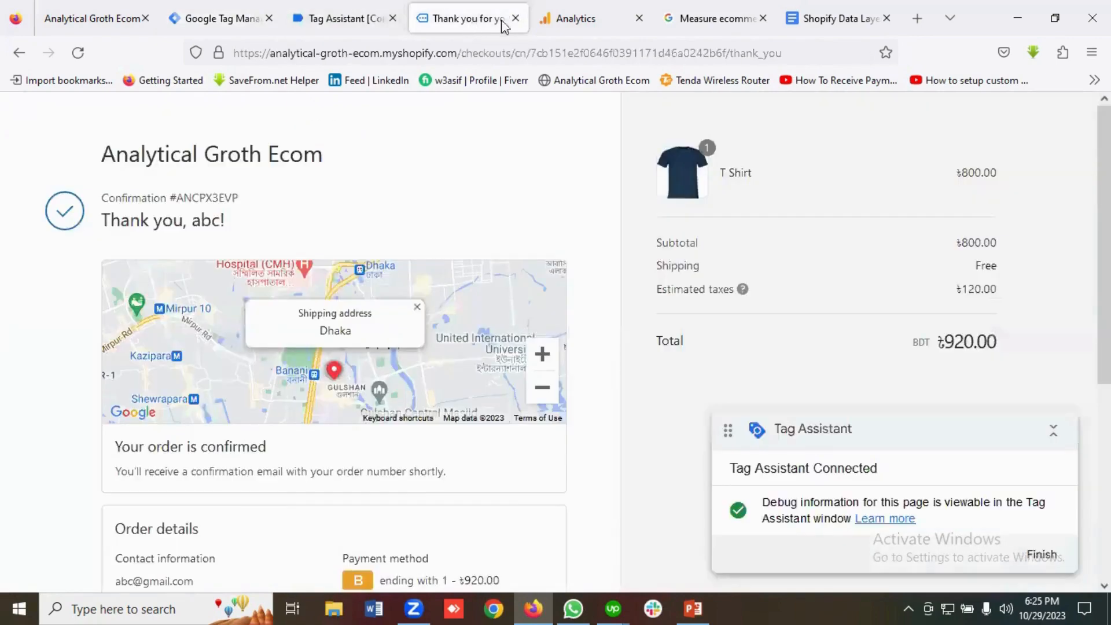
{"action": "left_click", "coordinate": [515, 18]}
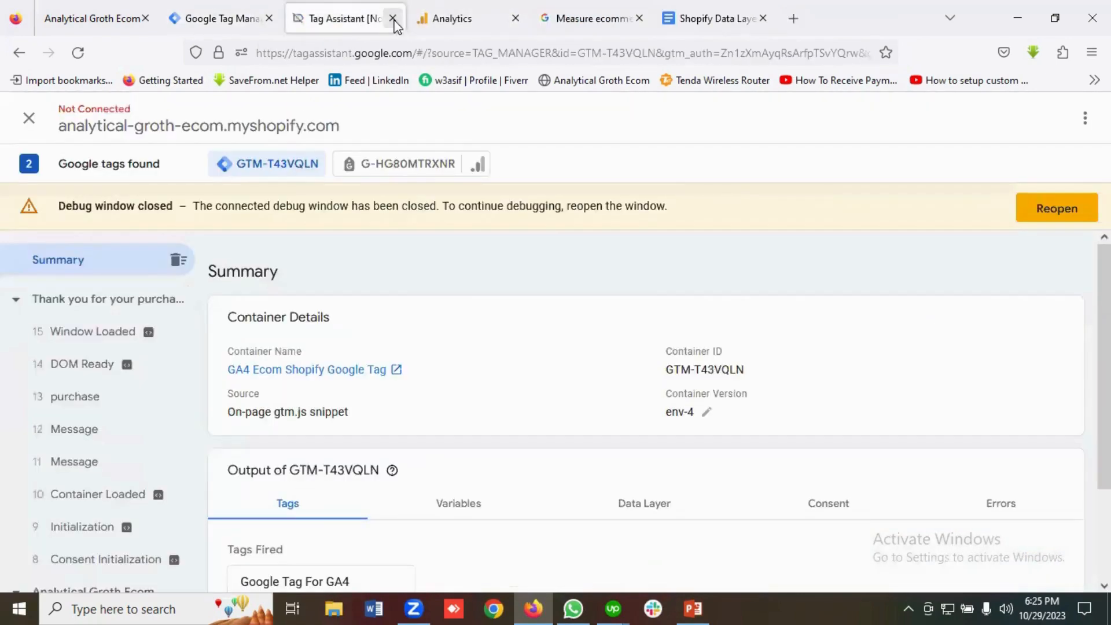
Close the disconnected Tag Assistant page and reconnect GTM Preview to the store.
{"action": "left_click", "coordinate": [393, 18]}
{"action": "left_click", "coordinate": [238, 19]}
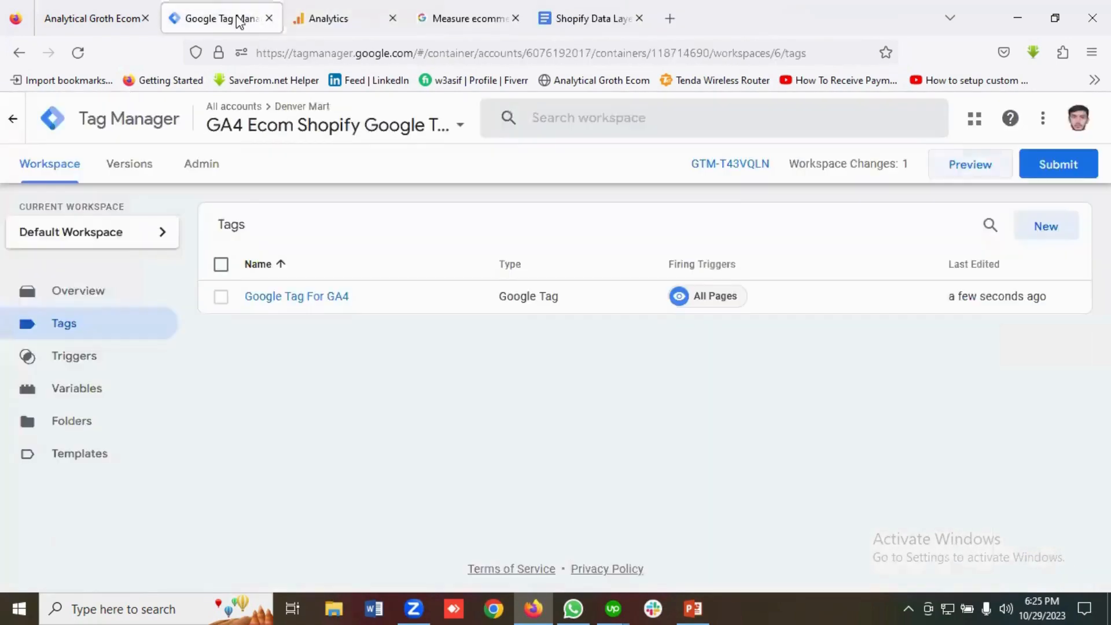
{"action": "left_click", "coordinate": [972, 176]}
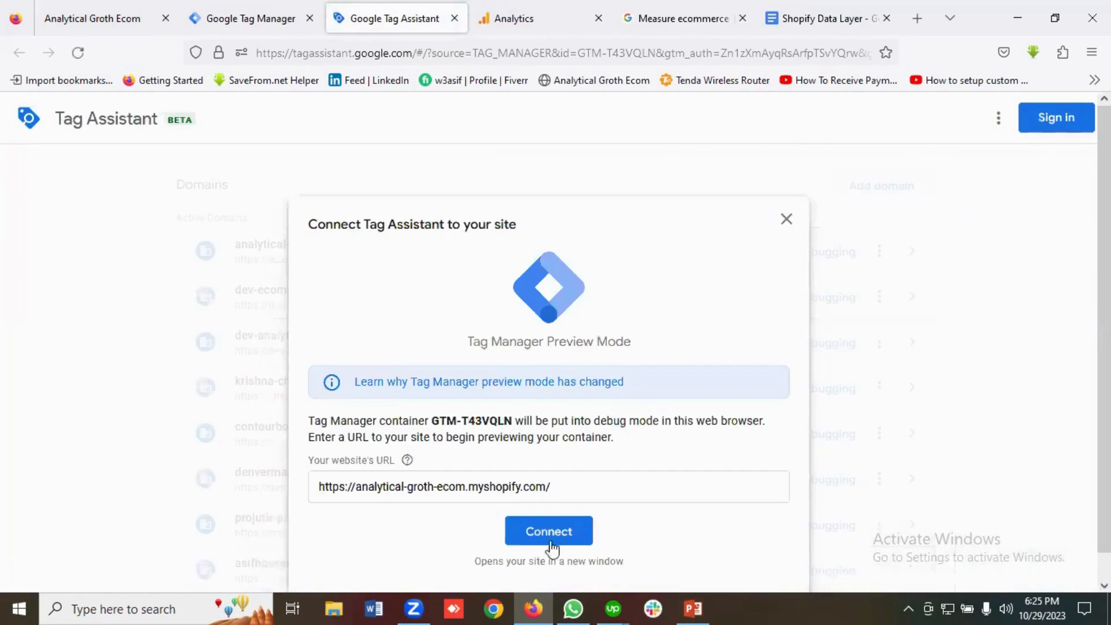
{"action": "left_click", "coordinate": [550, 537]}
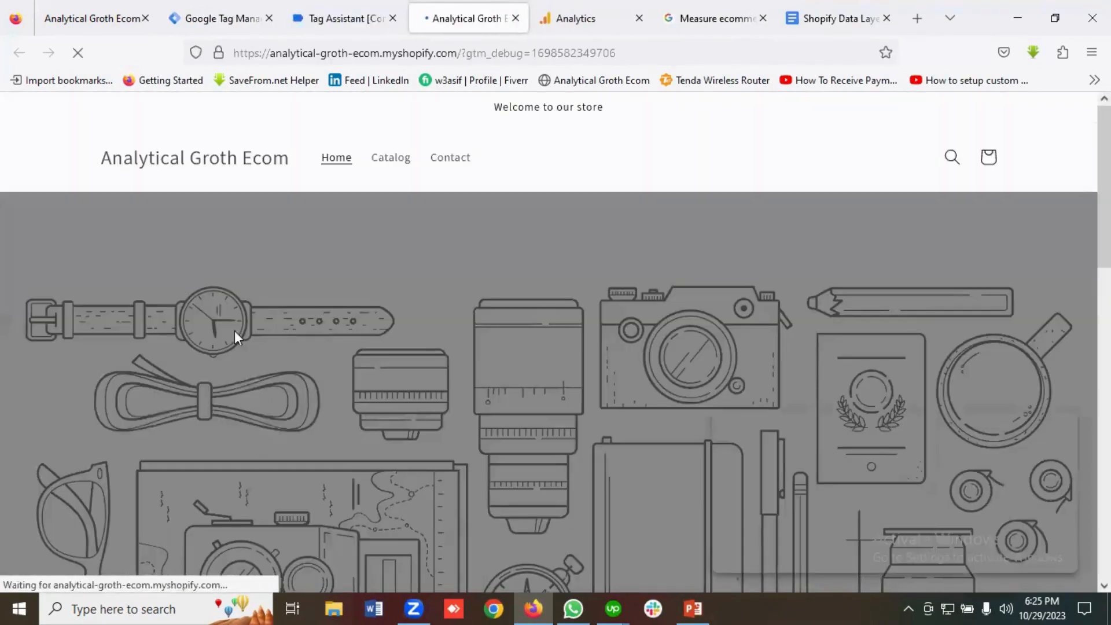
Open the T Shirt product page, priced Tk 800.00, in the debug-connected store.
{"action": "scroll", "coordinate": [300, 322], "scroll_direction": "down", "scroll_amount": 10}
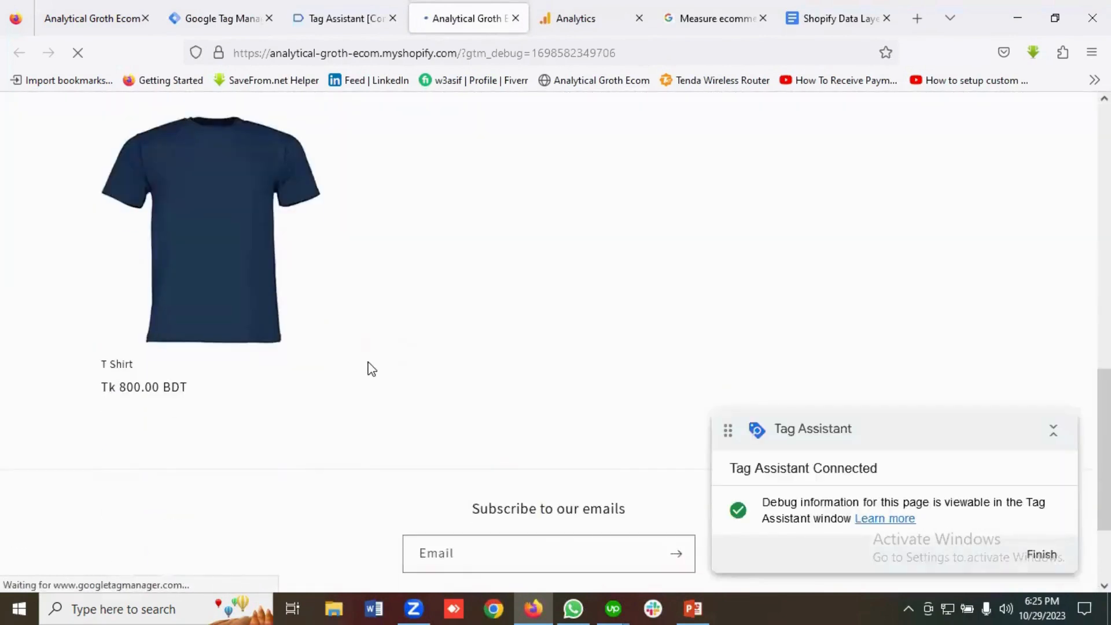
{"action": "scroll", "coordinate": [372, 369], "scroll_direction": "up", "scroll_amount": 2}
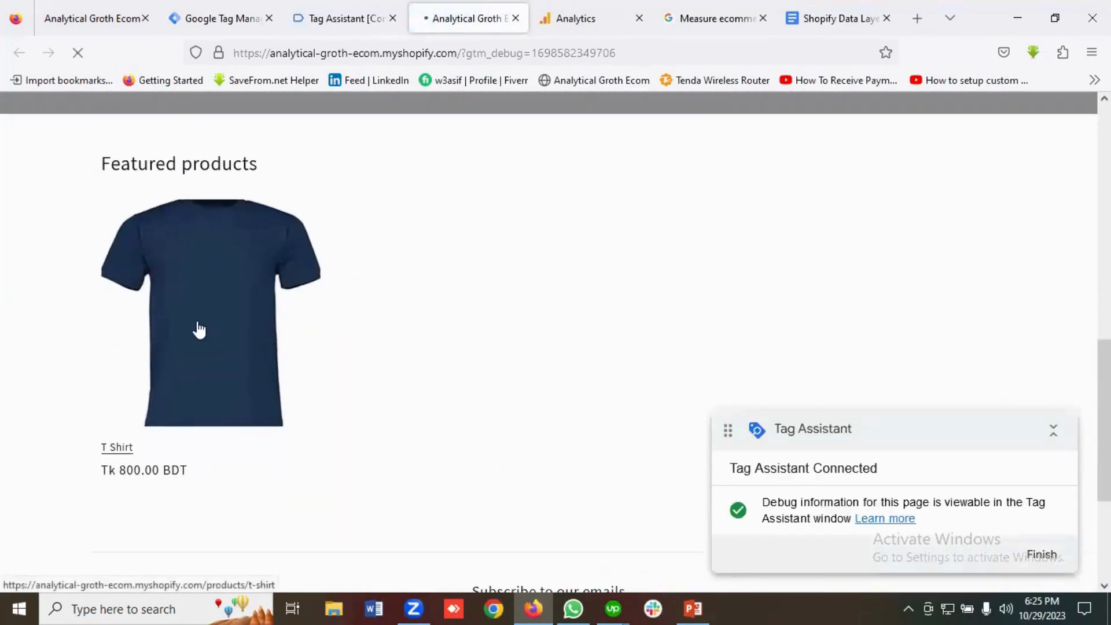
{"action": "left_click", "coordinate": [199, 330]}
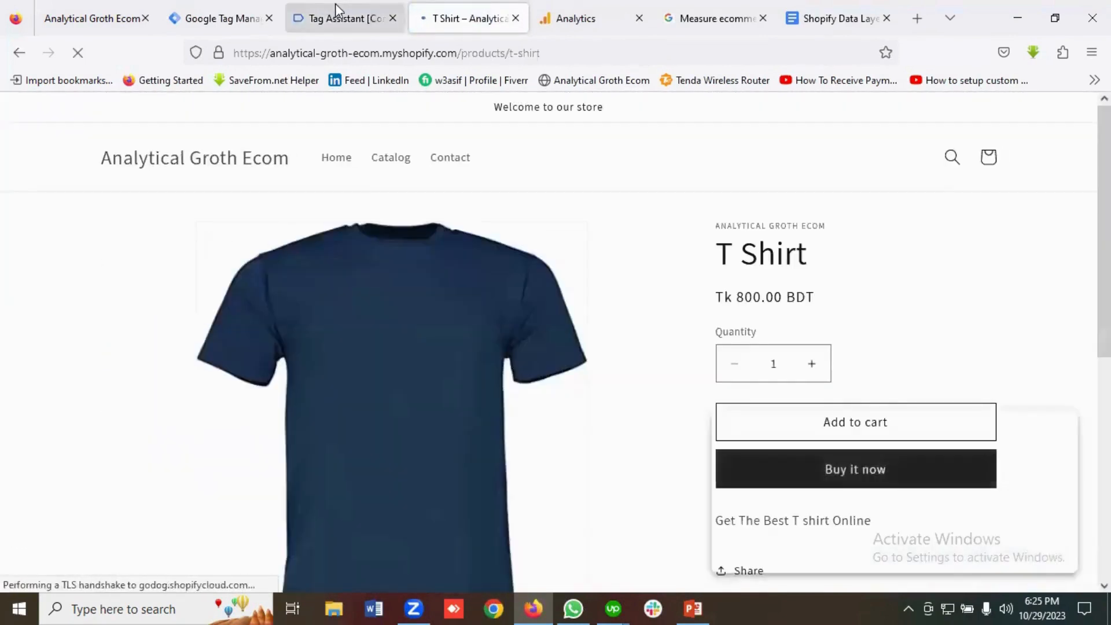
{"action": "left_click", "coordinate": [336, 4]}
Inspect the view_item event's Data Layer values: T Shirt, BDT currency, price 800, quantity 1.
{"action": "left_click", "coordinate": [523, 401]}
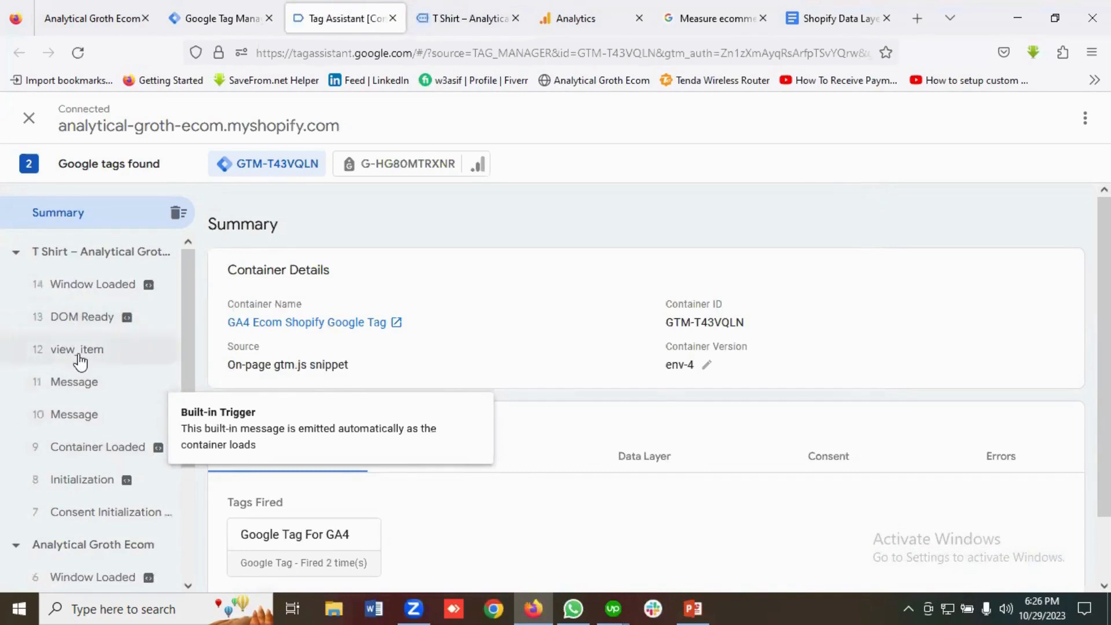
{"action": "left_click", "coordinate": [81, 355]}
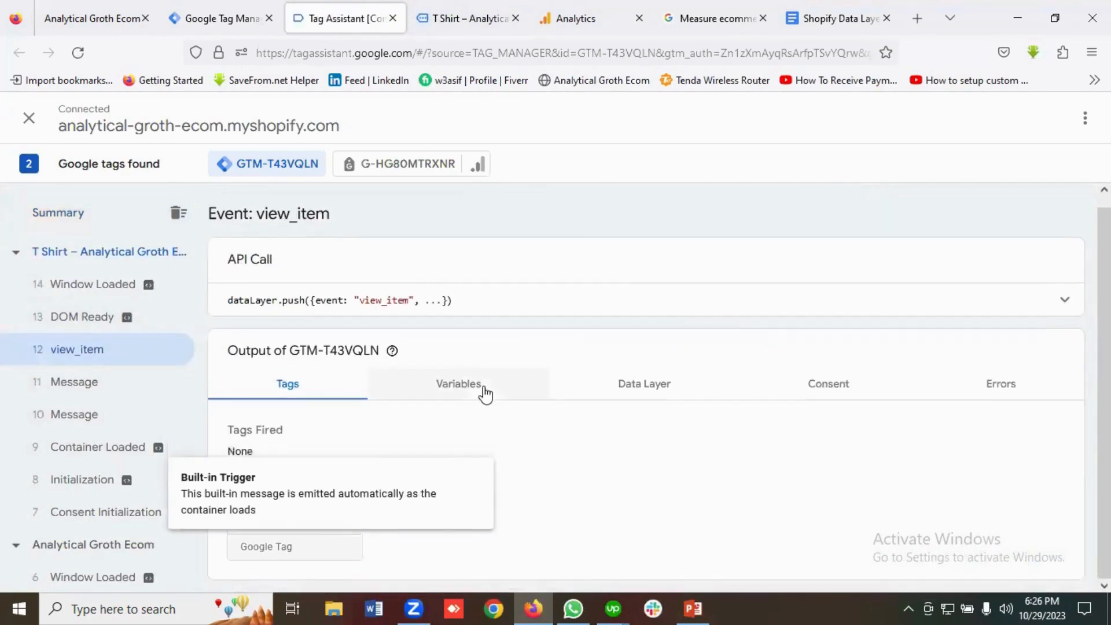
{"action": "left_click", "coordinate": [487, 394]}
{"action": "scroll", "coordinate": [549, 401], "scroll_direction": "down", "scroll_amount": 1}
{"action": "scroll", "coordinate": [553, 402], "scroll_direction": "up", "scroll_amount": 1}
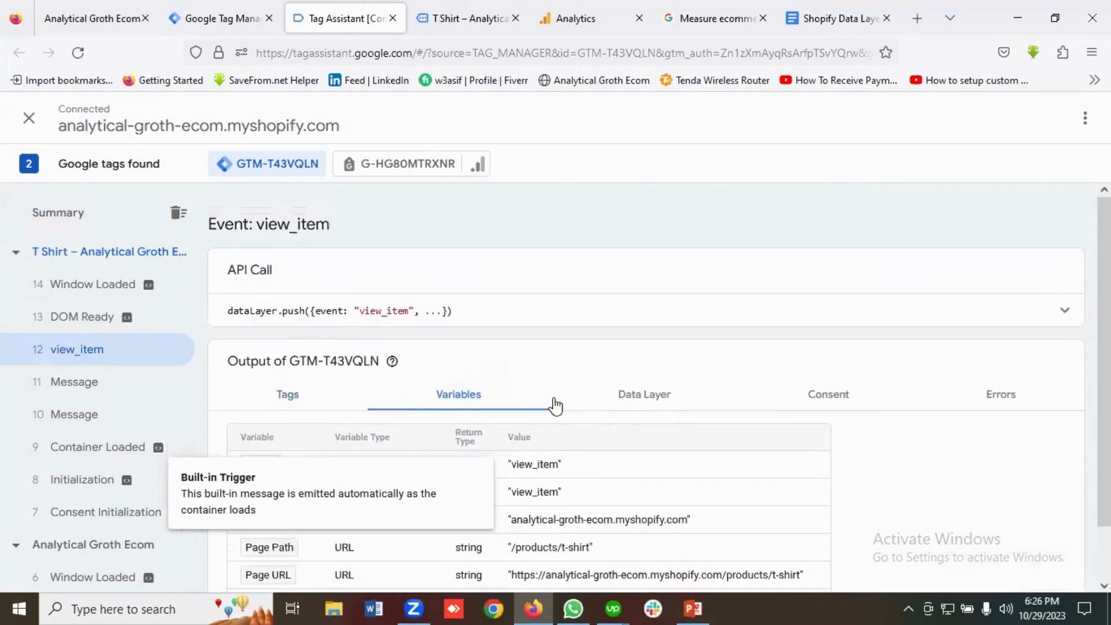
{"action": "left_click", "coordinate": [616, 399]}
{"action": "scroll", "coordinate": [461, 409], "scroll_direction": "down", "scroll_amount": 5}
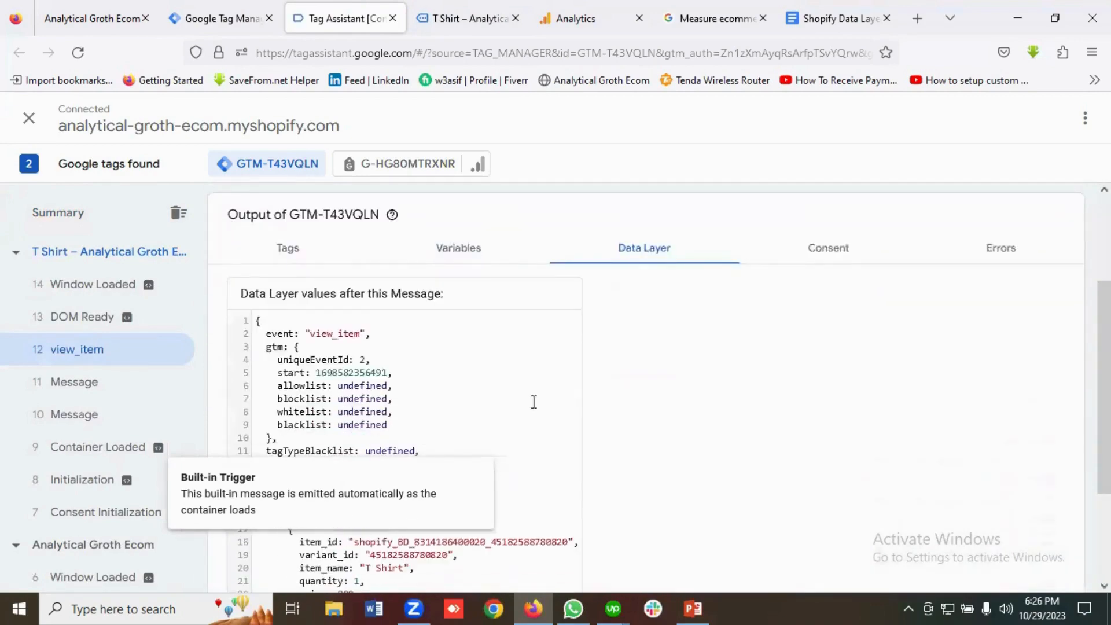
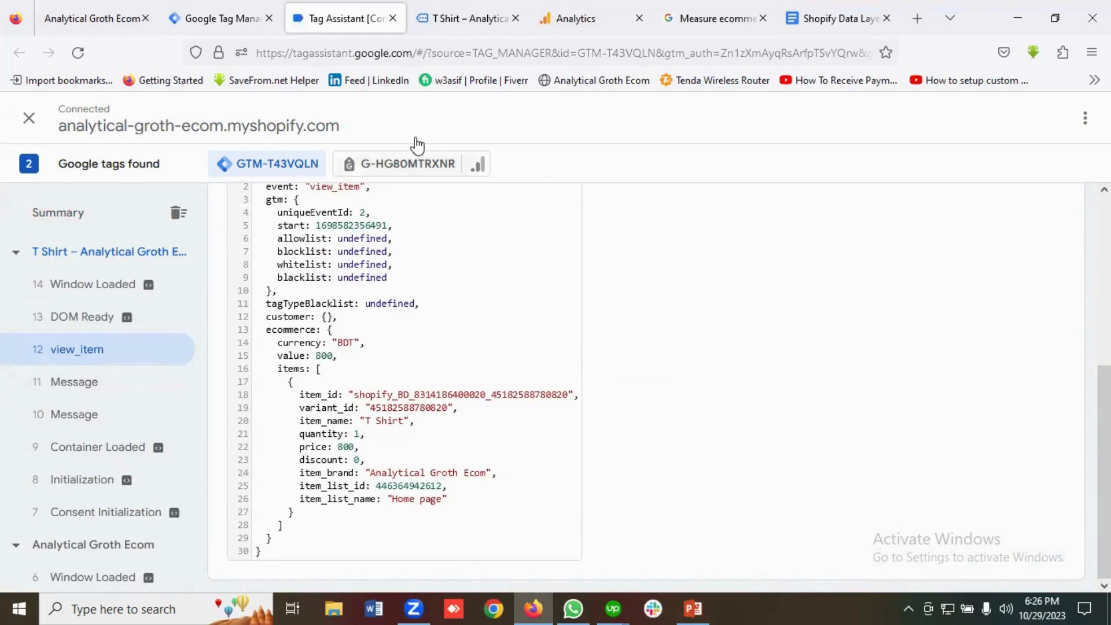
Copy the 'Ecommerce Items' variable name from the GA4 docs' view_item tag configuration.
{"action": "left_click", "coordinate": [718, 22]}
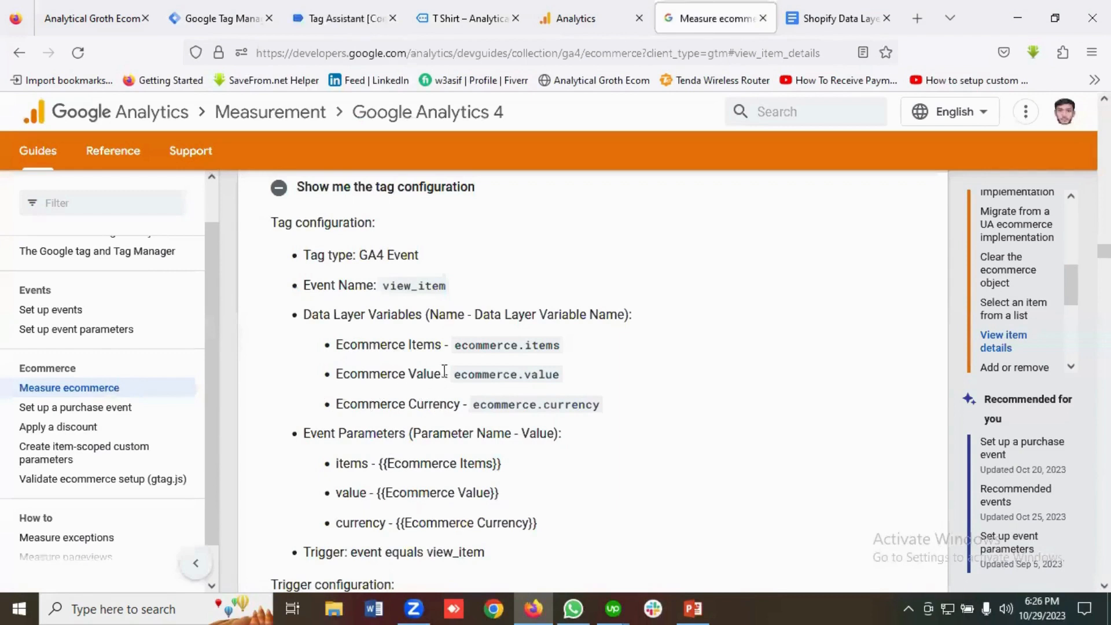
{"action": "left_click_drag", "start_coordinate": [442, 345], "coordinate": [328, 349]}
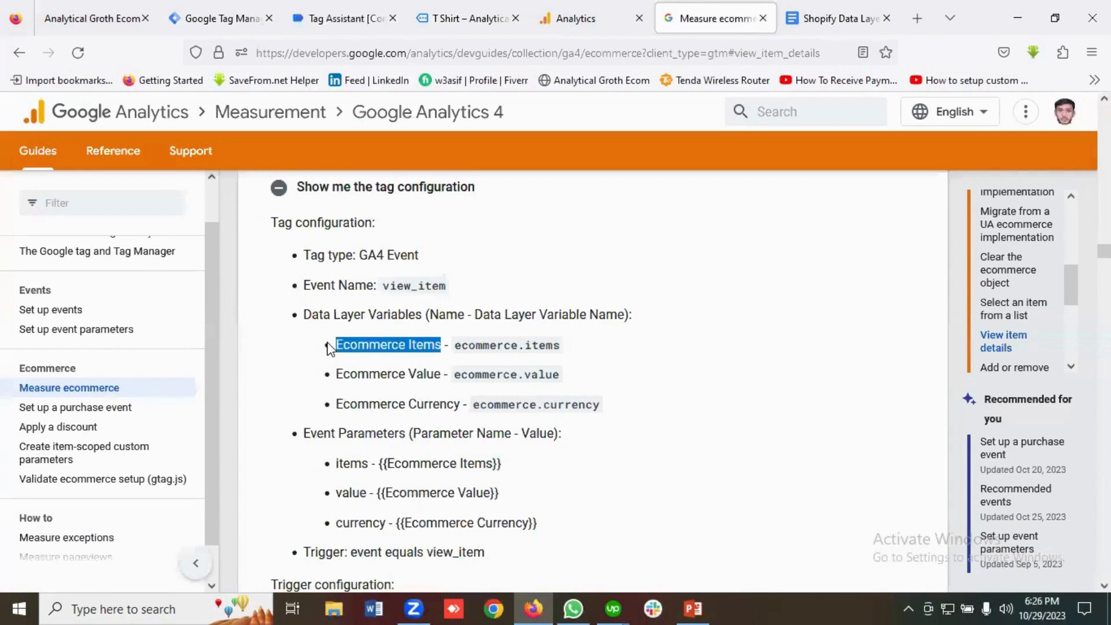
{"action": "right_click", "coordinate": [362, 346]}
{"action": "left_click", "coordinate": [385, 362]}
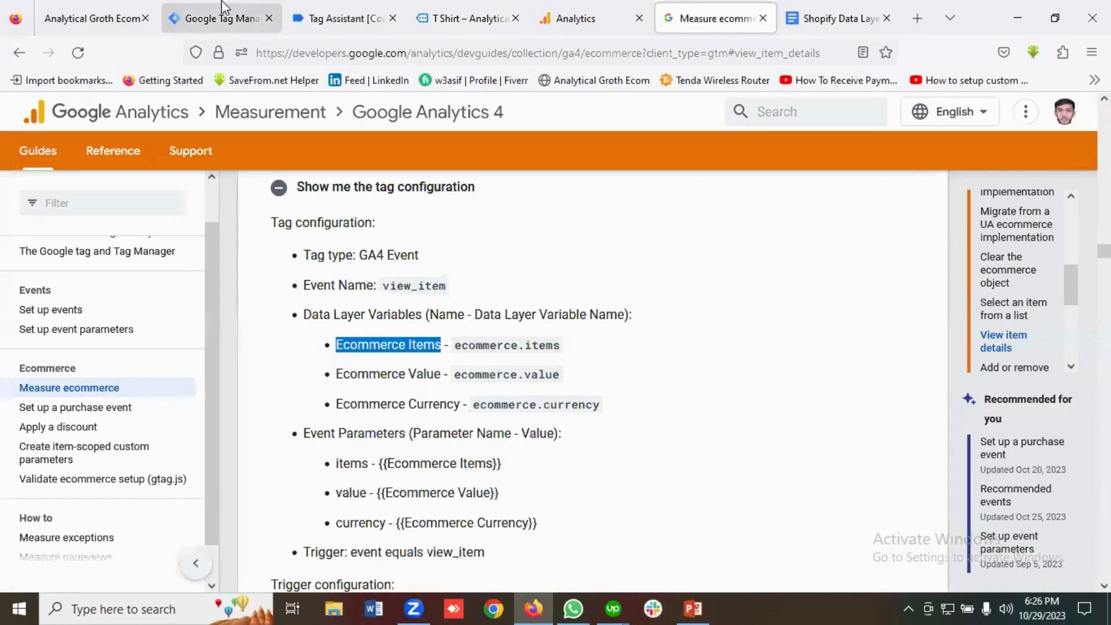
{"action": "left_click", "coordinate": [222, 8]}
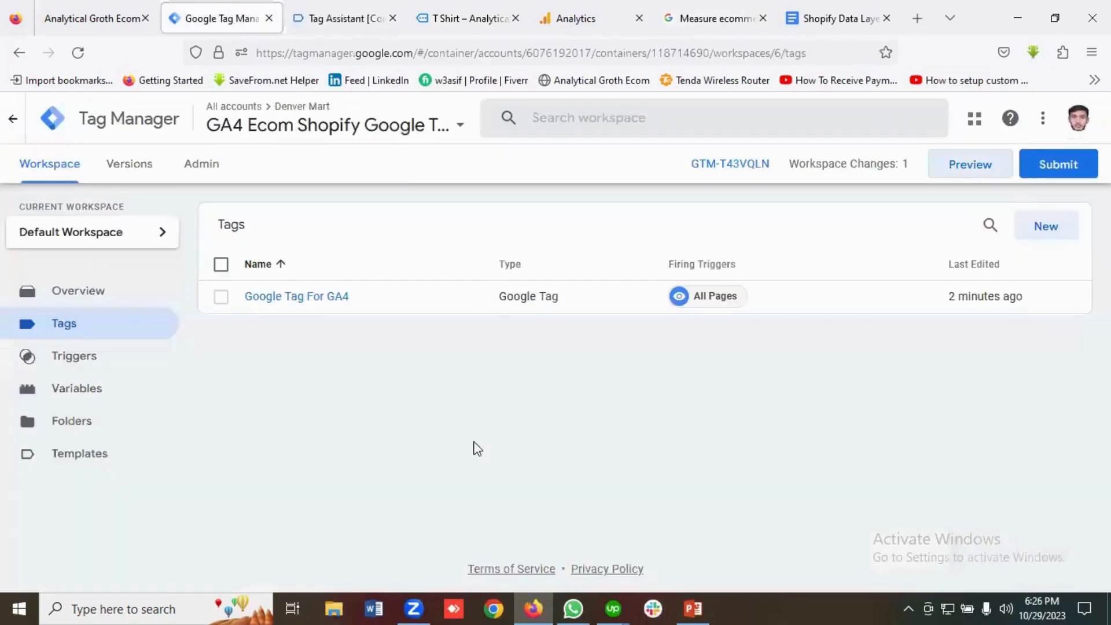
Create a new user-defined variable named 'Ecommerce Items' of type Data Layer Variable.
{"action": "left_click", "coordinate": [82, 403]}
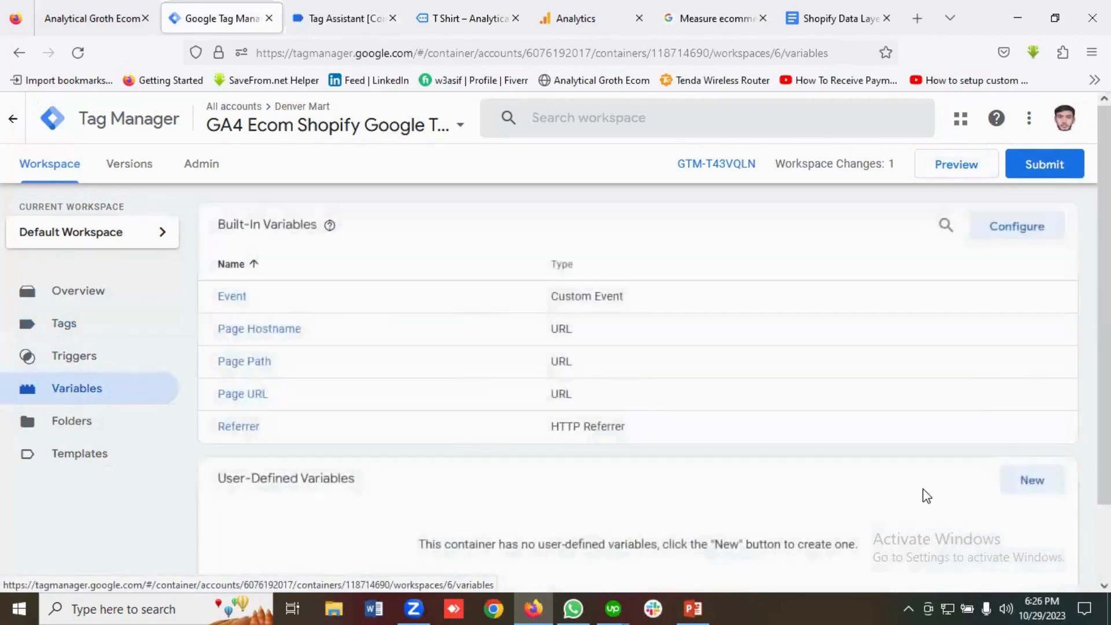
{"action": "scroll", "coordinate": [923, 493], "scroll_direction": "down", "scroll_amount": 2}
{"action": "left_click", "coordinate": [1026, 414]}
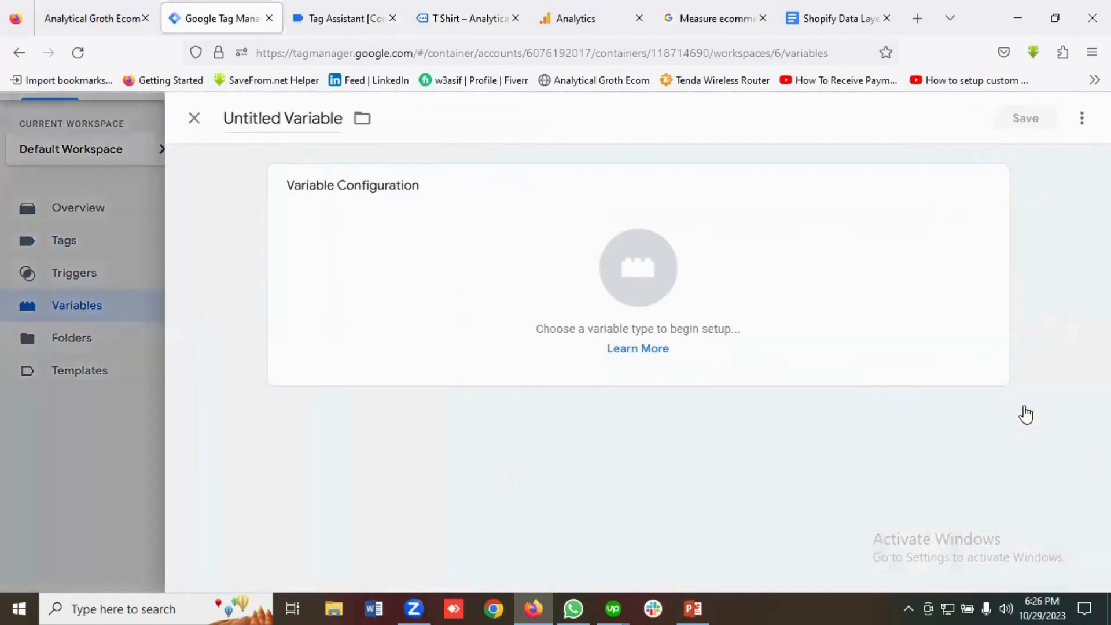
{"action": "left_click", "coordinate": [274, 120]}
{"action": "key", "text": "ctrl+a"}
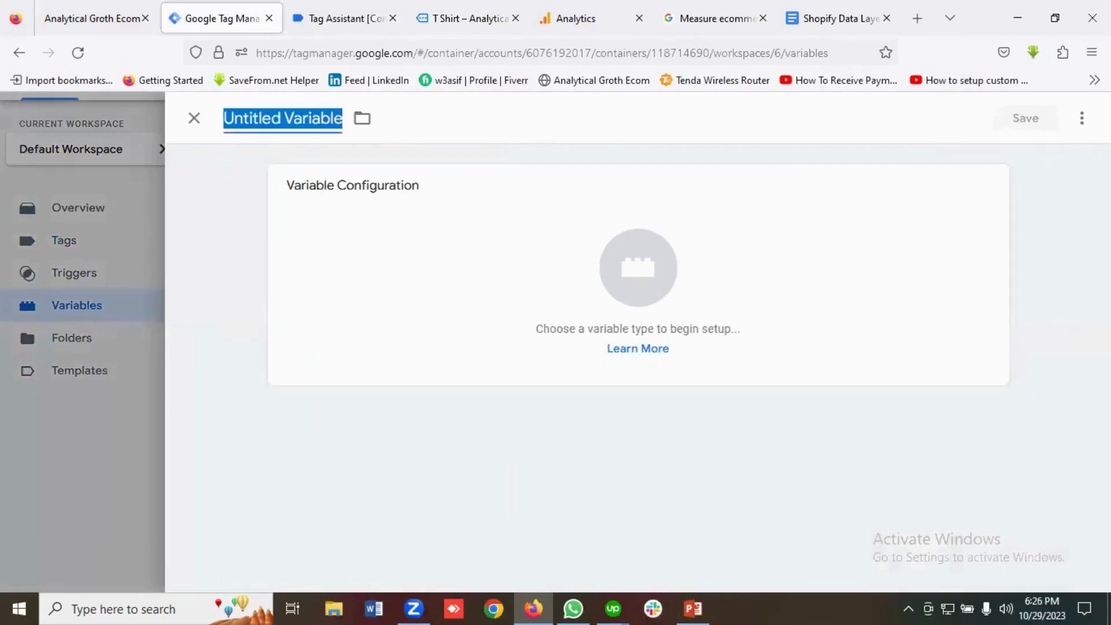
{"action": "key", "text": "ctrl+v"}
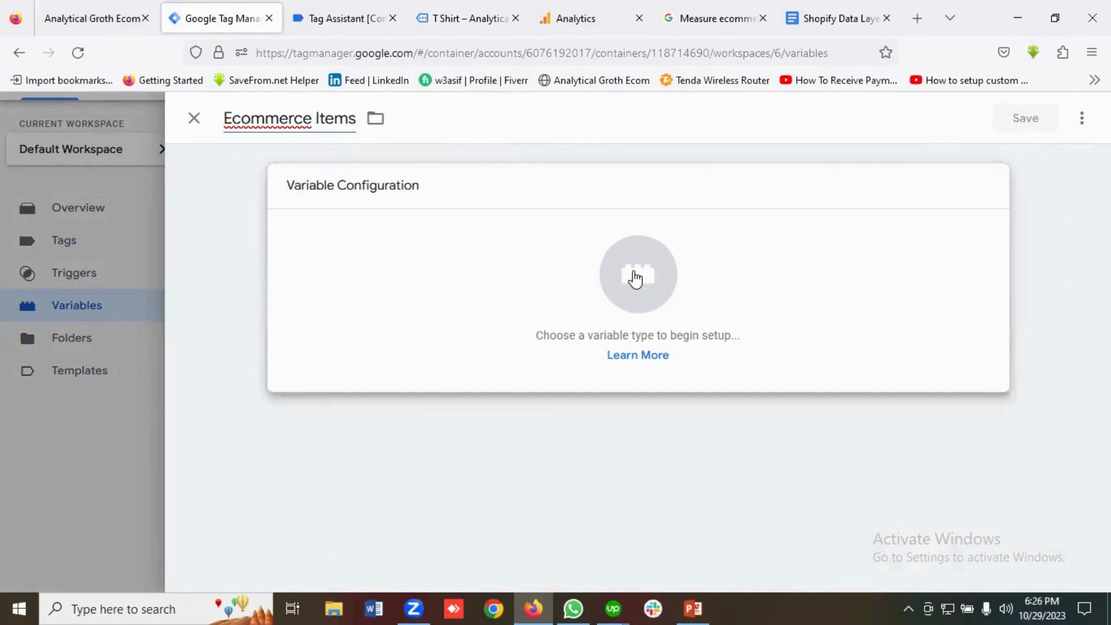
{"action": "left_click", "coordinate": [636, 276]}
{"action": "scroll", "coordinate": [689, 330], "scroll_direction": "down", "scroll_amount": 4}
{"action": "scroll", "coordinate": [712, 359], "scroll_direction": "up", "scroll_amount": 2}
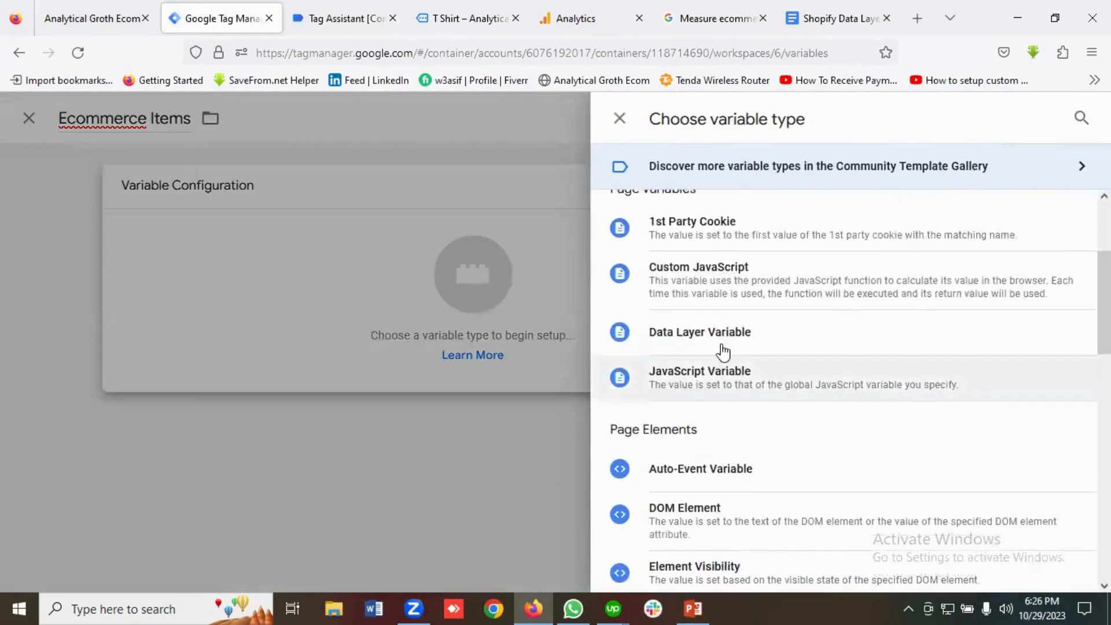
{"action": "left_click", "coordinate": [717, 330]}
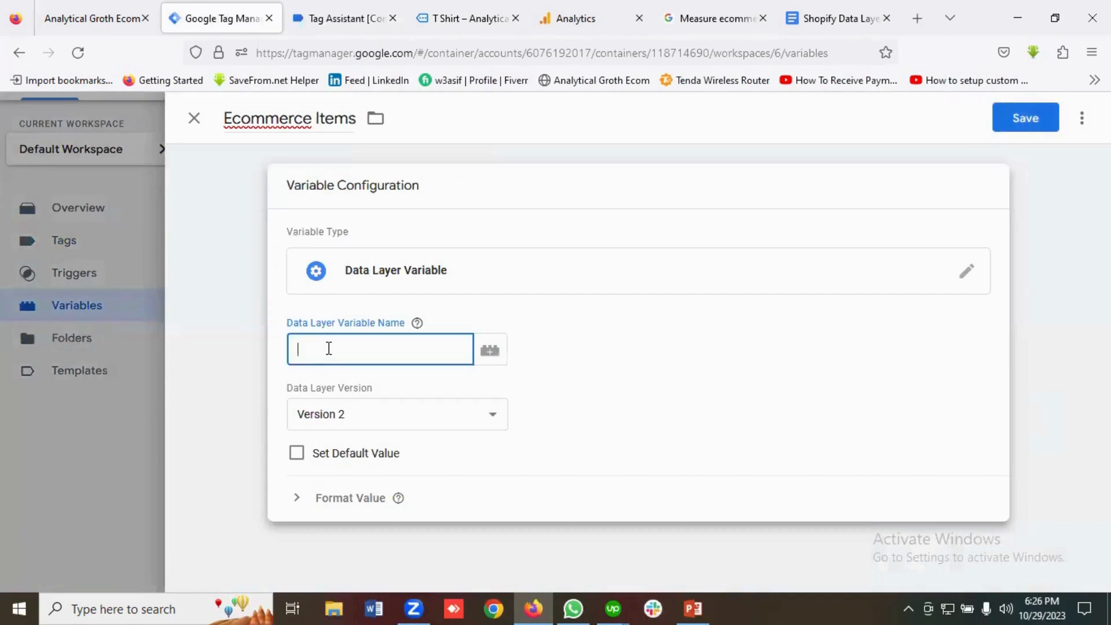
Build the data layer variable name ecommerce.items from keys copied out of Tag Assistant.
{"action": "left_click", "coordinate": [365, 21]}
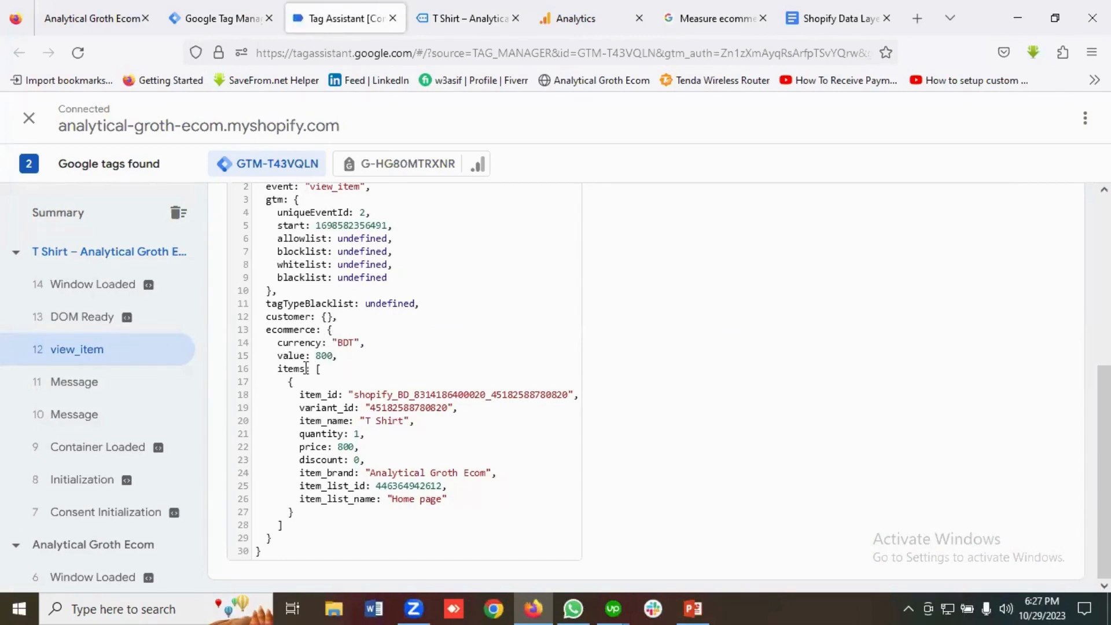
{"action": "double_click", "coordinate": [286, 330]}
{"action": "right_click", "coordinate": [288, 331]}
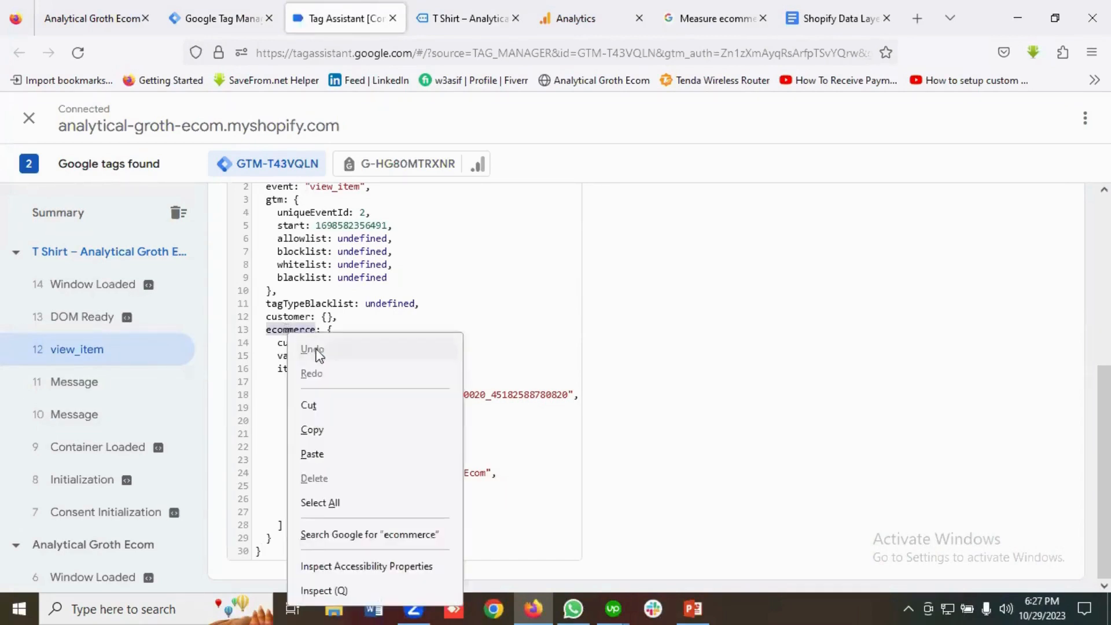
{"action": "left_click", "coordinate": [313, 431]}
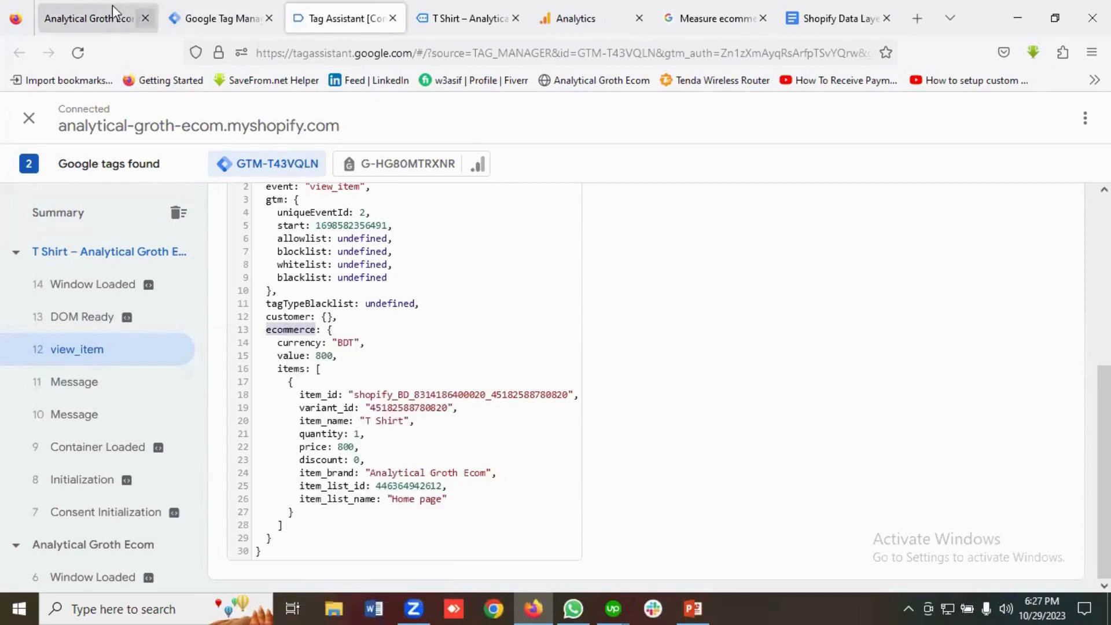
{"action": "left_click", "coordinate": [220, 17]}
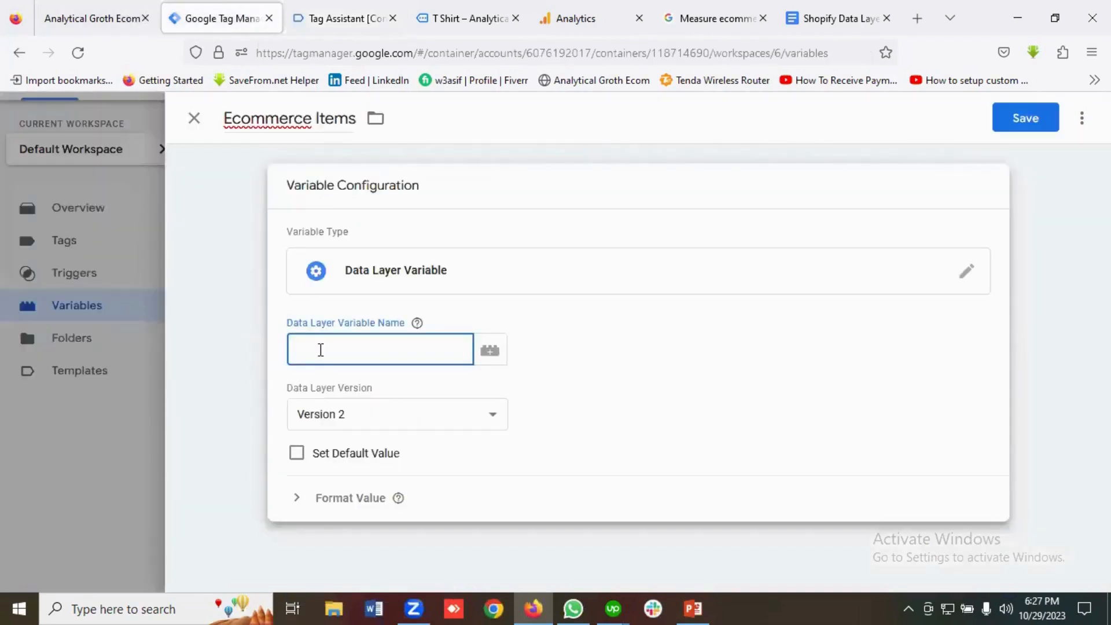
{"action": "key", "text": "ctrl+v"}
{"action": "key", "text": "ctrl+Tab"}
{"action": "double_click", "coordinate": [291, 368]}
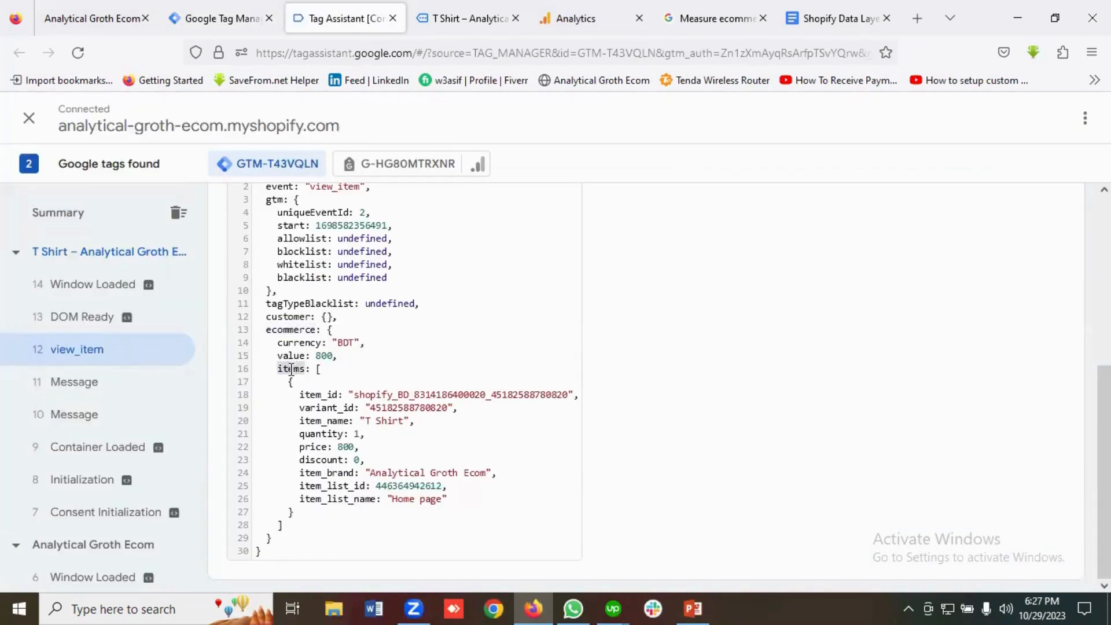
{"action": "right_click", "coordinate": [291, 369]}
{"action": "left_click", "coordinate": [316, 191]}
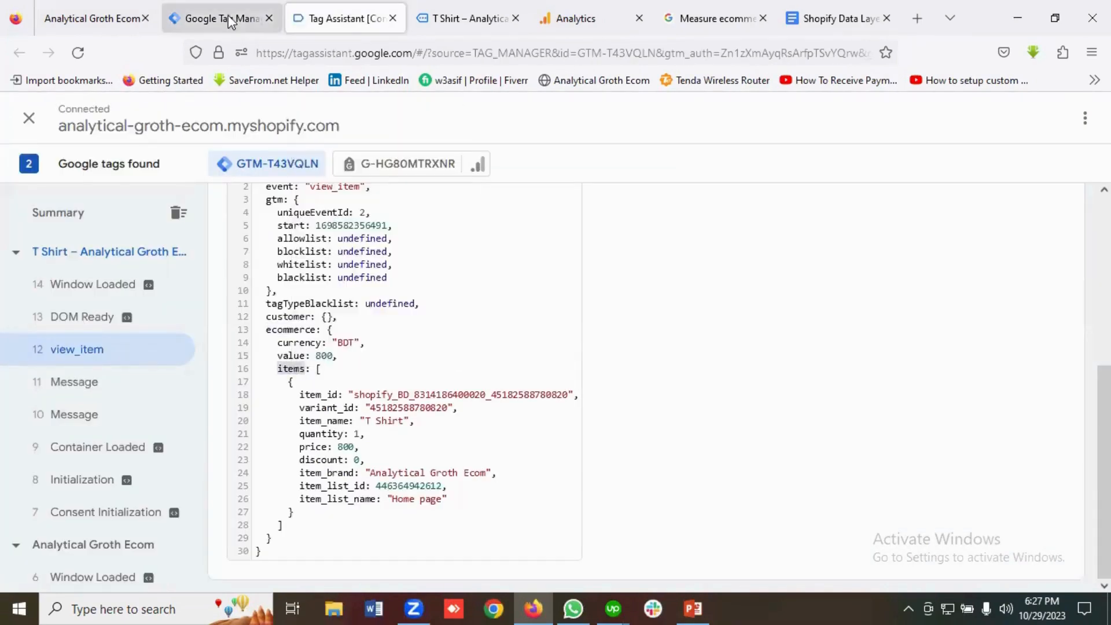
{"action": "left_click", "coordinate": [223, 18]}
{"action": "key", "text": "ctrl+v"}
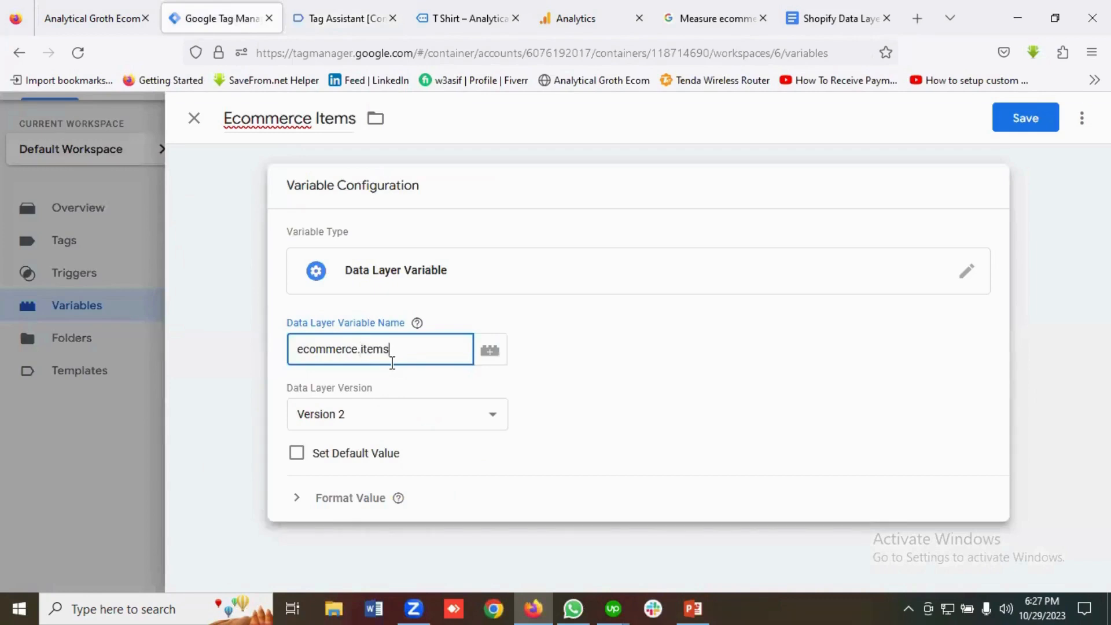
Check the ecommerce.items path against the docs and data layer, then save the variable.
{"action": "left_click", "coordinate": [715, 18]}
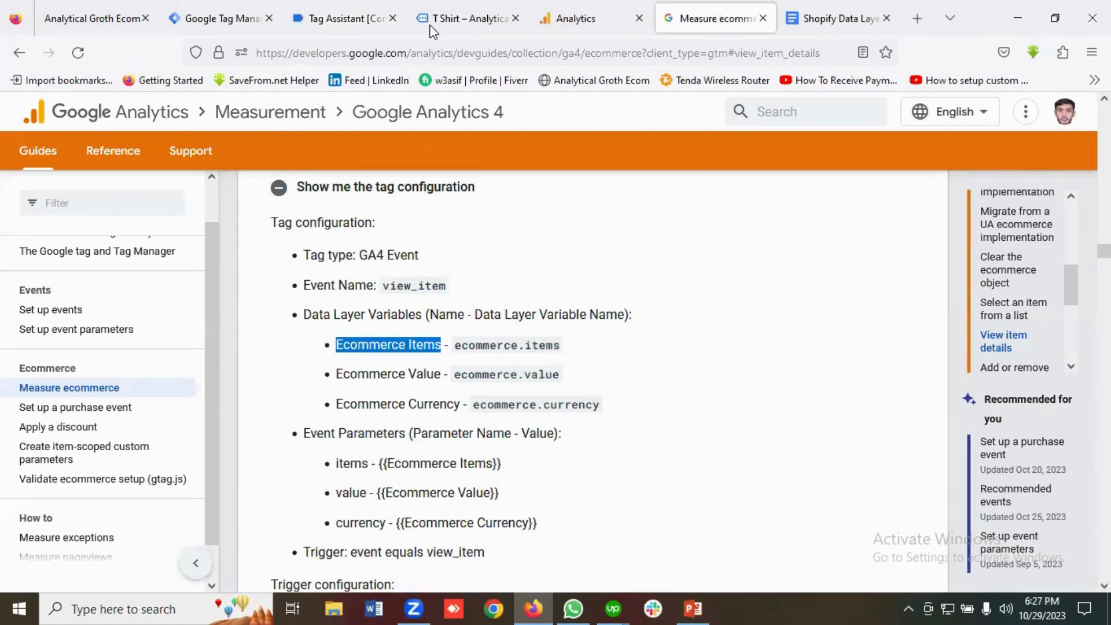
{"action": "left_click", "coordinate": [457, 13]}
{"action": "left_click", "coordinate": [341, 18]}
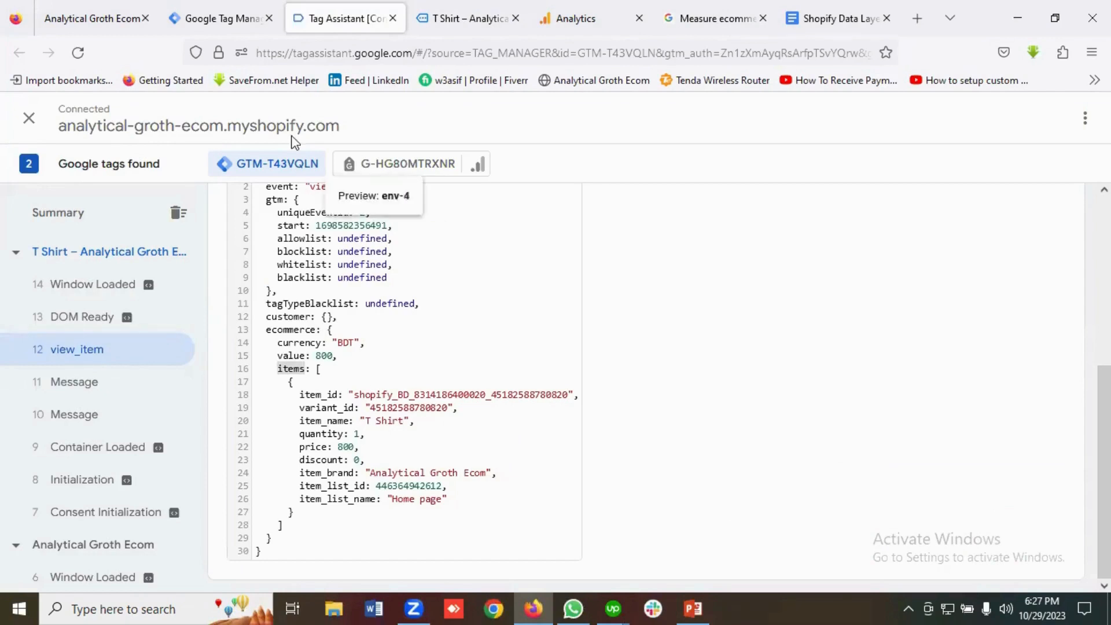
{"action": "left_click", "coordinate": [228, 19]}
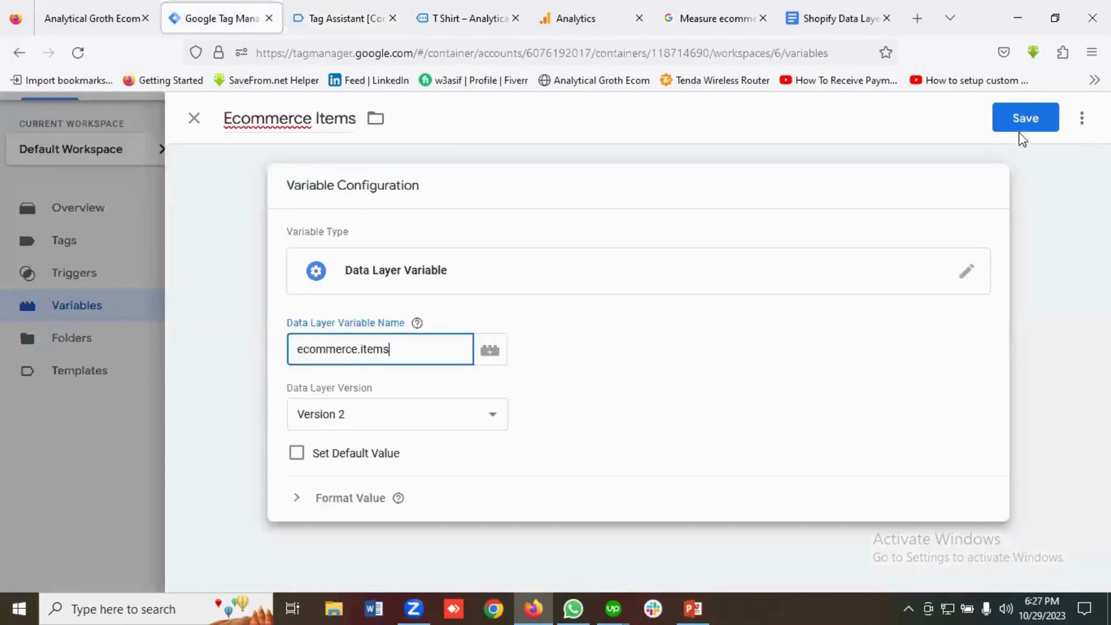
{"action": "left_click", "coordinate": [1026, 119]}
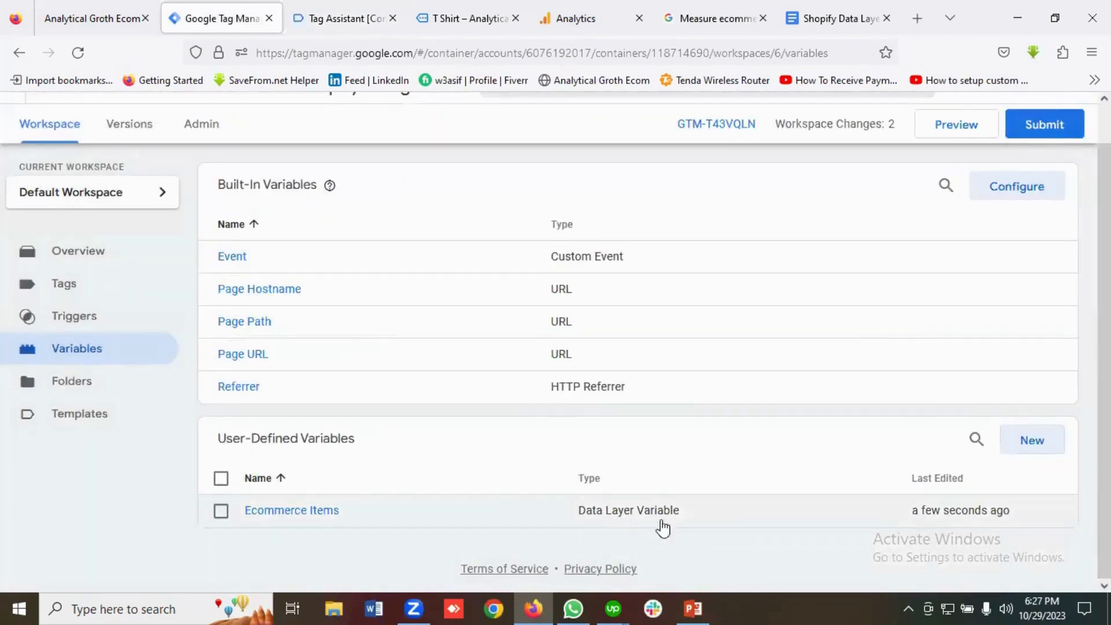
Start a new variable named 'Ecommerce Value', copied from the GA4 docs.
{"action": "left_click", "coordinate": [1028, 445]}
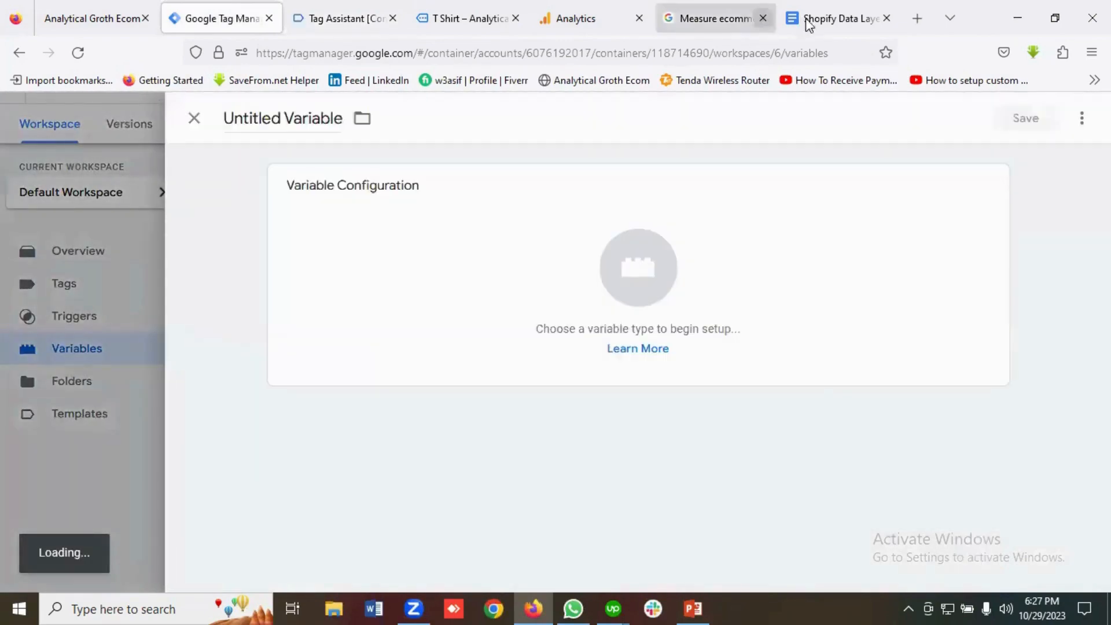
{"action": "left_click", "coordinate": [718, 18]}
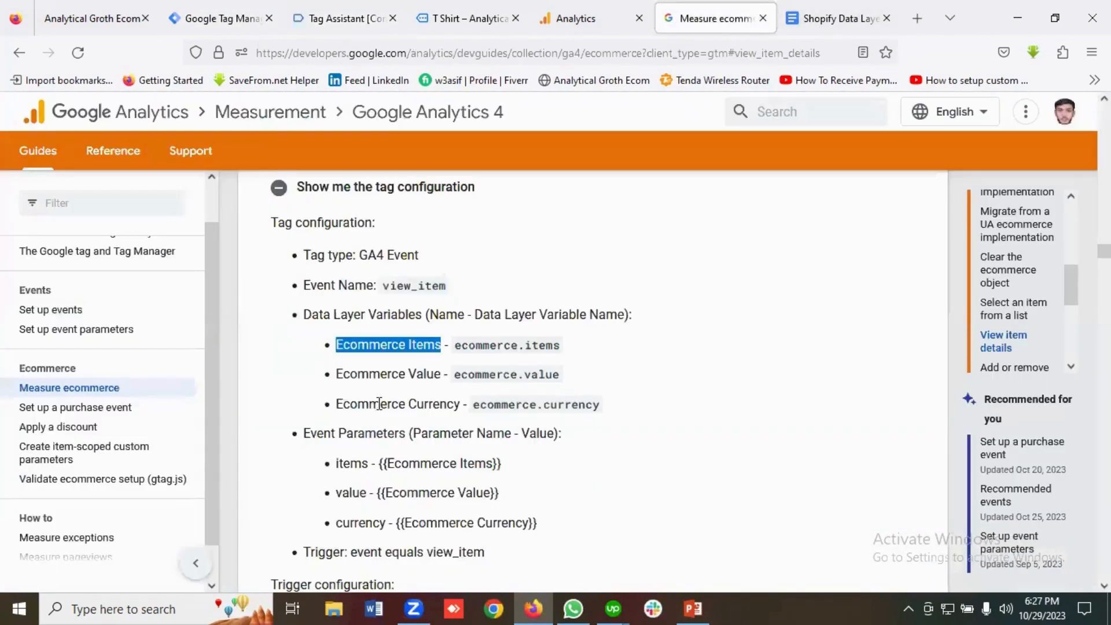
{"action": "left_click_drag", "start_coordinate": [445, 378], "coordinate": [332, 379]}
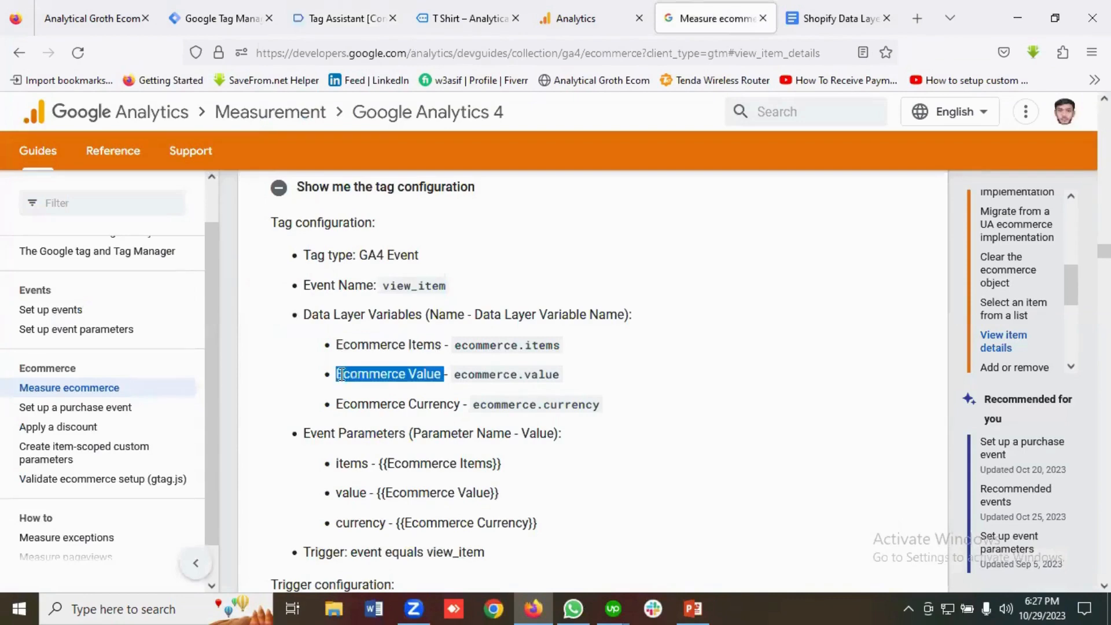
{"action": "right_click", "coordinate": [341, 375]}
{"action": "left_click", "coordinate": [368, 394]}
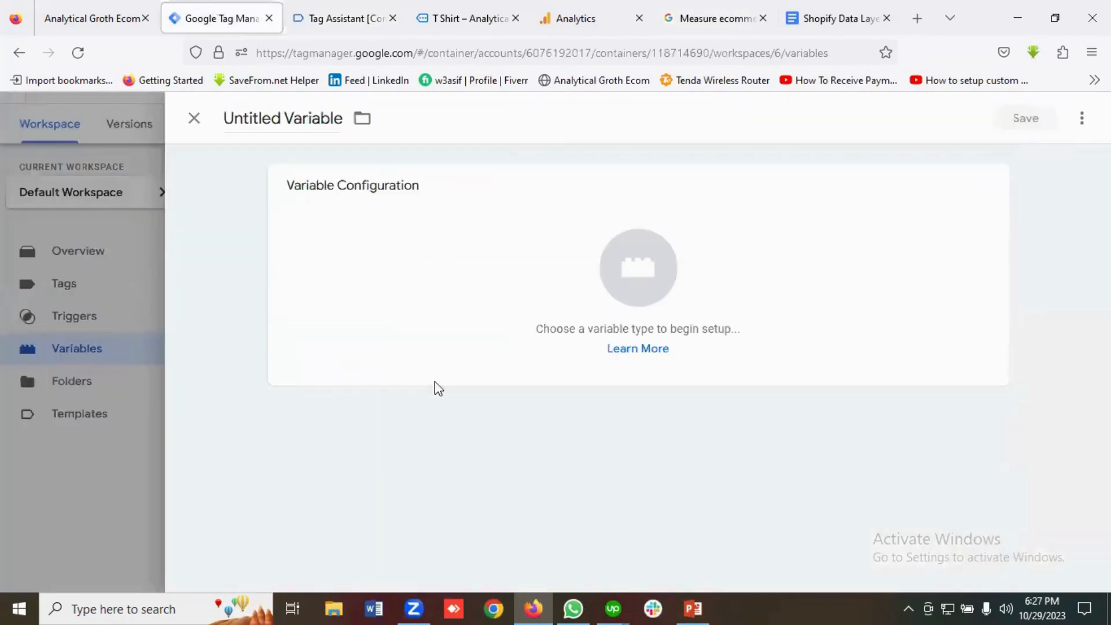
{"action": "left_click", "coordinate": [220, 16]}
{"action": "left_click", "coordinate": [285, 118]}
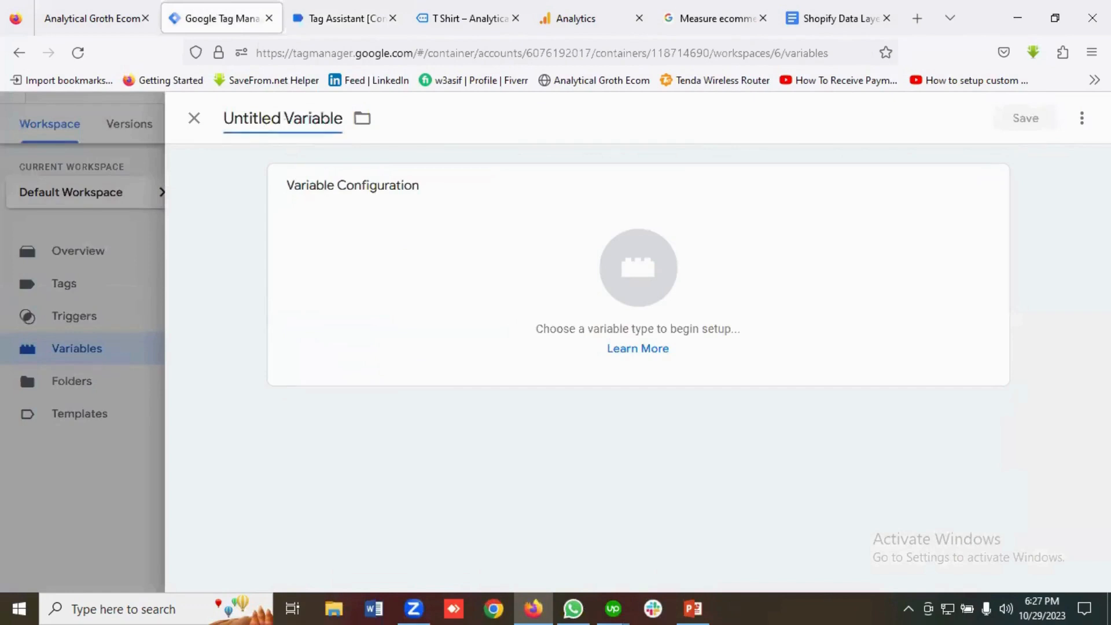
{"action": "key", "text": "ctrl+a"}
{"action": "key", "text": "ctrl+v"}
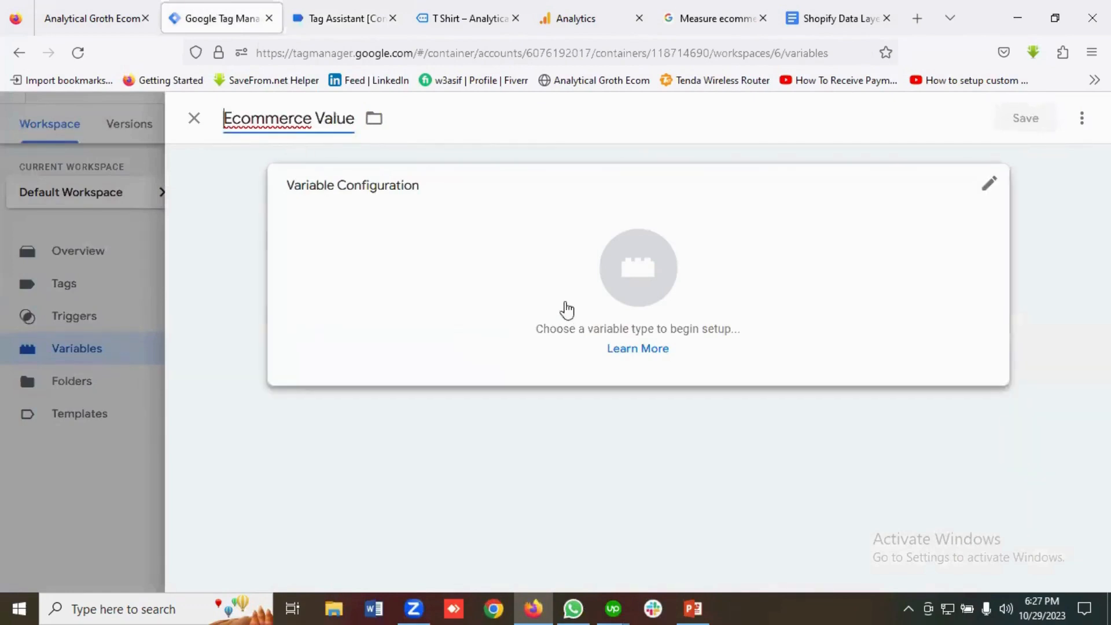
Set the Ecommerce Value variable's type to Data Layer Variable.
{"action": "left_click", "coordinate": [636, 294]}
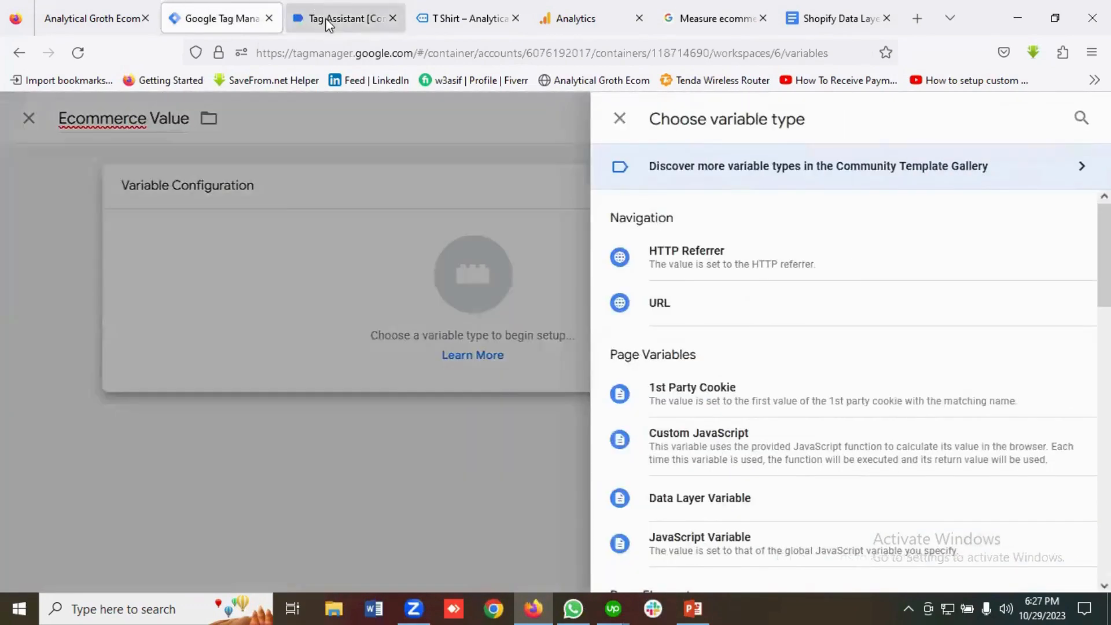
{"action": "left_click", "coordinate": [337, 23]}
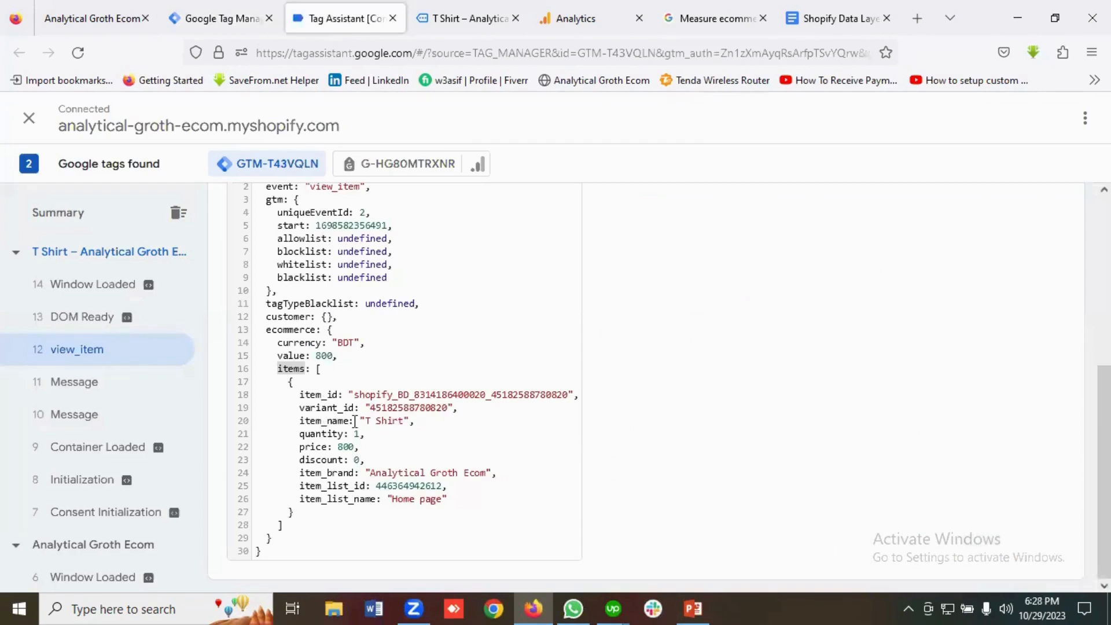
{"action": "left_click", "coordinate": [733, 15]}
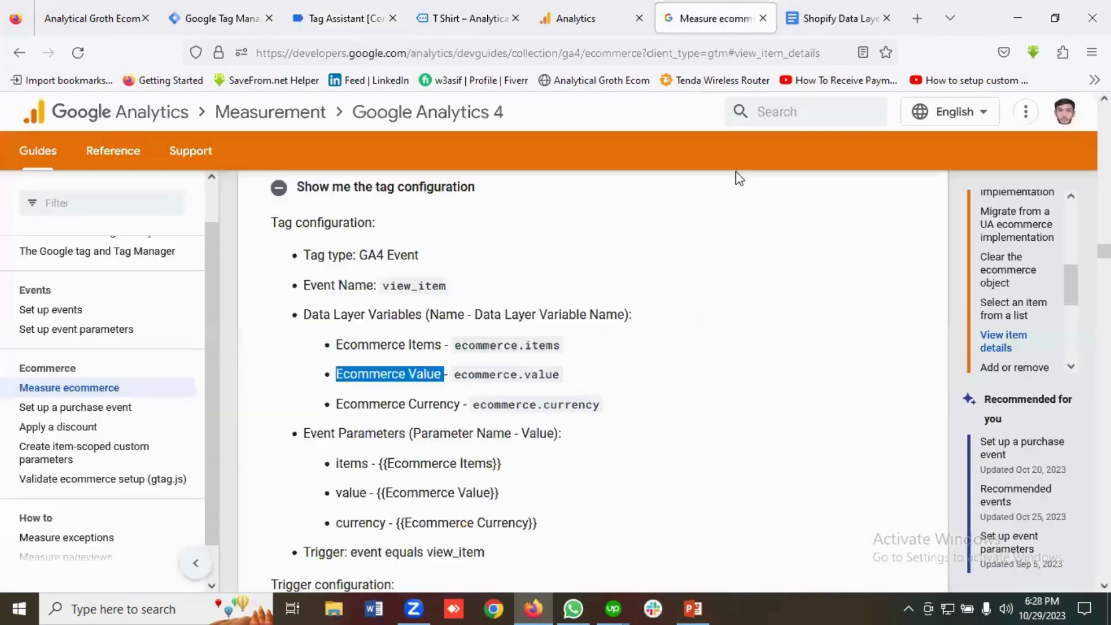
{"action": "left_click_drag", "start_coordinate": [560, 345], "coordinate": [461, 347]}
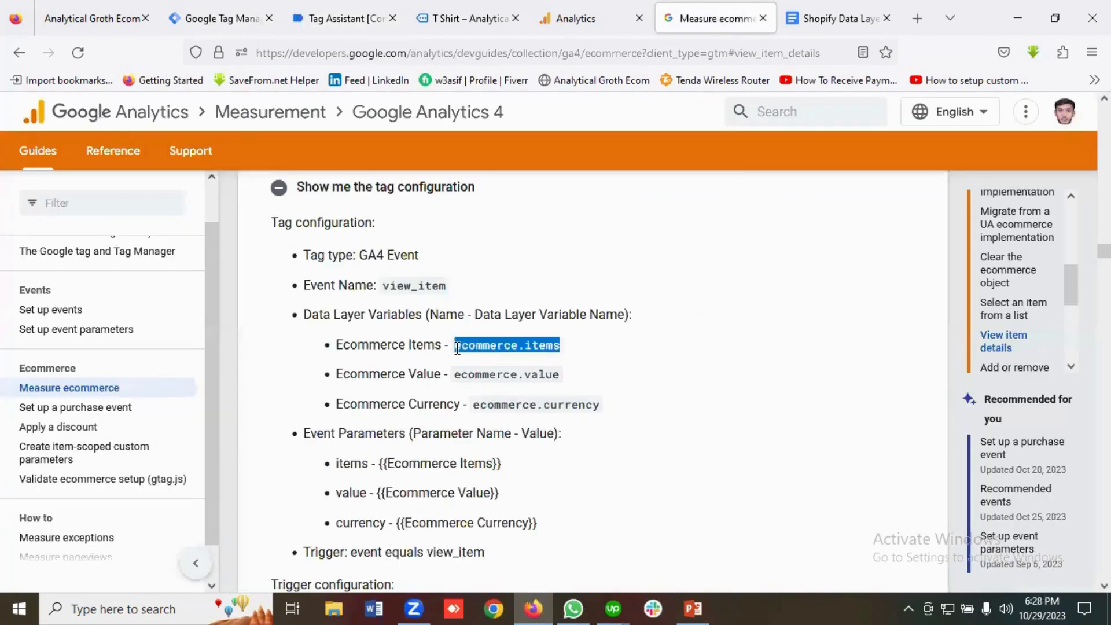
{"action": "left_click", "coordinate": [588, 354]}
{"action": "left_click", "coordinate": [347, 18]}
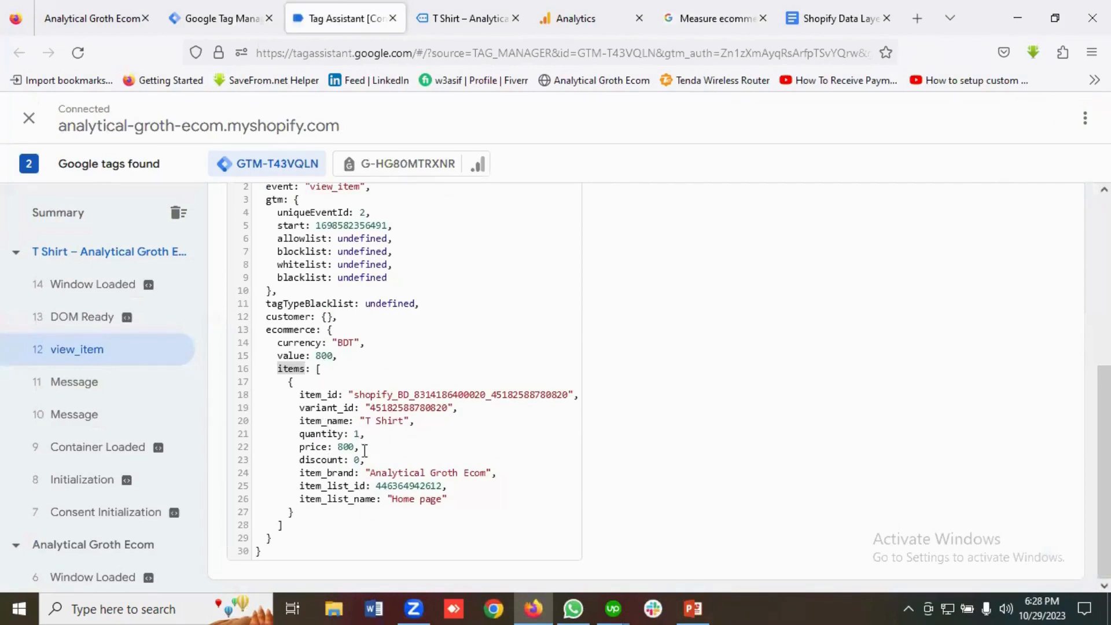
{"action": "left_click", "coordinate": [222, 13]}
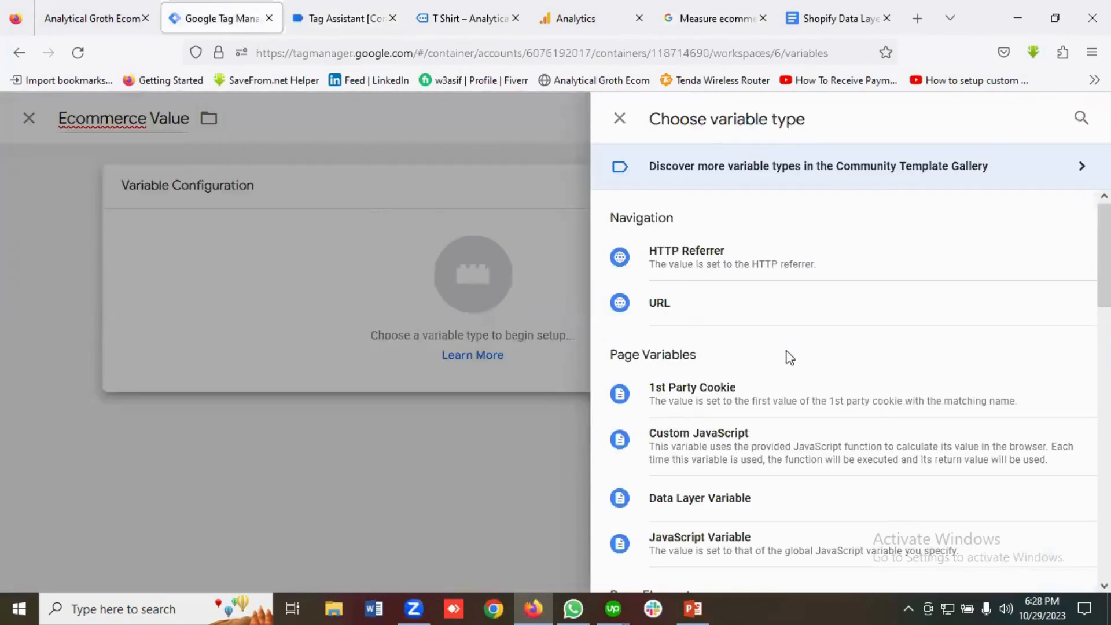
{"action": "scroll", "coordinate": [790, 356], "scroll_direction": "down", "scroll_amount": 2}
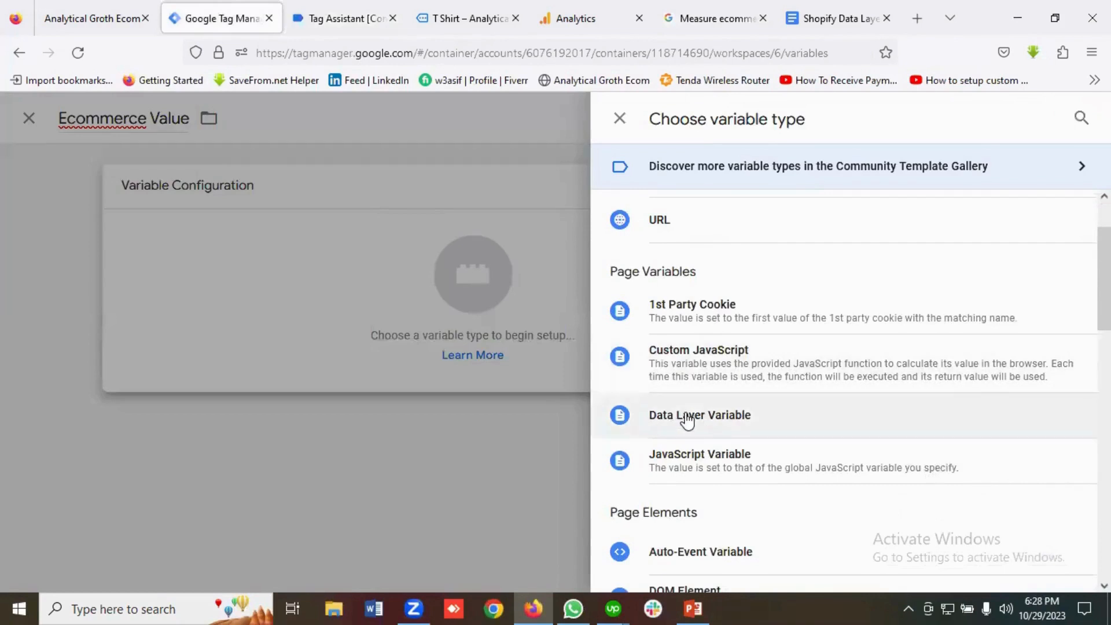
{"action": "left_click", "coordinate": [688, 421]}
{"action": "left_click", "coordinate": [349, 355]}
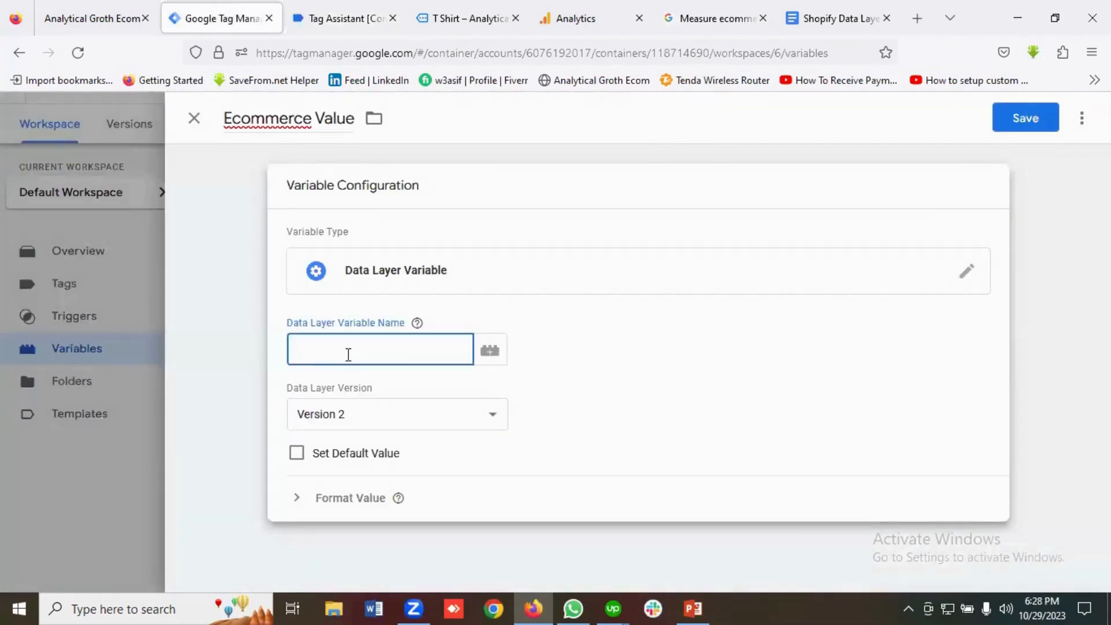
Enter 'ecommerce.' as the data layer variable name, copying the key from Tag Assistant.
{"action": "left_click", "coordinate": [347, 18]}
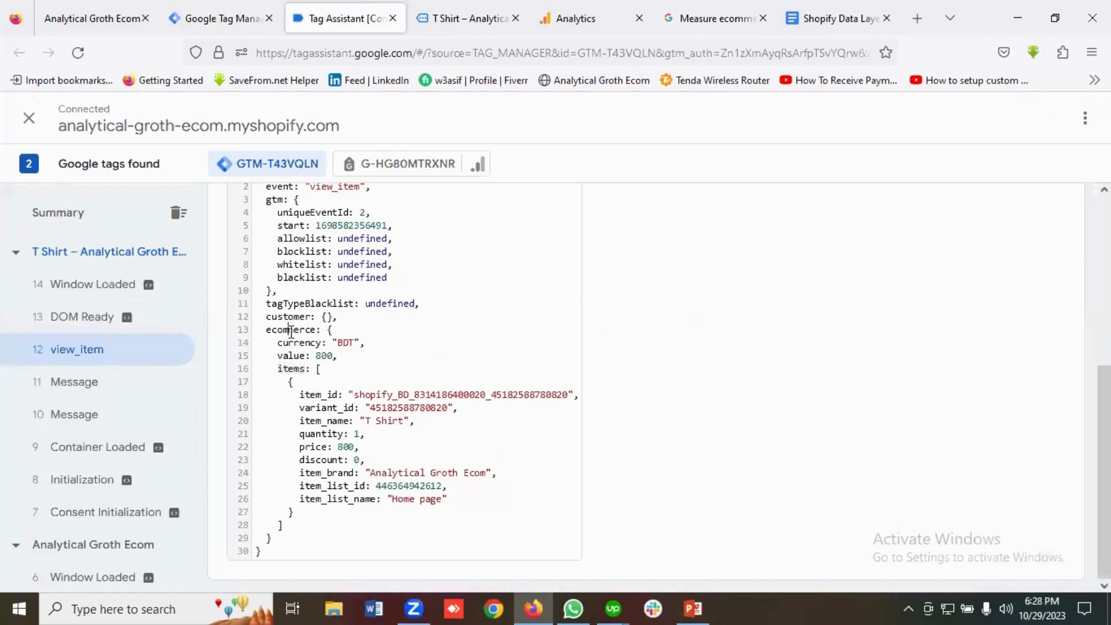
{"action": "double_click", "coordinate": [289, 330]}
{"action": "right_click", "coordinate": [292, 331]}
{"action": "left_click", "coordinate": [315, 431]}
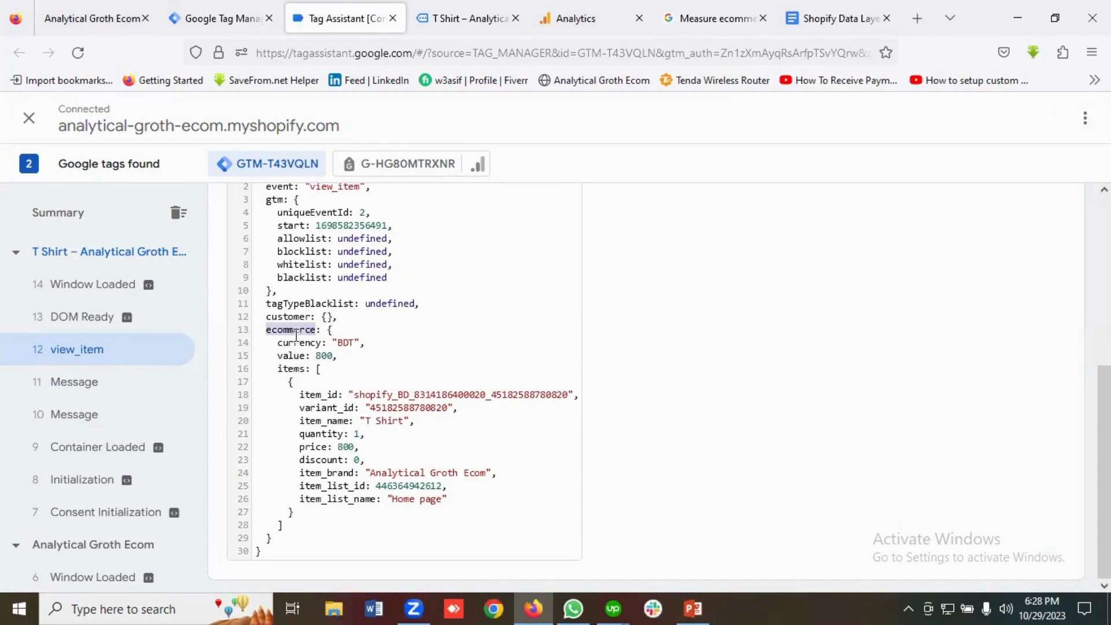
{"action": "left_click", "coordinate": [195, 16]}
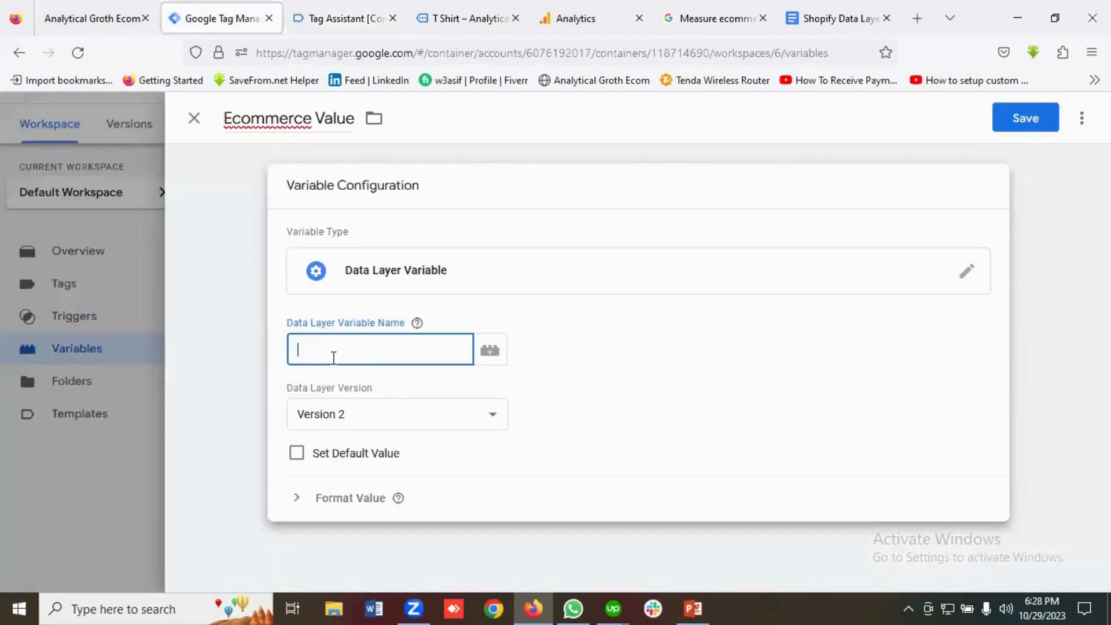
{"action": "key", "text": "ctrl+v"}
{"action": "type", "text": "."}
Complete the name as ecommerce.value and save the Ecommerce Value variable.
{"action": "left_click", "coordinate": [346, 18]}
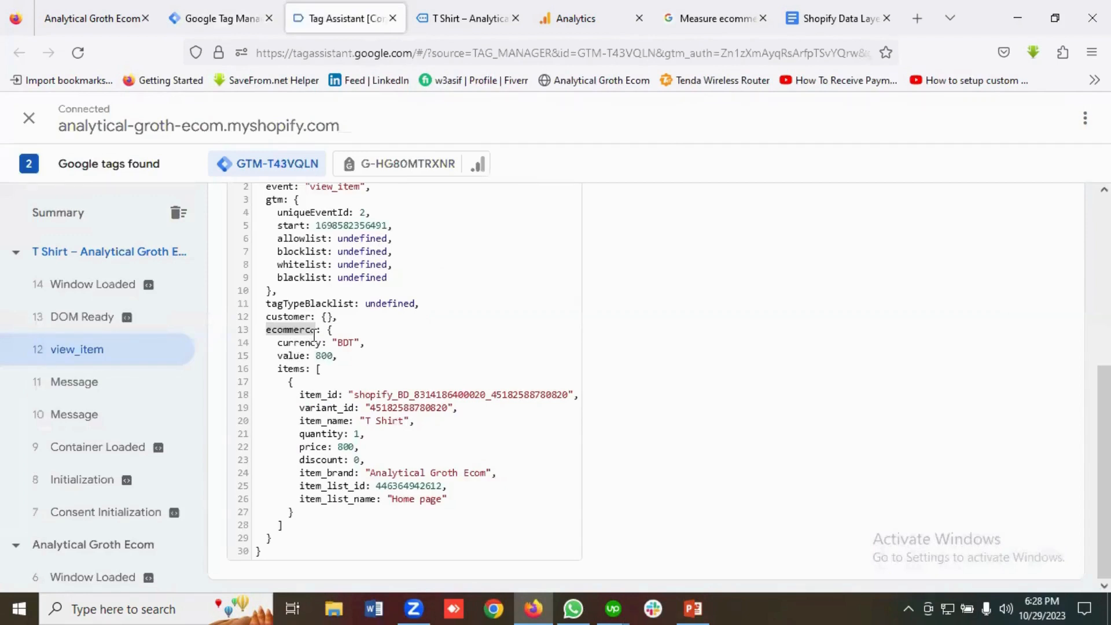
{"action": "left_click", "coordinate": [285, 355]}
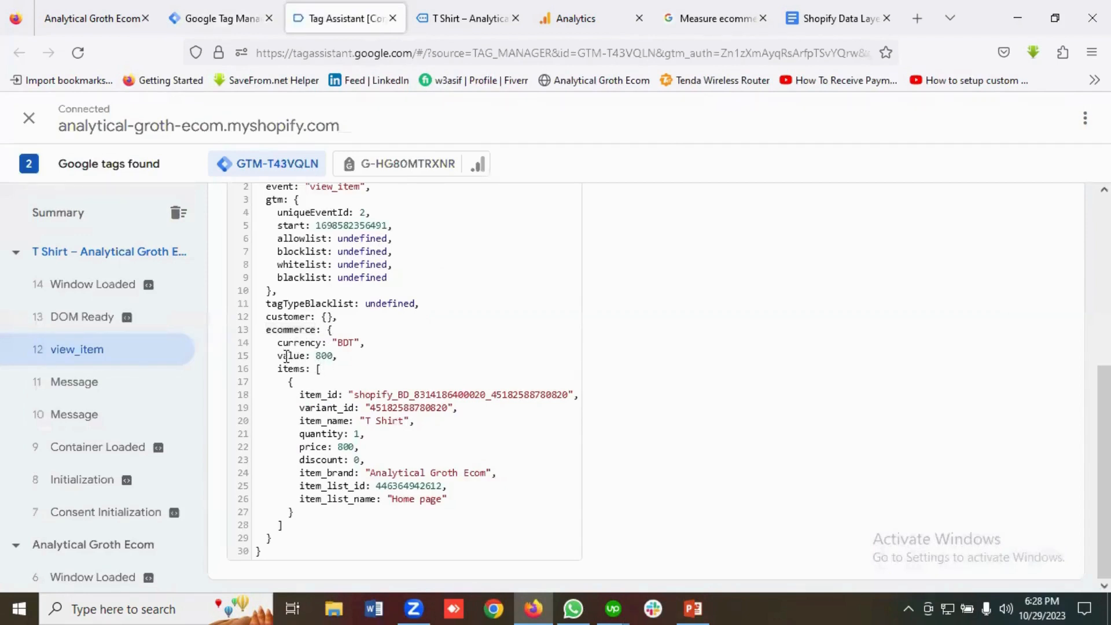
{"action": "double_click", "coordinate": [287, 355]}
{"action": "right_click", "coordinate": [287, 355]}
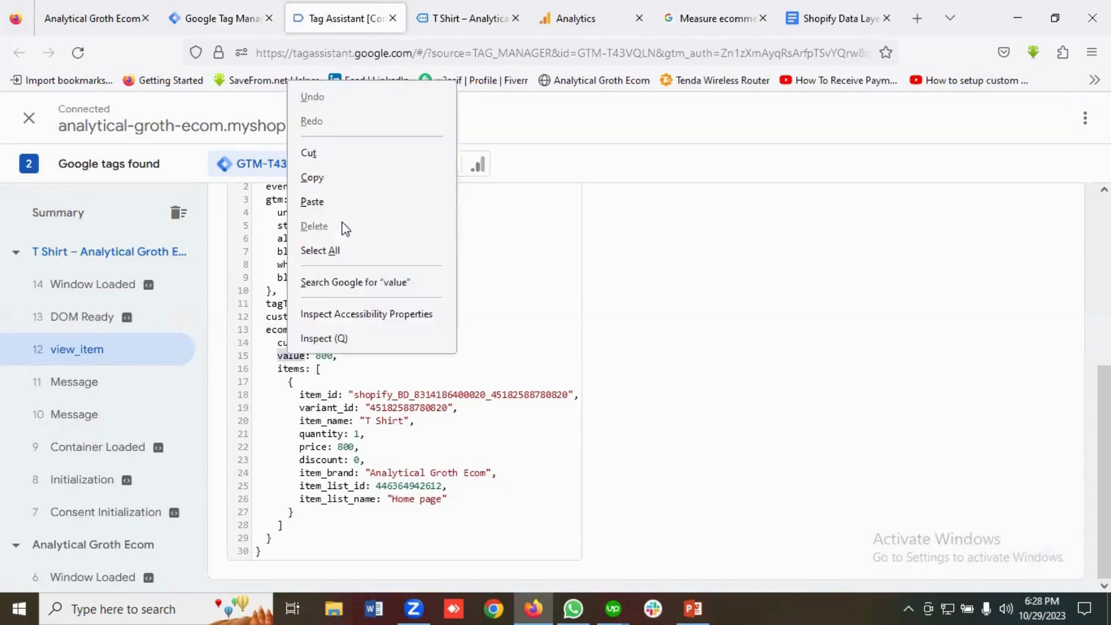
{"action": "left_click", "coordinate": [312, 177]}
{"action": "left_click", "coordinate": [222, 18]}
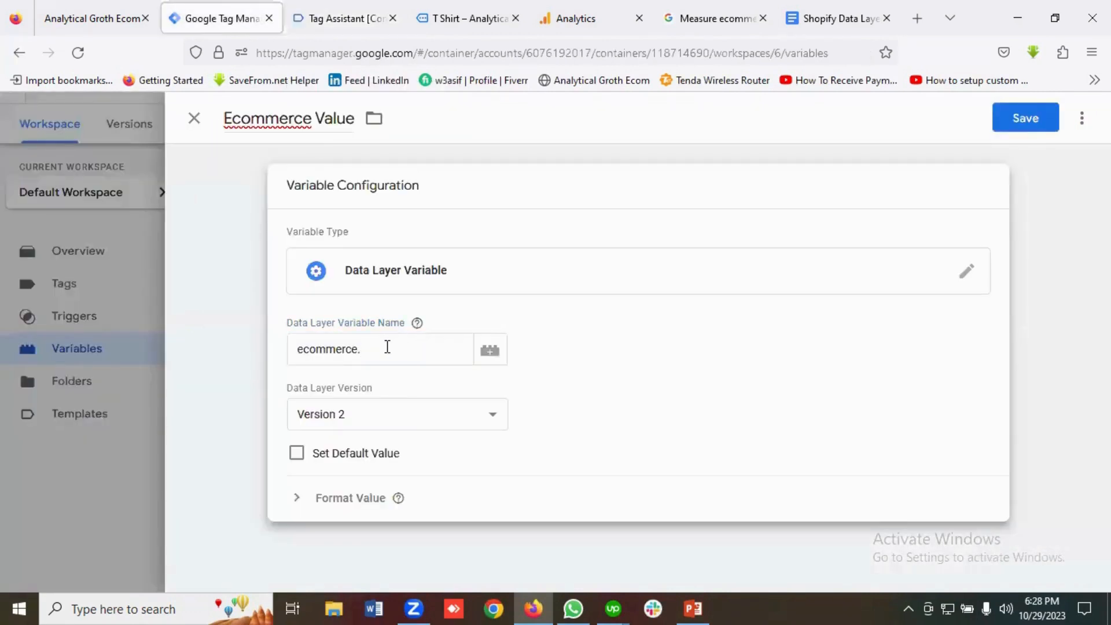
{"action": "left_click", "coordinate": [387, 348]}
{"action": "key", "text": "ctrl+v"}
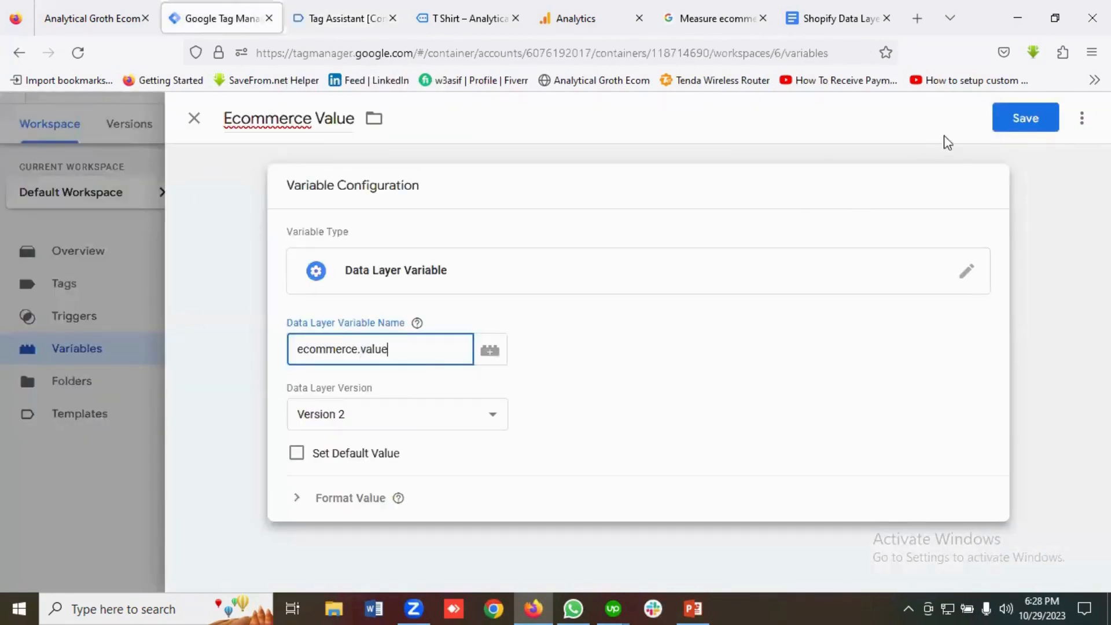
{"action": "left_click", "coordinate": [1016, 122]}
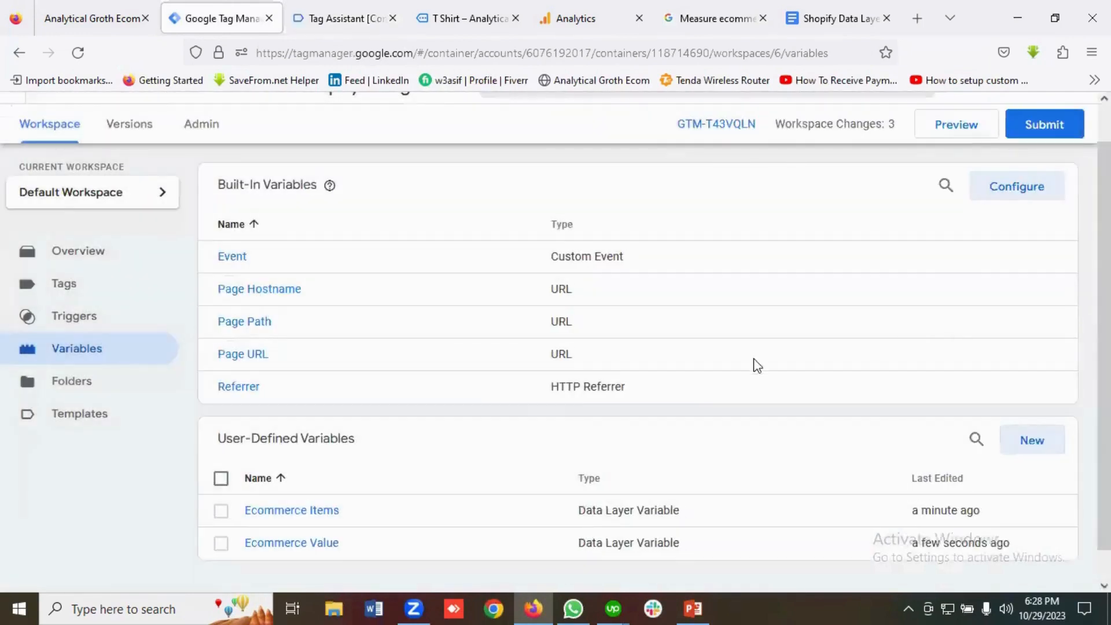
{"action": "scroll", "coordinate": [764, 373], "scroll_direction": "down", "scroll_amount": 1}
Start a new variable named 'Ecommerce Currency', copied from the GA4 measurement guide.
{"action": "left_click", "coordinate": [1044, 409]}
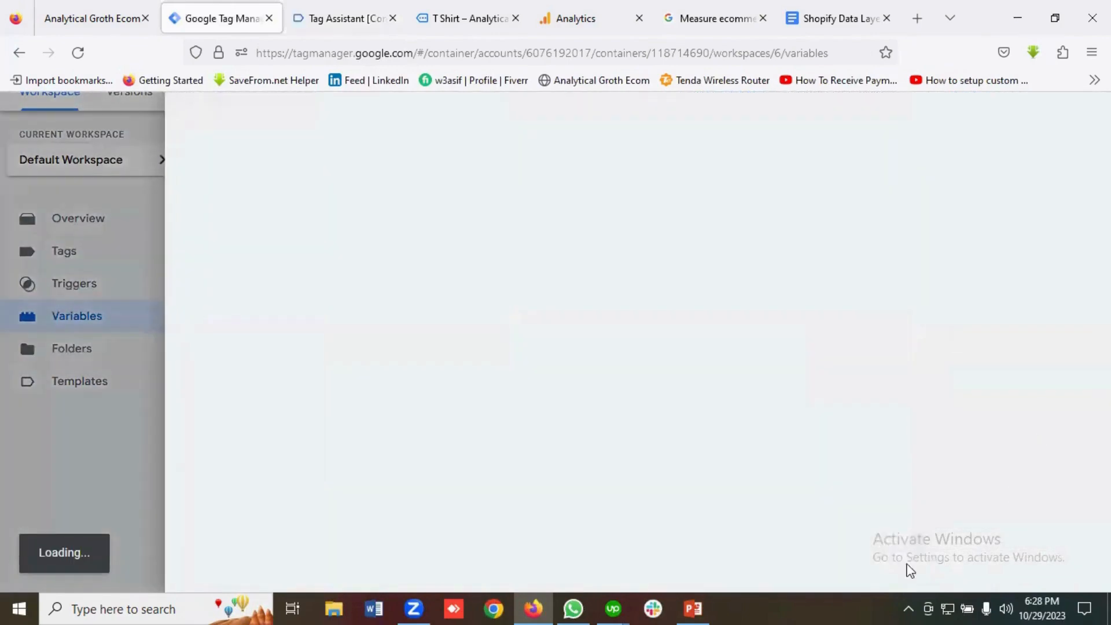
{"action": "left_click", "coordinate": [717, 26]}
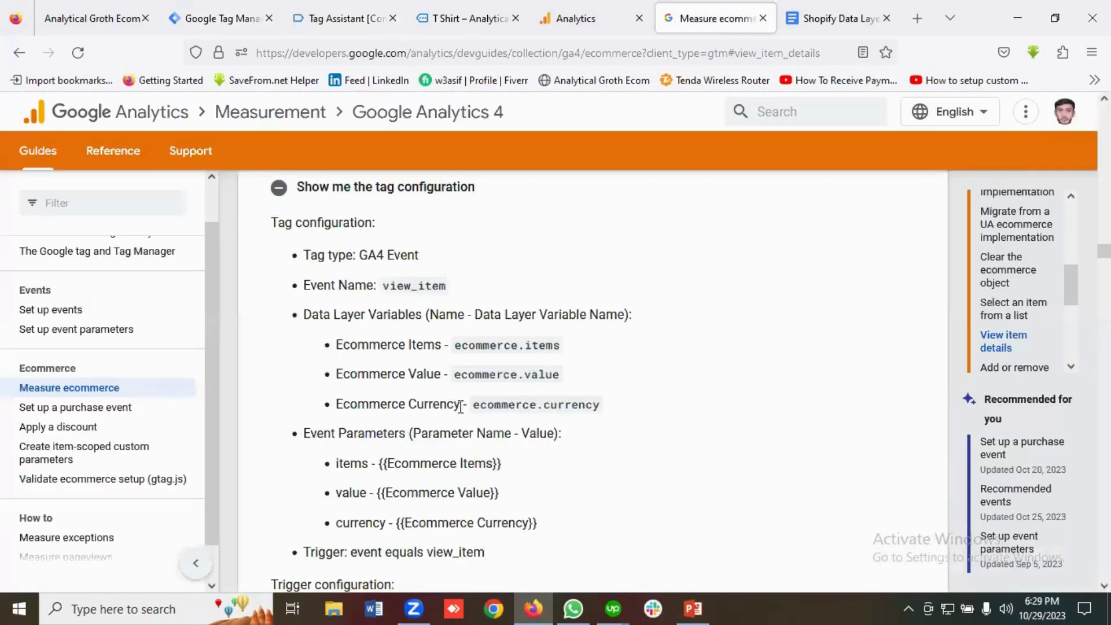
{"action": "left_click_drag", "start_coordinate": [461, 408], "coordinate": [334, 412]}
{"action": "right_click", "coordinate": [358, 405]}
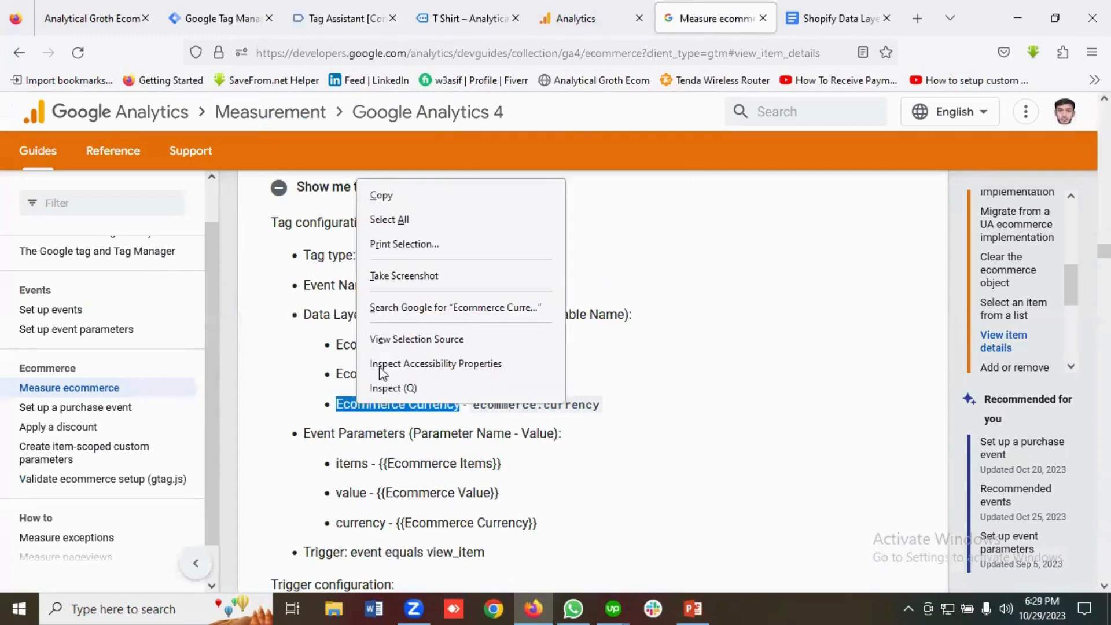
{"action": "left_click", "coordinate": [385, 196]}
{"action": "left_click", "coordinate": [222, 18]}
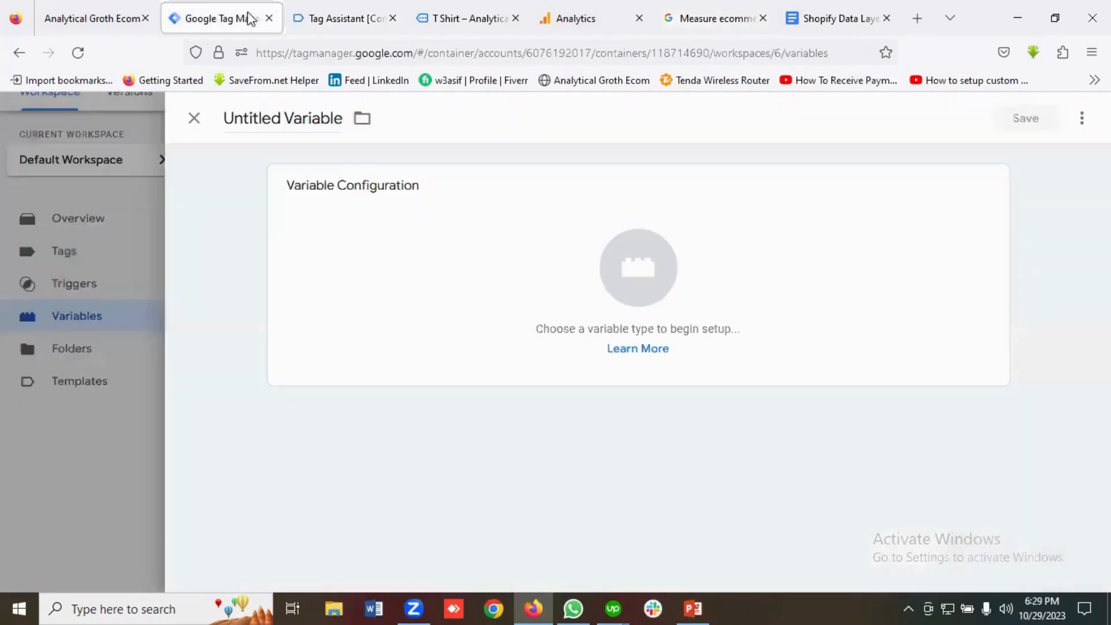
{"action": "left_click", "coordinate": [272, 120]}
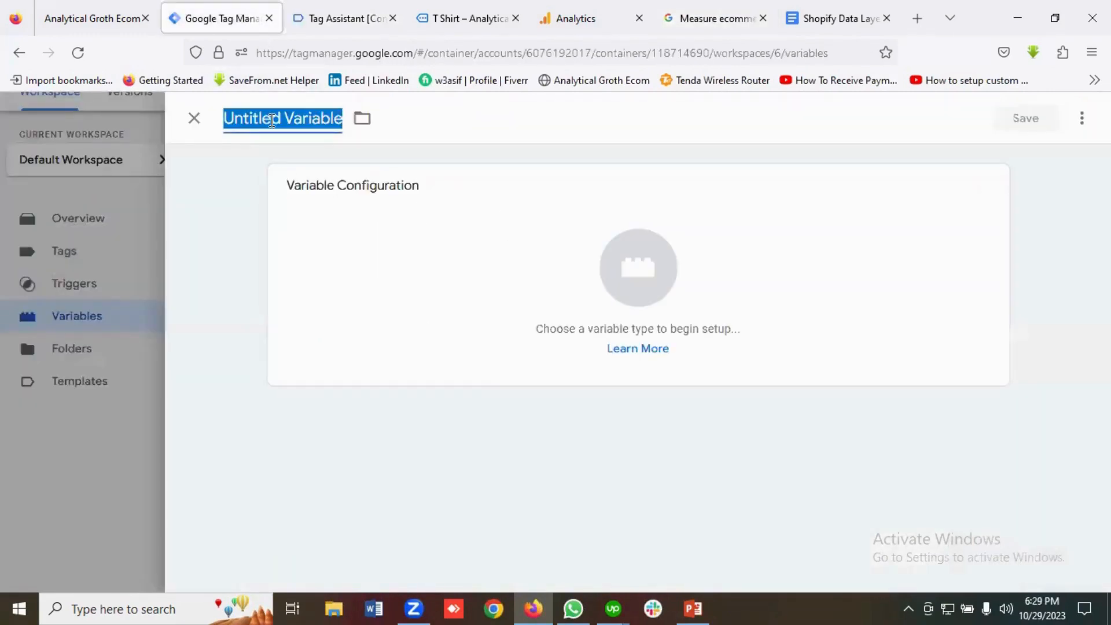
{"action": "key", "text": "ctrl+v"}
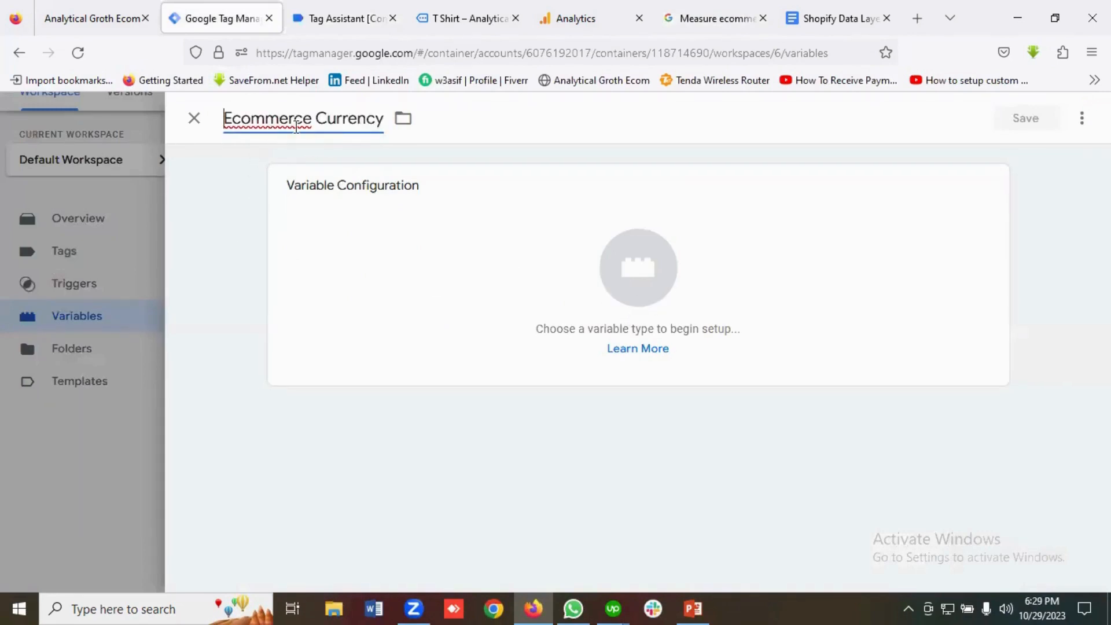
Make it a Data Layer Variable and enter 'ecommerce' from Tag Assistant as its name.
{"action": "left_click", "coordinate": [625, 295]}
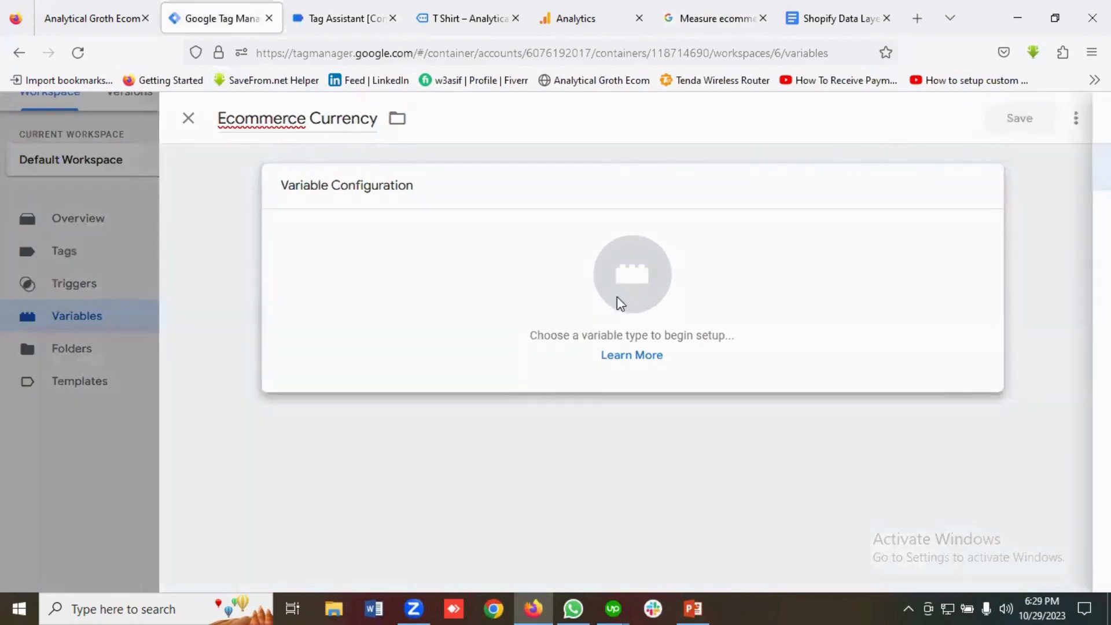
{"action": "scroll", "coordinate": [642, 359], "scroll_direction": "down", "scroll_amount": 2}
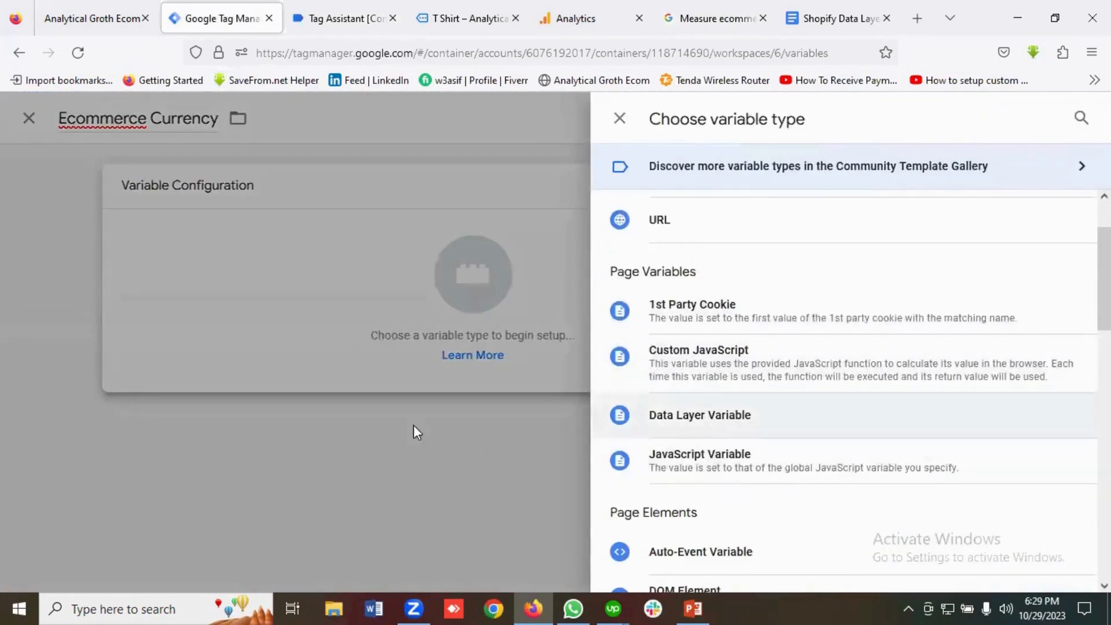
{"action": "left_click", "coordinate": [709, 429]}
{"action": "left_click", "coordinate": [313, 347]}
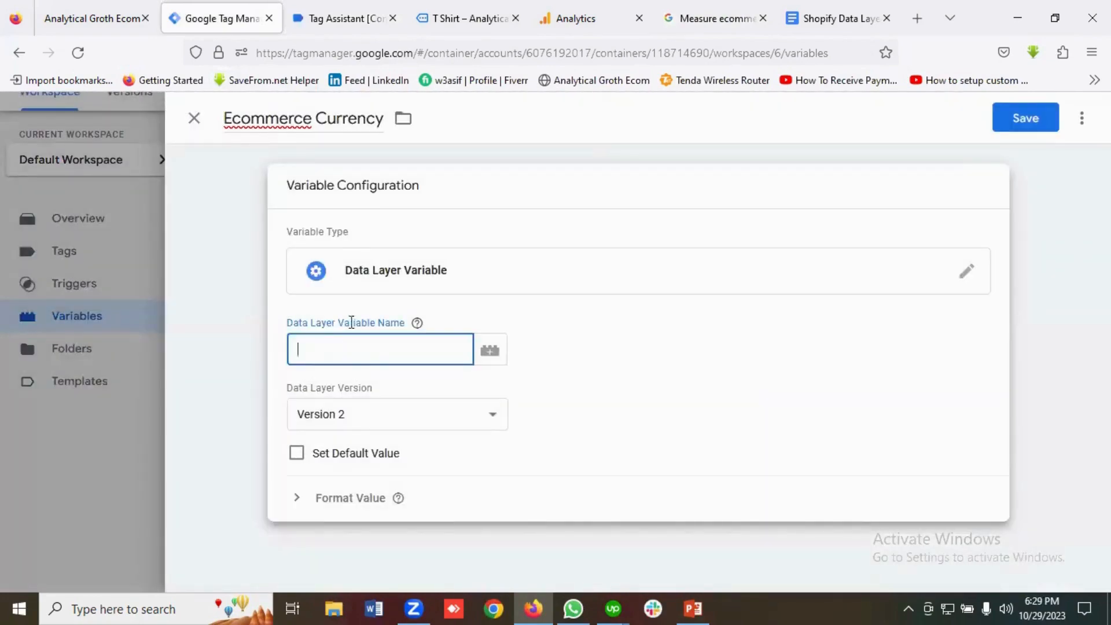
{"action": "left_click", "coordinate": [344, 12]}
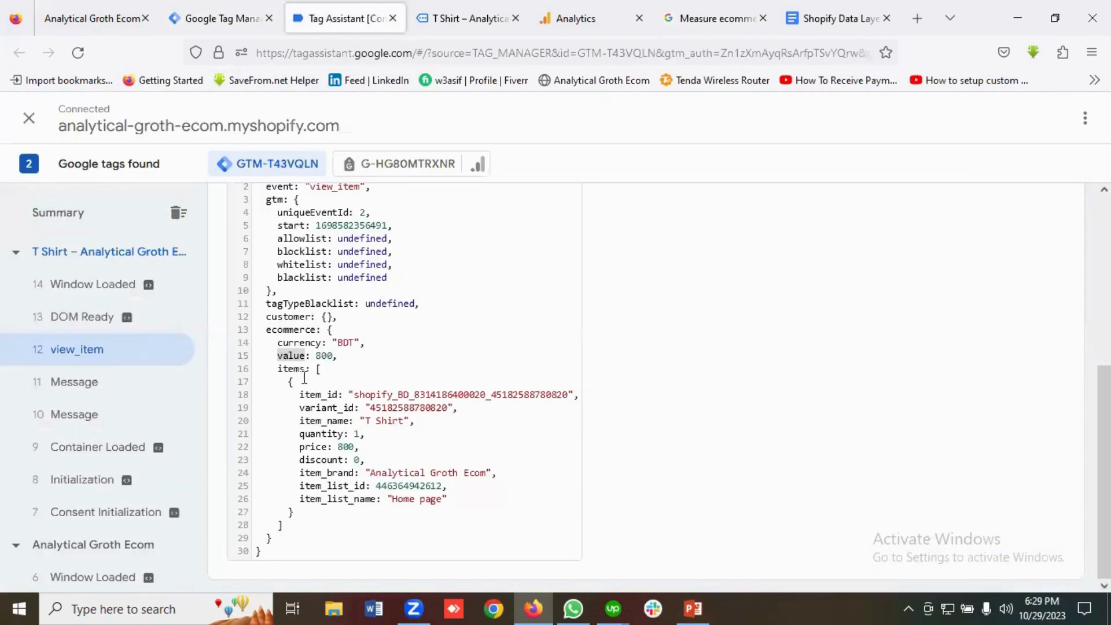
{"action": "double_click", "coordinate": [288, 330]}
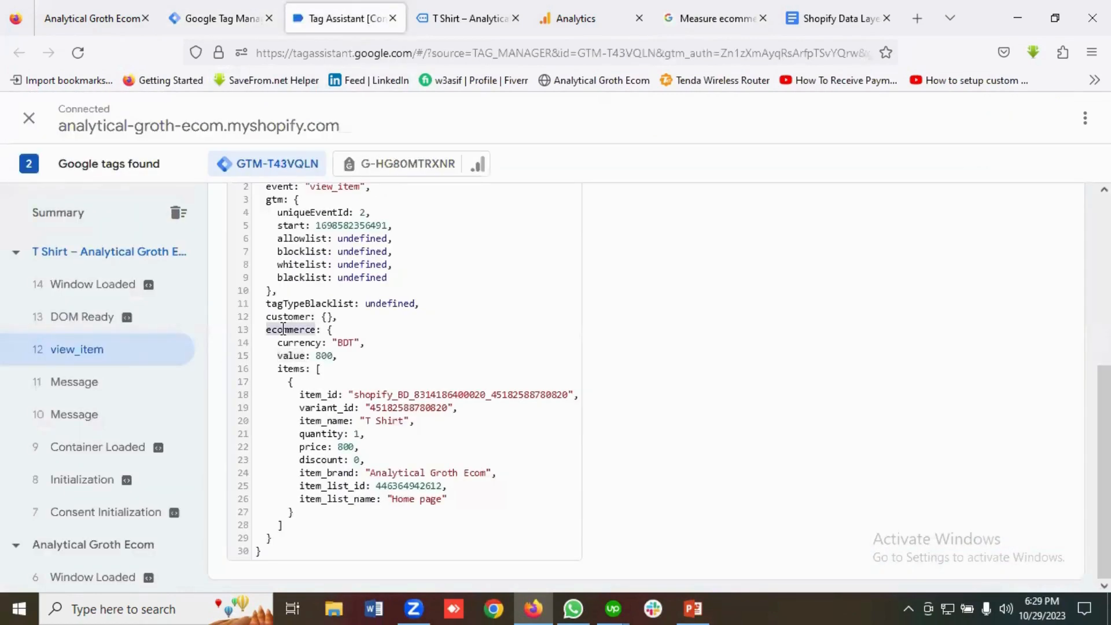
{"action": "right_click", "coordinate": [286, 331]}
{"action": "left_click", "coordinate": [308, 429]}
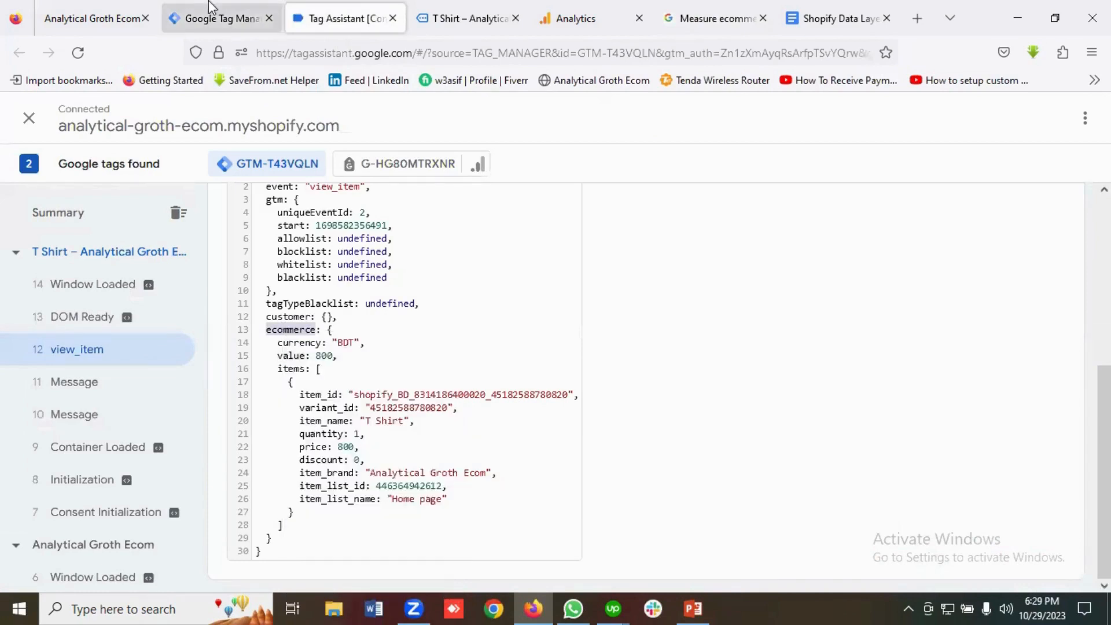
{"action": "left_click", "coordinate": [222, 18]}
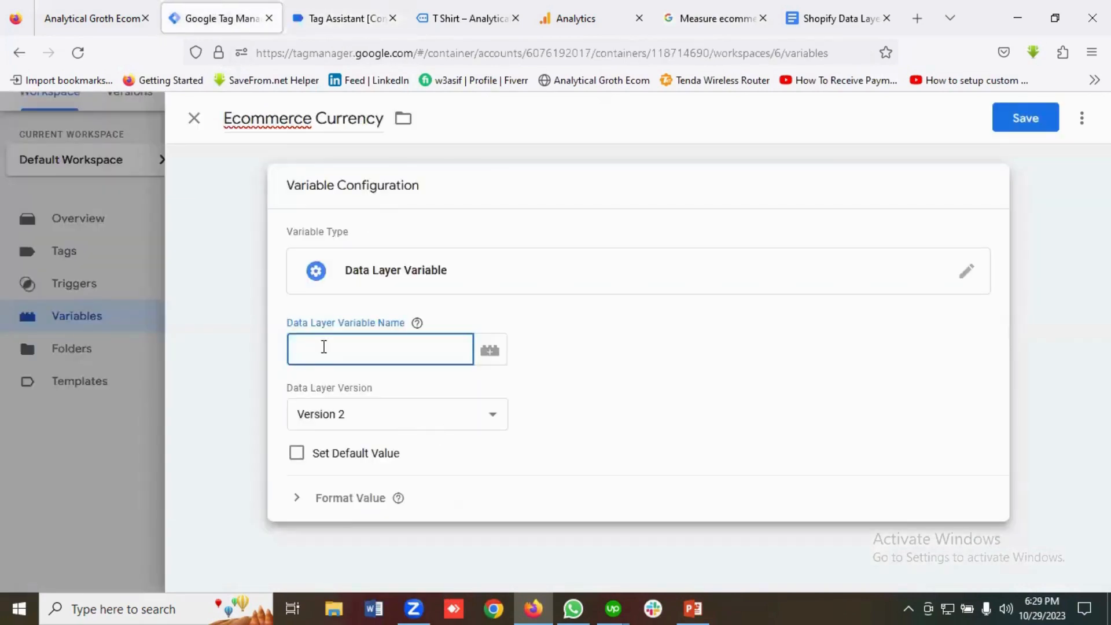
{"action": "key", "text": "ctrl+v"}
Complete the path as ecommerce.currency and save the Ecommerce Currency variable.
{"action": "left_click", "coordinate": [365, 19]}
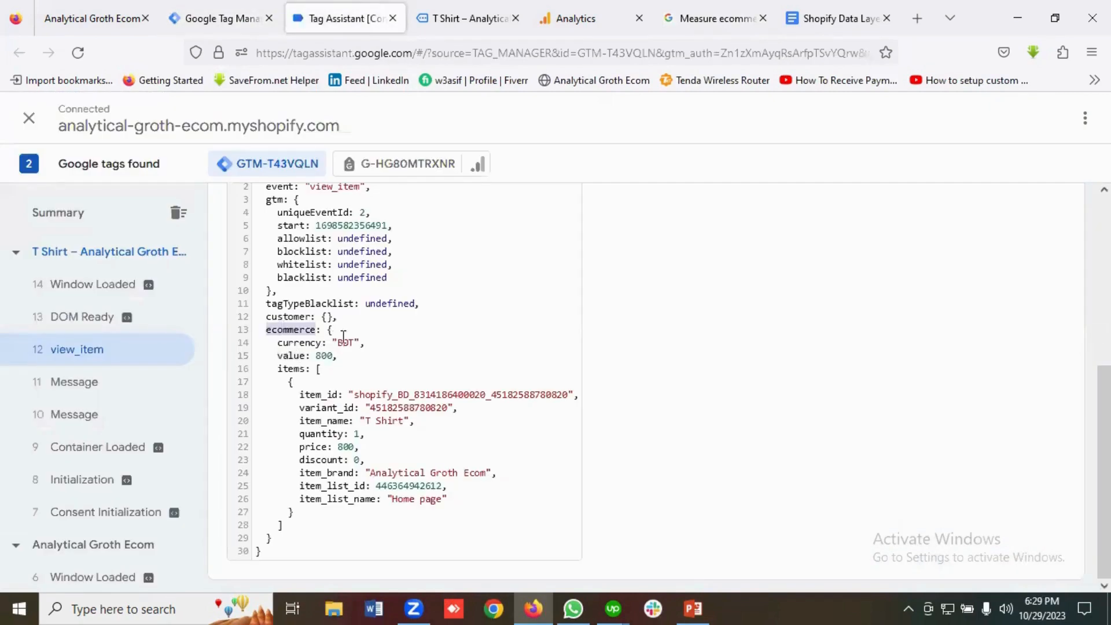
{"action": "double_click", "coordinate": [293, 342]}
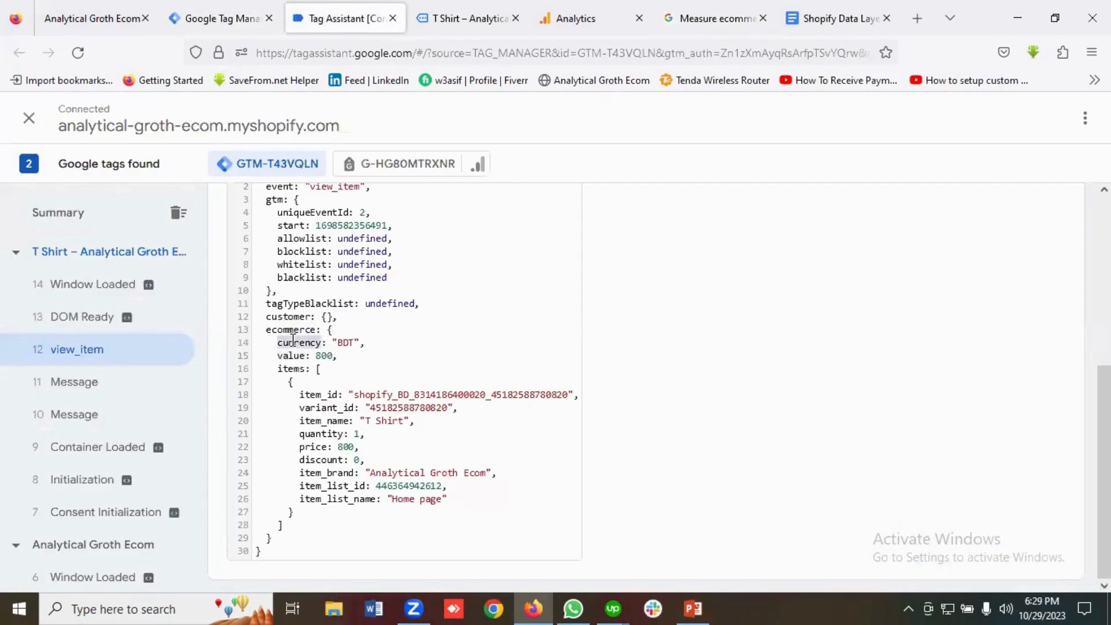
{"action": "right_click", "coordinate": [293, 342]}
{"action": "left_click", "coordinate": [331, 441]}
{"action": "left_click", "coordinate": [219, 16]}
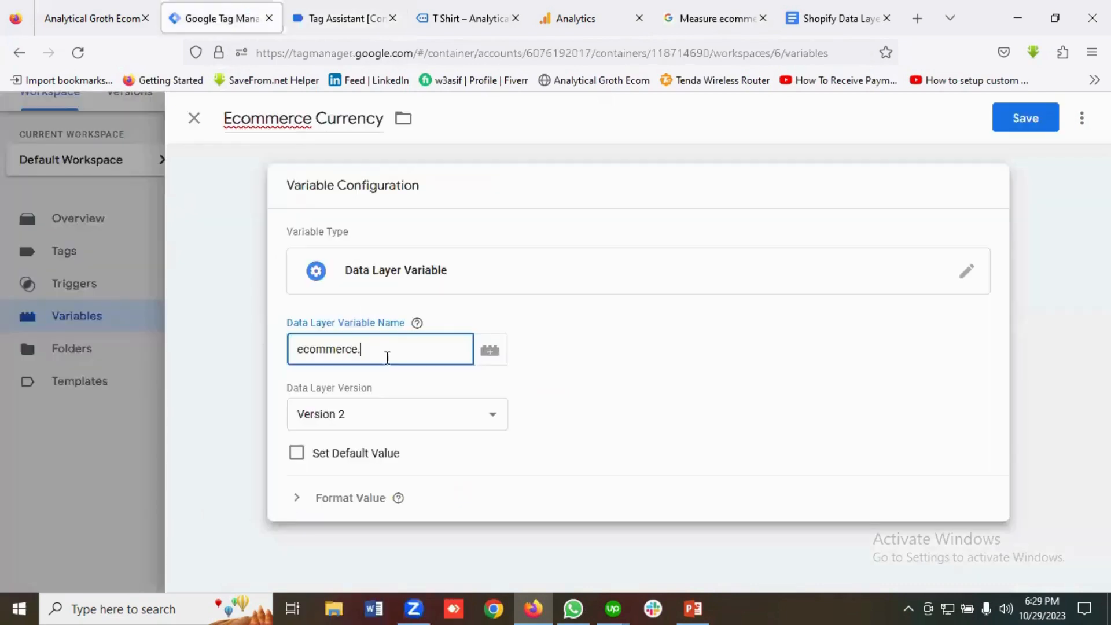
{"action": "key", "text": "ctrl+v"}
{"action": "left_click", "coordinate": [1023, 118]}
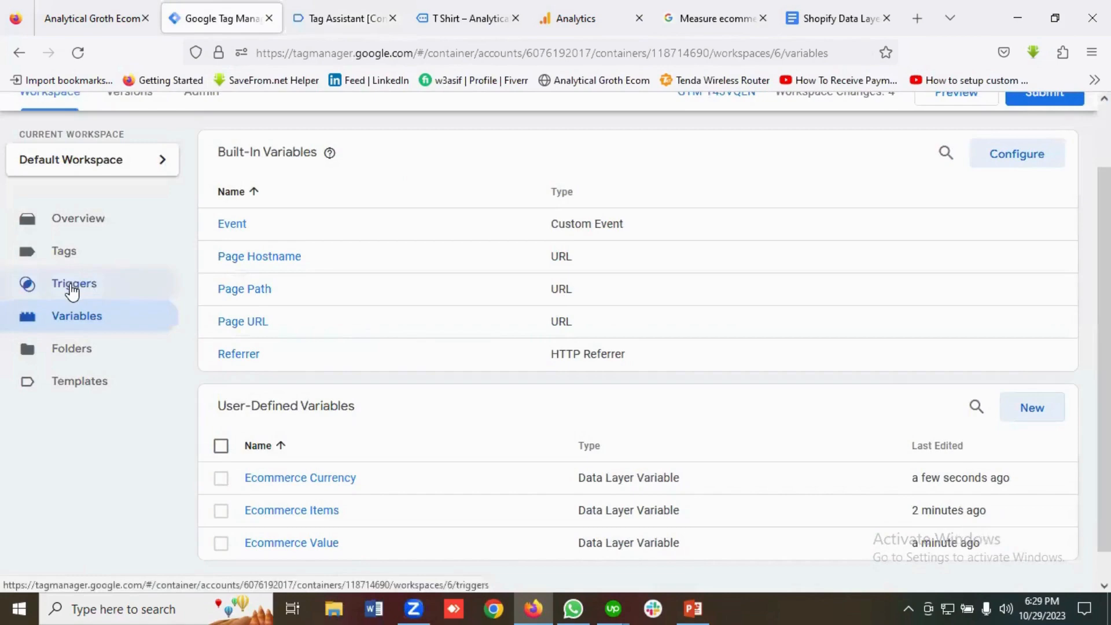
{"action": "left_click", "coordinate": [72, 288]}
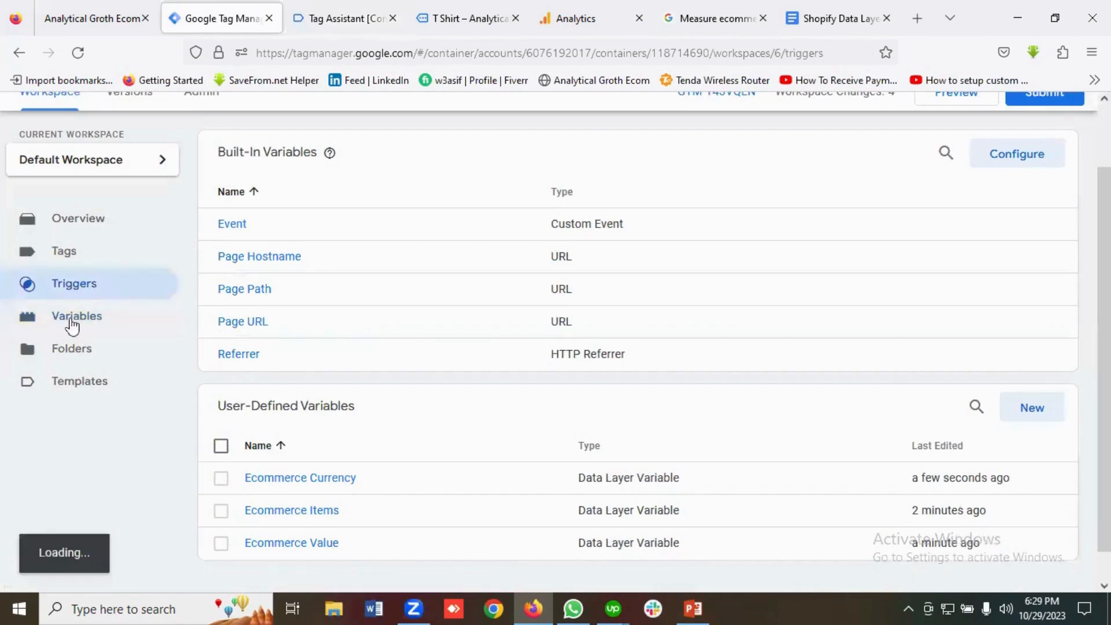
Review the GA4 guide's three data layer variable definitions before building triggers.
{"action": "left_click", "coordinate": [832, 18]}
{"action": "left_click", "coordinate": [734, 22]}
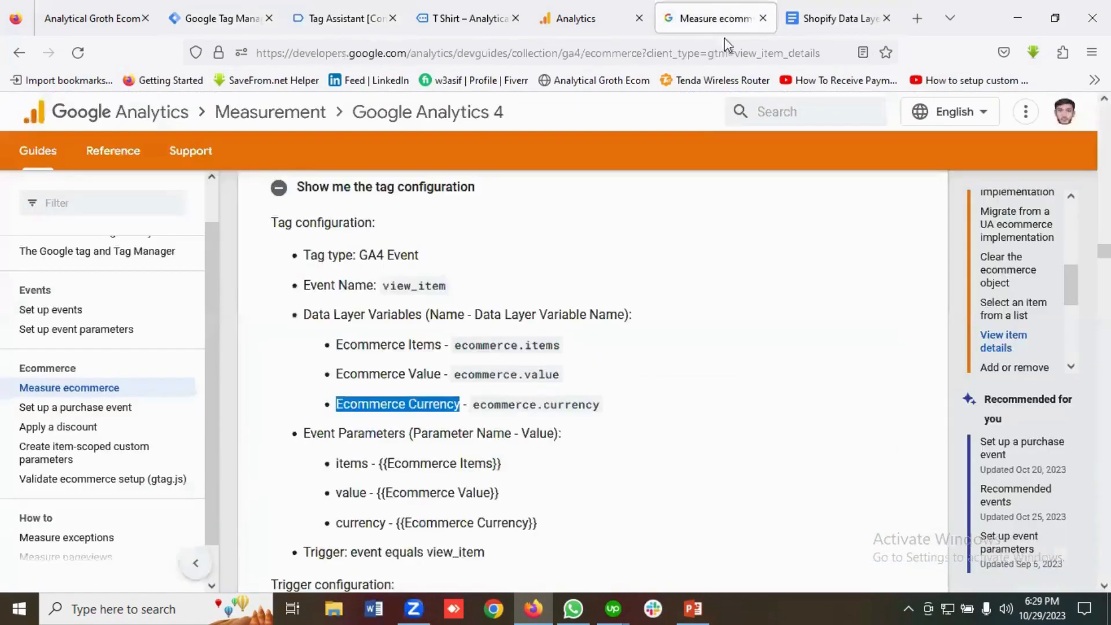
{"action": "scroll", "coordinate": [405, 368], "scroll_direction": "down", "scroll_amount": 1}
{"action": "scroll", "coordinate": [413, 368], "scroll_direction": "up", "scroll_amount": 1}
{"action": "left_click_drag", "start_coordinate": [614, 408], "coordinate": [334, 345]}
{"action": "left_click", "coordinate": [626, 353]}
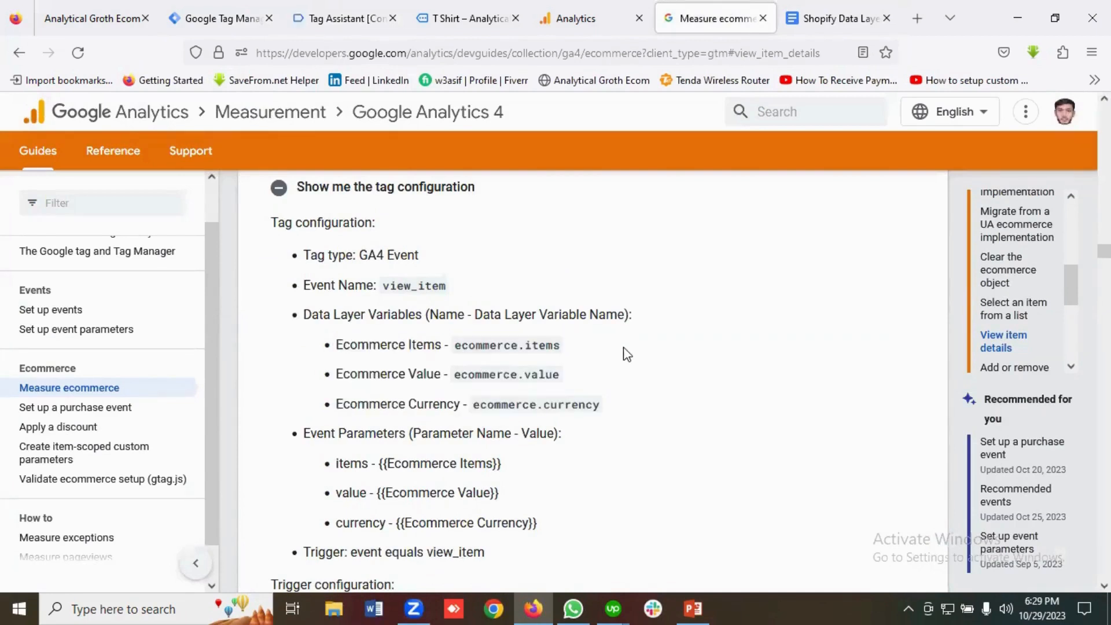
{"action": "scroll", "coordinate": [626, 354], "scroll_direction": "up", "scroll_amount": 1}
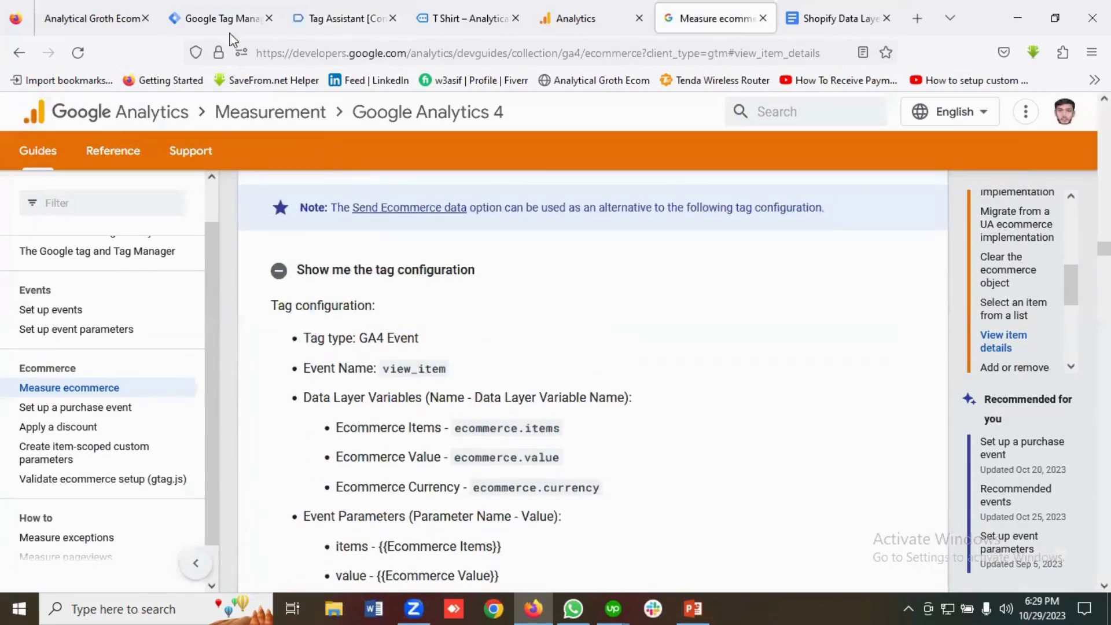
{"action": "left_click", "coordinate": [223, 18]}
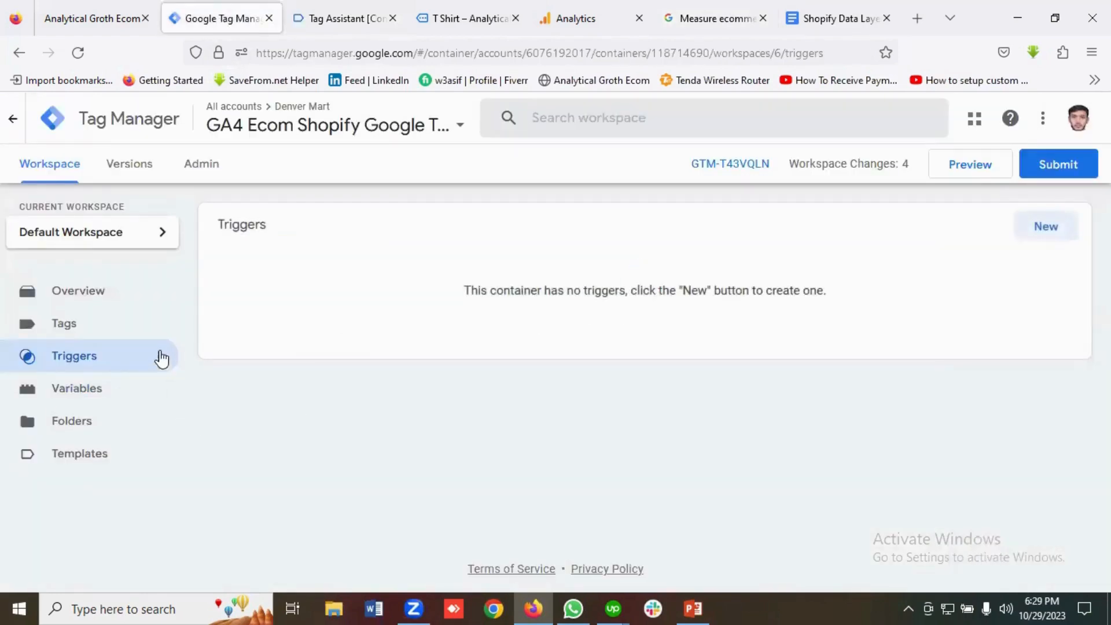
Create a new trigger named 'View Item Trigger' of type Custom Event.
{"action": "left_click", "coordinate": [1046, 228]}
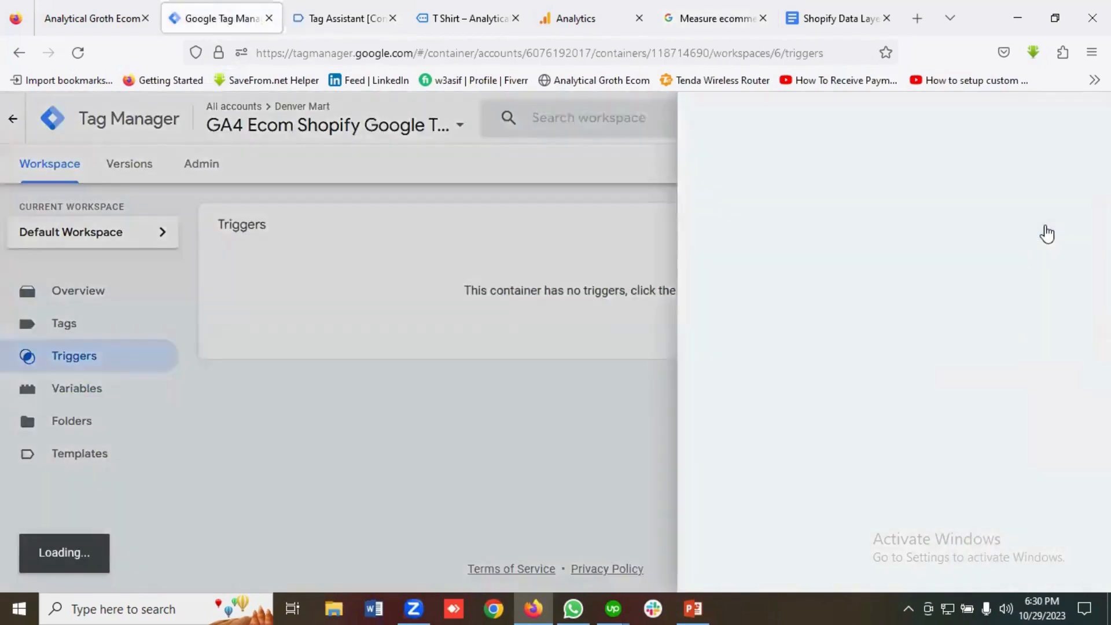
{"action": "left_click_drag", "start_coordinate": [283, 118], "coordinate": [224, 119]}
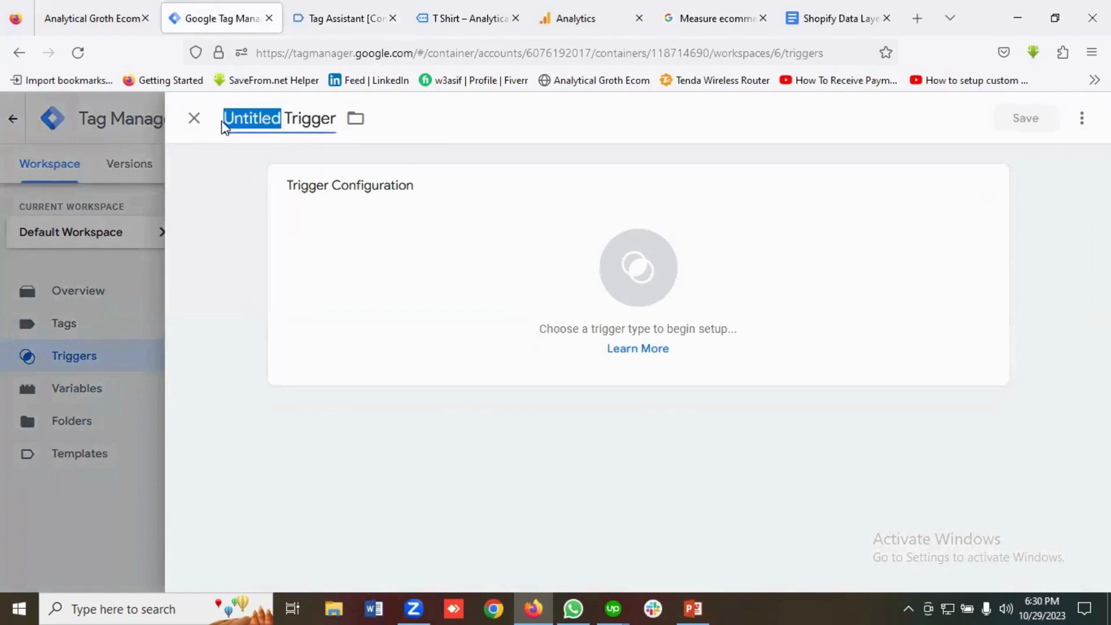
{"action": "key", "text": "BackSpace"}
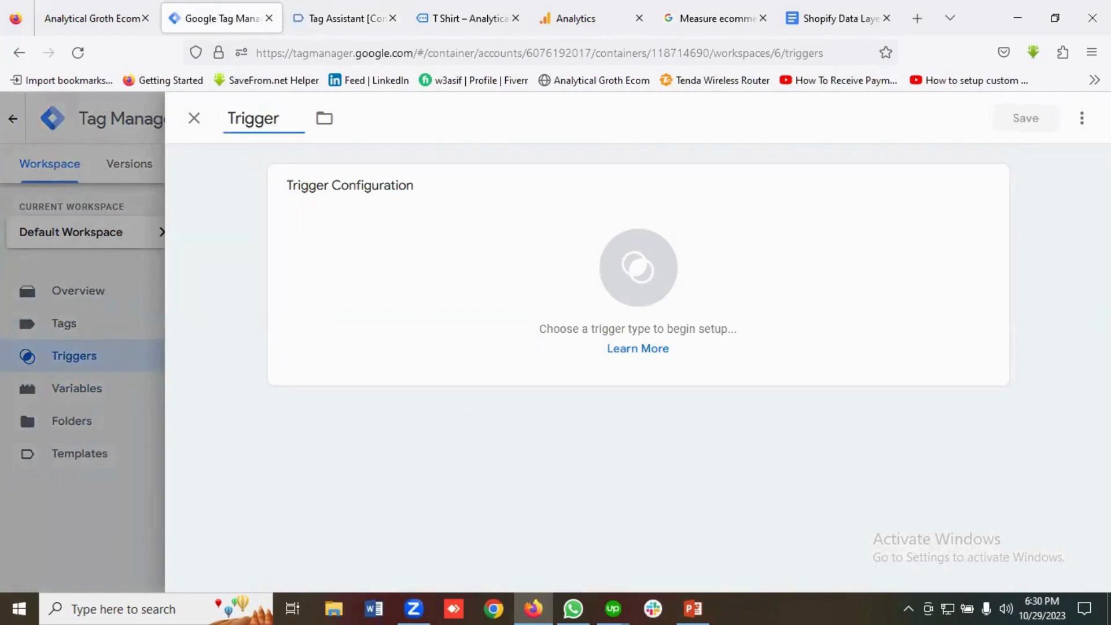
{"action": "type", "text": "View It"}
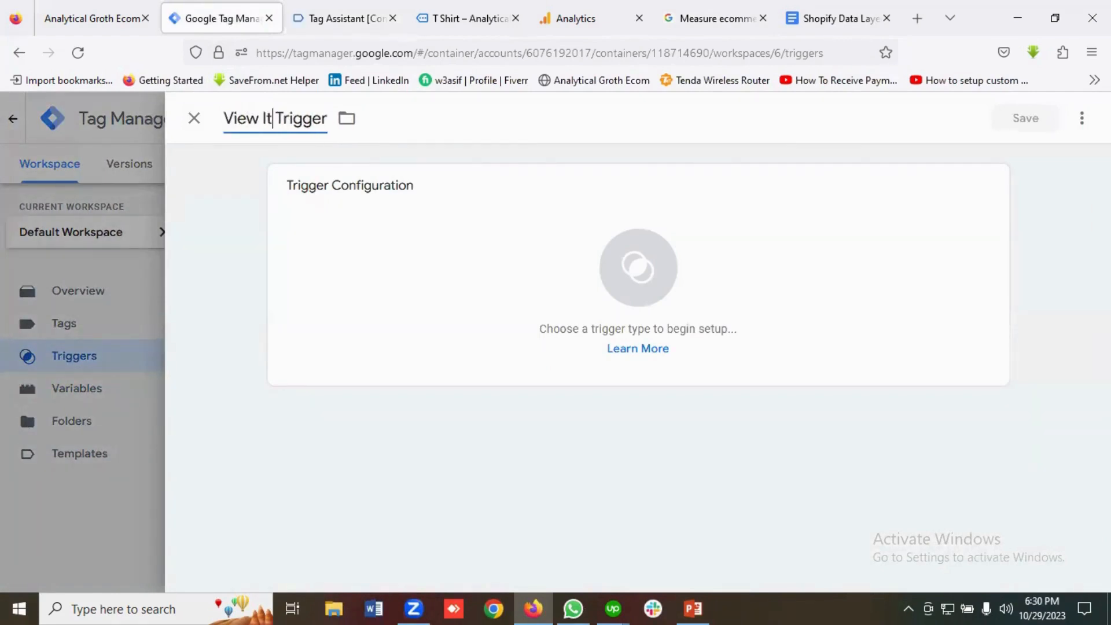
{"action": "type", "text": "em"}
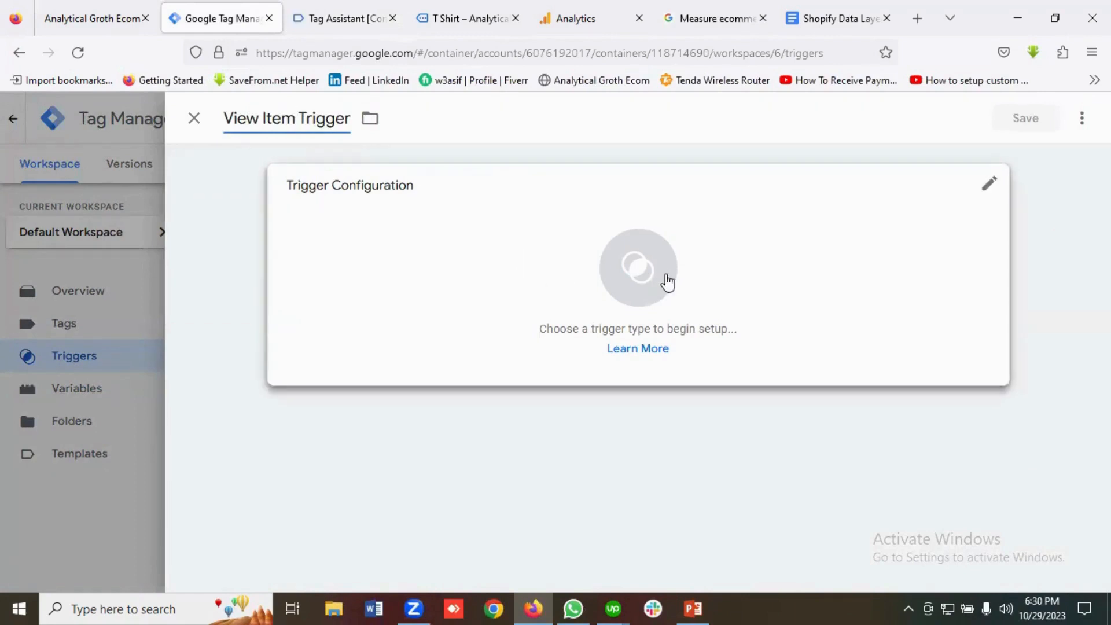
{"action": "left_click", "coordinate": [623, 280]}
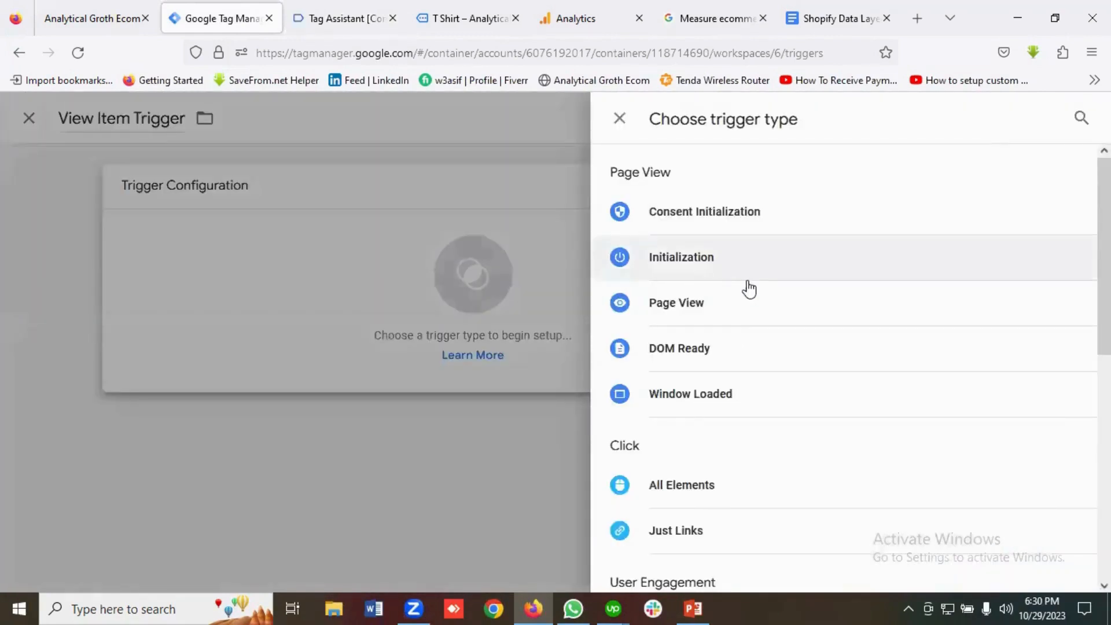
{"action": "scroll", "coordinate": [747, 289], "scroll_direction": "down", "scroll_amount": 7}
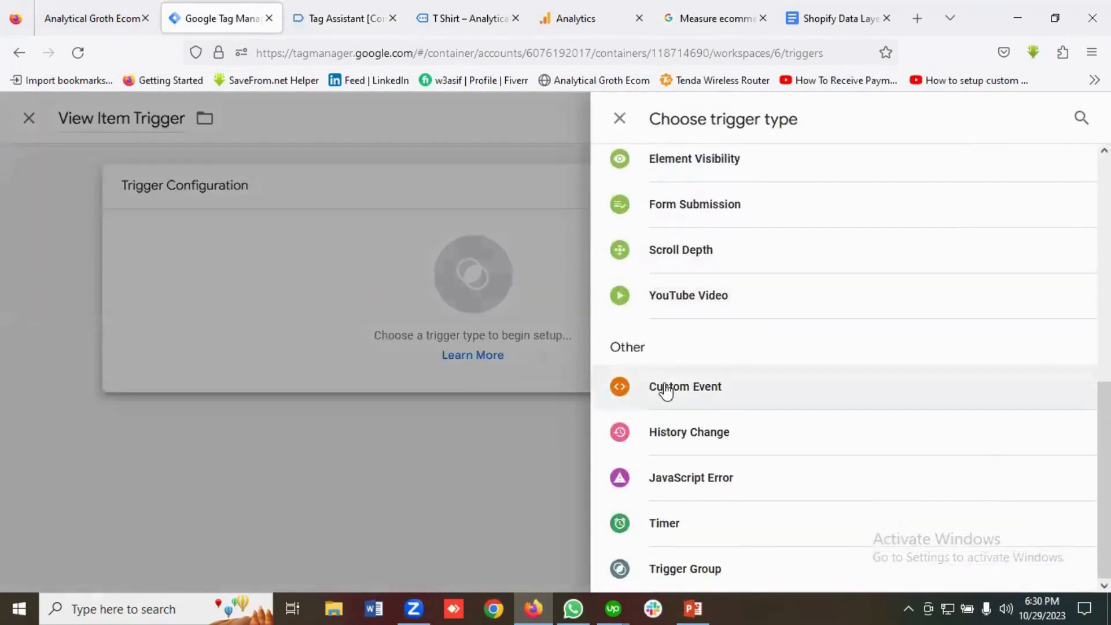
{"action": "left_click", "coordinate": [666, 386]}
{"action": "left_click", "coordinate": [381, 357]}
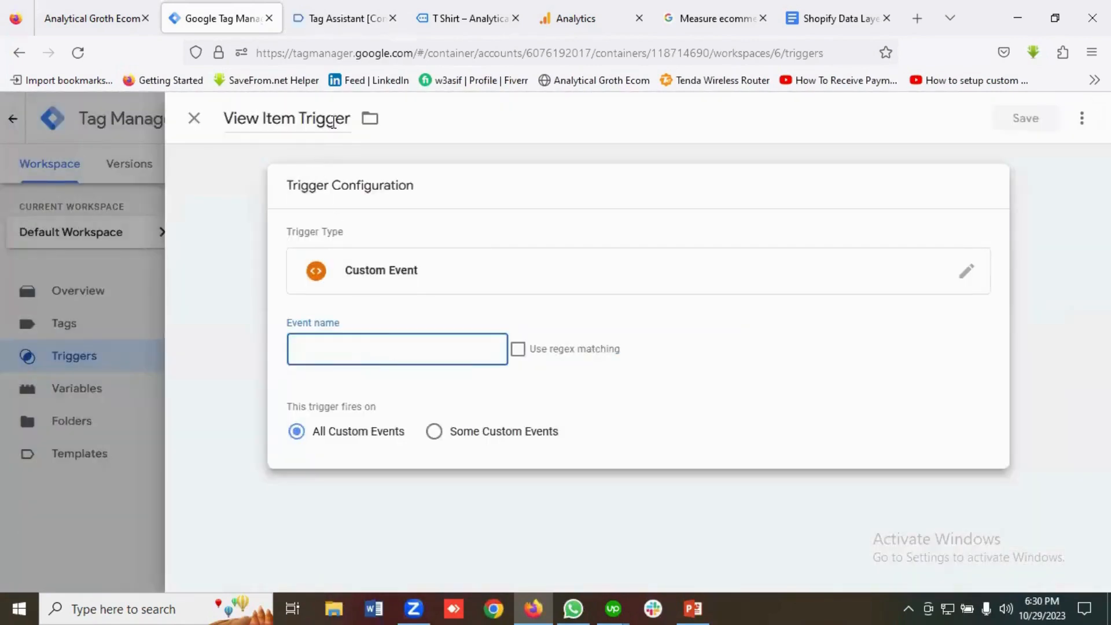
Set the trigger's event name to view_item, copied from the Tag Assistant data layer.
{"action": "left_click", "coordinate": [331, 12]}
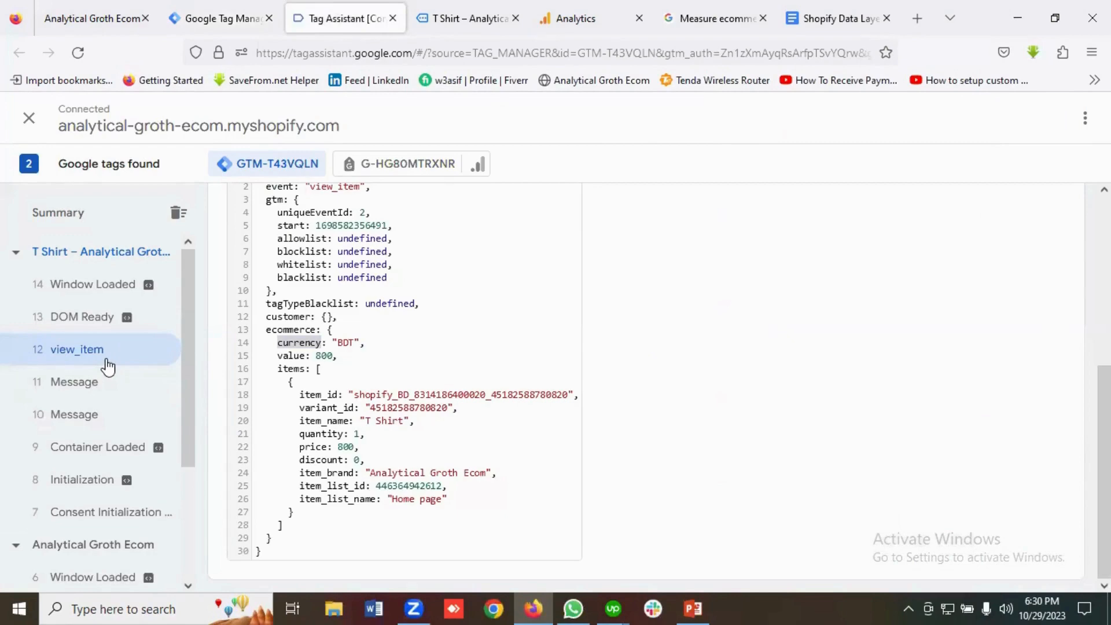
{"action": "left_click", "coordinate": [713, 18]}
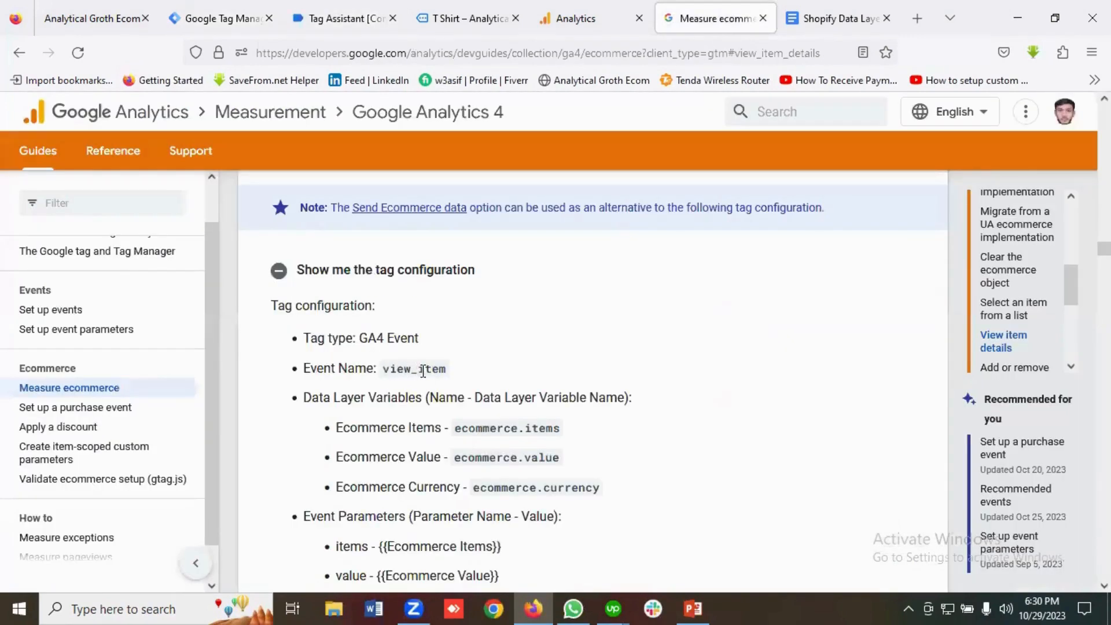
{"action": "left_click", "coordinate": [322, 19]}
{"action": "scroll", "coordinate": [356, 346], "scroll_direction": "up", "scroll_amount": 3}
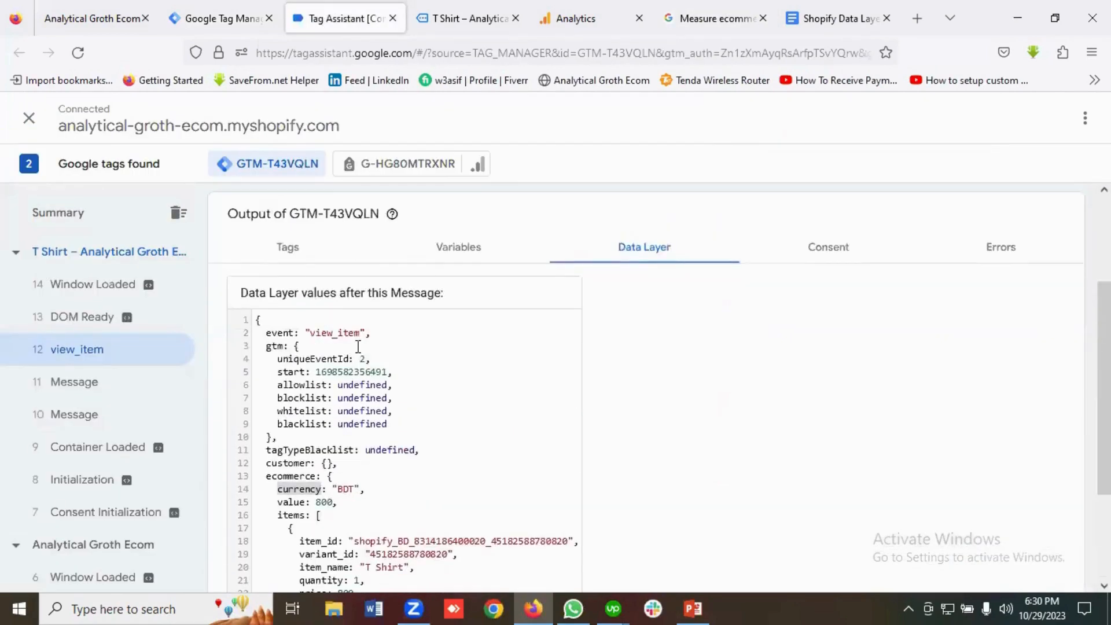
{"action": "double_click", "coordinate": [328, 335]}
{"action": "right_click", "coordinate": [329, 337]}
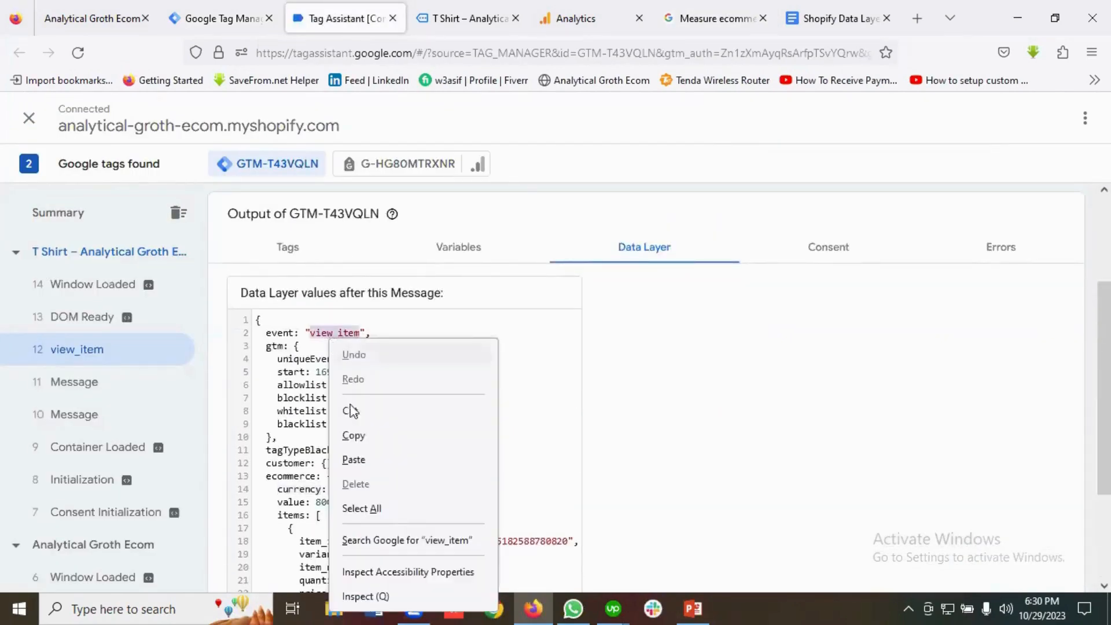
{"action": "left_click", "coordinate": [355, 433]}
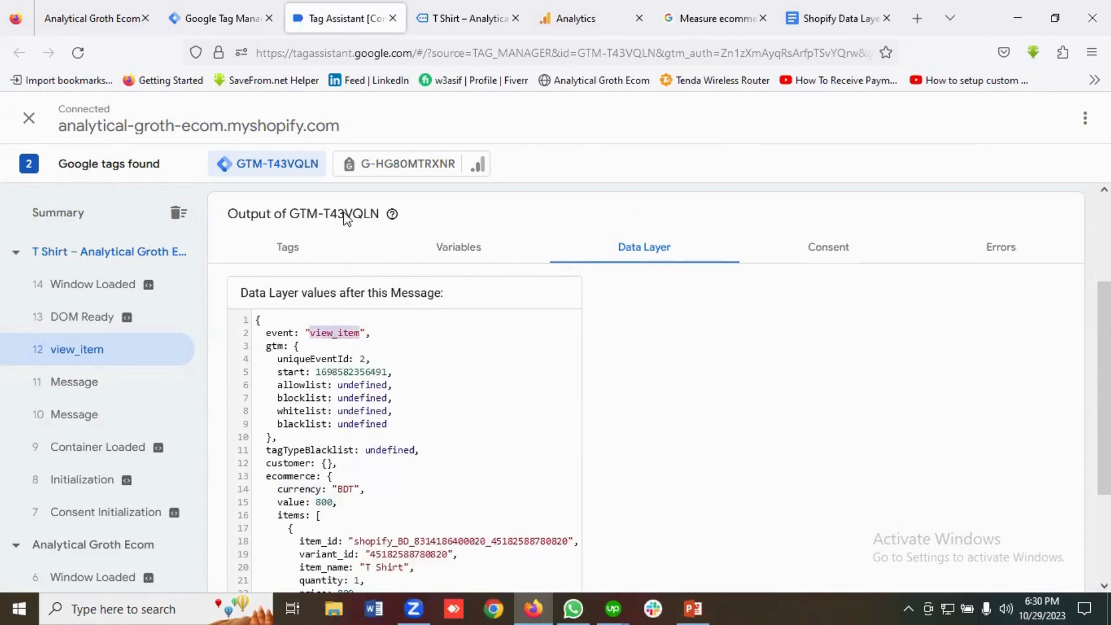
{"action": "left_click", "coordinate": [222, 18]}
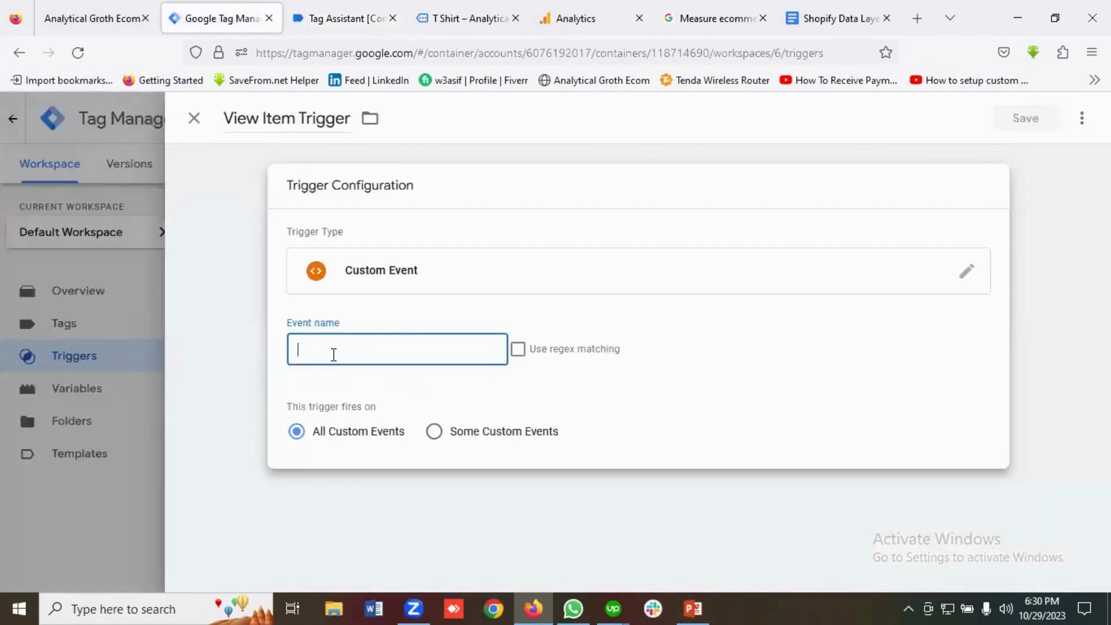
{"action": "key", "text": "ctrl+v"}
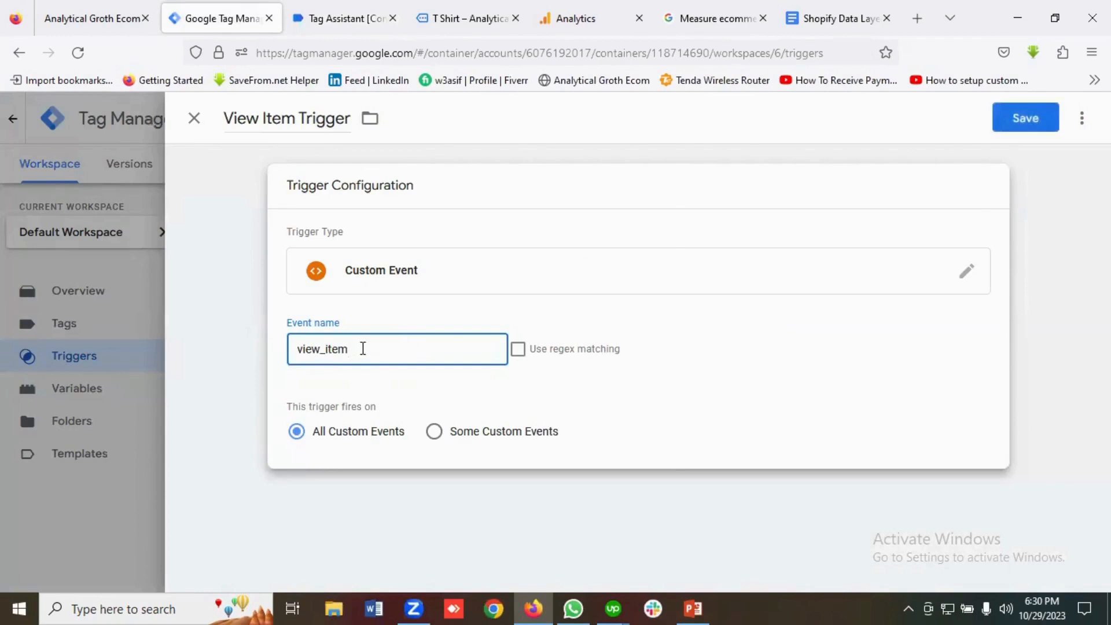
Confirm the view_item event name against the data layer and save the View Item Trigger.
{"action": "left_click", "coordinate": [345, 23]}
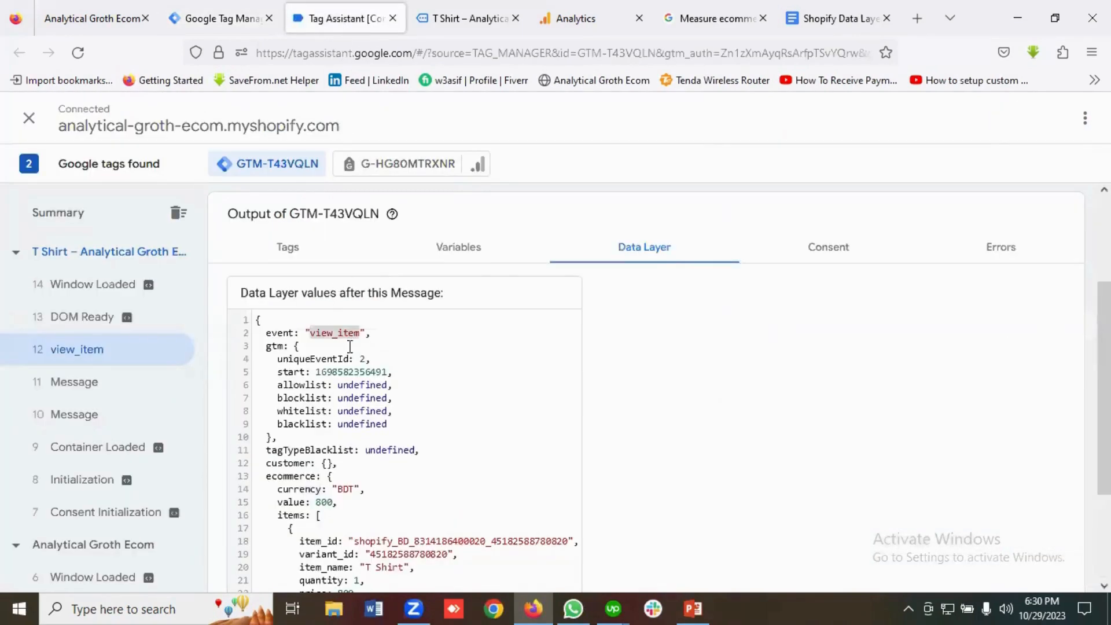
{"action": "left_click", "coordinate": [231, 18]}
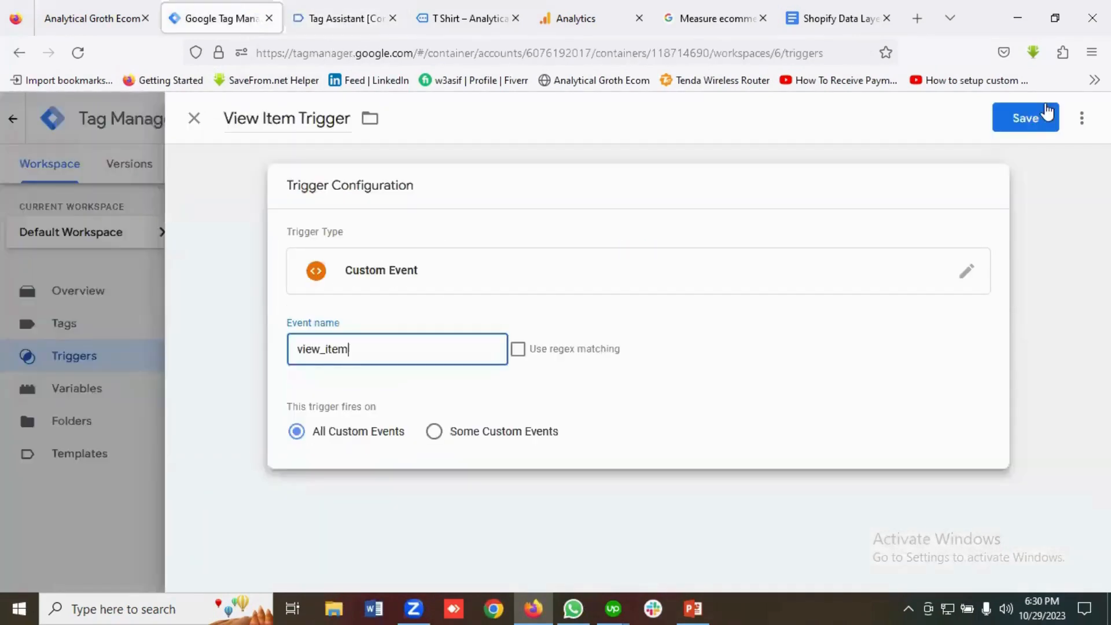
{"action": "left_click", "coordinate": [1029, 117]}
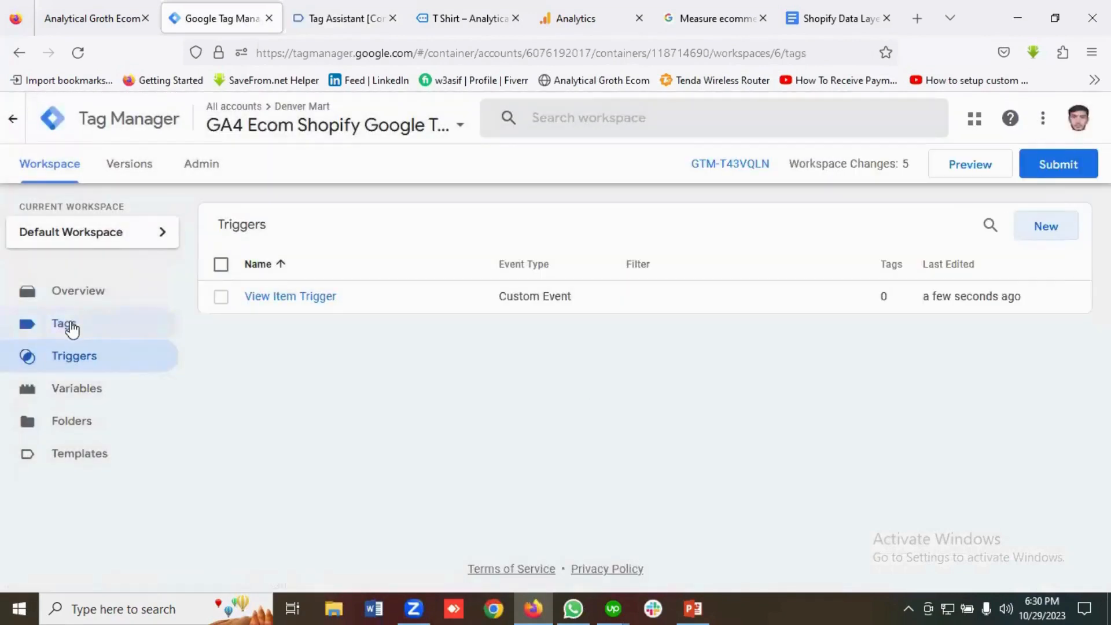
{"action": "left_click", "coordinate": [71, 328]}
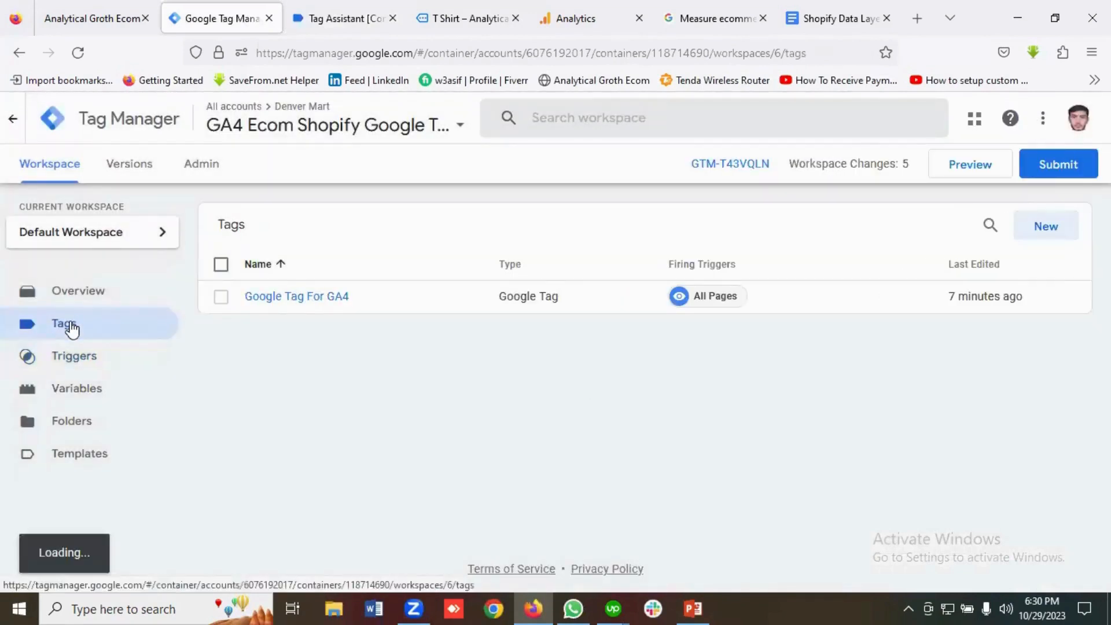
{"action": "left_click", "coordinate": [1045, 226]}
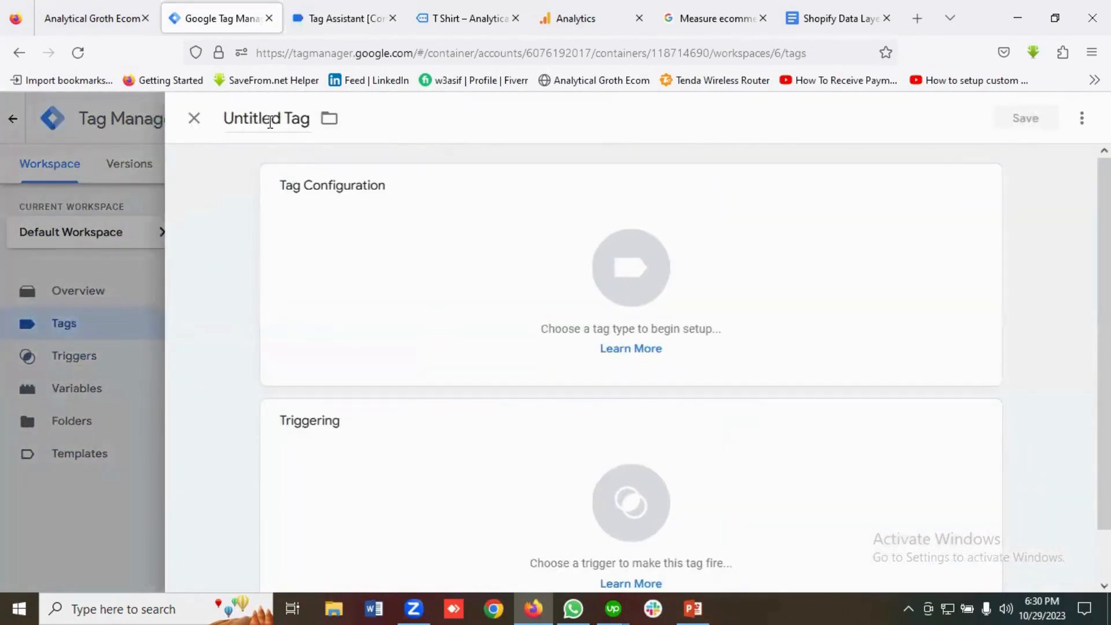
Name the new tag 'GA4 | View Item' and set its type to Google Analytics: GA4 Event.
{"action": "left_click", "coordinate": [270, 122]}
{"action": "key", "text": "ctrl+a"}
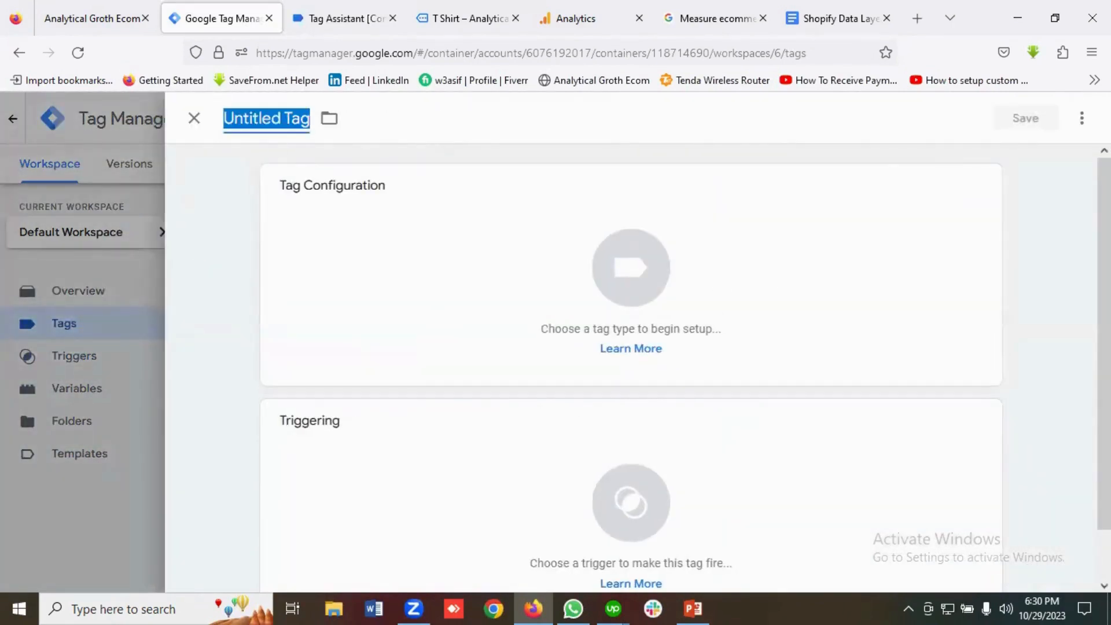
{"action": "key", "text": "BackSpace"}
{"action": "type", "text": "GA4"}
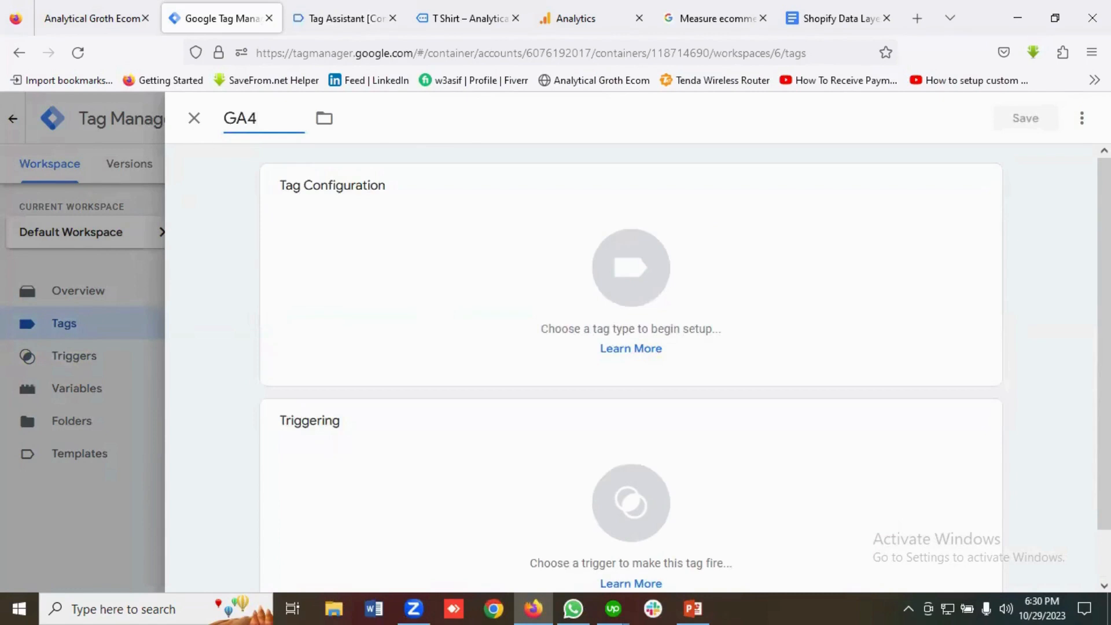
{"action": "type", "text": " | View Item"}
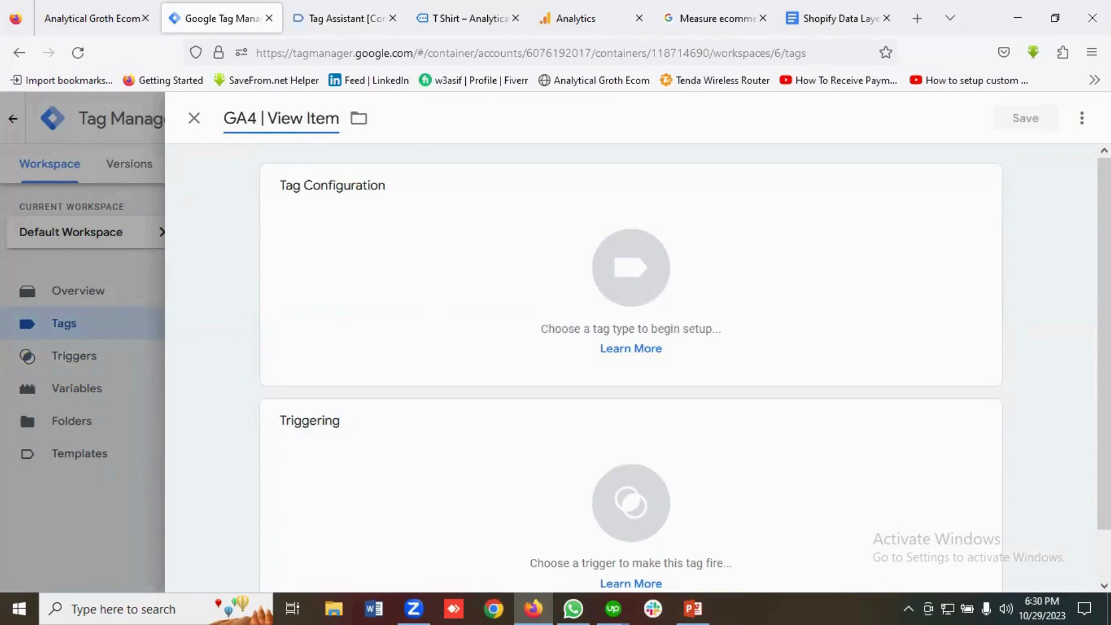
{"action": "left_click", "coordinate": [630, 264]}
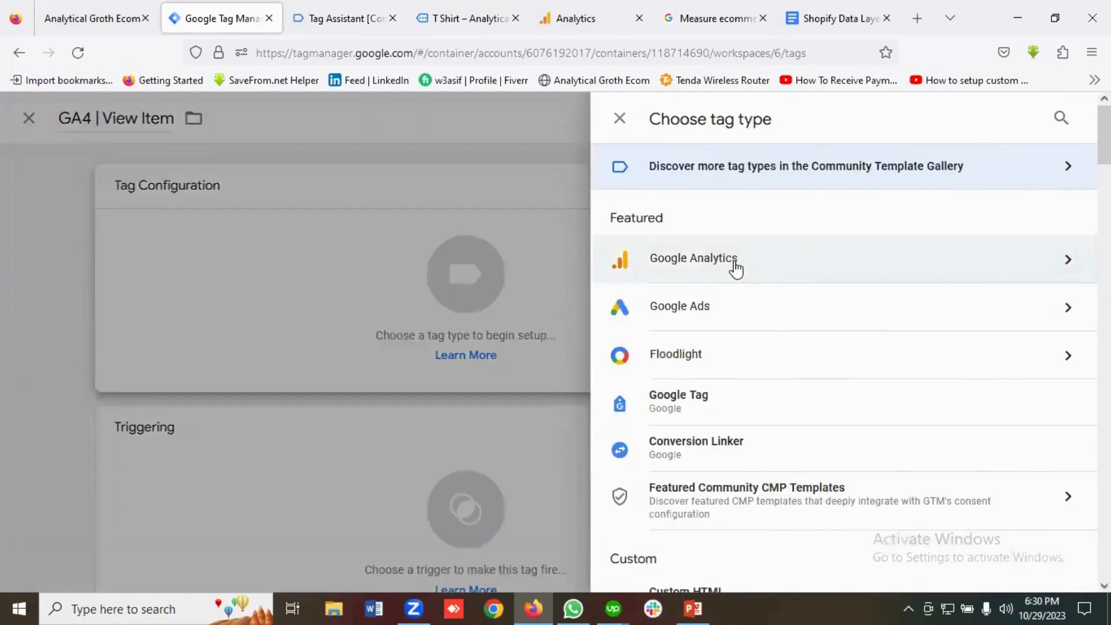
{"action": "left_click", "coordinate": [735, 269]}
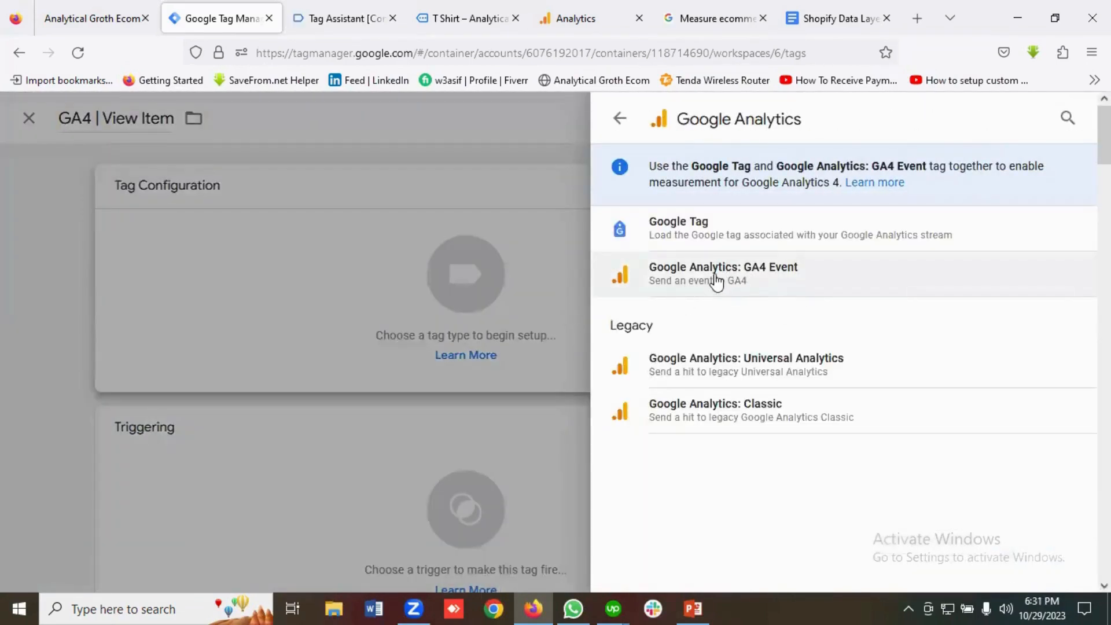
{"action": "left_click", "coordinate": [801, 290]}
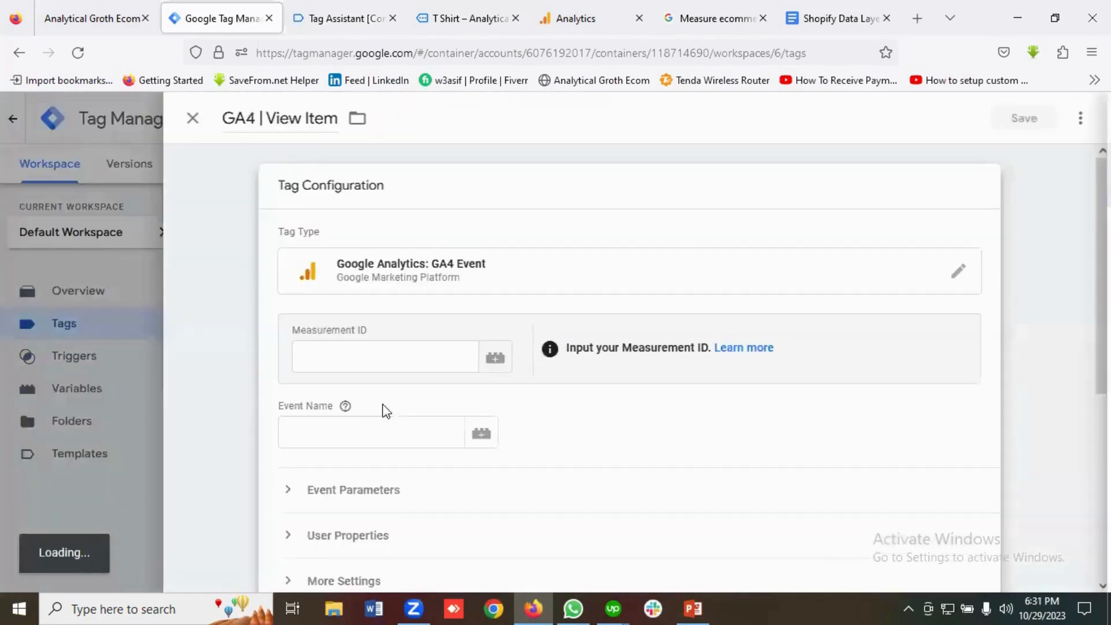
{"action": "left_click", "coordinate": [334, 353]}
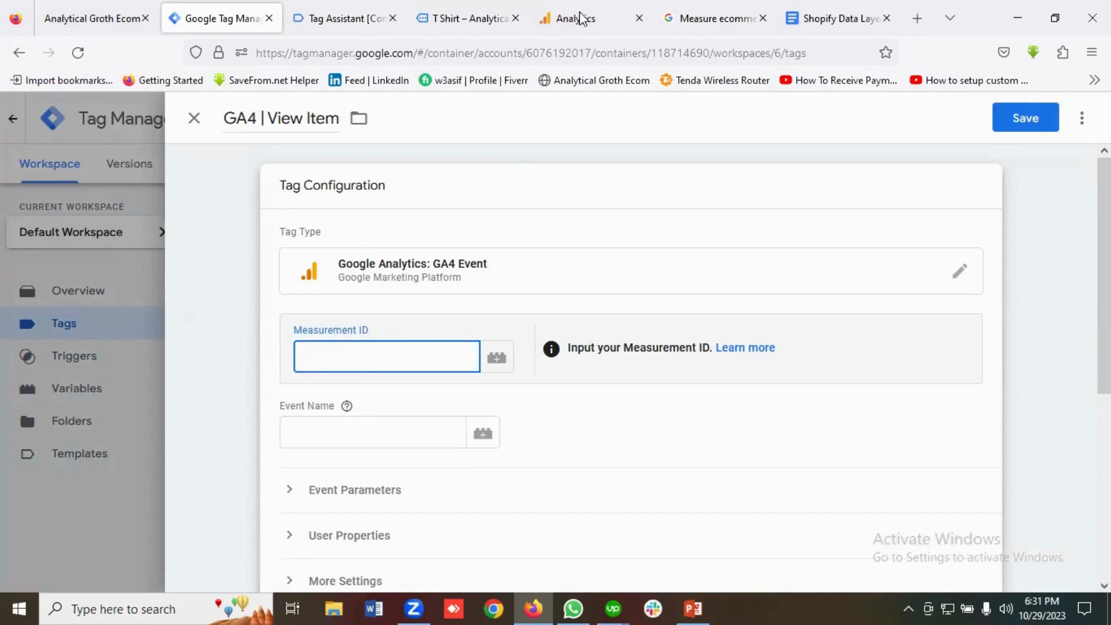
Paste the web stream's Measurement ID into the GA4 | View Item tag.
{"action": "left_click", "coordinate": [952, 335]}
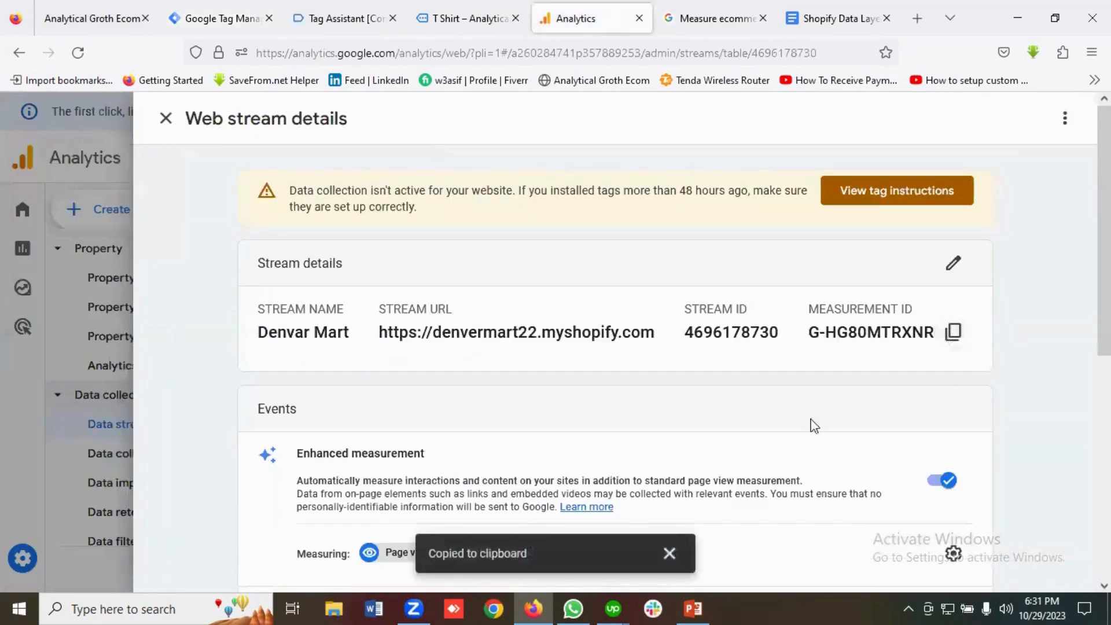
{"action": "left_click", "coordinate": [214, 18]}
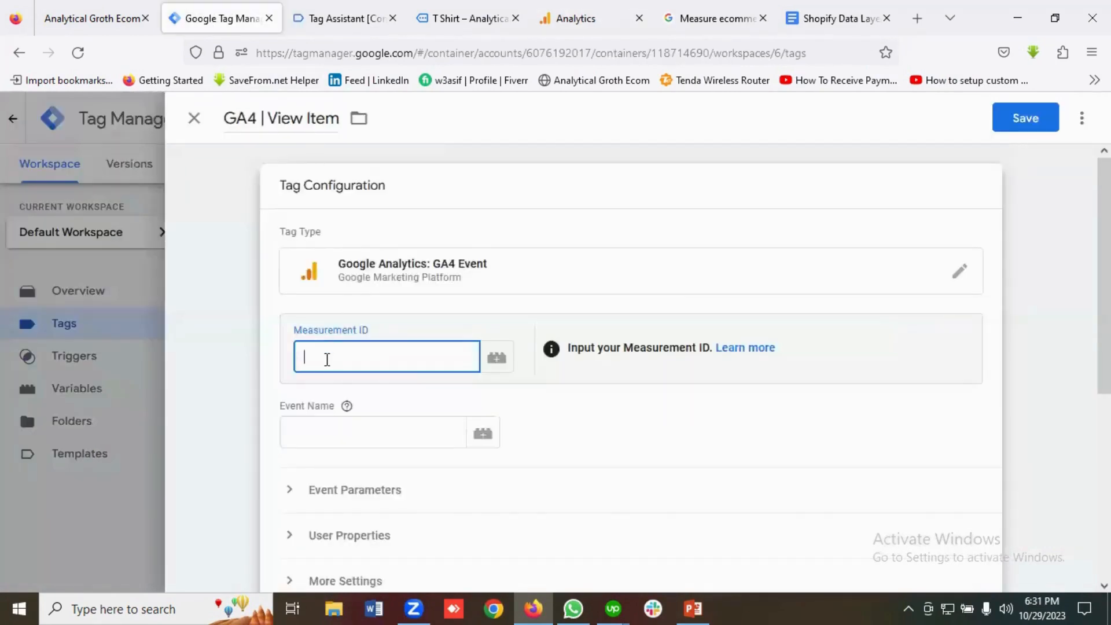
{"action": "key", "text": "ctrl+v"}
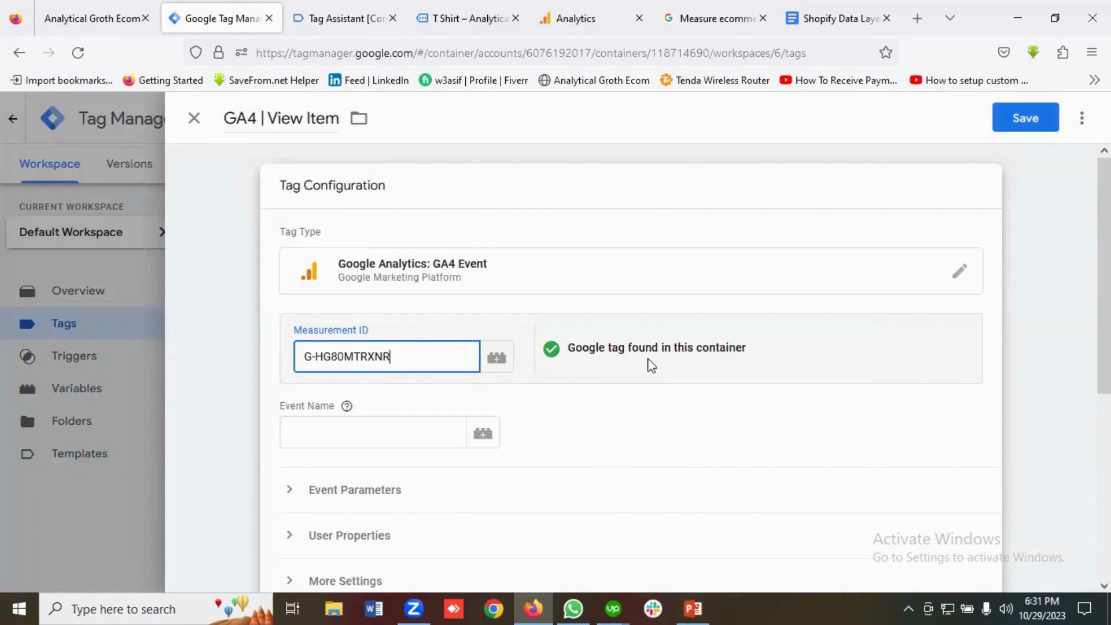
Set Event Name to view_item, copied from the ecommerce guide, and expand Event Parameters.
{"action": "scroll", "coordinate": [442, 405], "scroll_direction": "down", "scroll_amount": 3}
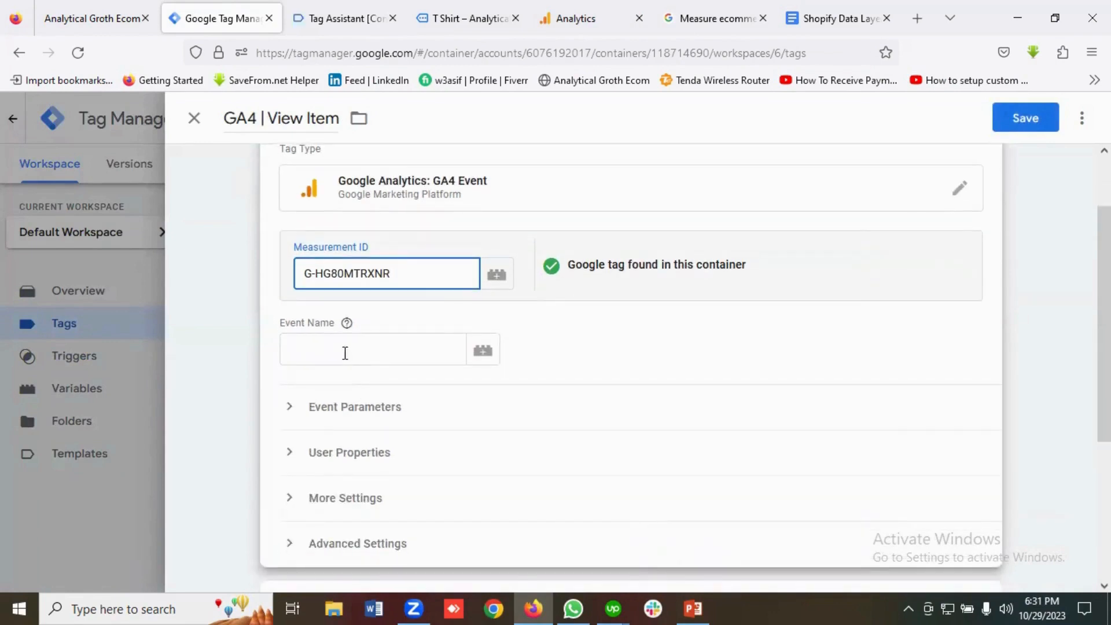
{"action": "left_click", "coordinate": [345, 352]}
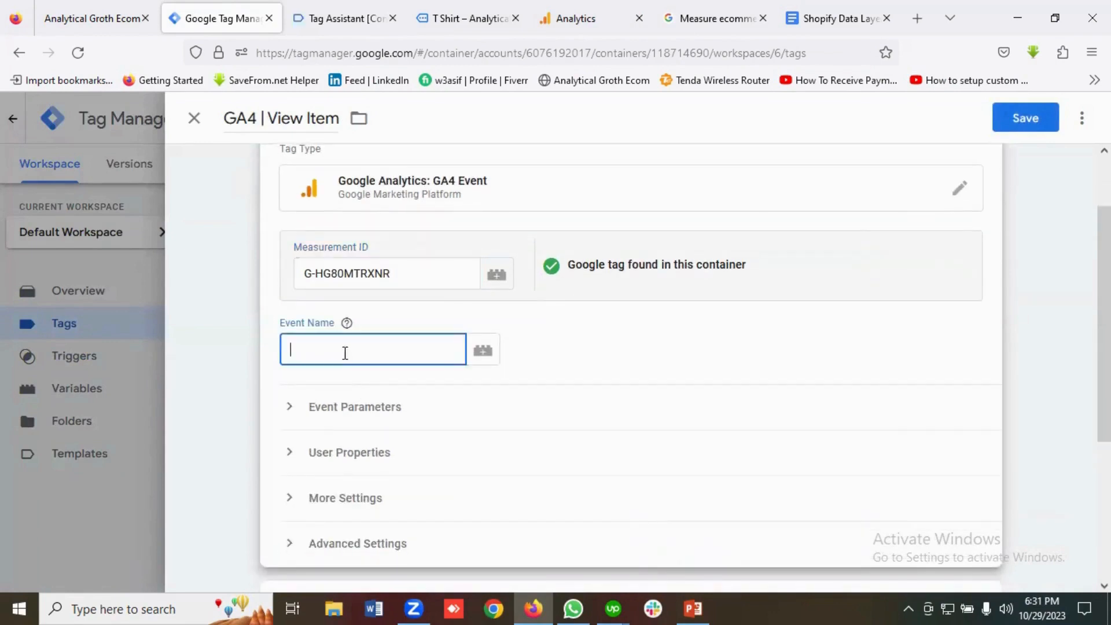
{"action": "left_click", "coordinate": [609, 12]}
{"action": "left_click", "coordinate": [717, 18]}
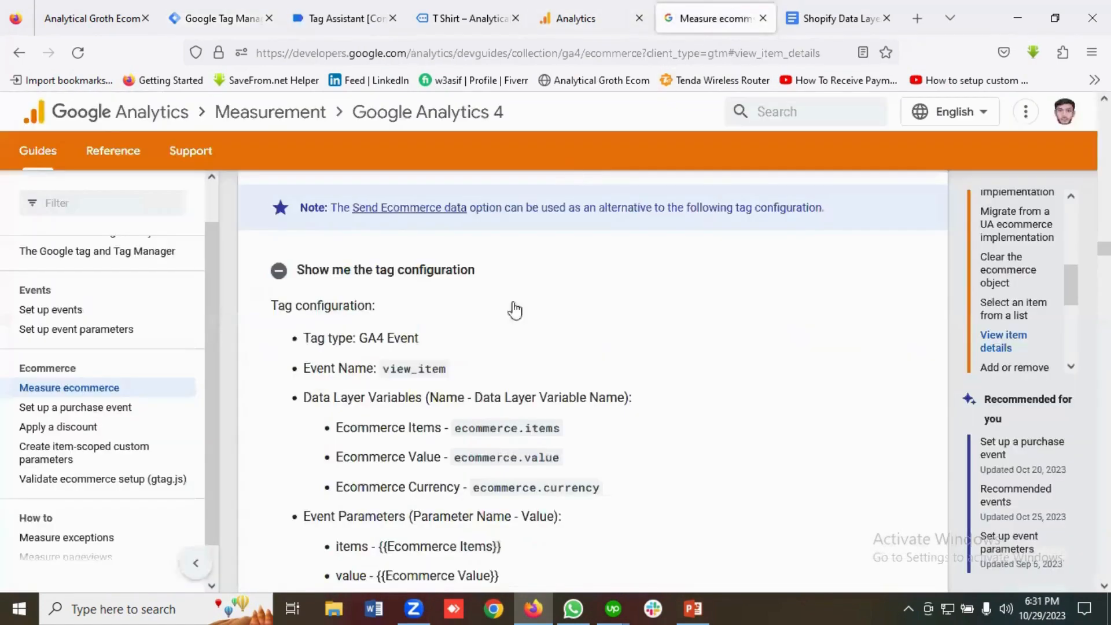
{"action": "double_click", "coordinate": [415, 369]}
{"action": "right_click", "coordinate": [415, 369]}
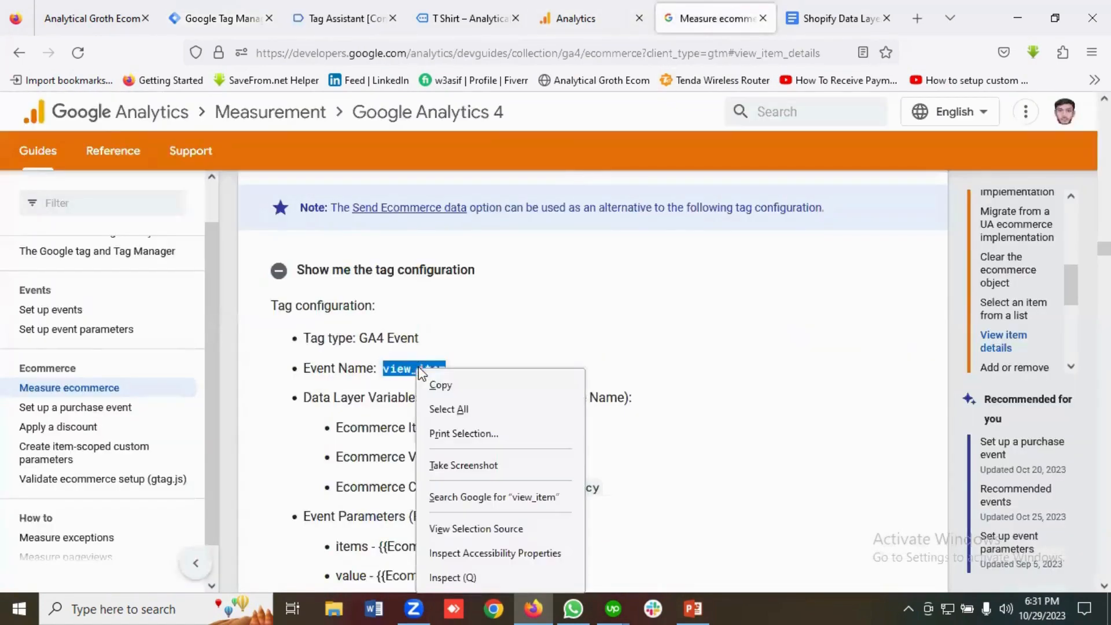
{"action": "left_click", "coordinate": [445, 391]}
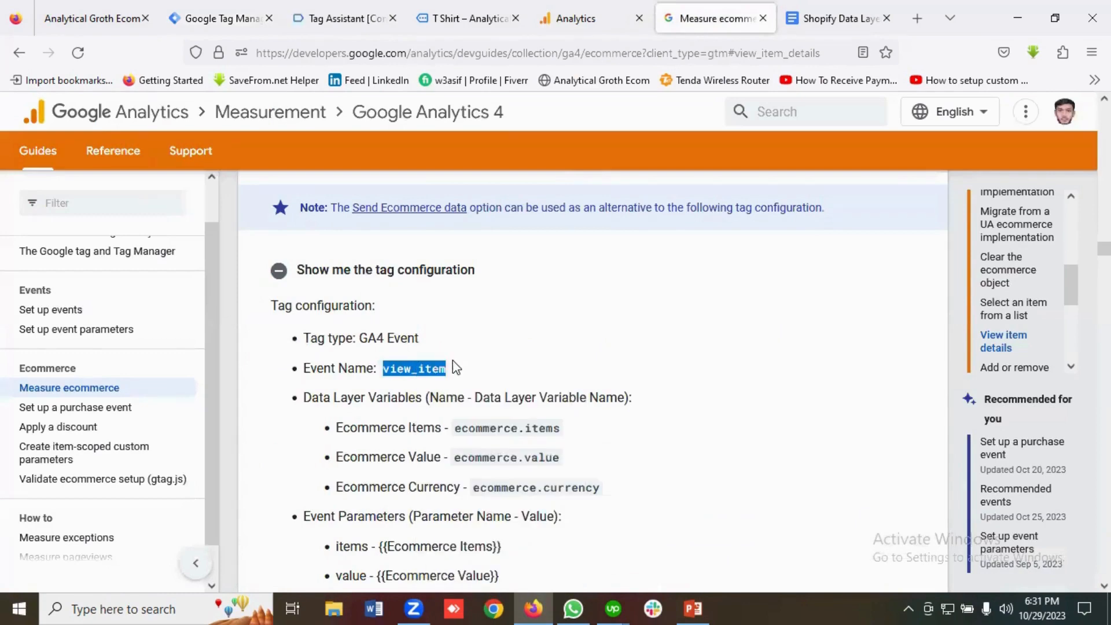
{"action": "left_click", "coordinate": [221, 17]}
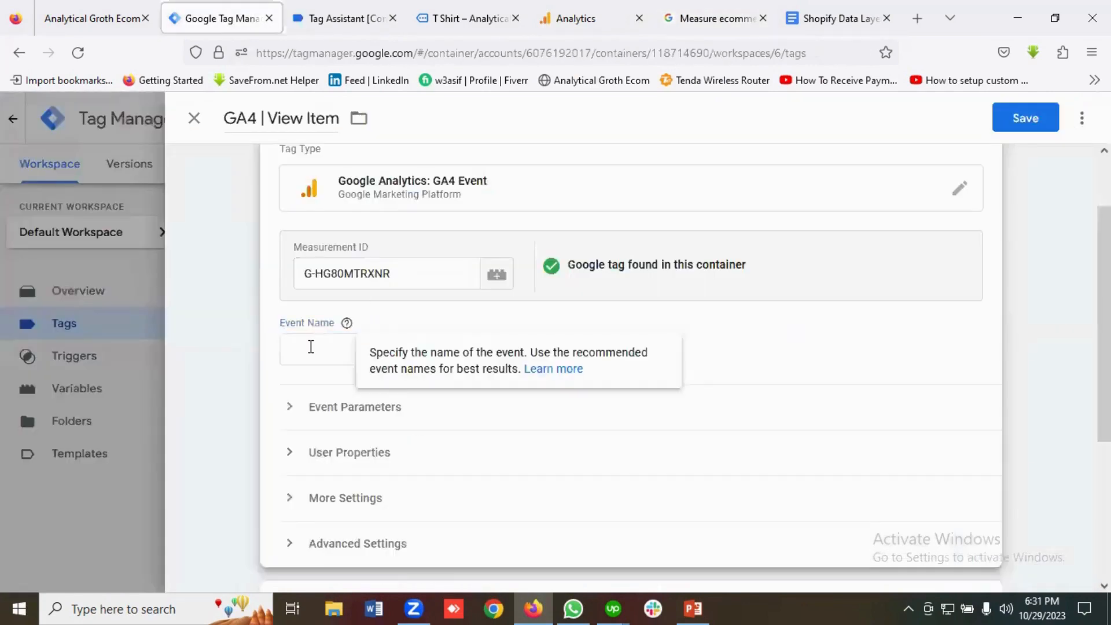
{"action": "key", "text": "ctrl+v"}
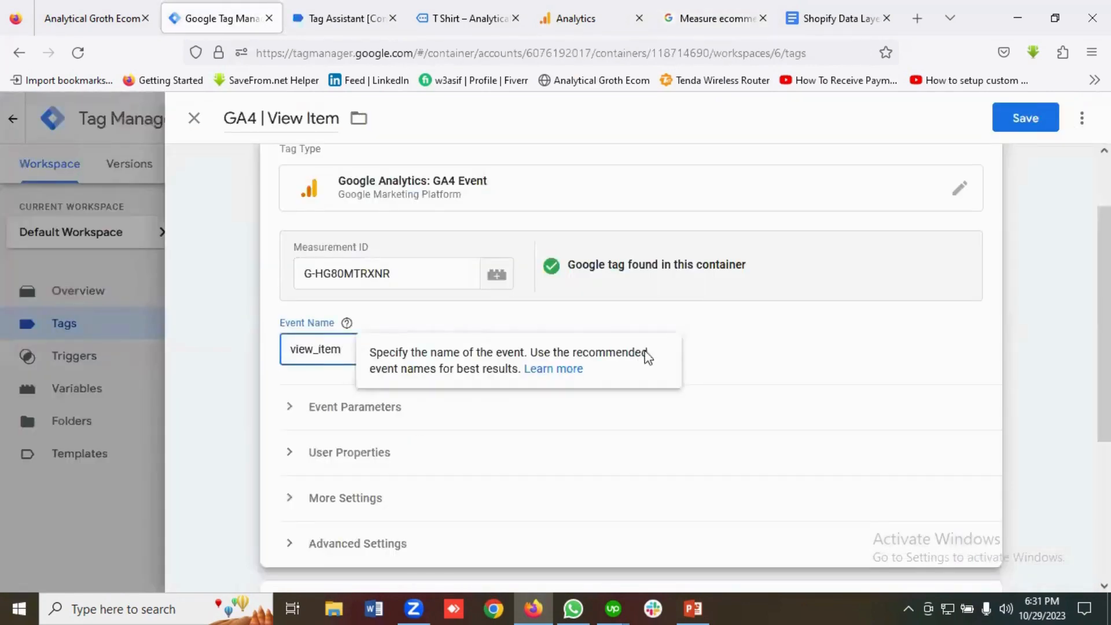
{"action": "left_click", "coordinate": [762, 343]}
{"action": "scroll", "coordinate": [462, 426], "scroll_direction": "down", "scroll_amount": 2}
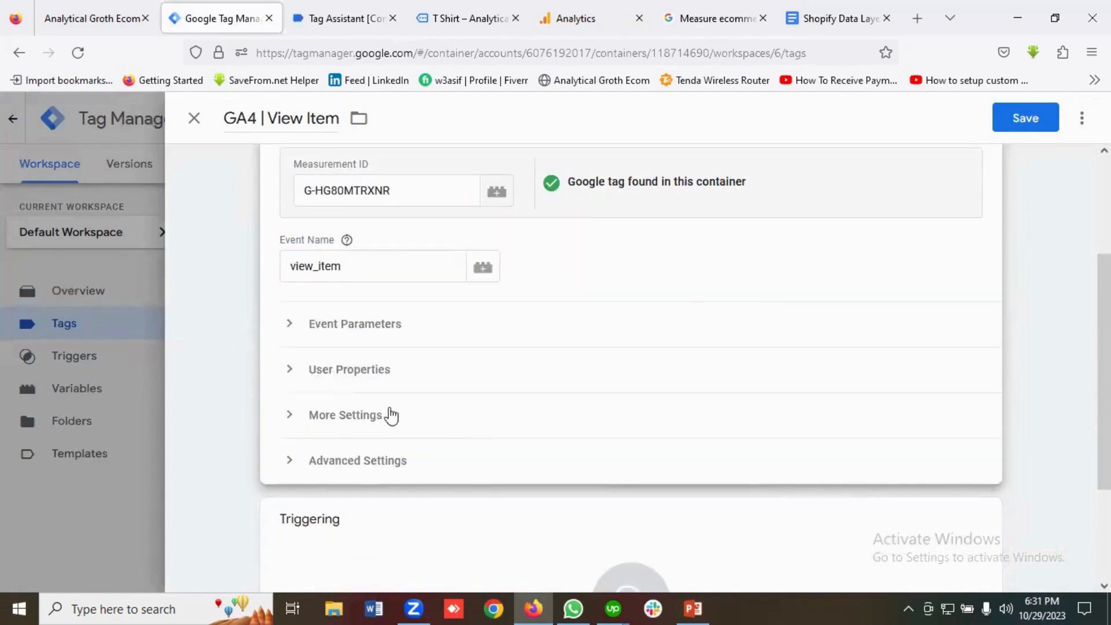
{"action": "left_click", "coordinate": [352, 332]}
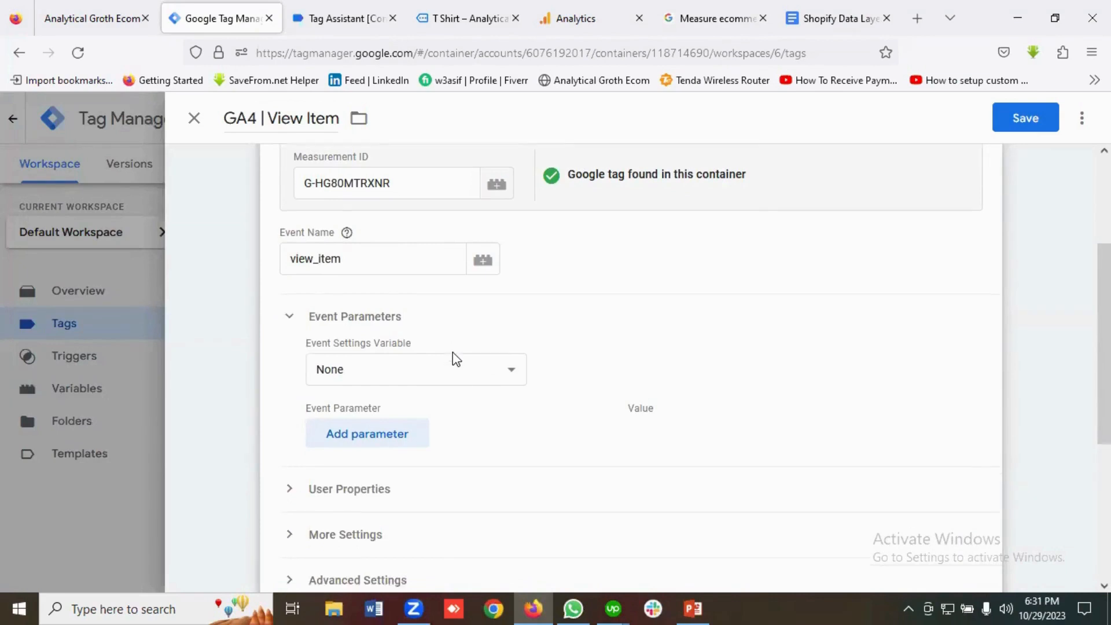
Add three empty event parameter rows to the GA4 | View Item tag.
{"action": "scroll", "coordinate": [453, 358], "scroll_direction": "down", "scroll_amount": 2}
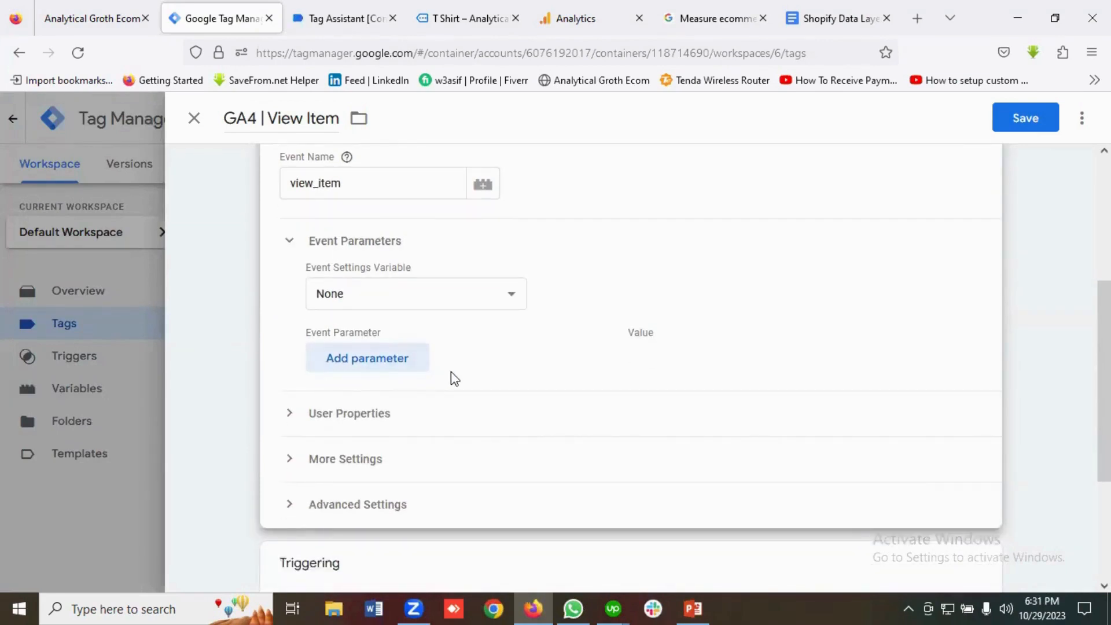
{"action": "scroll", "coordinate": [451, 377], "scroll_direction": "up", "scroll_amount": 2}
{"action": "scroll", "coordinate": [454, 376], "scroll_direction": "down", "scroll_amount": 2}
{"action": "left_click", "coordinate": [384, 365]}
{"action": "scroll", "coordinate": [382, 359], "scroll_direction": "down", "scroll_amount": 2}
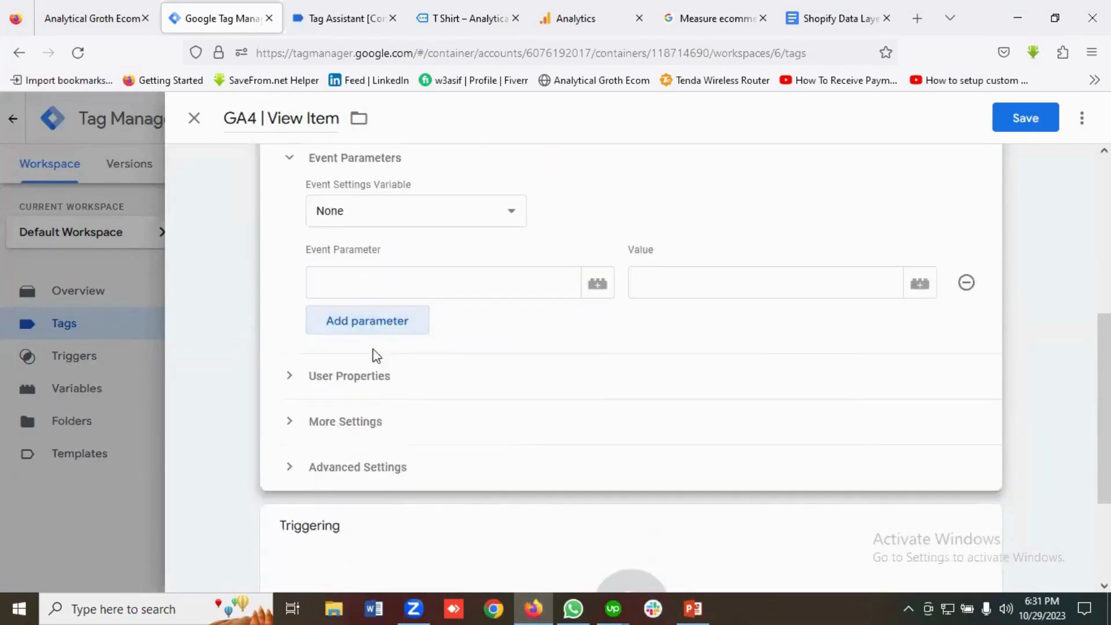
{"action": "left_click", "coordinate": [367, 320]}
{"action": "left_click", "coordinate": [369, 374]}
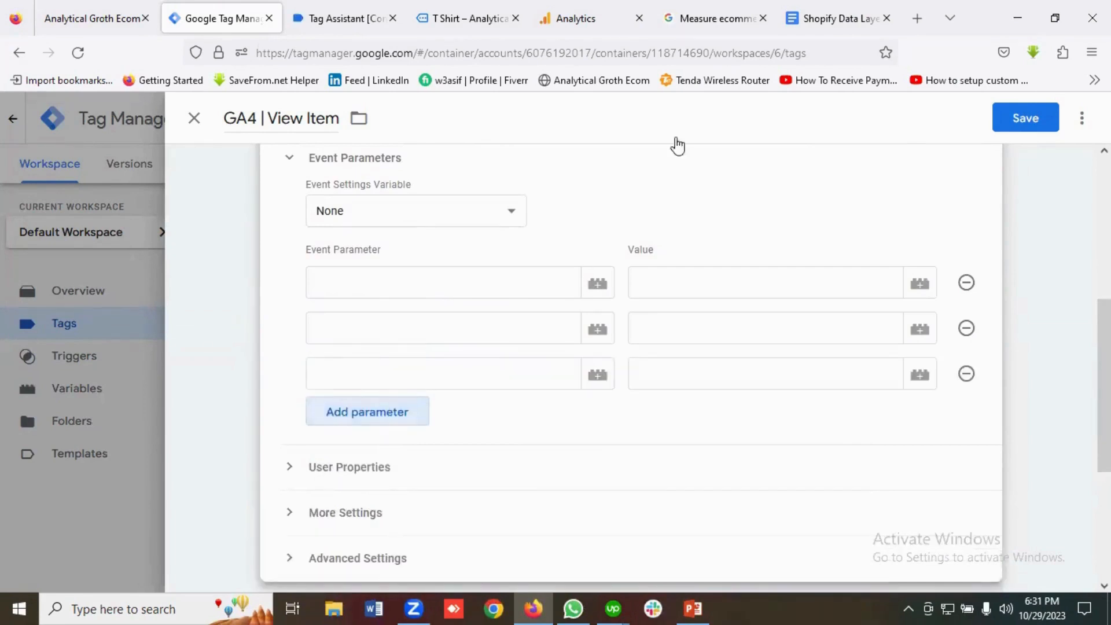
Enter items from the ecommerce guide as the first event parameter name.
{"action": "left_click", "coordinate": [703, 14]}
{"action": "scroll", "coordinate": [539, 139], "scroll_direction": "down", "scroll_amount": 3}
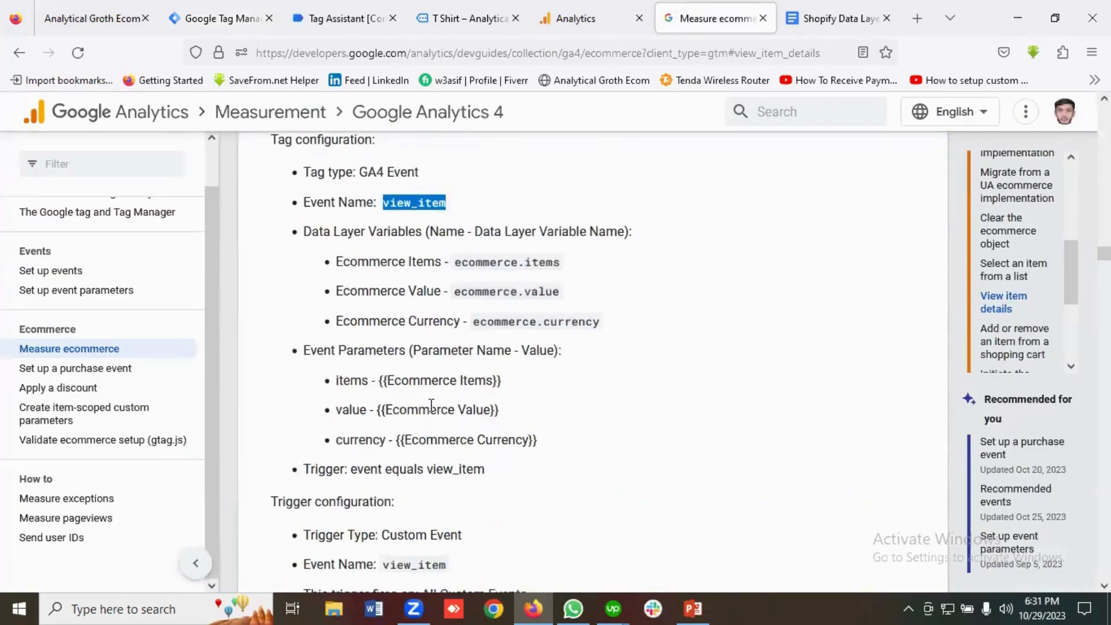
{"action": "scroll", "coordinate": [473, 409], "scroll_direction": "up", "scroll_amount": 3}
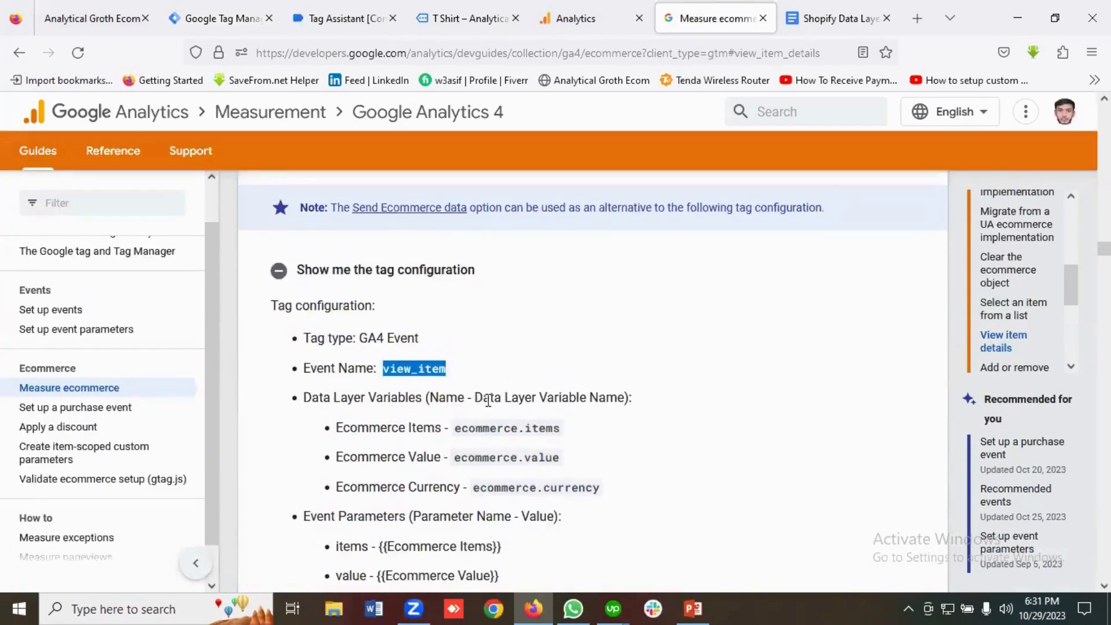
{"action": "scroll", "coordinate": [495, 411], "scroll_direction": "down", "scroll_amount": 3}
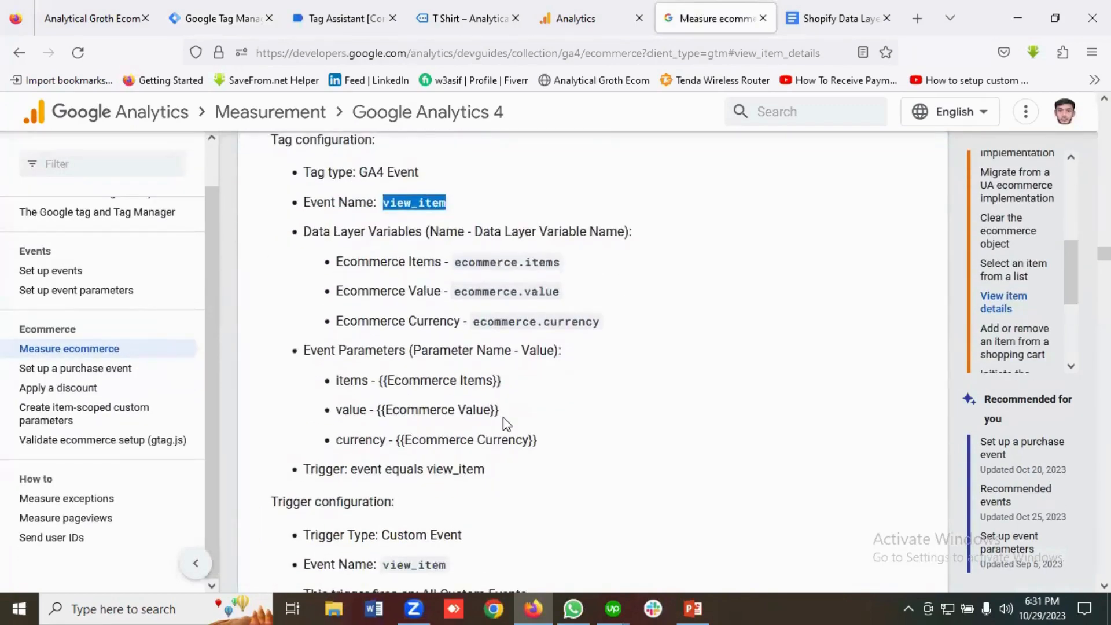
{"action": "double_click", "coordinate": [352, 382]}
{"action": "right_click", "coordinate": [352, 383]}
{"action": "left_click", "coordinate": [377, 402]}
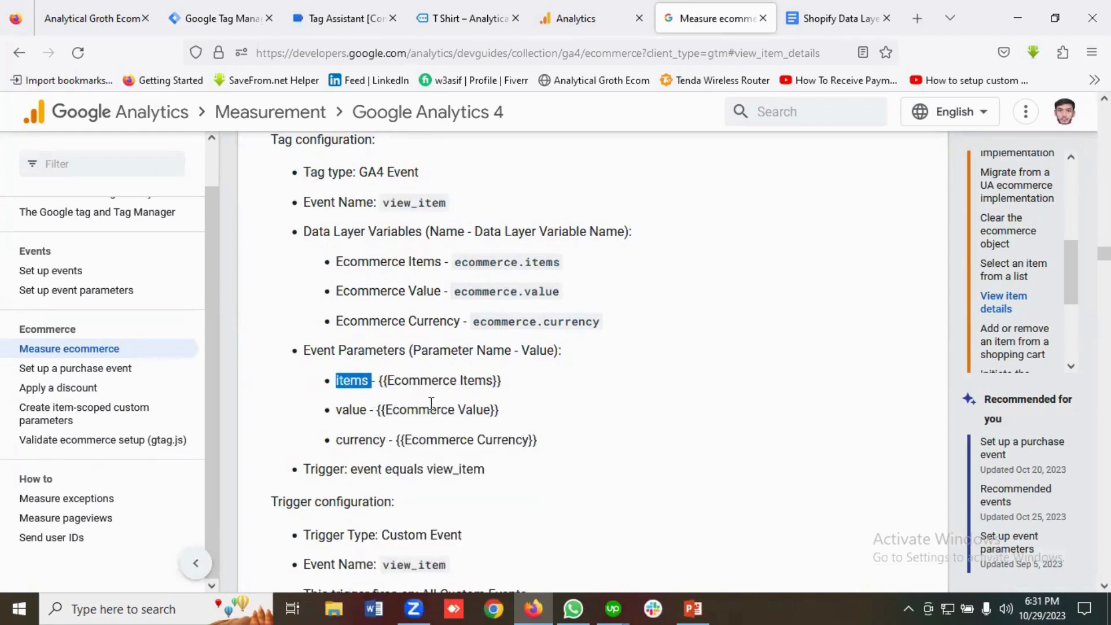
{"action": "left_click", "coordinate": [228, 18]}
{"action": "left_click", "coordinate": [323, 283]}
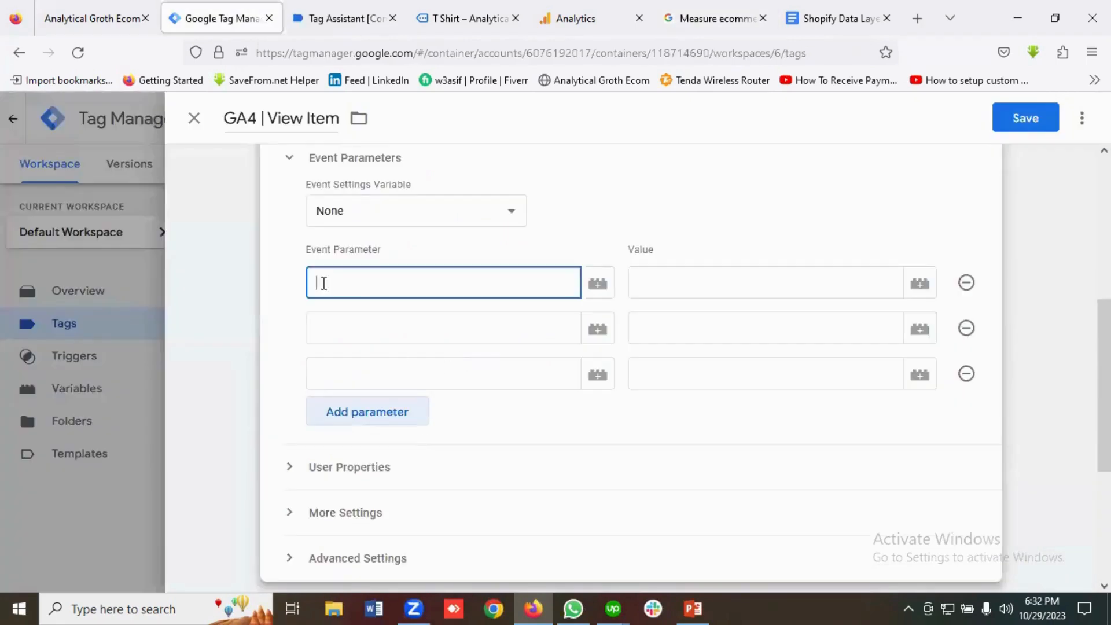
{"action": "left_click", "coordinate": [352, 324]}
Paste value from the guide as the second event parameter name.
{"action": "left_click", "coordinate": [715, 18]}
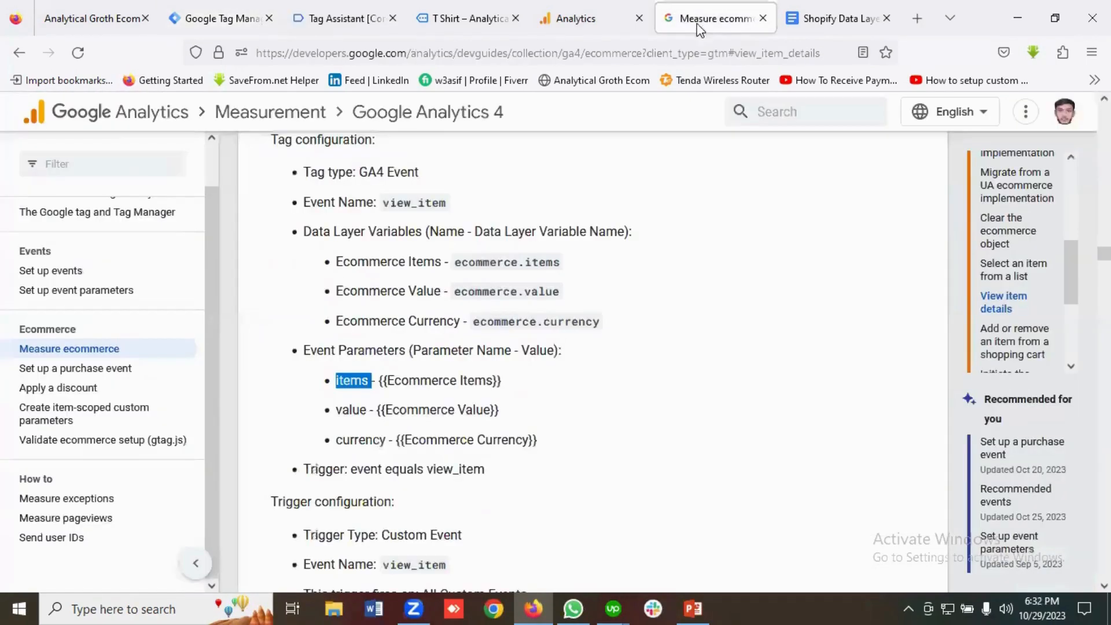
{"action": "double_click", "coordinate": [350, 411]}
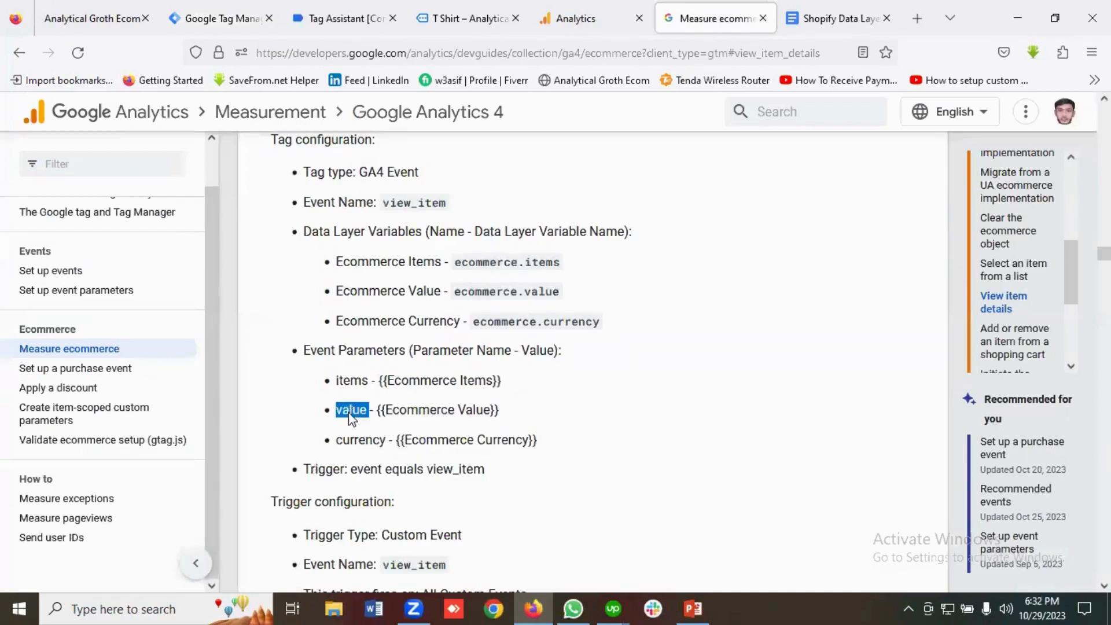
{"action": "right_click", "coordinate": [350, 411]}
{"action": "left_click", "coordinate": [381, 206]}
{"action": "left_click", "coordinate": [220, 18]}
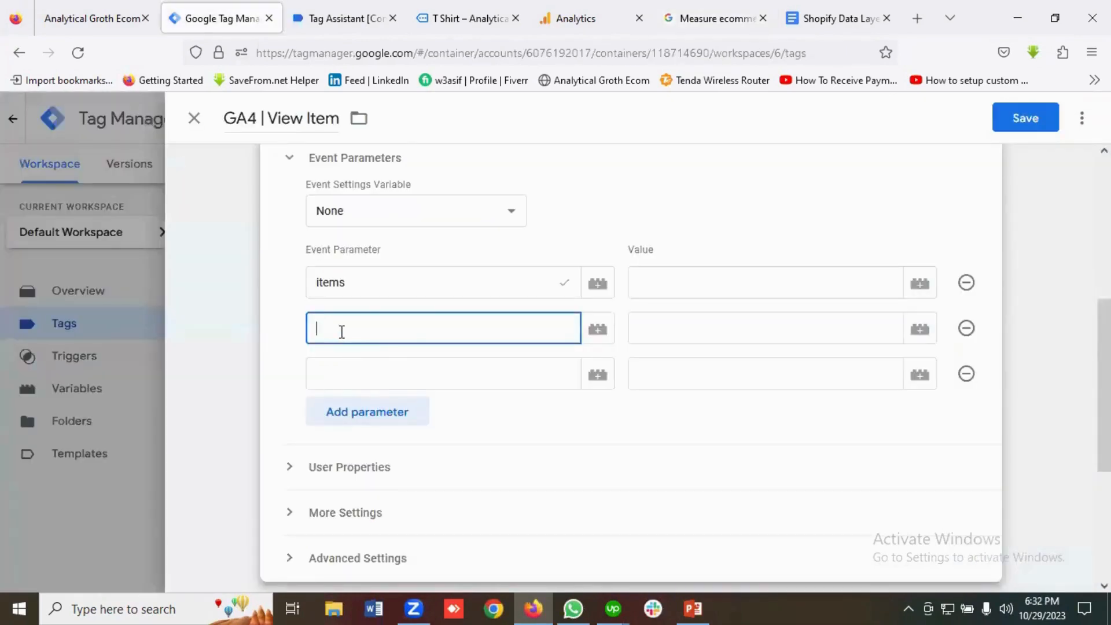
{"action": "key", "text": "ctrl+v"}
Type currency as the third event parameter name.
{"action": "left_click", "coordinate": [712, 18]}
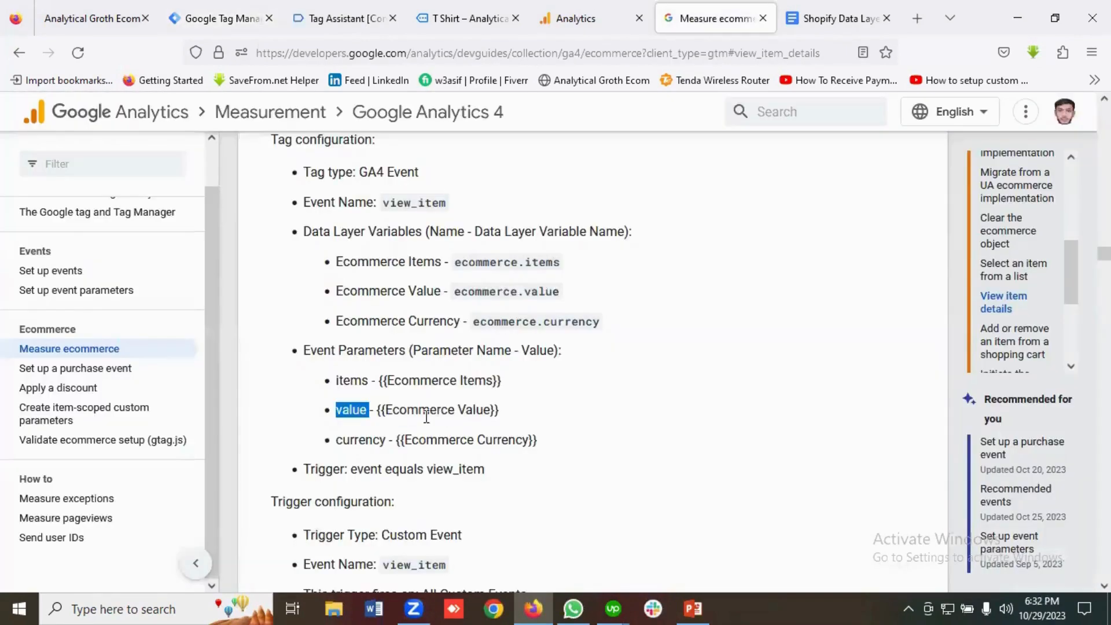
{"action": "double_click", "coordinate": [348, 441]}
{"action": "right_click", "coordinate": [348, 441]}
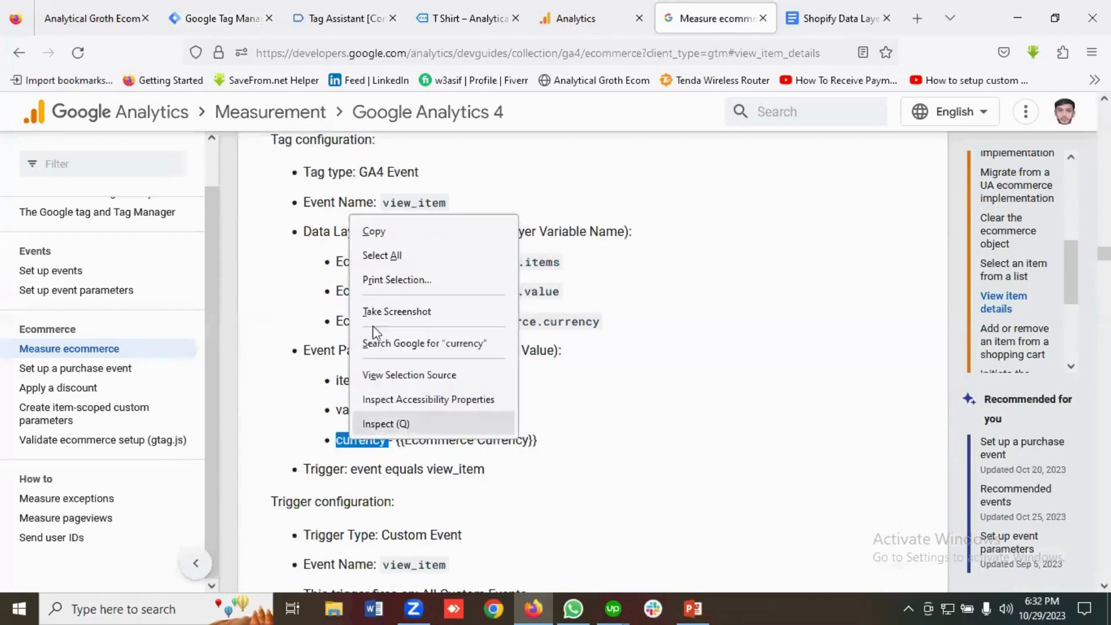
{"action": "left_click", "coordinate": [383, 233]}
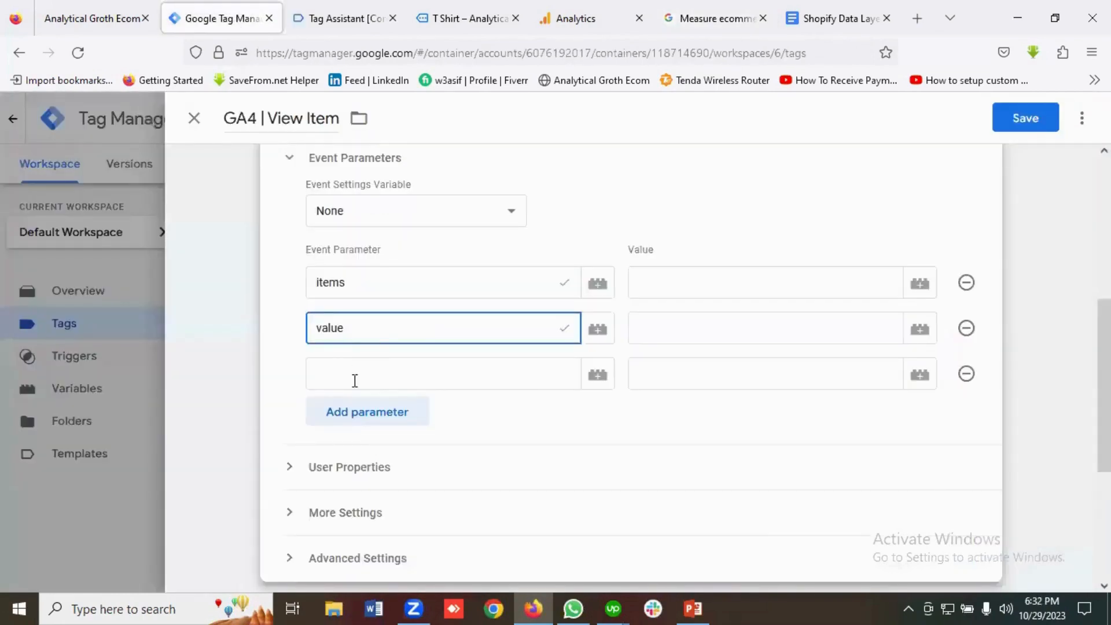
{"action": "left_click", "coordinate": [349, 366]}
{"action": "type", "text": "currency"}
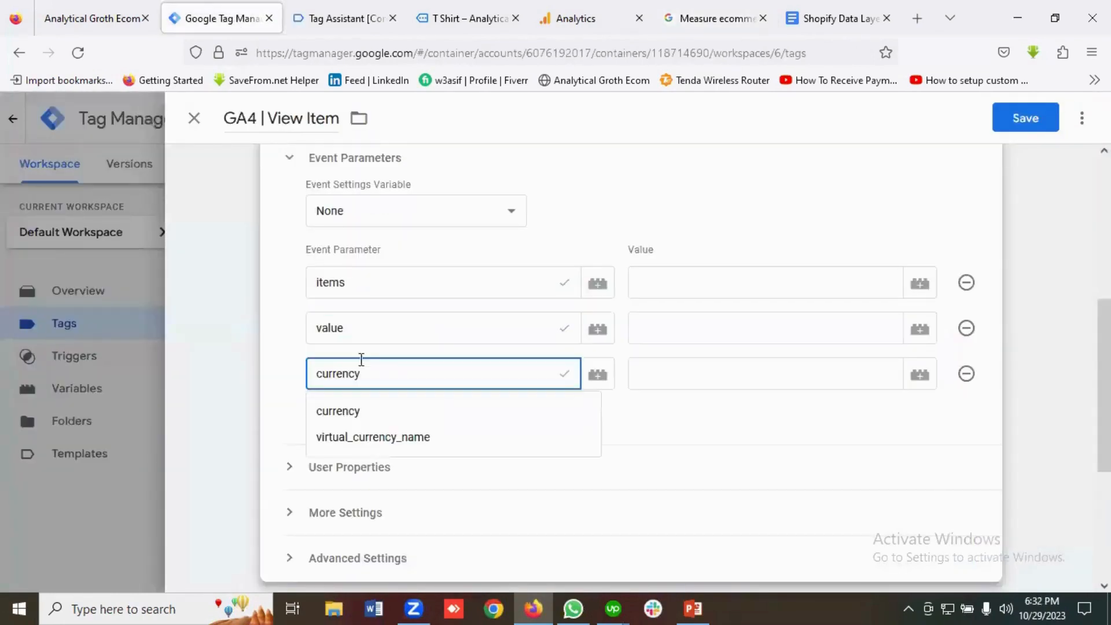
{"action": "left_click", "coordinate": [347, 411]}
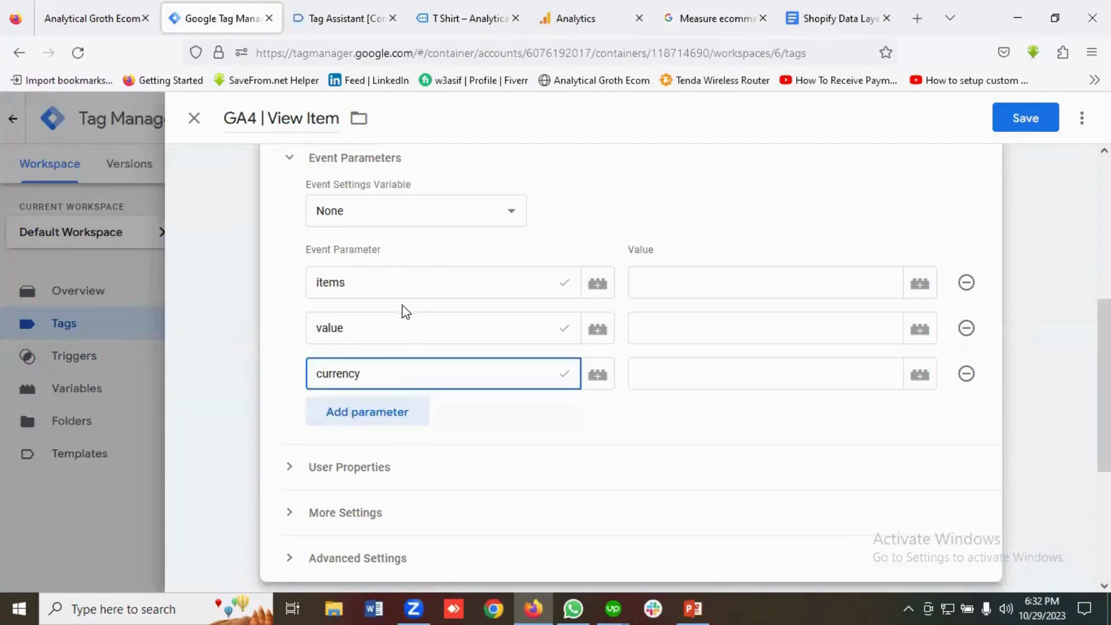
Set the items parameter's value to the {{Ecommerce Items}} variable.
{"action": "left_click", "coordinate": [683, 290]}
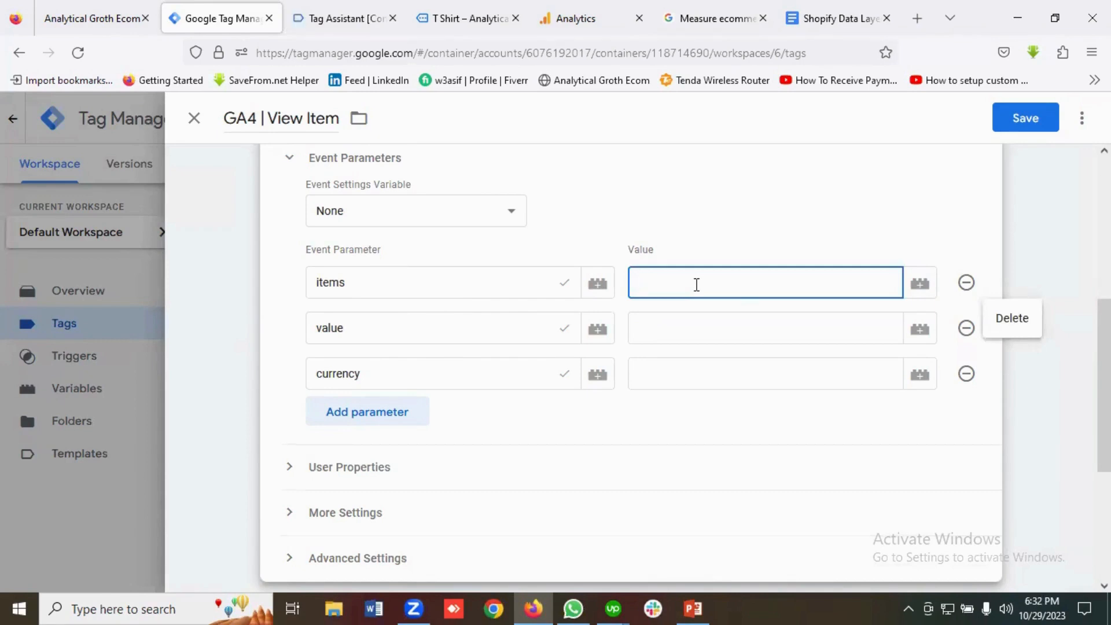
{"action": "type", "text": "{"}
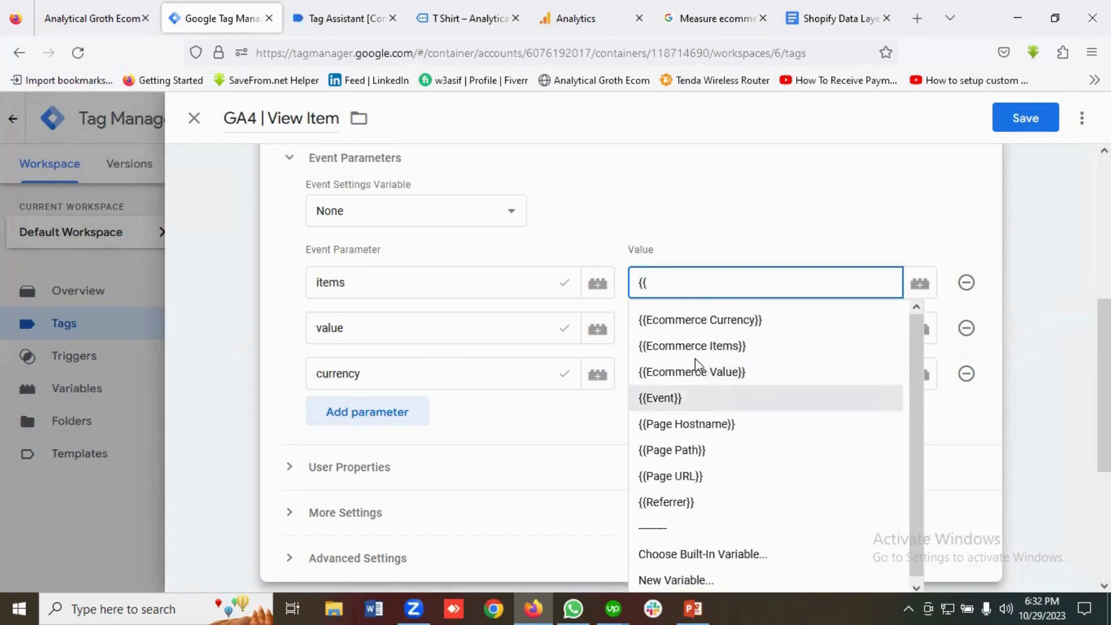
{"action": "key", "text": "BackSpace"}
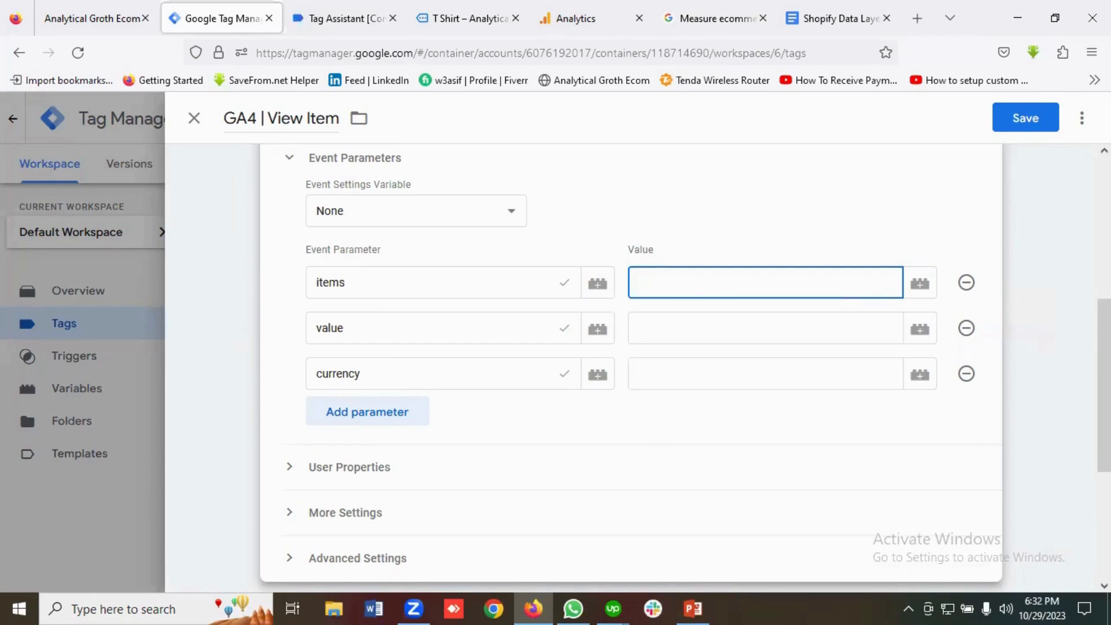
{"action": "left_click", "coordinate": [919, 287]}
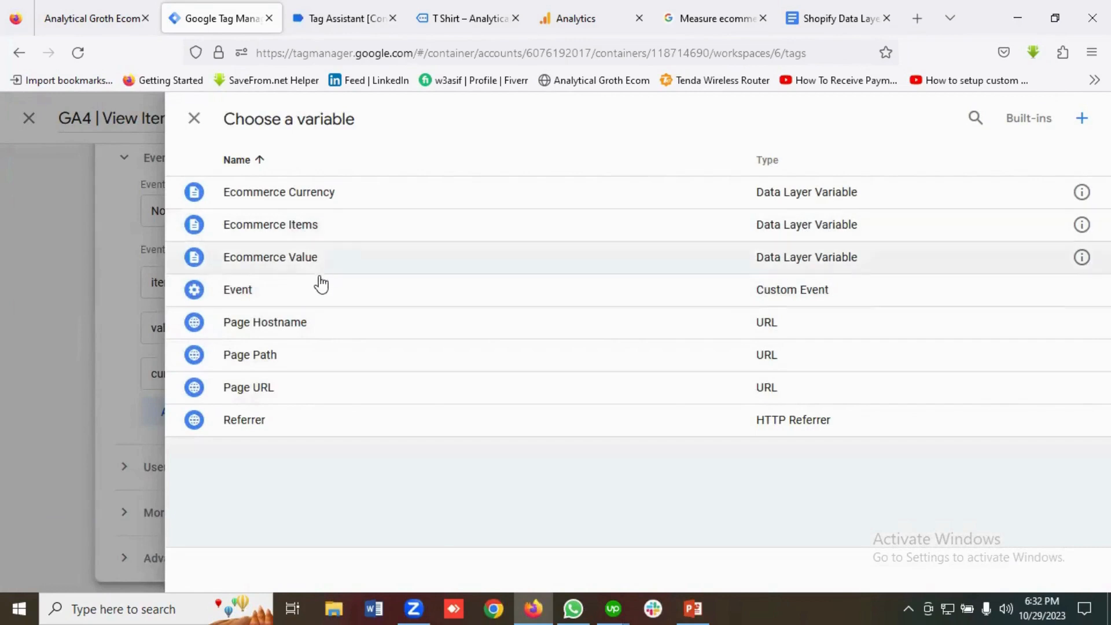
{"action": "left_click", "coordinate": [287, 225]}
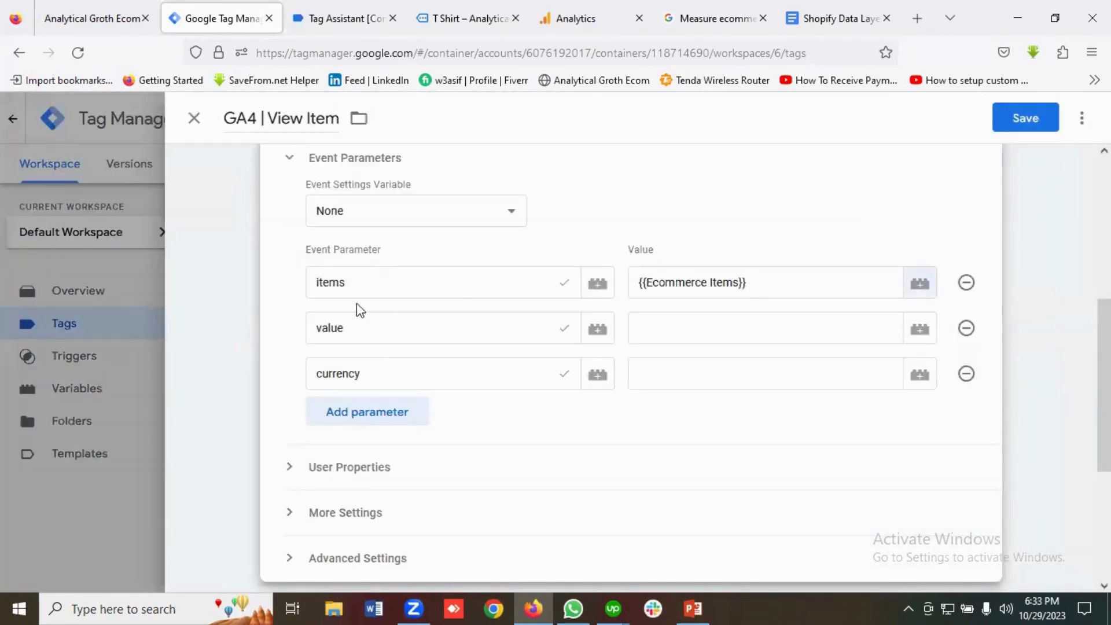
Map value to {{Ecommerce Value}} and currency to {{Ecommerce Currency}}.
{"action": "left_click", "coordinate": [676, 326]}
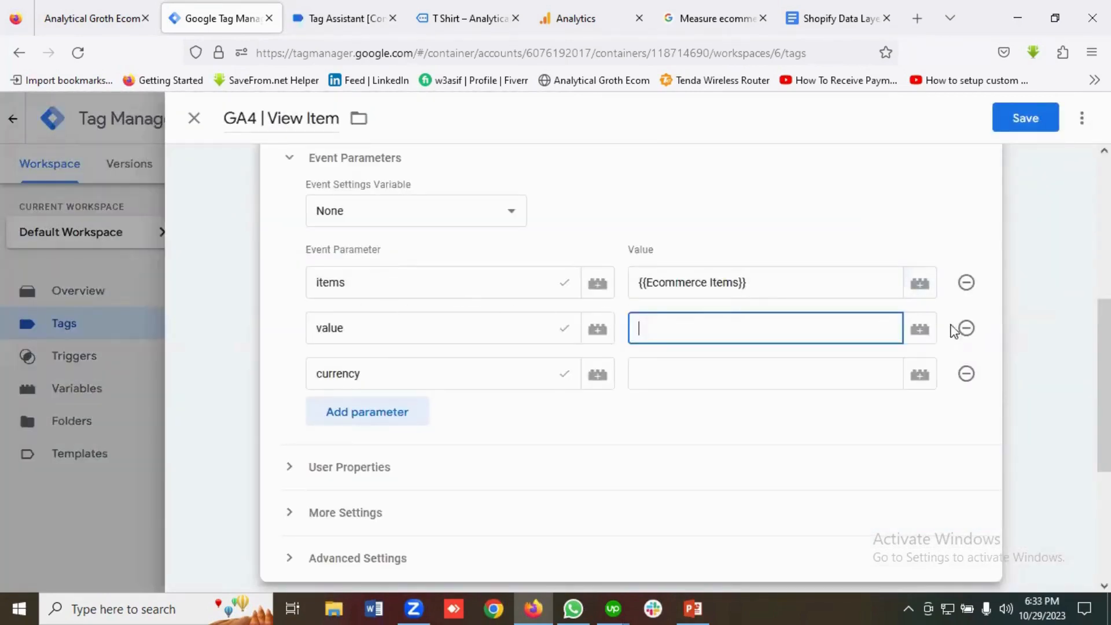
{"action": "left_click", "coordinate": [920, 330]}
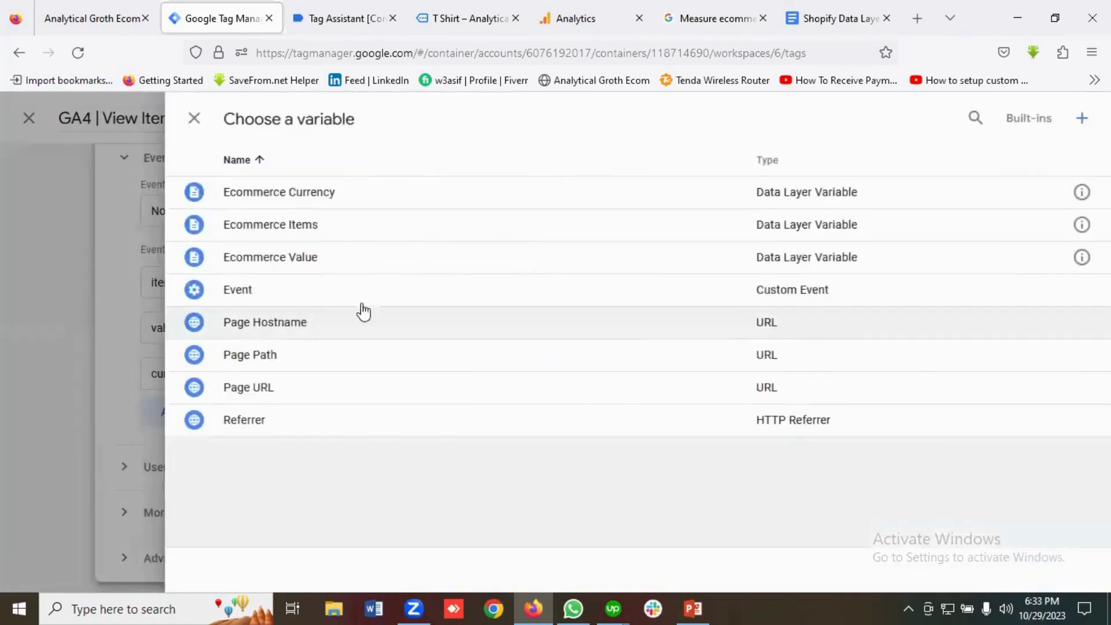
{"action": "left_click", "coordinate": [289, 264]}
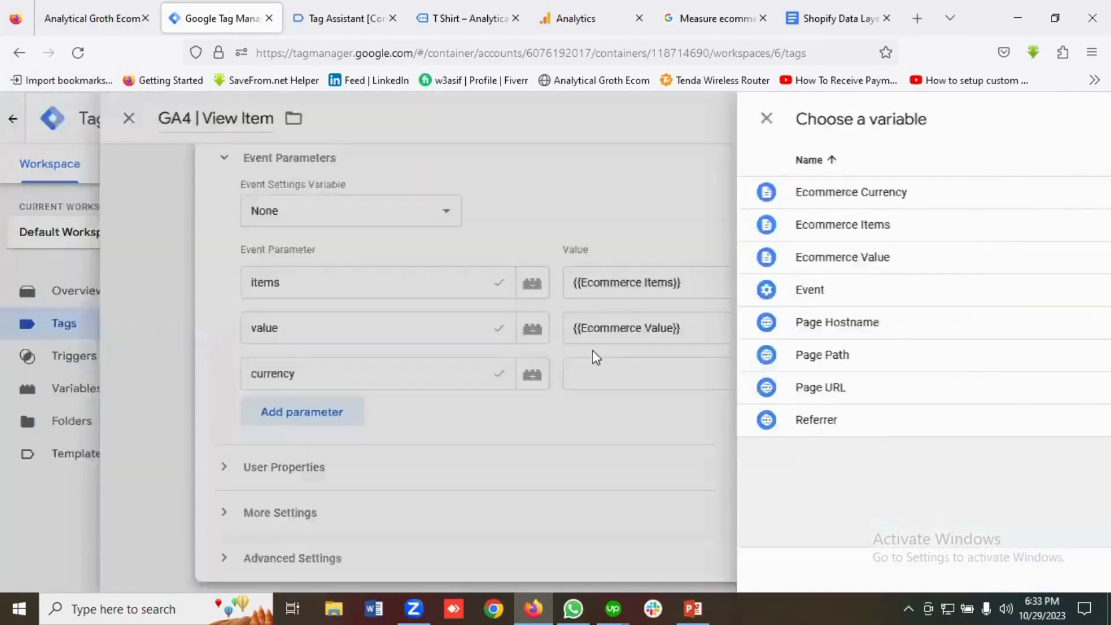
{"action": "left_click", "coordinate": [695, 376]}
{"action": "left_click", "coordinate": [920, 377]}
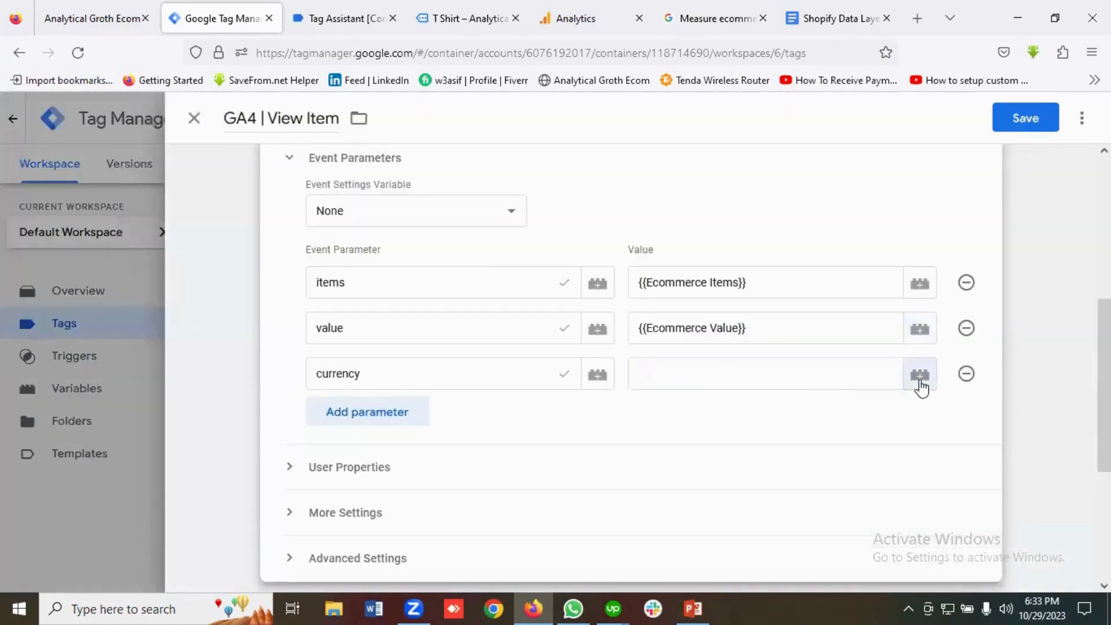
{"action": "left_click", "coordinate": [307, 207]}
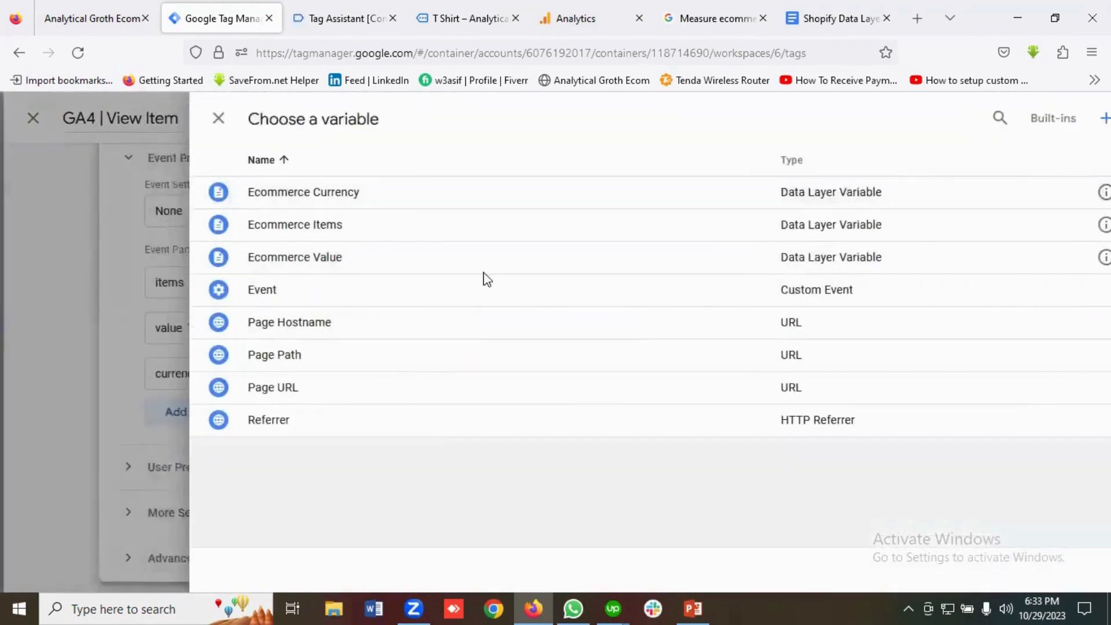
{"action": "scroll", "coordinate": [628, 390], "scroll_direction": "down", "scroll_amount": 5}
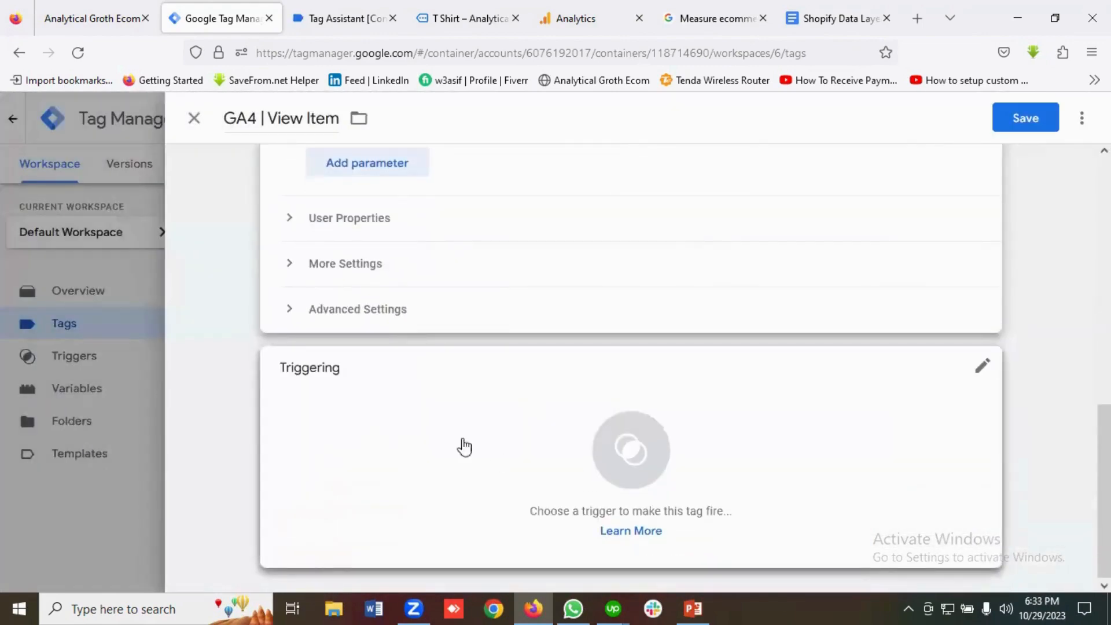
Attach View Item Trigger to the GA4 | View Item tag and save it.
{"action": "left_click", "coordinate": [624, 457]}
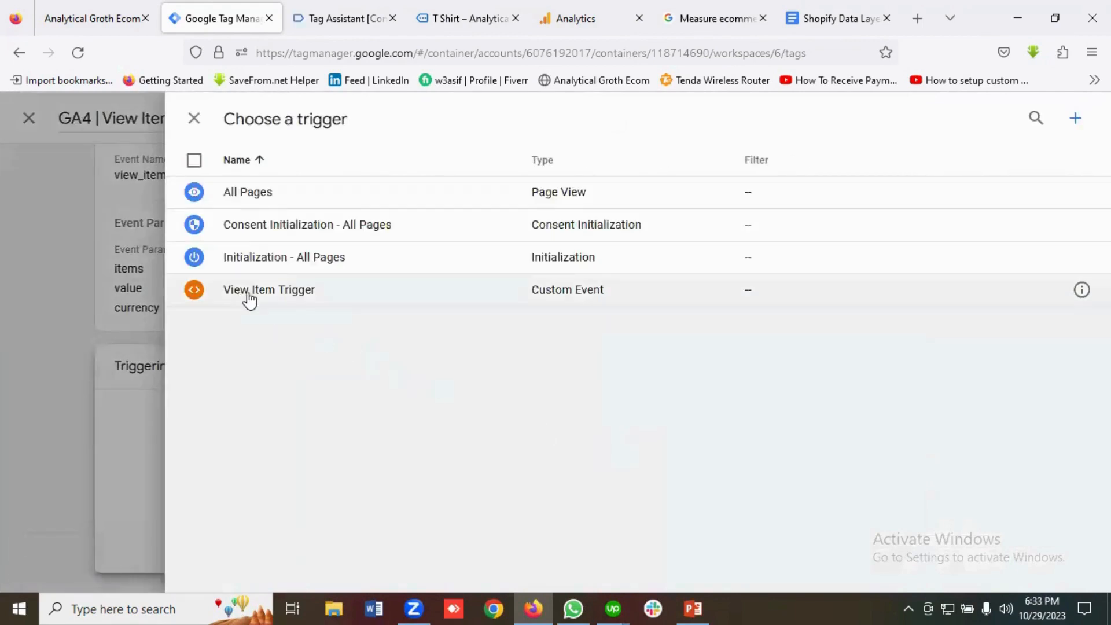
{"action": "left_click", "coordinate": [265, 295]}
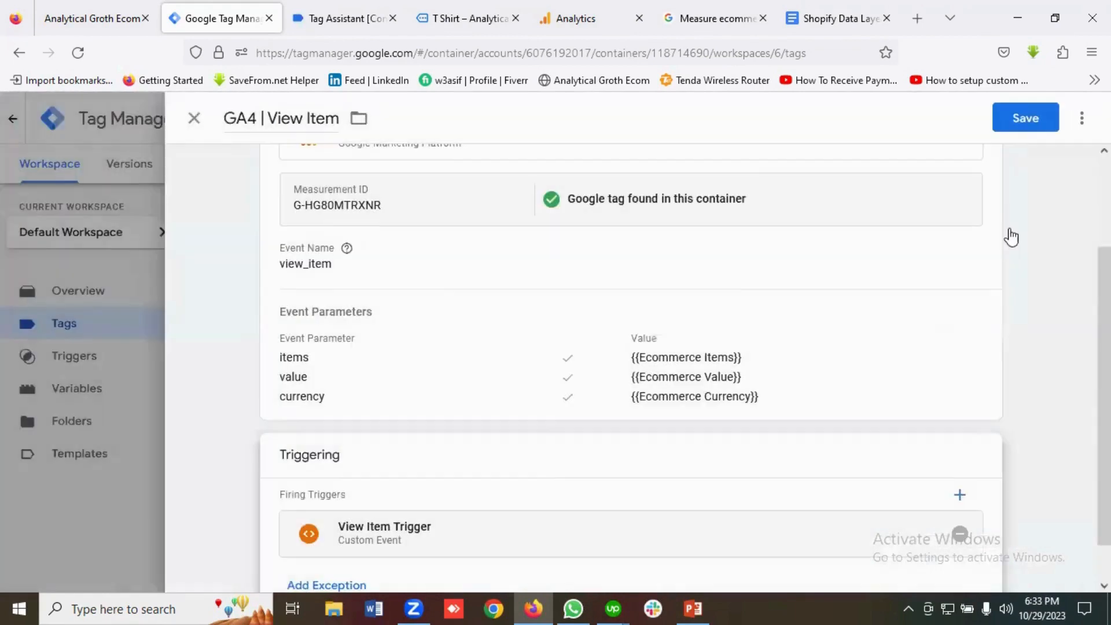
{"action": "left_click", "coordinate": [1025, 119]}
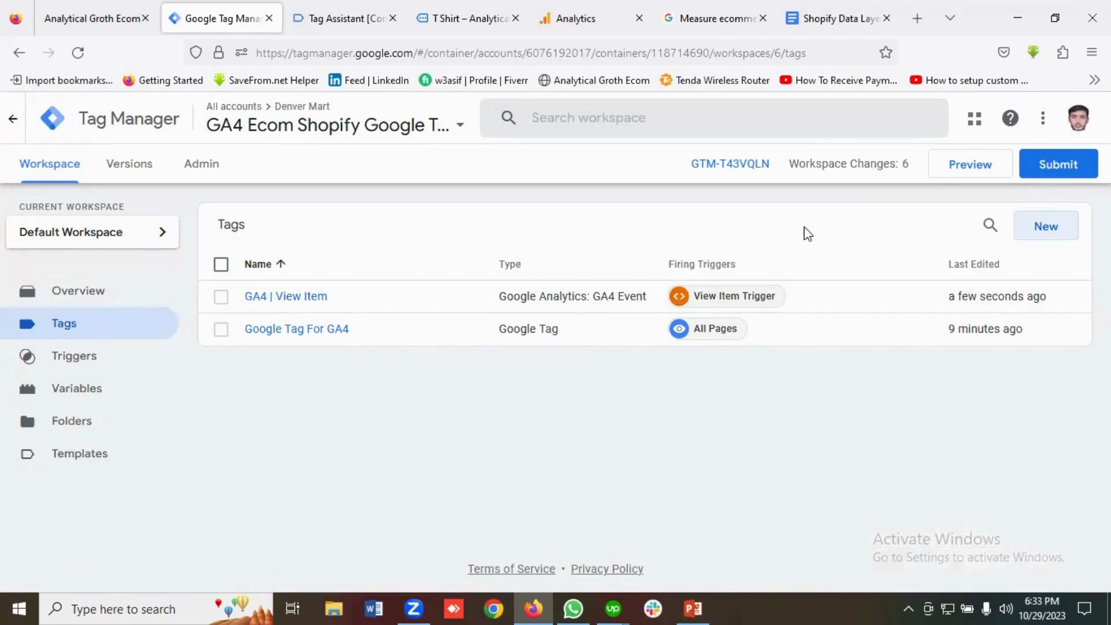
Start a Tag Assistant preview session connected to the Shopify store.
{"action": "left_click", "coordinate": [966, 166]}
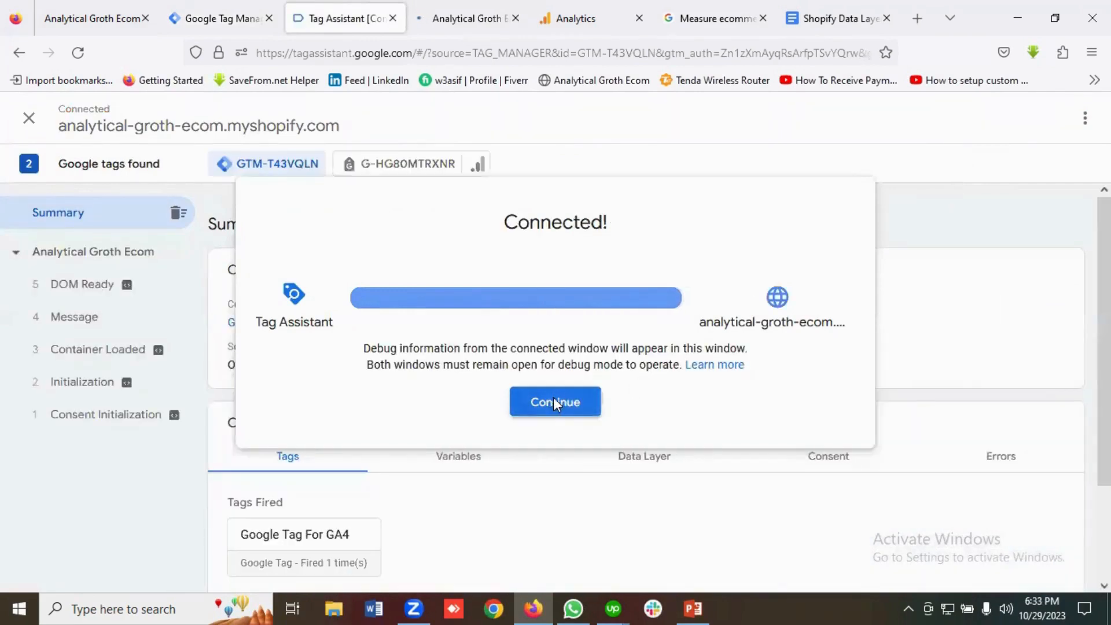
{"action": "left_click", "coordinate": [555, 400]}
{"action": "scroll", "coordinate": [637, 358], "scroll_direction": "down", "scroll_amount": 2}
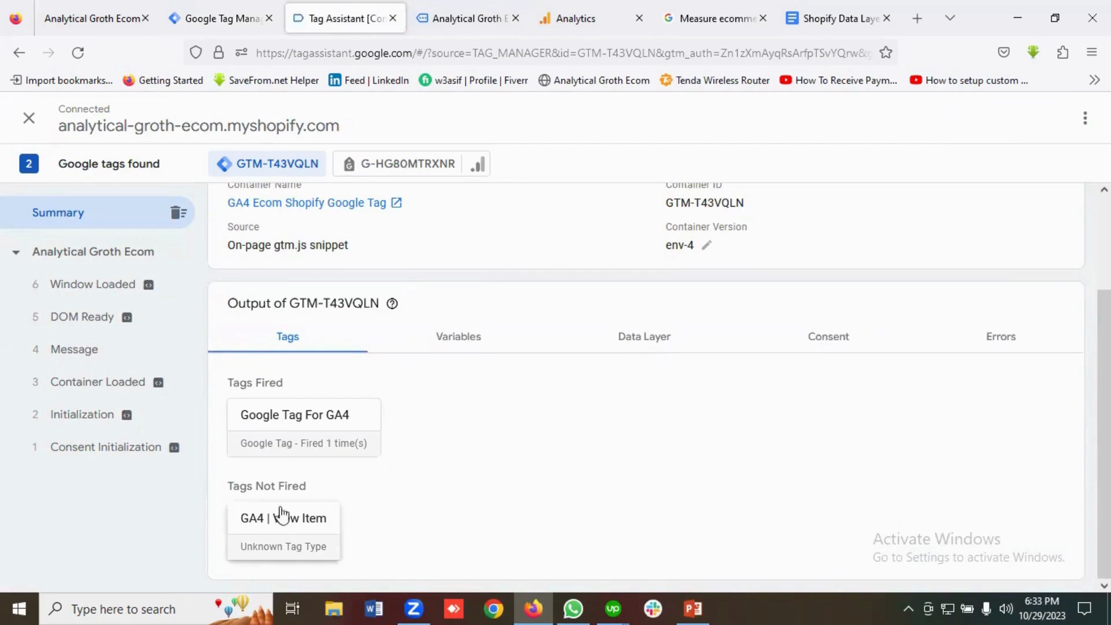
{"action": "scroll", "coordinate": [387, 490], "scroll_direction": "up", "scroll_amount": 5}
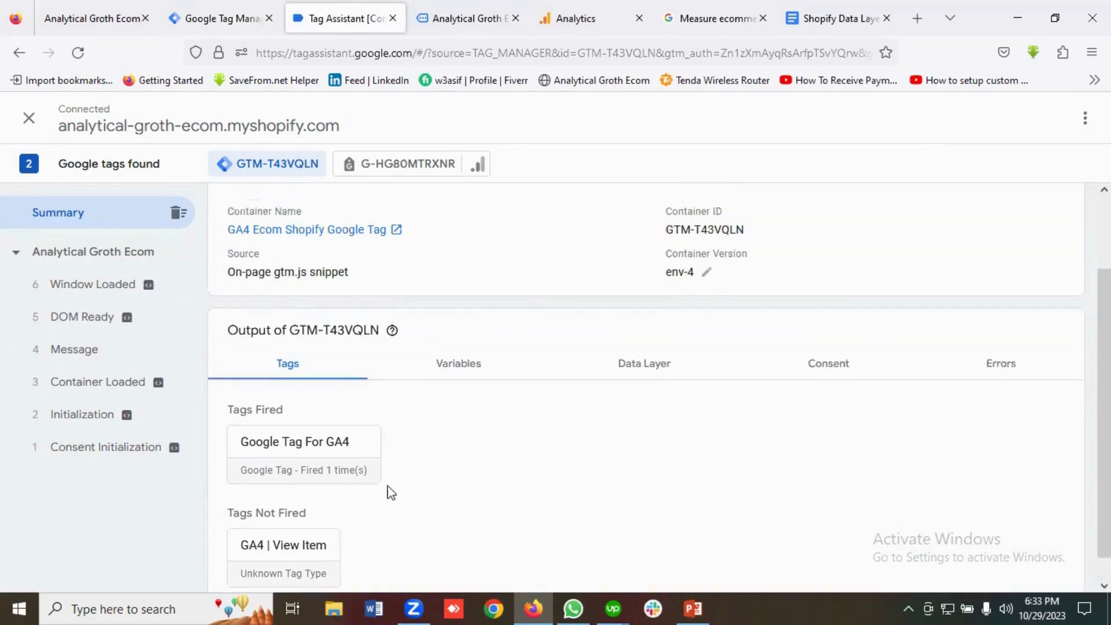
Open the T Shirt featured product page on the store.
{"action": "left_click", "coordinate": [486, 9]}
{"action": "scroll", "coordinate": [214, 353], "scroll_direction": "down", "scroll_amount": 10}
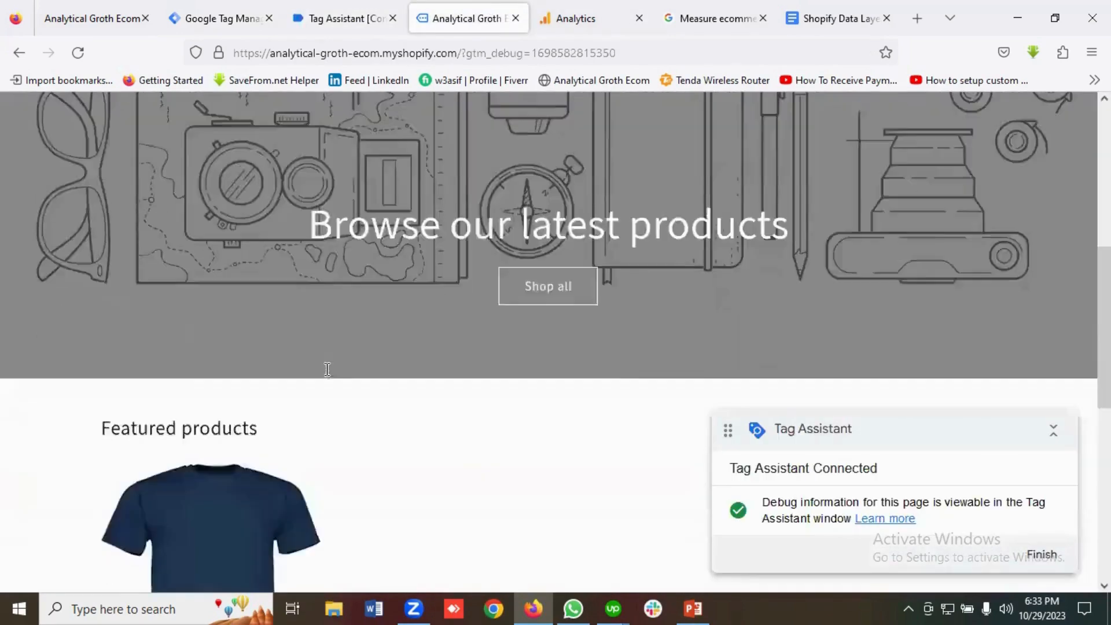
{"action": "left_click", "coordinate": [213, 338]}
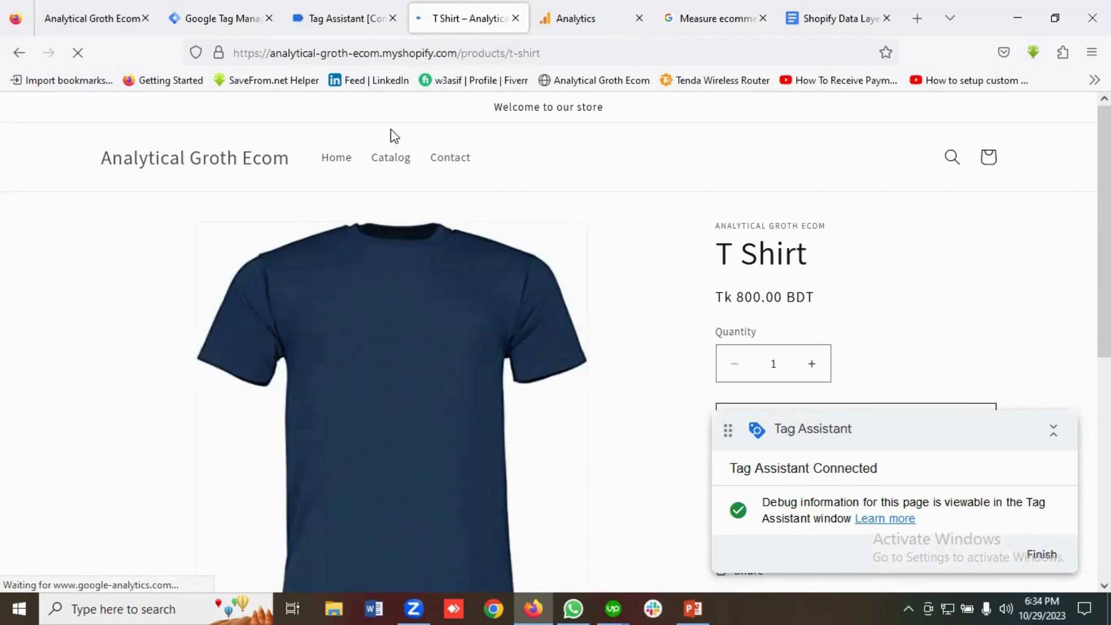
Inspect the view_item event's Variables: currency BDT, value 800, T Shirt in items.
{"action": "left_click", "coordinate": [340, 20]}
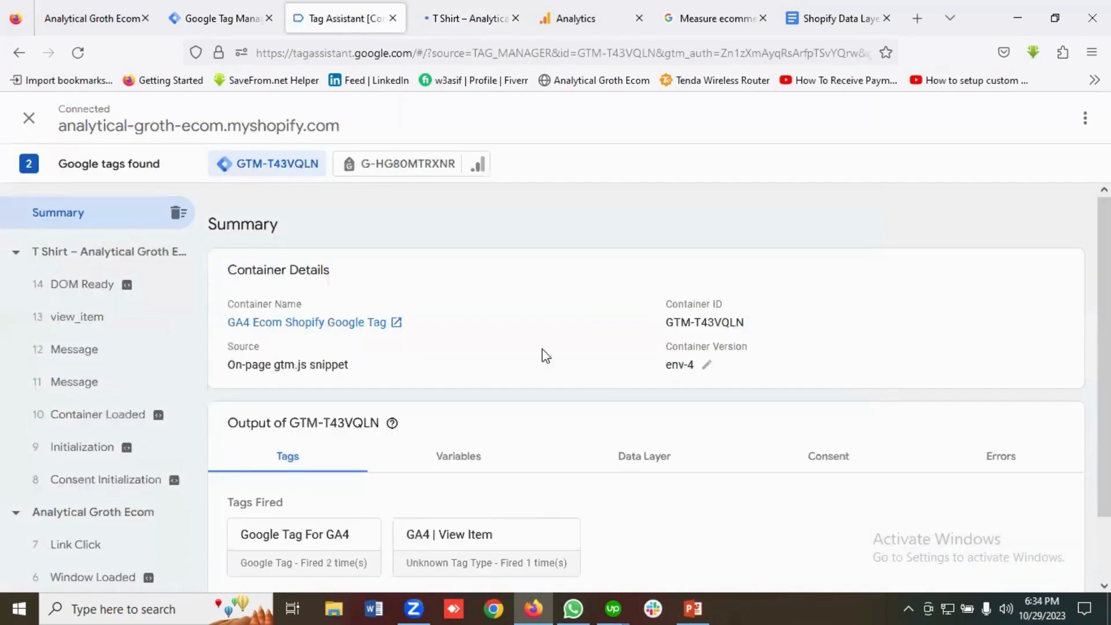
{"action": "scroll", "coordinate": [452, 492], "scroll_direction": "down", "scroll_amount": 2}
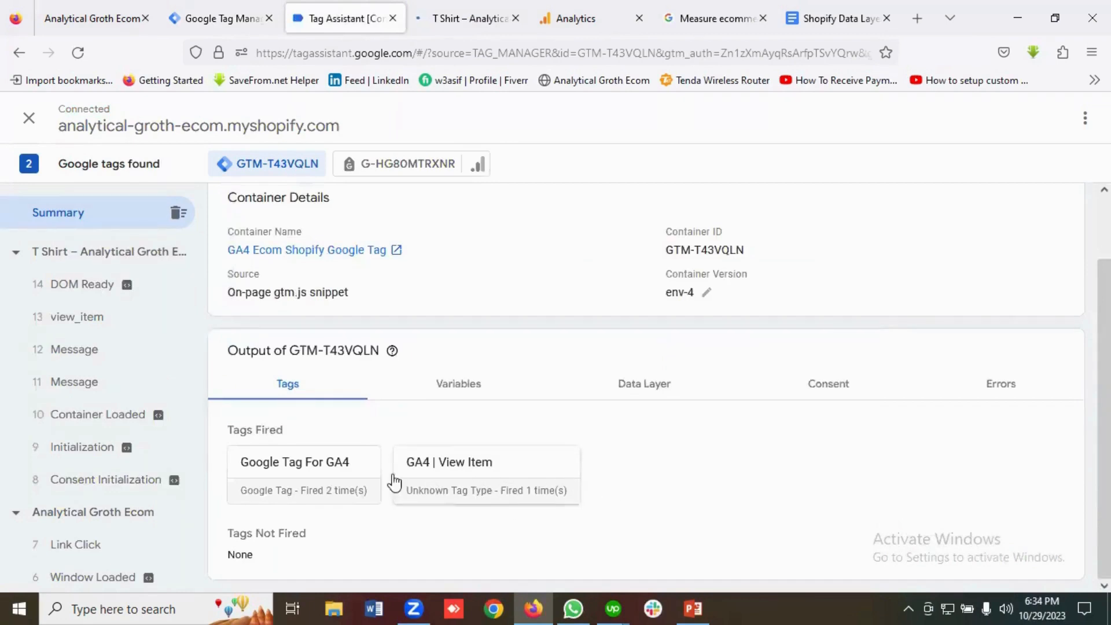
{"action": "left_click", "coordinate": [95, 321]}
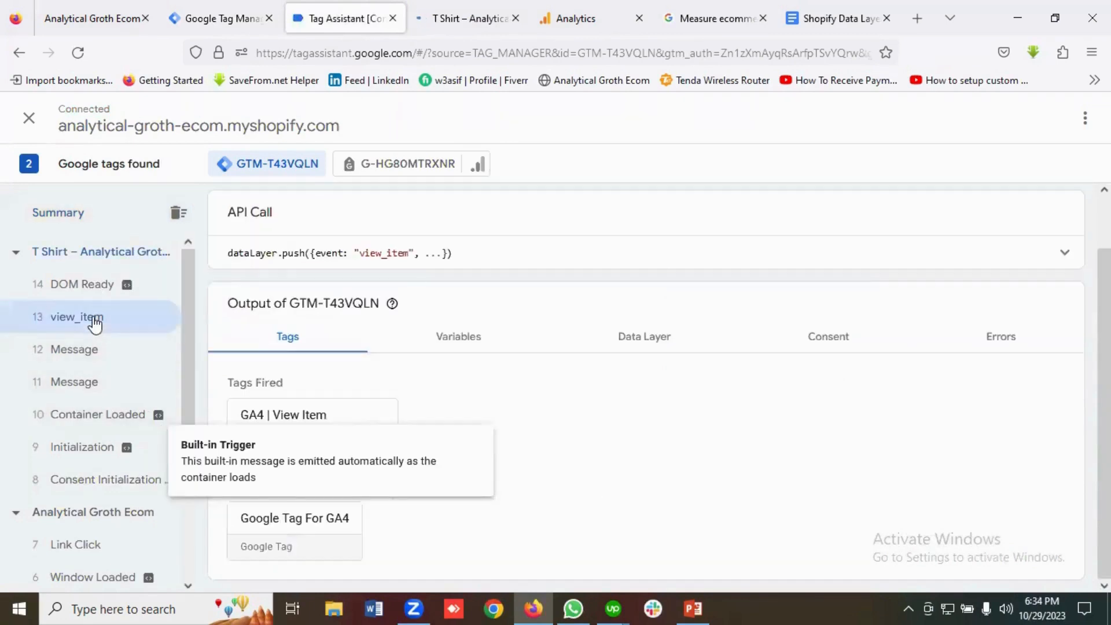
{"action": "left_click", "coordinate": [479, 345]}
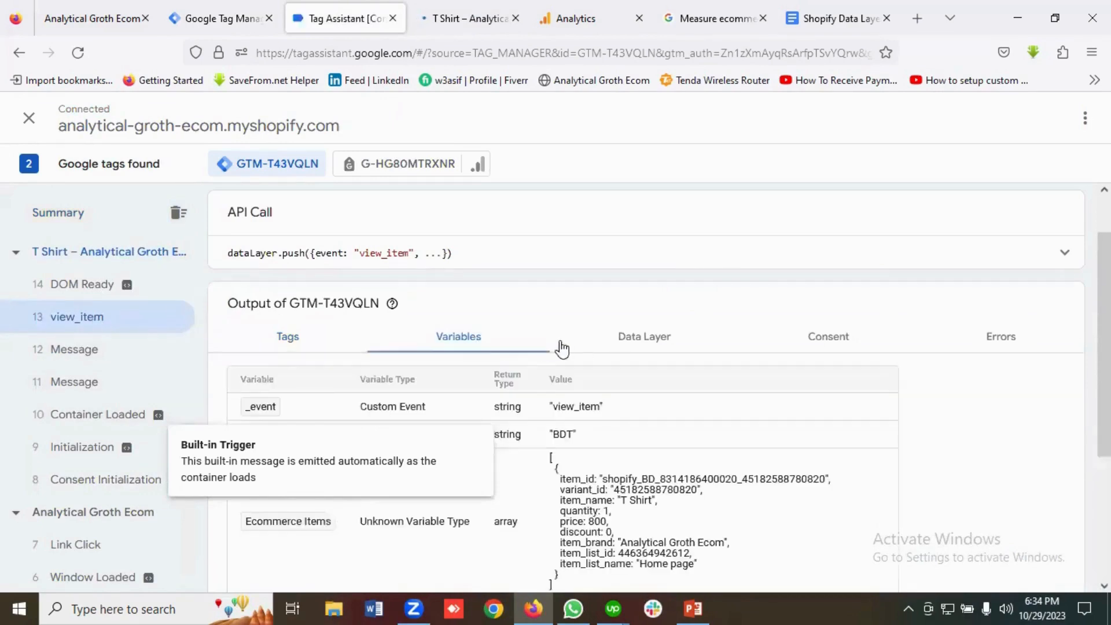
{"action": "scroll", "coordinate": [564, 351], "scroll_direction": "down", "scroll_amount": 4}
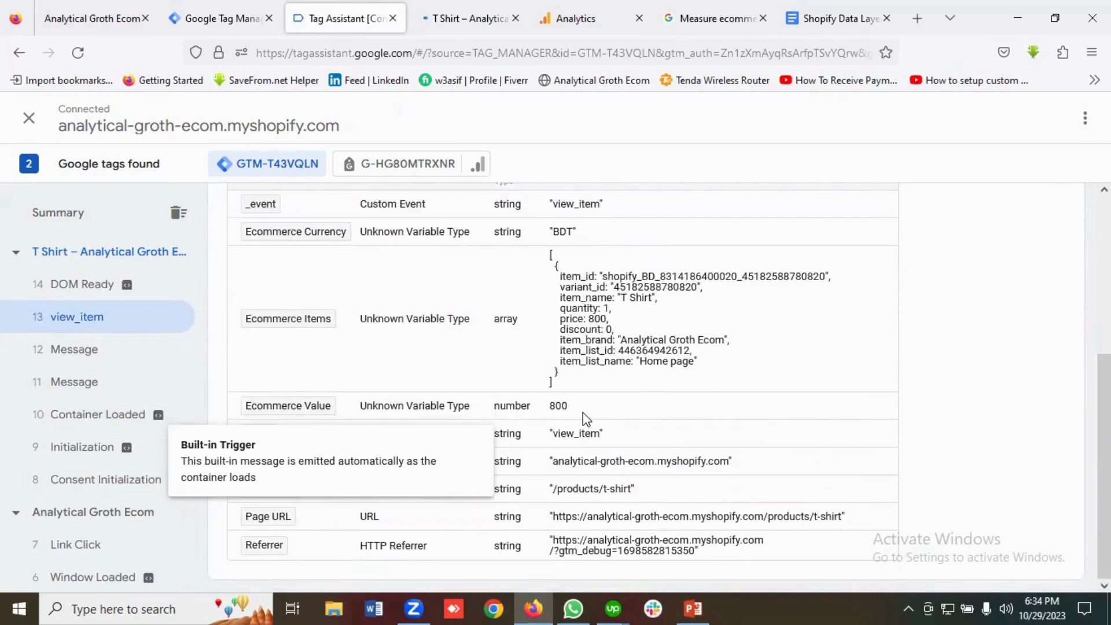
{"action": "left_click", "coordinate": [455, 18]}
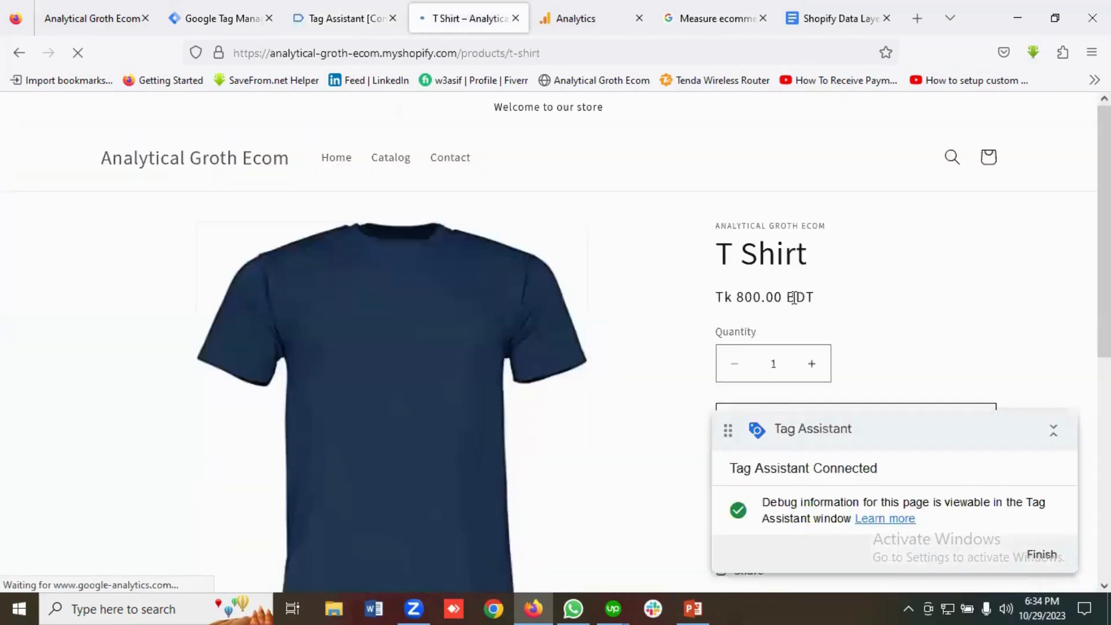
{"action": "left_click", "coordinate": [353, 19]}
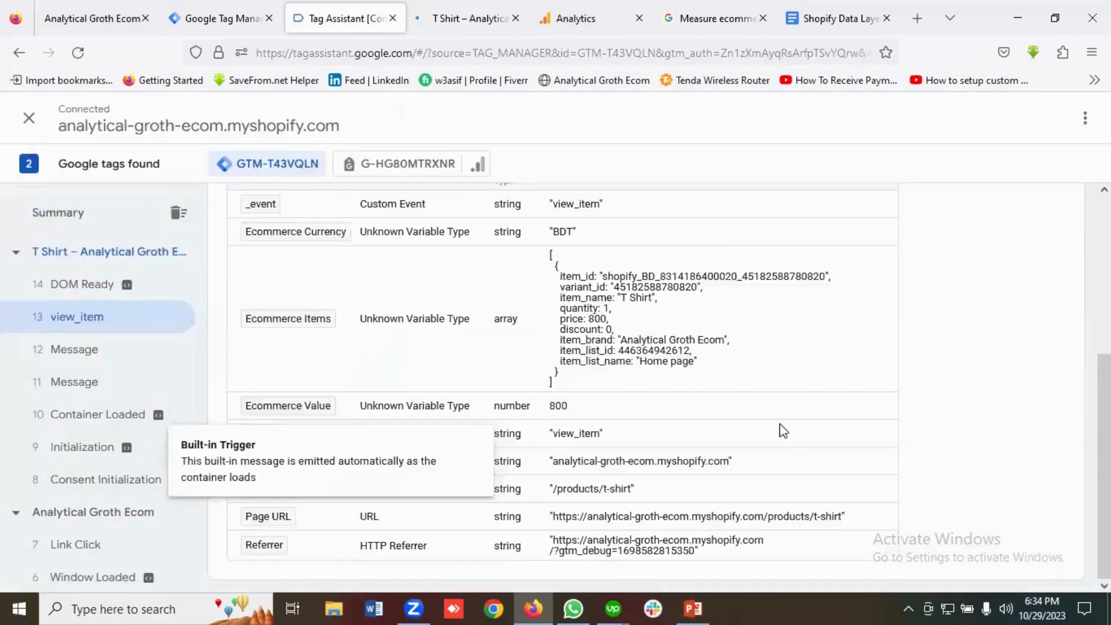
{"action": "scroll", "coordinate": [453, 328], "scroll_direction": "up", "scroll_amount": 2}
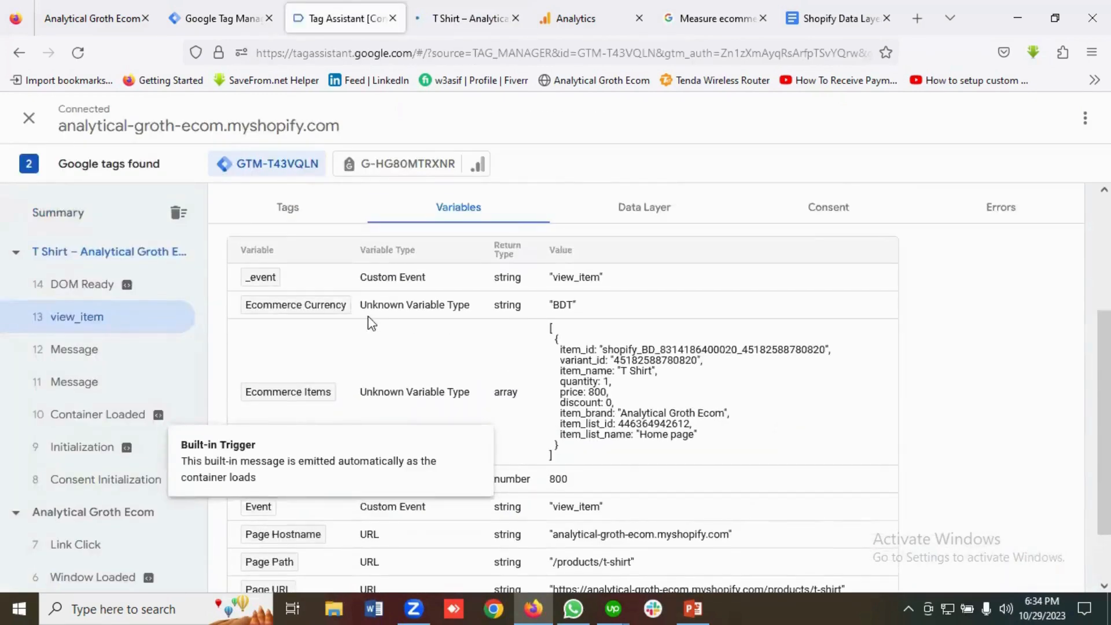
{"action": "scroll", "coordinate": [441, 310], "scroll_direction": "down", "scroll_amount": 2}
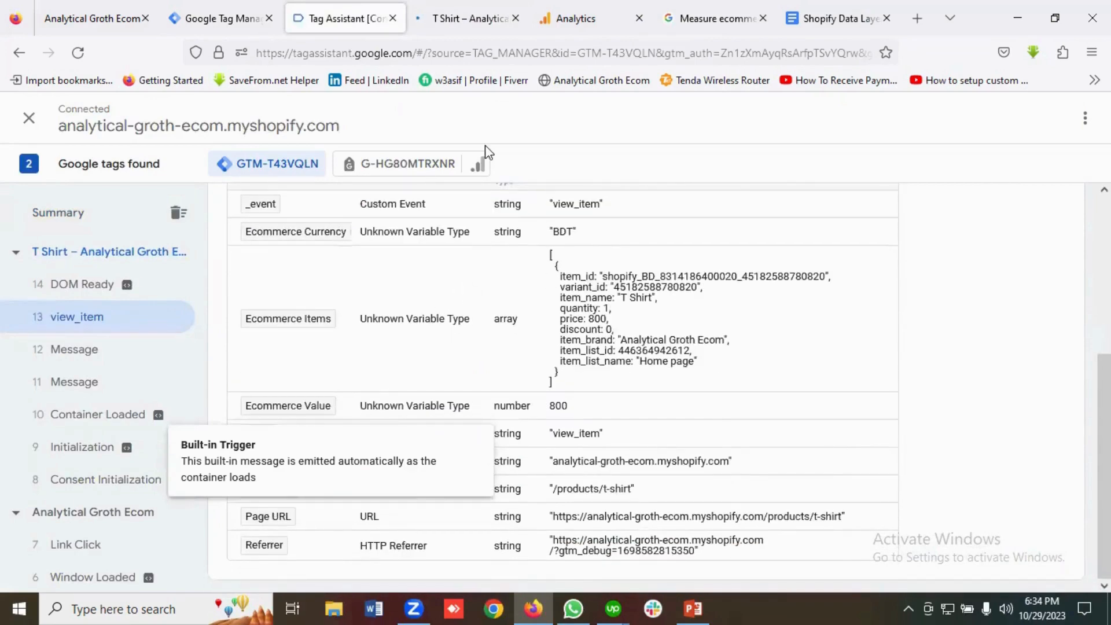
Close the Tag Assistant and T Shirt tabs, returning to the GTM tags list.
{"action": "left_click", "coordinate": [463, 7]}
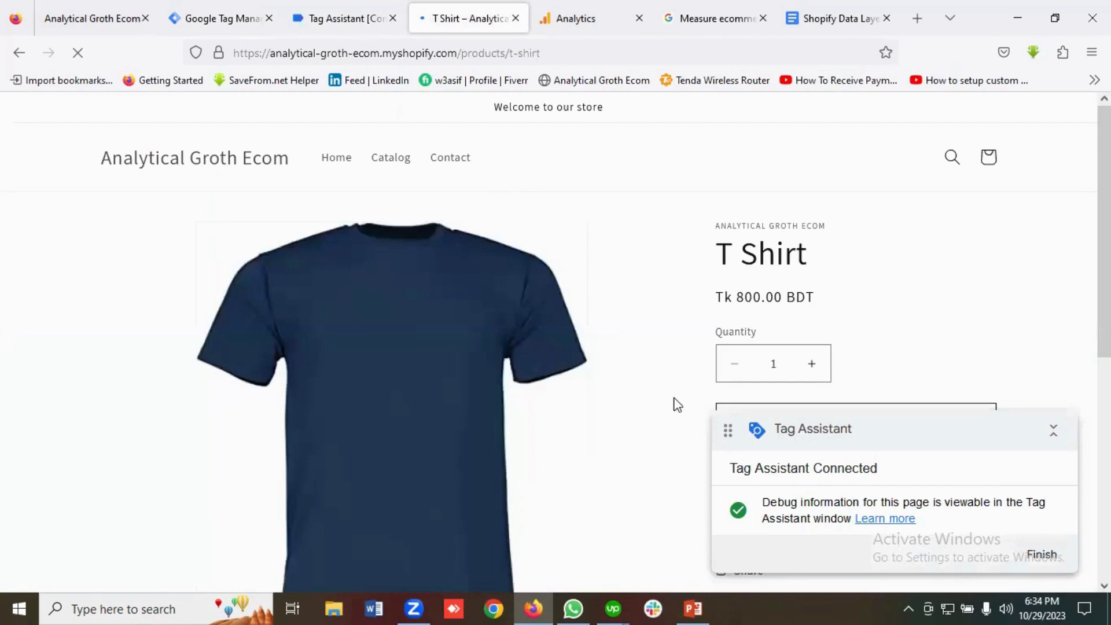
{"action": "key", "text": "ctrl+shift+Tab"}
{"action": "scroll", "coordinate": [703, 420], "scroll_direction": "up", "scroll_amount": 3}
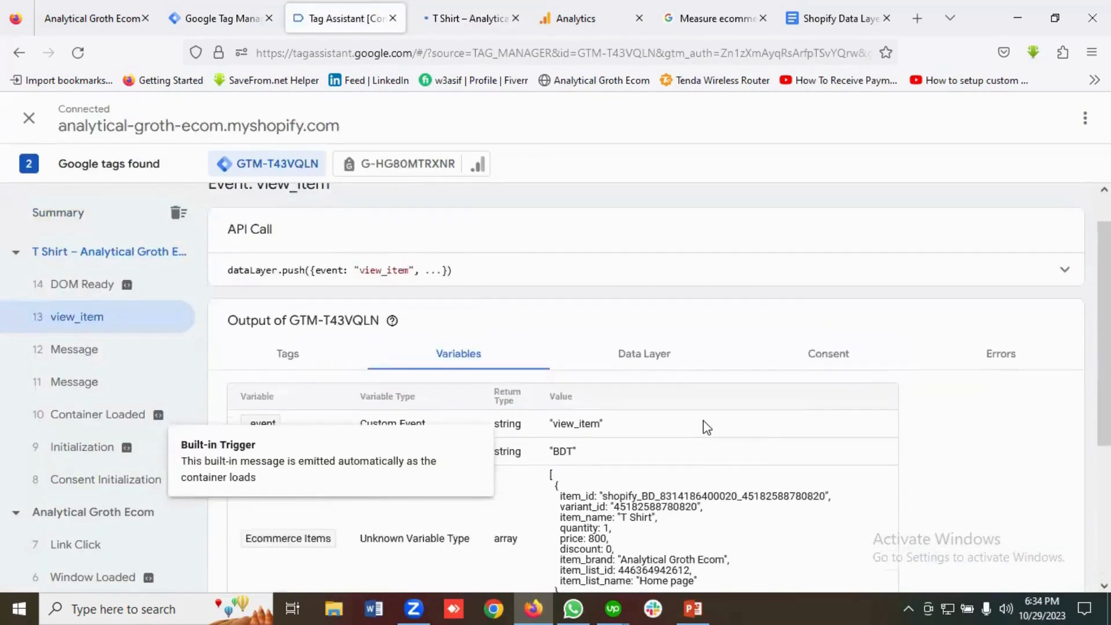
{"action": "left_click", "coordinate": [228, 17]}
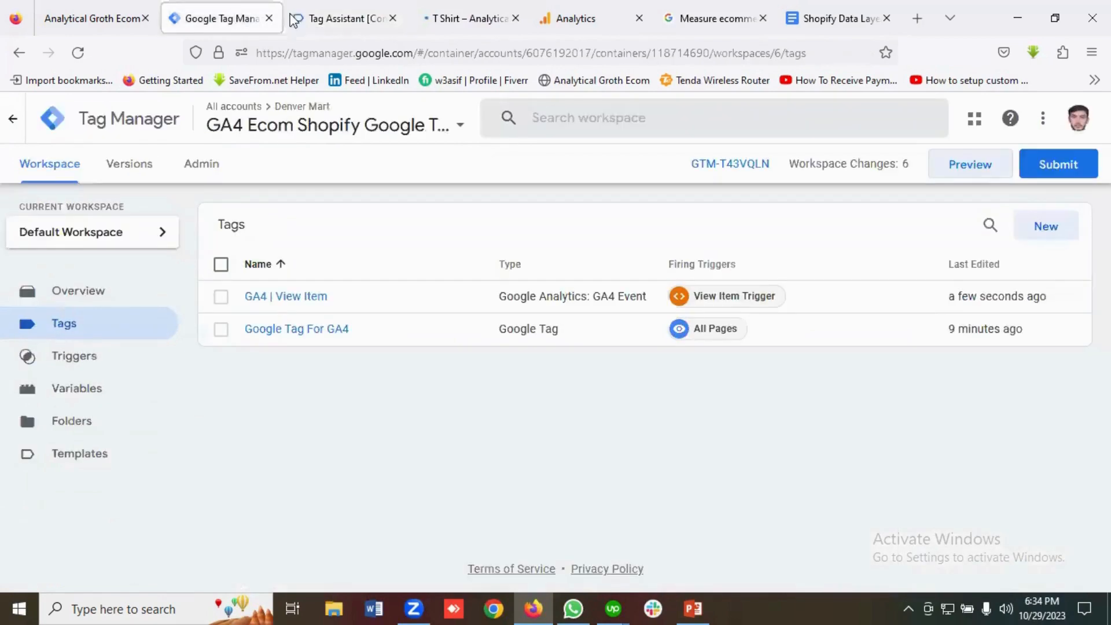
{"action": "left_click", "coordinate": [359, 17]}
{"action": "left_click", "coordinate": [393, 18]}
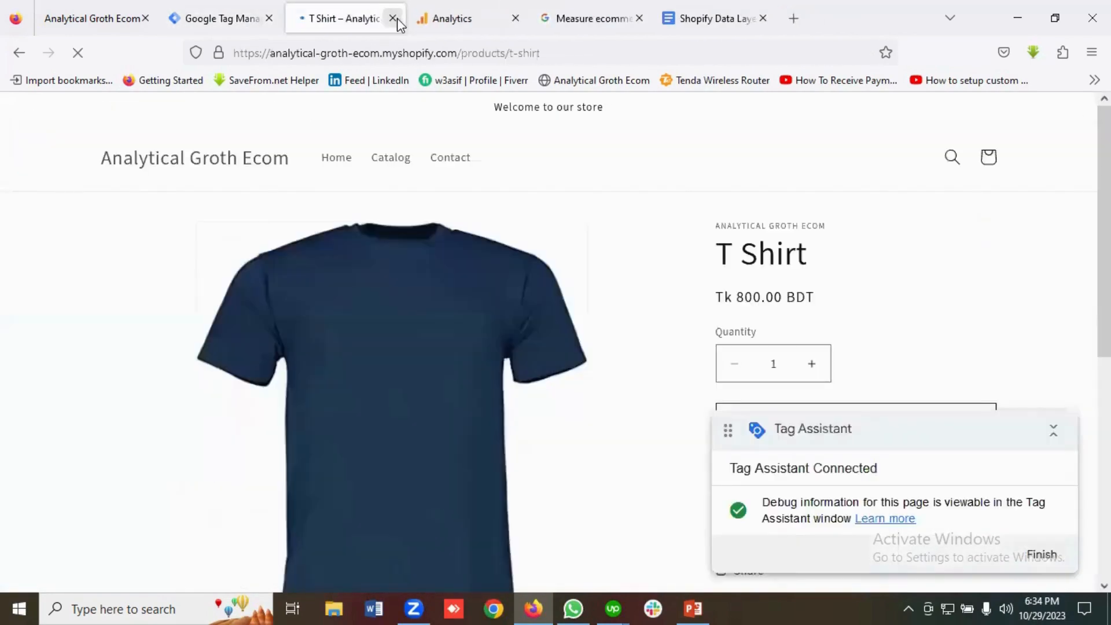
{"action": "left_click", "coordinate": [397, 19]}
{"action": "left_click", "coordinate": [229, 18]}
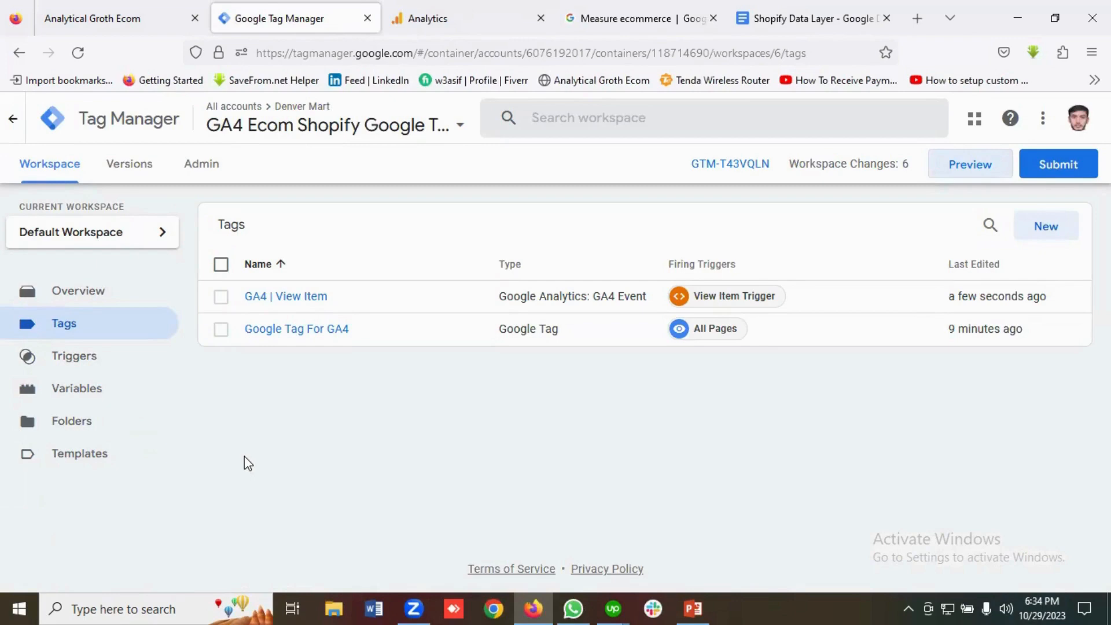
Jump to the guide's add_to_cart section and expand its tag configuration details.
{"action": "left_click", "coordinate": [622, 9]}
{"action": "scroll", "coordinate": [584, 417], "scroll_direction": "down", "scroll_amount": 2}
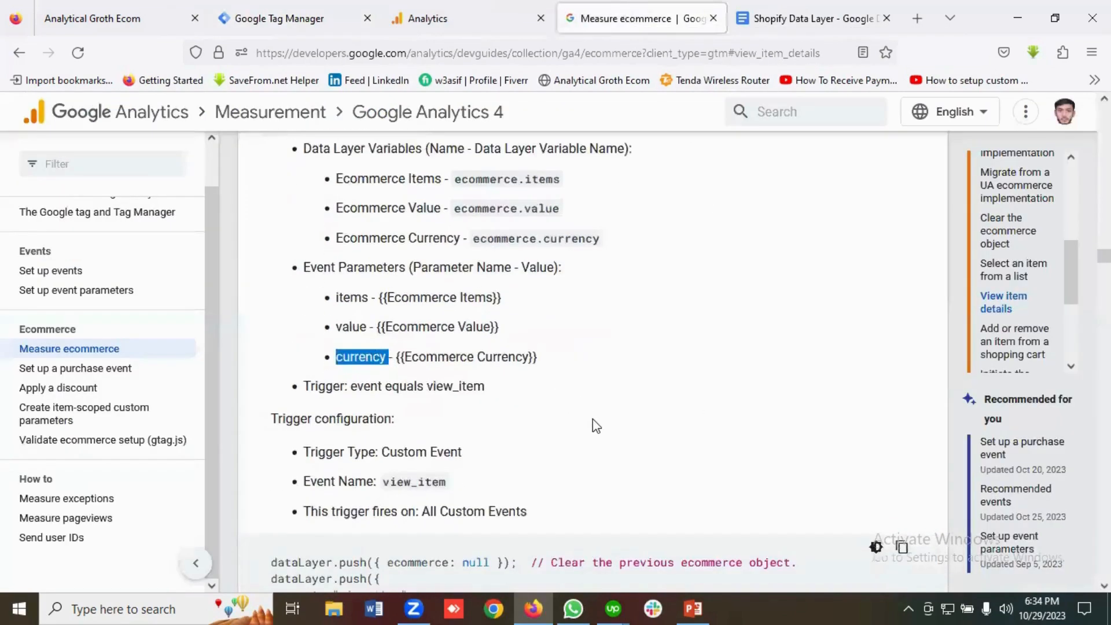
{"action": "scroll", "coordinate": [600, 426], "scroll_direction": "down", "scroll_amount": 3}
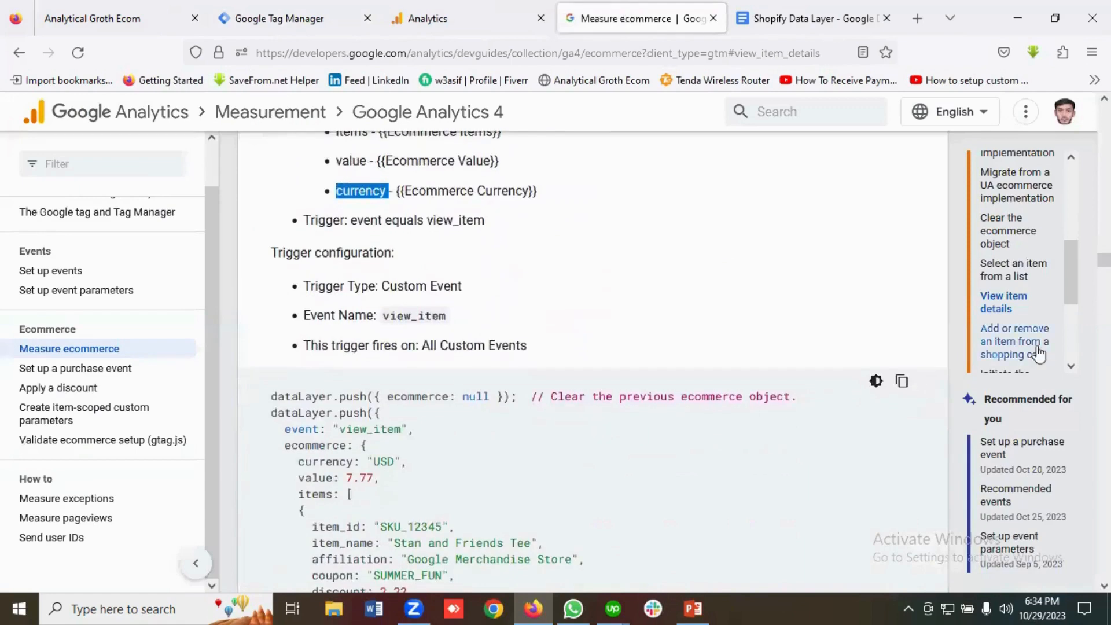
{"action": "scroll", "coordinate": [1019, 289], "scroll_direction": "down", "scroll_amount": 2}
{"action": "left_click", "coordinate": [998, 277]}
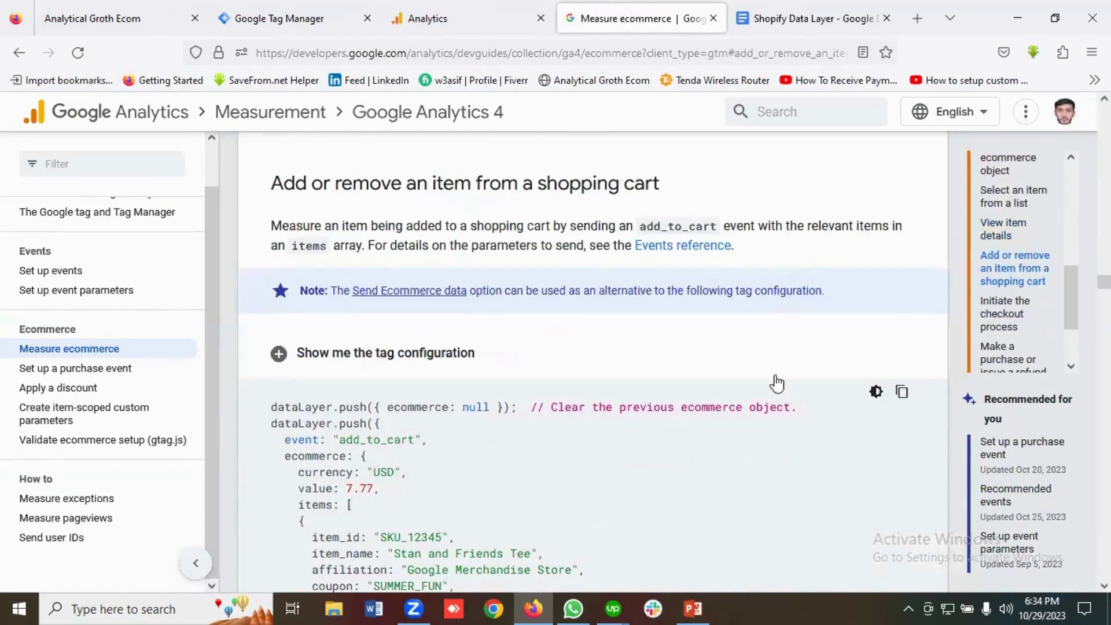
{"action": "scroll", "coordinate": [595, 405], "scroll_direction": "down", "scroll_amount": 3}
{"action": "scroll", "coordinate": [508, 368], "scroll_direction": "up", "scroll_amount": 2}
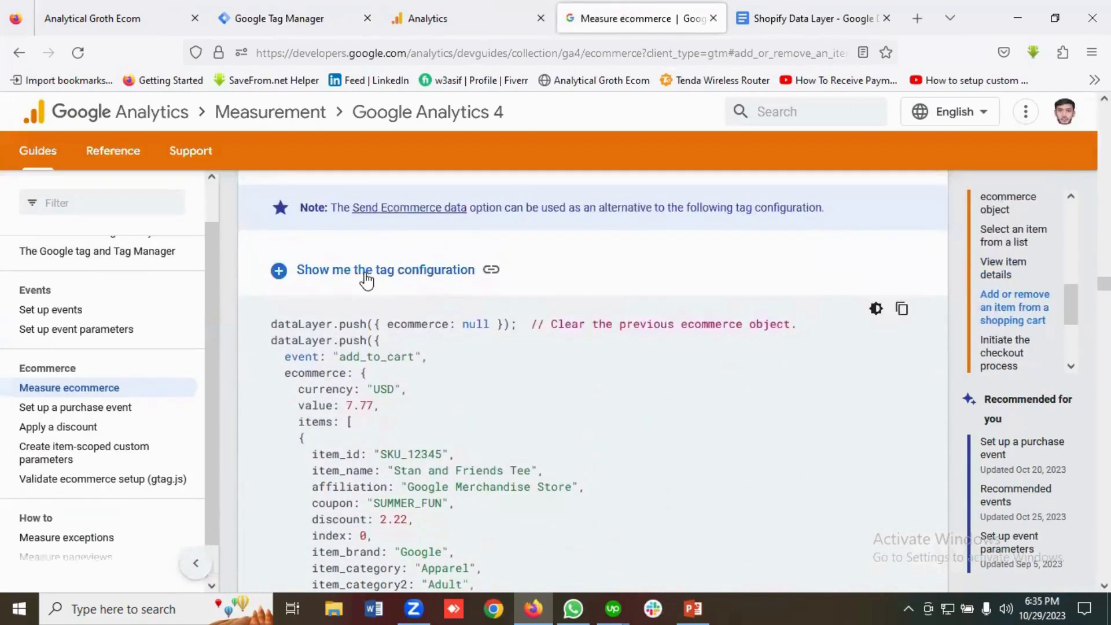
{"action": "left_click", "coordinate": [371, 268]}
{"action": "scroll", "coordinate": [495, 366], "scroll_direction": "down", "scroll_amount": 2}
{"action": "scroll", "coordinate": [520, 376], "scroll_direction": "down", "scroll_amount": 1}
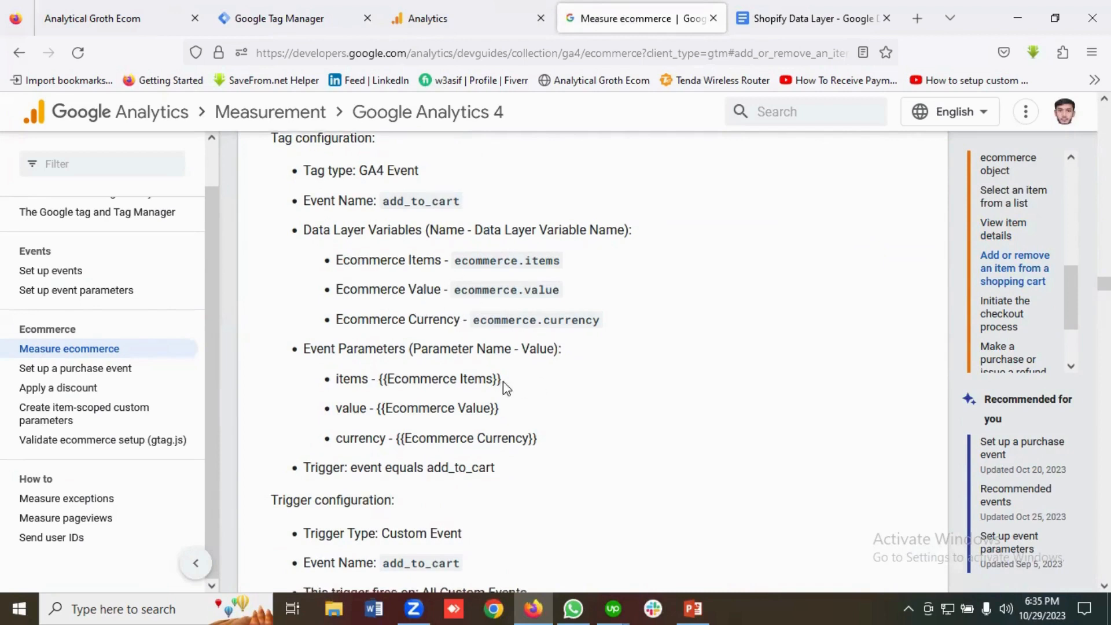
{"action": "scroll", "coordinate": [502, 386], "scroll_direction": "down", "scroll_amount": 1}
{"action": "scroll", "coordinate": [503, 386], "scroll_direction": "up", "scroll_amount": 1}
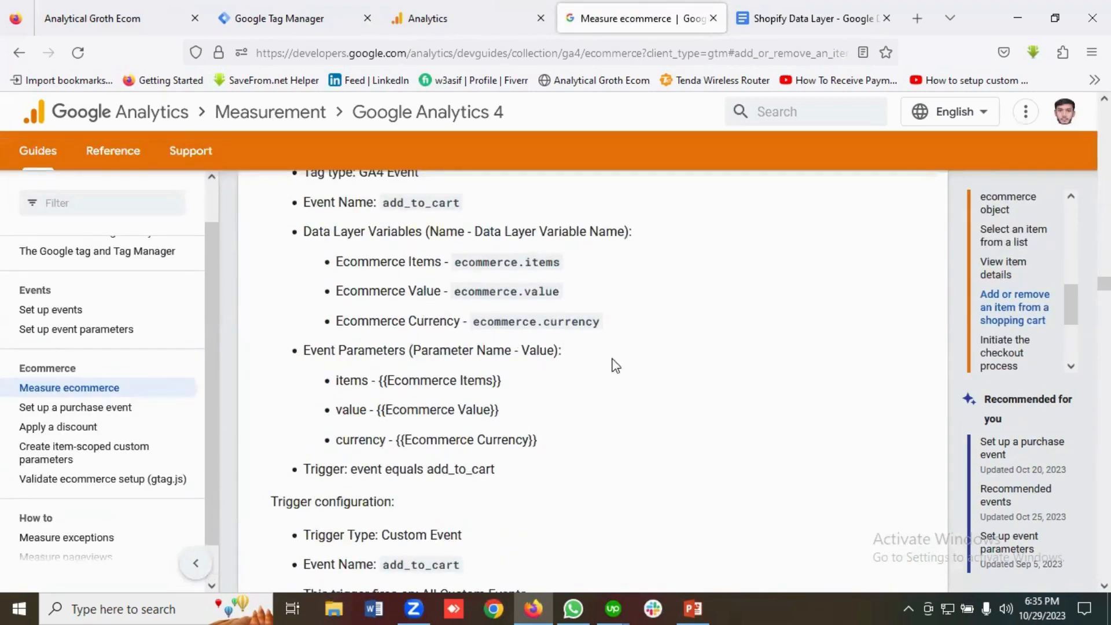
Start a new GTM preview session connected to the shop URL.
{"action": "left_click", "coordinate": [289, 22]}
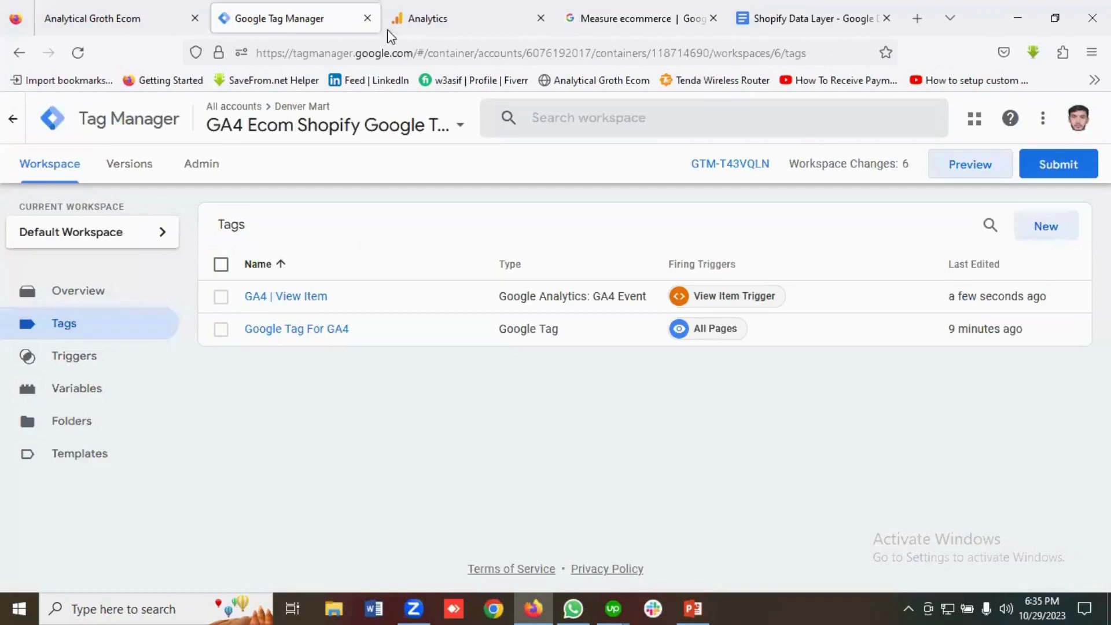
{"action": "left_click", "coordinate": [966, 167]}
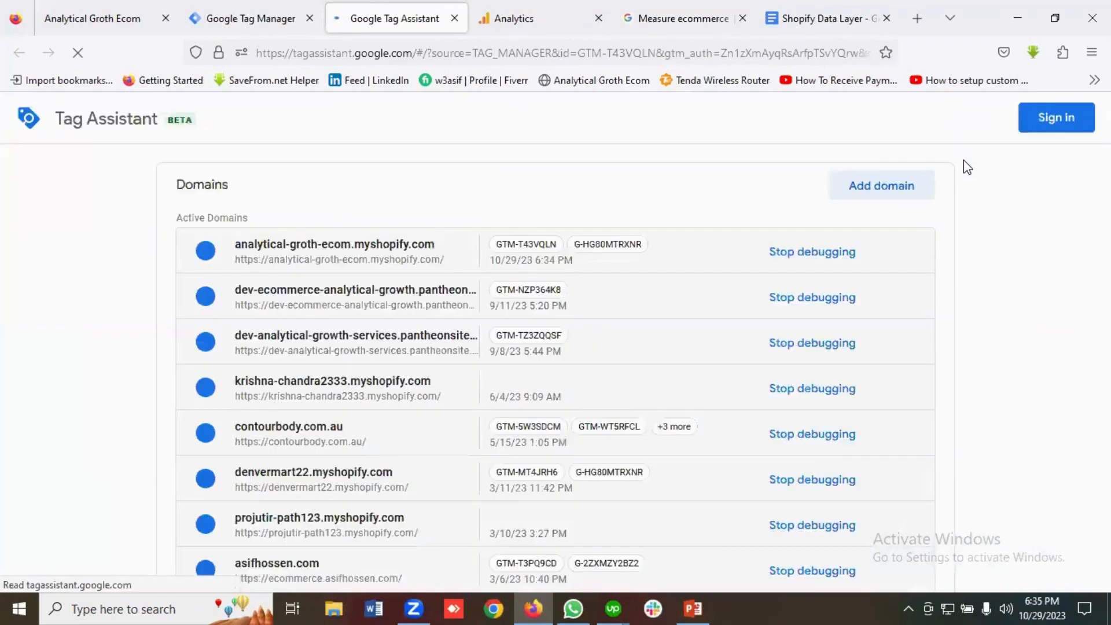
{"action": "left_click", "coordinate": [548, 534]}
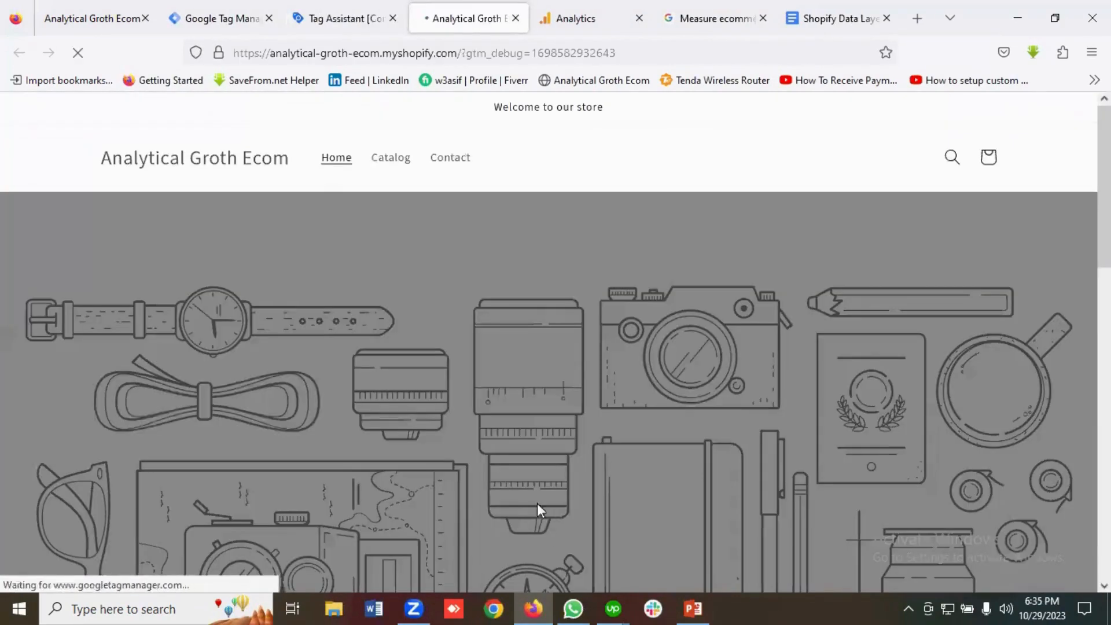
{"action": "scroll", "coordinate": [412, 375], "scroll_direction": "down", "scroll_amount": 5}
{"action": "scroll", "coordinate": [412, 375], "scroll_direction": "down", "scroll_amount": 5}
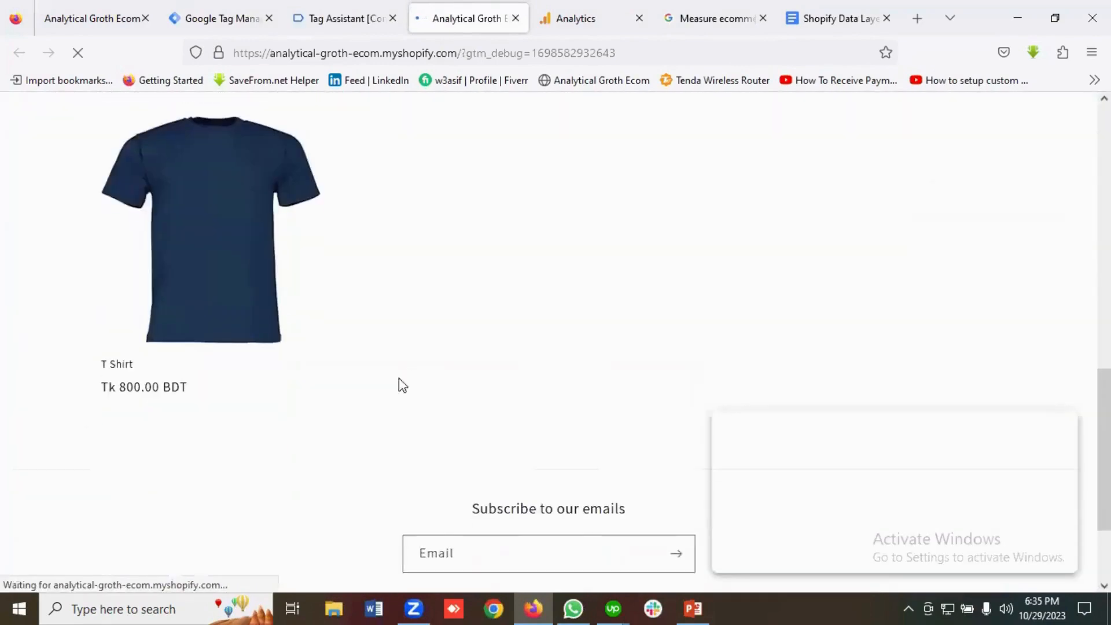
Open the T Shirt product and add it to the cart.
{"action": "left_click", "coordinate": [210, 281]}
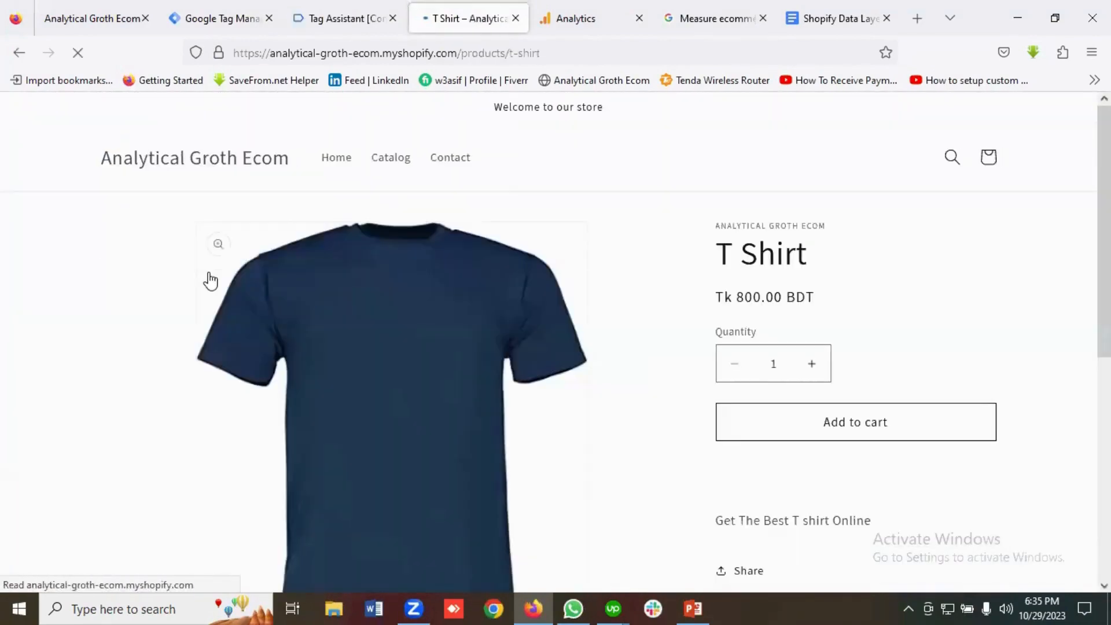
{"action": "scroll", "coordinate": [880, 281], "scroll_direction": "down", "scroll_amount": 2}
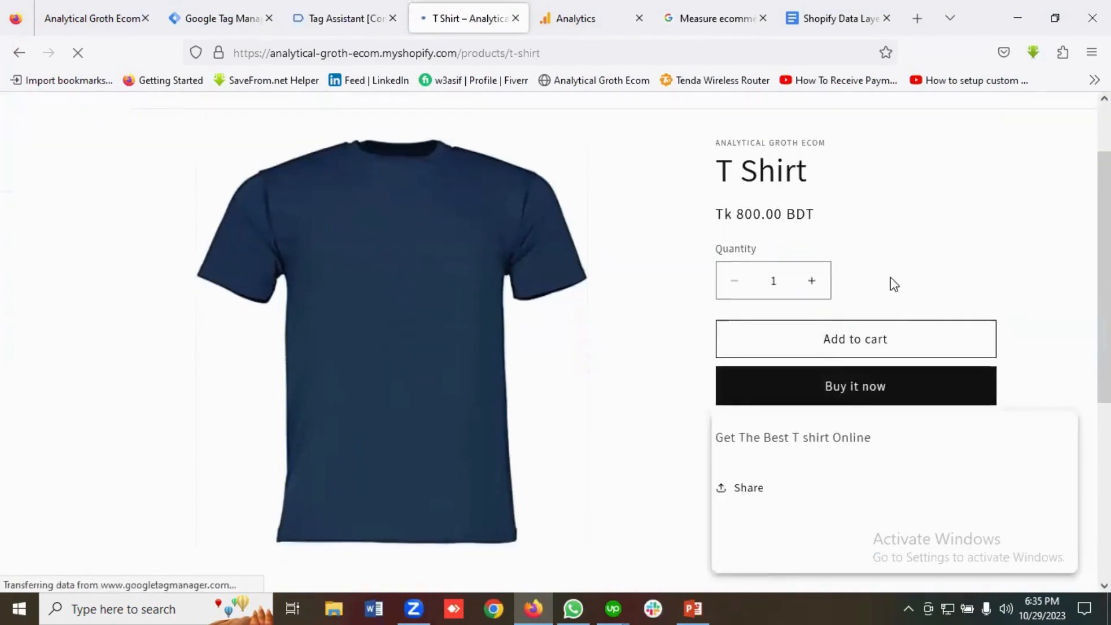
{"action": "left_click", "coordinate": [837, 339]}
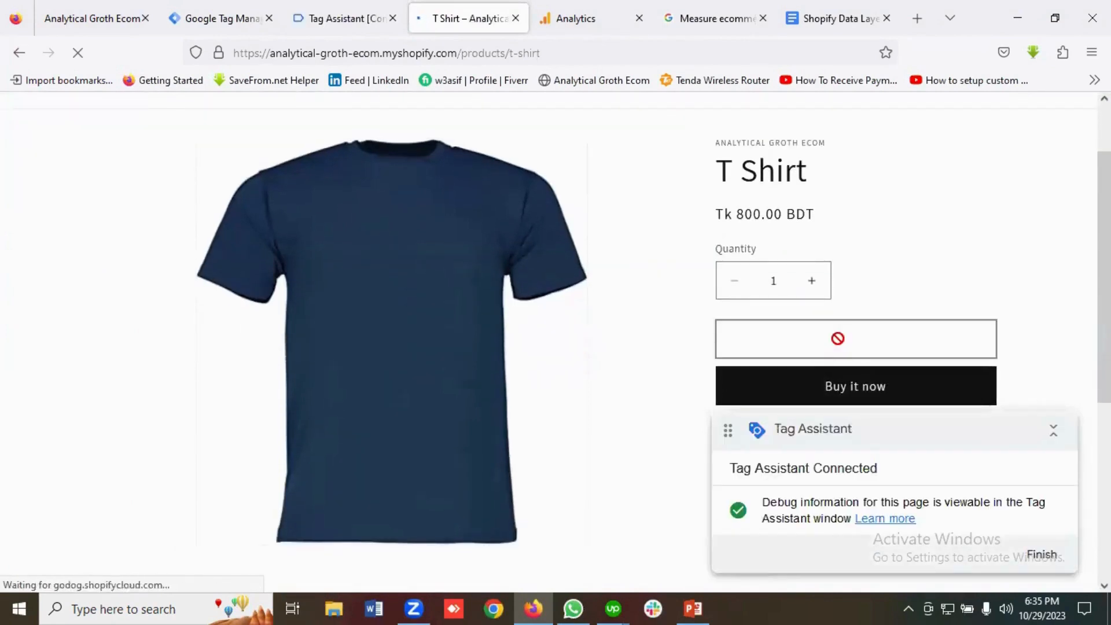
Check the view_item event's data layer values in Tag Assistant.
{"action": "left_click", "coordinate": [350, 23]}
{"action": "left_click", "coordinate": [535, 401]}
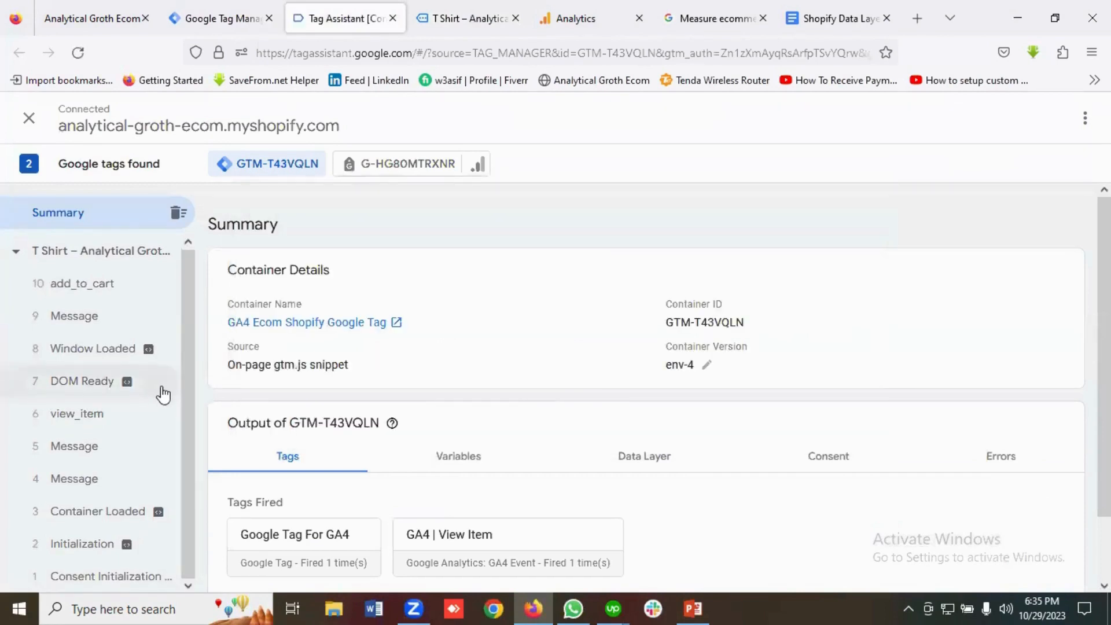
{"action": "left_click", "coordinate": [99, 412]}
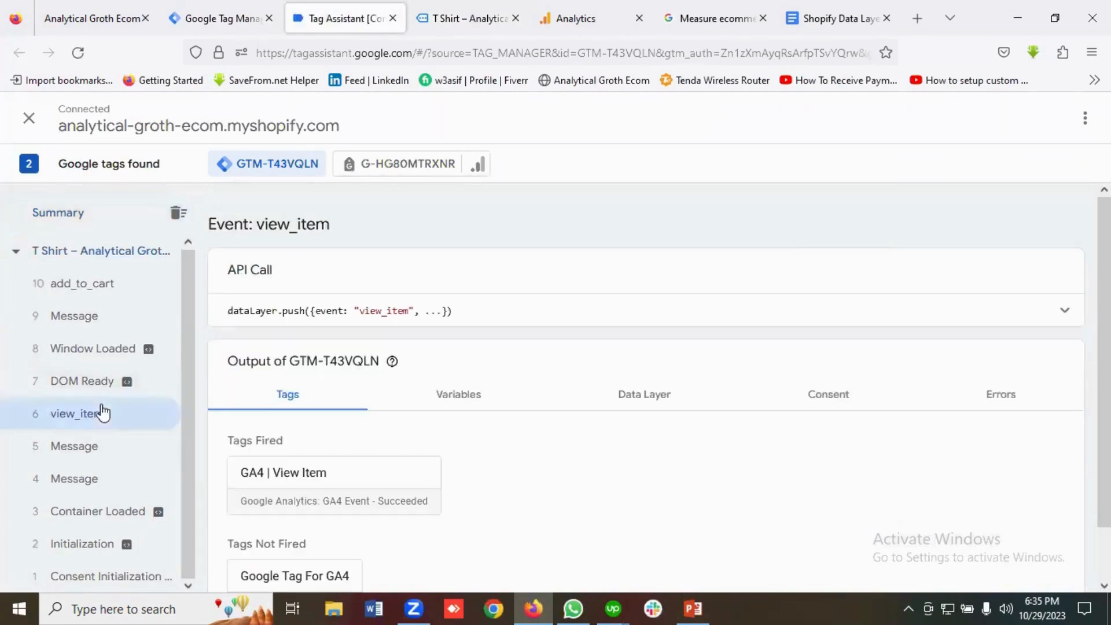
{"action": "left_click", "coordinate": [644, 398]}
{"action": "scroll", "coordinate": [528, 429], "scroll_direction": "down", "scroll_amount": 3}
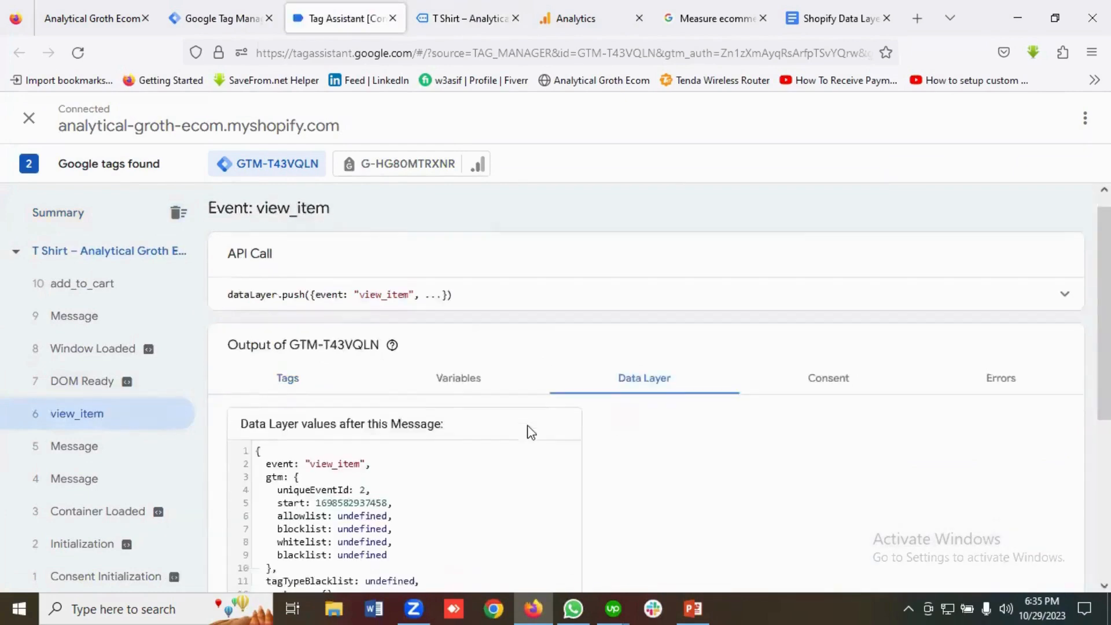
{"action": "scroll", "coordinate": [475, 403], "scroll_direction": "down", "scroll_amount": 3}
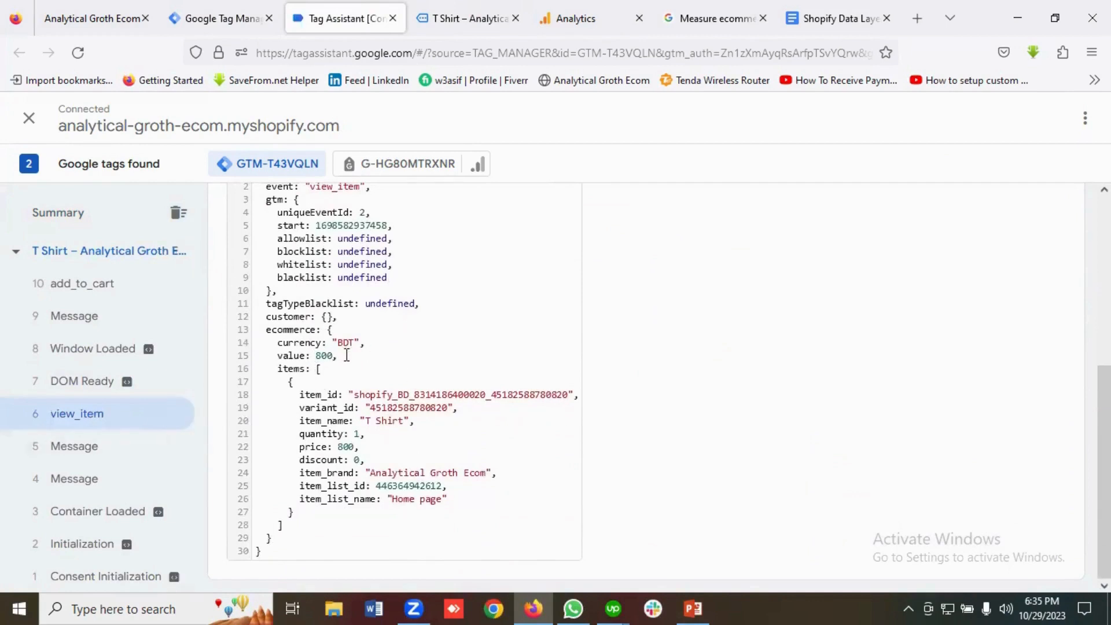
Review the add_to_cart data layer: currency BDT, value 800, T Shirt item.
{"action": "left_click", "coordinate": [91, 293]}
{"action": "scroll", "coordinate": [436, 356], "scroll_direction": "up", "scroll_amount": 2}
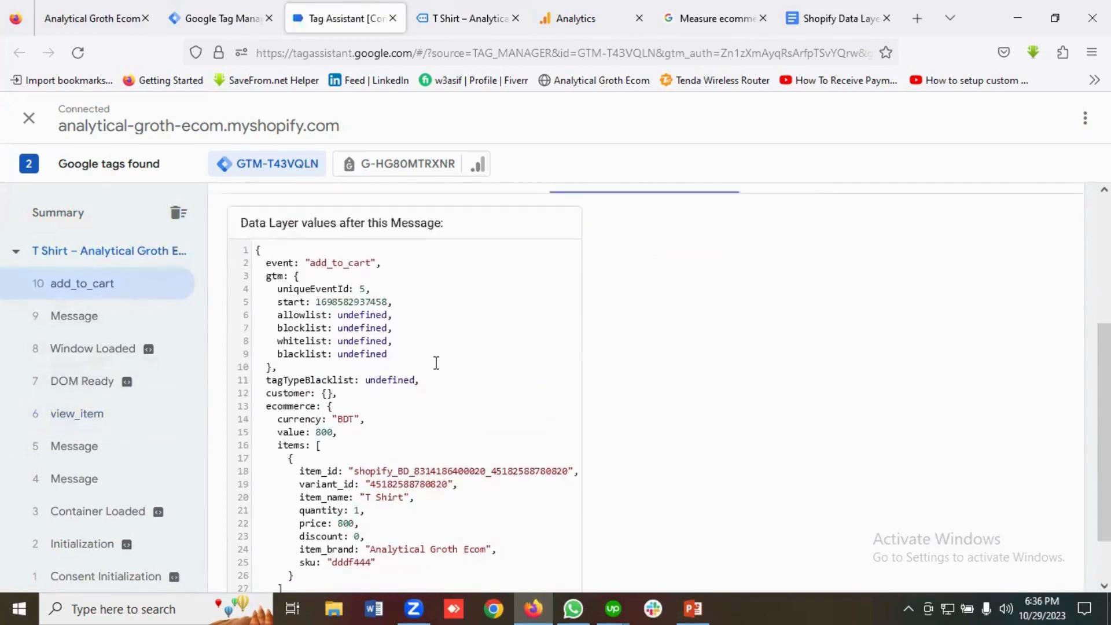
{"action": "scroll", "coordinate": [437, 356], "scroll_direction": "down", "scroll_amount": 2}
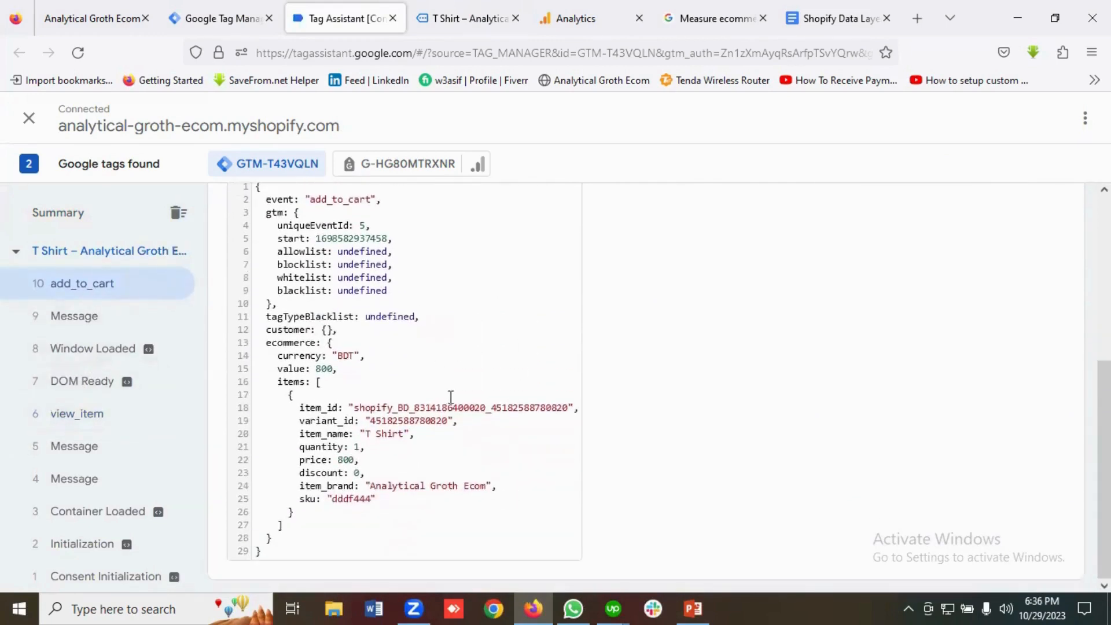
{"action": "scroll", "coordinate": [451, 393], "scroll_direction": "up", "scroll_amount": 2}
{"action": "scroll", "coordinate": [463, 396], "scroll_direction": "down", "scroll_amount": 2}
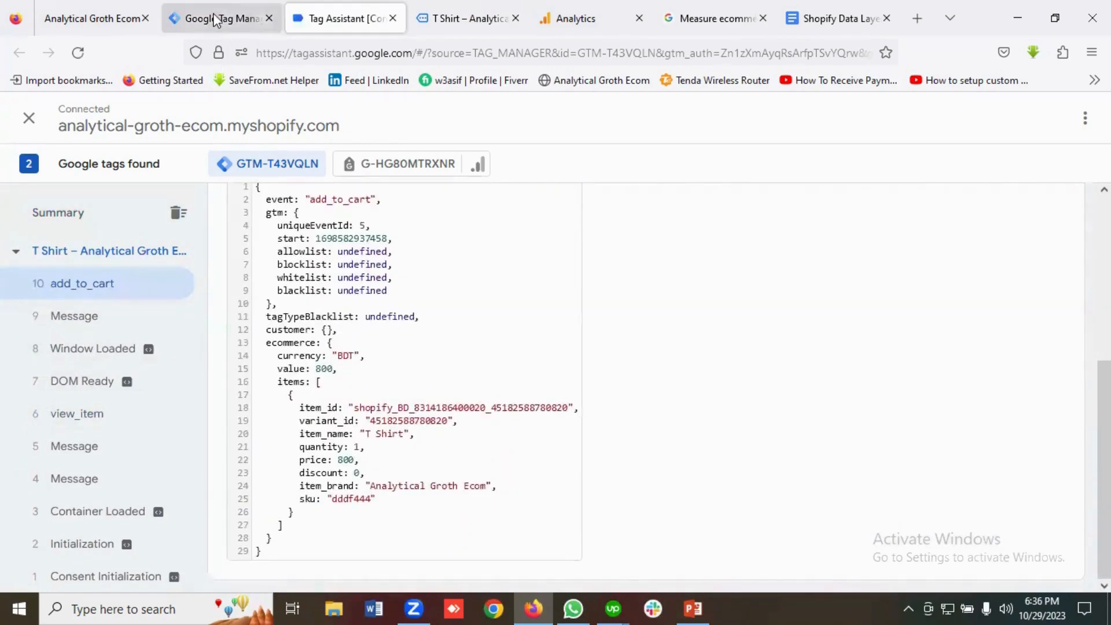
From the tags list, open the GA4 | View Item tag and make a copy of it.
{"action": "left_click", "coordinate": [226, 18]}
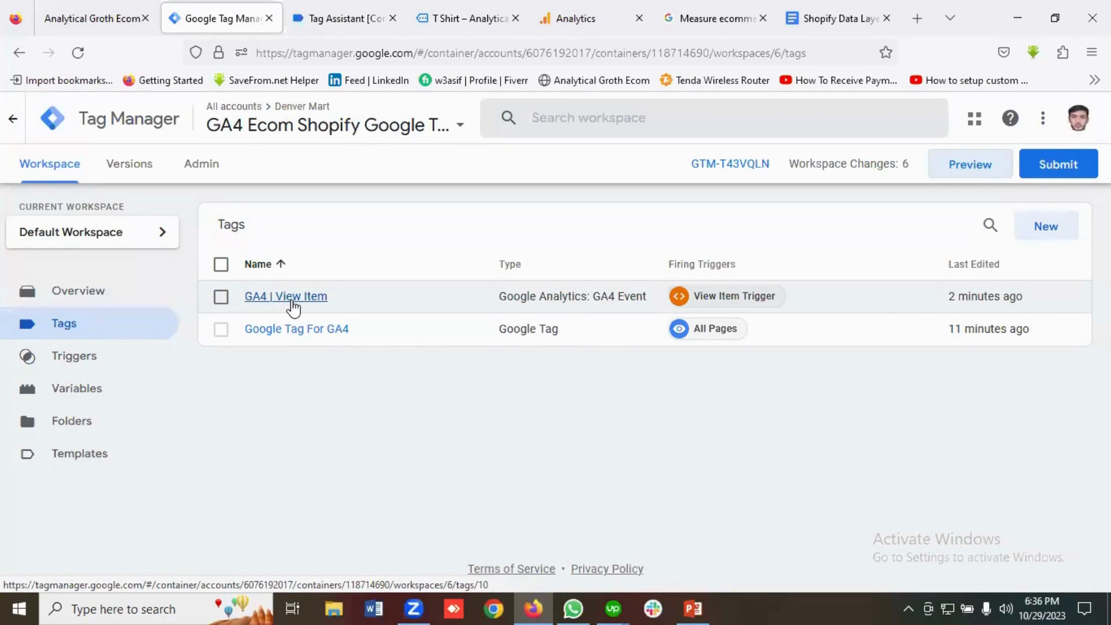
{"action": "left_click", "coordinate": [289, 297]}
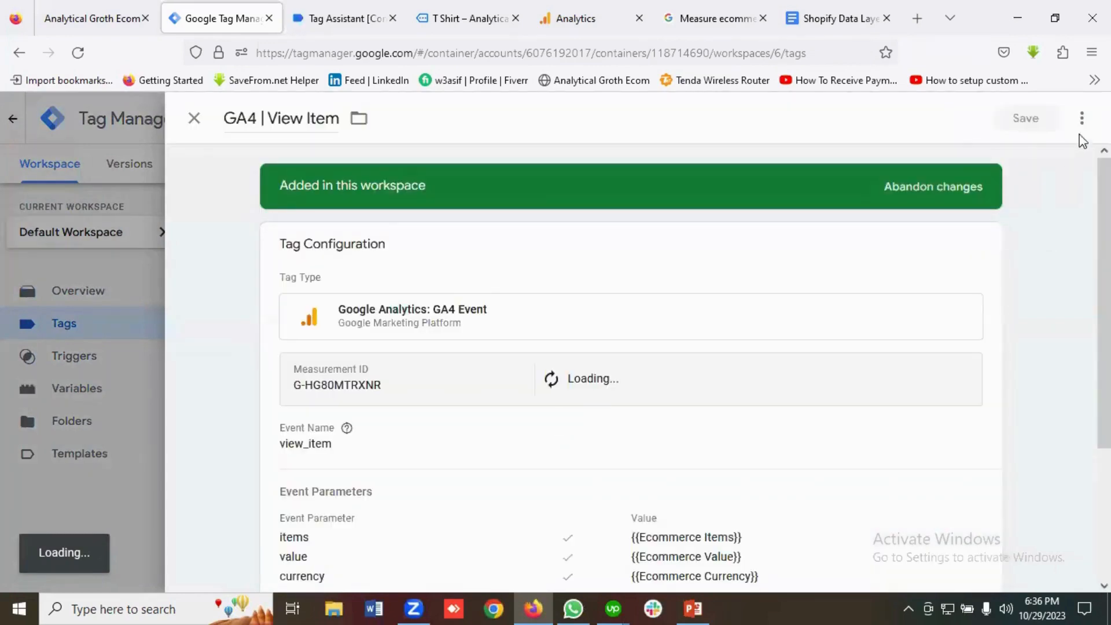
{"action": "left_click", "coordinate": [1082, 119]}
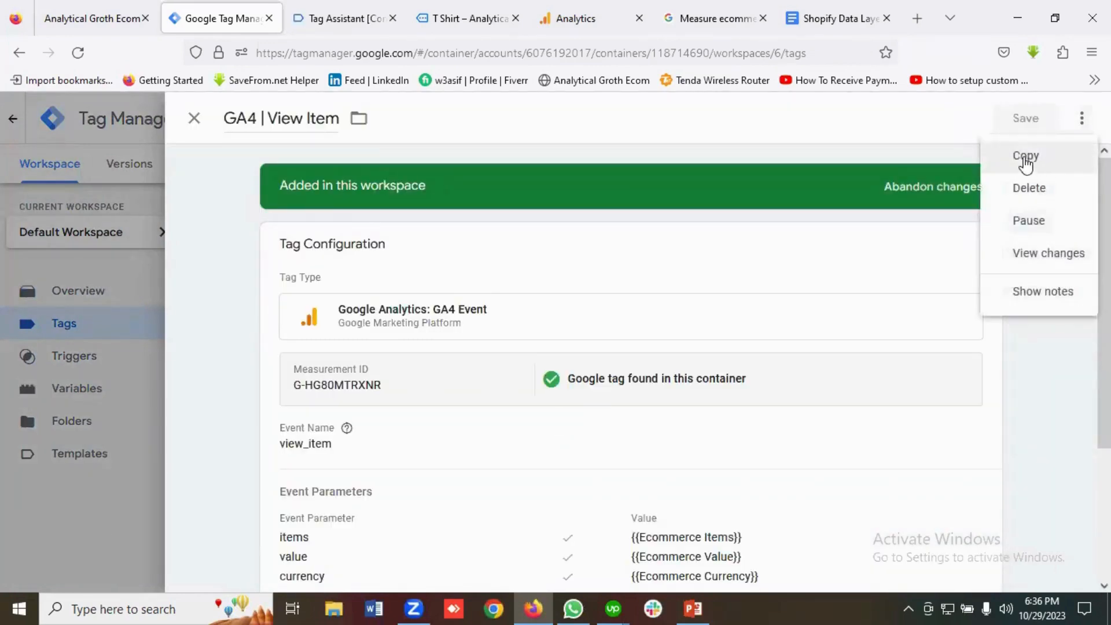
{"action": "left_click", "coordinate": [1026, 162]}
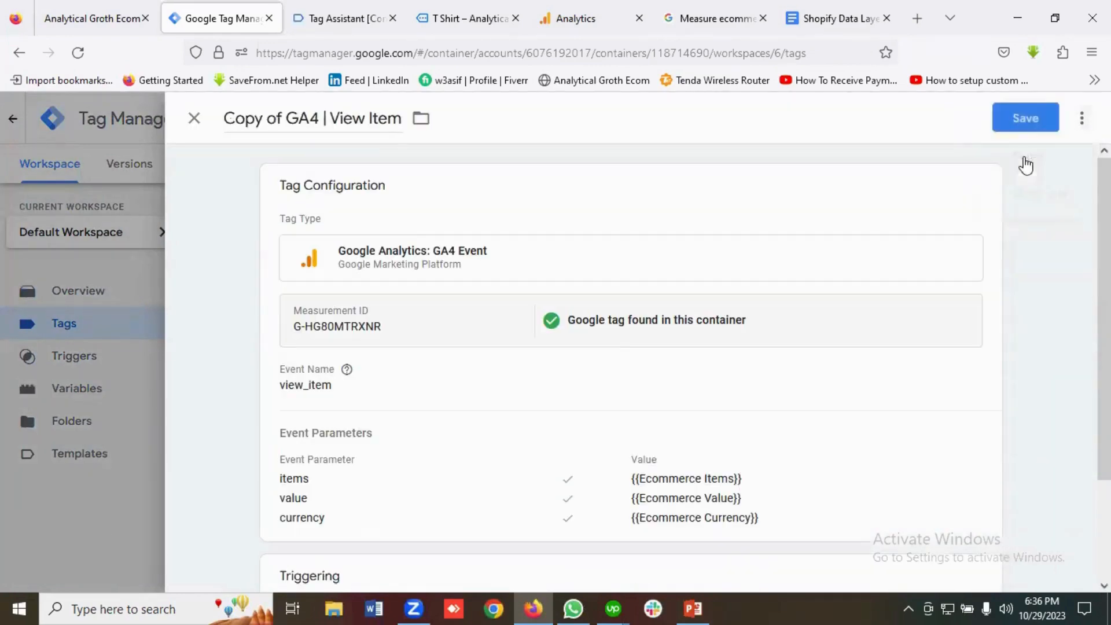
Rename the copy from 'Copy of GA4 | View Item' to 'GA4 | Add To Cart'.
{"action": "left_click", "coordinate": [286, 118]}
{"action": "key", "text": "BackSpace"}
{"action": "key", "text": "BackSpace"}
{"action": "key", "text": "BackSpace"}
{"action": "key", "text": "BackSpace"}
{"action": "key", "text": "BackSpace"}
{"action": "key", "text": "BackSpace"}
{"action": "key", "text": "BackSpace"}
{"action": "key", "text": "BackSpace"}
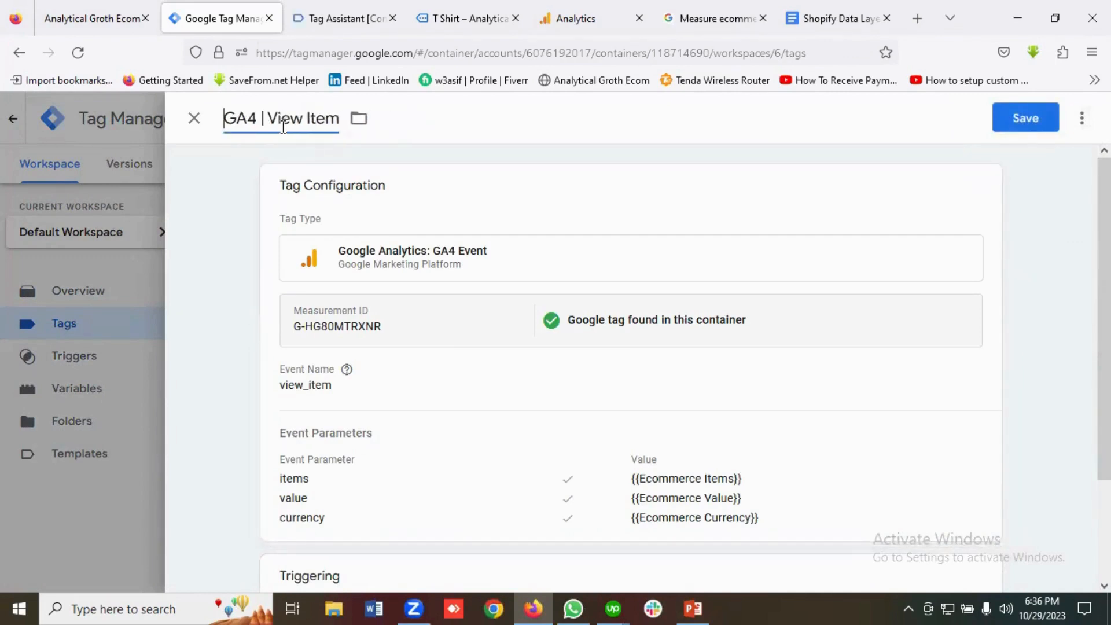
{"action": "left_click_drag", "start_coordinate": [268, 119], "coordinate": [339, 122]}
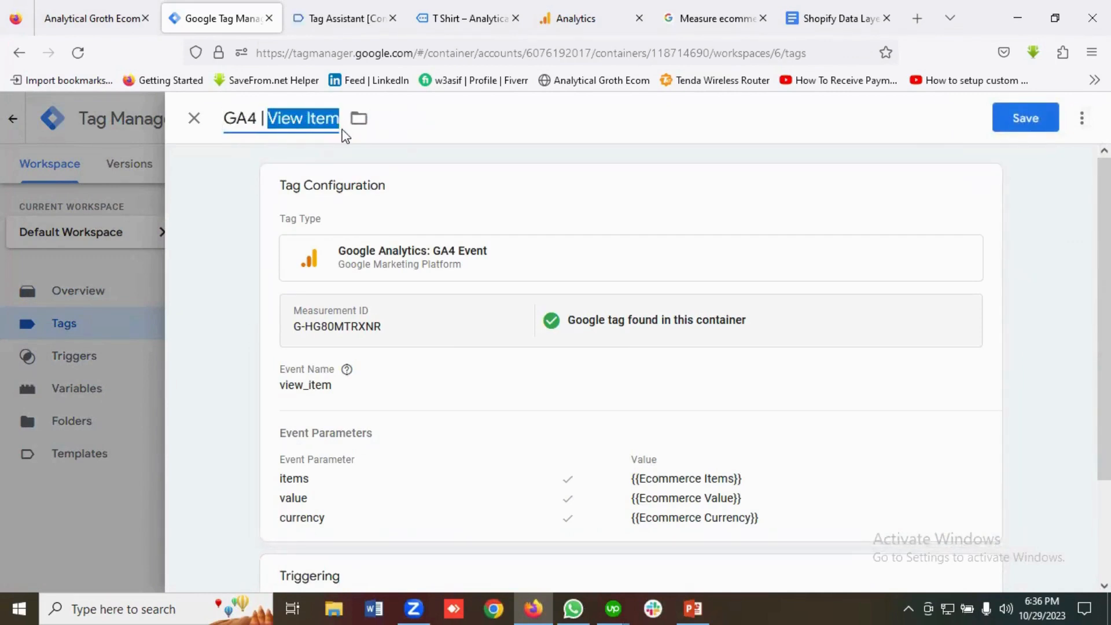
{"action": "key", "text": "BackSpace"}
{"action": "type", "text": "Add"}
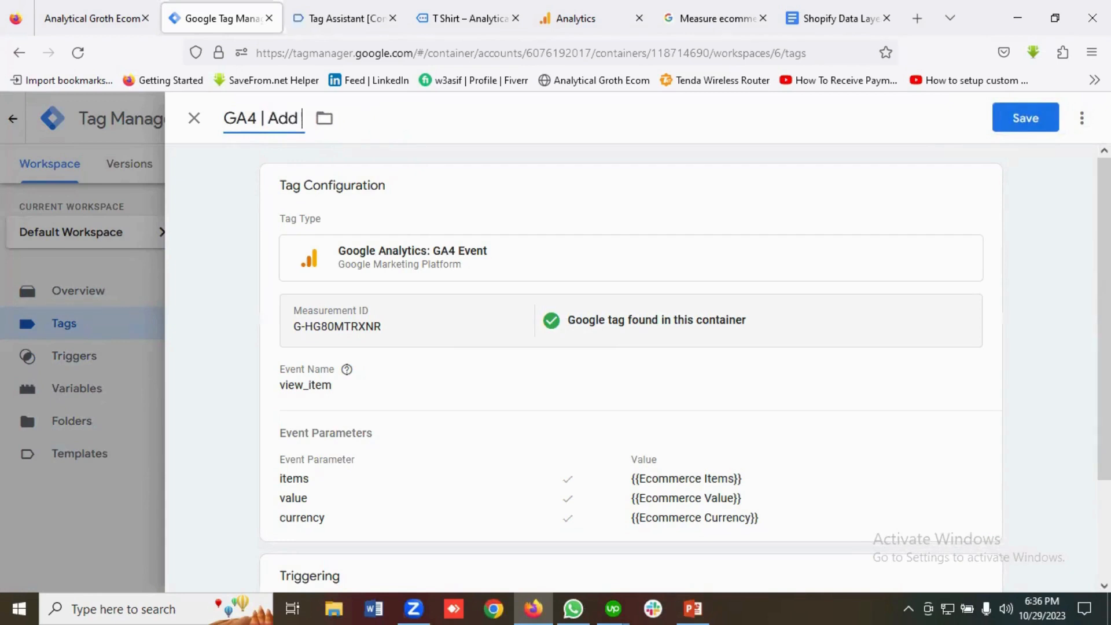
{"action": "type", "text": " To Cart"}
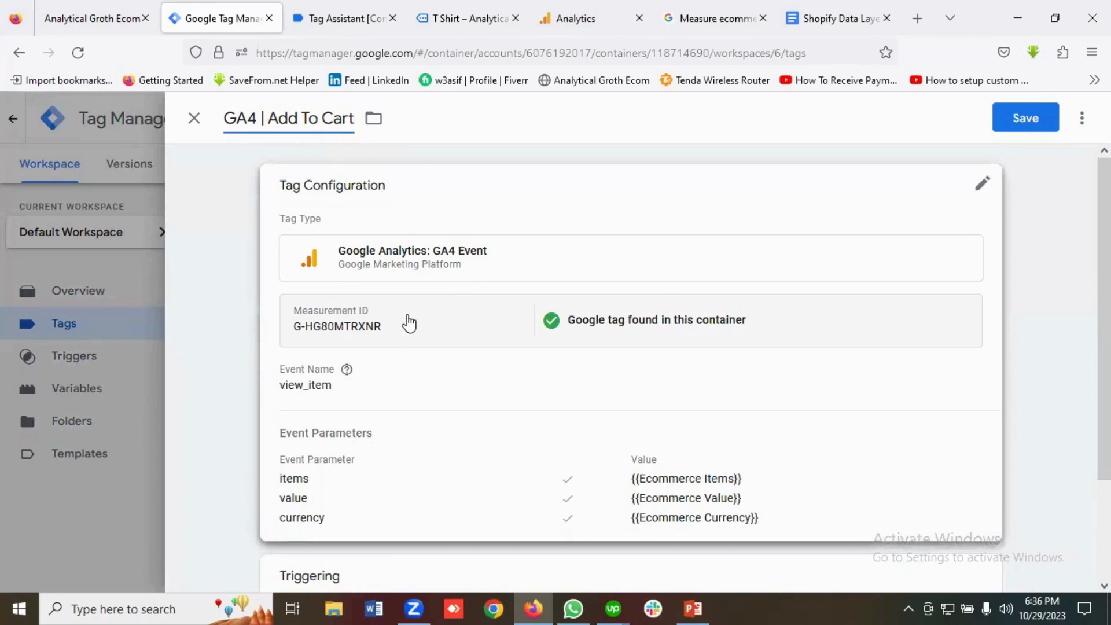
{"action": "scroll", "coordinate": [406, 313], "scroll_direction": "down", "scroll_amount": 2}
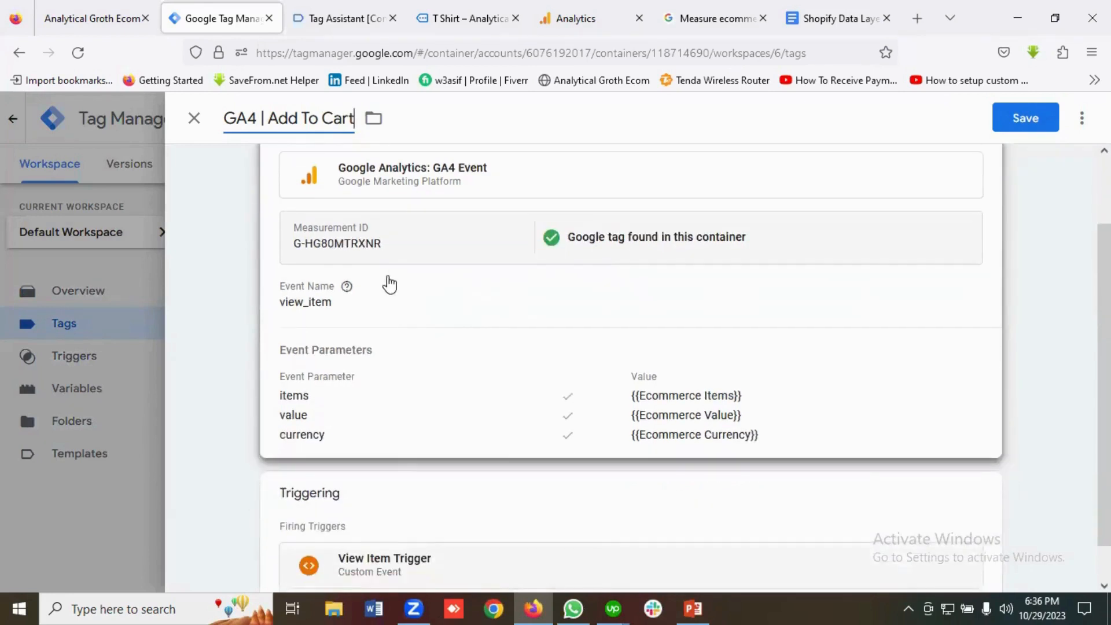
{"action": "scroll", "coordinate": [398, 265], "scroll_direction": "down", "scroll_amount": 1}
Clear the view_item event name from the tag configuration.
{"action": "left_click", "coordinate": [344, 274]}
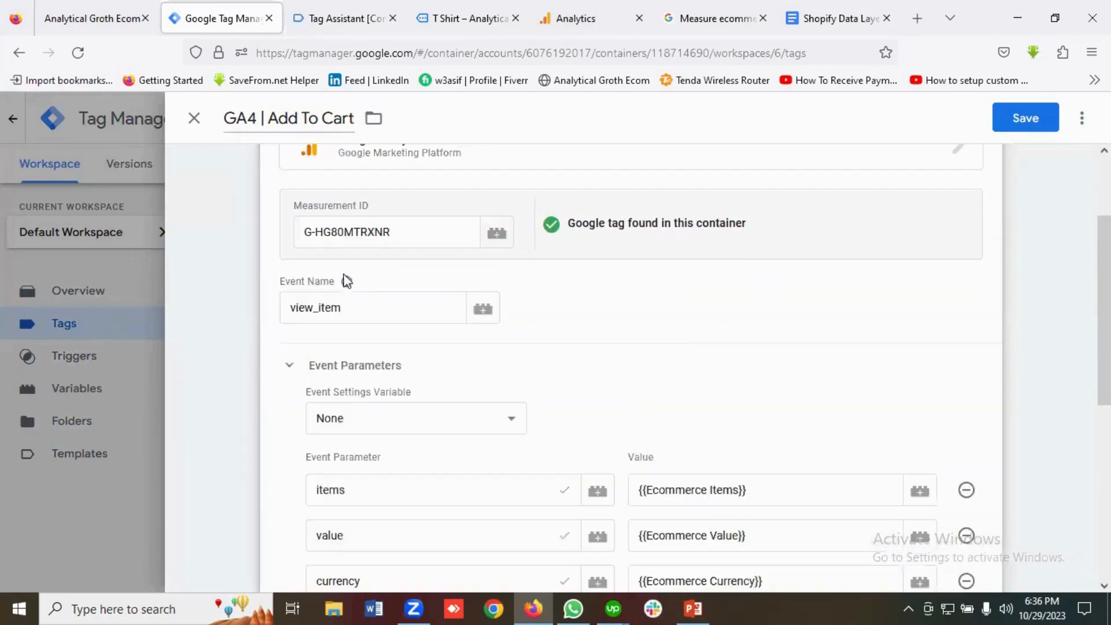
{"action": "left_click", "coordinate": [352, 313]}
{"action": "double_click", "coordinate": [351, 313]}
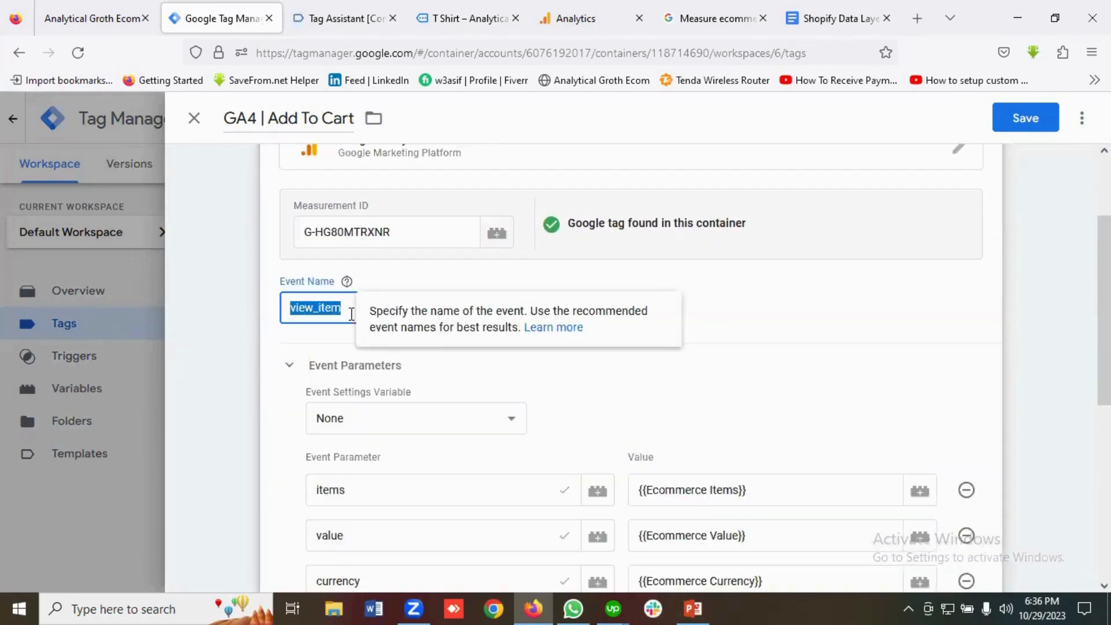
{"action": "key", "text": "BackSpace"}
Copy the add_to_cart event name from the data layer output.
{"action": "left_click", "coordinate": [346, 18]}
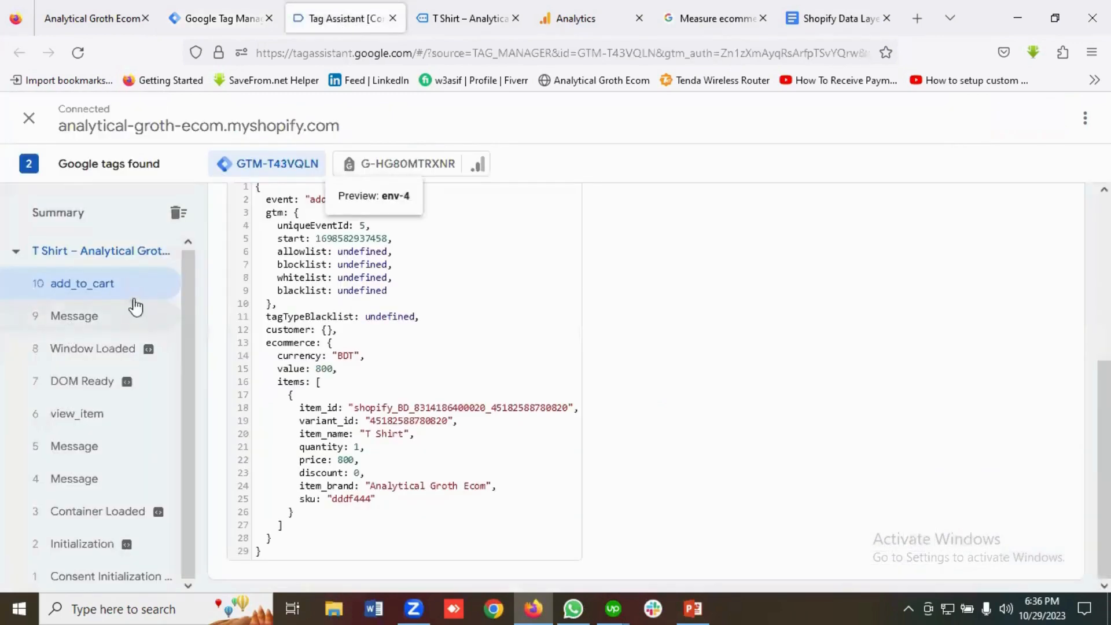
{"action": "scroll", "coordinate": [388, 324], "scroll_direction": "up", "scroll_amount": 3}
{"action": "left_click", "coordinate": [683, 16]}
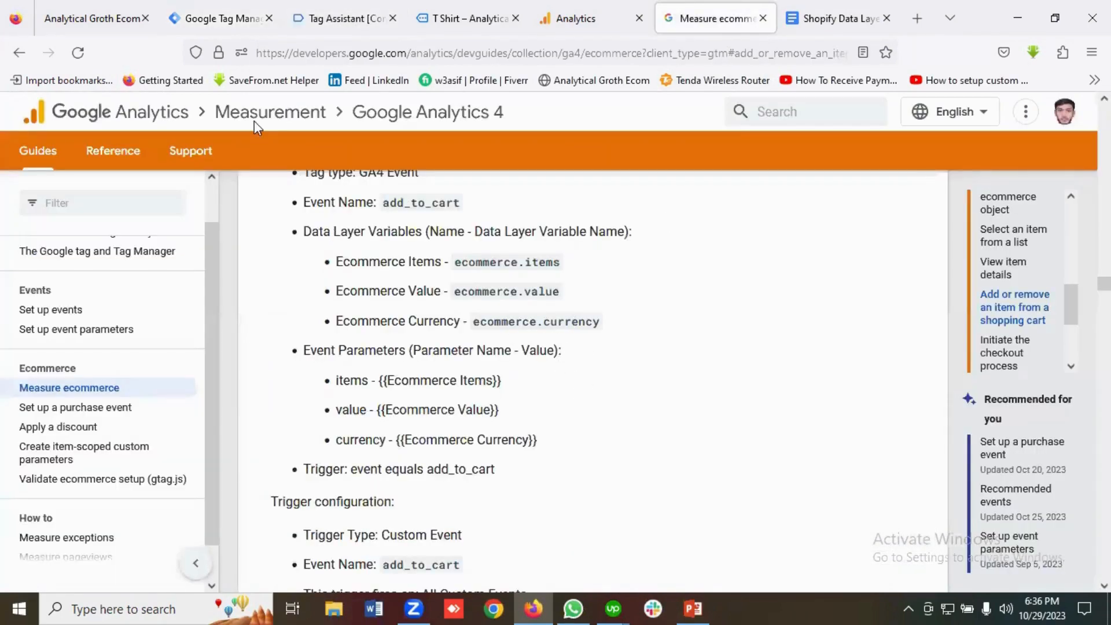
{"action": "left_click", "coordinate": [325, 18]}
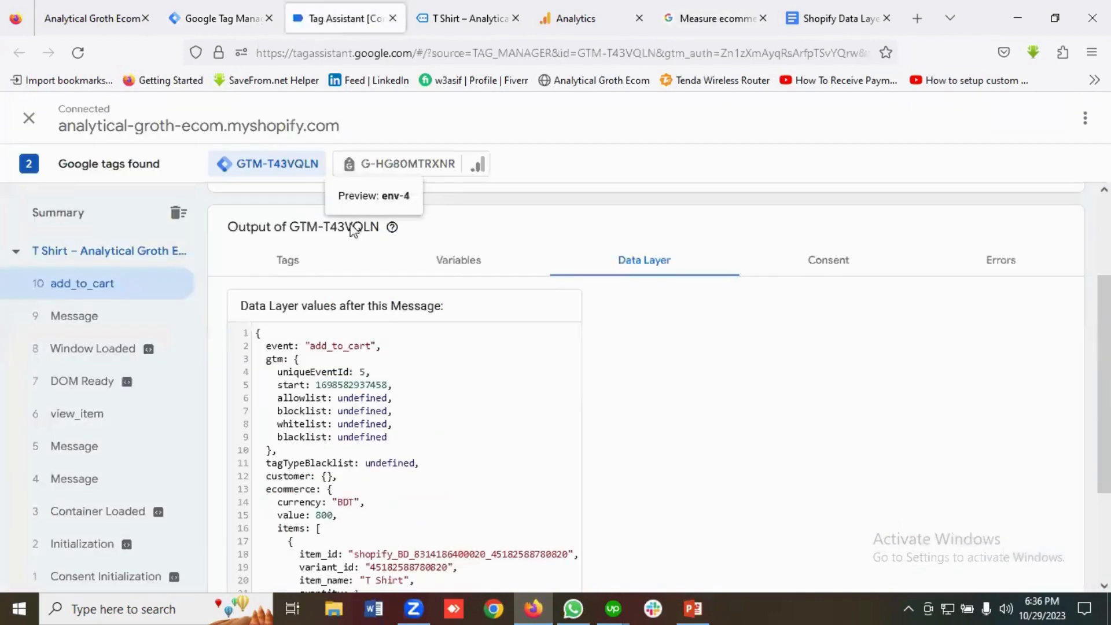
{"action": "double_click", "coordinate": [340, 346]}
{"action": "right_click", "coordinate": [339, 348]}
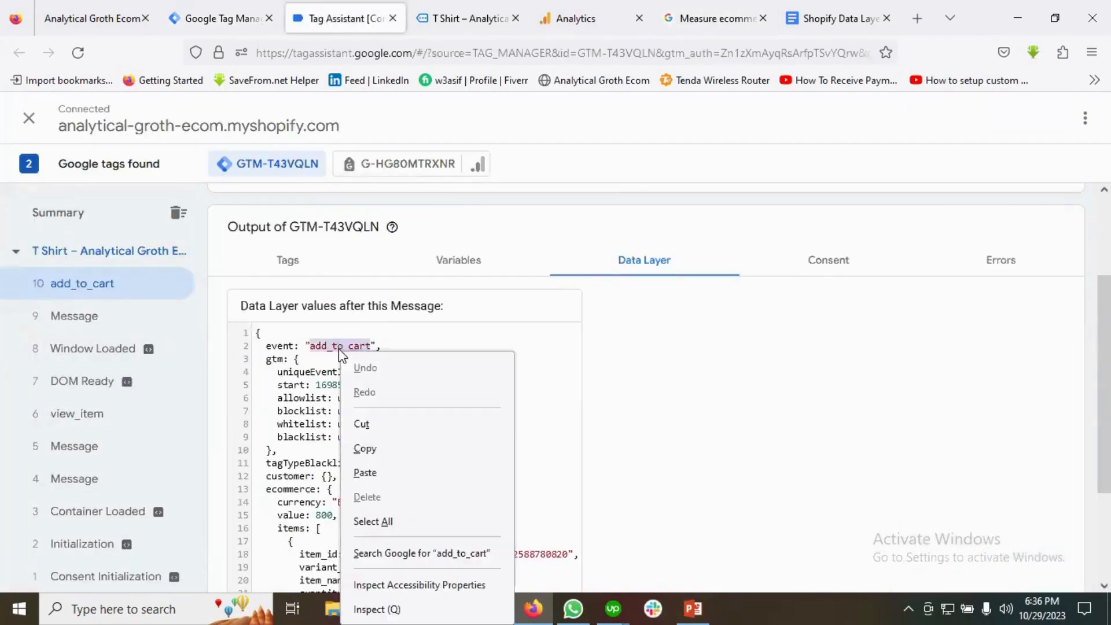
{"action": "left_click", "coordinate": [364, 451]}
Paste add_to_cart as the tag's event name and scroll down to Triggering.
{"action": "left_click", "coordinate": [214, 17]}
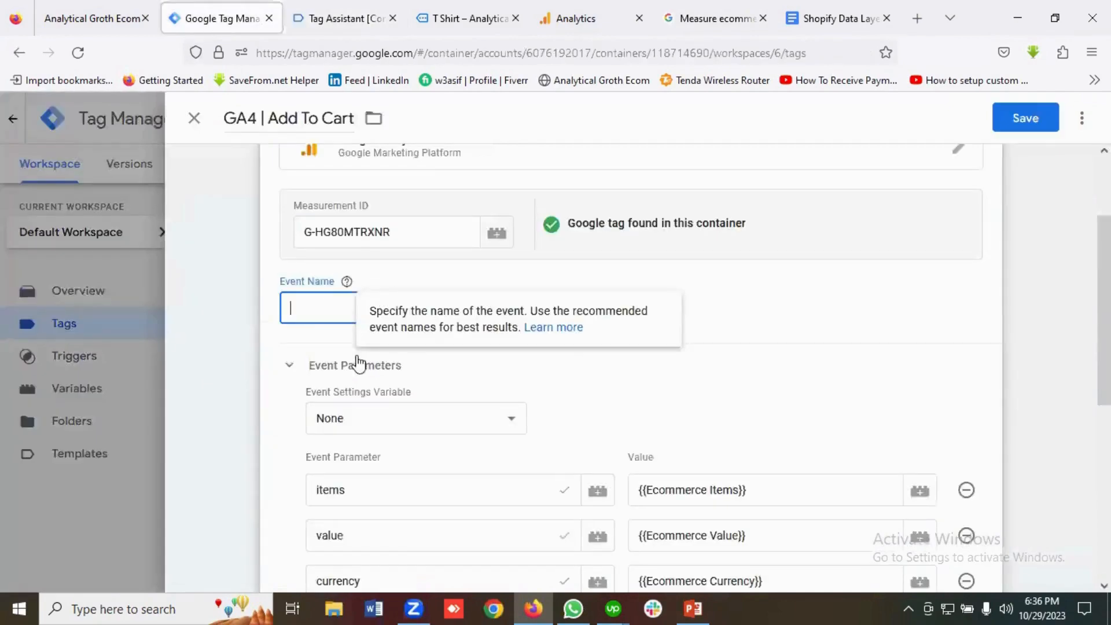
{"action": "key", "text": "ctrl+v"}
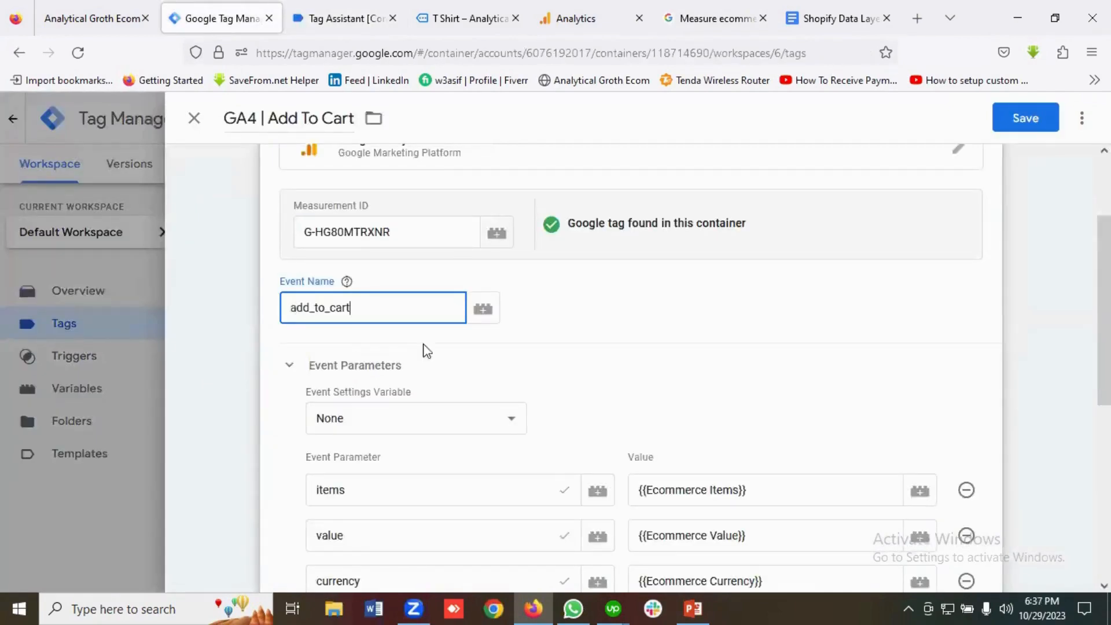
{"action": "scroll", "coordinate": [454, 377], "scroll_direction": "down", "scroll_amount": 3}
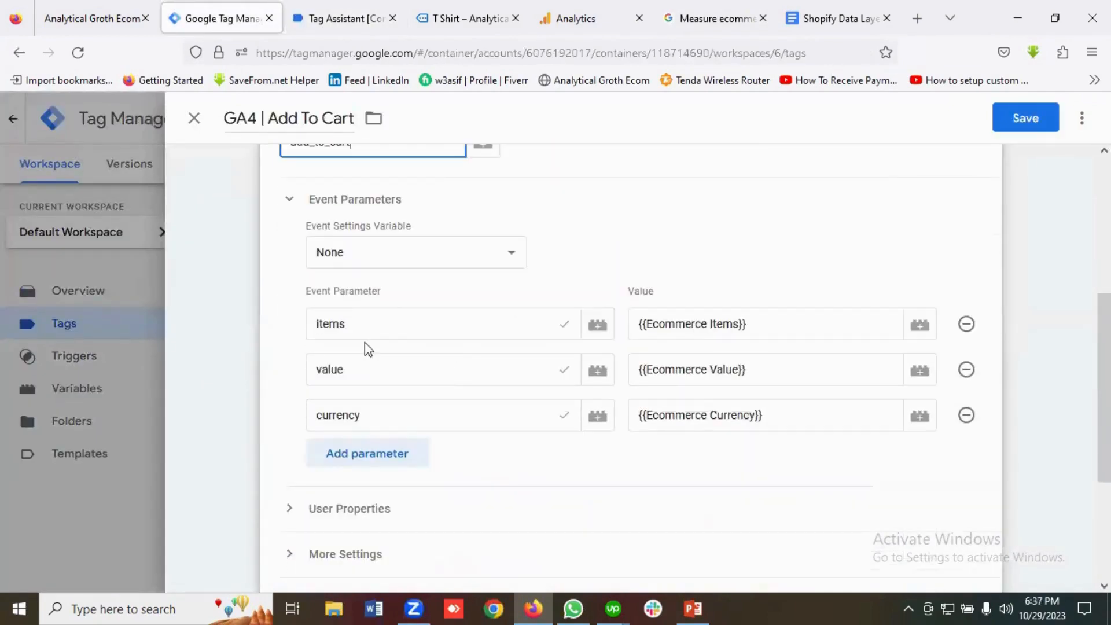
{"action": "scroll", "coordinate": [450, 350], "scroll_direction": "down", "scroll_amount": 1}
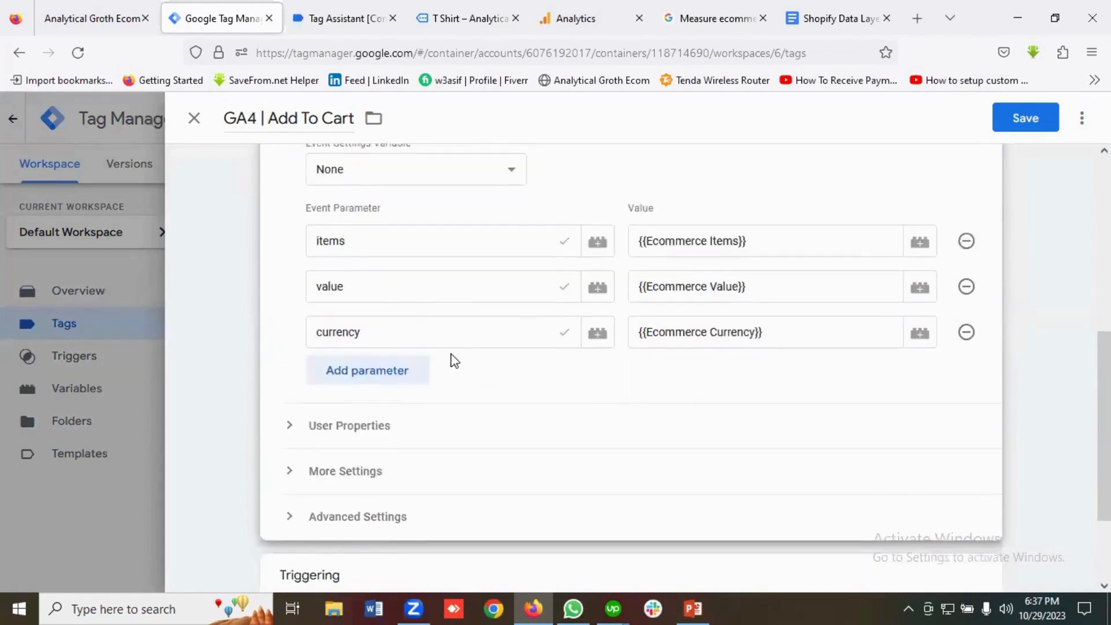
{"action": "scroll", "coordinate": [451, 353], "scroll_direction": "up", "scroll_amount": 1}
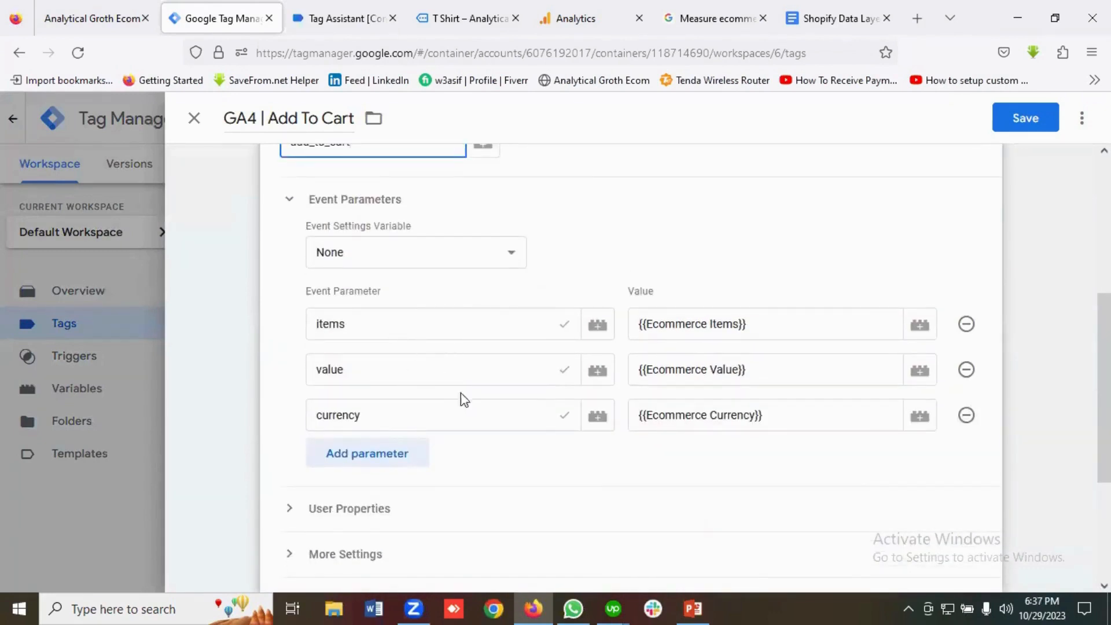
{"action": "scroll", "coordinate": [422, 352], "scroll_direction": "down", "scroll_amount": 4}
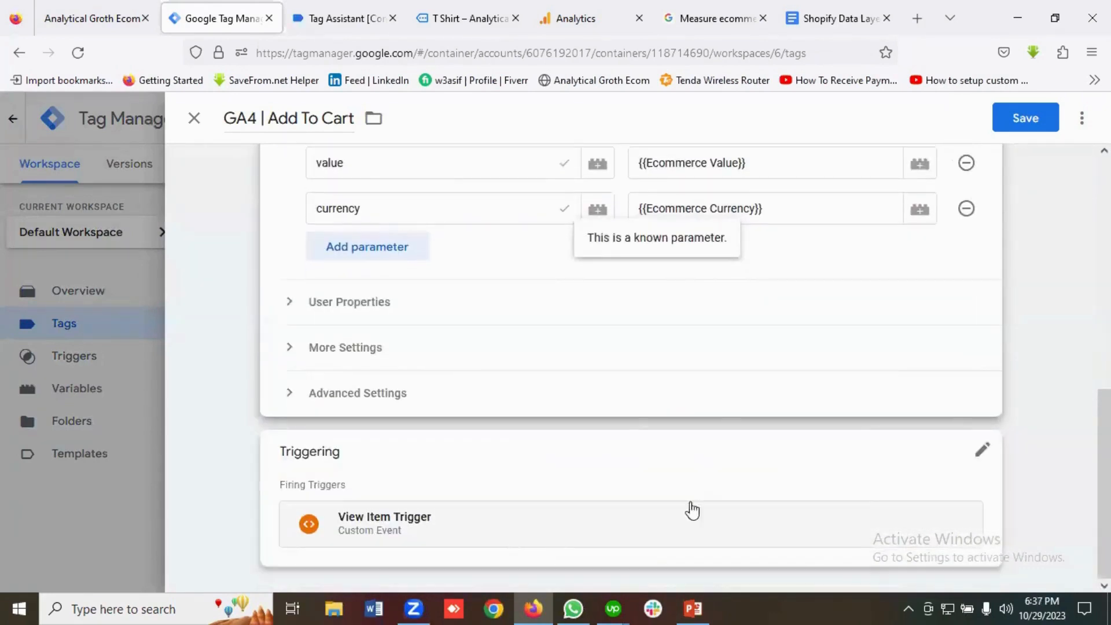
Replace View Item Trigger with a new Custom Event trigger named 'Add To Cart Trigger'.
{"action": "left_click", "coordinate": [983, 450]}
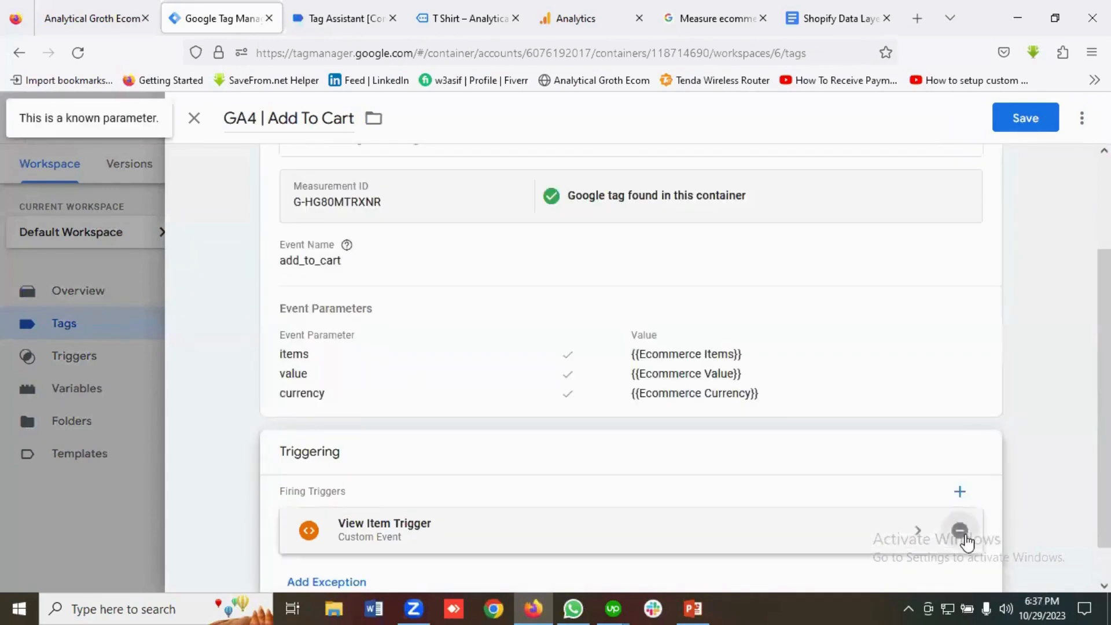
{"action": "left_click", "coordinate": [961, 530]}
{"action": "left_click", "coordinate": [632, 537]}
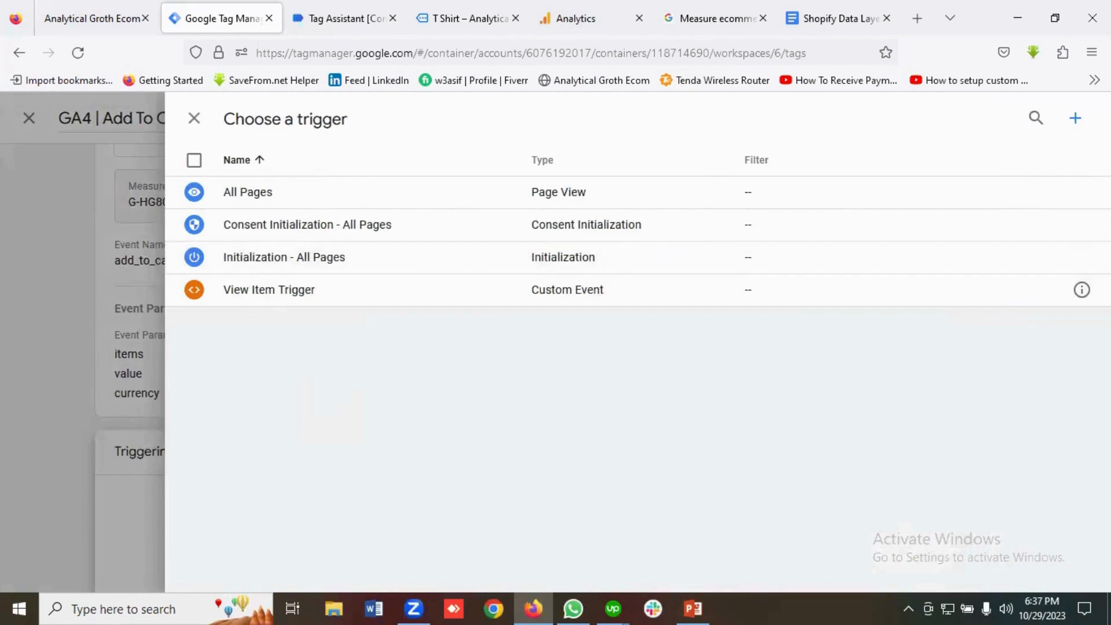
{"action": "left_click", "coordinate": [1076, 121]}
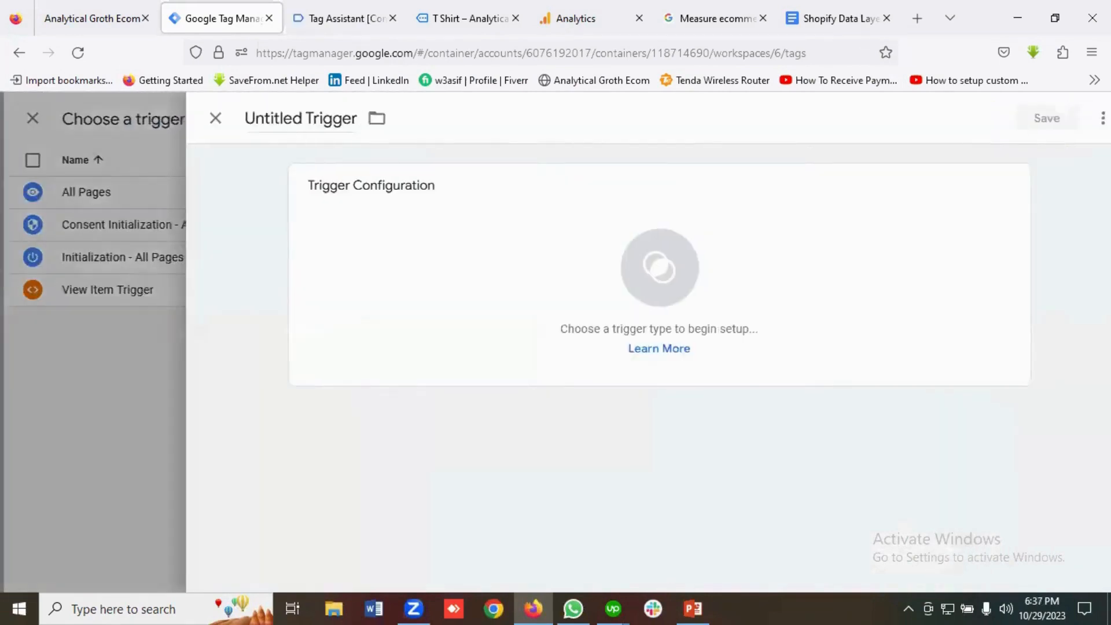
{"action": "double_click", "coordinate": [286, 118]}
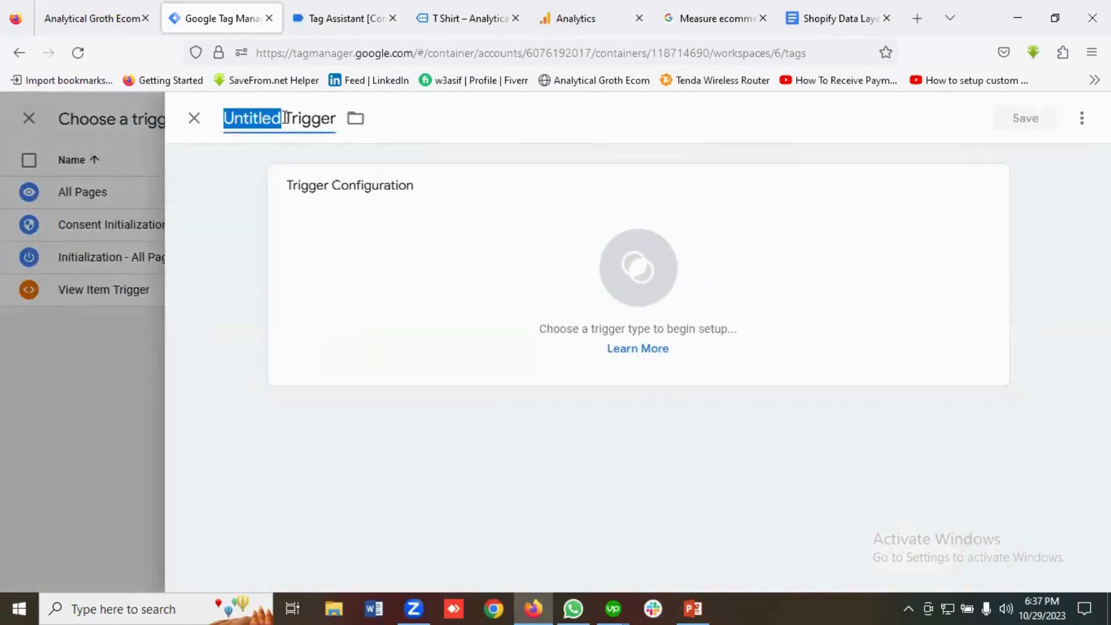
{"action": "type", "text": "A"}
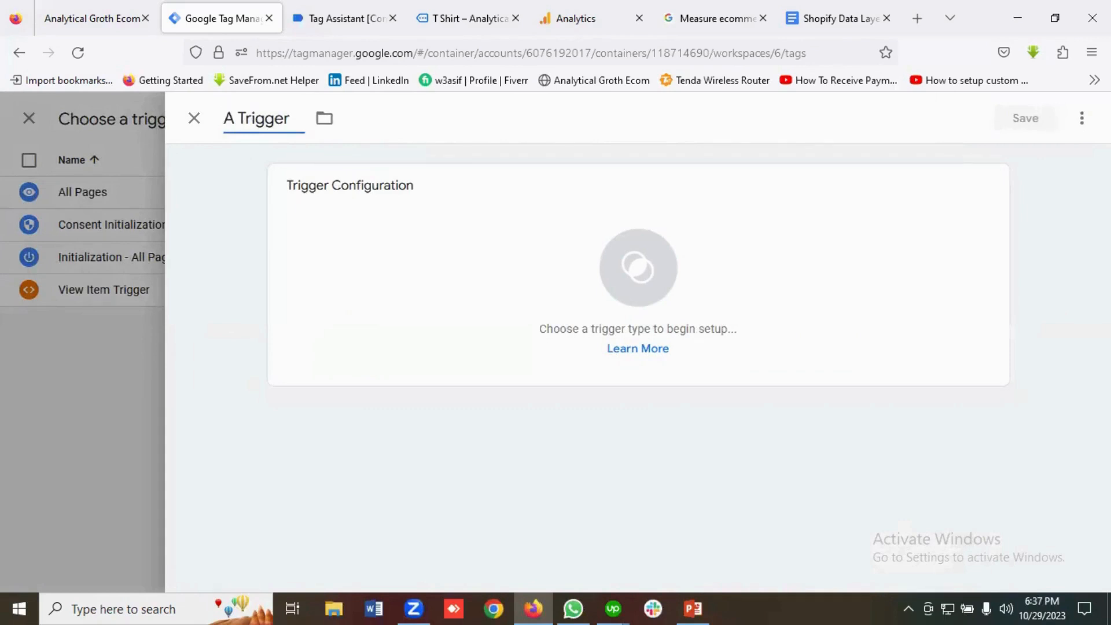
{"action": "type", "text": "dd To"}
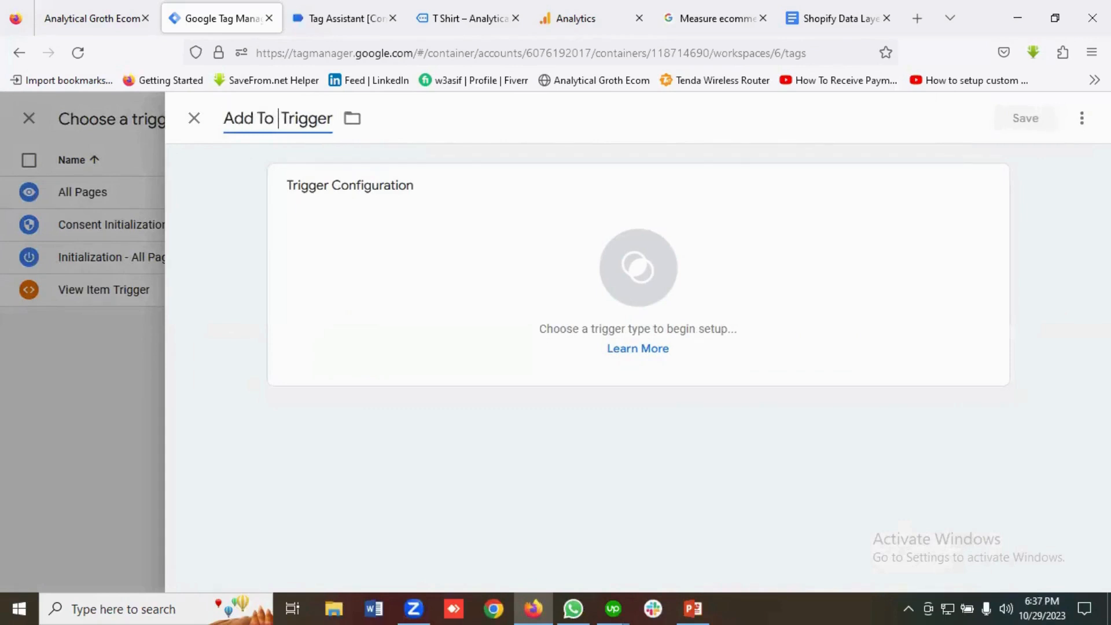
{"action": "type", "text": " Cart"}
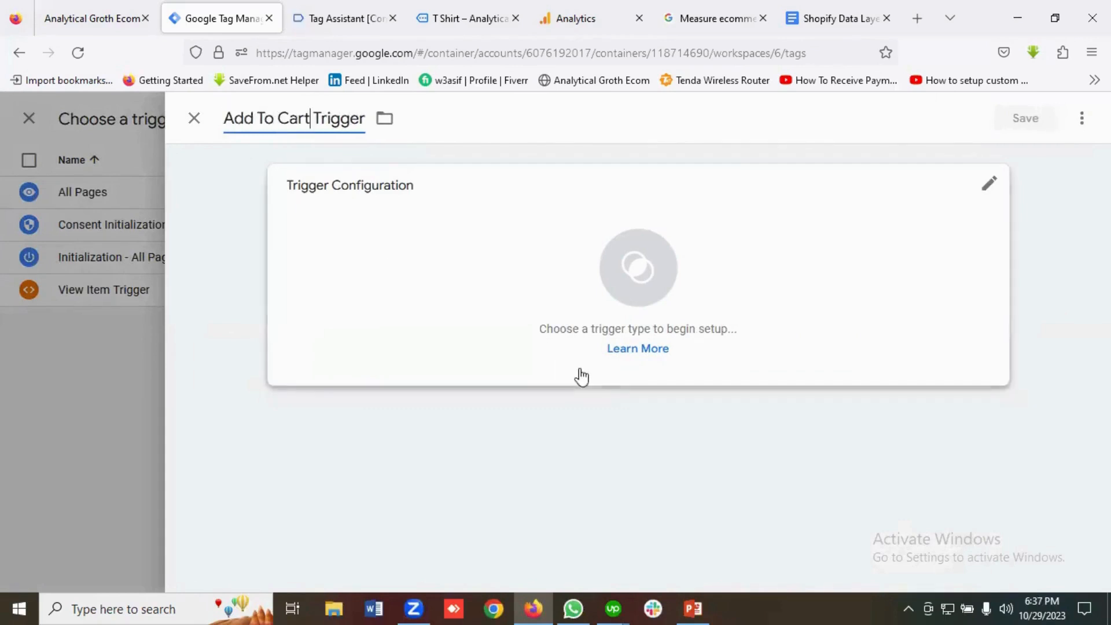
{"action": "left_click", "coordinate": [636, 248]}
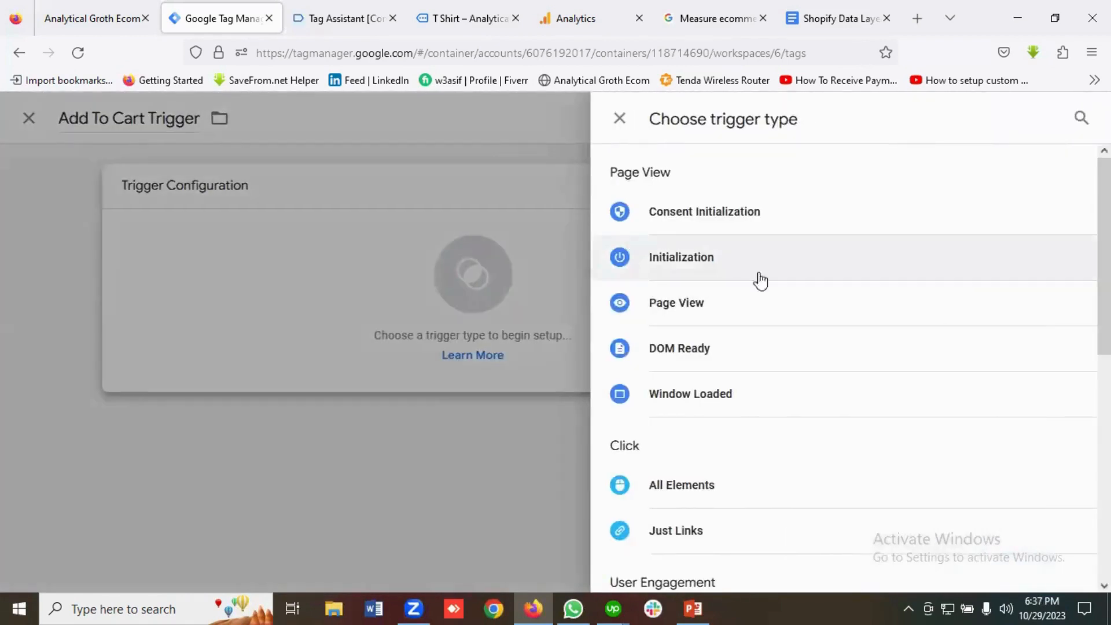
{"action": "scroll", "coordinate": [760, 281], "scroll_direction": "down", "scroll_amount": 7}
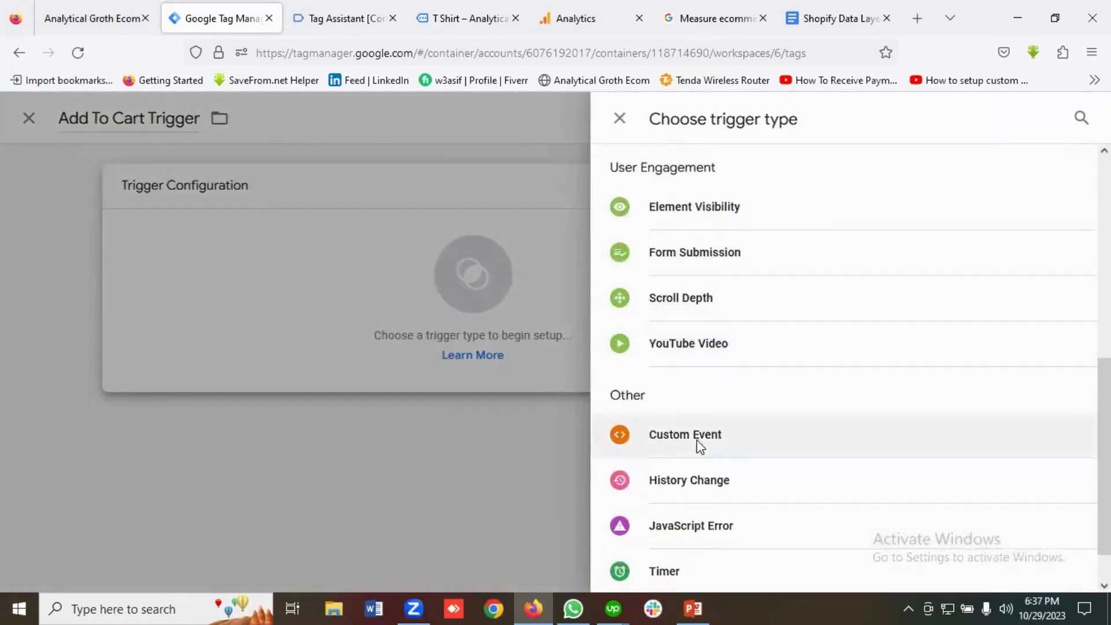
{"action": "left_click", "coordinate": [685, 435]}
Set the trigger's event name to add_to_cart, copied from the ecommerce docs, and save it.
{"action": "left_click", "coordinate": [359, 351]}
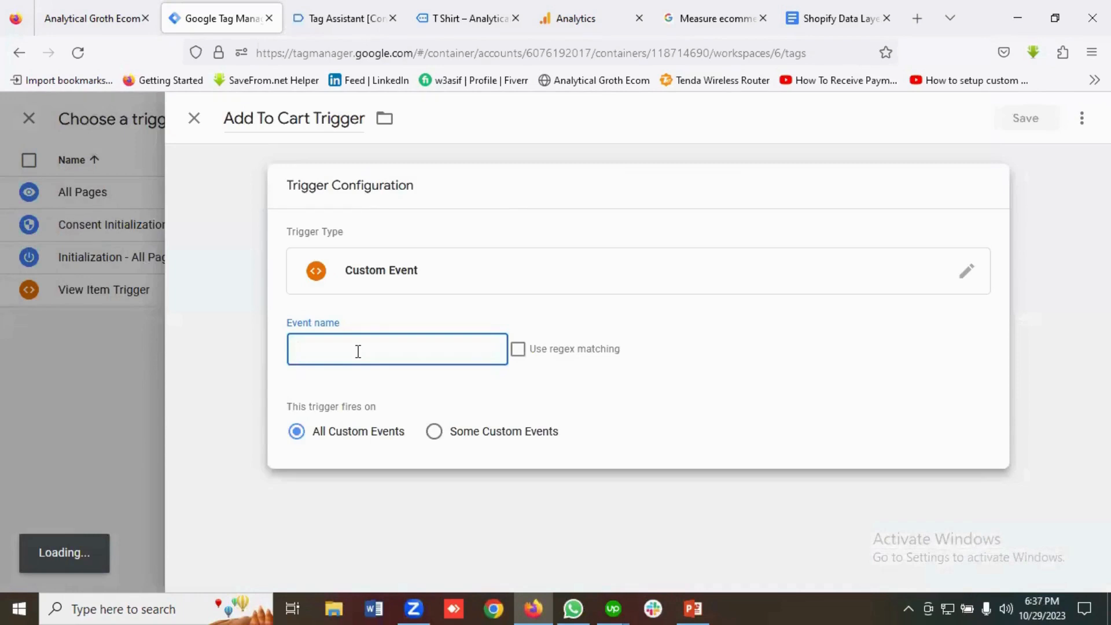
{"action": "left_click", "coordinate": [654, 12]}
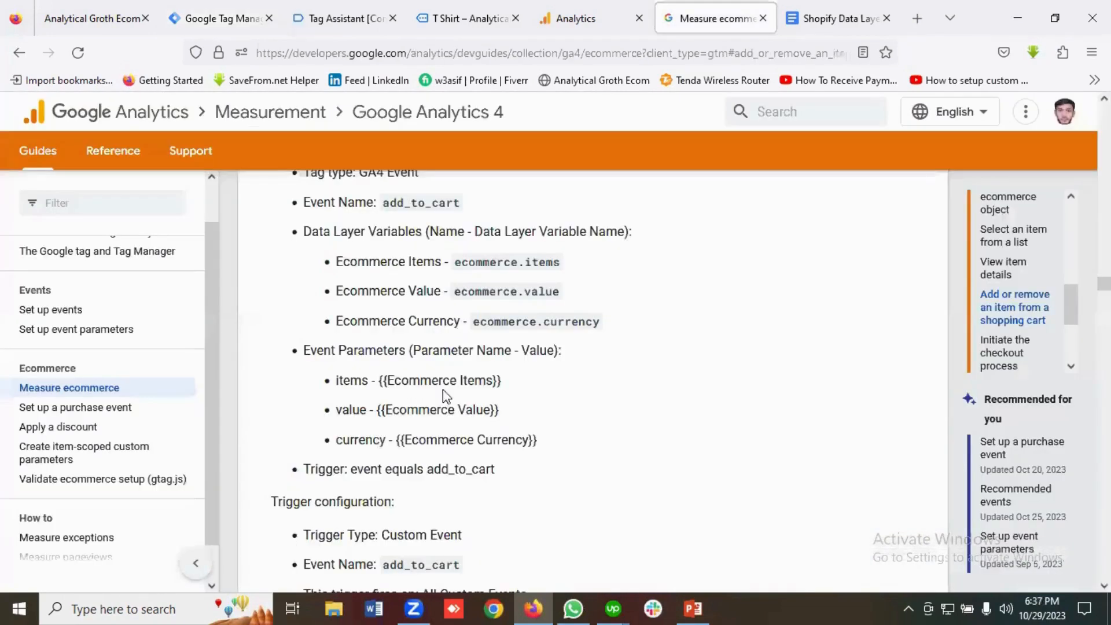
{"action": "scroll", "coordinate": [461, 487], "scroll_direction": "down", "scroll_amount": 3}
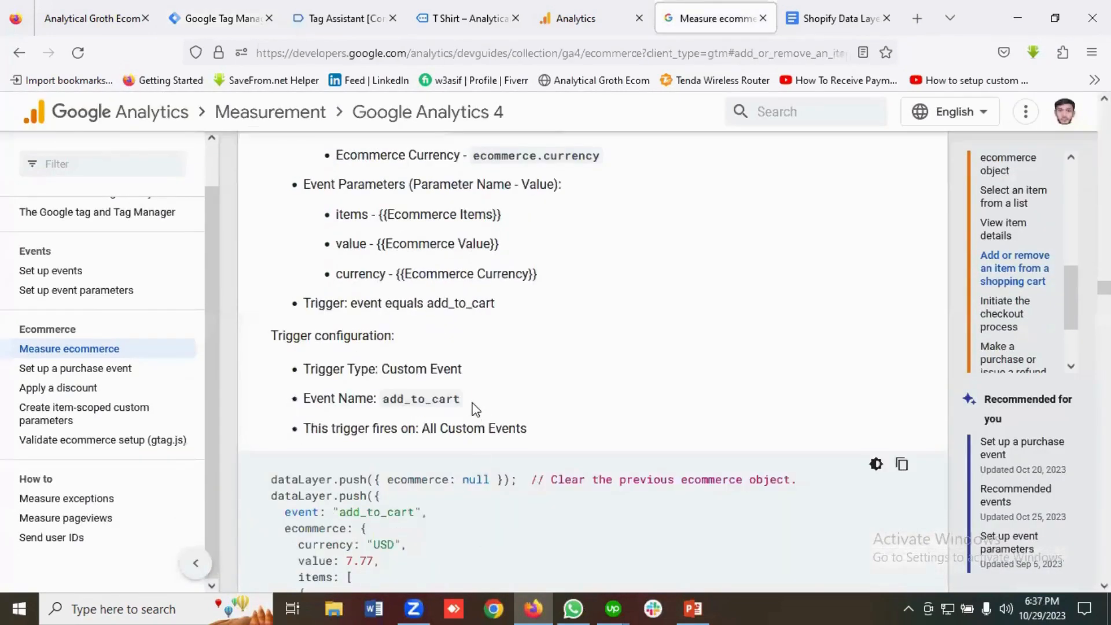
{"action": "left_click_drag", "start_coordinate": [468, 401], "coordinate": [384, 401]}
{"action": "right_click", "coordinate": [403, 405]}
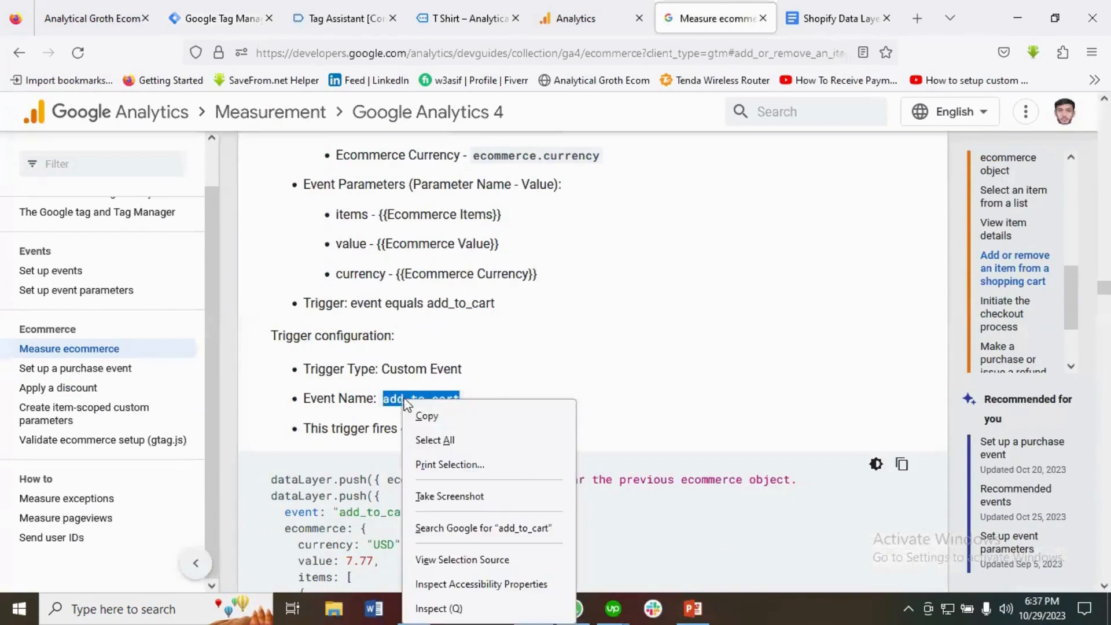
{"action": "left_click", "coordinate": [440, 417]}
{"action": "left_click", "coordinate": [244, 19]}
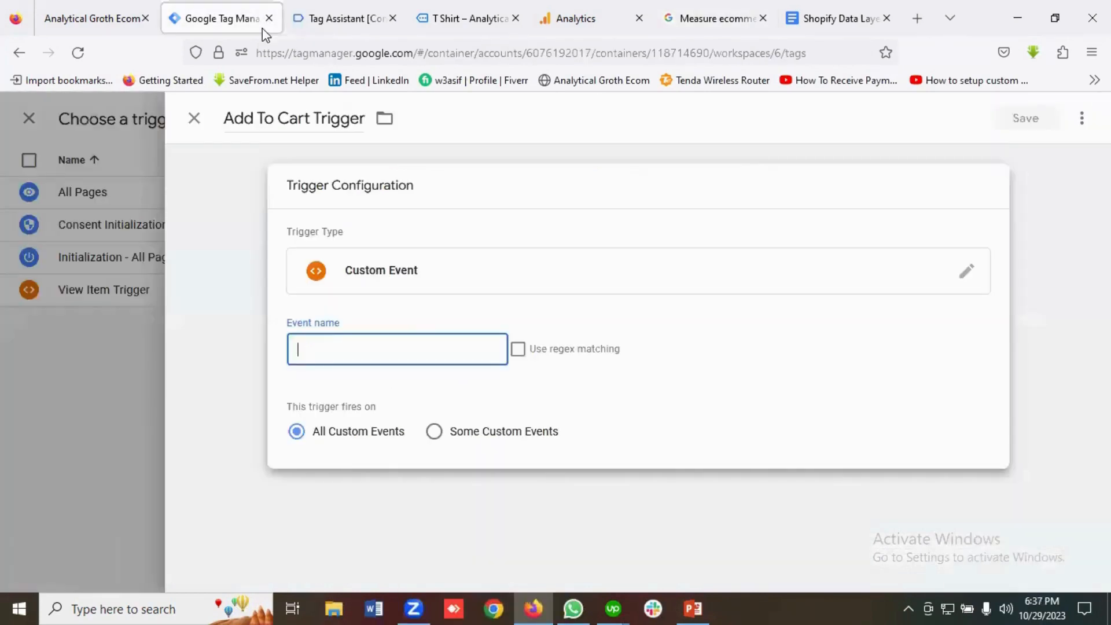
{"action": "key", "text": "ctrl+v"}
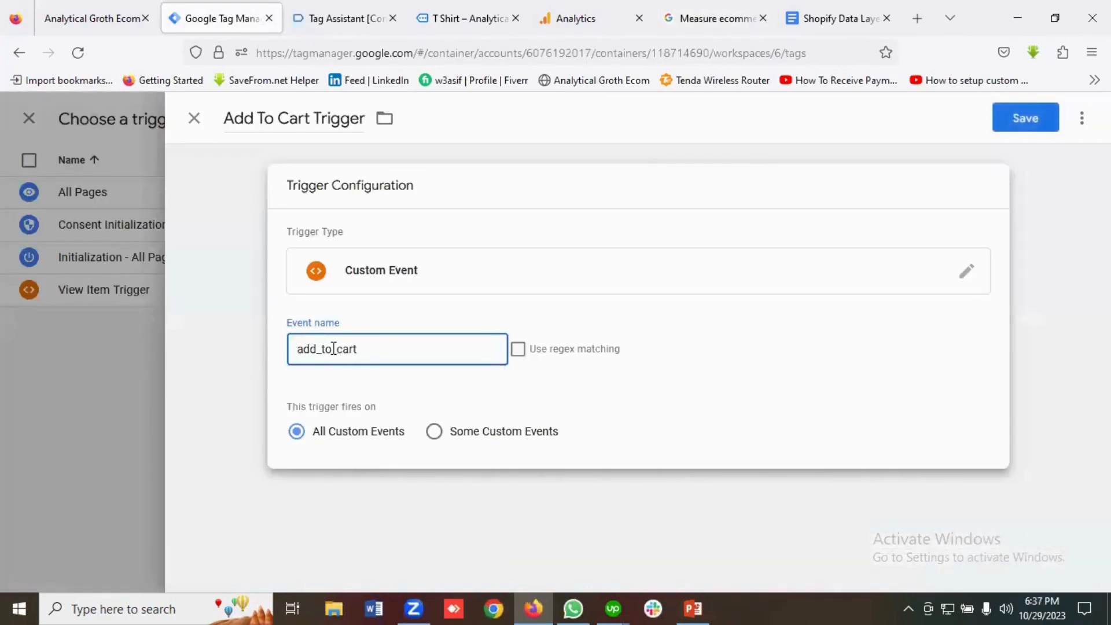
{"action": "left_click", "coordinate": [1014, 122]}
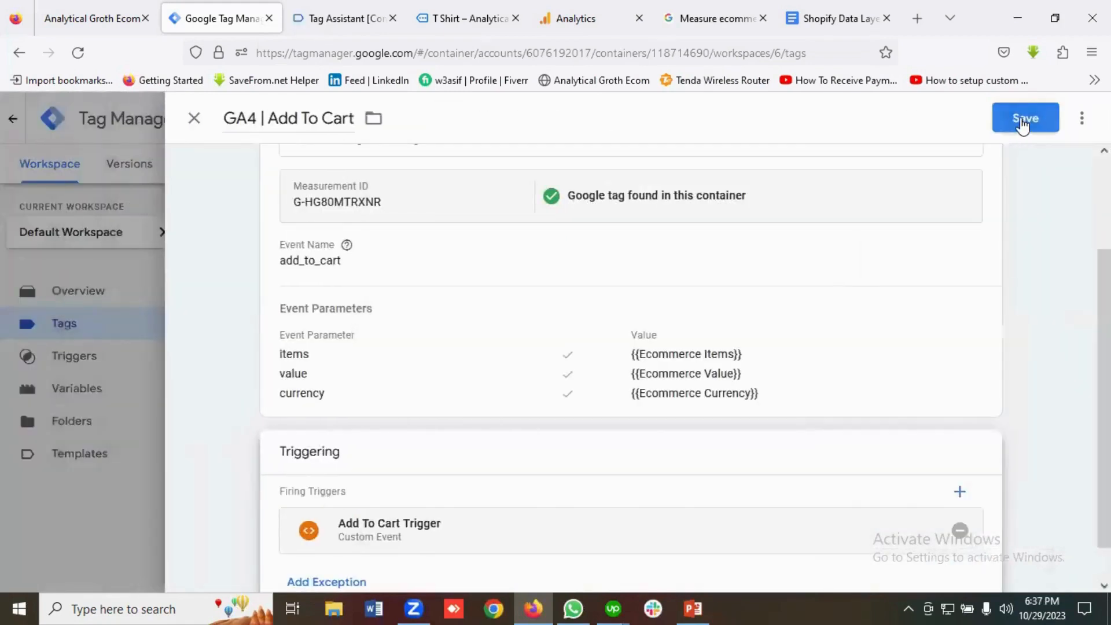
Save GA4 | Add To Cart, then start Preview and connect Tag Assistant to the store URL.
{"action": "left_click", "coordinate": [1025, 122]}
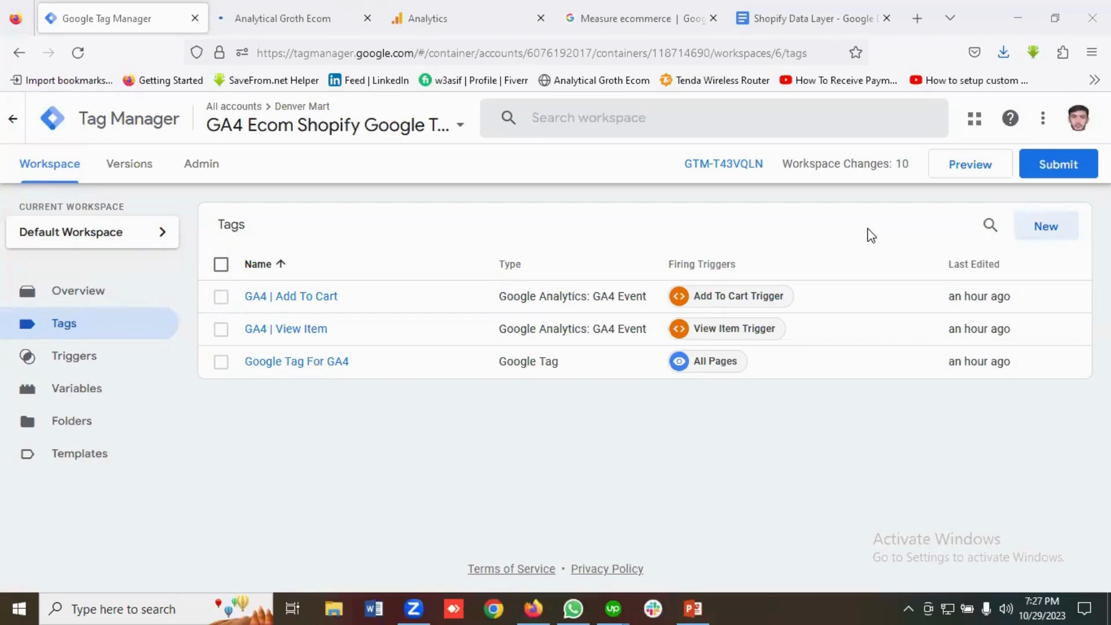
{"action": "left_click", "coordinate": [977, 174]}
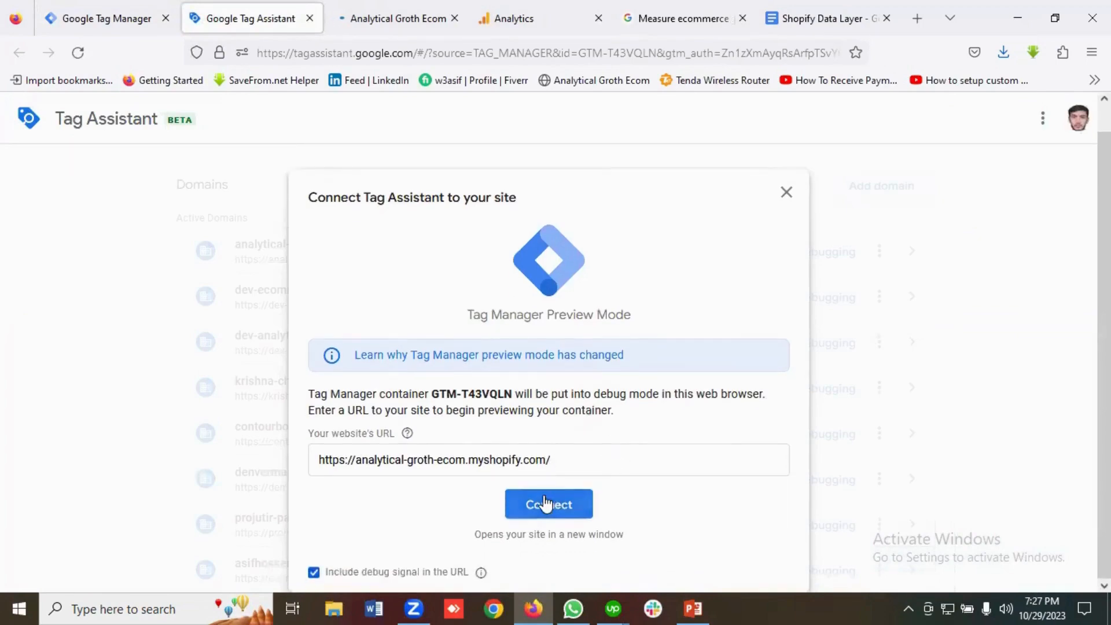
{"action": "left_click", "coordinate": [548, 505]}
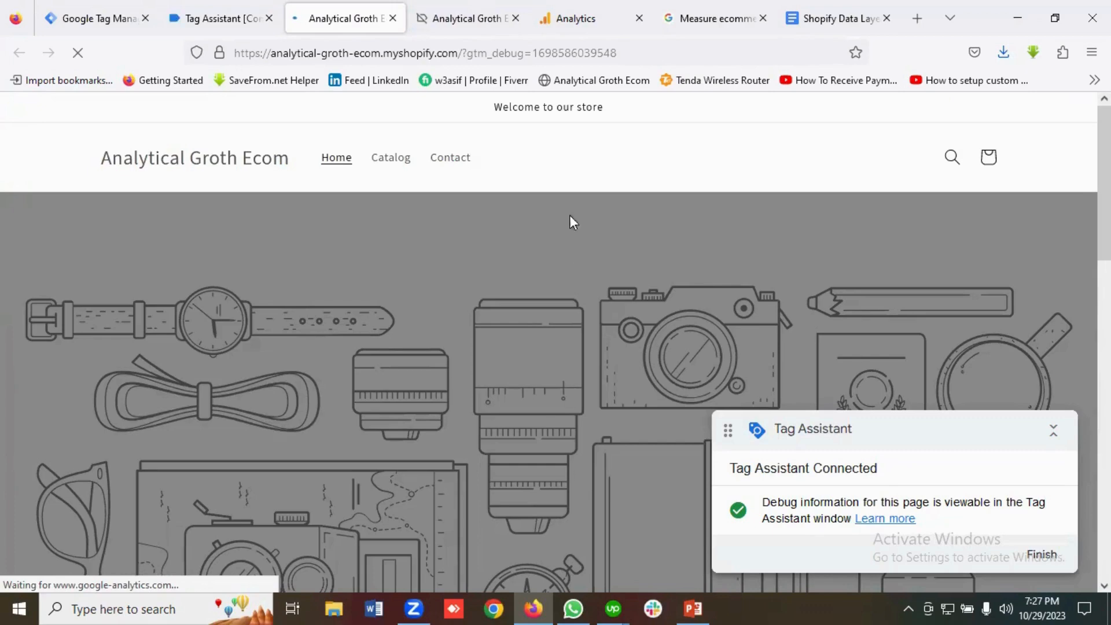
Add the Best Tshirt from Featured products to the cart, then return to Tag Assistant.
{"action": "left_click", "coordinate": [515, 18]}
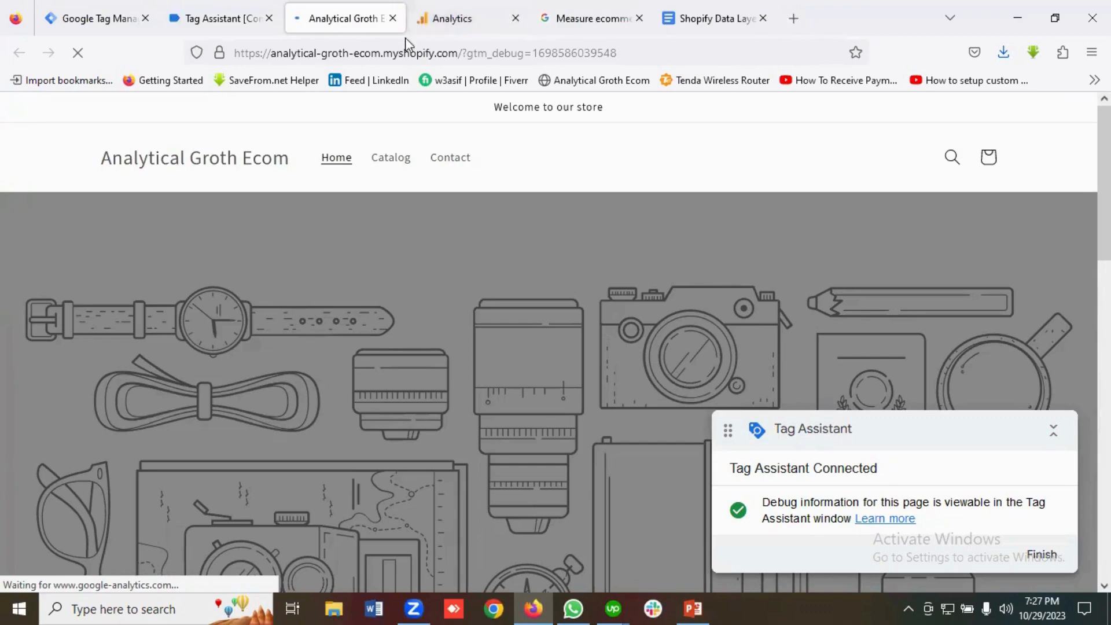
{"action": "scroll", "coordinate": [493, 354], "scroll_direction": "down", "scroll_amount": 10}
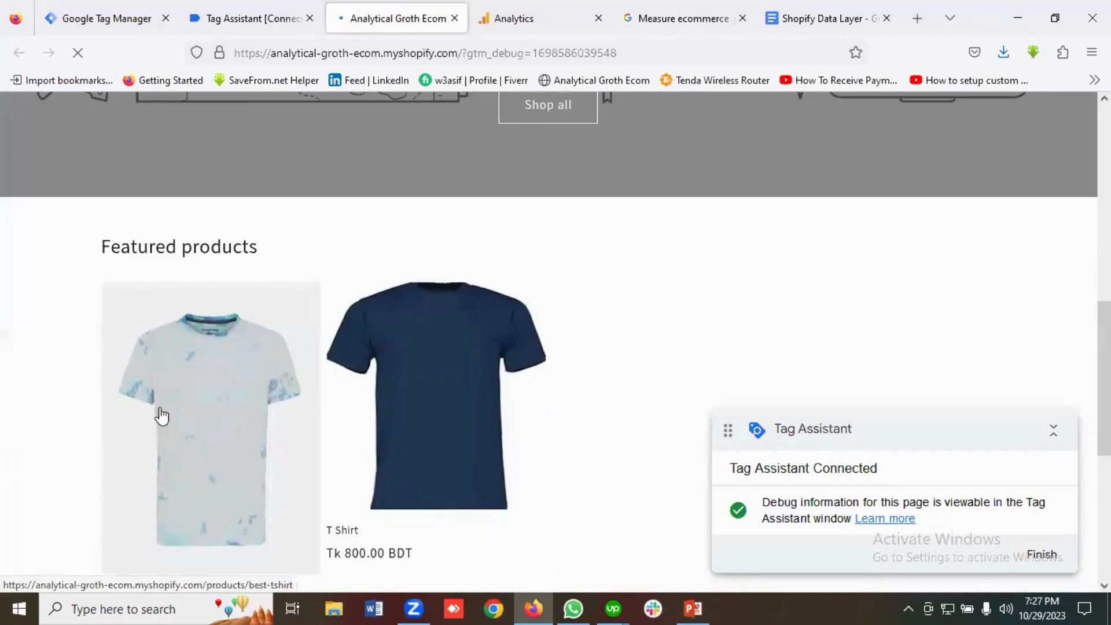
{"action": "left_click", "coordinate": [191, 419]}
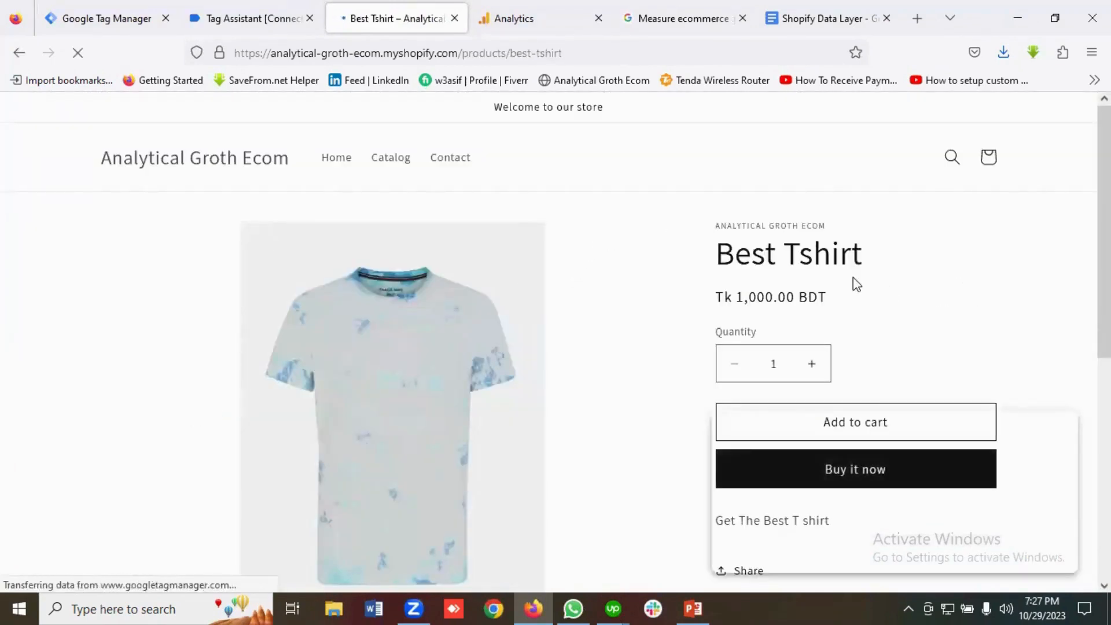
{"action": "scroll", "coordinate": [871, 302], "scroll_direction": "down", "scroll_amount": 2}
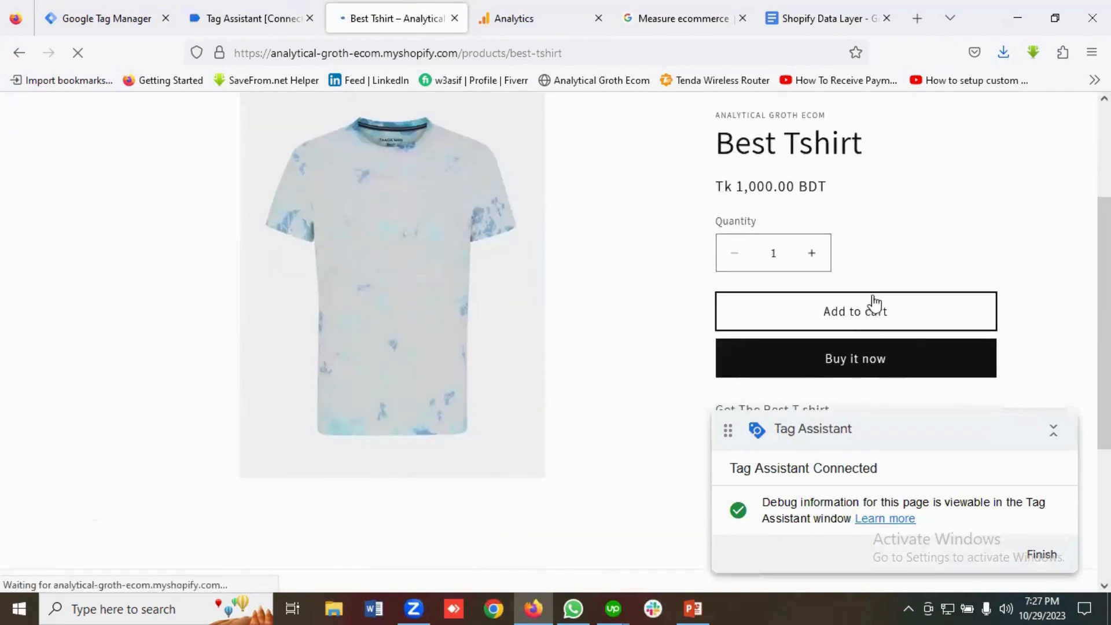
{"action": "left_click", "coordinate": [848, 316]}
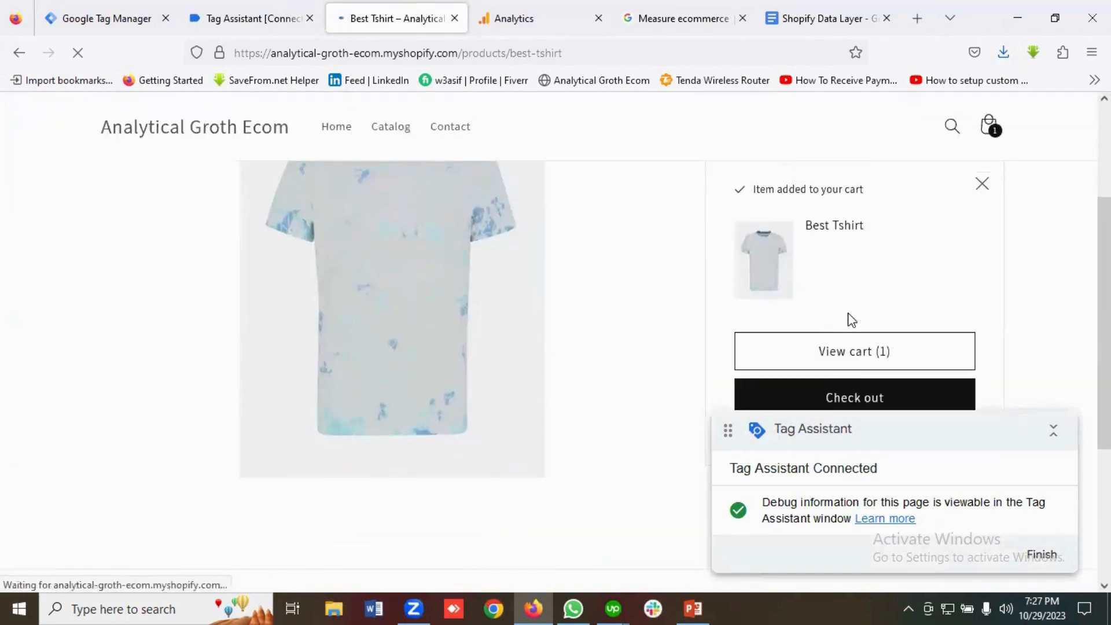
{"action": "left_click", "coordinate": [231, 17]}
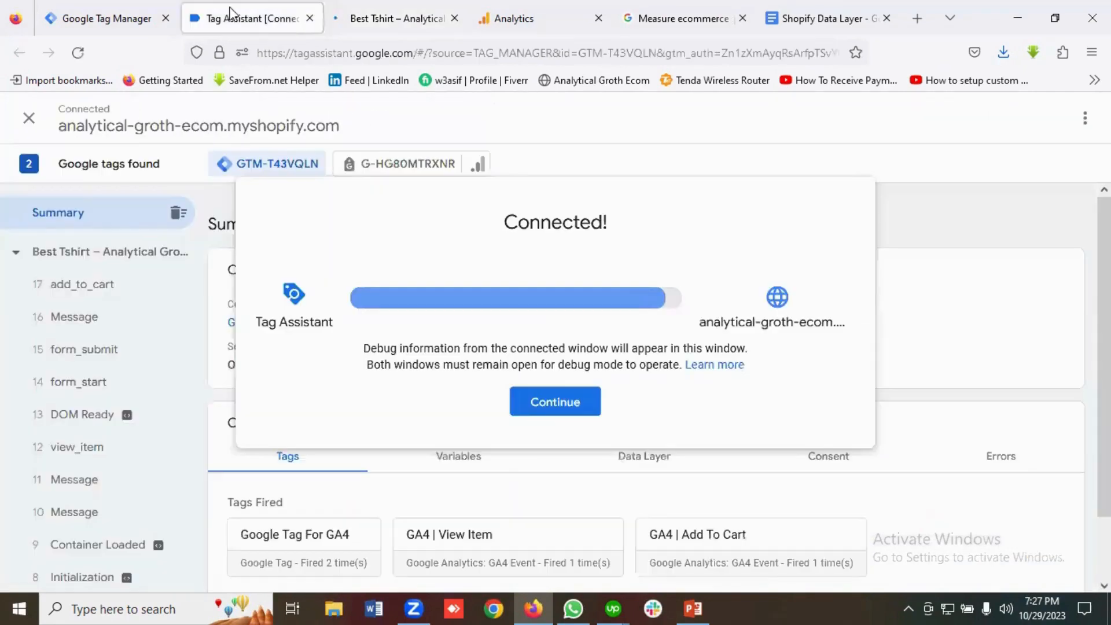
Confirm add_to_cart variables in Tag Assistant (BDT, Best Tshirt, value 1000), then return to Tag Manager.
{"action": "left_click", "coordinate": [555, 402]}
{"action": "scroll", "coordinate": [749, 382], "scroll_direction": "down", "scroll_amount": 2}
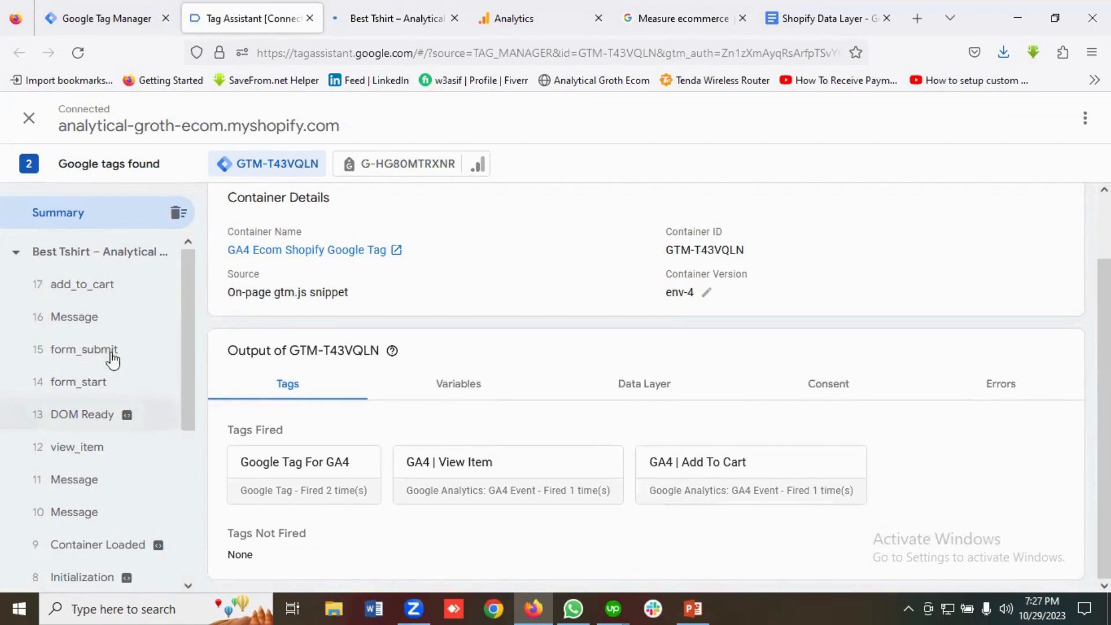
{"action": "left_click", "coordinate": [97, 295]}
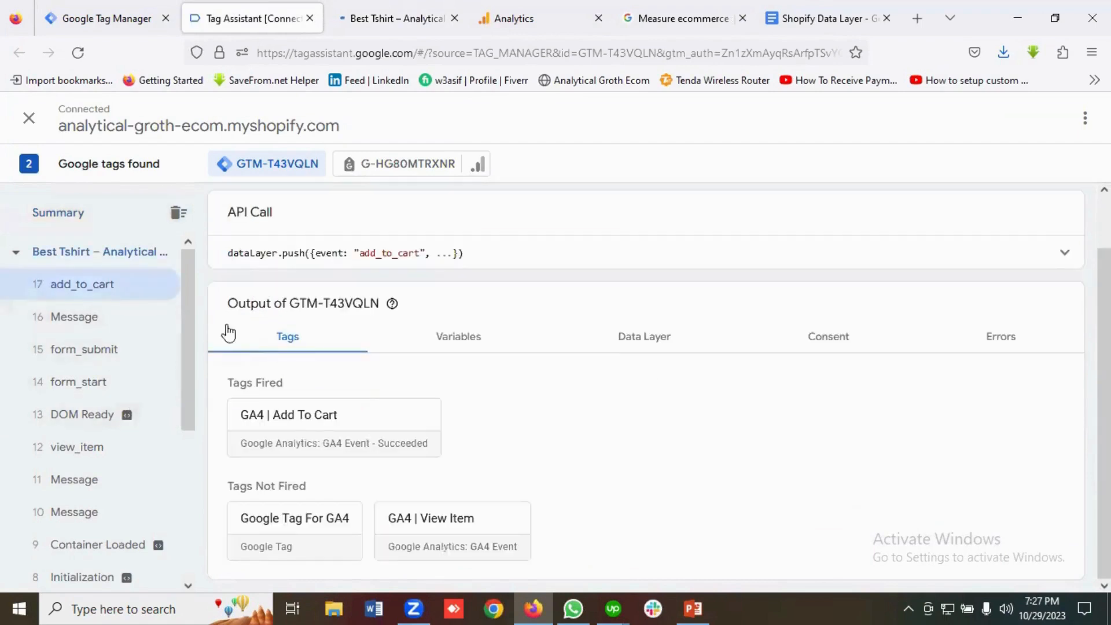
{"action": "left_click", "coordinate": [468, 352]}
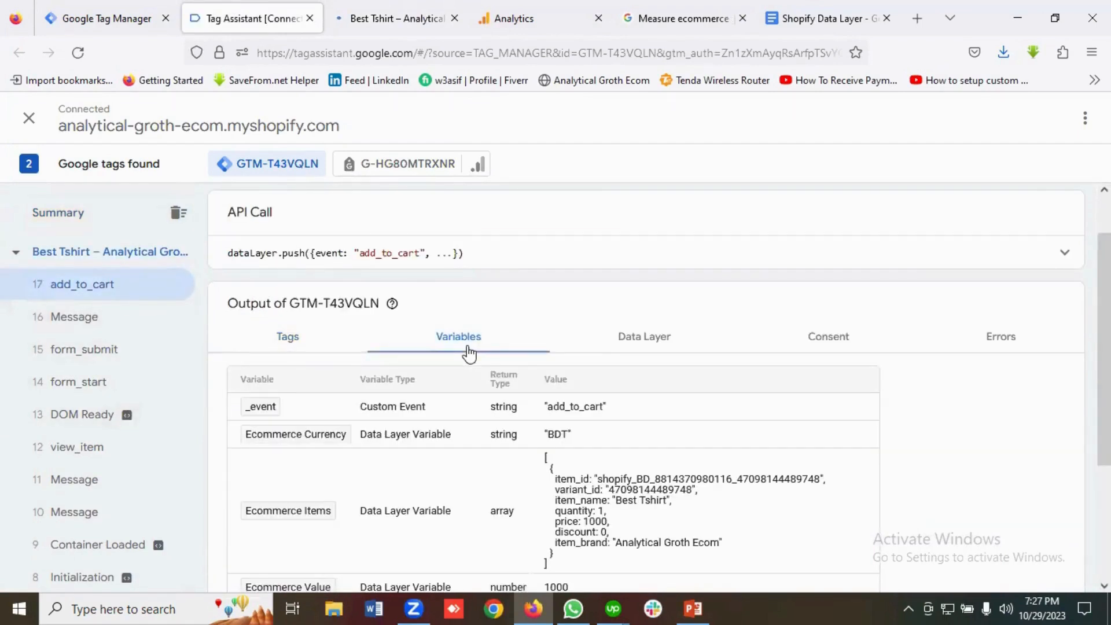
{"action": "scroll", "coordinate": [451, 359], "scroll_direction": "down", "scroll_amount": 2}
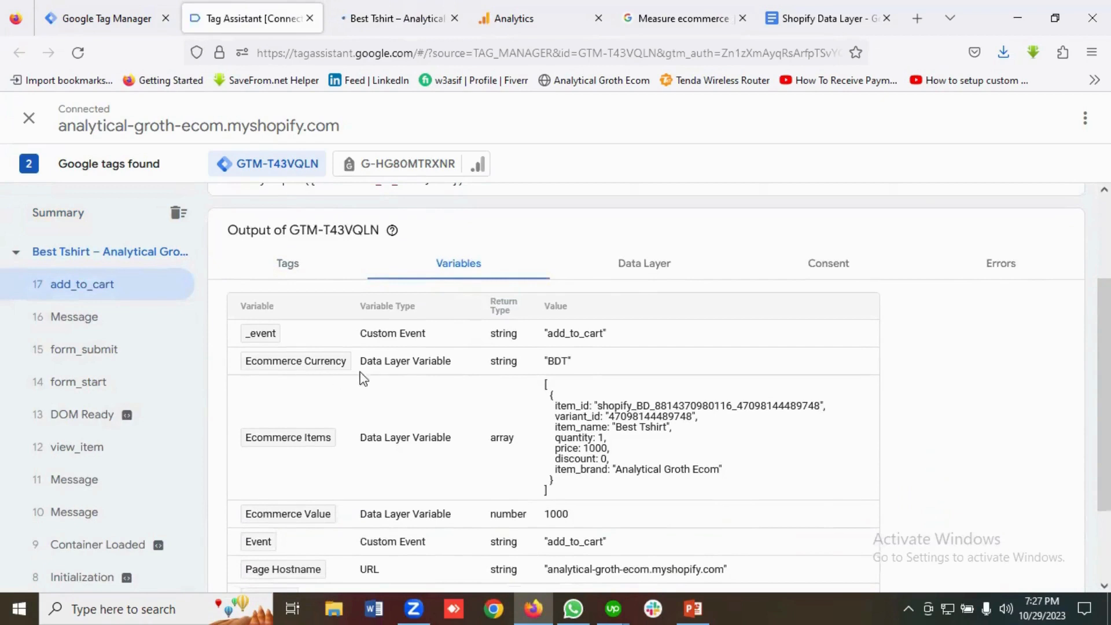
{"action": "scroll", "coordinate": [342, 440], "scroll_direction": "down", "scroll_amount": 3}
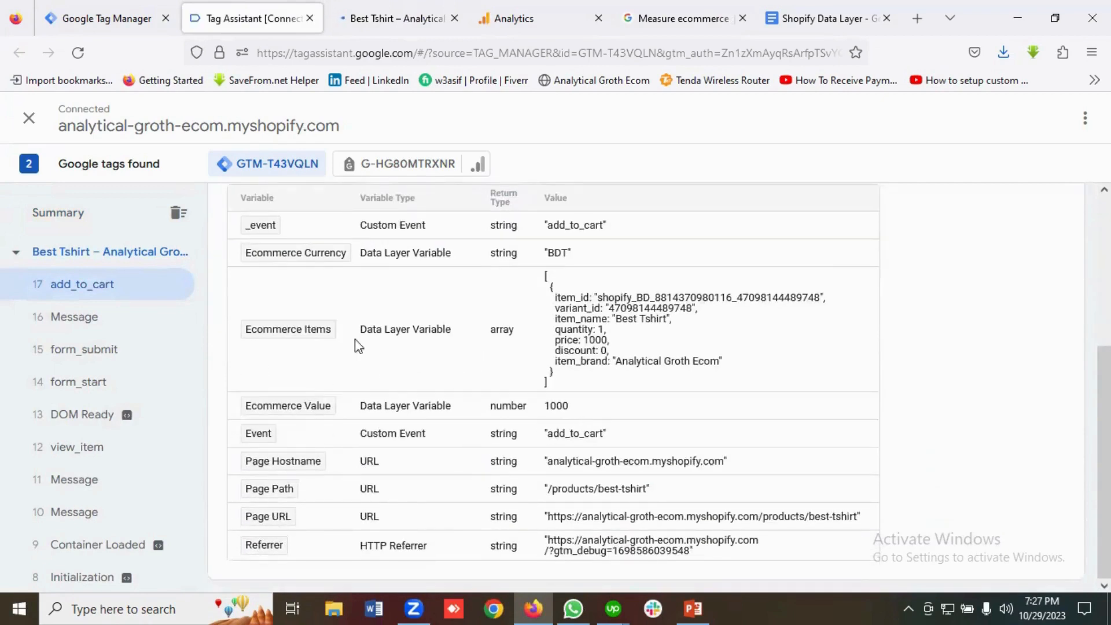
{"action": "key", "text": "ctrl+Tab"}
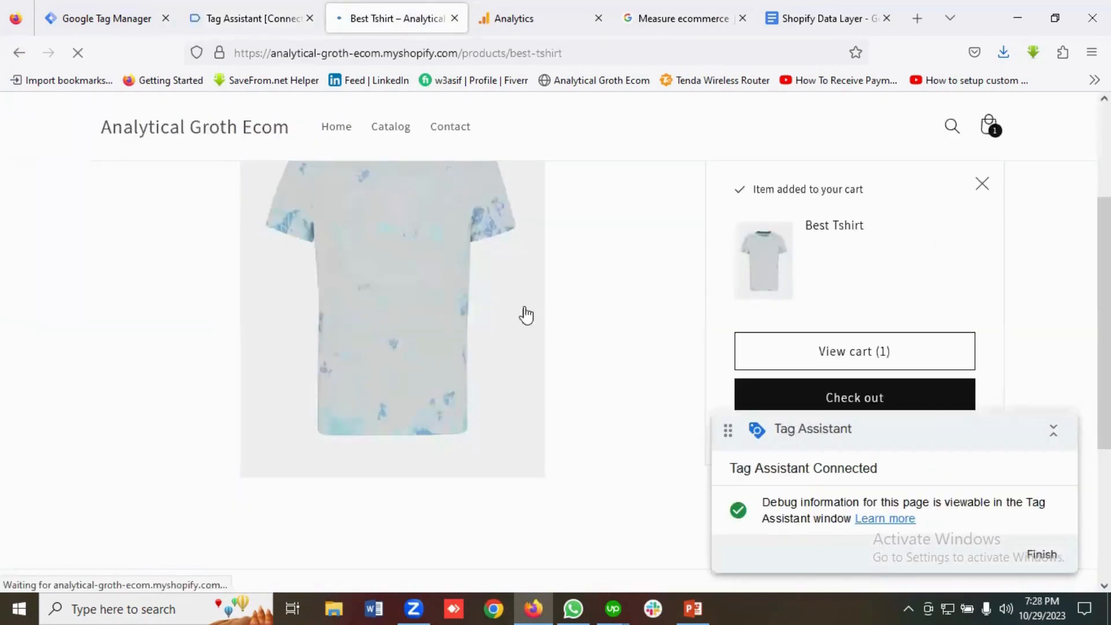
{"action": "left_click", "coordinate": [273, 19]}
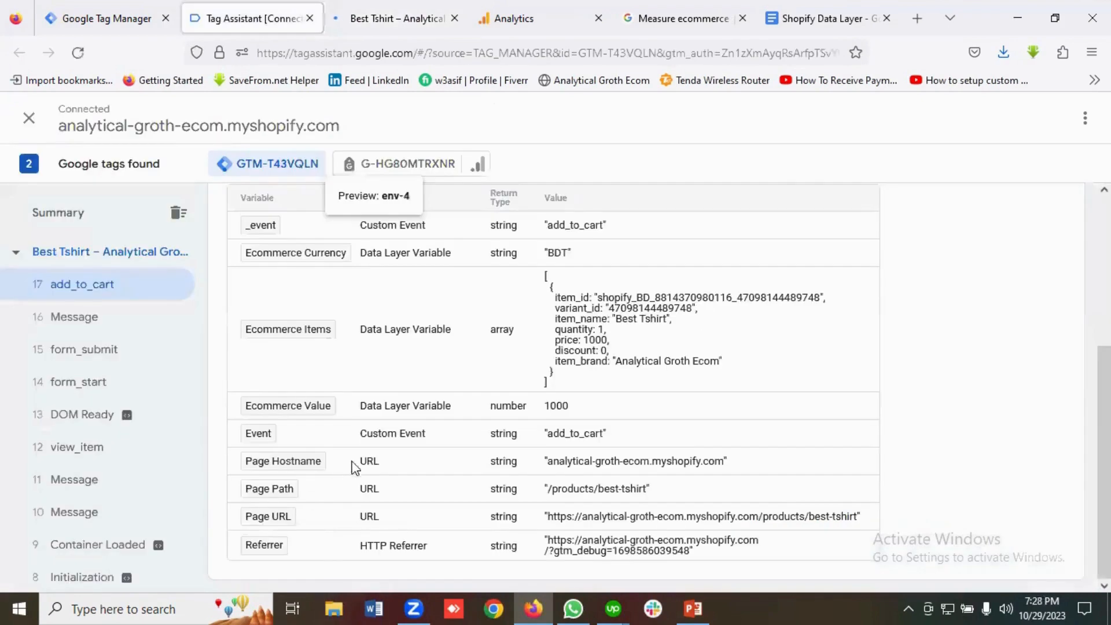
{"action": "scroll", "coordinate": [352, 464], "scroll_direction": "up", "scroll_amount": 3}
{"action": "left_click", "coordinate": [70, 10]}
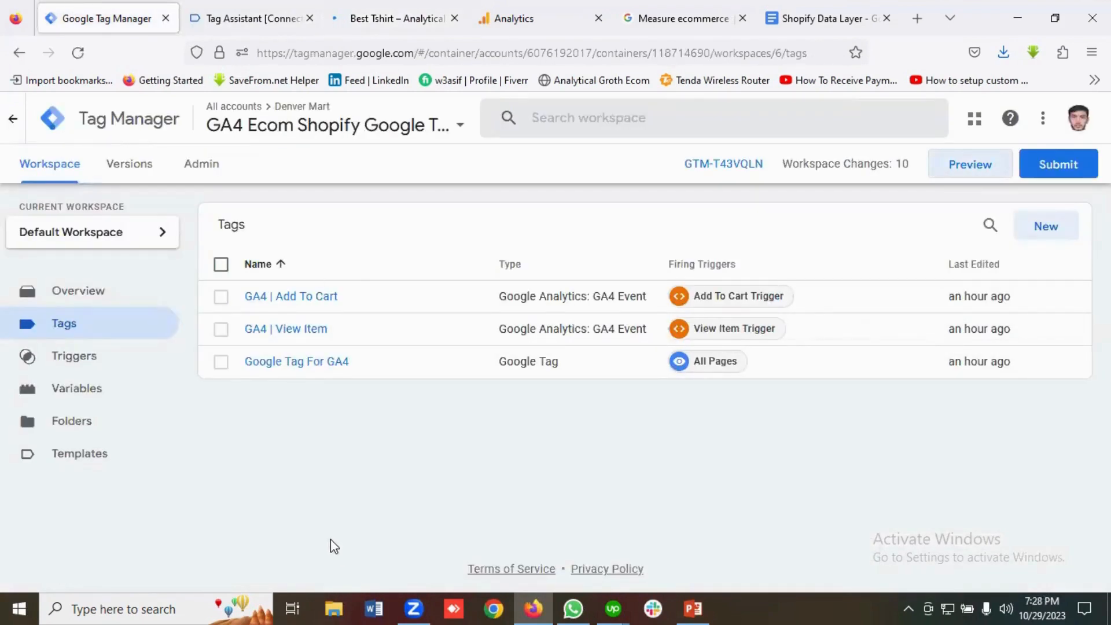
{"action": "left_click", "coordinate": [685, 18]}
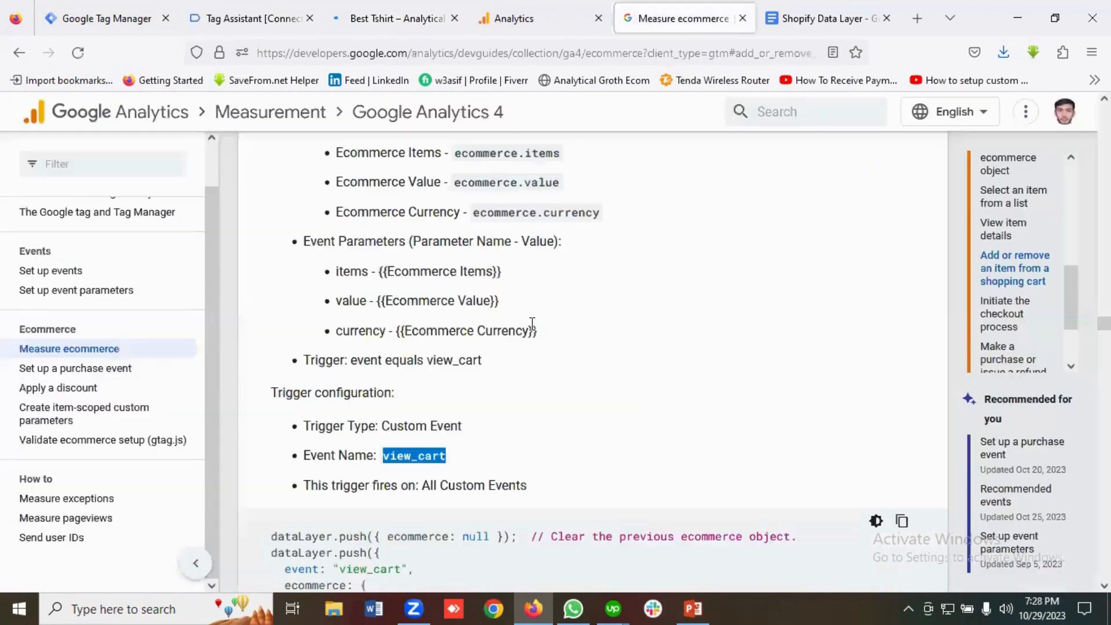
{"action": "left_click", "coordinate": [536, 427]}
{"action": "scroll", "coordinate": [542, 410], "scroll_direction": "up", "scroll_amount": 2}
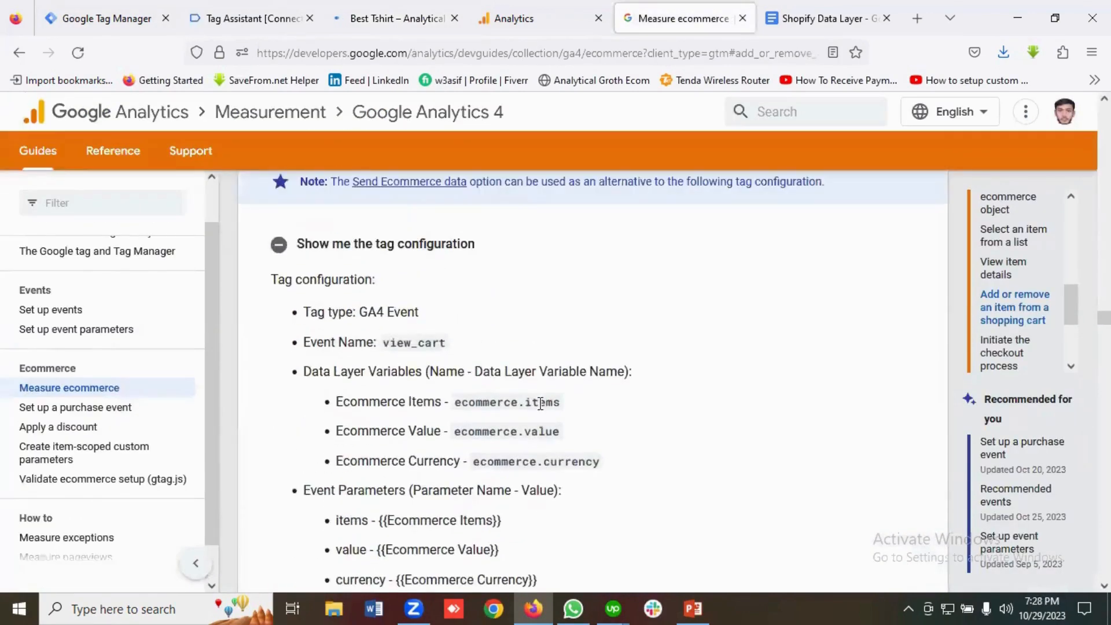
{"action": "scroll", "coordinate": [485, 352], "scroll_direction": "down", "scroll_amount": 2}
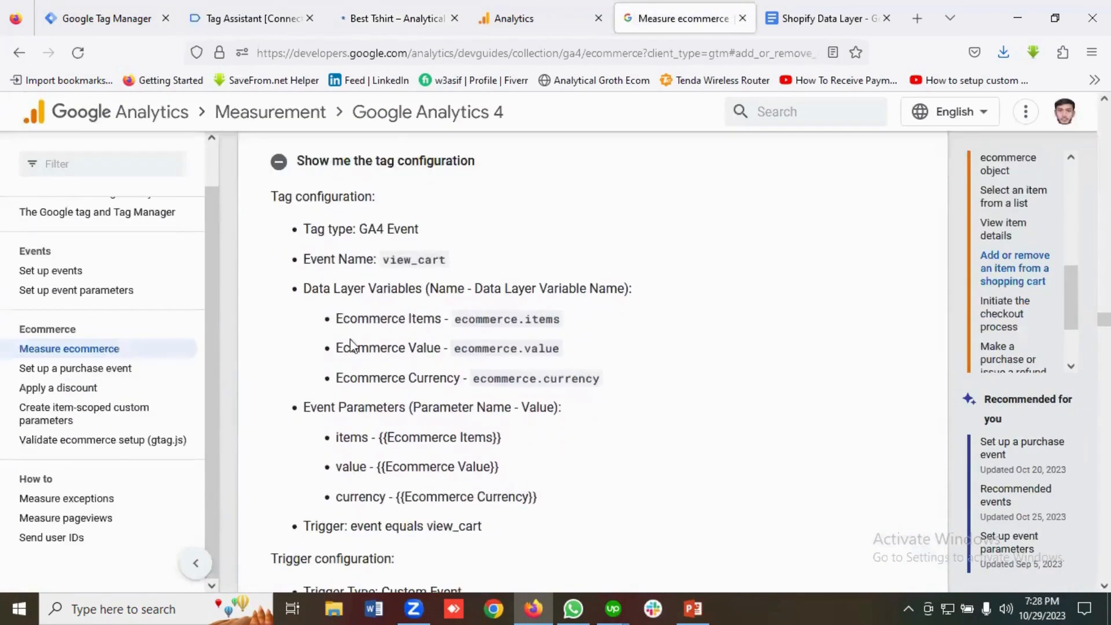
{"action": "scroll", "coordinate": [445, 350], "scroll_direction": "down", "scroll_amount": 2}
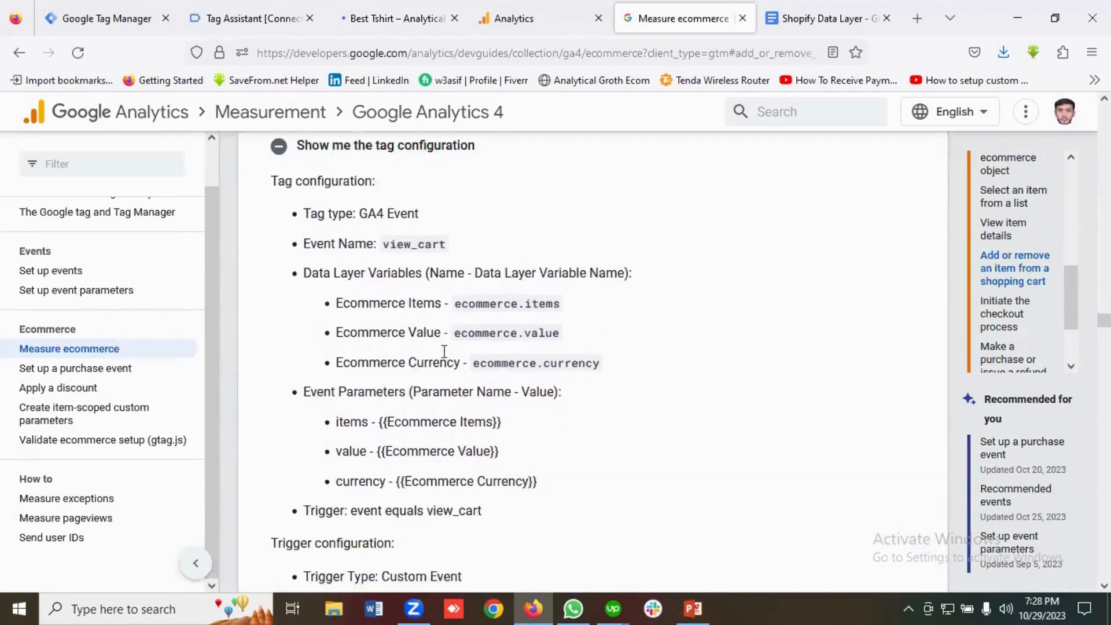
{"action": "scroll", "coordinate": [376, 405], "scroll_direction": "up", "scroll_amount": 2}
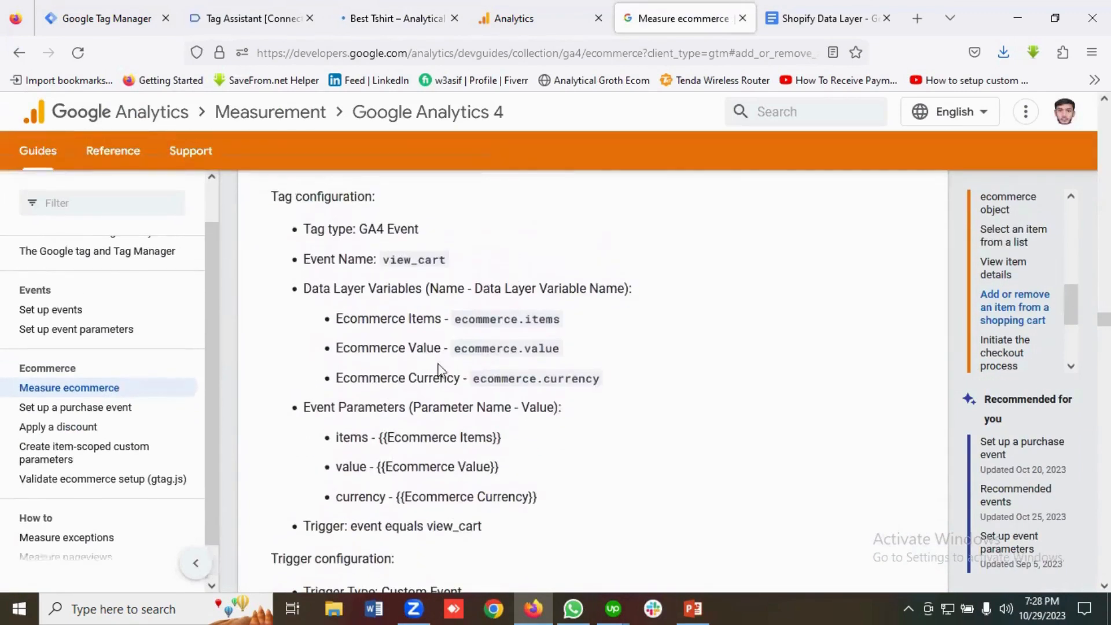
{"action": "left_click_drag", "start_coordinate": [615, 383], "coordinate": [338, 323]}
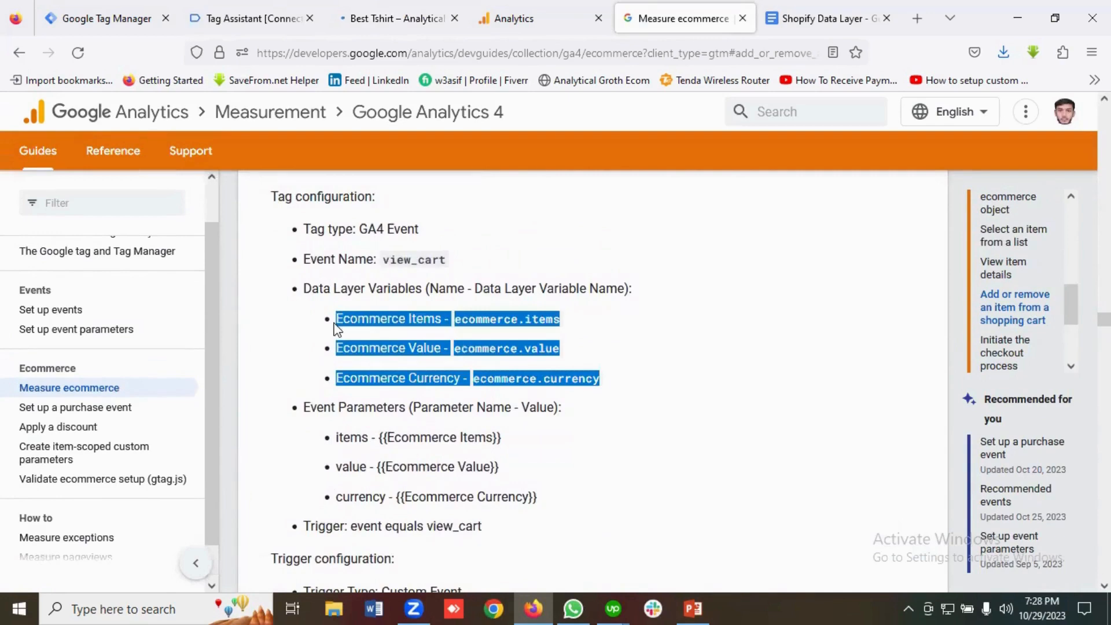
{"action": "left_click_drag", "start_coordinate": [601, 380], "coordinate": [413, 339]}
{"action": "left_click", "coordinate": [432, 347]}
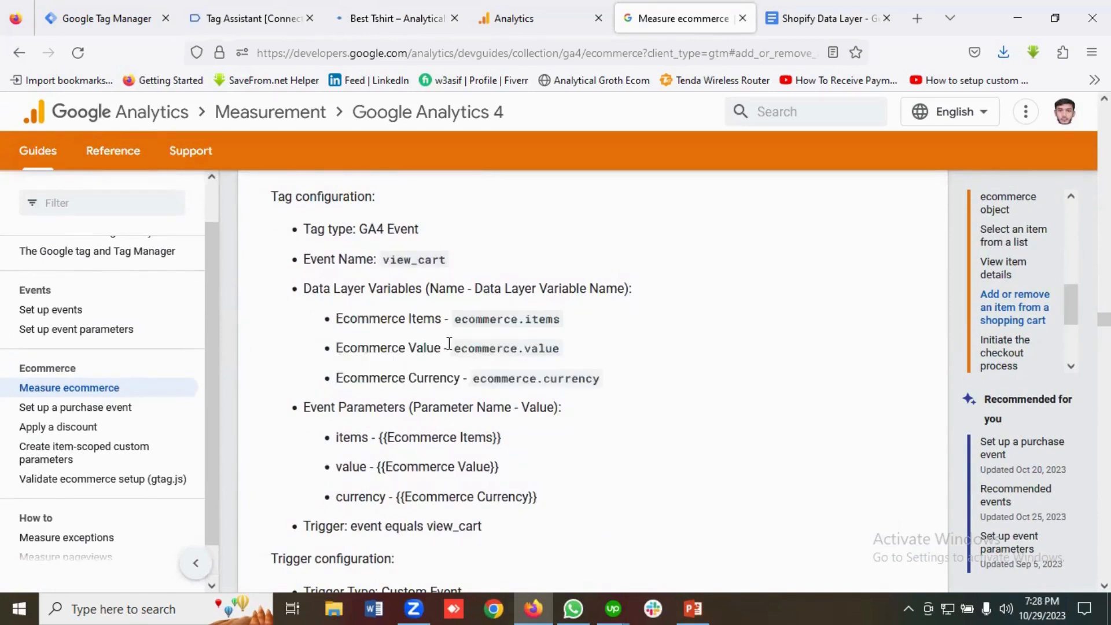
{"action": "scroll", "coordinate": [450, 344], "scroll_direction": "down", "scroll_amount": 2}
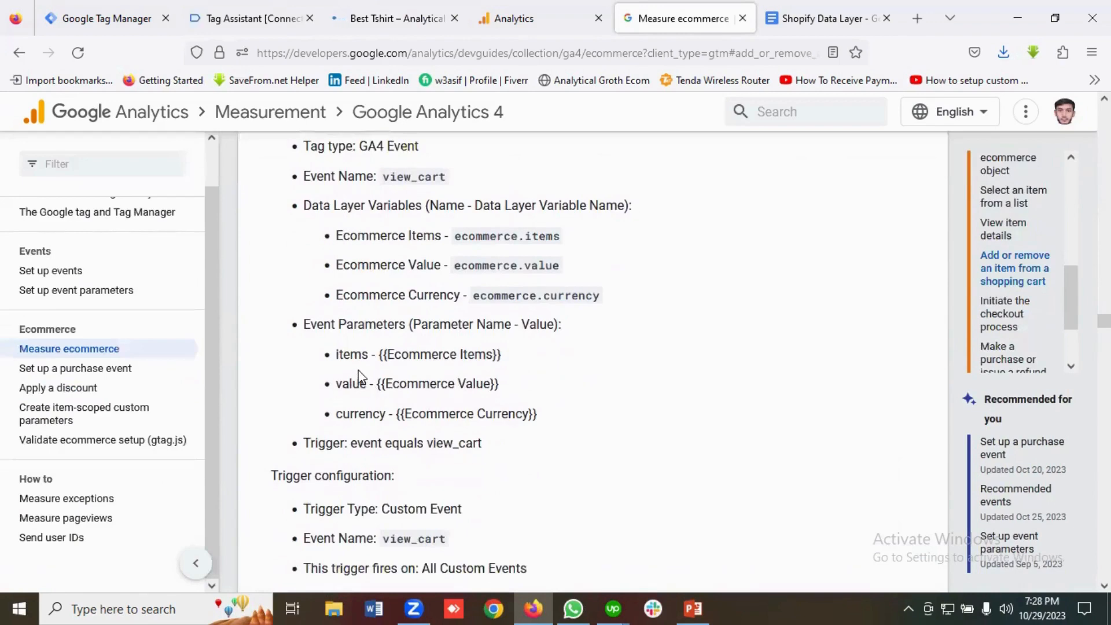
{"action": "scroll", "coordinate": [583, 379], "scroll_direction": "up", "scroll_amount": 2}
{"action": "left_click_drag", "start_coordinate": [635, 395], "coordinate": [334, 332]}
{"action": "left_click", "coordinate": [408, 334]}
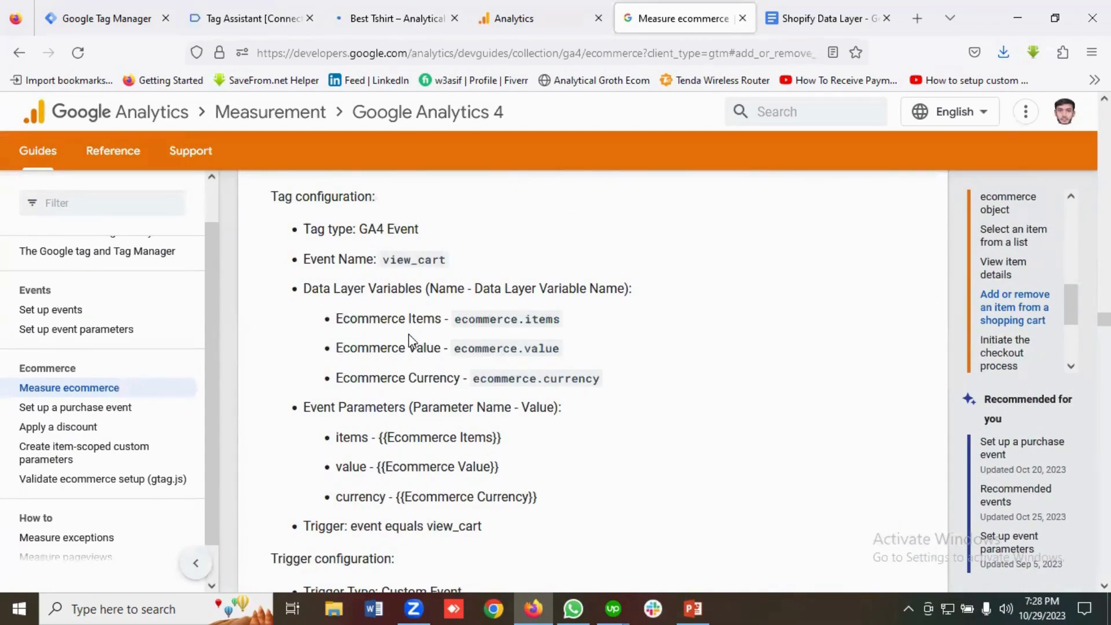
{"action": "left_click", "coordinate": [108, 18]}
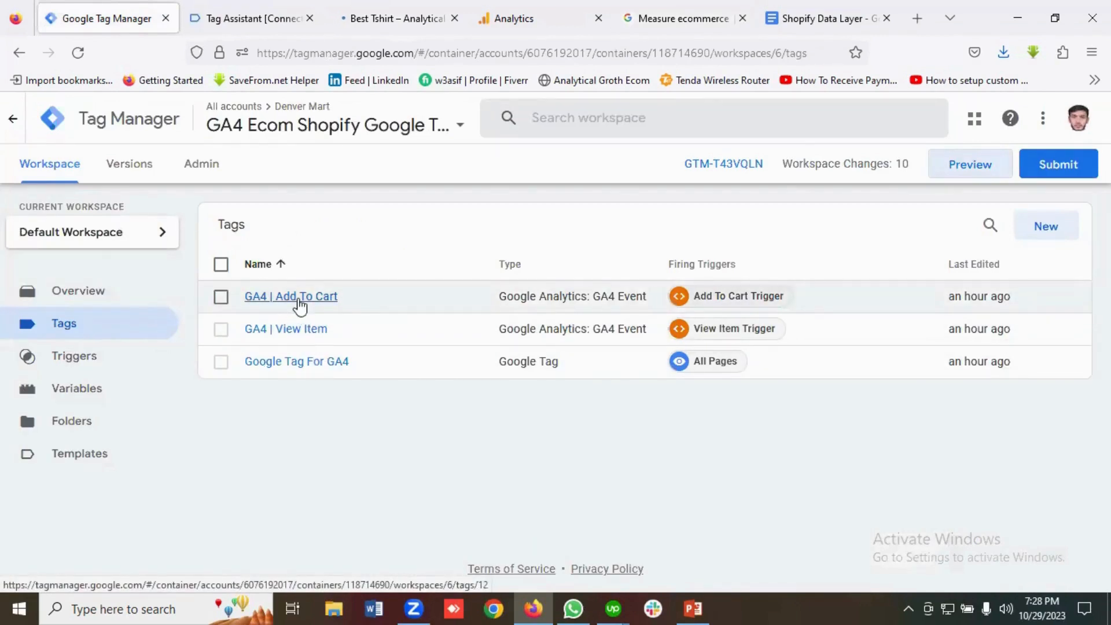
Copy the GA4 | Add To Cart tag and rename the copy 'GA4 | View Cart'.
{"action": "left_click", "coordinate": [298, 297]}
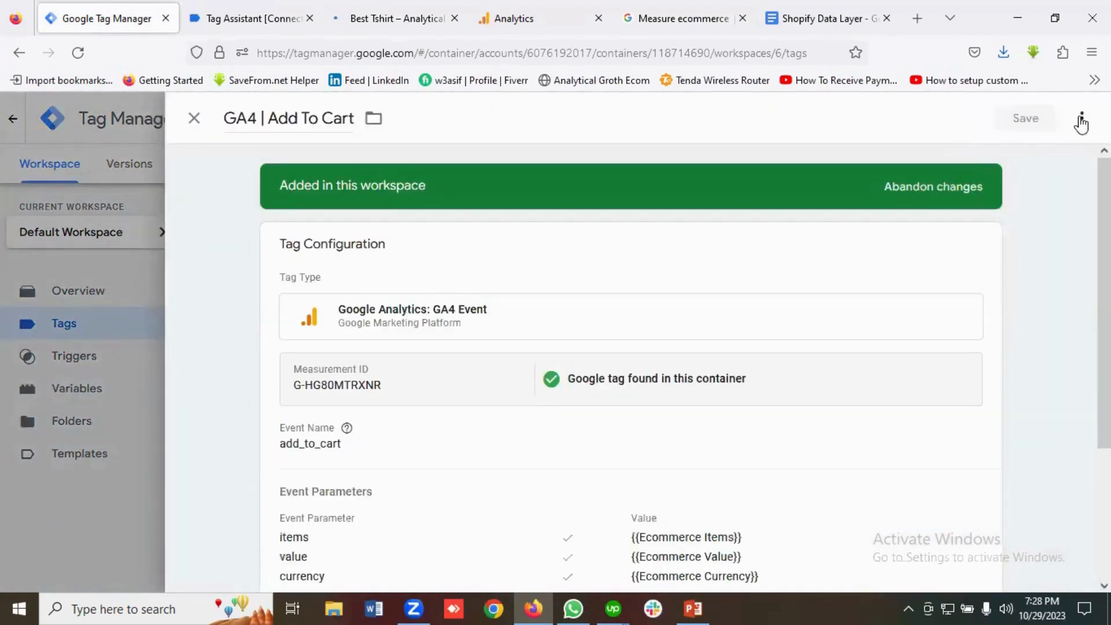
{"action": "left_click", "coordinate": [1081, 122]}
{"action": "left_click", "coordinate": [1023, 158]}
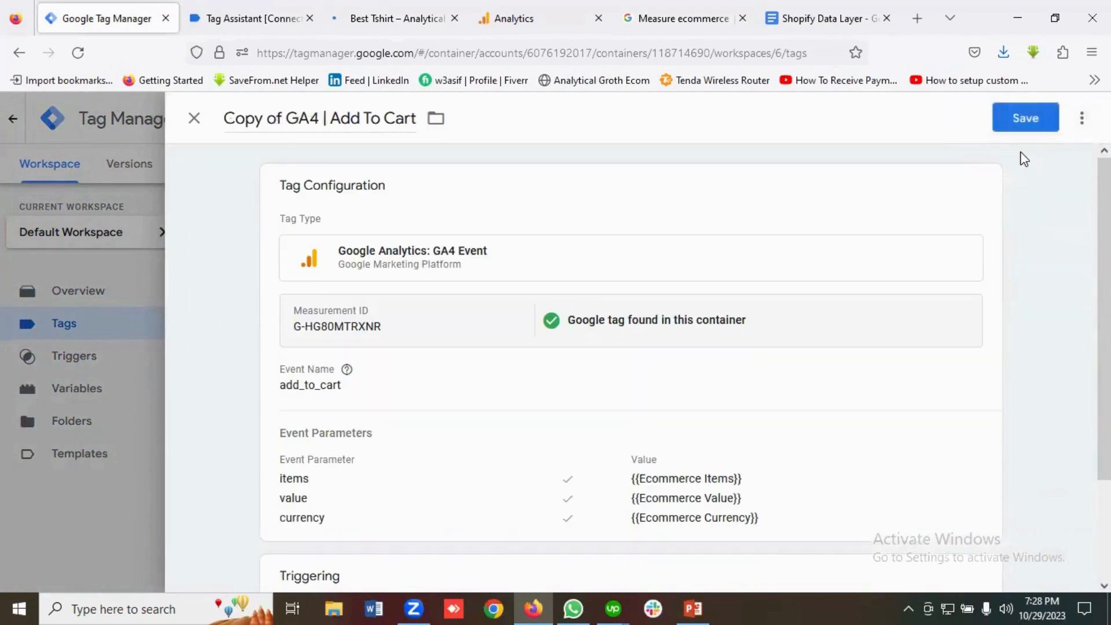
{"action": "left_click", "coordinate": [287, 118]}
{"action": "key", "text": "BackSpace"}
{"action": "key", "text": "BackSpace"}
{"action": "key", "text": "BackSpace"}
{"action": "key", "text": "BackSpace"}
{"action": "key", "text": "BackSpace"}
{"action": "key", "text": "BackSpace"}
{"action": "key", "text": "BackSpace"}
{"action": "key", "text": "BackSpace"}
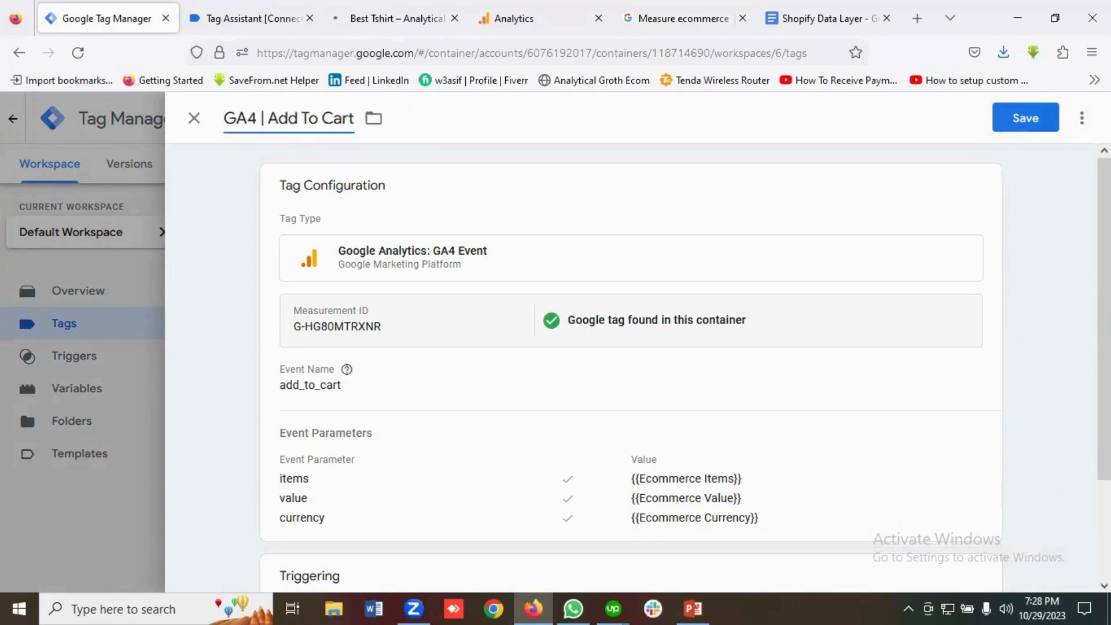
{"action": "left_click_drag", "start_coordinate": [293, 122], "coordinate": [320, 119]}
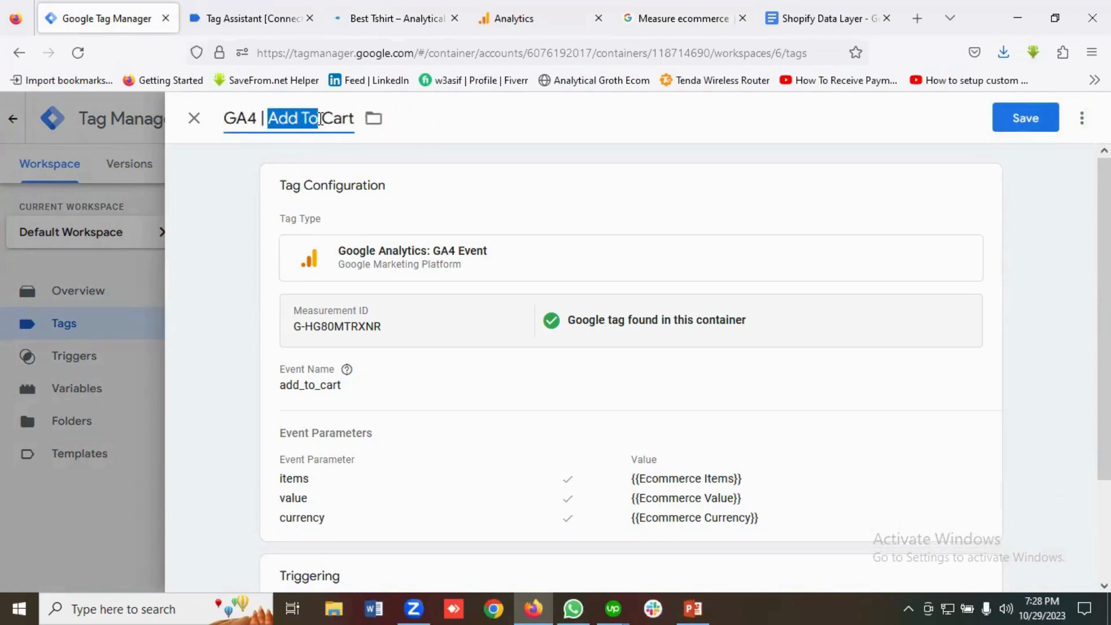
{"action": "key", "text": "BackSpace"}
{"action": "type", "text": "View"}
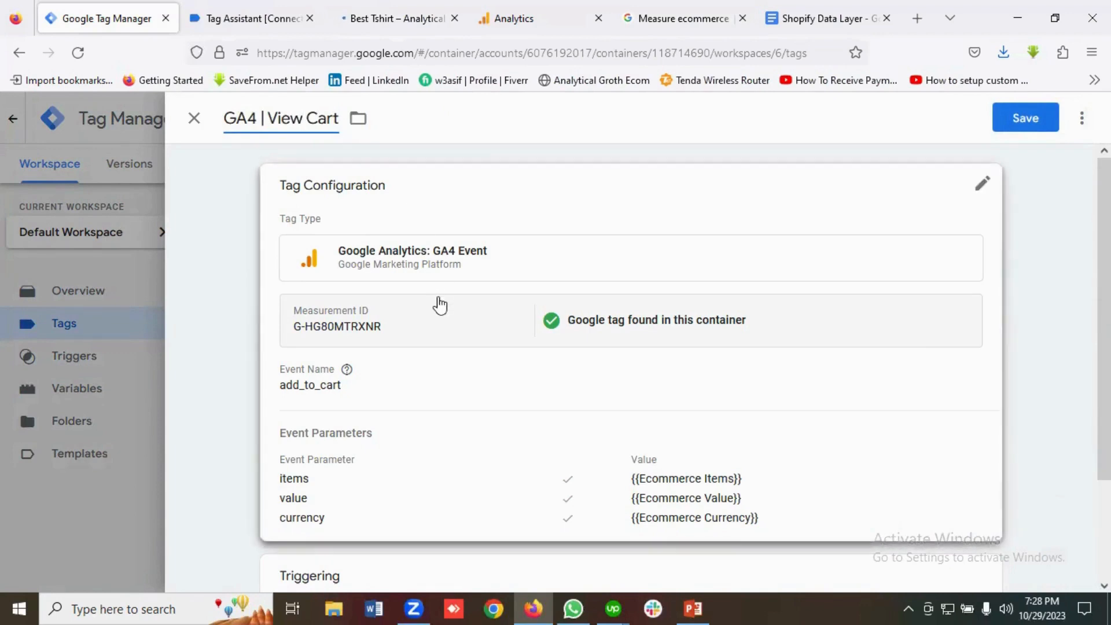
{"action": "scroll", "coordinate": [436, 303], "scroll_direction": "down", "scroll_amount": 2}
Copy the view_cart event name from the ecommerce guide for the tag configuration.
{"action": "left_click", "coordinate": [317, 318]}
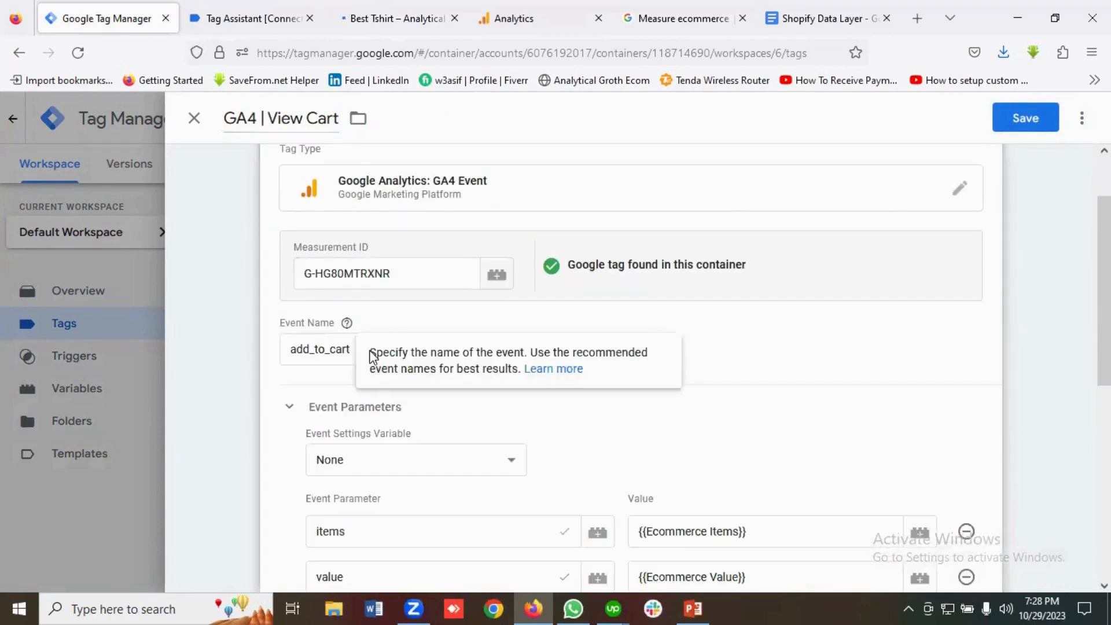
{"action": "left_click", "coordinate": [658, 21]}
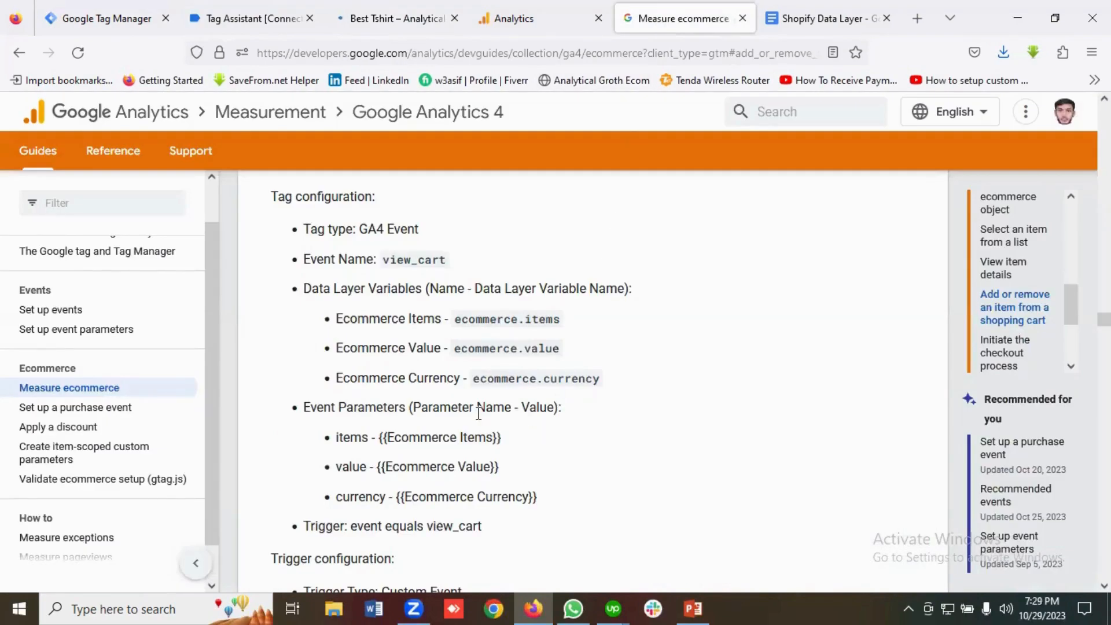
{"action": "scroll", "coordinate": [479, 414], "scroll_direction": "down", "scroll_amount": 2}
{"action": "left_click_drag", "start_coordinate": [482, 443], "coordinate": [429, 445]}
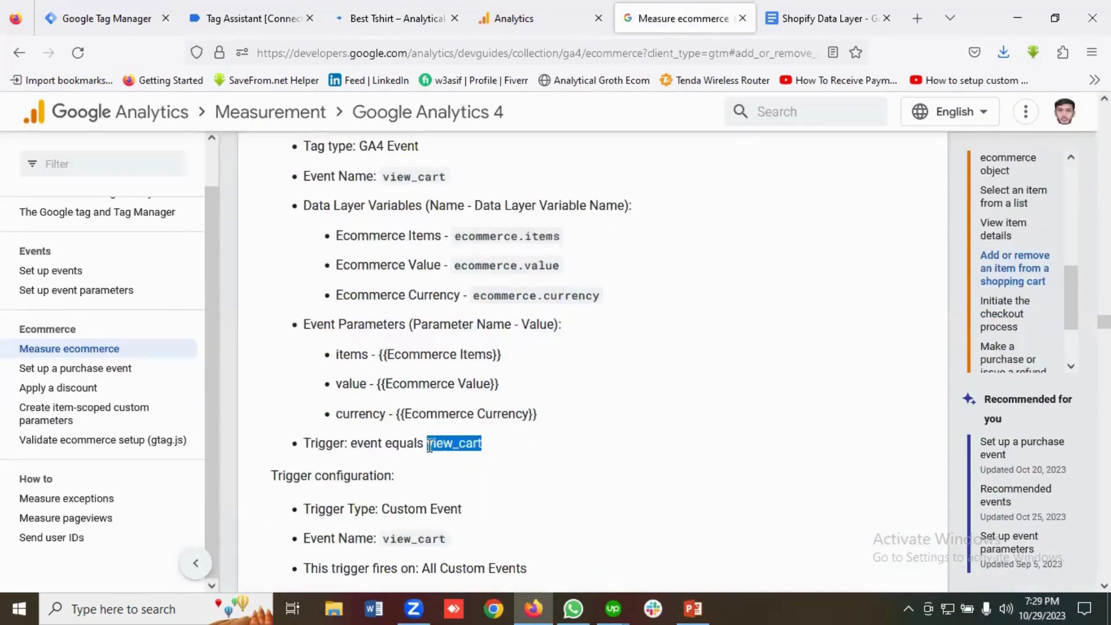
{"action": "right_click", "coordinate": [432, 451]}
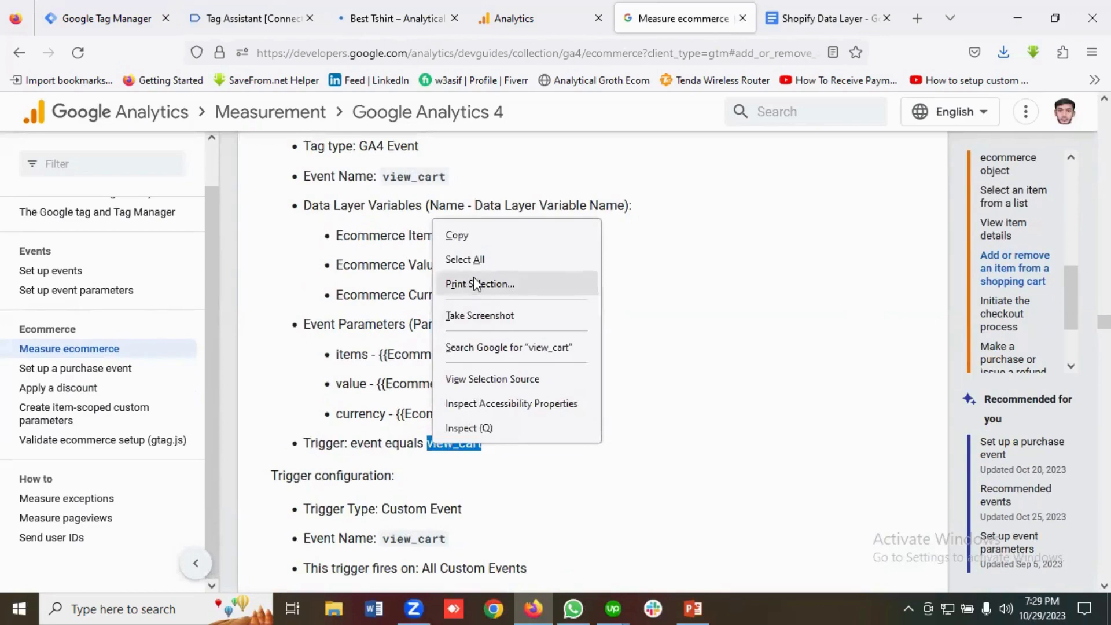
{"action": "left_click", "coordinate": [465, 232]}
{"action": "left_click", "coordinate": [120, 8]}
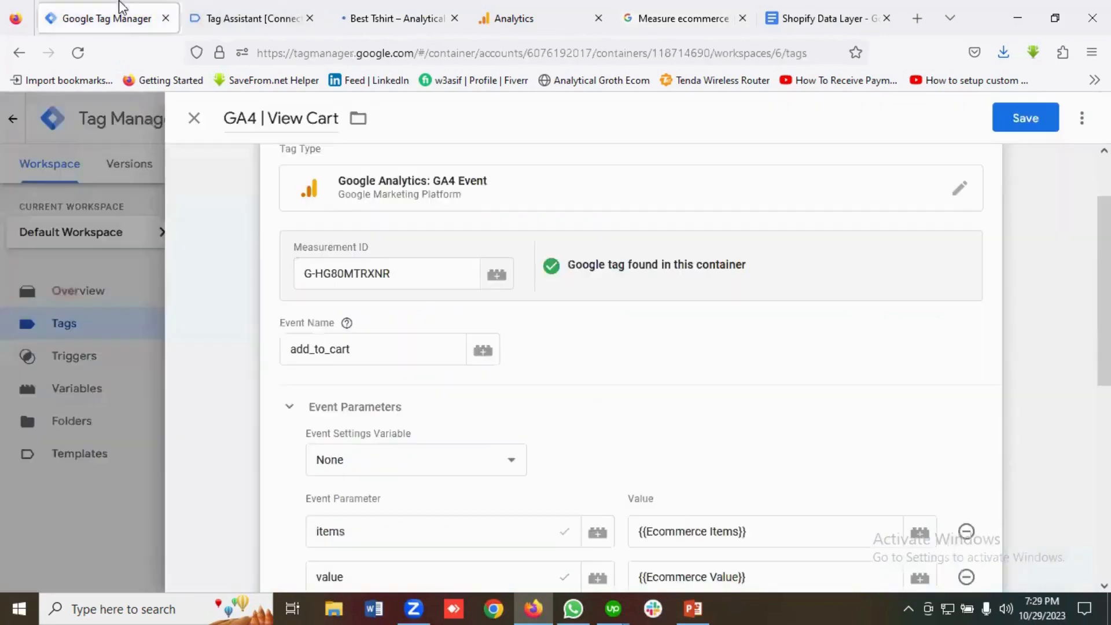
Replace the add_to_cart event name with view_cart.
{"action": "double_click", "coordinate": [355, 355]}
{"action": "key", "text": "ctrl+v"}
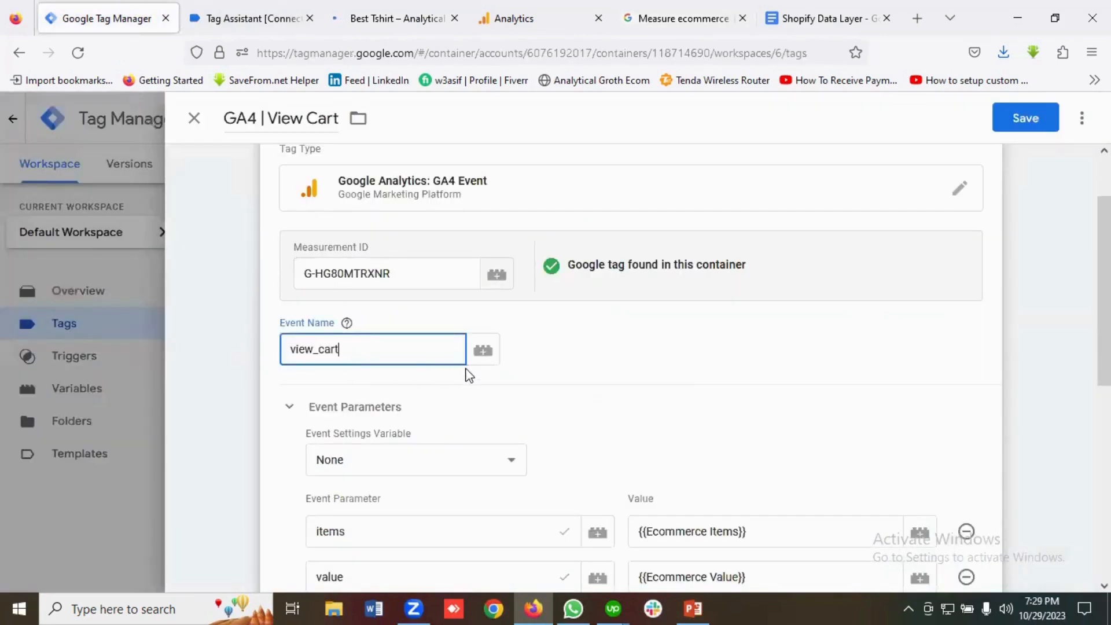
{"action": "scroll", "coordinate": [466, 373], "scroll_direction": "down", "scroll_amount": 4}
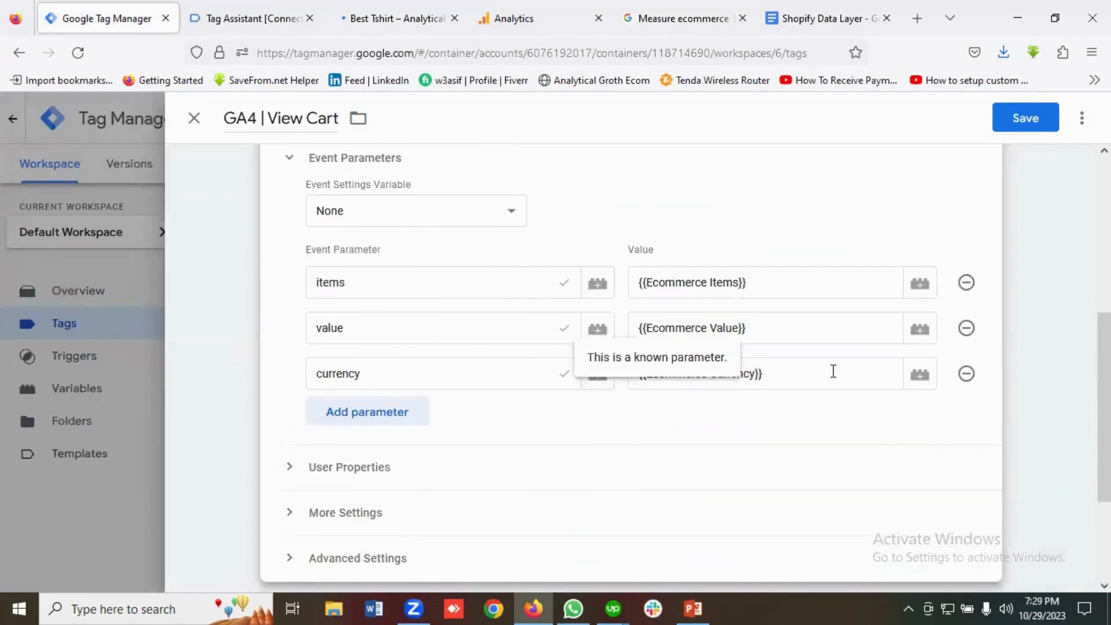
{"action": "scroll", "coordinate": [367, 402], "scroll_direction": "down", "scroll_amount": 3}
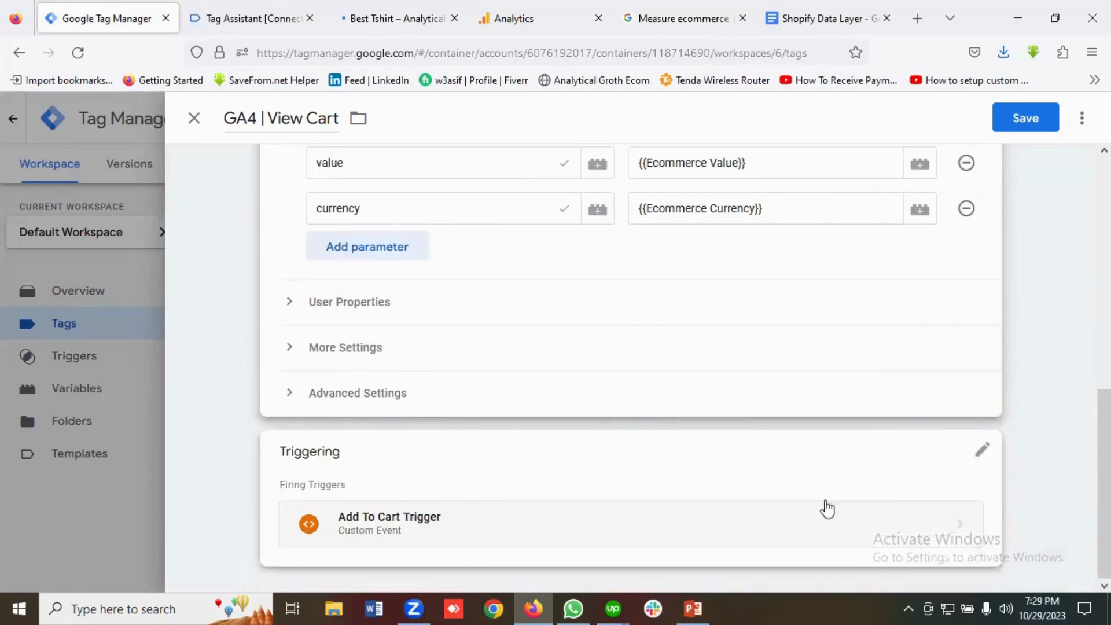
Remove Add To Cart Trigger from the tag and bring up the trigger list.
{"action": "left_click", "coordinate": [978, 463]}
{"action": "left_click", "coordinate": [958, 529]}
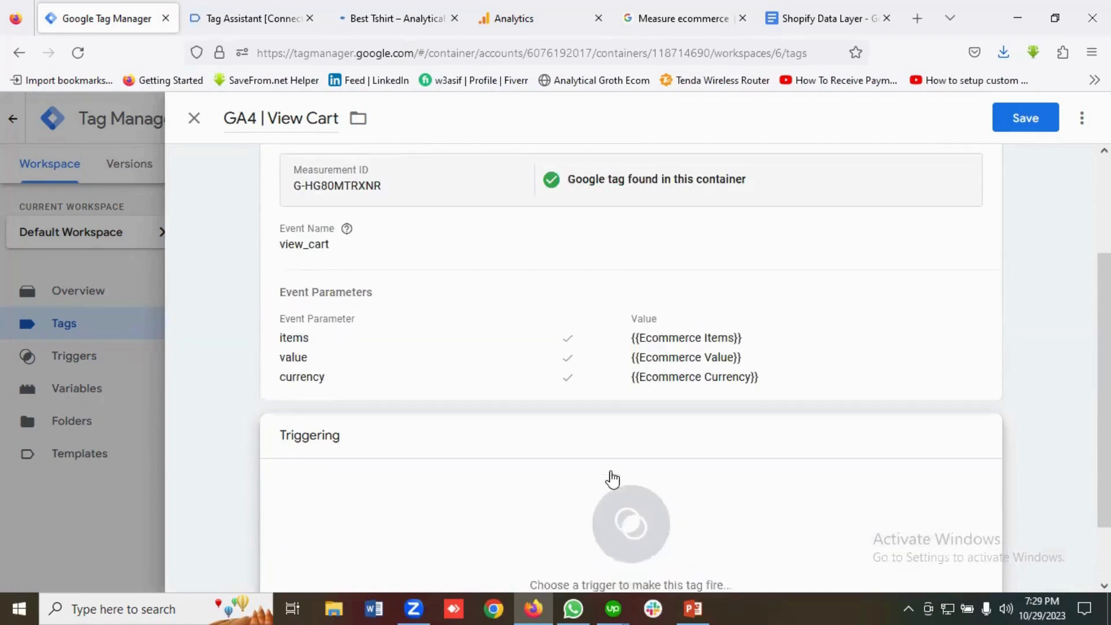
{"action": "left_click", "coordinate": [634, 467]}
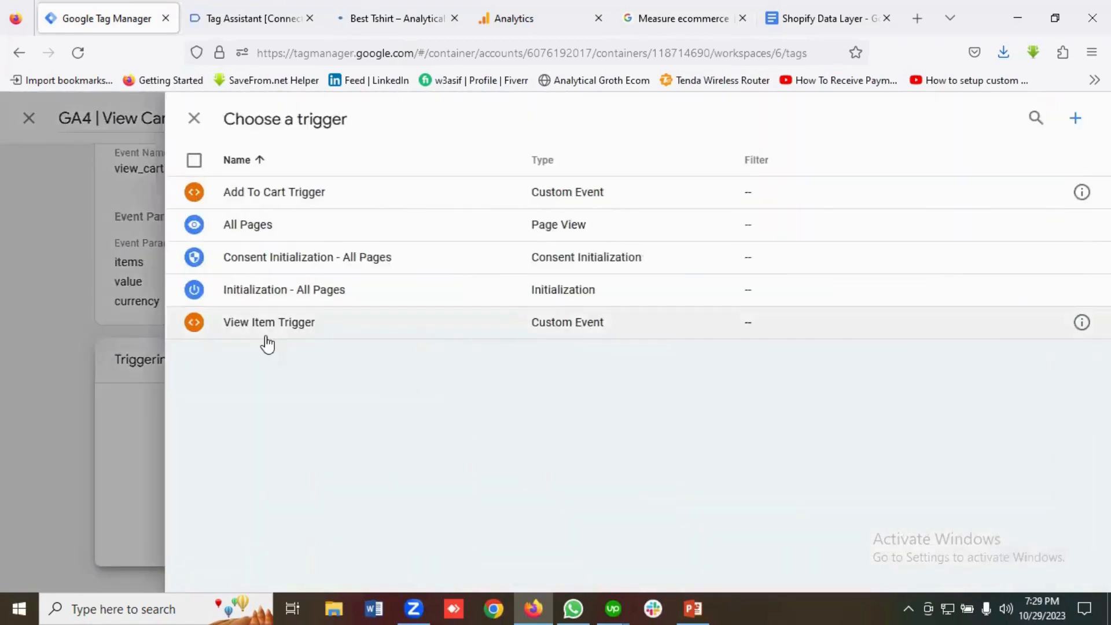
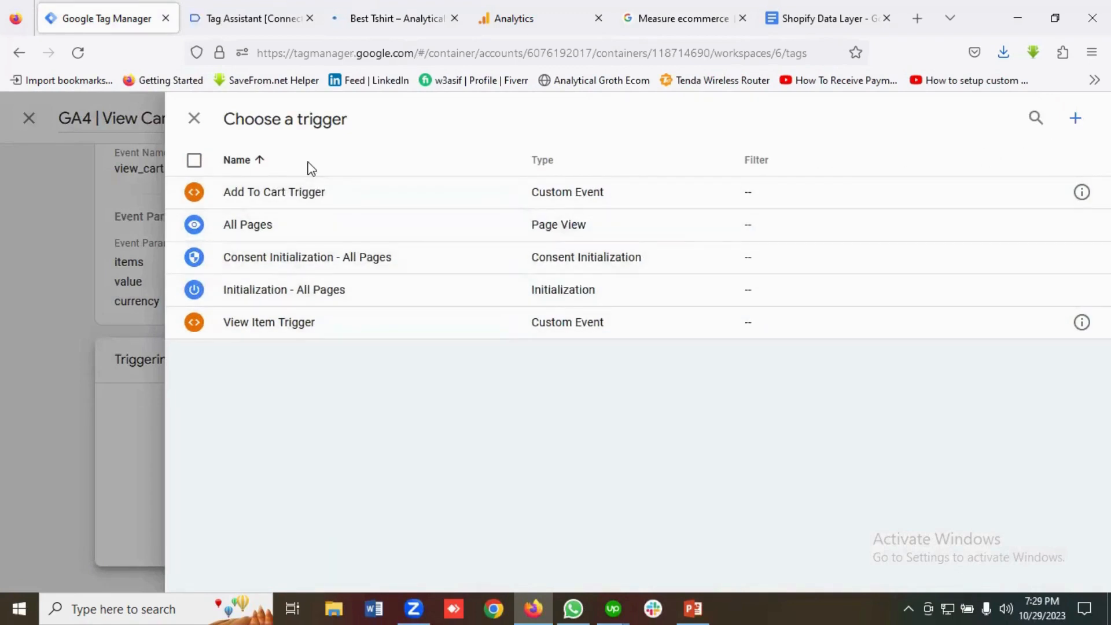
Create a View Cart Trigger as a Custom Event on view_cart and save the GA4 | View Cart tag with it.
{"action": "left_click", "coordinate": [1075, 119]}
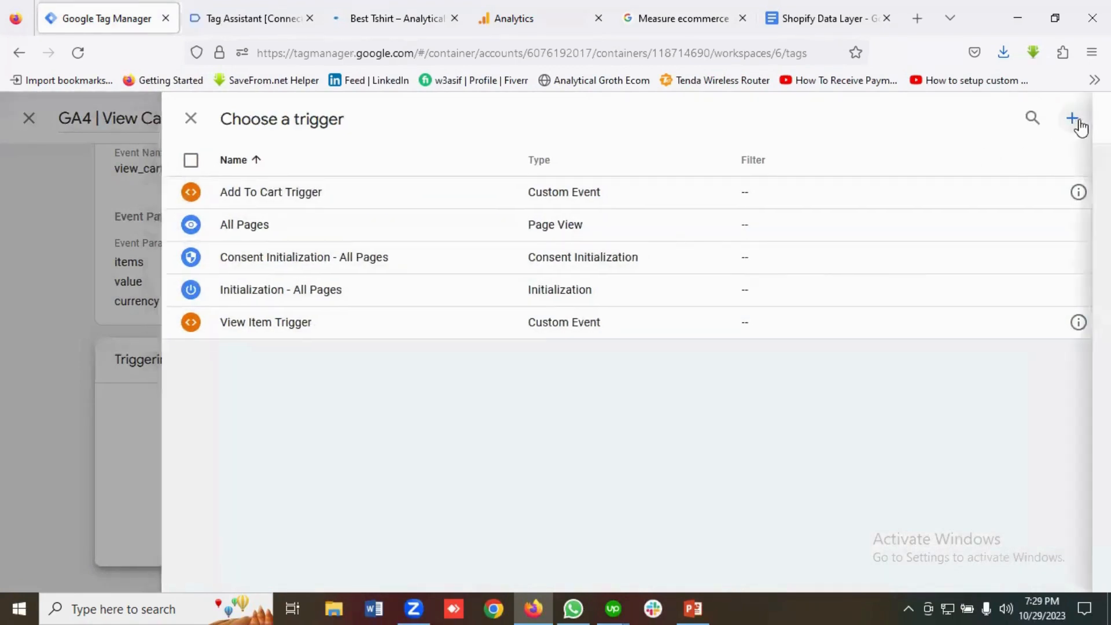
{"action": "left_click_drag", "start_coordinate": [281, 126], "coordinate": [226, 119]}
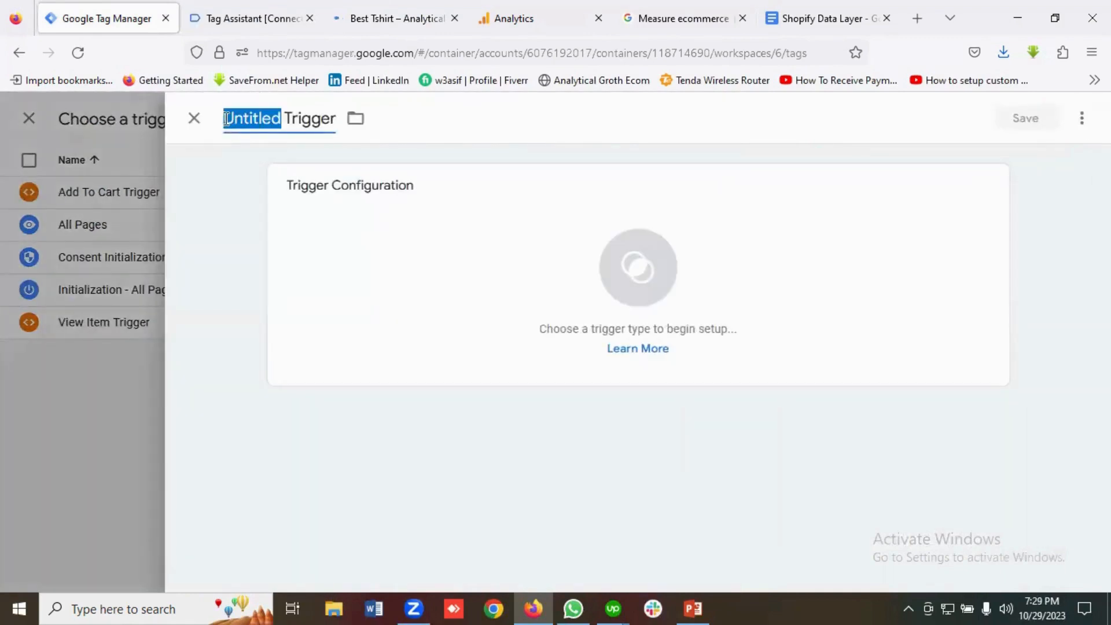
{"action": "type", "text": "View "}
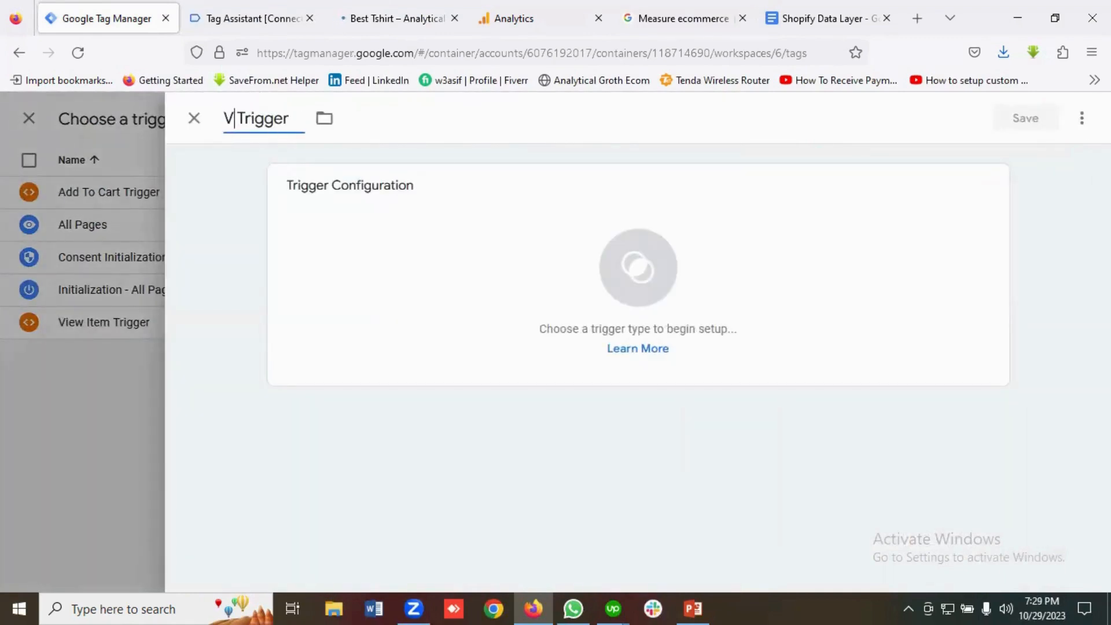
{"action": "type", "text": "Cart"}
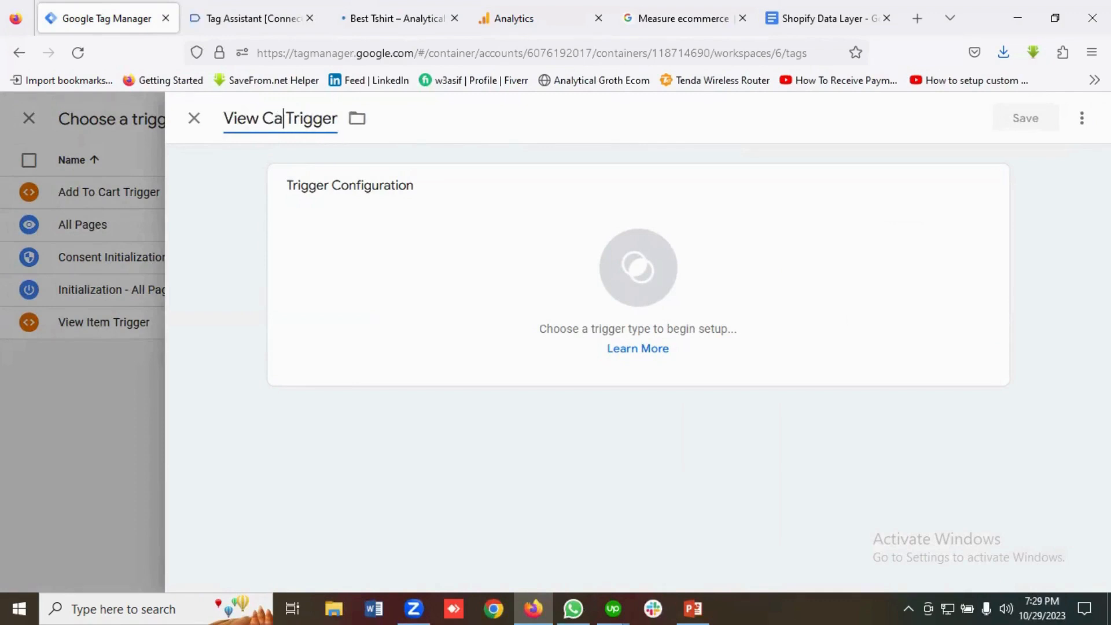
{"action": "left_click", "coordinate": [602, 270]}
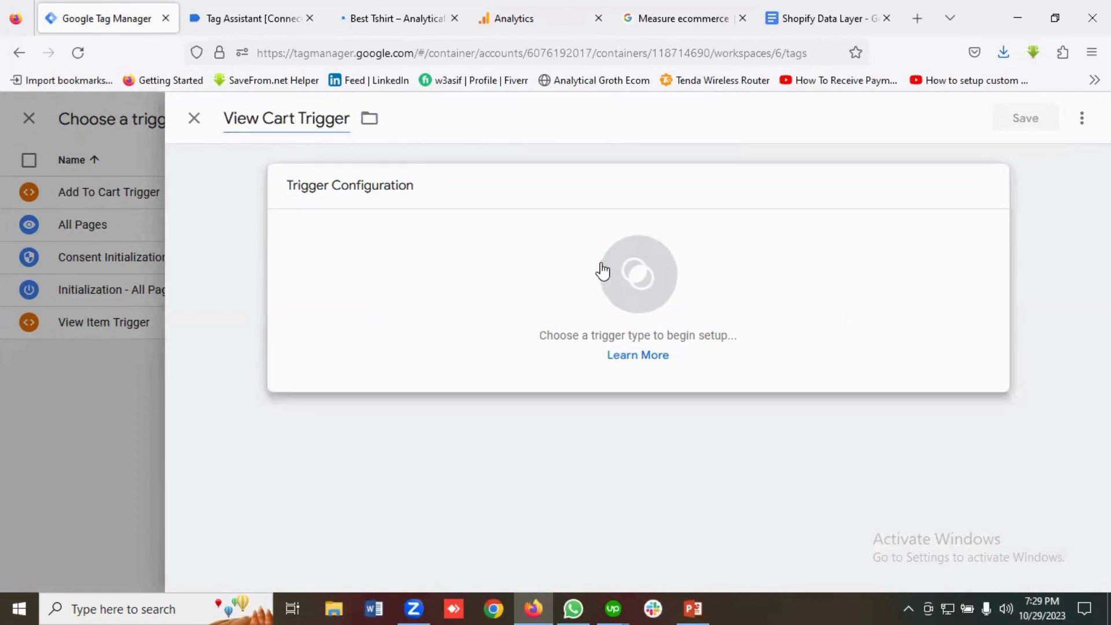
{"action": "scroll", "coordinate": [776, 295], "scroll_direction": "down", "scroll_amount": 8}
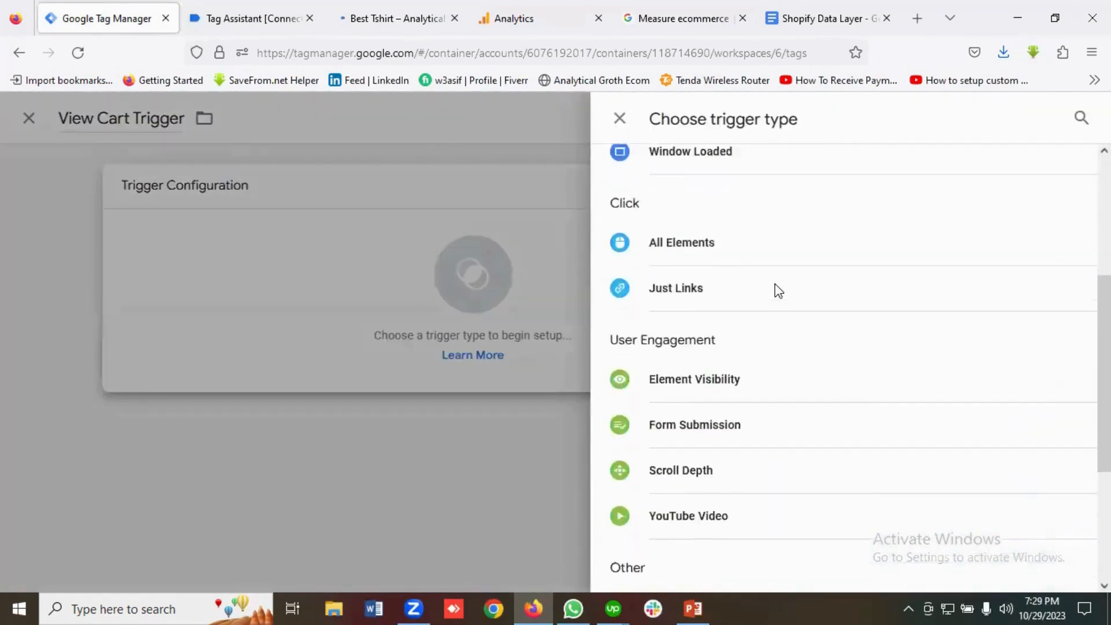
{"action": "left_click", "coordinate": [692, 396]}
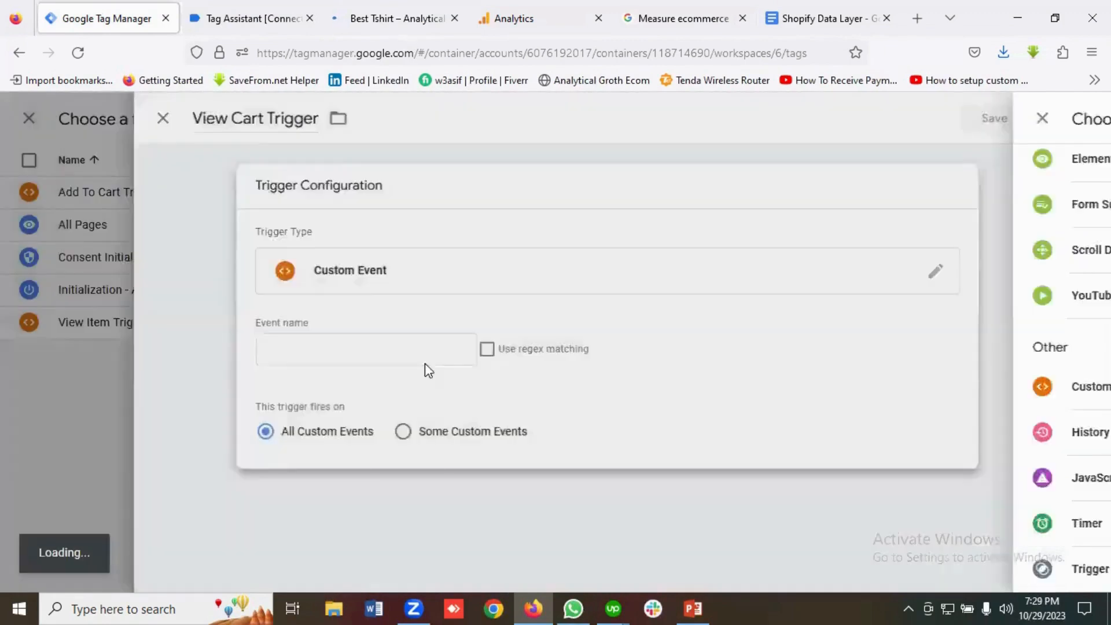
{"action": "left_click", "coordinate": [380, 351]}
{"action": "type", "text": "view_cart"}
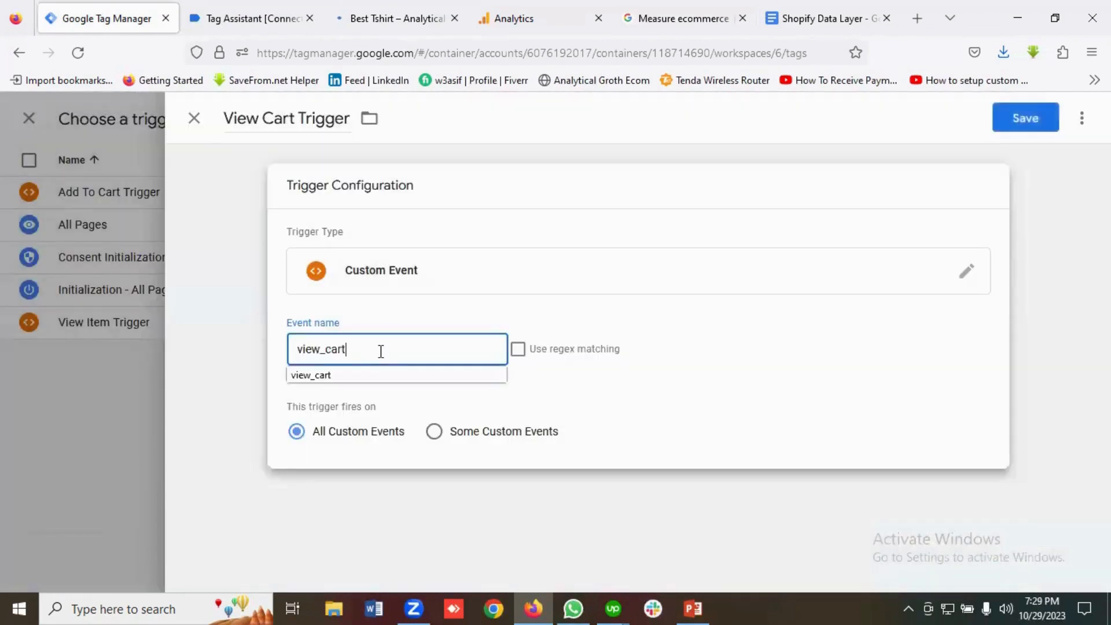
{"action": "key", "text": "Escape"}
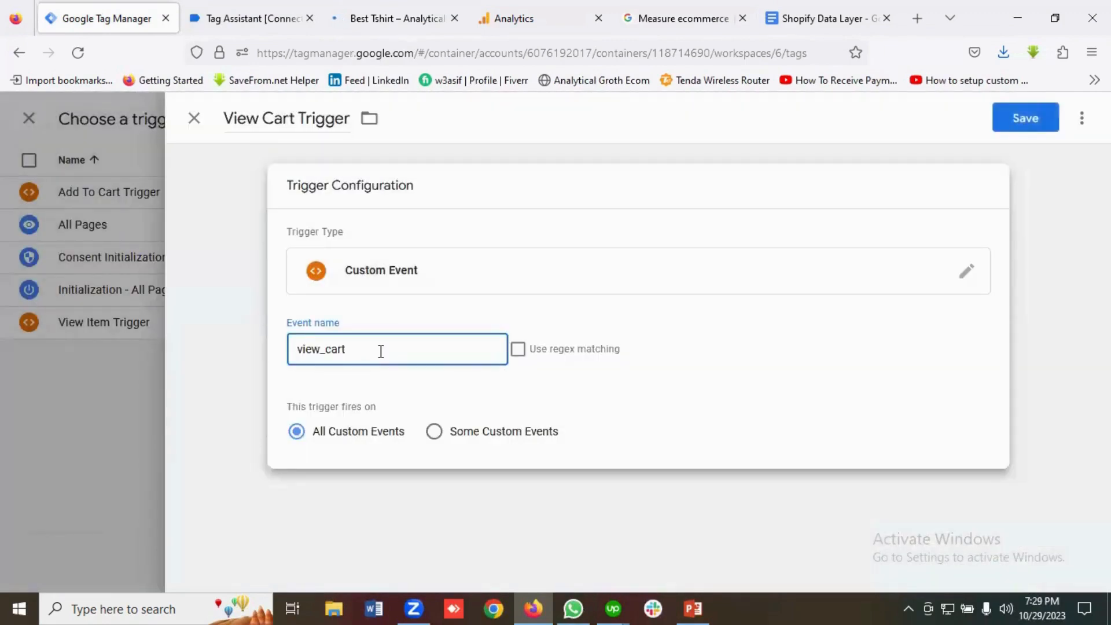
{"action": "left_click", "coordinate": [1016, 118]}
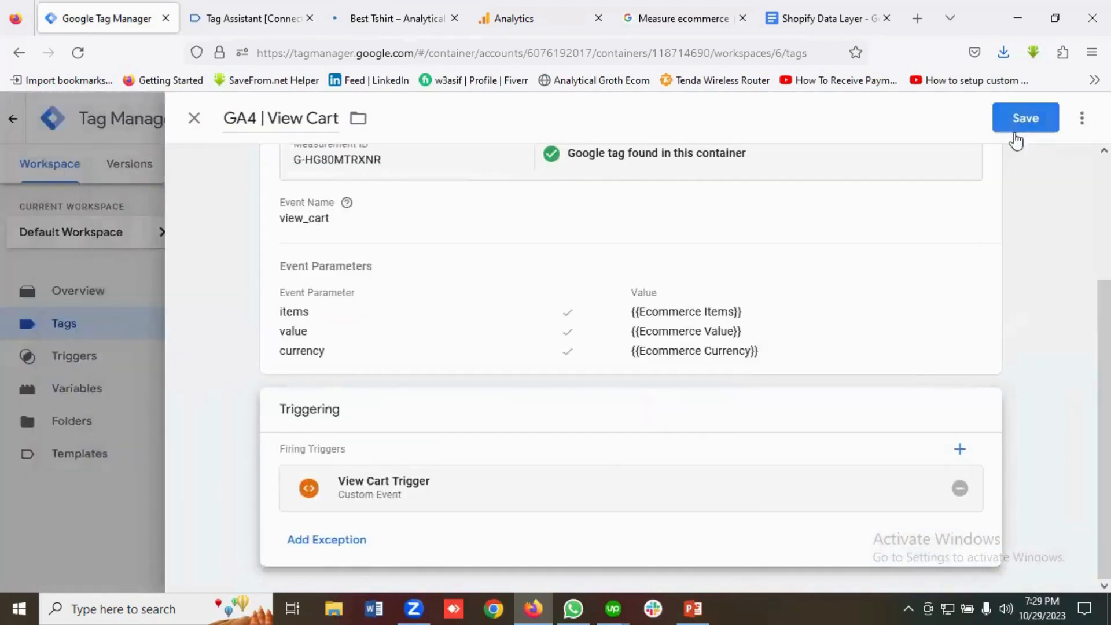
{"action": "left_click", "coordinate": [1021, 119]}
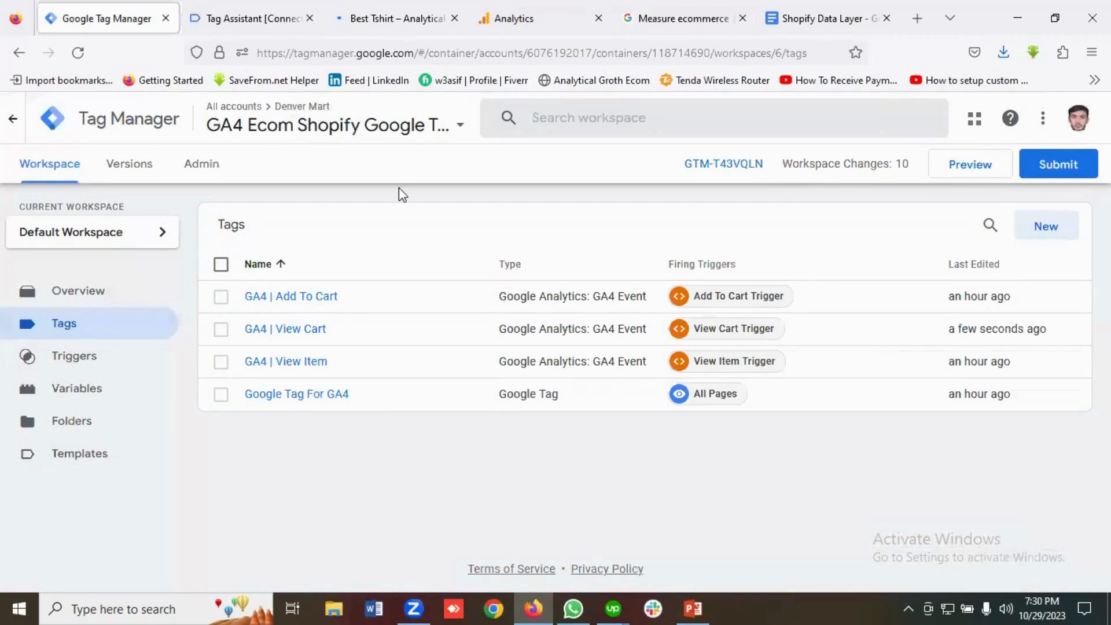
Go to the 'Initiate the checkout process' section of the ecommerce guide and review its begin_checkout configuration.
{"action": "left_click", "coordinate": [640, 16]}
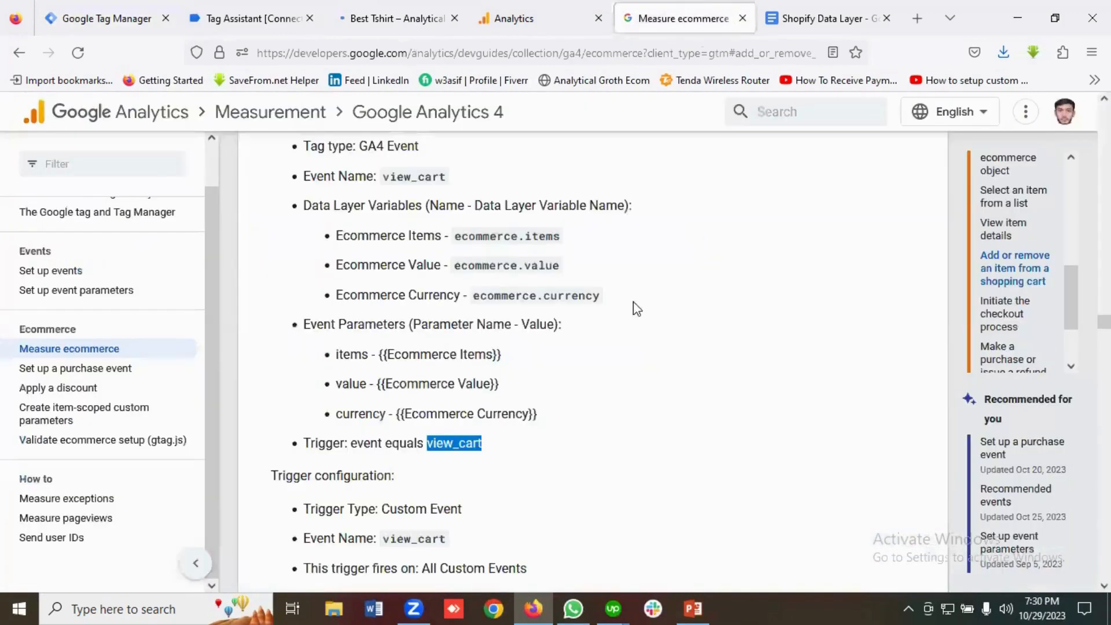
{"action": "scroll", "coordinate": [1046, 280], "scroll_direction": "down", "scroll_amount": 2}
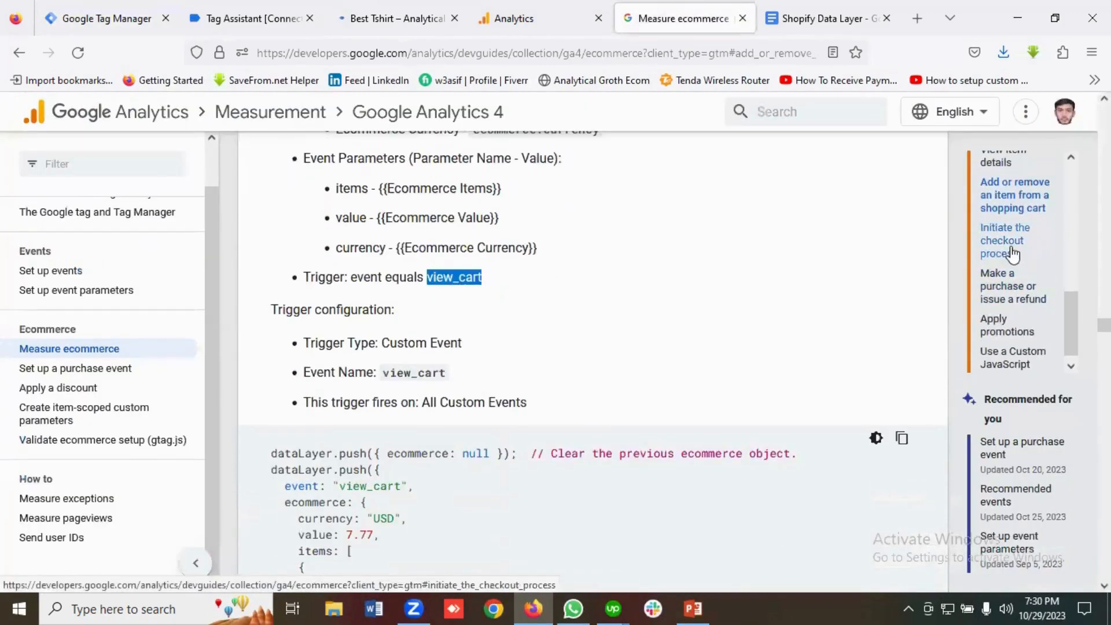
{"action": "left_click", "coordinate": [1013, 252]}
{"action": "scroll", "coordinate": [600, 375], "scroll_direction": "down", "scroll_amount": 3}
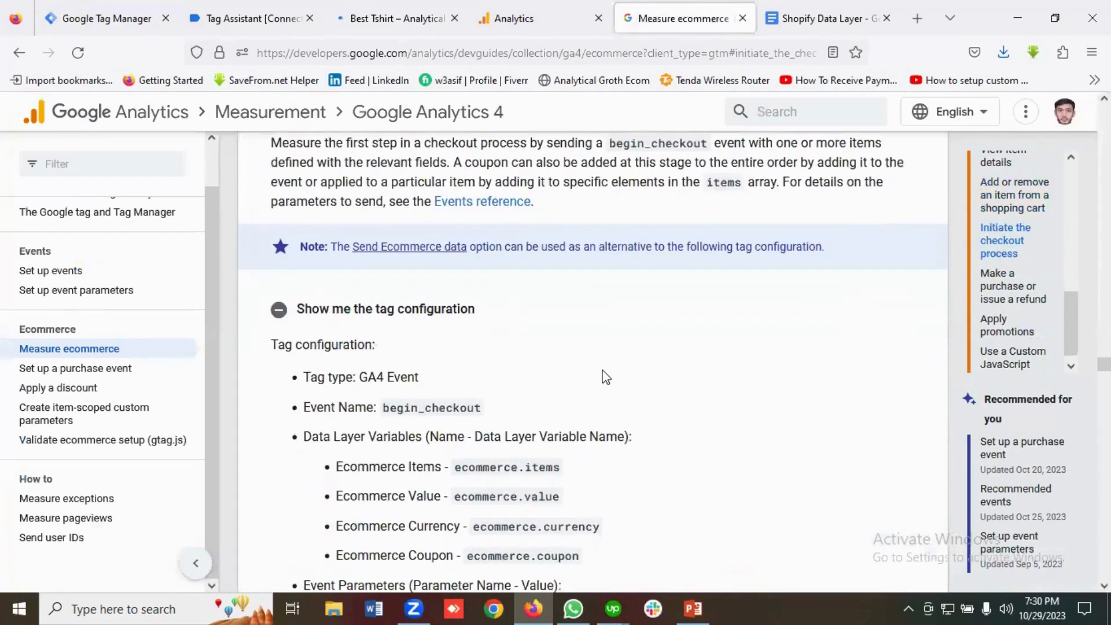
{"action": "scroll", "coordinate": [364, 341], "scroll_direction": "down", "scroll_amount": 3}
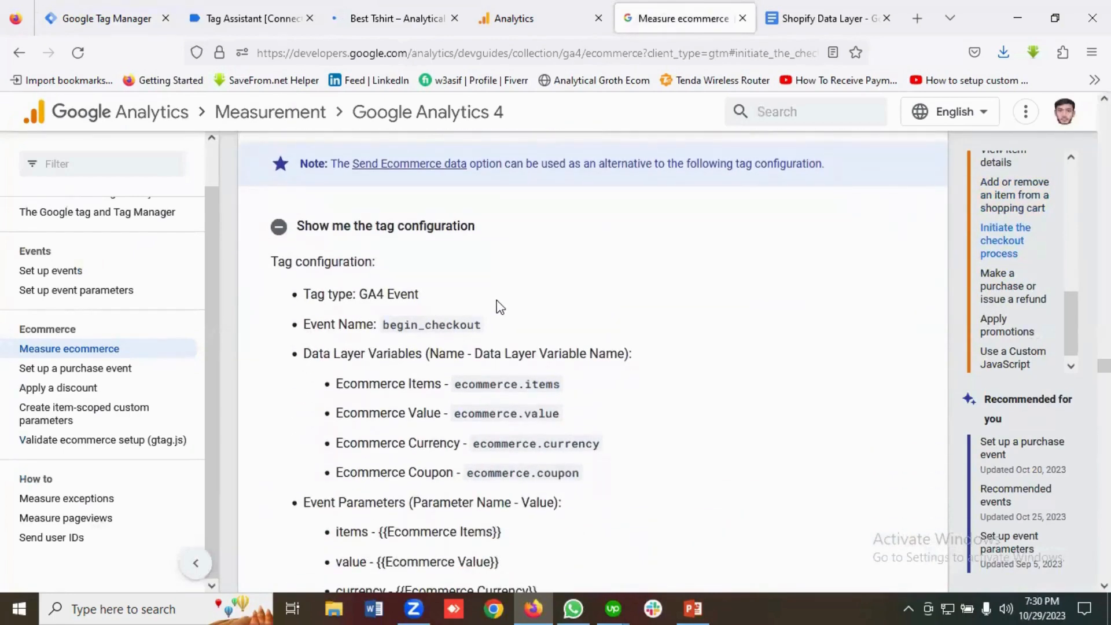
{"action": "scroll", "coordinate": [495, 312], "scroll_direction": "down", "scroll_amount": 3}
{"action": "scroll", "coordinate": [399, 272], "scroll_direction": "down", "scroll_amount": 2}
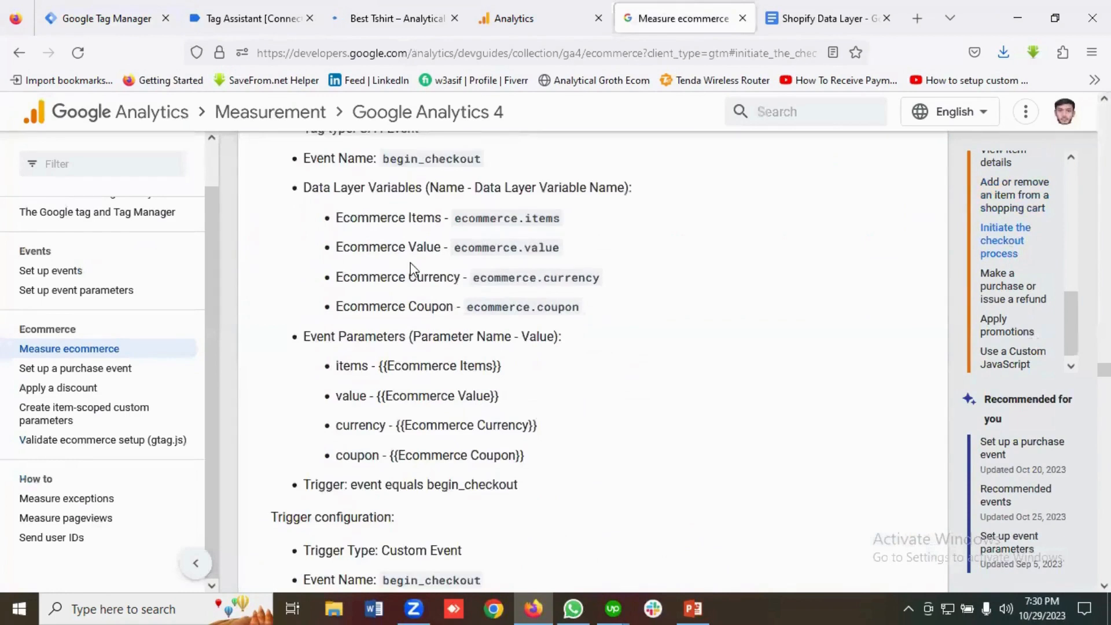
{"action": "scroll", "coordinate": [373, 310], "scroll_direction": "up", "scroll_amount": 2}
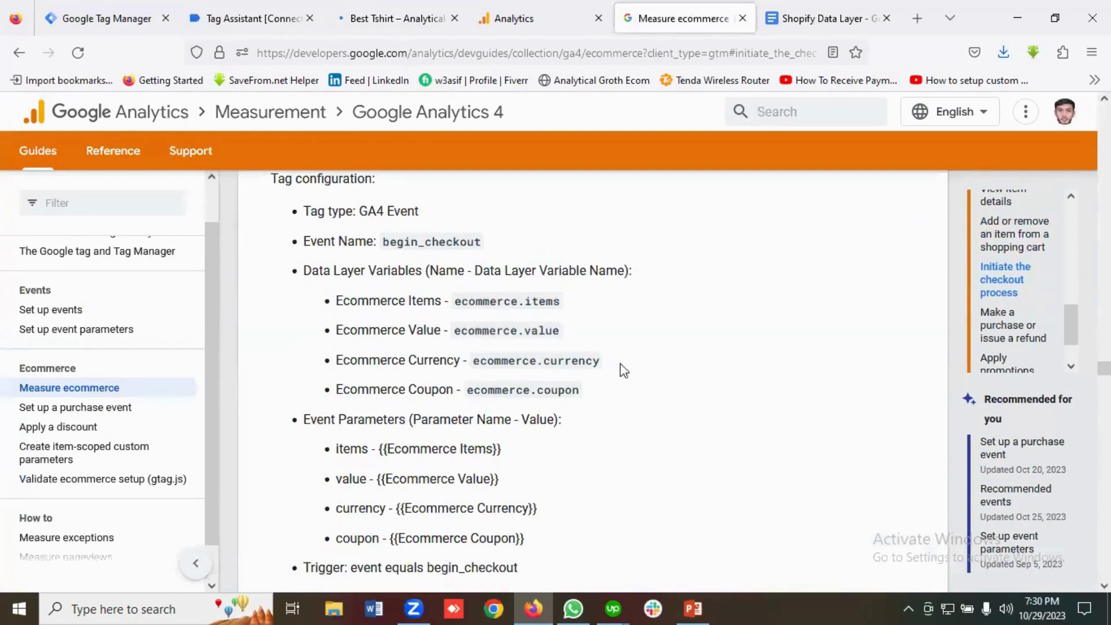
{"action": "left_click_drag", "start_coordinate": [580, 391], "coordinate": [344, 394]}
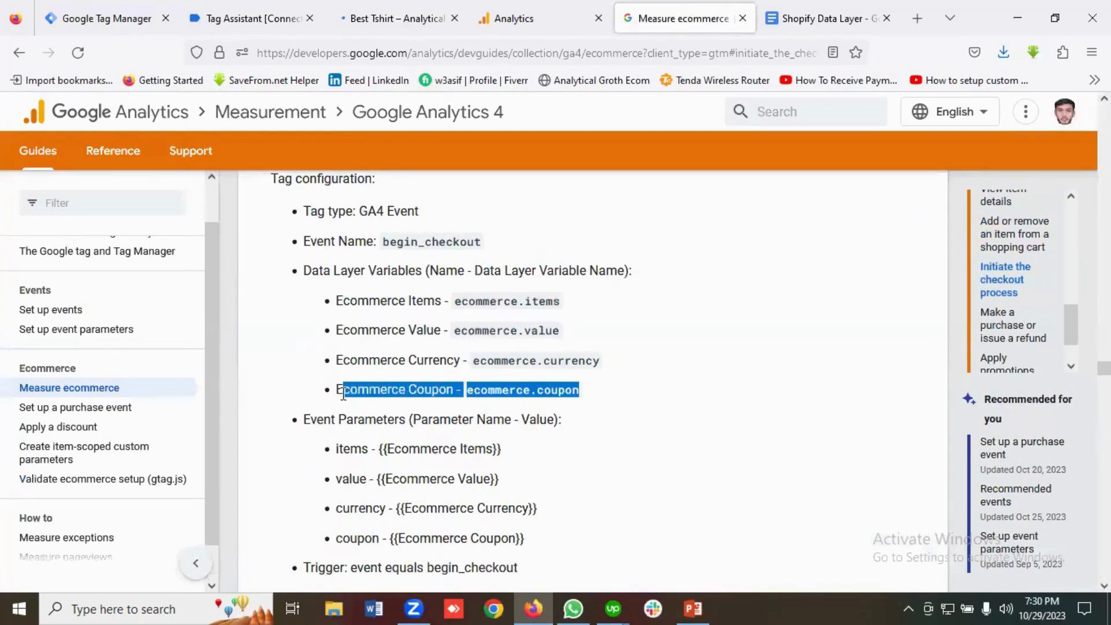
{"action": "left_click", "coordinate": [367, 395]}
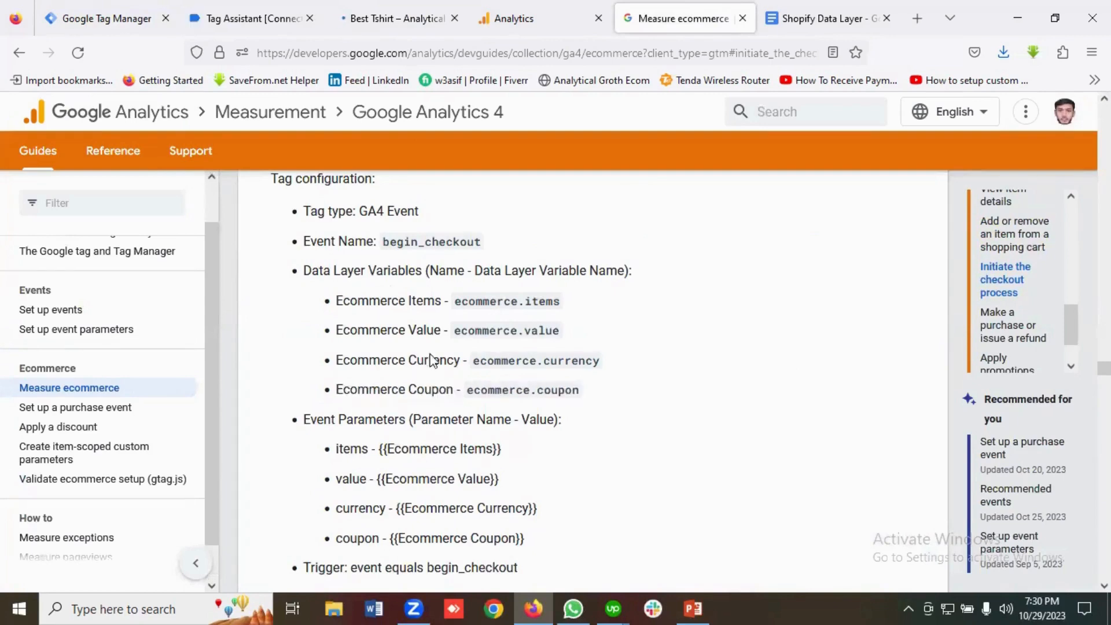
Compare Tag Assistant variables with the items, value and currency parameters, then return to GTM's Triggers list.
{"action": "left_click", "coordinate": [281, 18]}
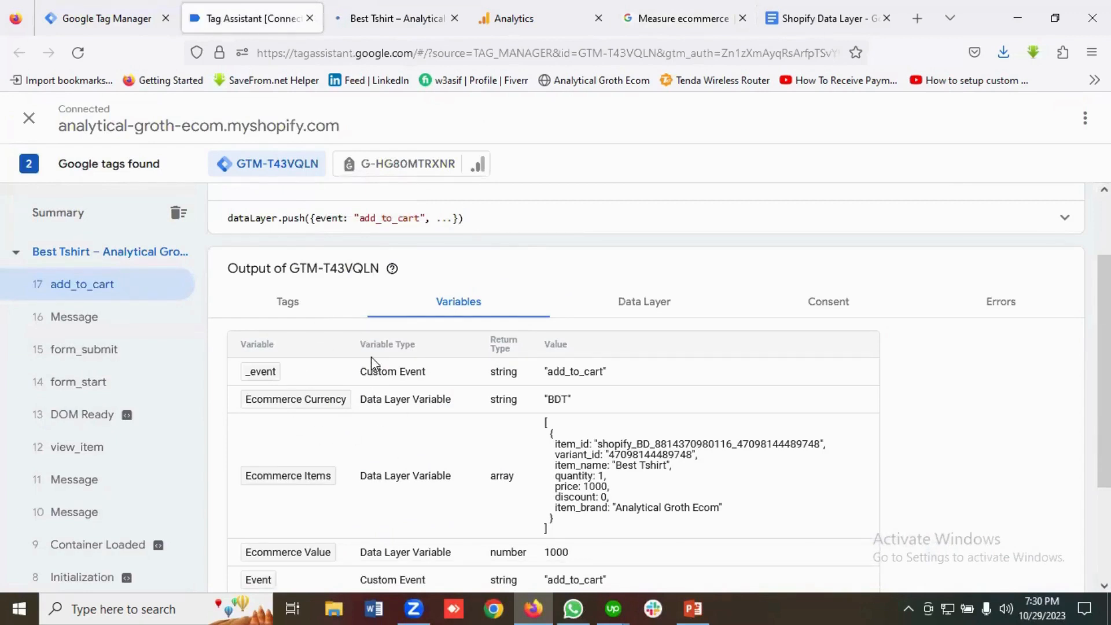
{"action": "left_click", "coordinate": [642, 20]}
{"action": "left_click_drag", "start_coordinate": [619, 364], "coordinate": [328, 305]}
{"action": "left_click", "coordinate": [501, 345]}
{"action": "scroll", "coordinate": [521, 393], "scroll_direction": "down", "scroll_amount": 1}
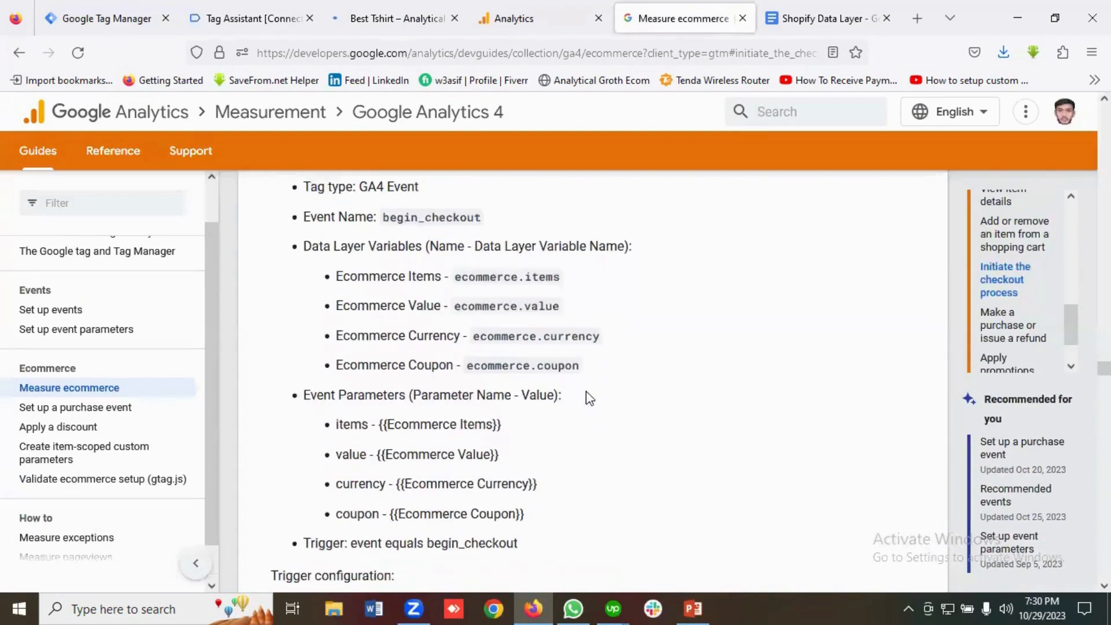
{"action": "left_click_drag", "start_coordinate": [452, 412], "coordinate": [328, 379]}
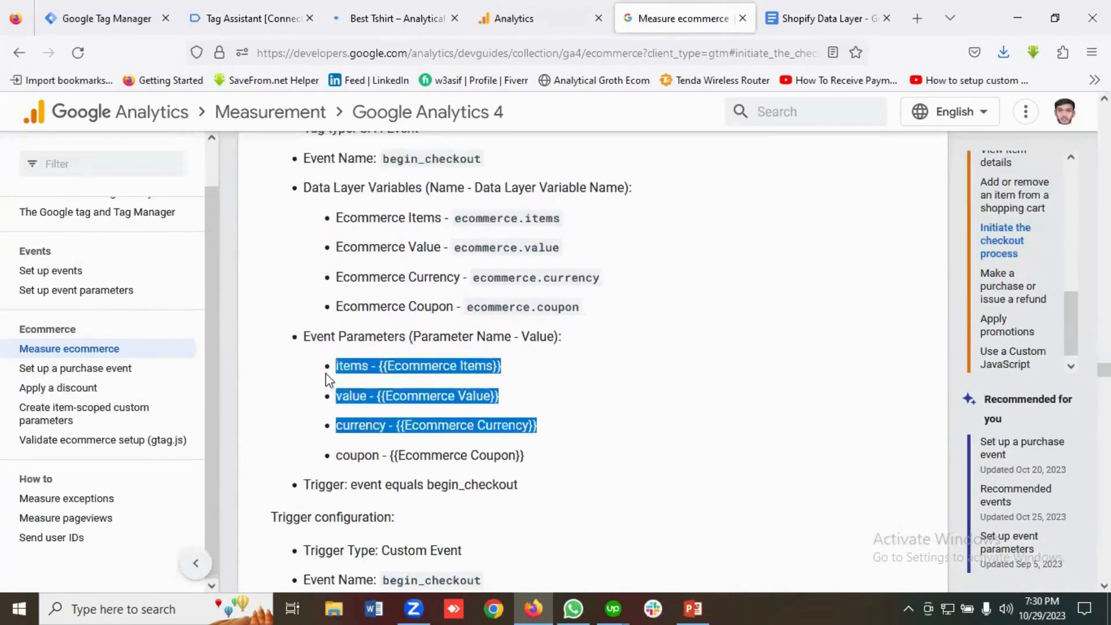
{"action": "left_click", "coordinate": [376, 371]}
{"action": "scroll", "coordinate": [521, 372], "scroll_direction": "up", "scroll_amount": 1}
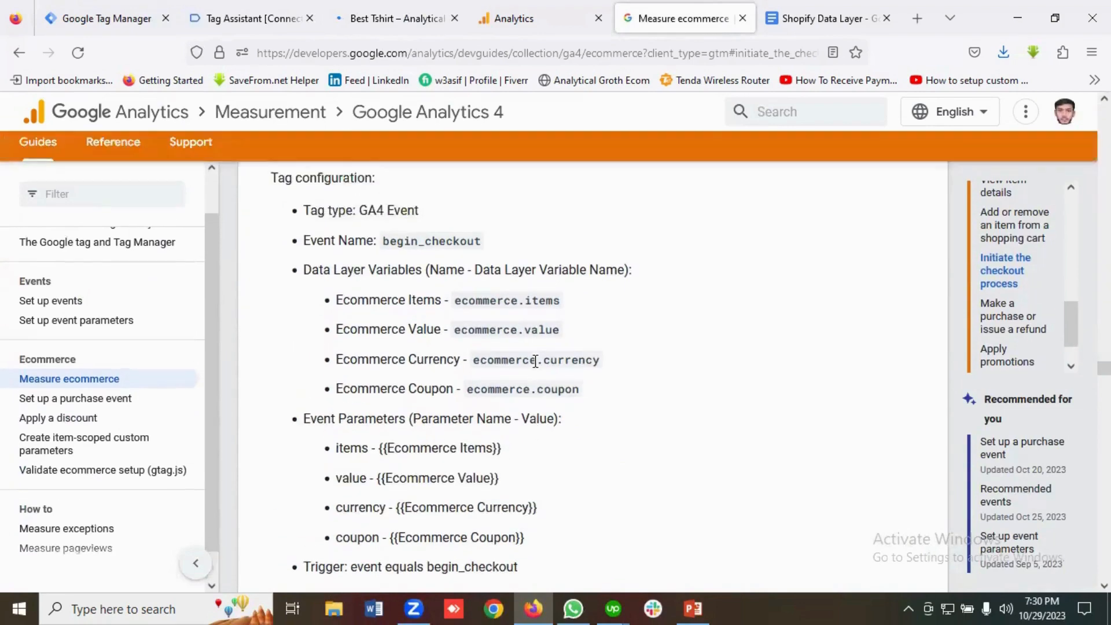
{"action": "left_click", "coordinate": [142, 10]}
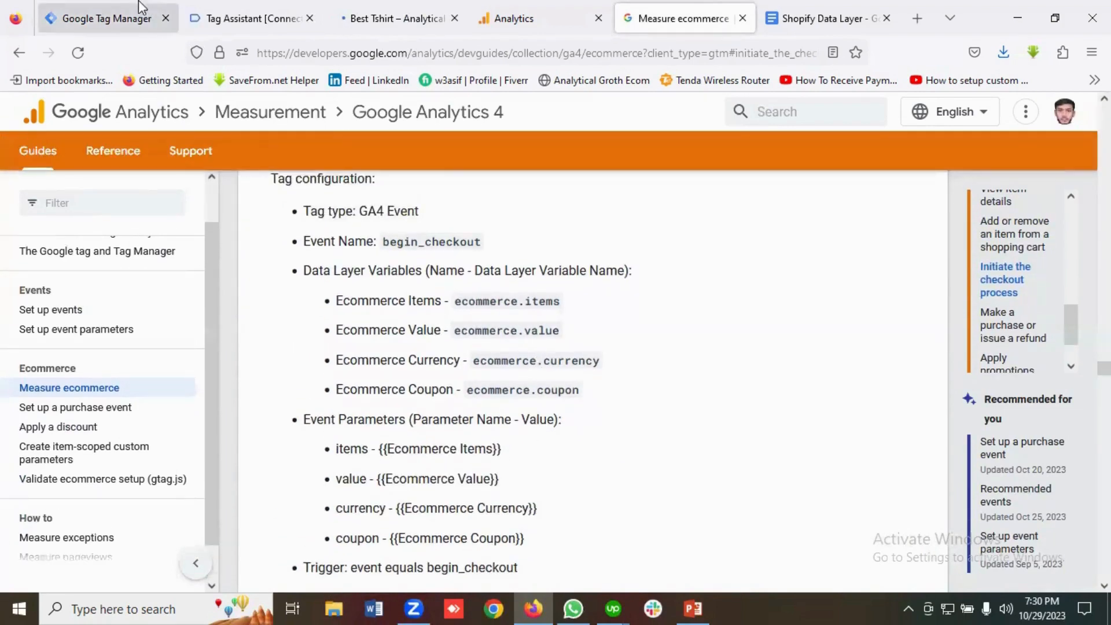
{"action": "left_click", "coordinate": [71, 364]}
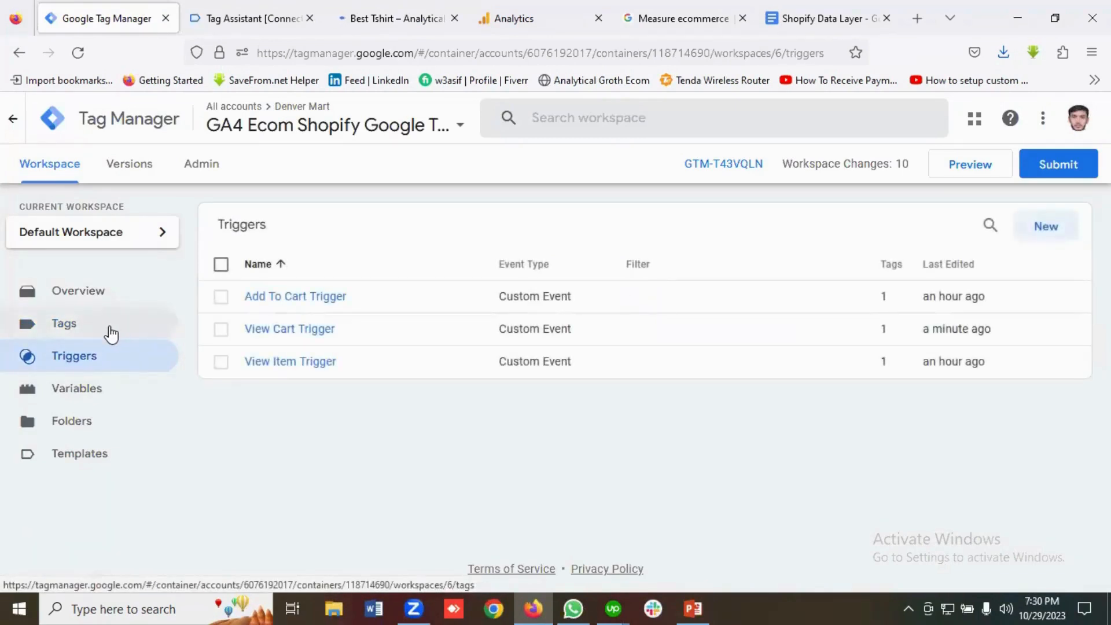
Start a new trigger named Checkout Trigger with the Custom Event type.
{"action": "left_click", "coordinate": [1046, 228]}
{"action": "double_click", "coordinate": [226, 119]}
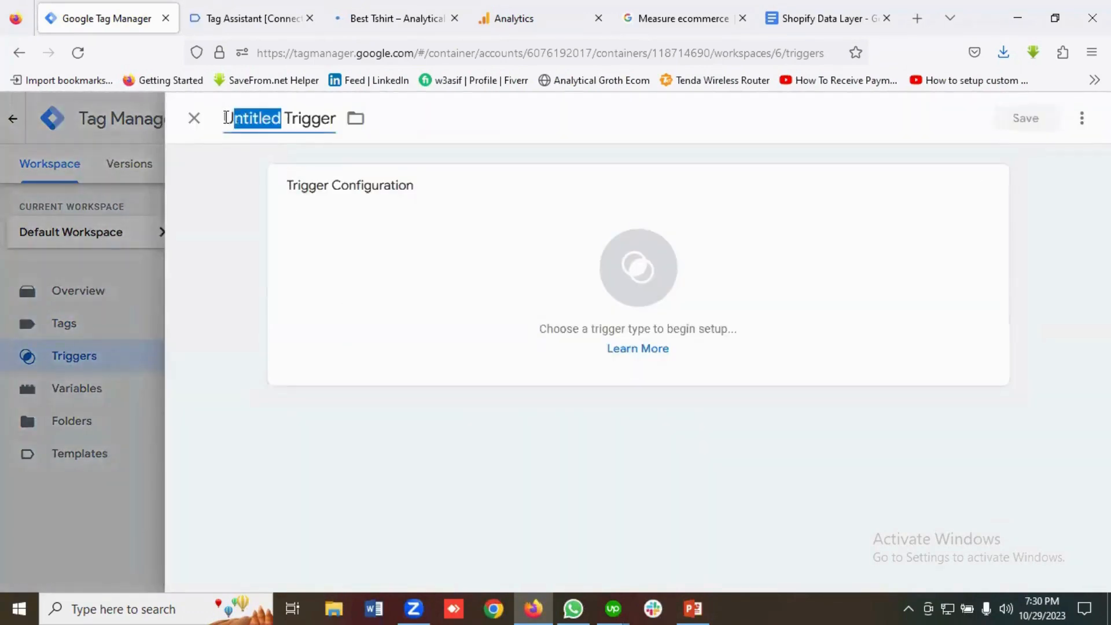
{"action": "key", "text": "BackSpace"}
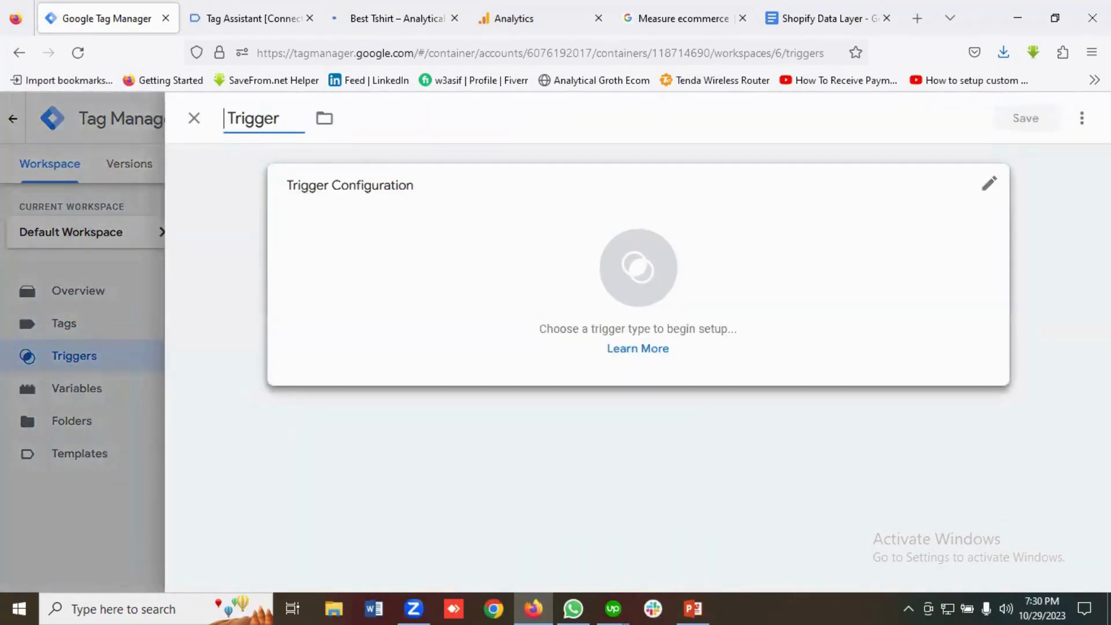
{"action": "type", "text": "Checkout"}
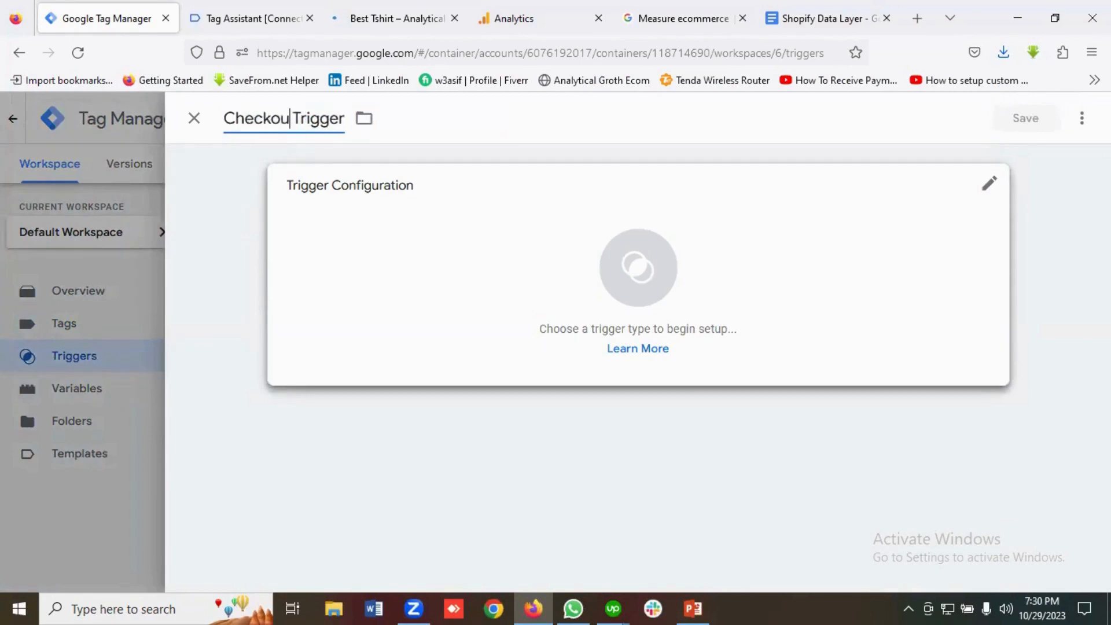
{"action": "left_click", "coordinate": [665, 283]}
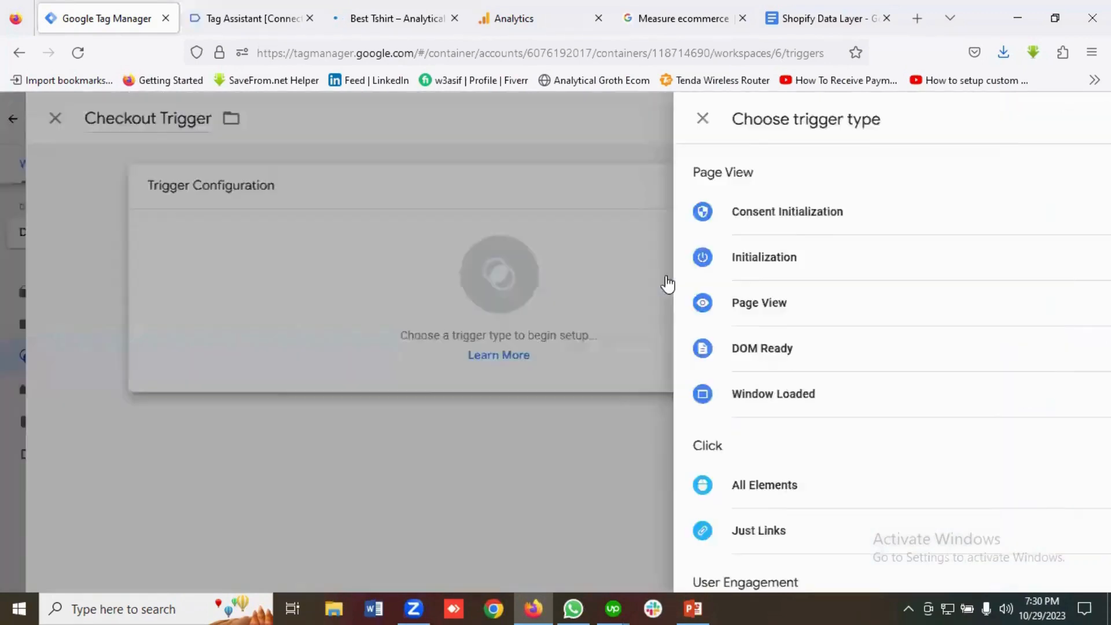
{"action": "scroll", "coordinate": [804, 287], "scroll_direction": "down", "scroll_amount": 7}
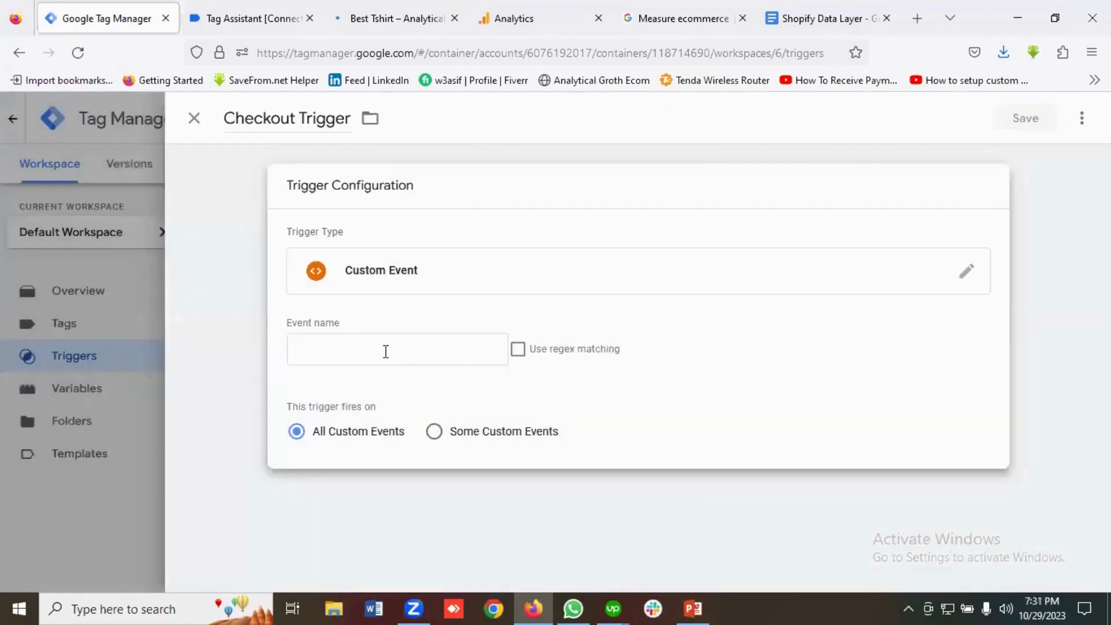
{"action": "left_click", "coordinate": [385, 349]}
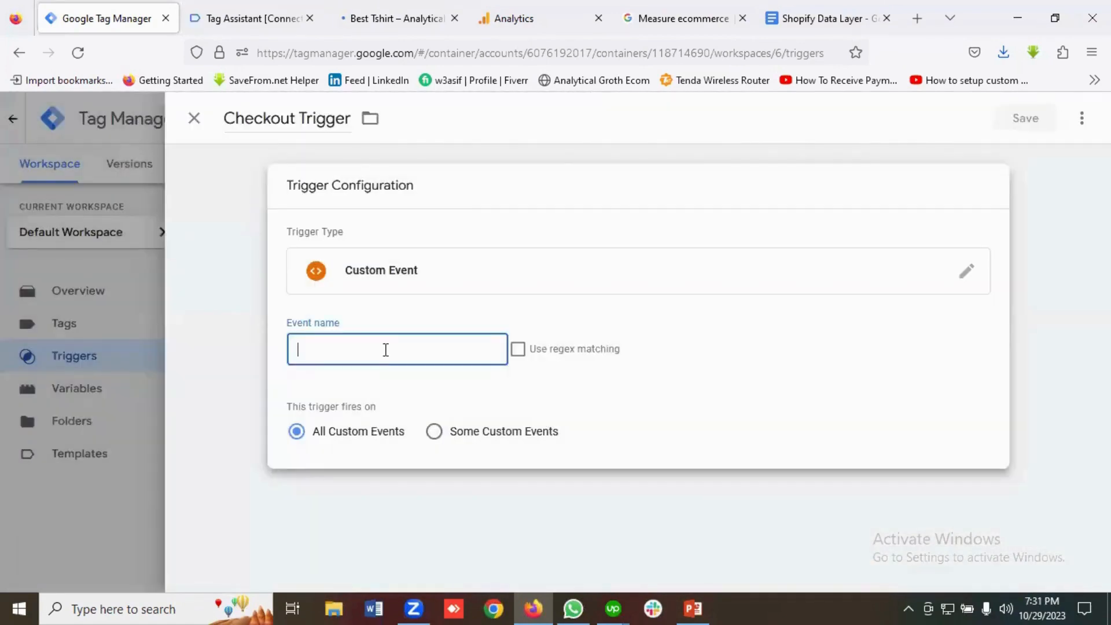
Copy the begin_checkout event name from the GA4 ecommerce guide.
{"action": "left_click", "coordinate": [255, 10]}
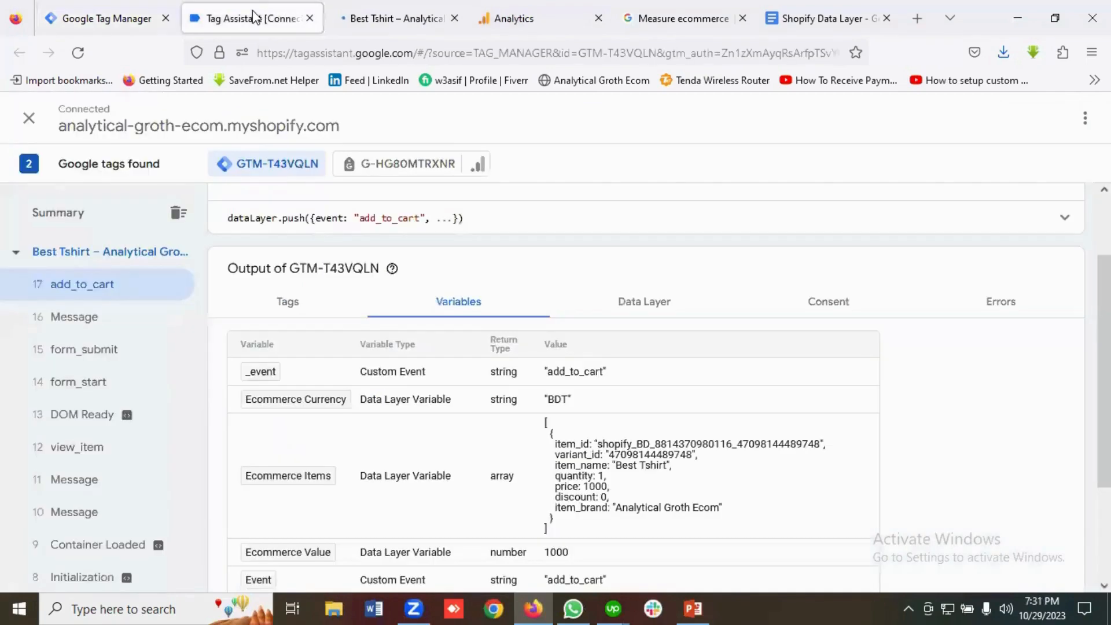
{"action": "left_click", "coordinate": [672, 17]}
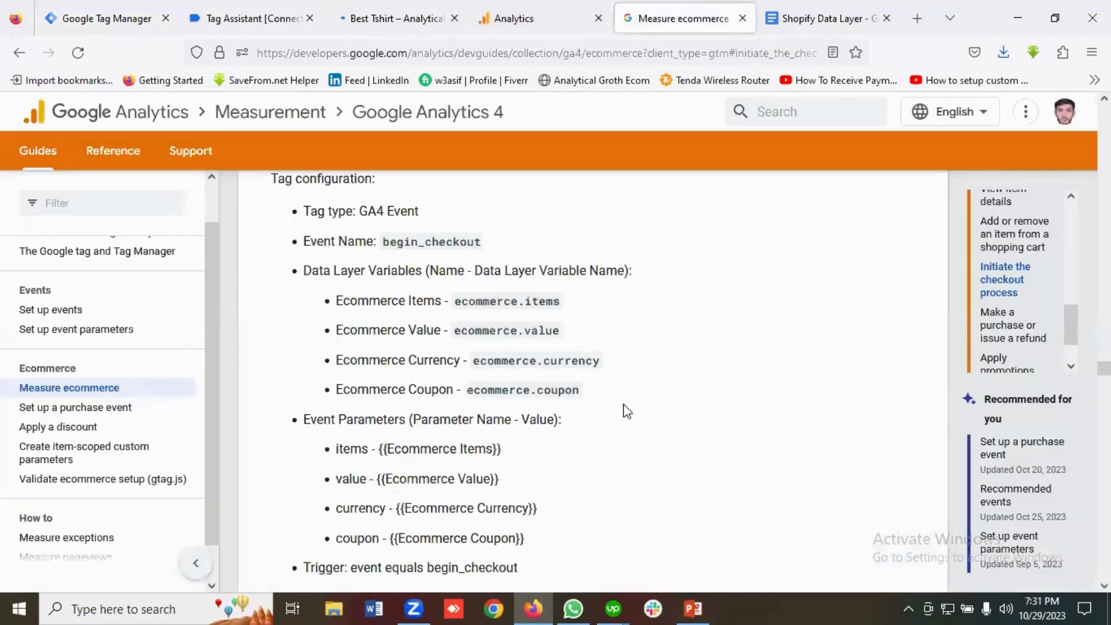
{"action": "scroll", "coordinate": [541, 412], "scroll_direction": "down", "scroll_amount": 4}
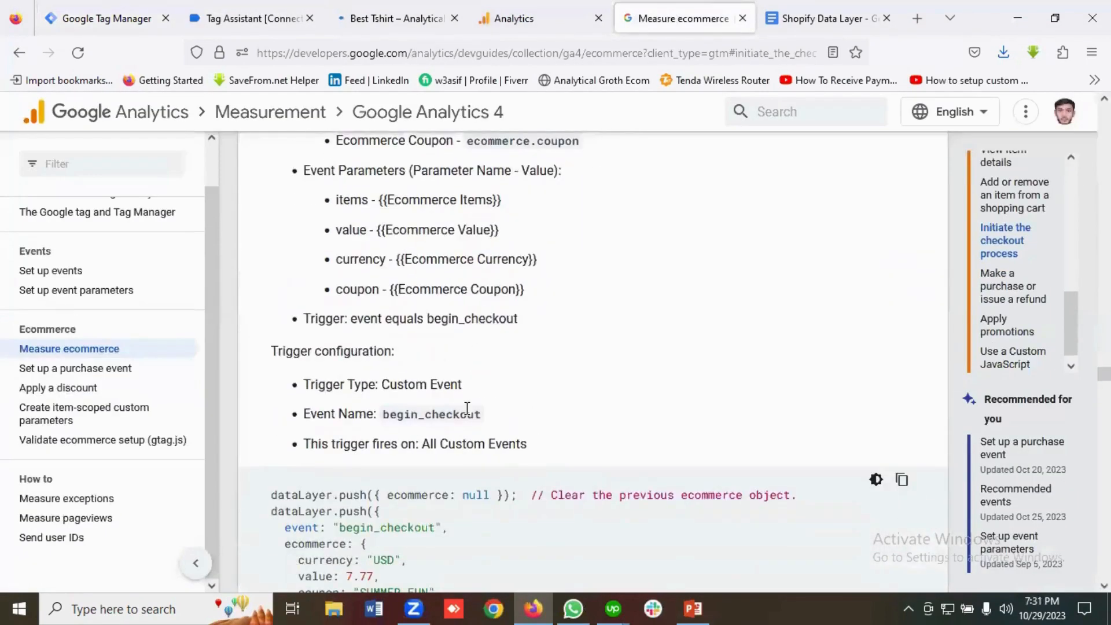
{"action": "left_click_drag", "start_coordinate": [481, 414], "coordinate": [392, 414]}
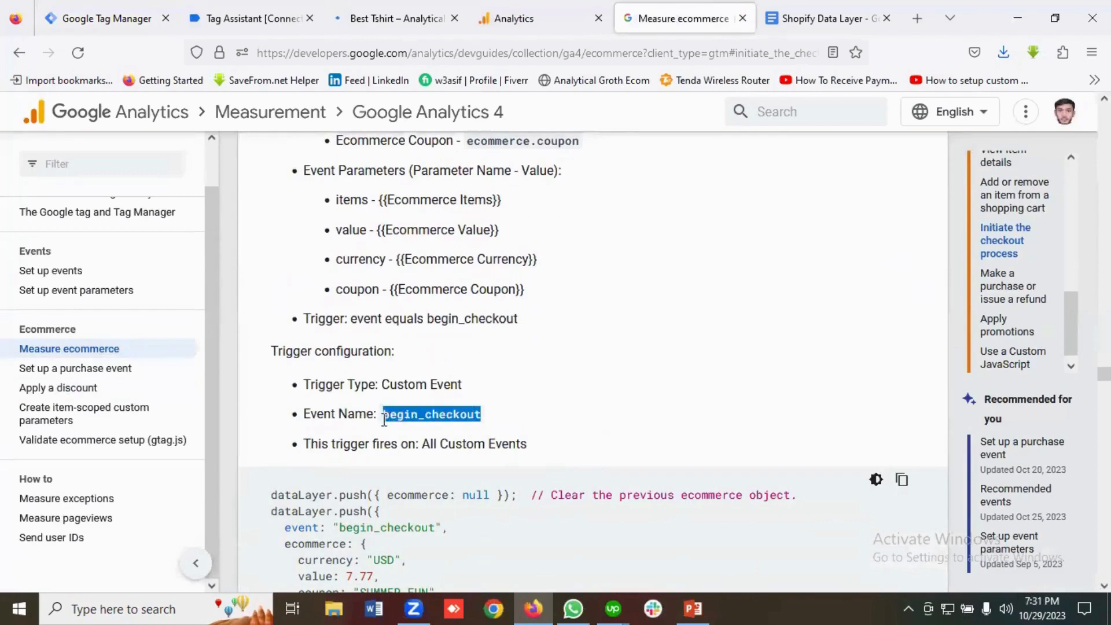
{"action": "right_click", "coordinate": [392, 418]}
{"action": "left_click", "coordinate": [421, 209]}
Paste begin_checkout as the event name, save the Checkout Trigger, and go to the Tags list.
{"action": "left_click", "coordinate": [142, 20]}
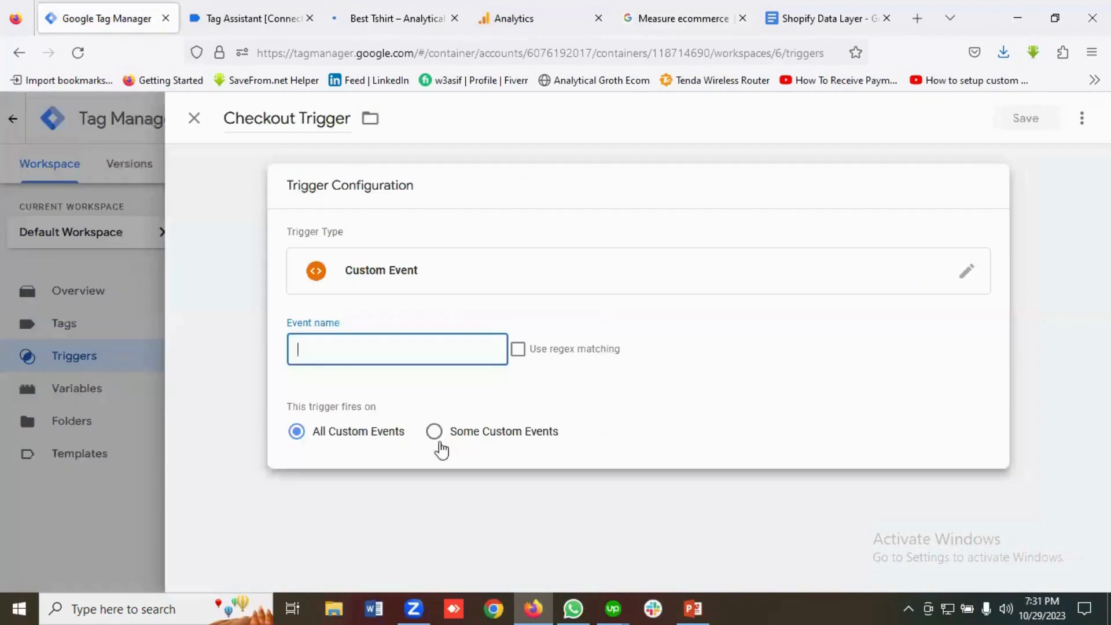
{"action": "left_click", "coordinate": [329, 352]}
{"action": "key", "text": "ctrl+v"}
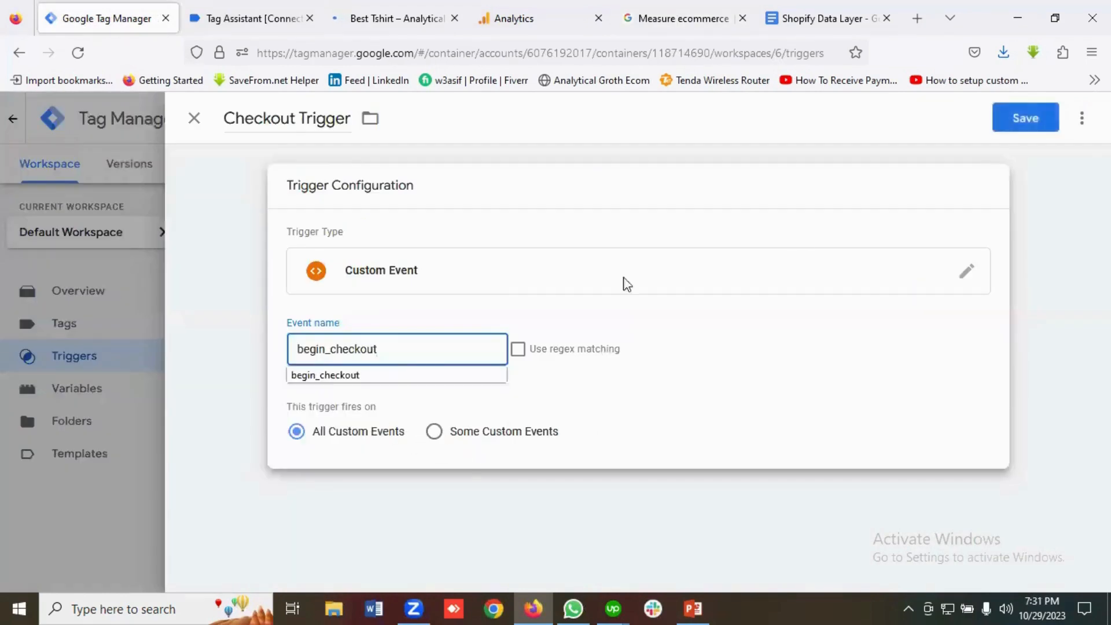
{"action": "left_click", "coordinate": [1024, 122]}
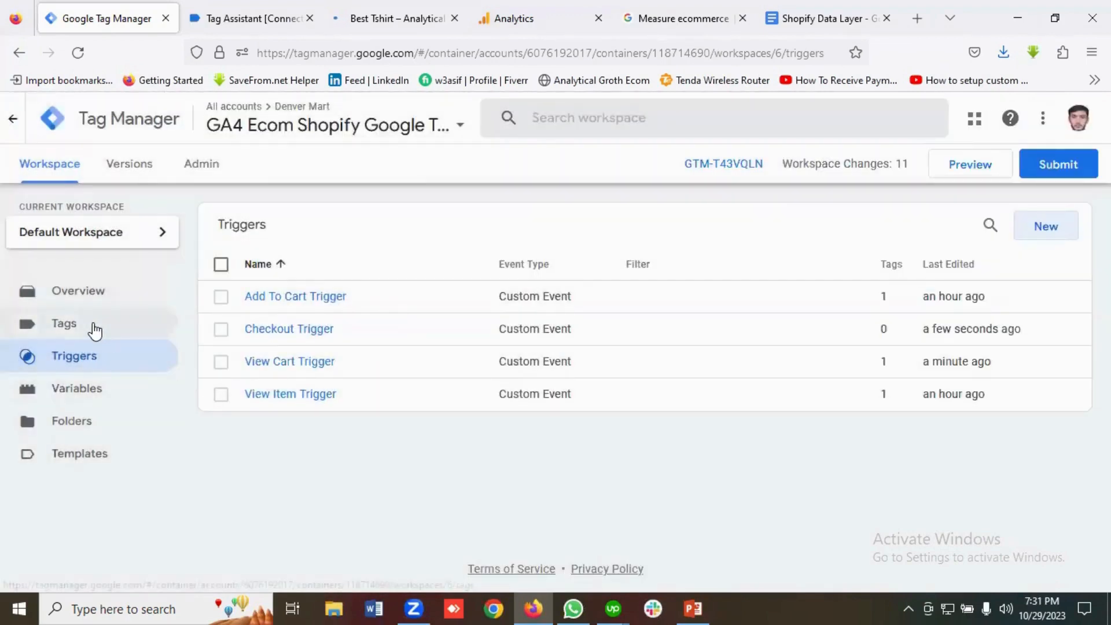
{"action": "left_click", "coordinate": [92, 327]}
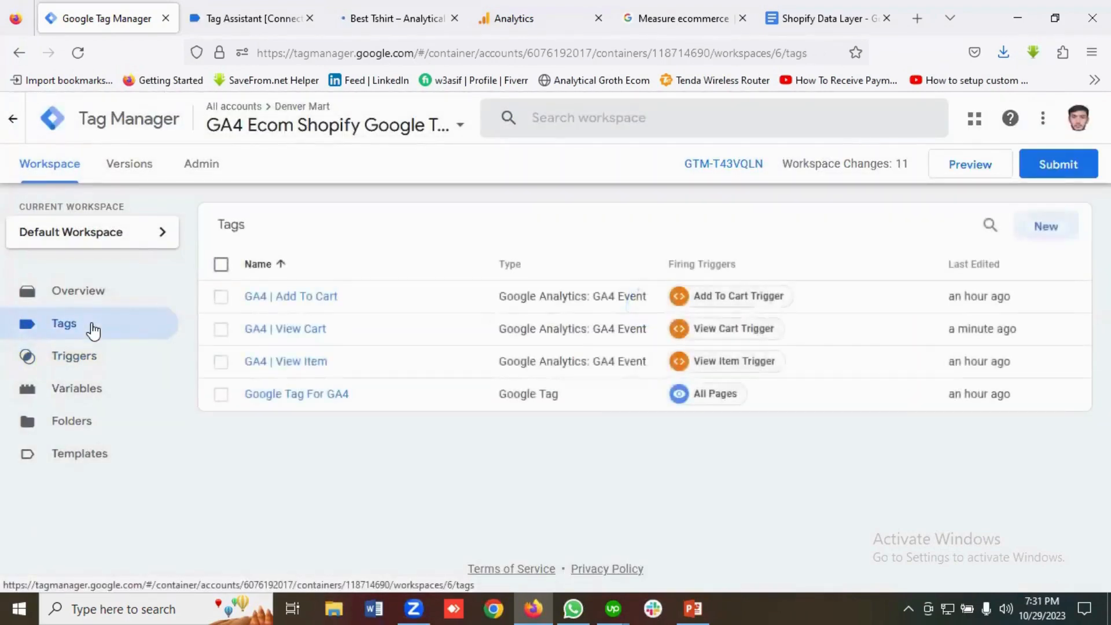
Duplicate the GA4 | View Cart tag and rename the copy GA4 | Checkout.
{"action": "left_click", "coordinate": [306, 332]}
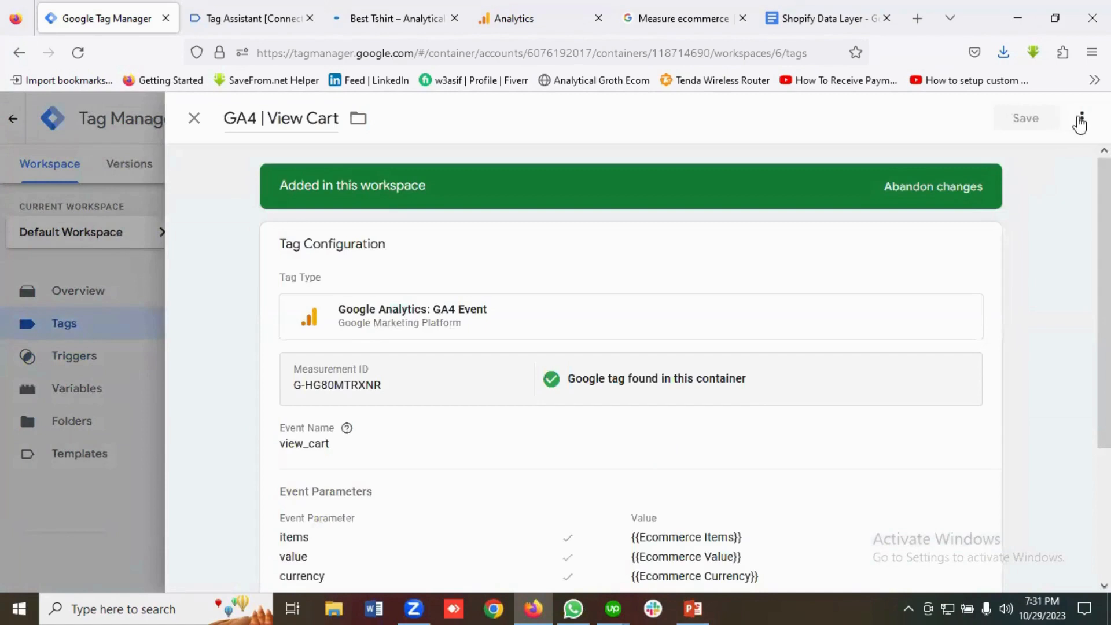
{"action": "left_click", "coordinate": [1080, 122]}
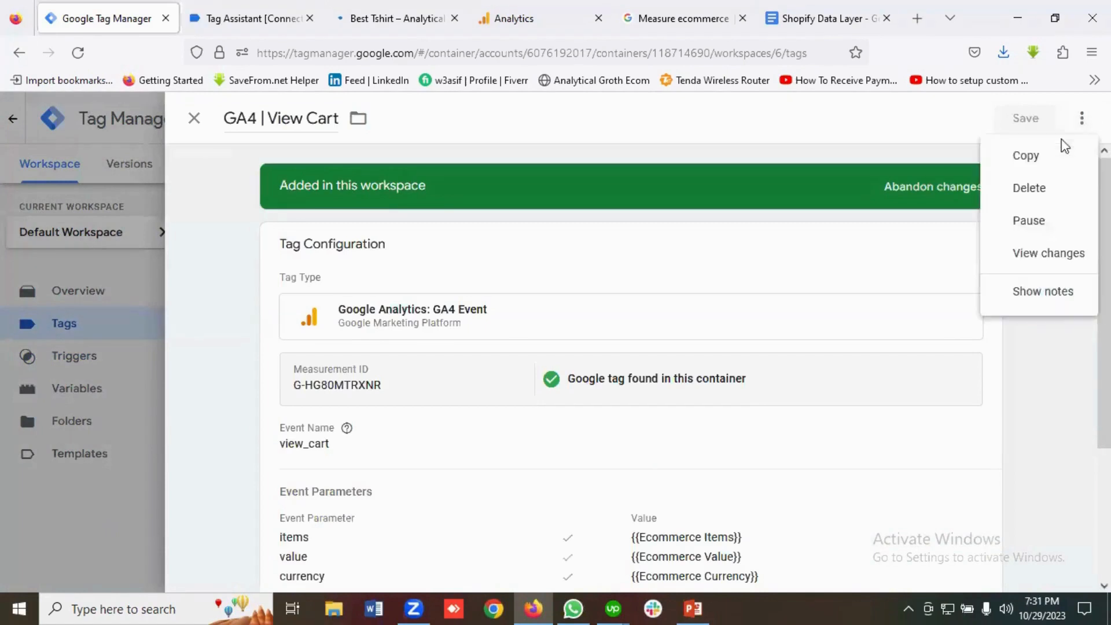
{"action": "left_click", "coordinate": [1026, 154]}
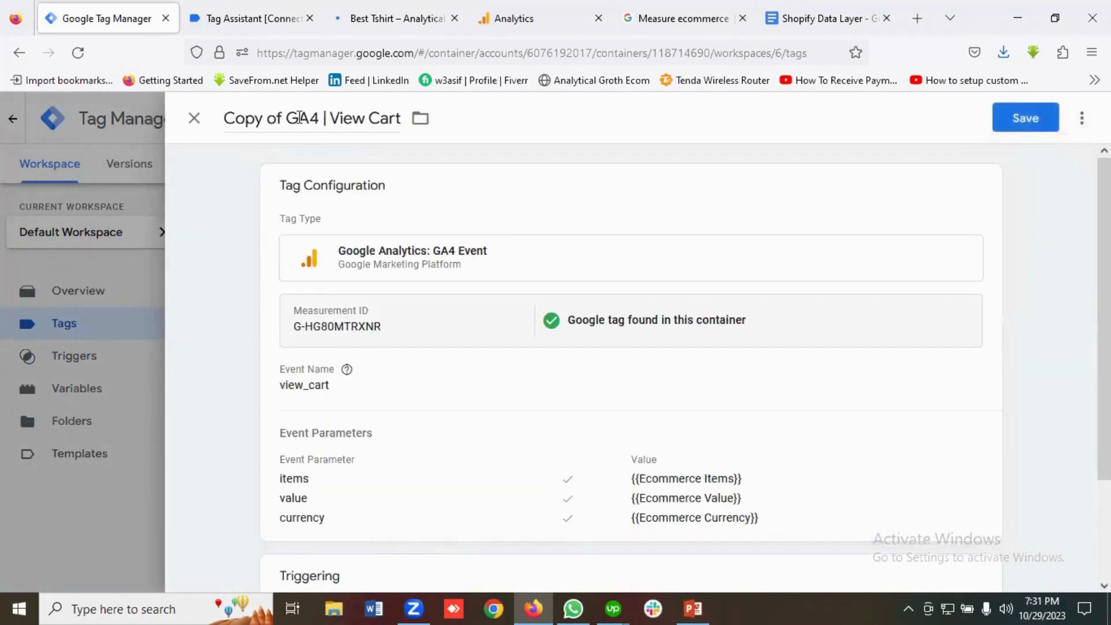
{"action": "left_click", "coordinate": [286, 118]}
{"action": "key", "text": "BackSpace"}
{"action": "key", "text": "BackSpace"}
{"action": "key", "text": "BackSpace"}
{"action": "key", "text": "BackSpace"}
{"action": "key", "text": "BackSpace"}
{"action": "key", "text": "BackSpace"}
{"action": "key", "text": "BackSpace"}
{"action": "key", "text": "BackSpace"}
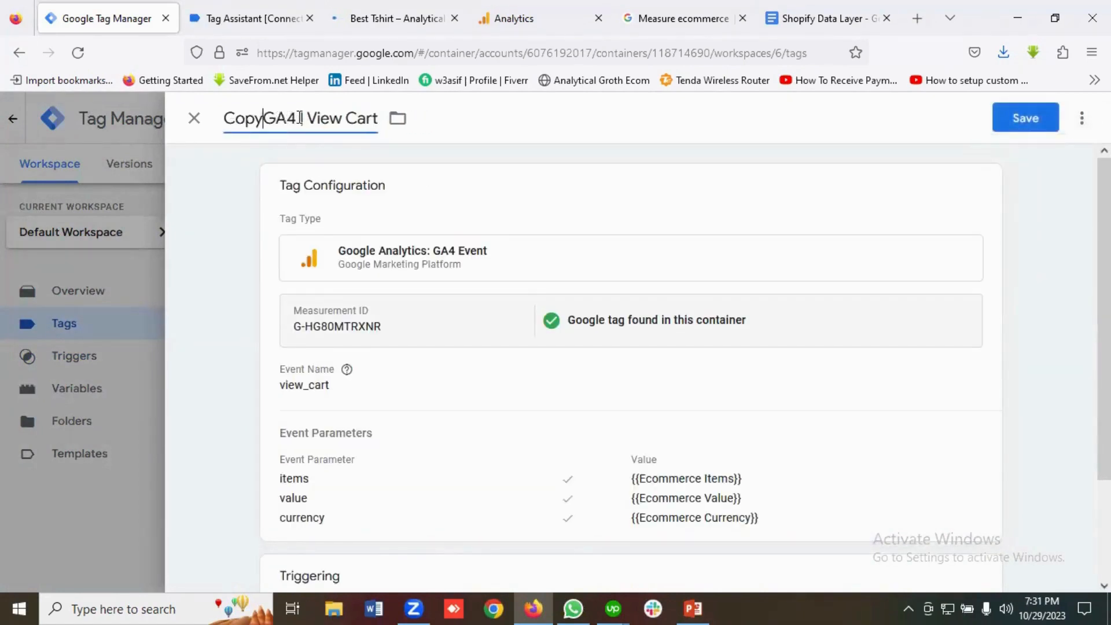
{"action": "left_click_drag", "start_coordinate": [268, 118], "coordinate": [344, 130]}
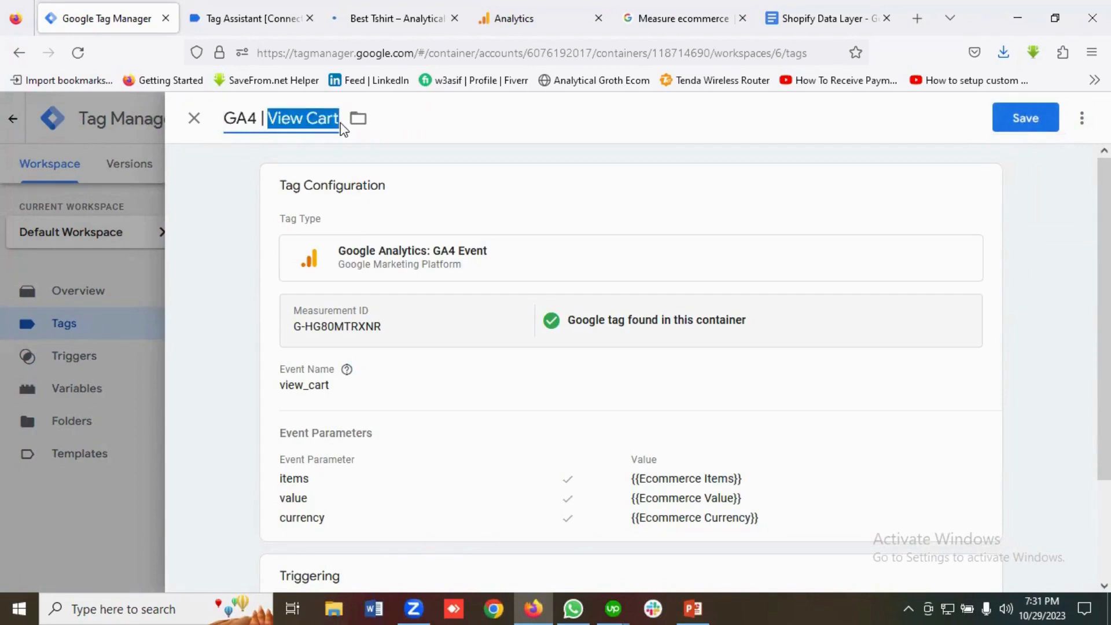
{"action": "key", "text": "BackSpace"}
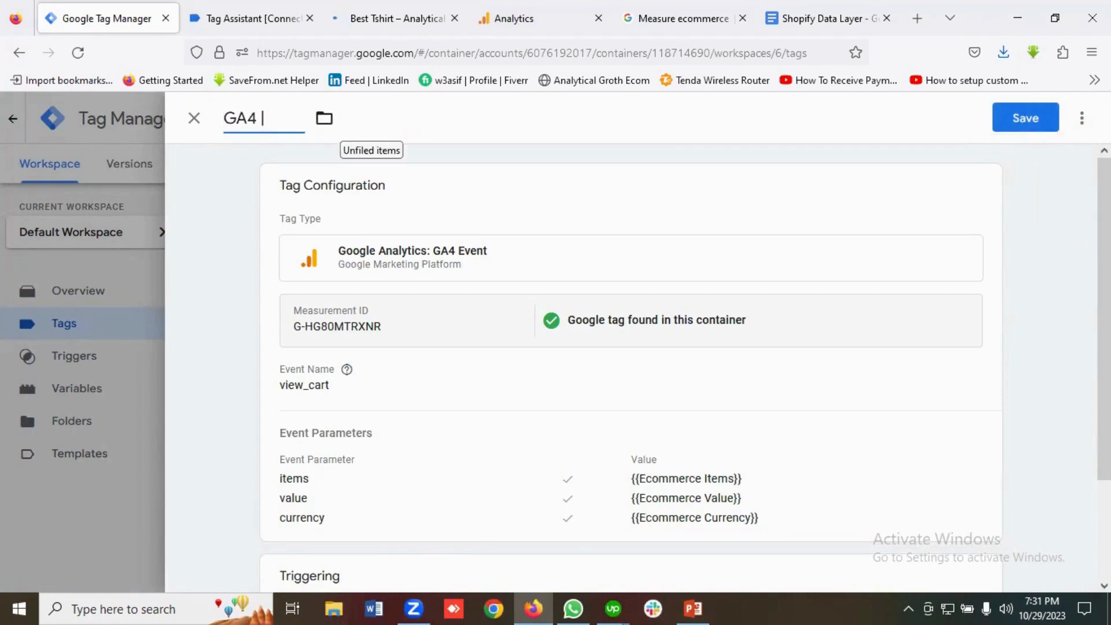
{"action": "type", "text": "Checkout"}
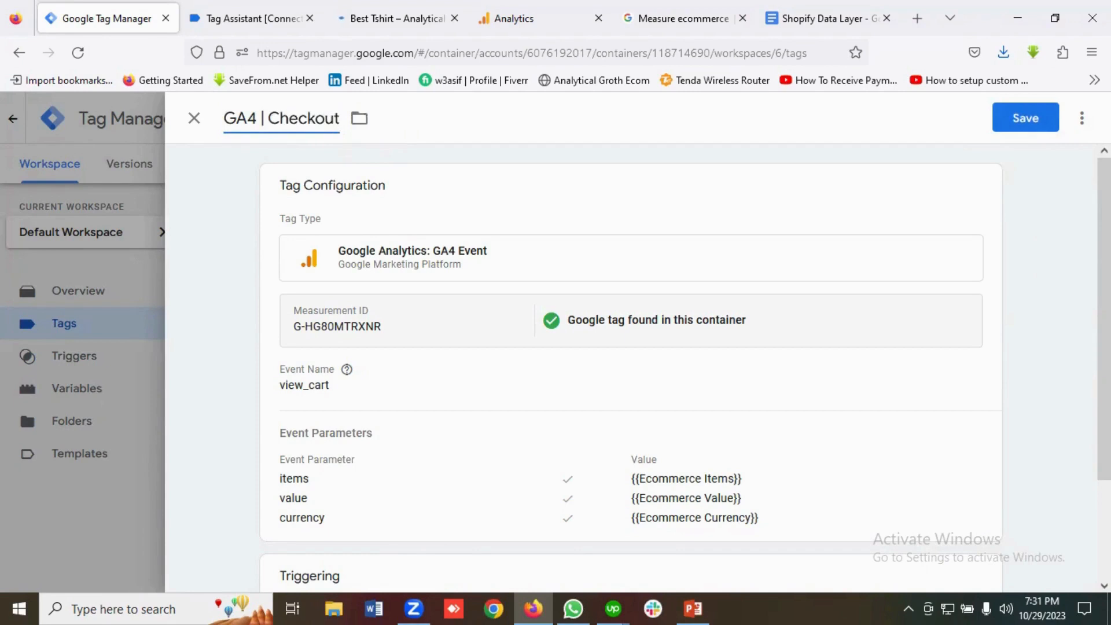
Change the tag's event name from view_cart to begin_checkout.
{"action": "left_click", "coordinate": [404, 266]}
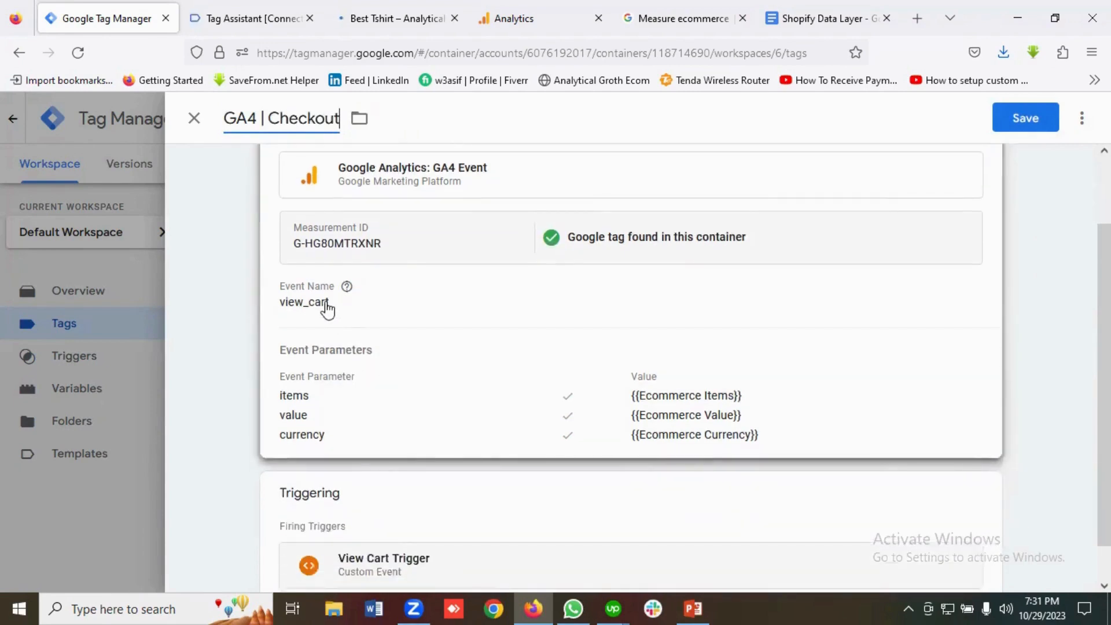
{"action": "double_click", "coordinate": [339, 346]}
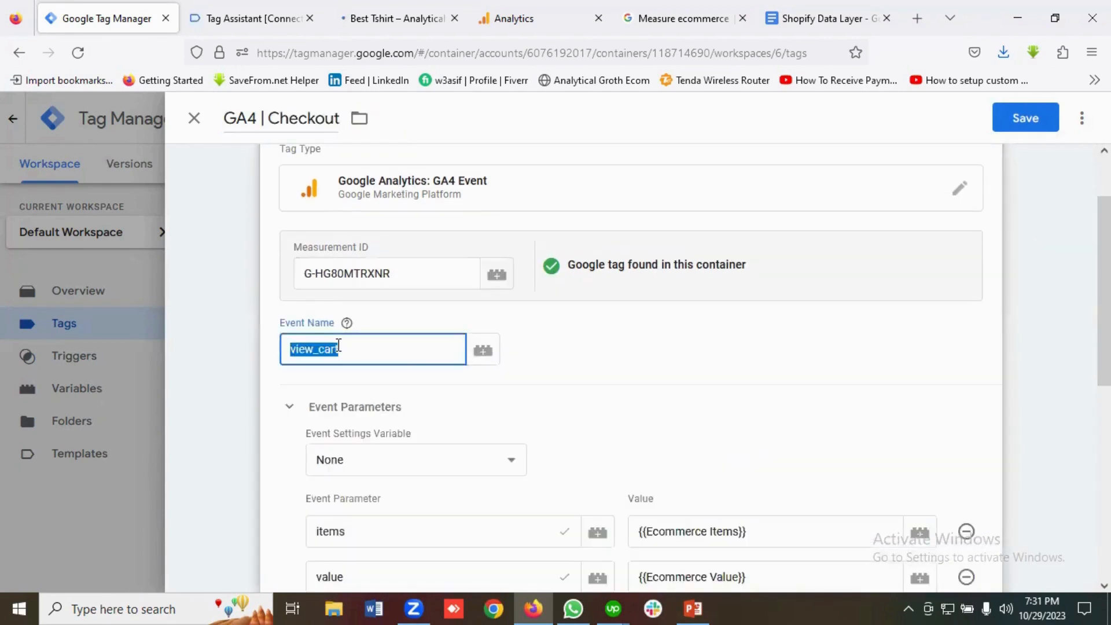
{"action": "key", "text": "ctrl+v"}
{"action": "scroll", "coordinate": [397, 359], "scroll_direction": "down", "scroll_amount": 7}
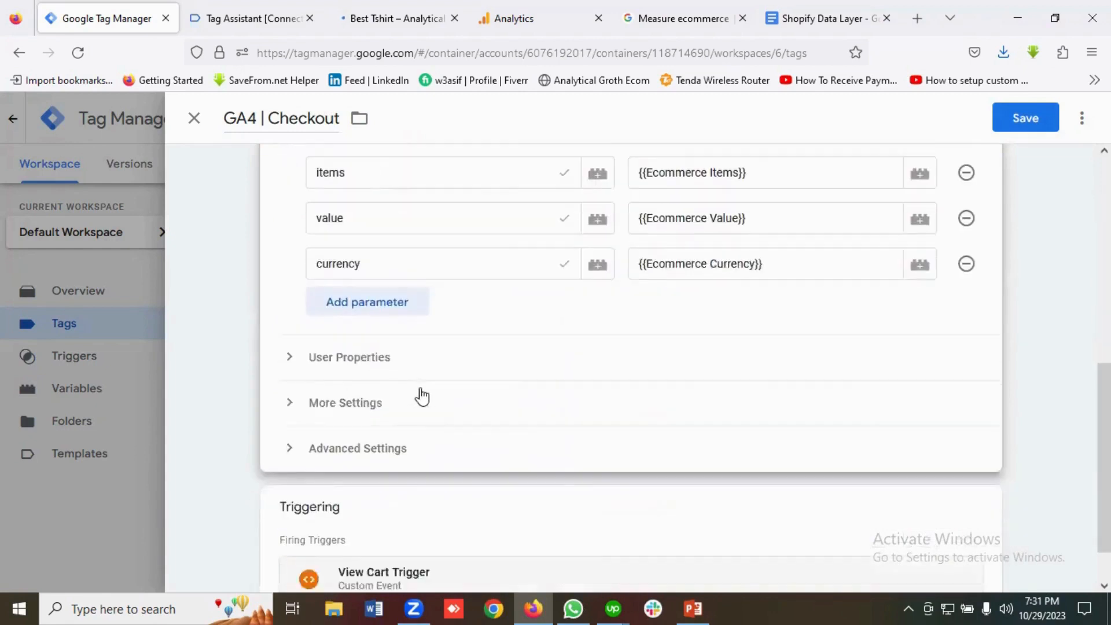
{"action": "scroll", "coordinate": [441, 443], "scroll_direction": "up", "scroll_amount": 4}
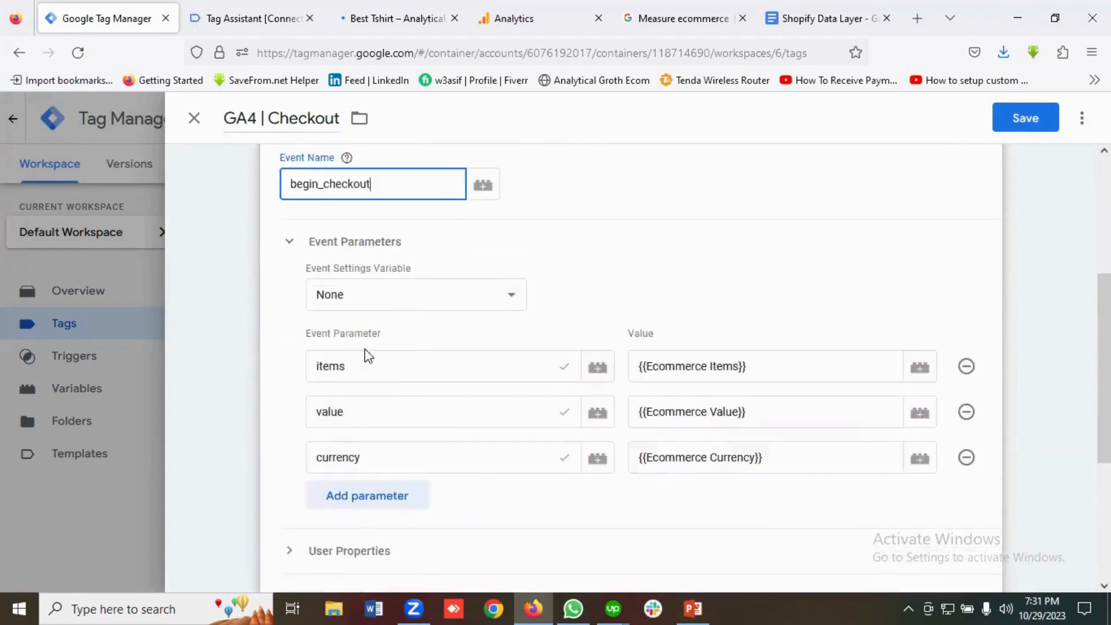
{"action": "scroll", "coordinate": [491, 375], "scroll_direction": "down", "scroll_amount": 4}
{"action": "scroll", "coordinate": [469, 393], "scroll_direction": "up", "scroll_amount": 3}
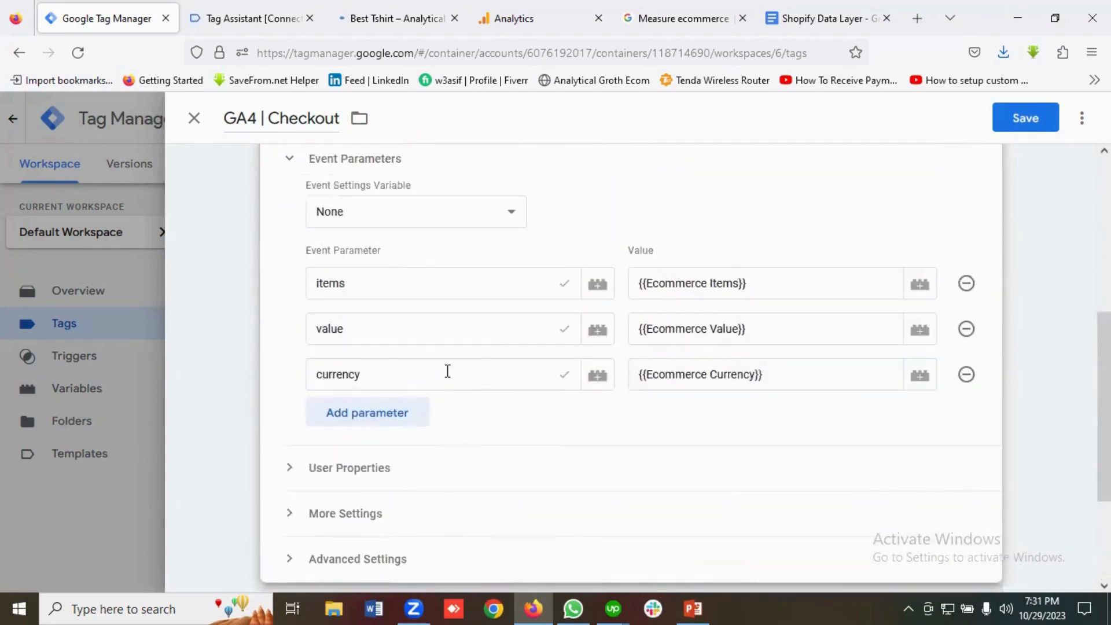
{"action": "scroll", "coordinate": [614, 412], "scroll_direction": "down", "scroll_amount": 3}
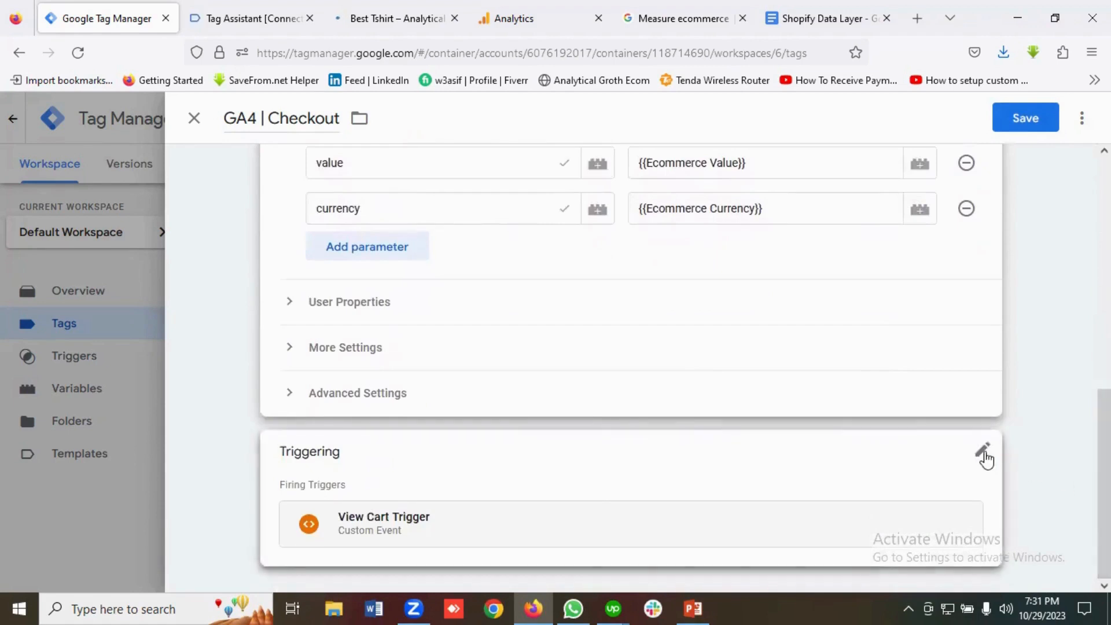
Replace View Cart Trigger with Checkout Trigger and save the GA4 | Checkout tag.
{"action": "left_click", "coordinate": [985, 459]}
{"action": "left_click", "coordinate": [958, 528]}
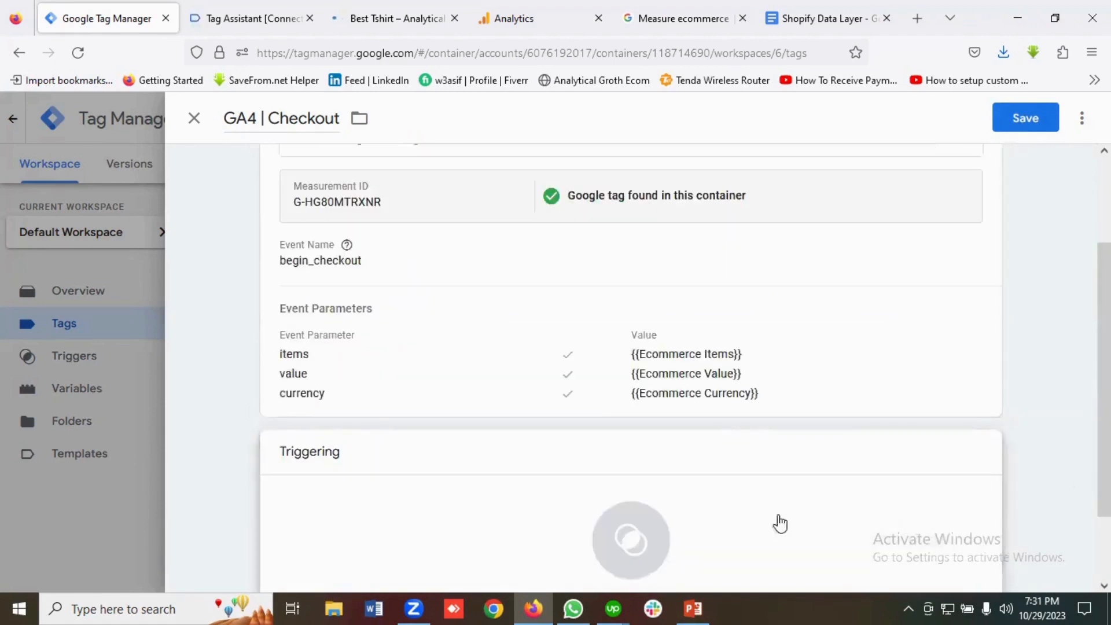
{"action": "left_click", "coordinate": [605, 513]}
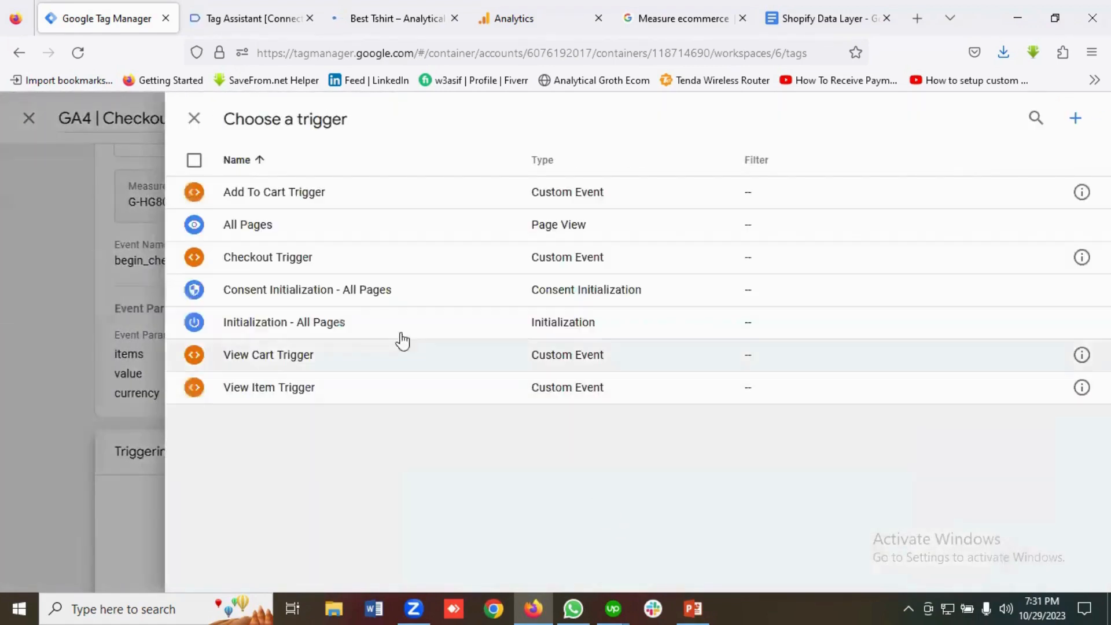
{"action": "left_click", "coordinate": [302, 267]}
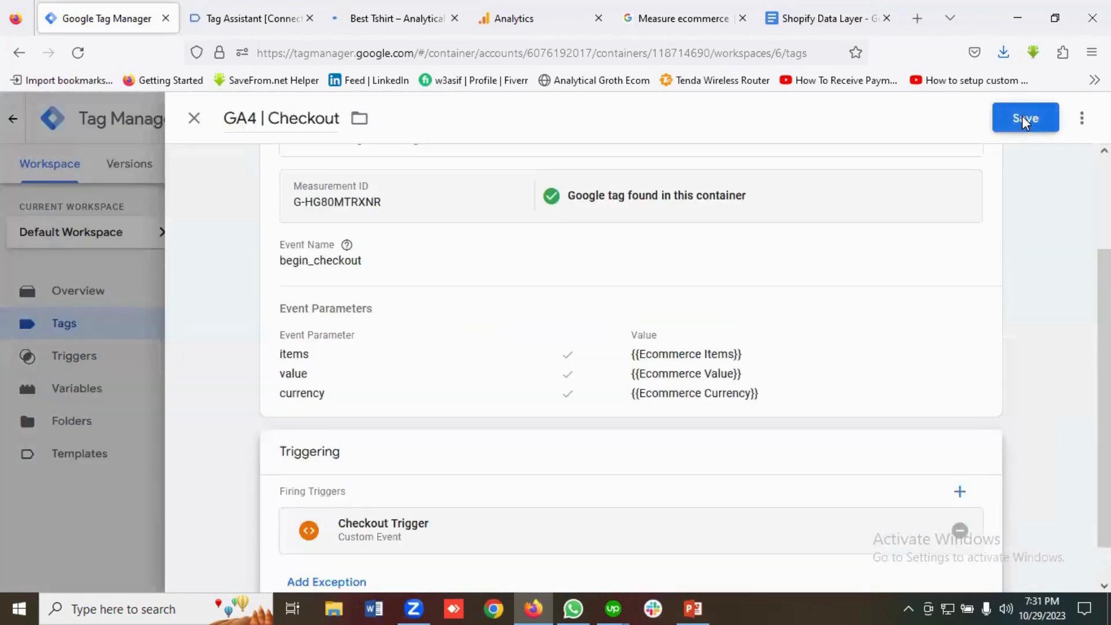
{"action": "left_click", "coordinate": [1023, 117]}
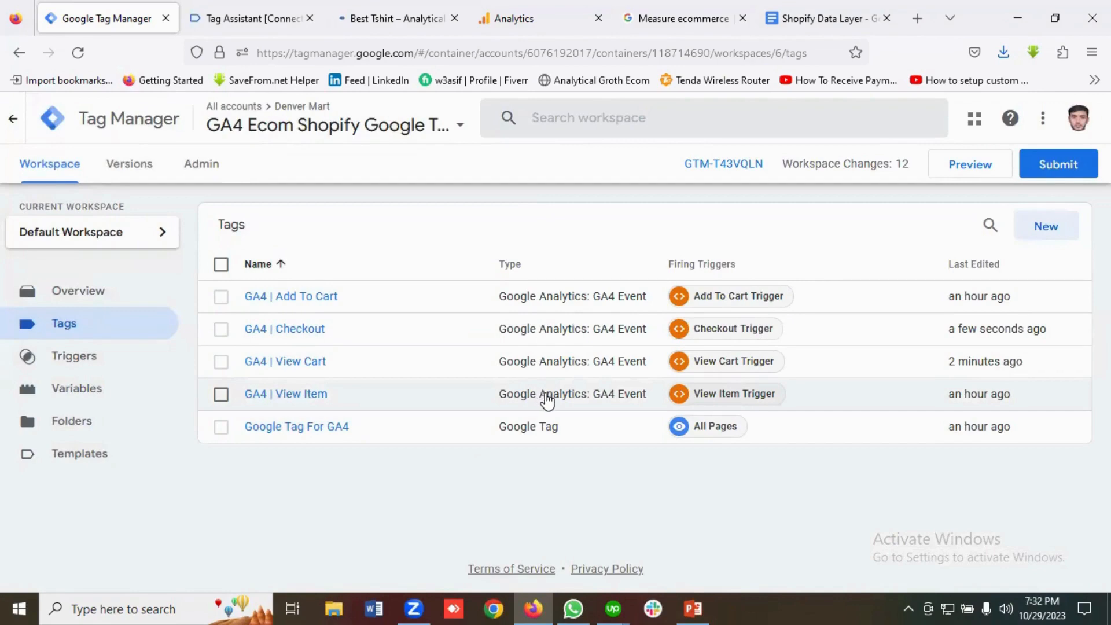
Go to the 'Make a purchase or issue a refund' section to see the purchase event's parameters.
{"action": "left_click", "coordinate": [665, 11]}
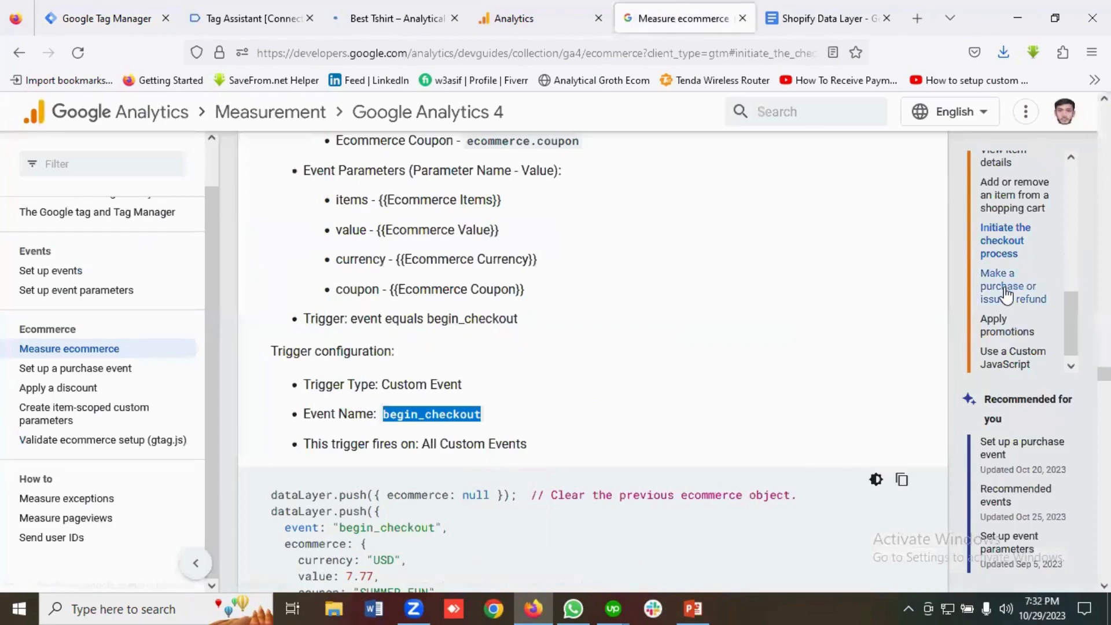
{"action": "left_click", "coordinate": [1007, 290]}
{"action": "scroll", "coordinate": [603, 428], "scroll_direction": "down", "scroll_amount": 2}
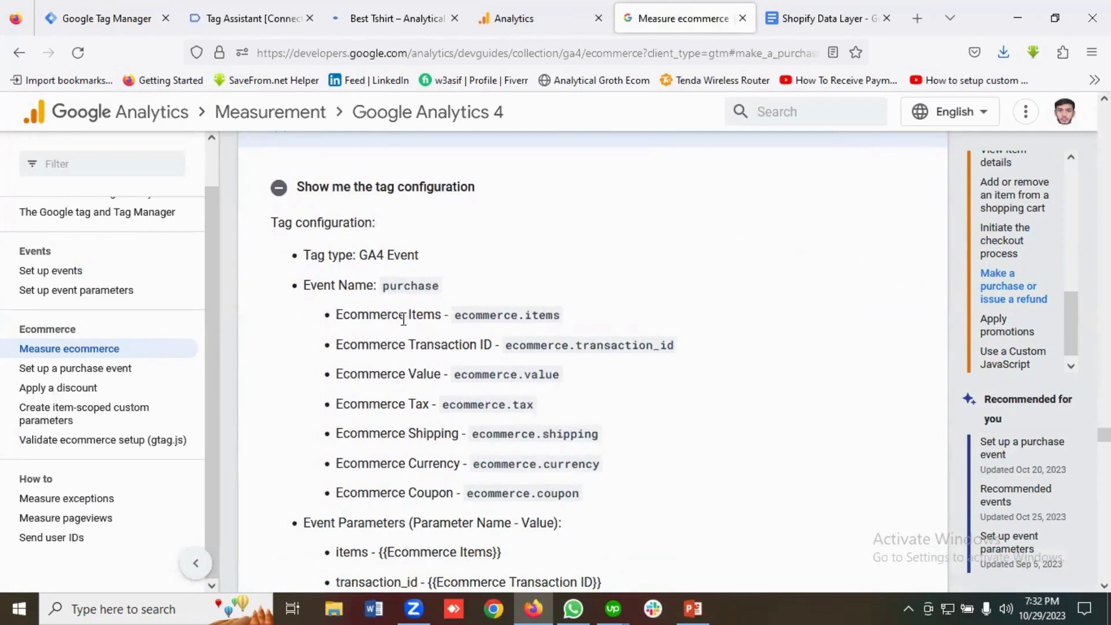
Take the Best Tshirt from the Shopify cart to the checkout page.
{"action": "left_click", "coordinate": [420, 18]}
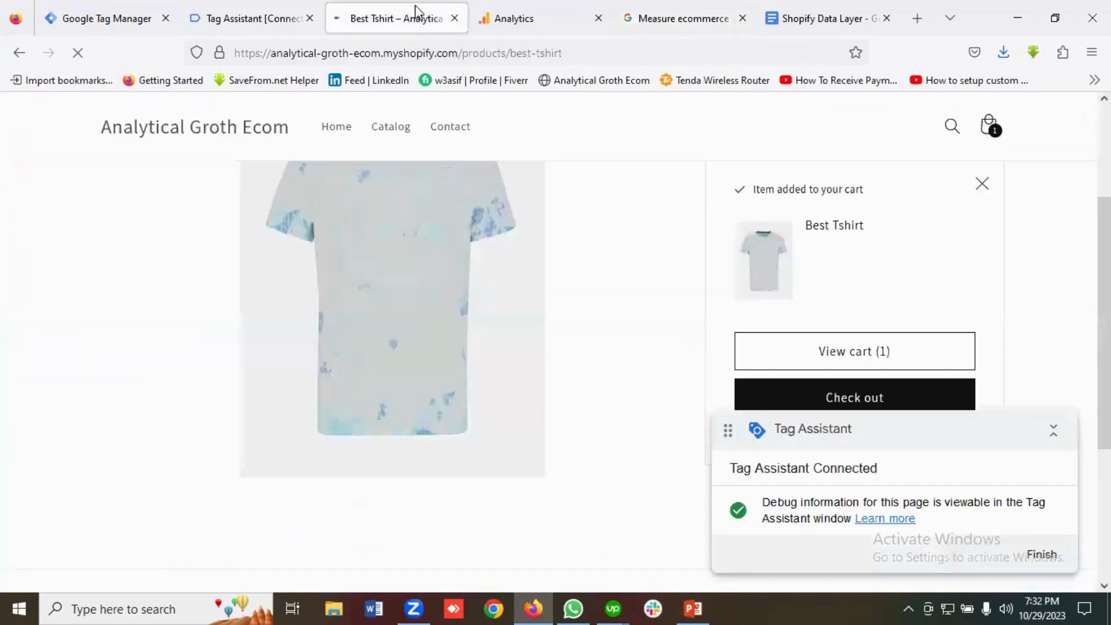
{"action": "scroll", "coordinate": [453, 351], "scroll_direction": "up", "scroll_amount": 1}
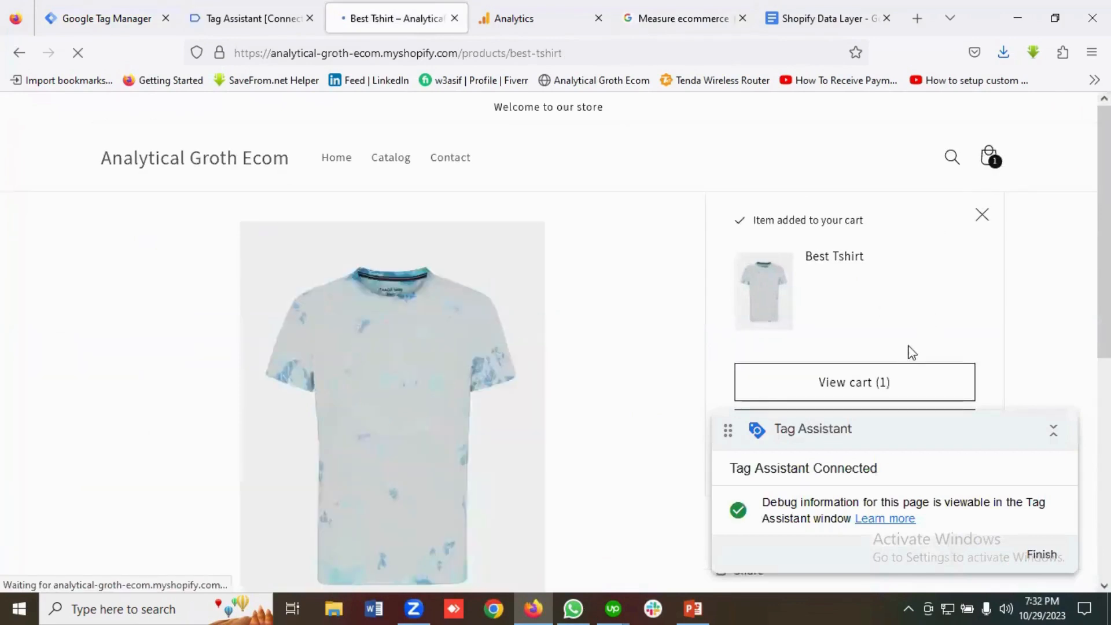
{"action": "left_click", "coordinate": [862, 387]}
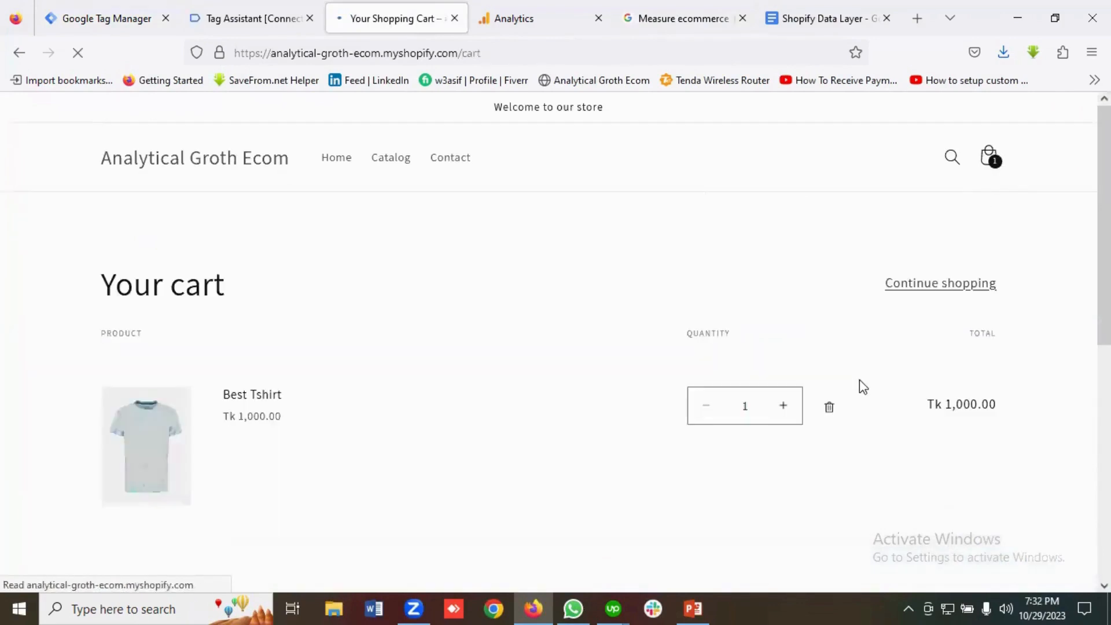
{"action": "scroll", "coordinate": [660, 288], "scroll_direction": "down", "scroll_amount": 5}
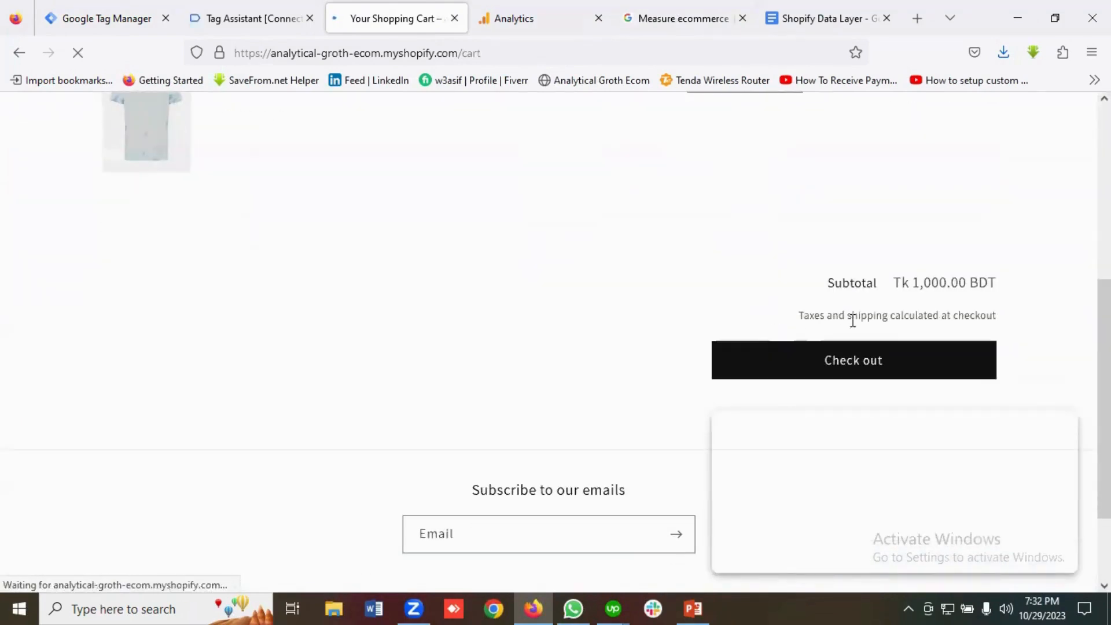
{"action": "left_click", "coordinate": [868, 357]}
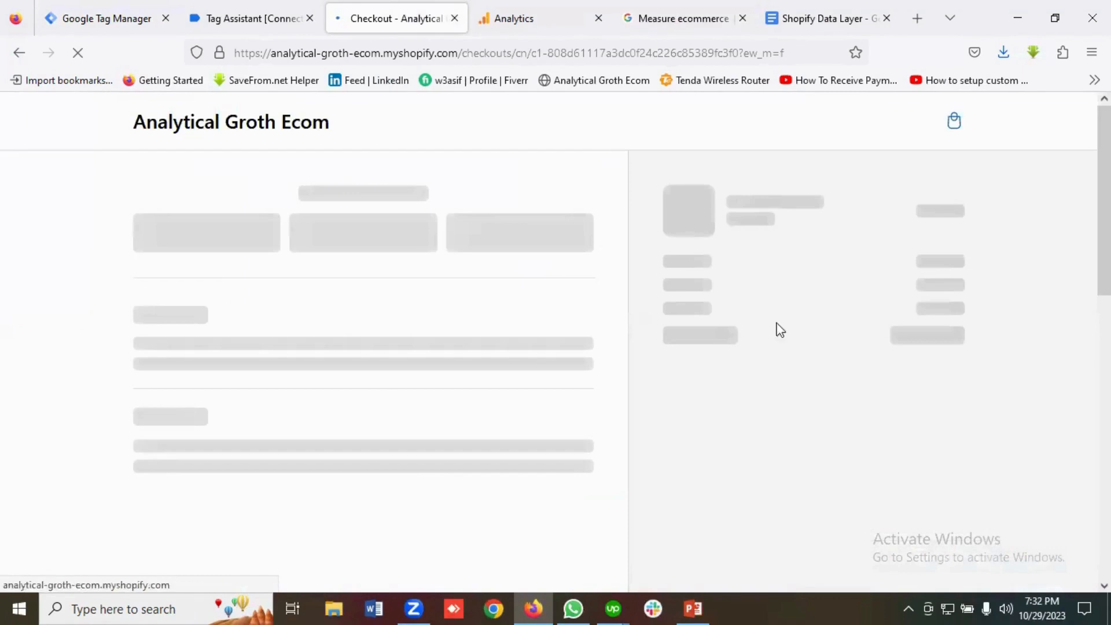
{"action": "left_click", "coordinate": [688, 11]}
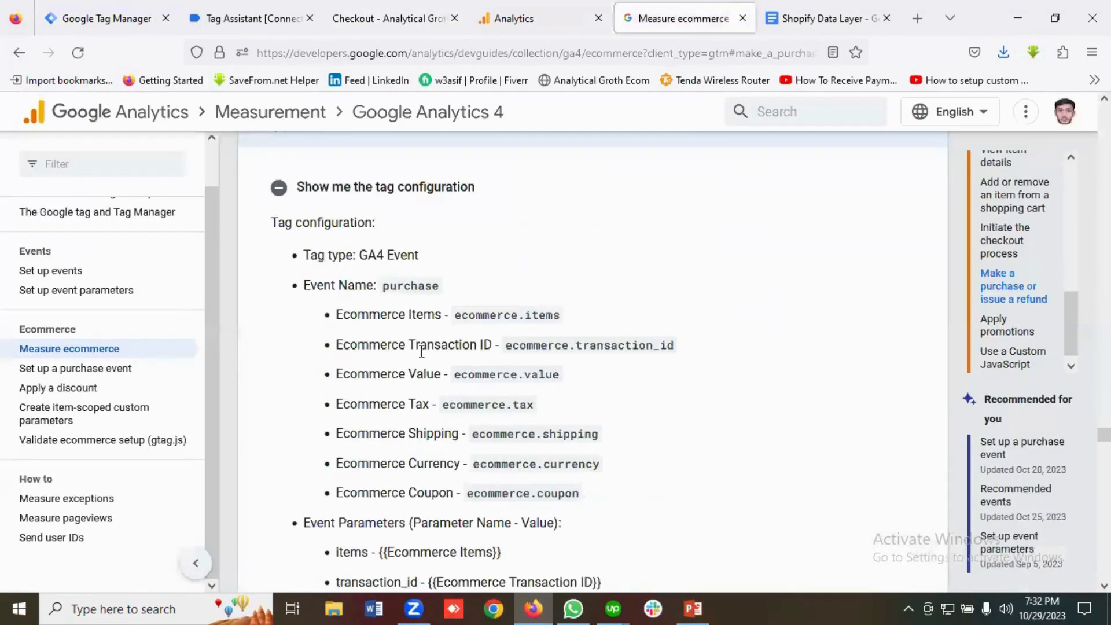
{"action": "scroll", "coordinate": [484, 394], "scroll_direction": "down", "scroll_amount": 2}
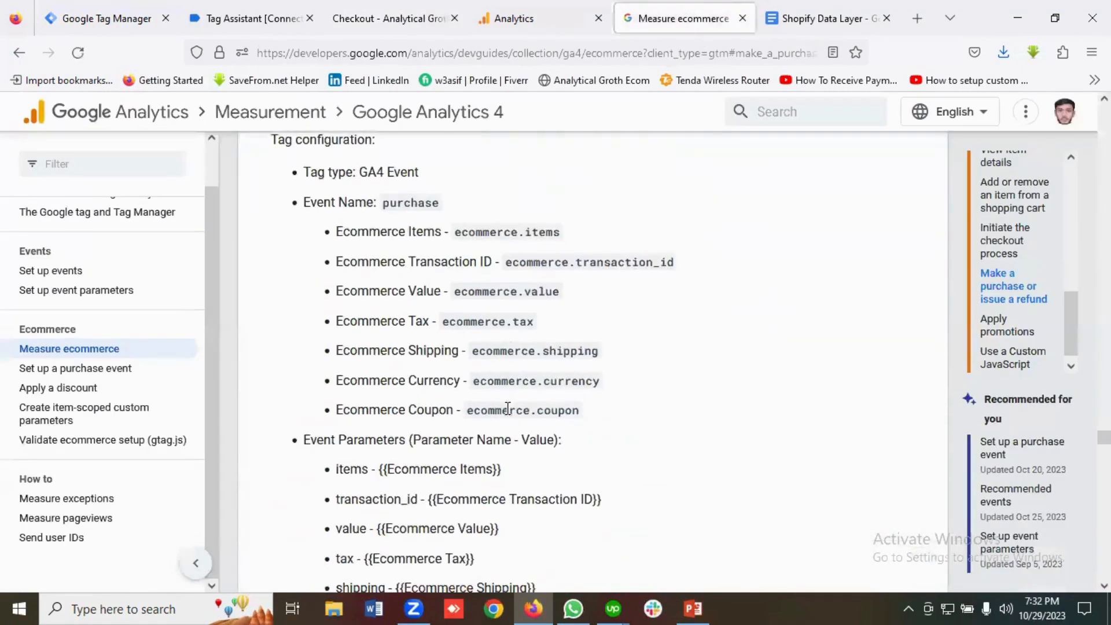
{"action": "scroll", "coordinate": [484, 394], "scroll_direction": "up", "scroll_amount": 2}
{"action": "left_click", "coordinate": [259, 7]}
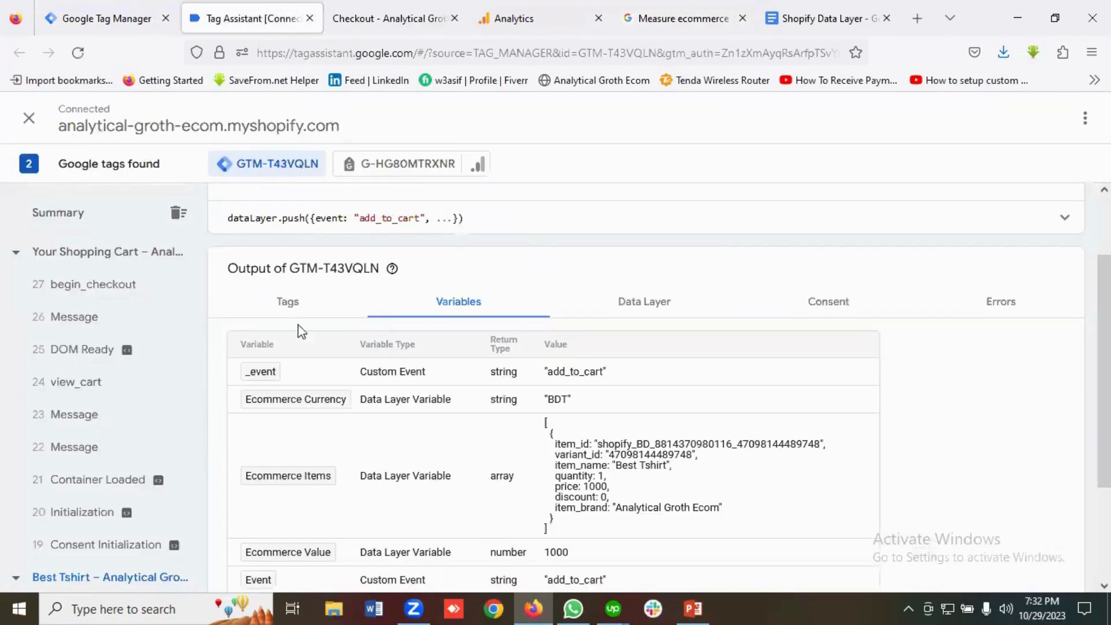
{"action": "left_click", "coordinate": [347, 20]}
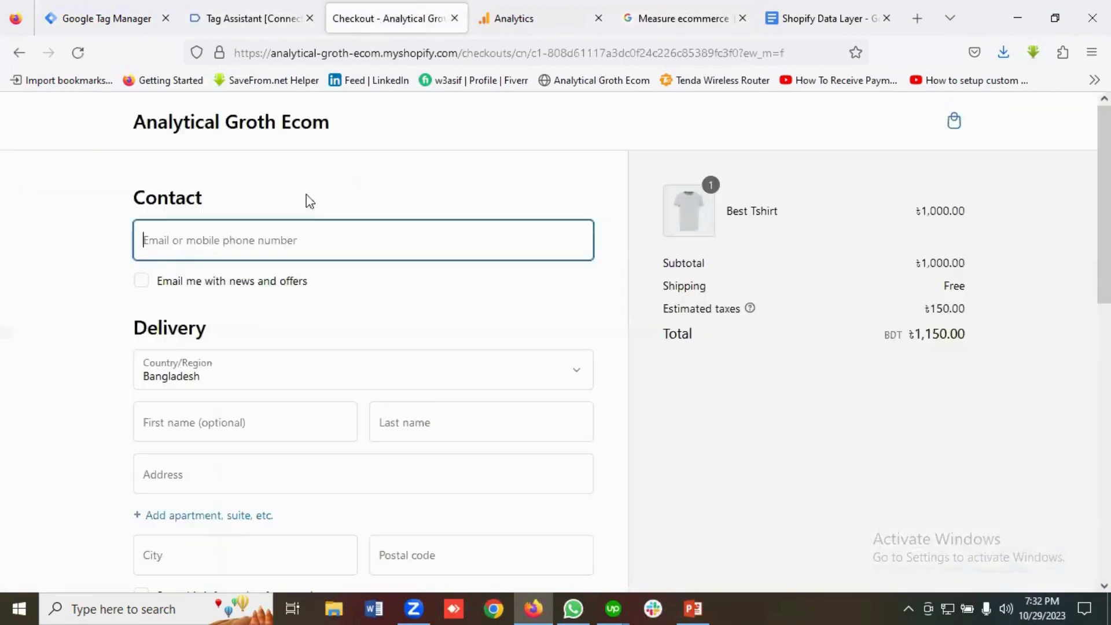
Autofill the contact email, opt in to offers emails, and autofill first and last name.
{"action": "left_click", "coordinate": [179, 247]}
{"action": "left_click", "coordinate": [175, 266]}
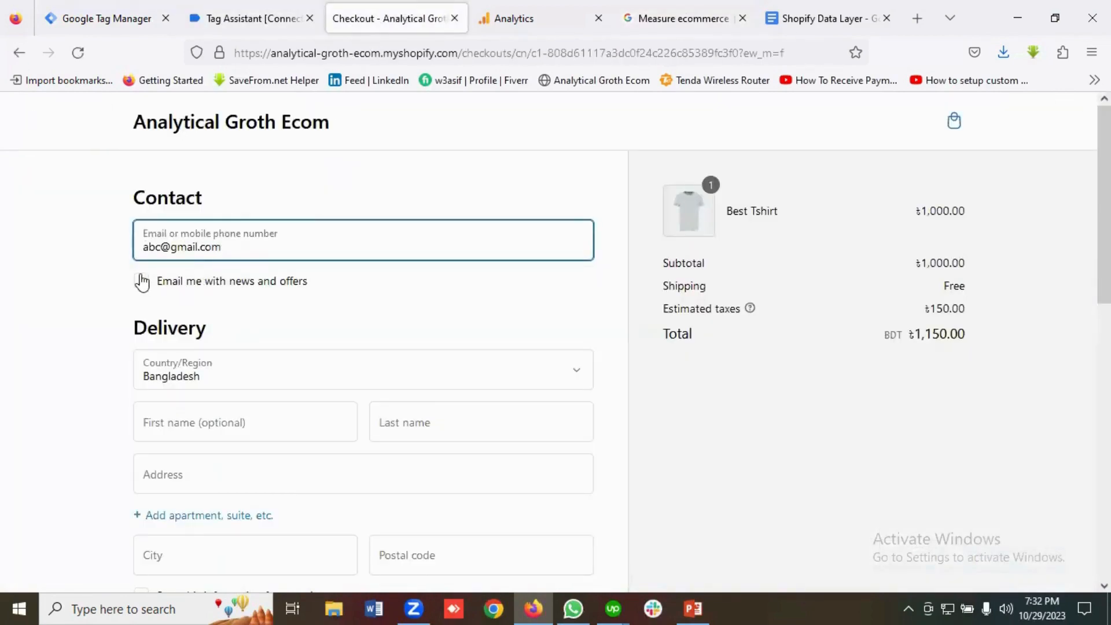
{"action": "left_click", "coordinate": [142, 283]}
{"action": "scroll", "coordinate": [211, 330], "scroll_direction": "down", "scroll_amount": 2}
{"action": "left_click", "coordinate": [197, 336]}
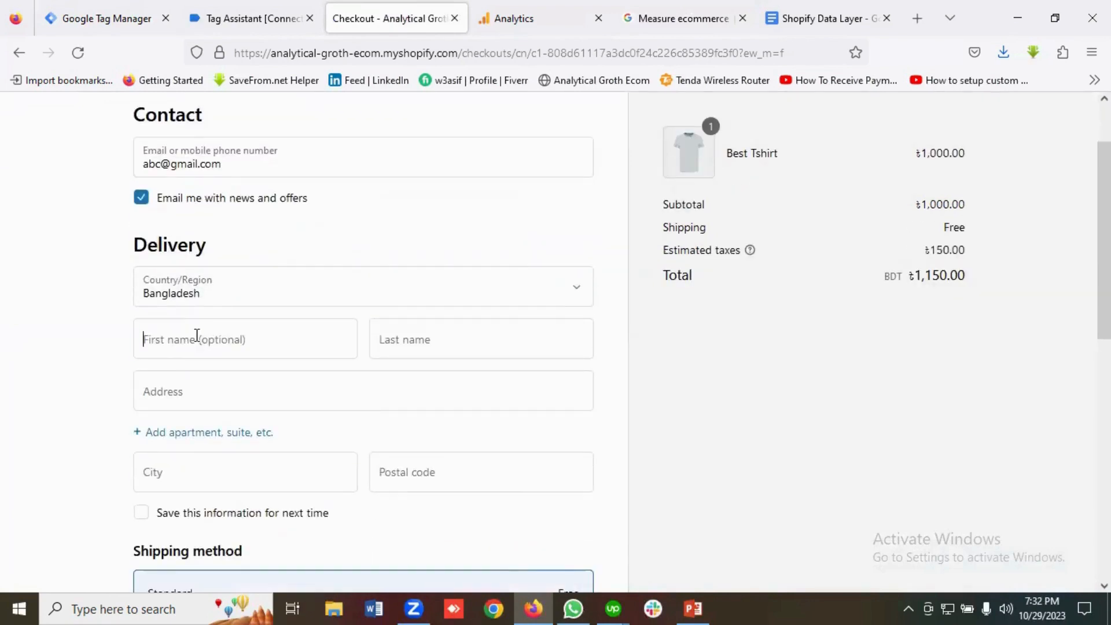
{"action": "left_click", "coordinate": [166, 370]}
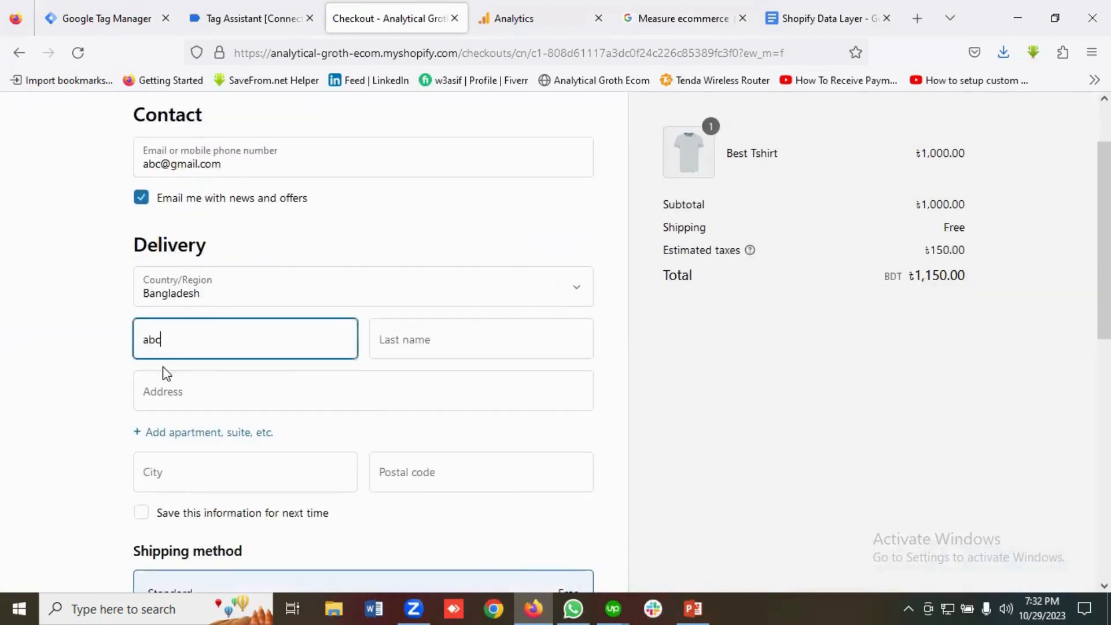
{"action": "left_click", "coordinate": [392, 339]}
{"action": "left_click", "coordinate": [380, 367]}
Autofill the delivery address, city and postal code, and save the details for next time.
{"action": "scroll", "coordinate": [215, 336], "scroll_direction": "down", "scroll_amount": 2}
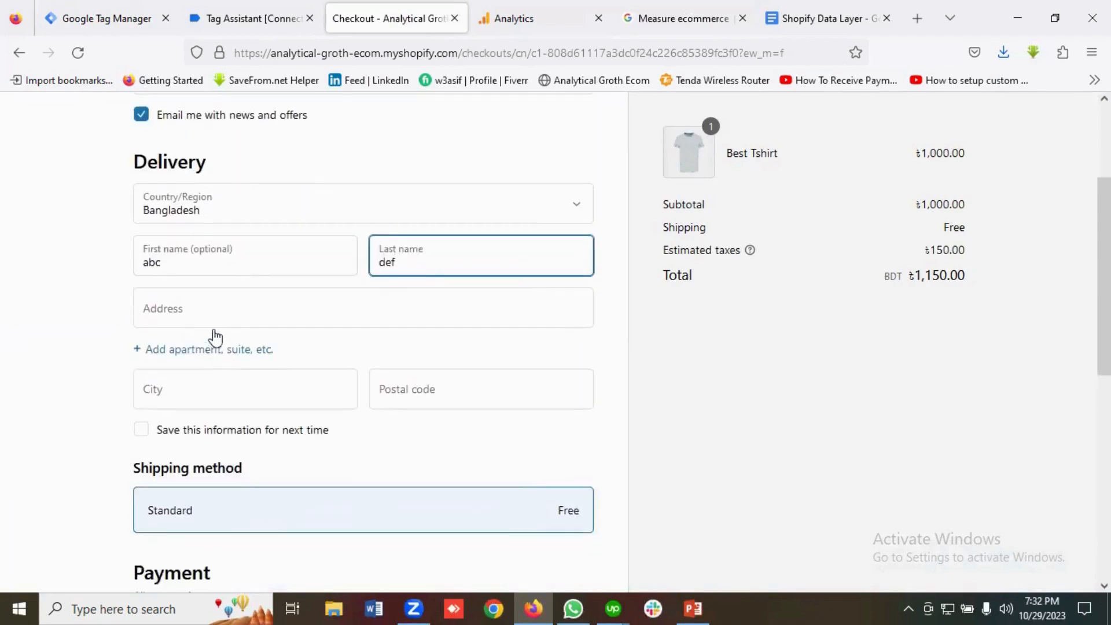
{"action": "left_click", "coordinate": [208, 310]}
{"action": "left_click", "coordinate": [171, 334]}
{"action": "scroll", "coordinate": [199, 337], "scroll_direction": "down", "scroll_amount": 2}
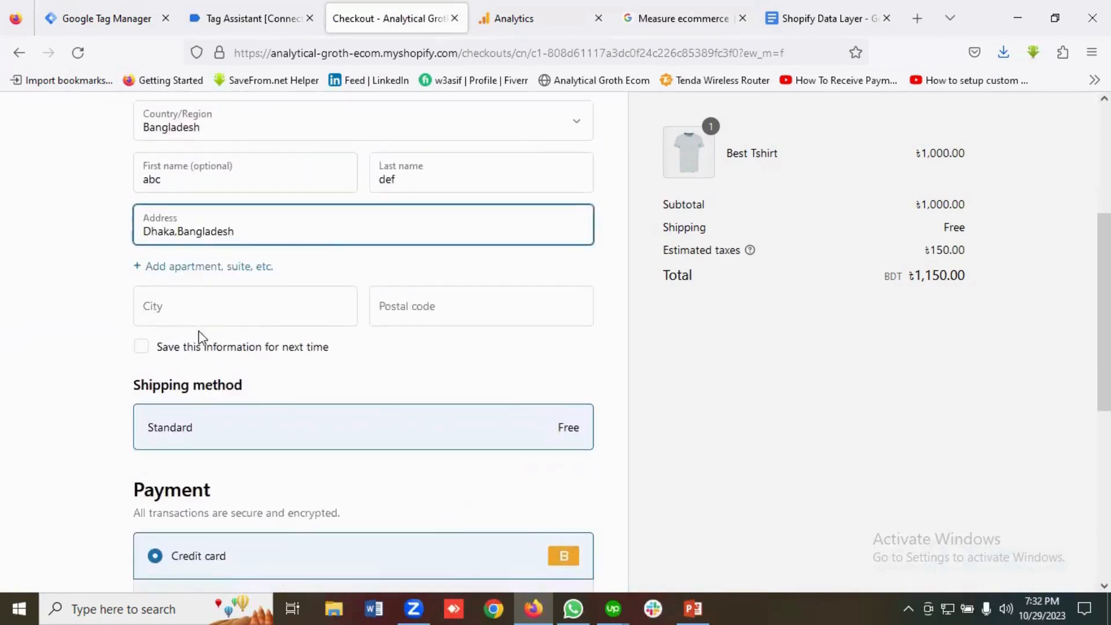
{"action": "left_click", "coordinate": [191, 313]}
{"action": "left_click", "coordinate": [162, 334]}
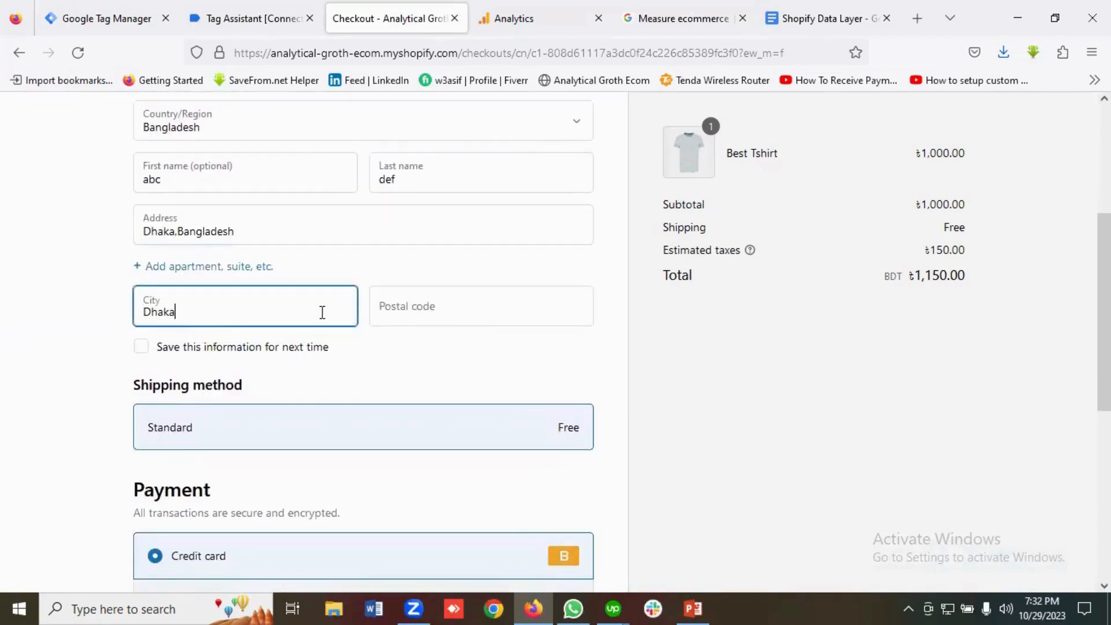
{"action": "left_click", "coordinate": [432, 301]}
{"action": "left_click", "coordinate": [385, 335]}
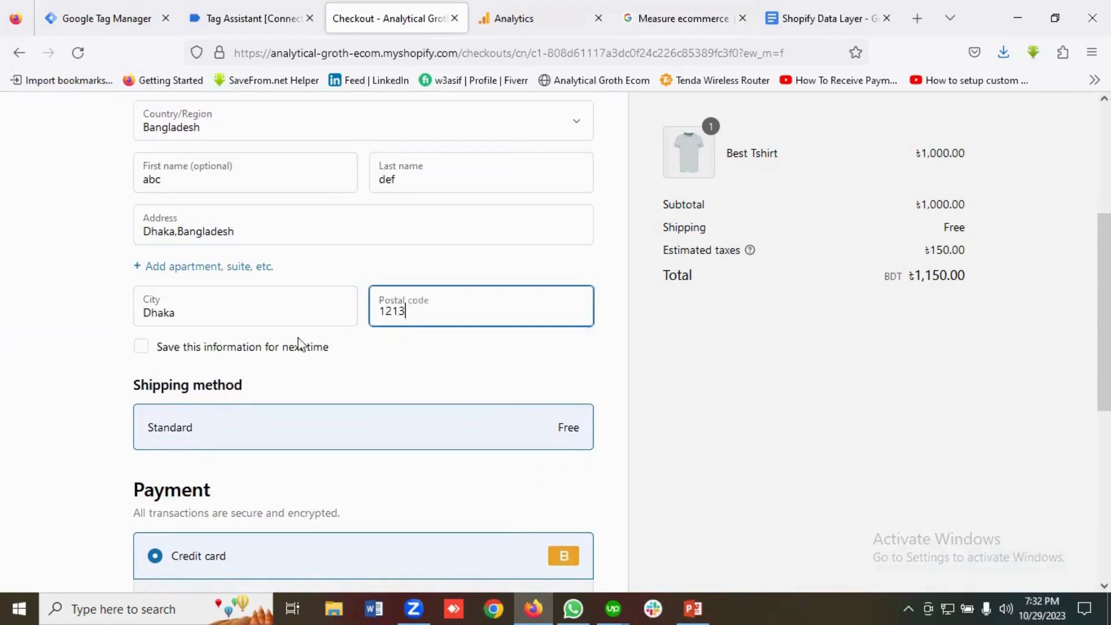
{"action": "left_click", "coordinate": [149, 350]}
Enter test card number 1, expiry 02 / 2 and security code 121, and pay now.
{"action": "scroll", "coordinate": [282, 333], "scroll_direction": "down", "scroll_amount": 2}
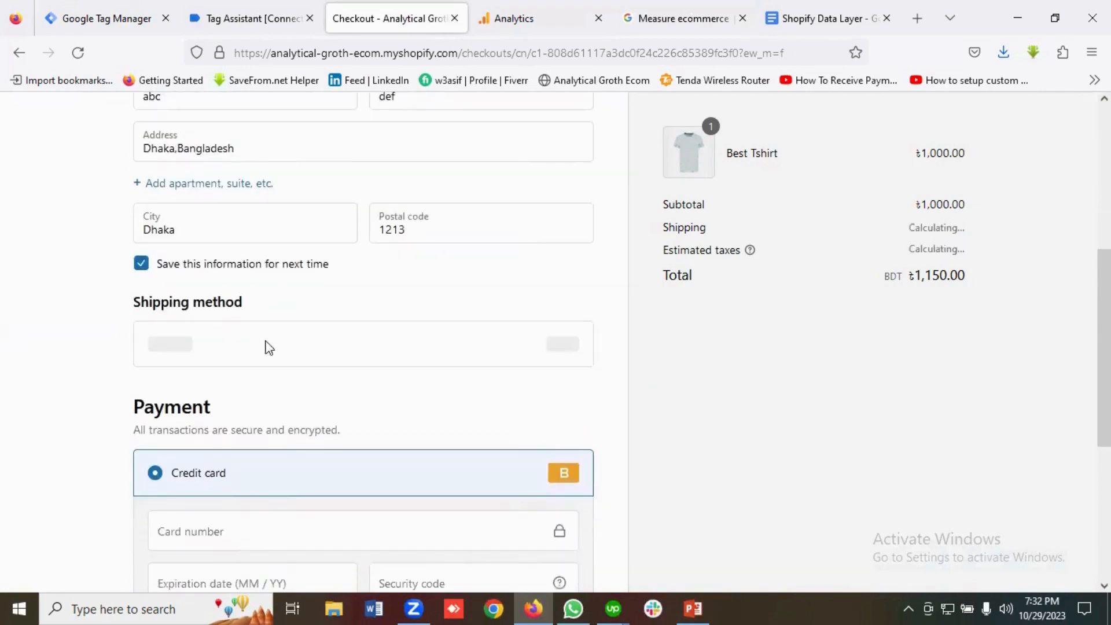
{"action": "scroll", "coordinate": [269, 347], "scroll_direction": "down", "scroll_amount": 4}
{"action": "left_click", "coordinate": [228, 364]}
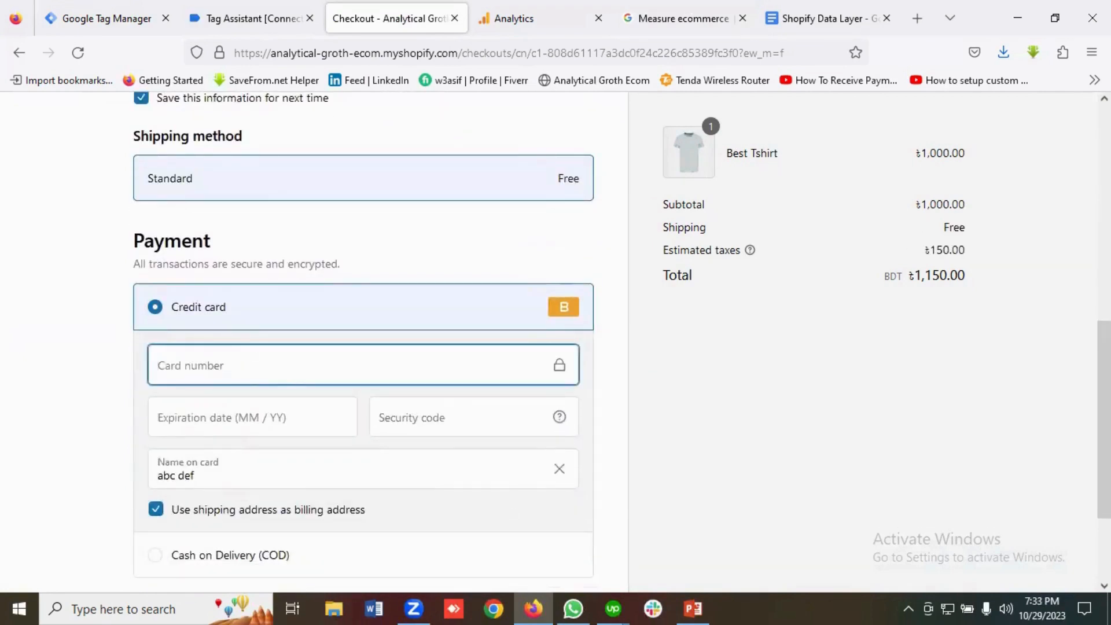
{"action": "type", "text": "1"}
{"action": "scroll", "coordinate": [288, 375], "scroll_direction": "down", "scroll_amount": 3}
{"action": "left_click", "coordinate": [199, 278]}
{"action": "type", "text": "02 / "}
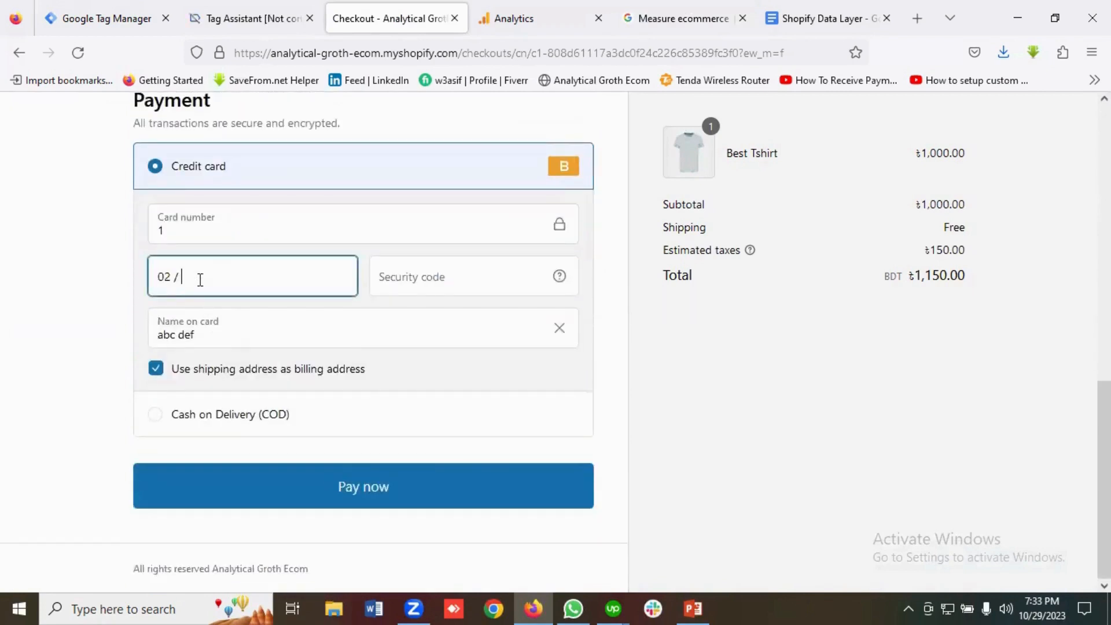
{"action": "type", "text": "25"}
{"action": "left_click", "coordinate": [439, 278]}
{"action": "type", "text": "121"}
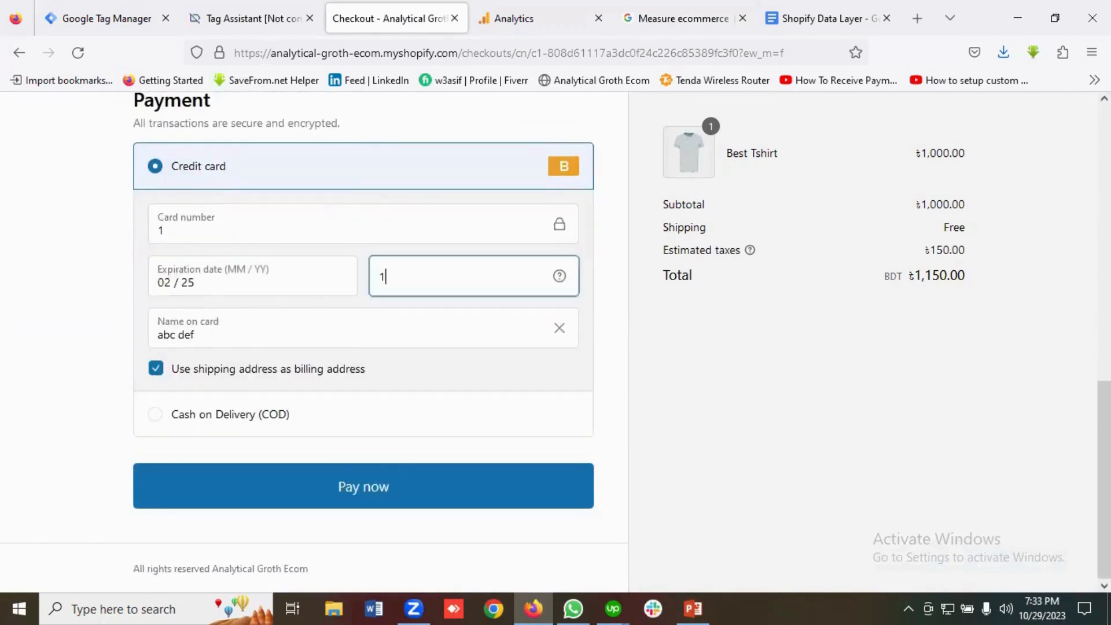
{"action": "left_click", "coordinate": [361, 494]}
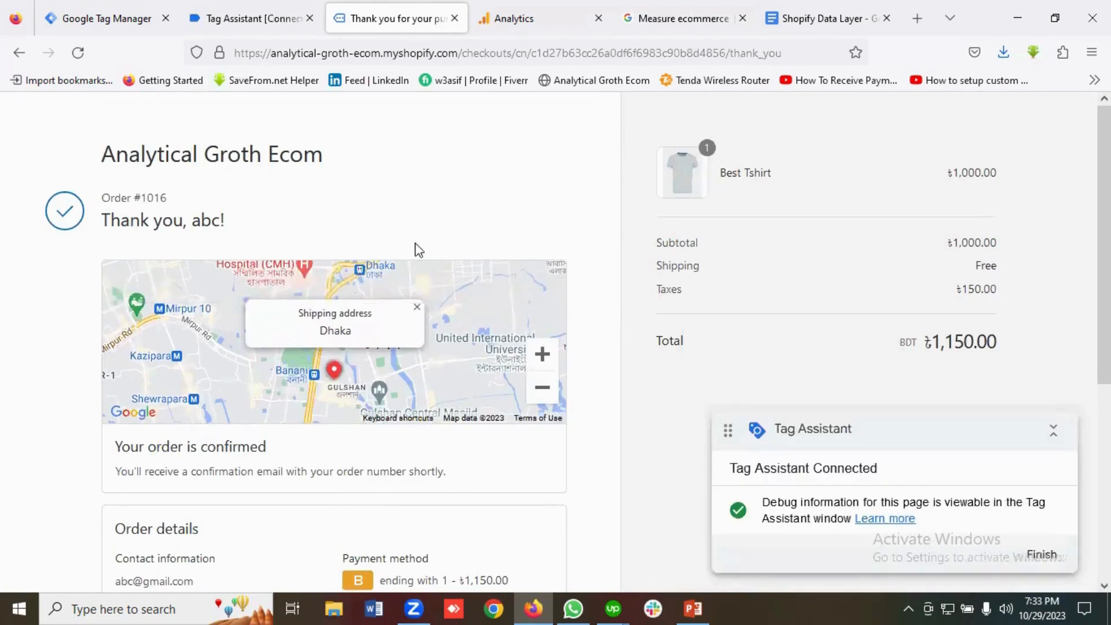
Inspect the purchase event's Data Layer in Tag Assistant: value 1150, tax 150, BDT, one Best Tshirt.
{"action": "left_click", "coordinate": [258, 19]}
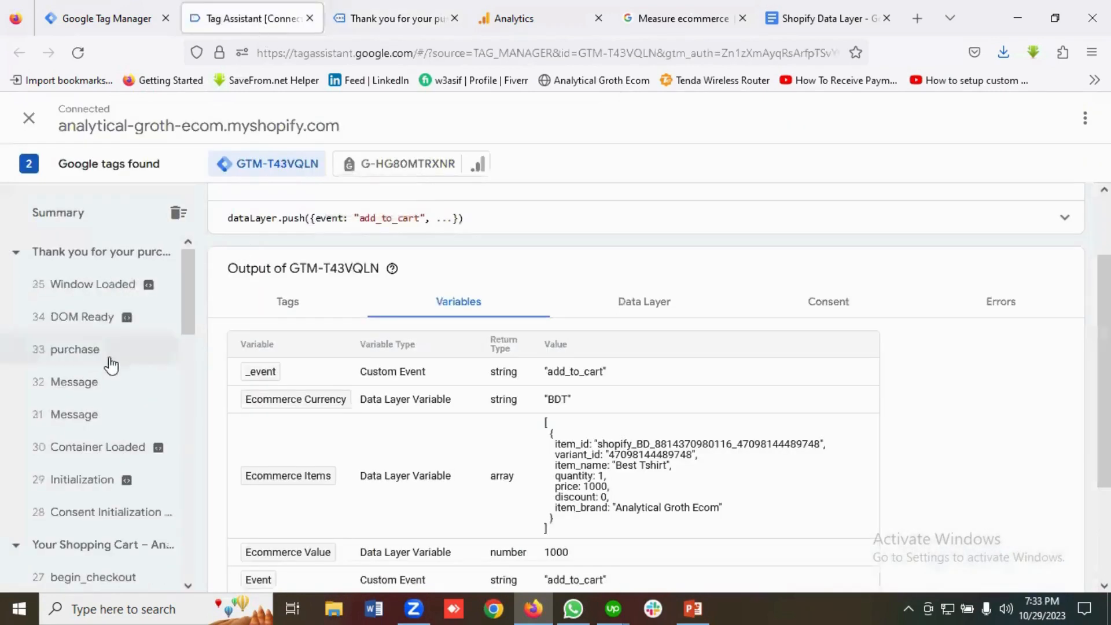
{"action": "left_click", "coordinate": [81, 351]}
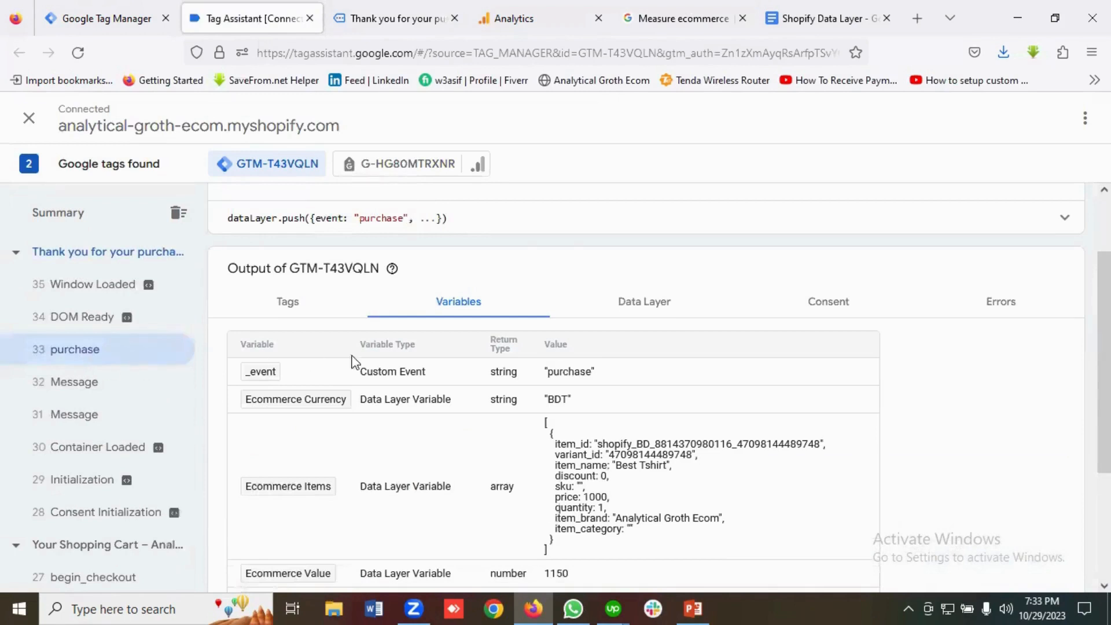
{"action": "left_click", "coordinate": [656, 310]}
{"action": "scroll", "coordinate": [515, 394], "scroll_direction": "down", "scroll_amount": 3}
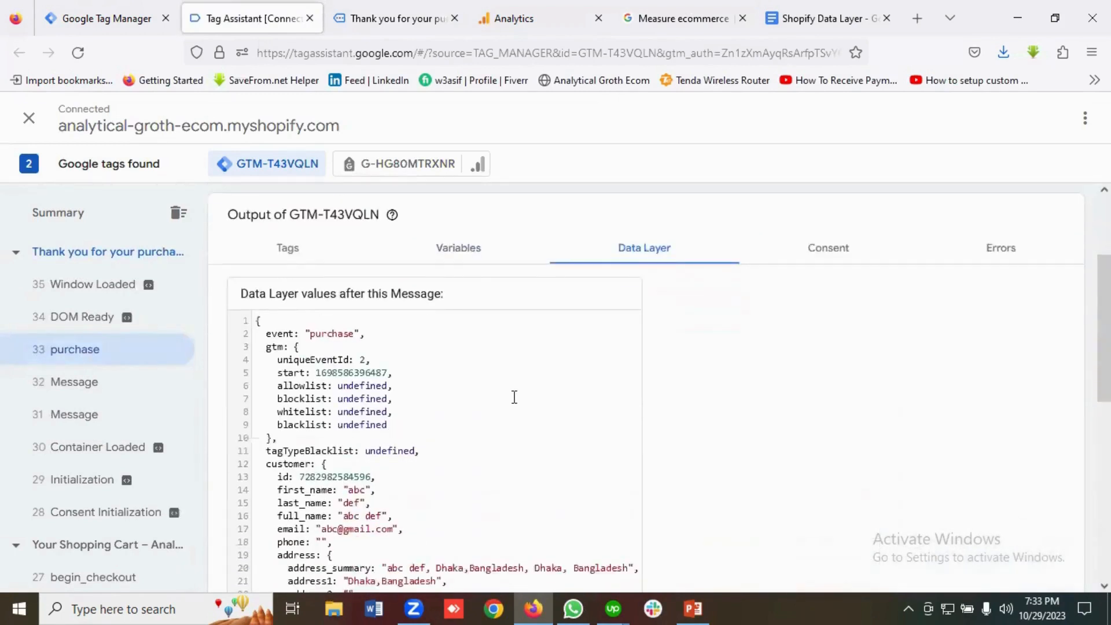
{"action": "scroll", "coordinate": [515, 399], "scroll_direction": "down", "scroll_amount": 5}
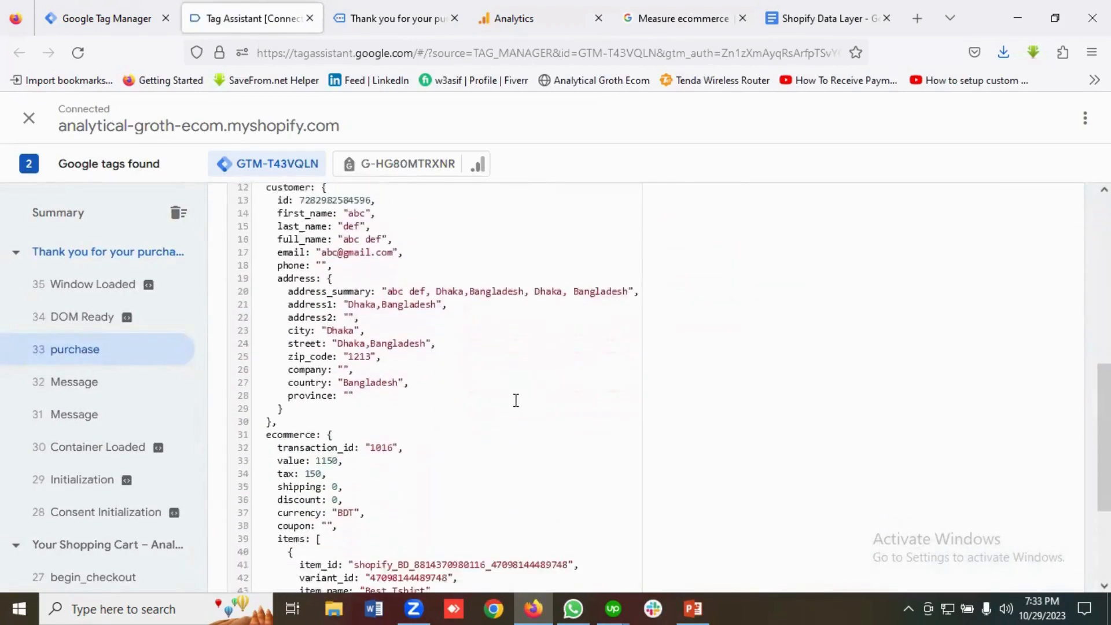
{"action": "scroll", "coordinate": [325, 399], "scroll_direction": "down", "scroll_amount": 2}
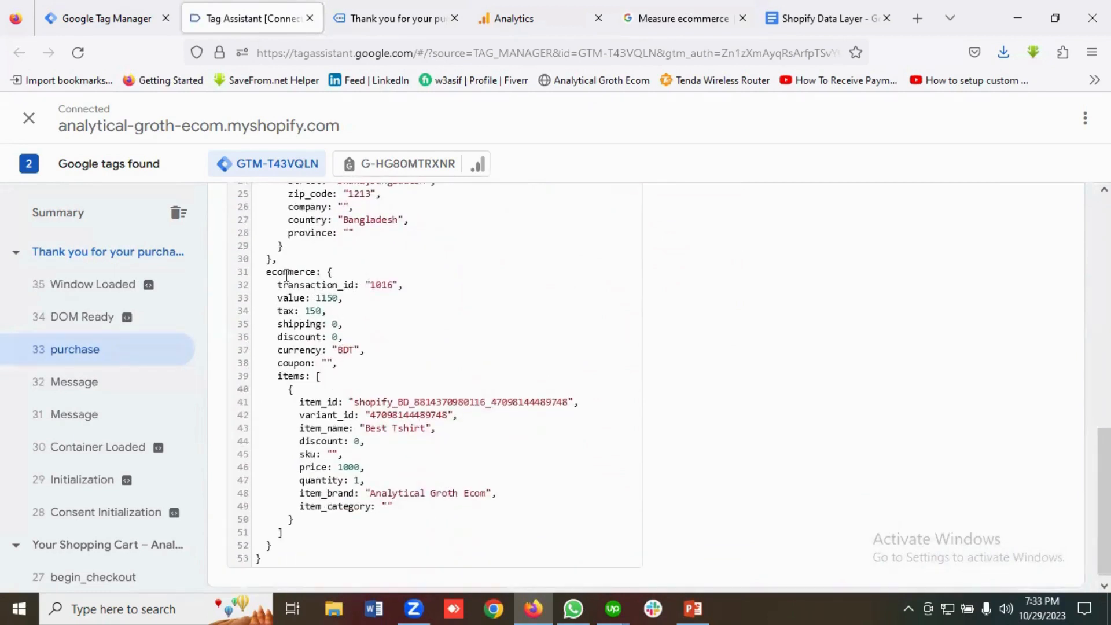
{"action": "scroll", "coordinate": [365, 329], "scroll_direction": "down", "scroll_amount": 1}
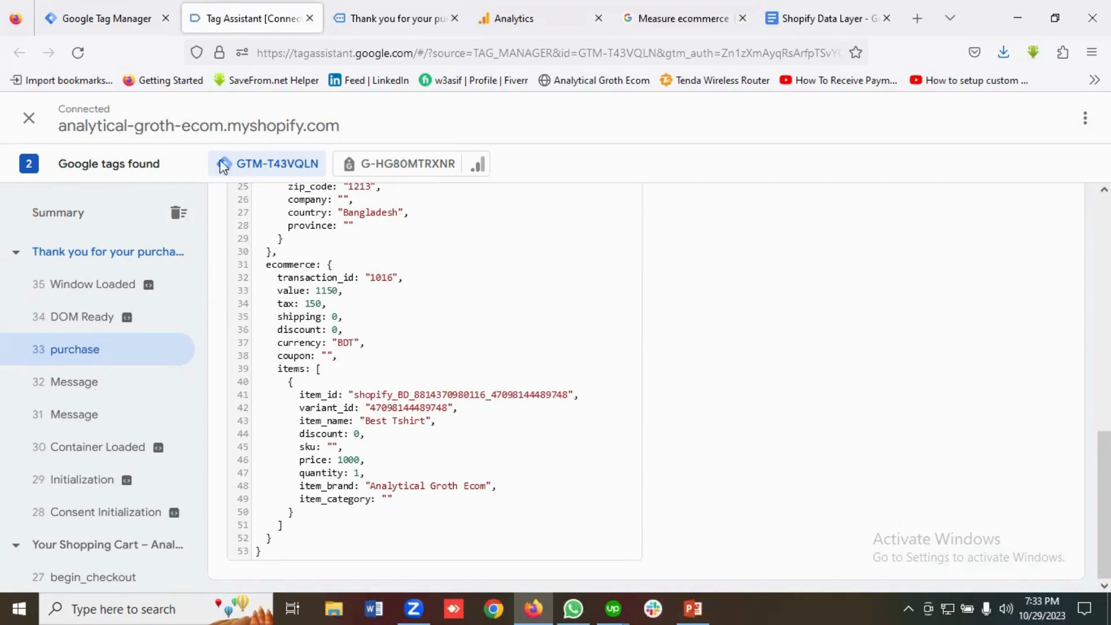
Go back to the Tag Manager workspace and open the container's Variables list.
{"action": "left_click", "coordinate": [93, 17]}
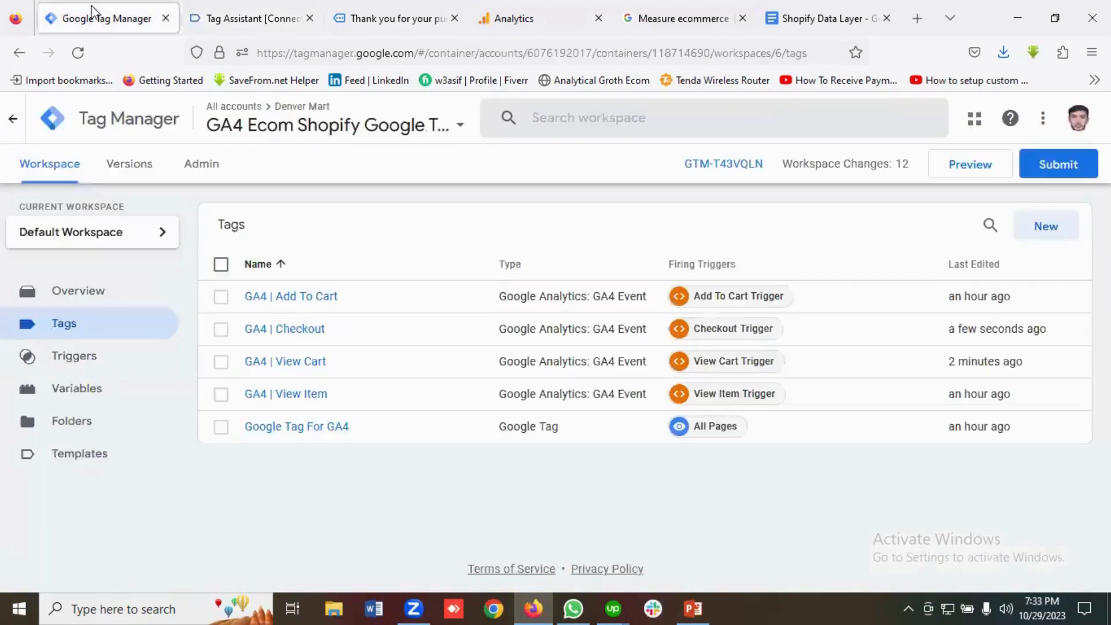
{"action": "left_click", "coordinate": [92, 400]}
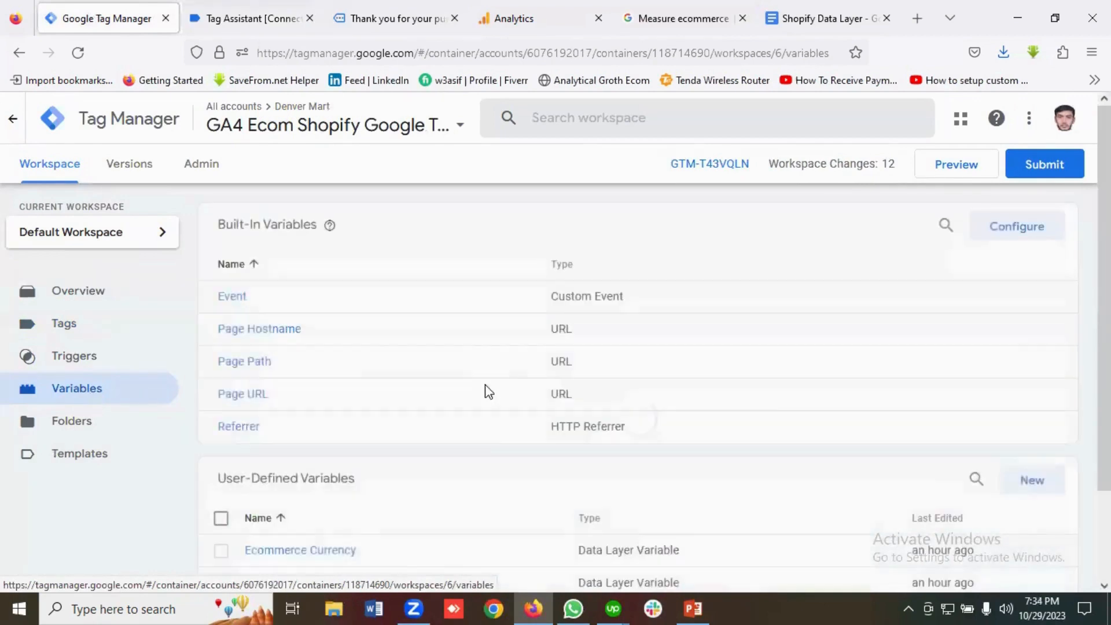
{"action": "scroll", "coordinate": [766, 411], "scroll_direction": "down", "scroll_amount": 2}
{"action": "scroll", "coordinate": [763, 404], "scroll_direction": "down", "scroll_amount": 1}
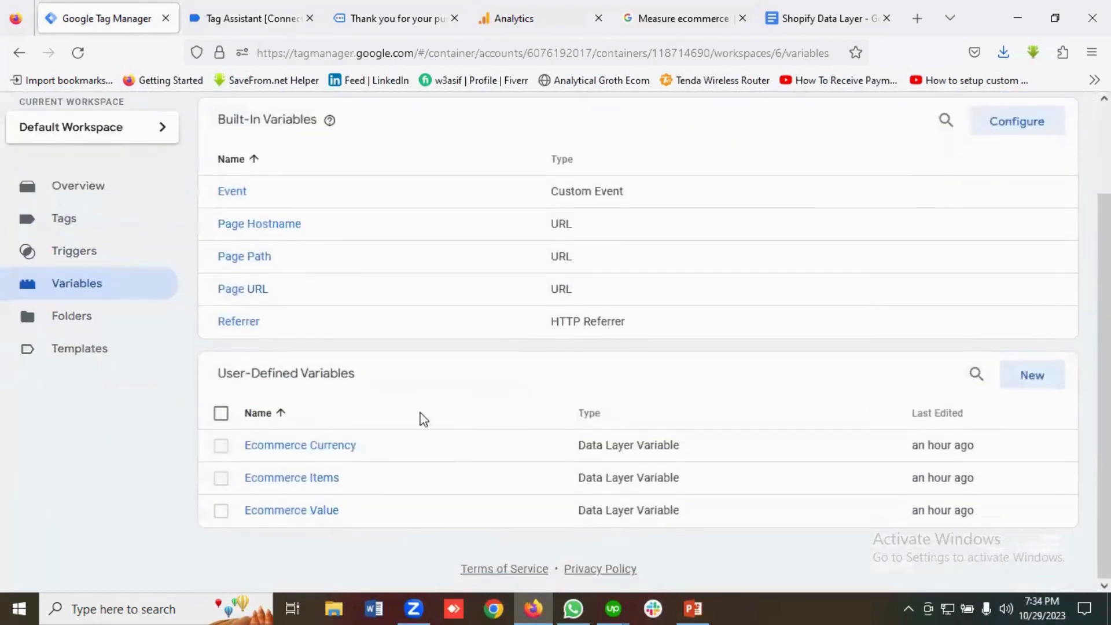
{"action": "scroll", "coordinate": [409, 428], "scroll_direction": "up", "scroll_amount": 3}
{"action": "scroll", "coordinate": [408, 428], "scroll_direction": "down", "scroll_amount": 2}
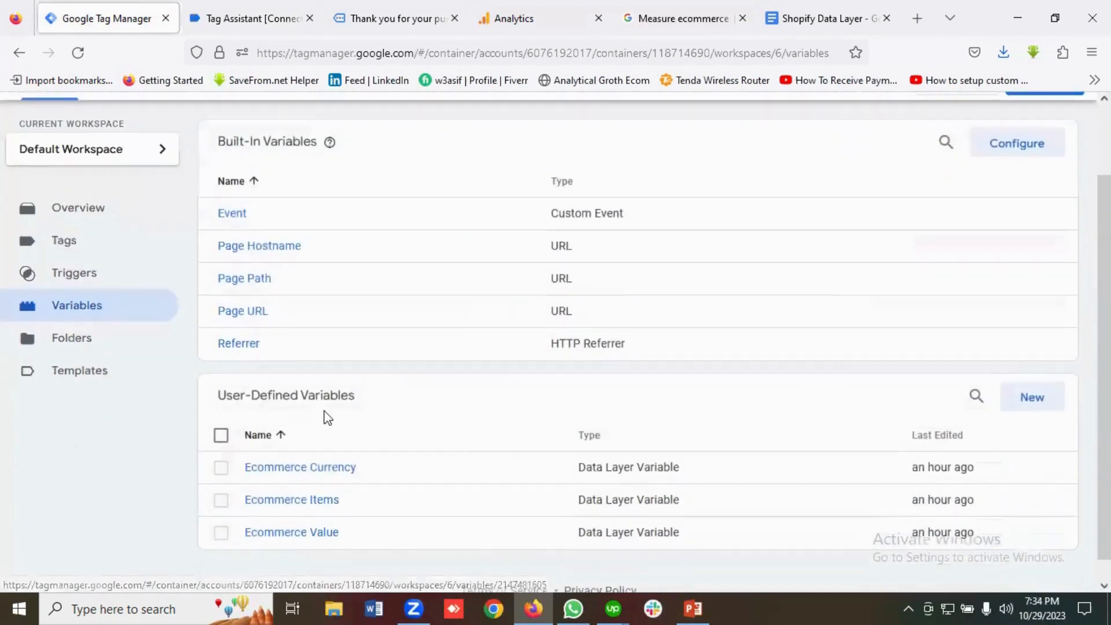
Start a new user-defined variable named 'Ecommerce Transaction ID', copied from the GA4 docs.
{"action": "left_click", "coordinate": [1044, 408]}
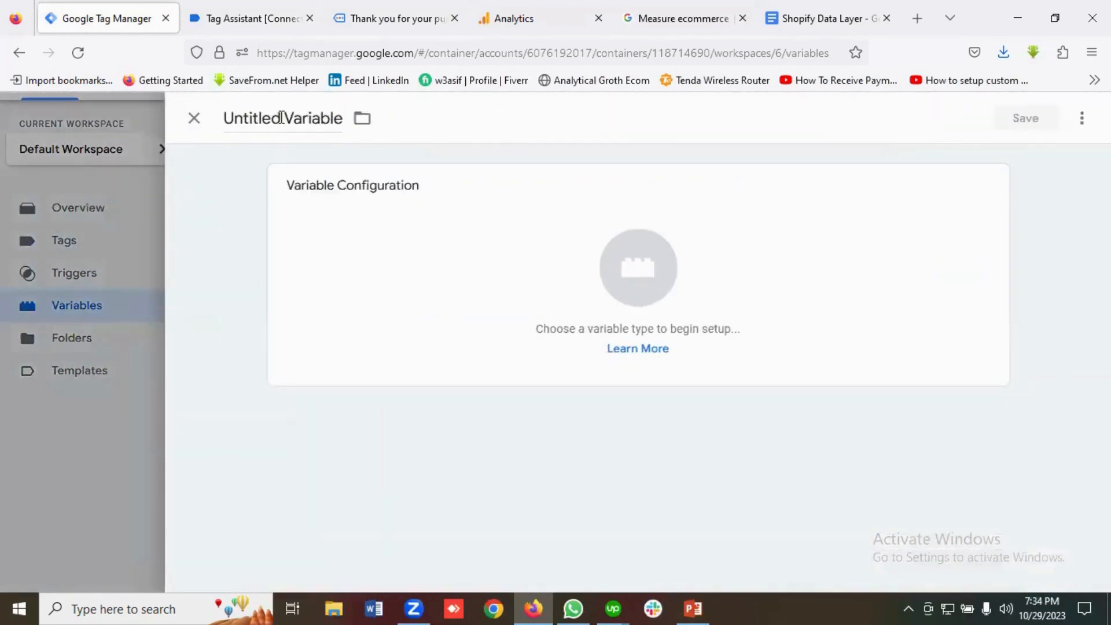
{"action": "left_click", "coordinate": [276, 118]}
{"action": "key", "text": "BackSpace"}
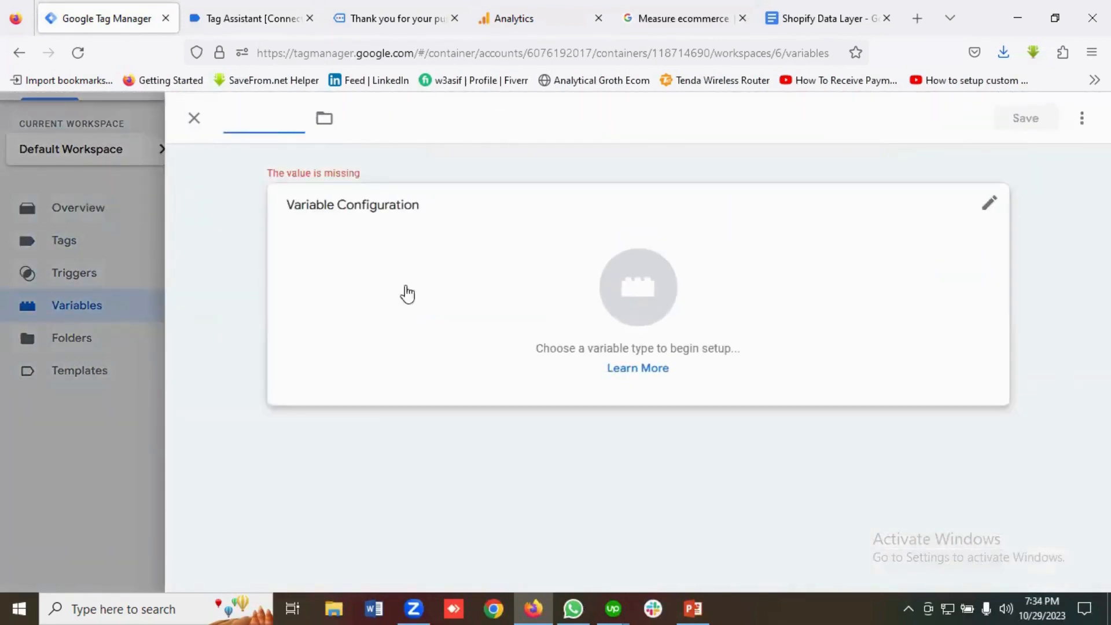
{"action": "left_click", "coordinate": [683, 18]}
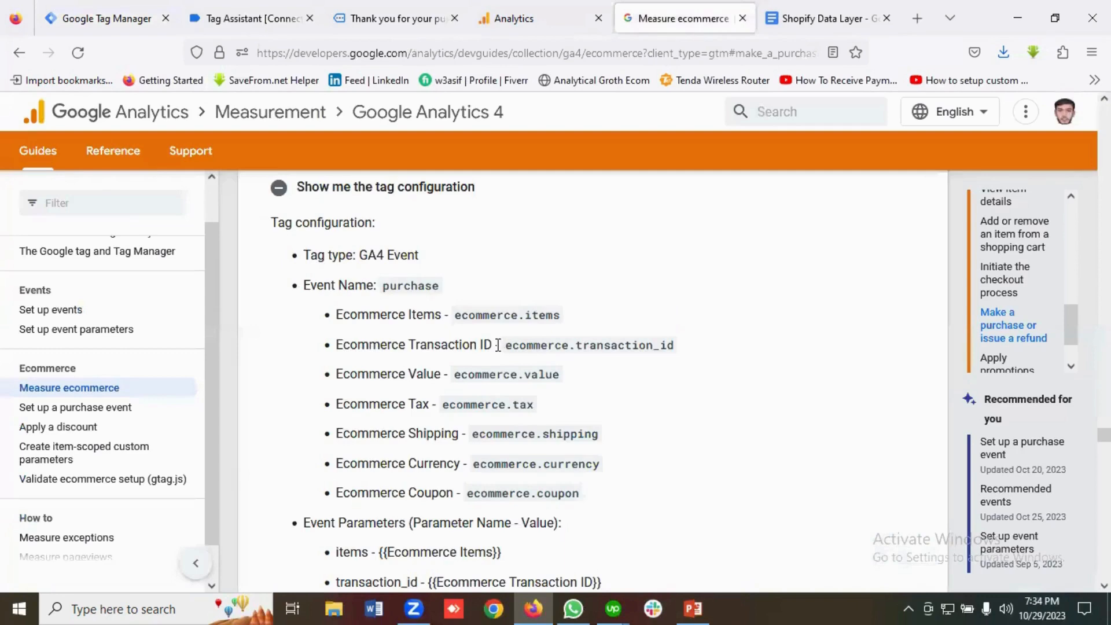
{"action": "left_click_drag", "start_coordinate": [497, 345], "coordinate": [331, 349]}
{"action": "right_click", "coordinate": [371, 348]}
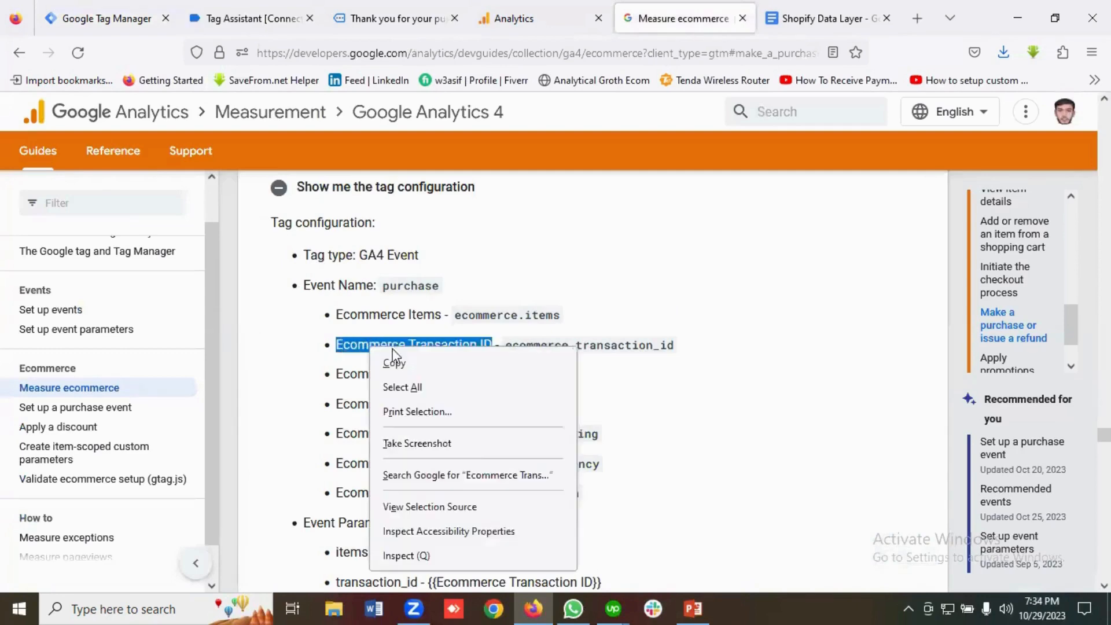
{"action": "left_click", "coordinate": [394, 360]}
{"action": "left_click", "coordinate": [151, 16]}
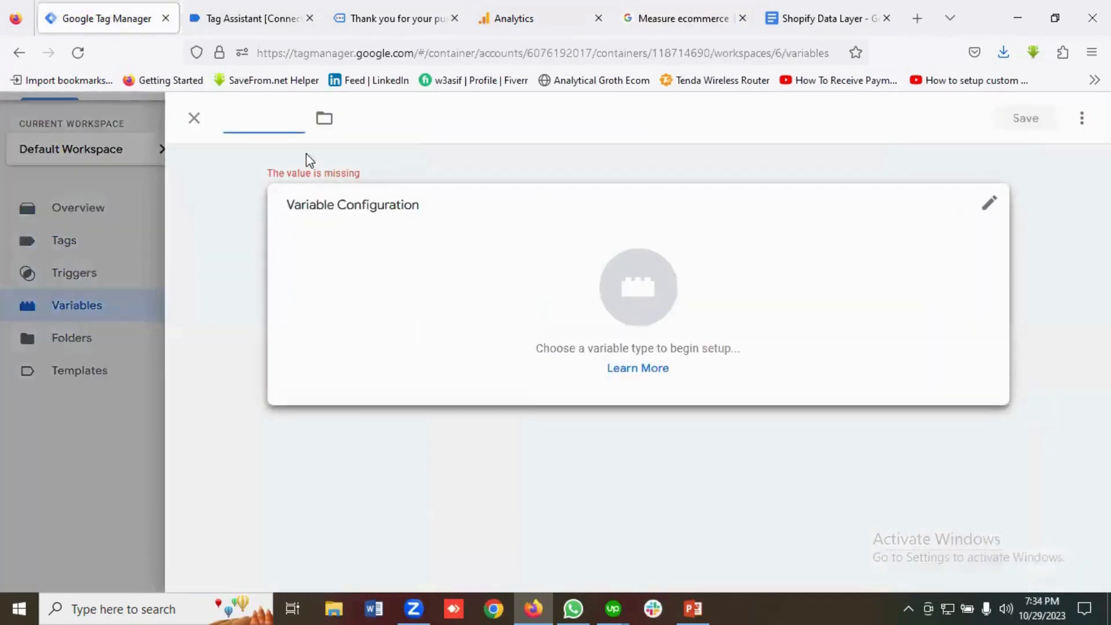
{"action": "left_click", "coordinate": [255, 125]}
{"action": "key", "text": "ctrl+v"}
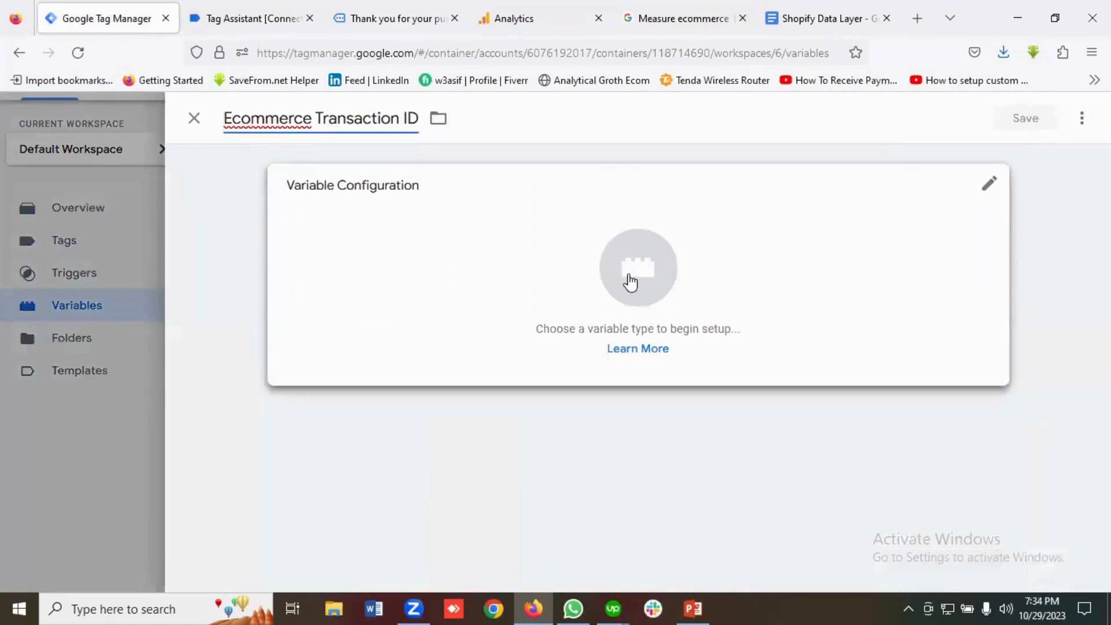
Make it a Data Layer Variable and begin the key with 'ecommerce' from the purchase data layer.
{"action": "left_click", "coordinate": [631, 280]}
{"action": "scroll", "coordinate": [753, 333], "scroll_direction": "down", "scroll_amount": 3}
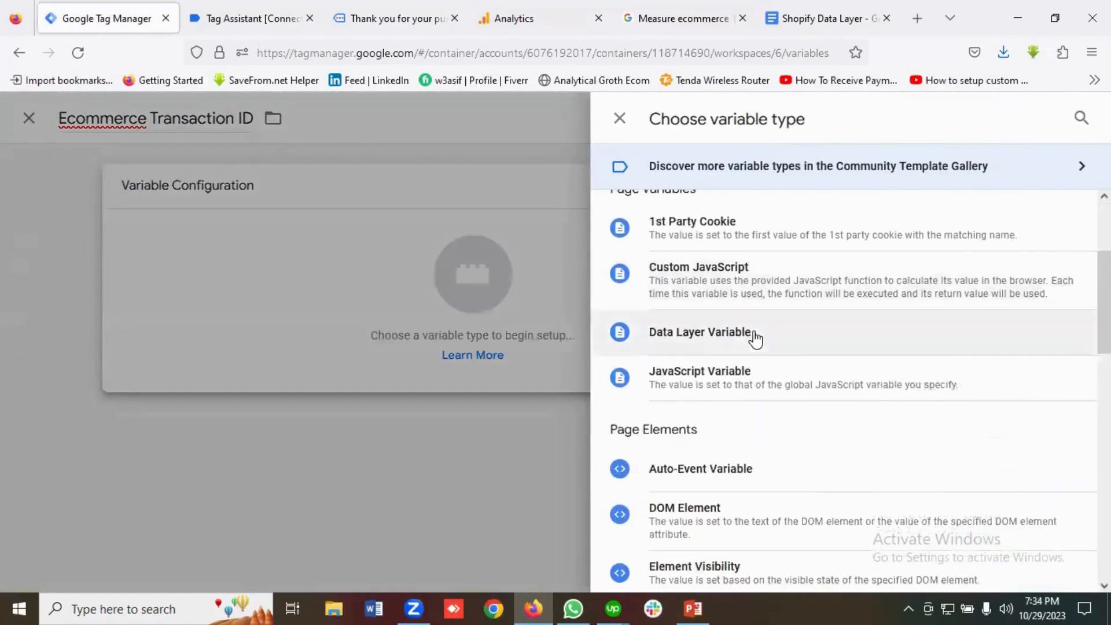
{"action": "left_click", "coordinate": [718, 343]}
{"action": "left_click", "coordinate": [329, 347]}
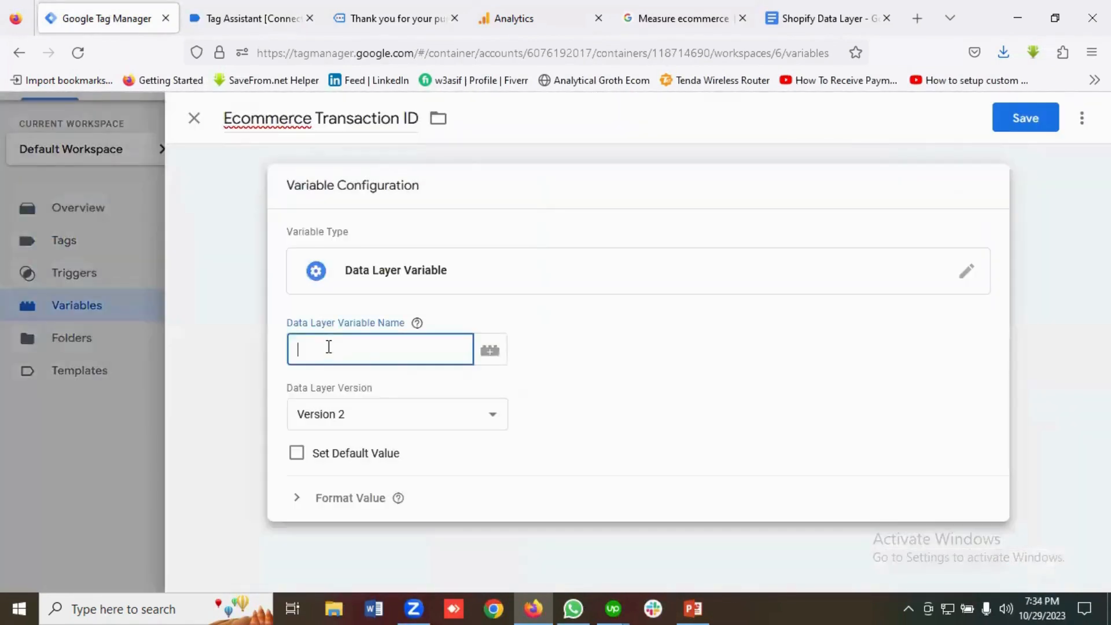
{"action": "key", "text": "ctrl+Tab"}
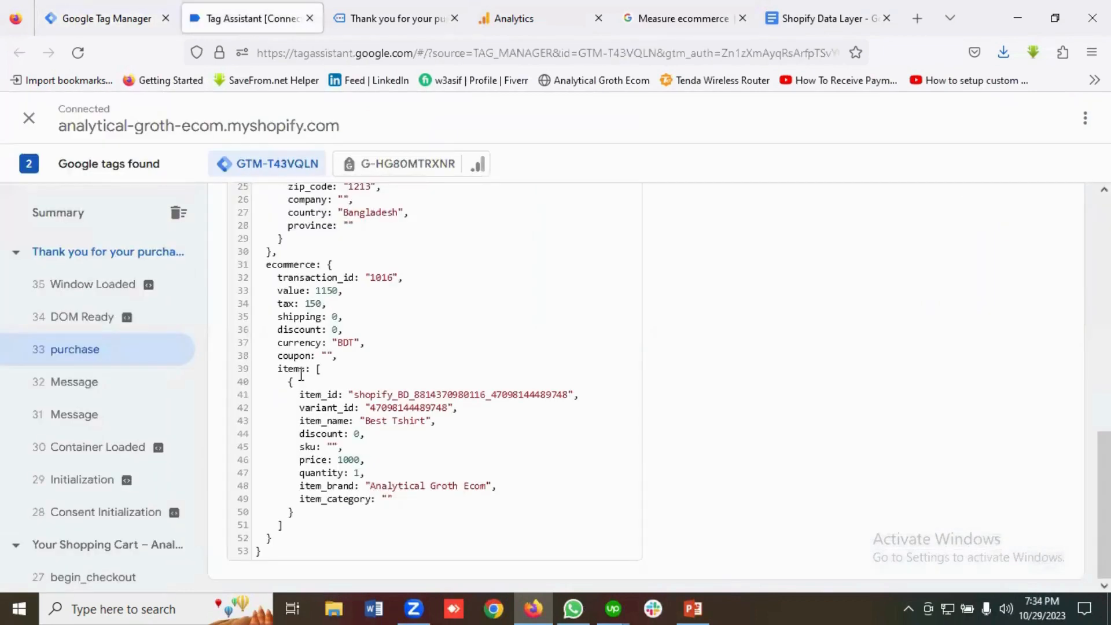
{"action": "double_click", "coordinate": [289, 264]}
{"action": "right_click", "coordinate": [290, 263]}
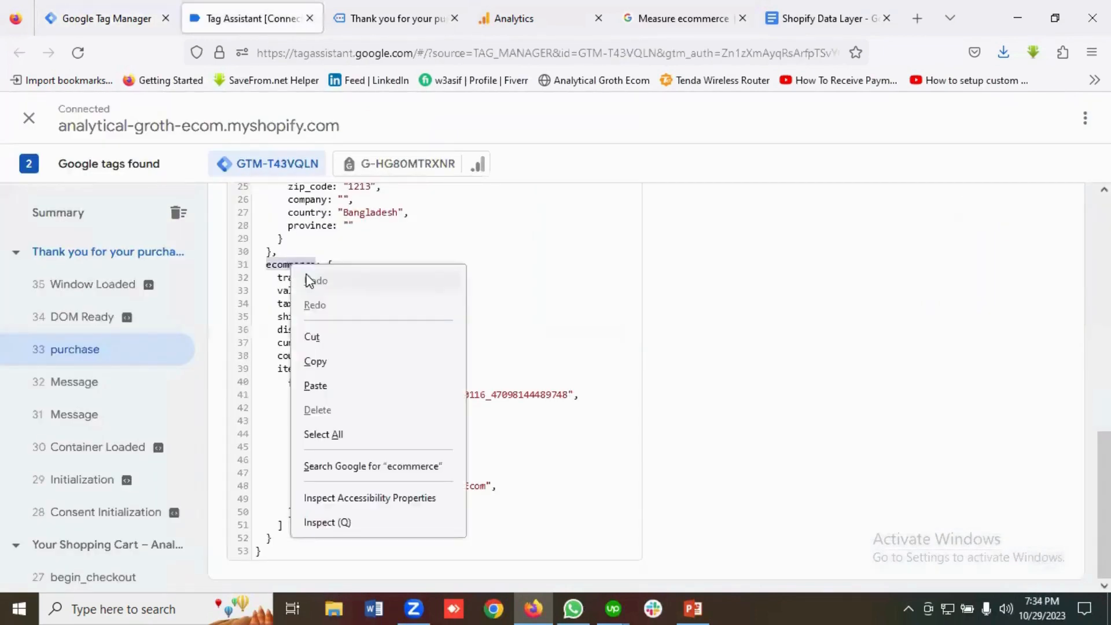
{"action": "left_click", "coordinate": [315, 362]}
{"action": "key", "text": "ctrl+shift+Tab"}
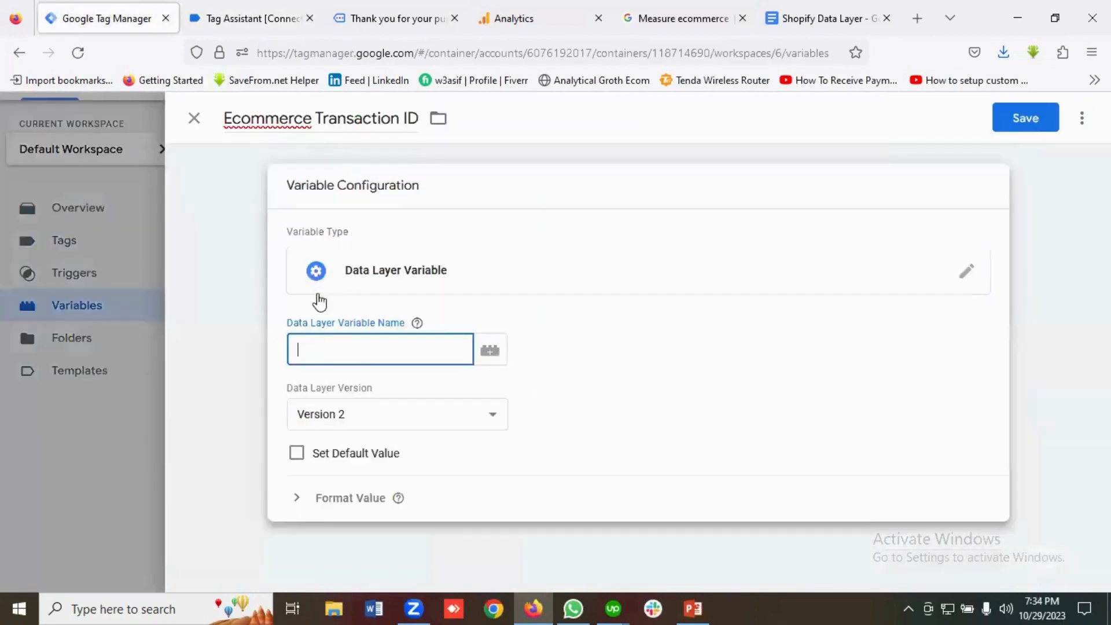
{"action": "key", "text": "ctrl+v"}
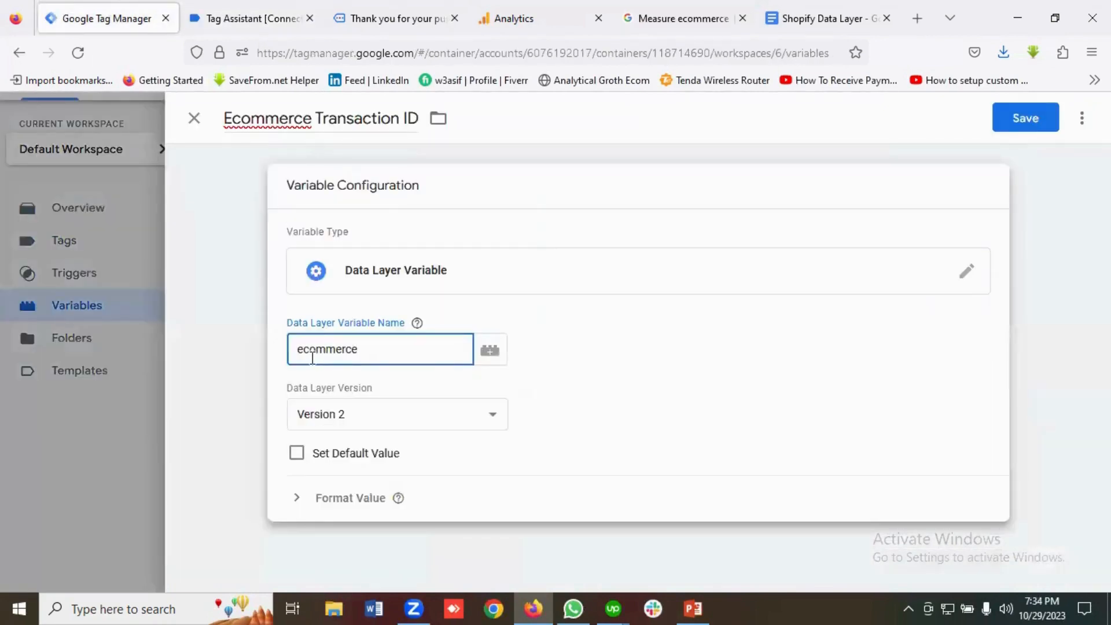
Complete the data layer key as ecommerce.transaction_id.
{"action": "left_click", "coordinate": [231, 18]}
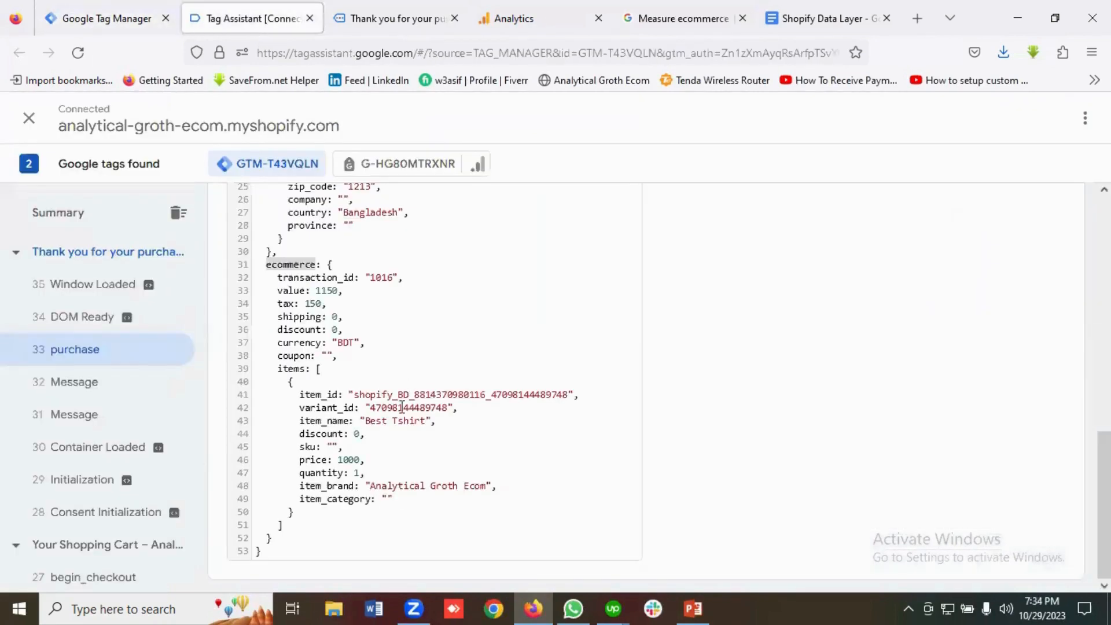
{"action": "left_click_drag", "start_coordinate": [317, 284], "coordinate": [313, 283]}
{"action": "double_click", "coordinate": [309, 277]}
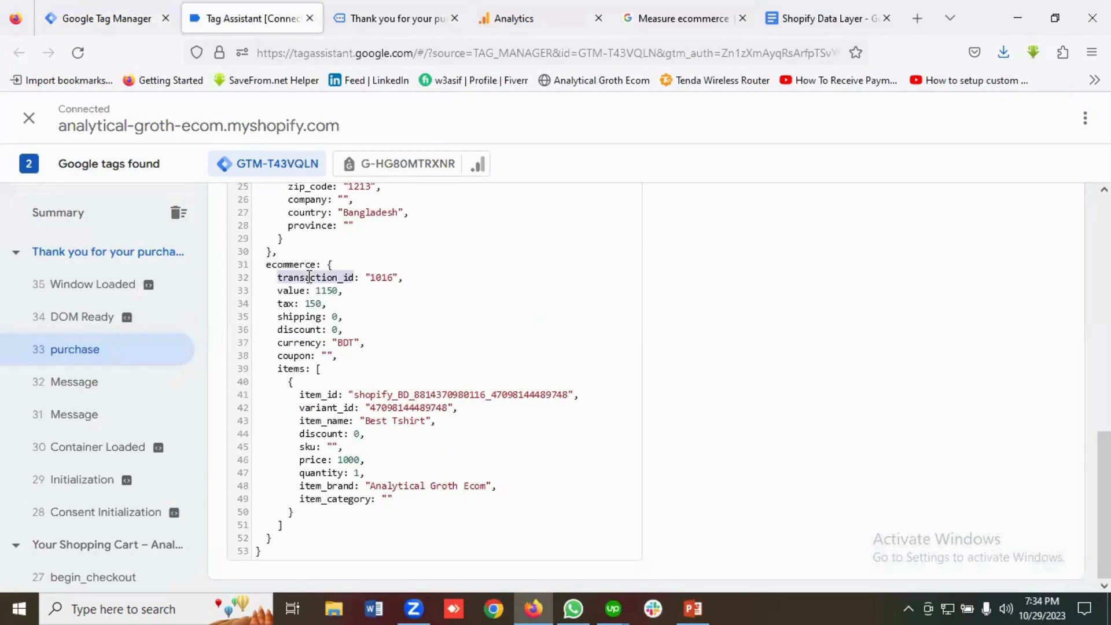
{"action": "right_click", "coordinate": [309, 278]}
{"action": "left_click", "coordinate": [336, 377]}
{"action": "left_click", "coordinate": [117, 18]}
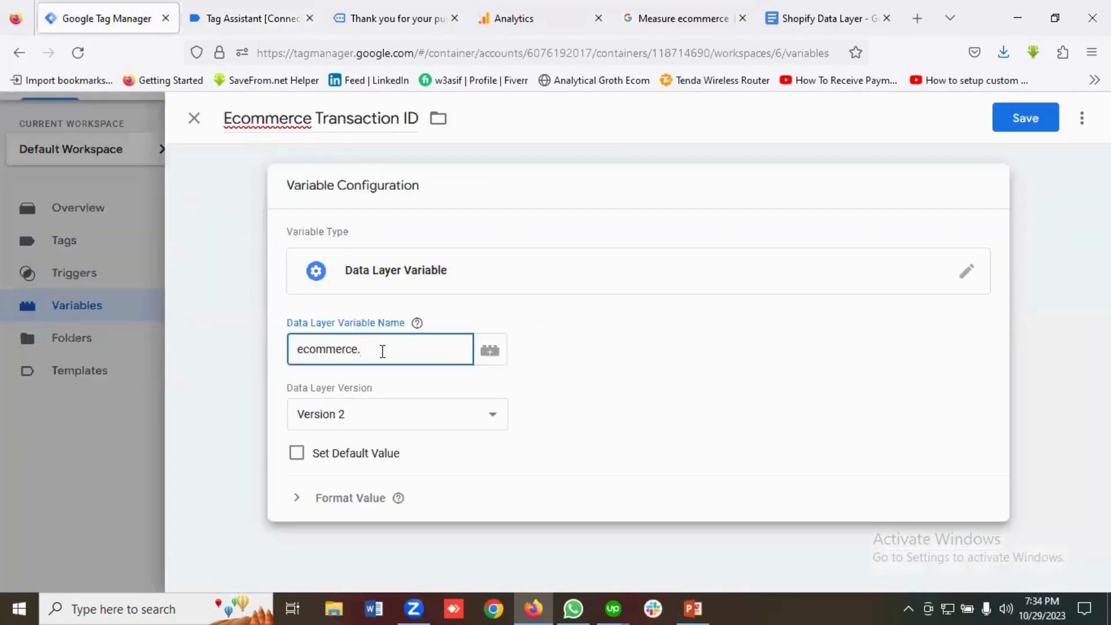
{"action": "key", "text": "ctrl+v"}
Check the documented transaction ID path, then save the Ecommerce Transaction ID variable.
{"action": "left_click", "coordinate": [652, 13]}
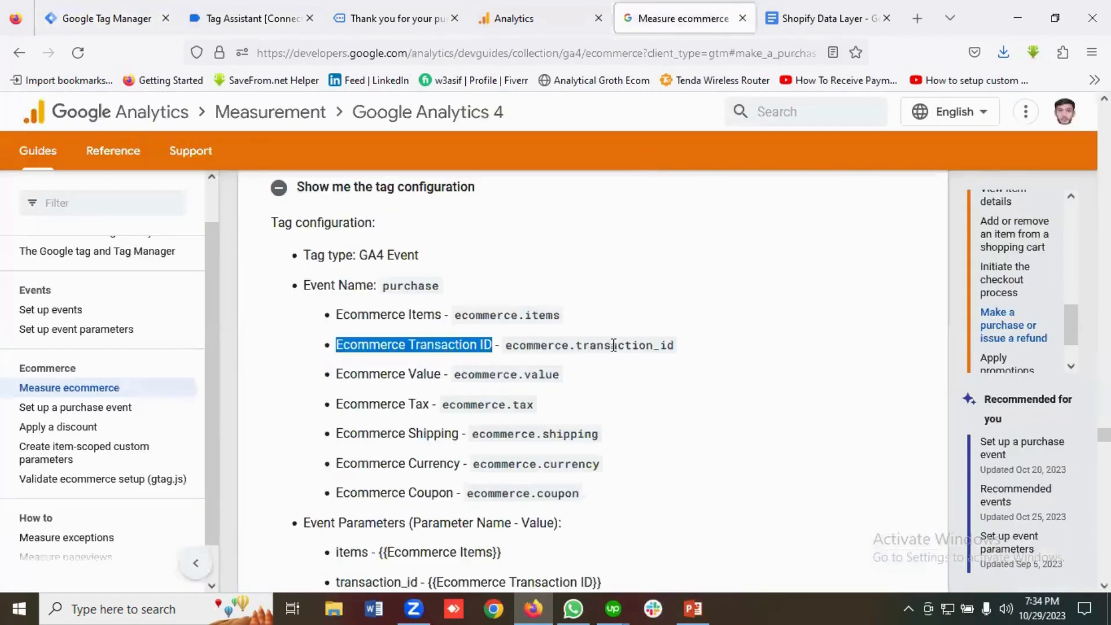
{"action": "left_click", "coordinate": [633, 359]}
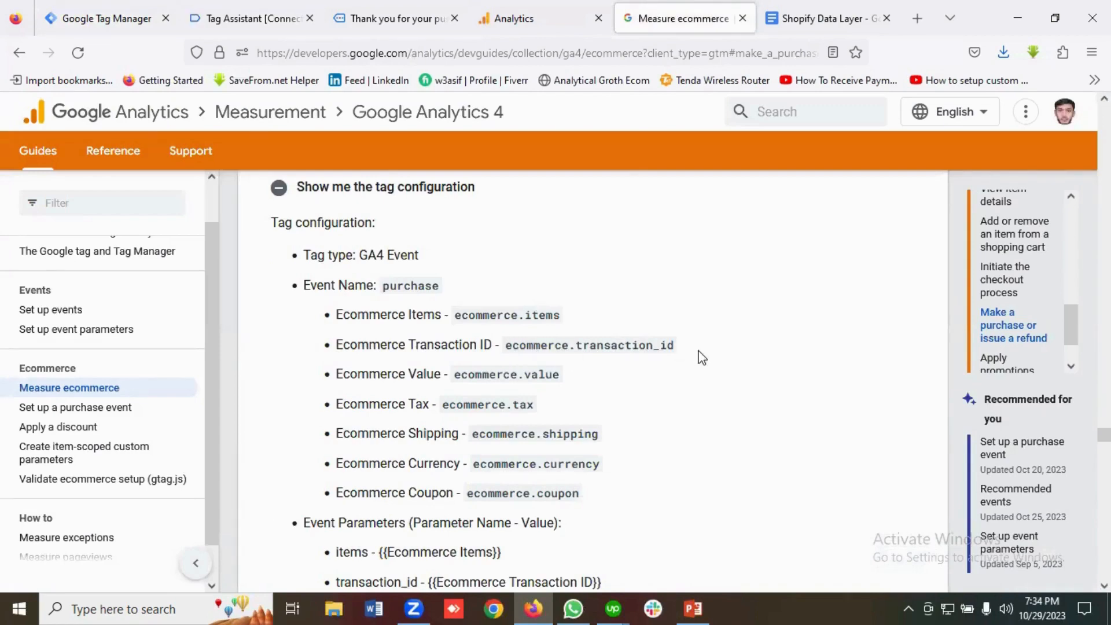
{"action": "left_click", "coordinate": [249, 18]}
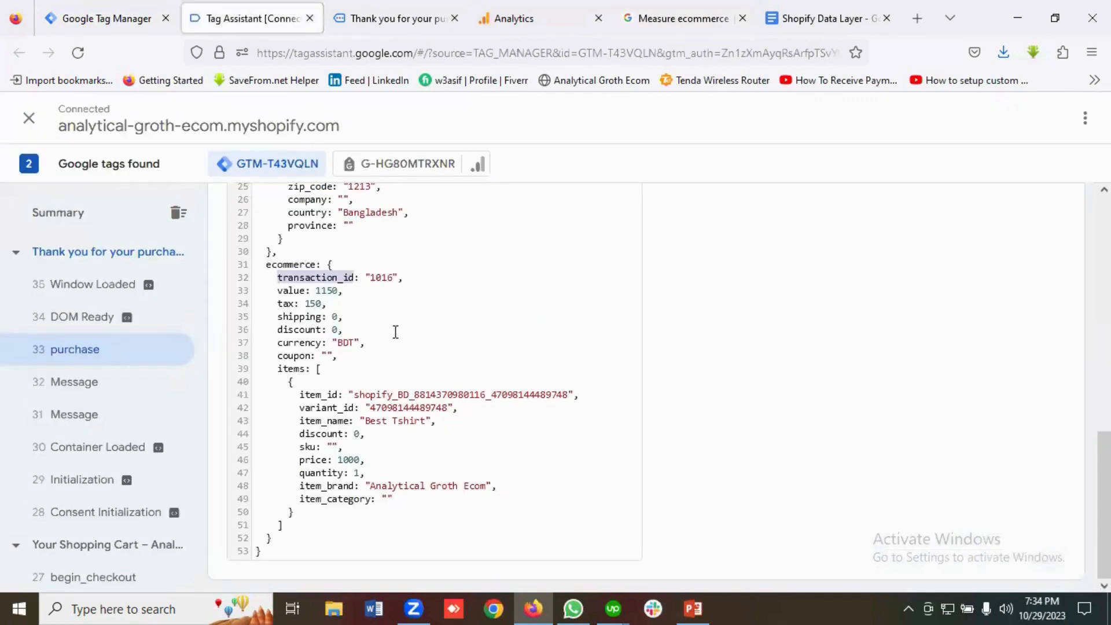
{"action": "left_click", "coordinate": [92, 16]}
{"action": "left_click", "coordinate": [1033, 121]}
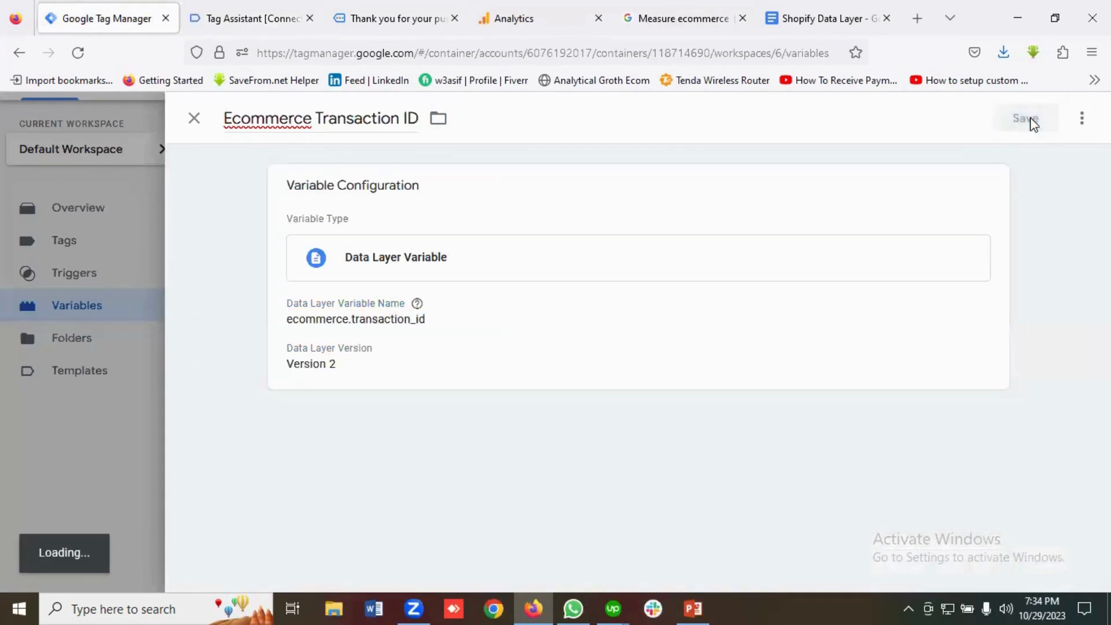
{"action": "scroll", "coordinate": [868, 335], "scroll_direction": "down", "scroll_amount": 2}
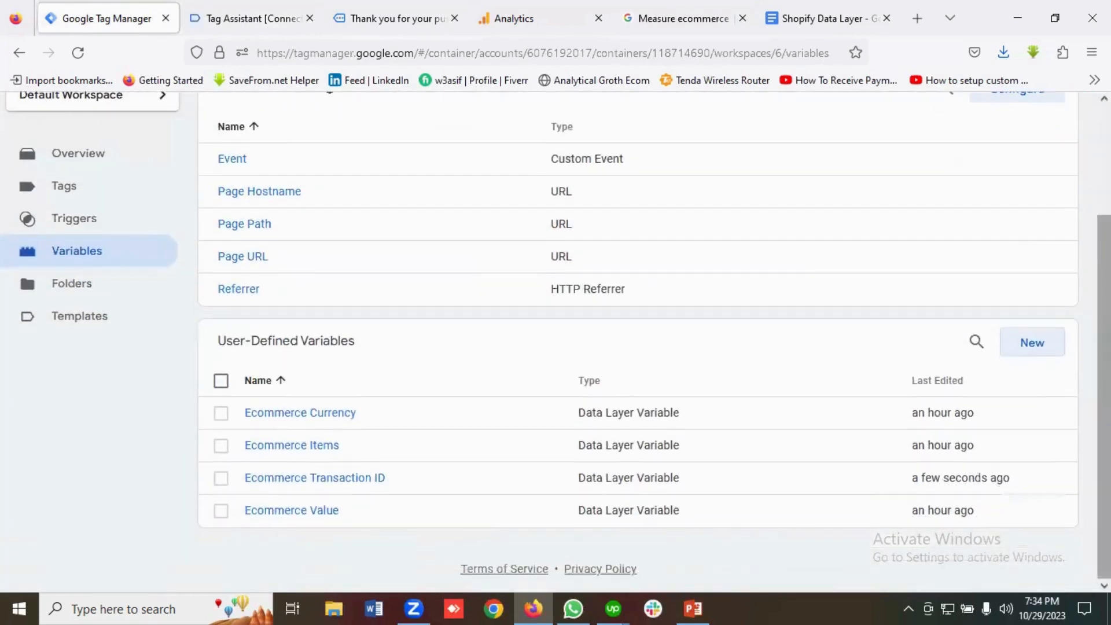
Start a new variable named 'Ecommerce Tax', copied from the GA4 docs.
{"action": "left_click", "coordinate": [1042, 355]}
{"action": "left_click", "coordinate": [261, 118]}
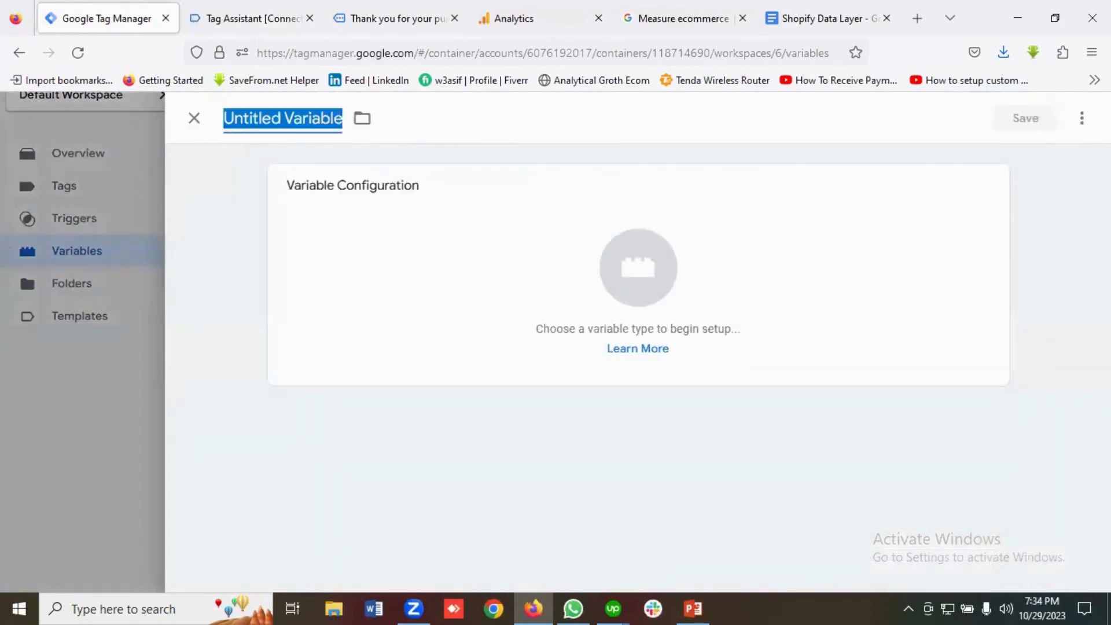
{"action": "key", "text": "BackSpace"}
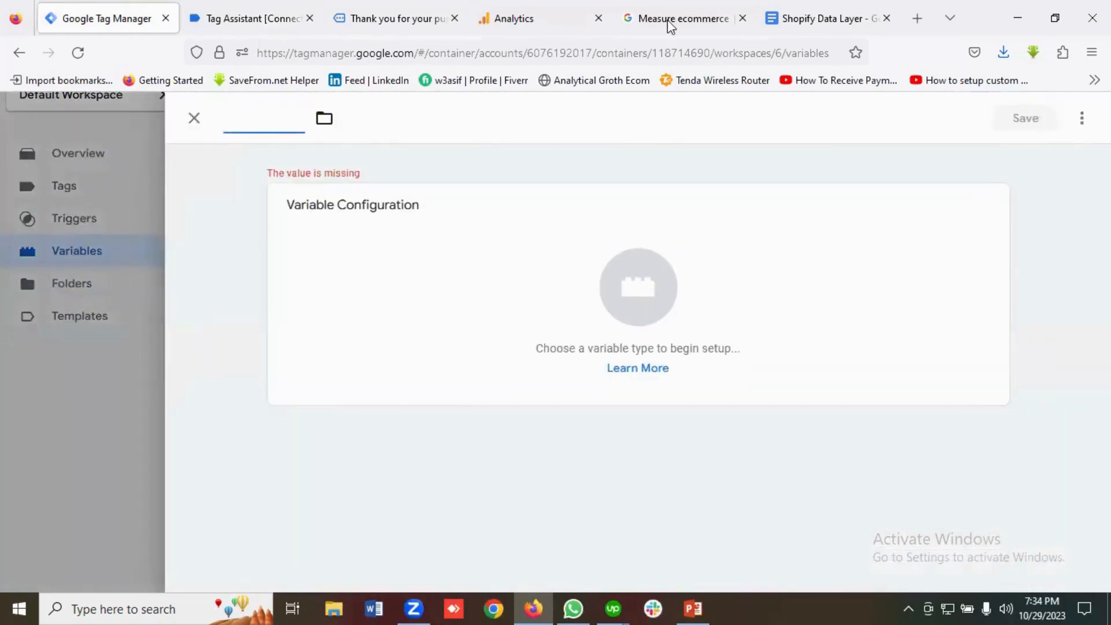
{"action": "left_click", "coordinate": [668, 20]}
{"action": "left_click_drag", "start_coordinate": [434, 404], "coordinate": [339, 410]}
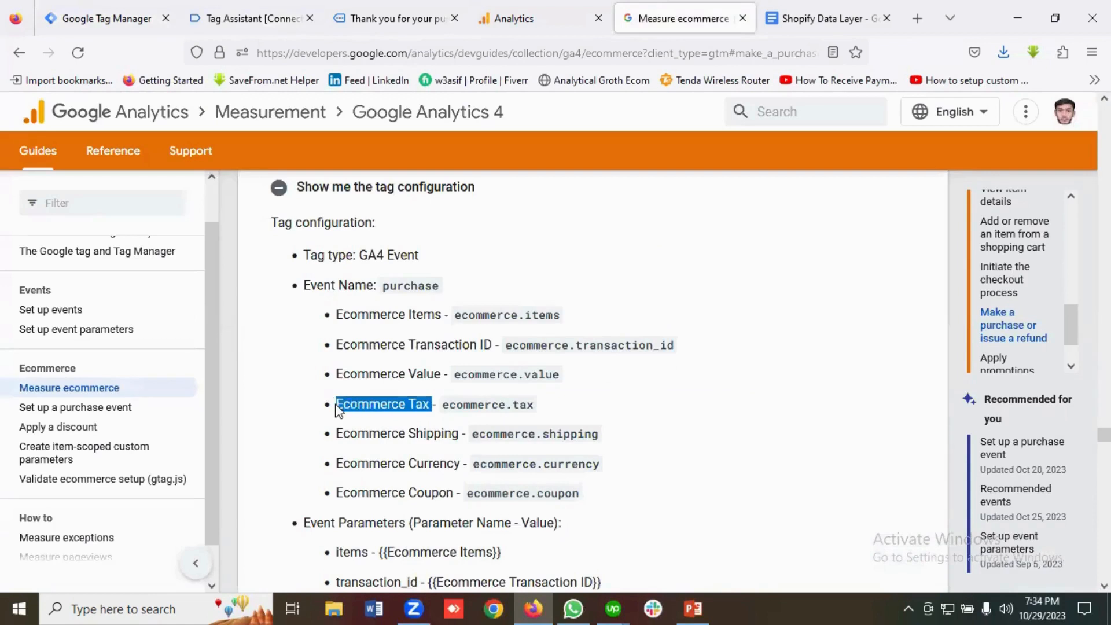
{"action": "right_click", "coordinate": [351, 409]}
{"action": "left_click", "coordinate": [377, 194]}
{"action": "left_click", "coordinate": [120, 24]}
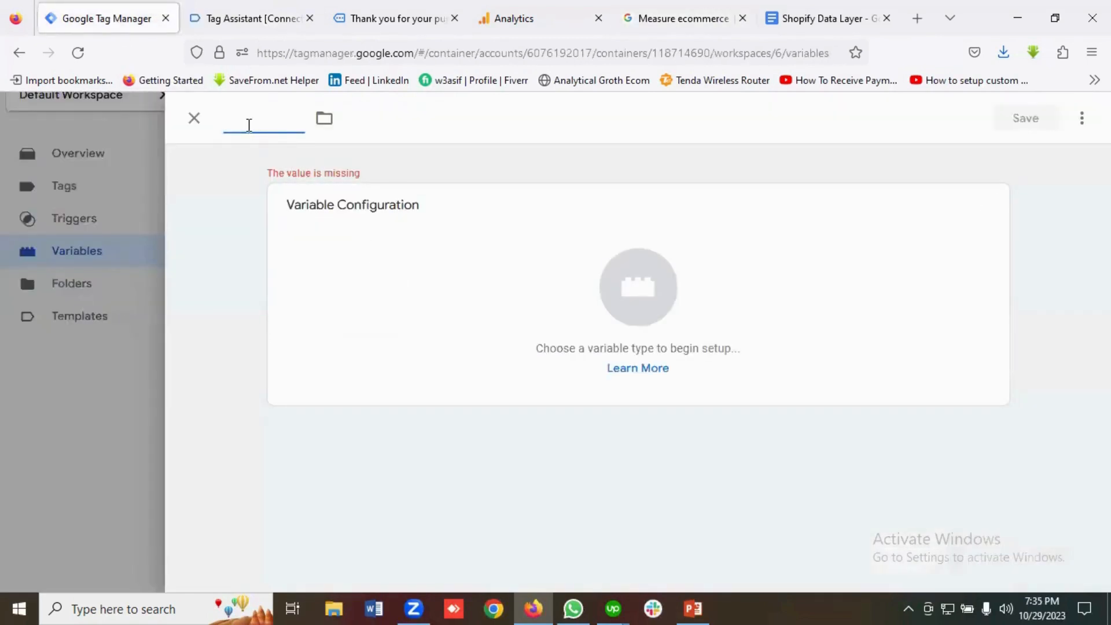
{"action": "key", "text": "ctrl+v"}
Make it a Data Layer Variable and begin the key with 'ecommerce' from the purchase data.
{"action": "left_click", "coordinate": [637, 269]}
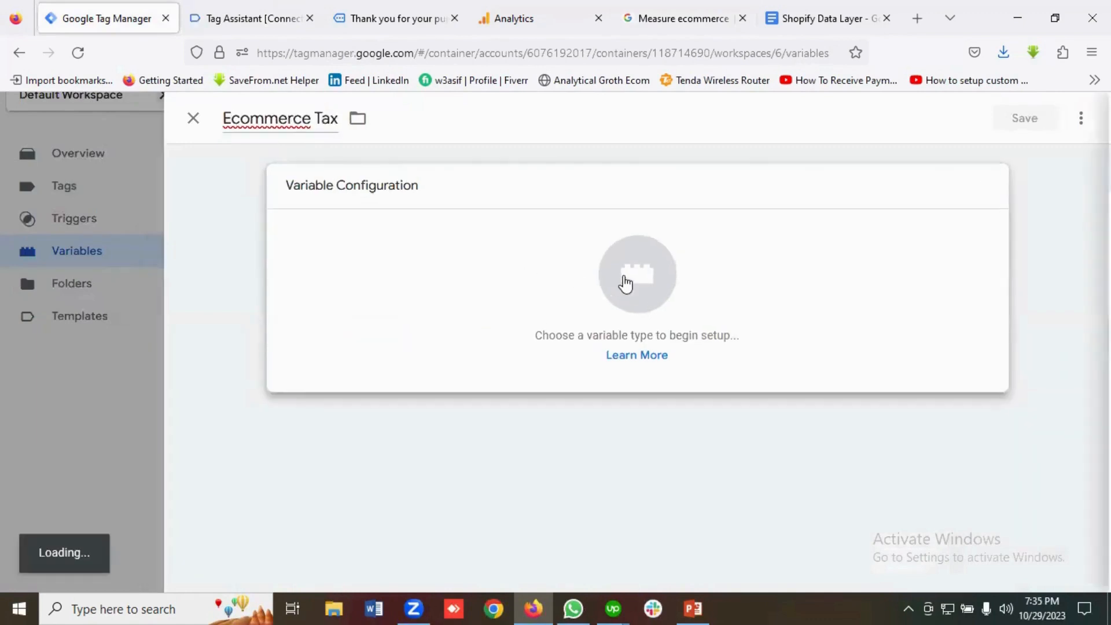
{"action": "scroll", "coordinate": [744, 330], "scroll_direction": "down", "scroll_amount": 2}
{"action": "scroll", "coordinate": [729, 342], "scroll_direction": "down", "scroll_amount": 2}
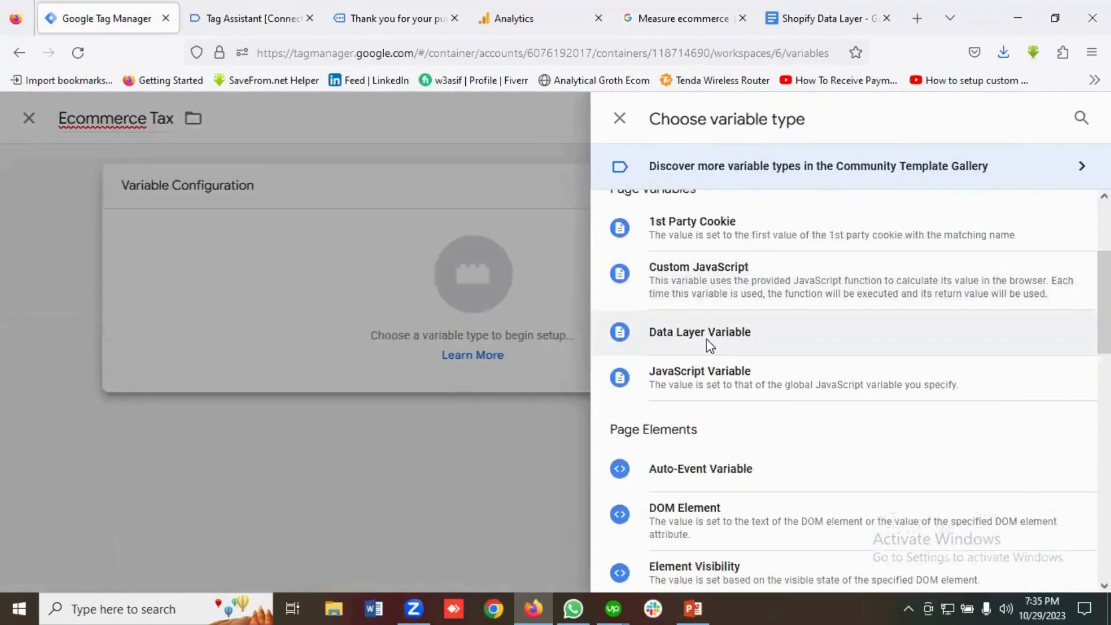
{"action": "left_click", "coordinate": [711, 341]}
{"action": "left_click", "coordinate": [346, 350]}
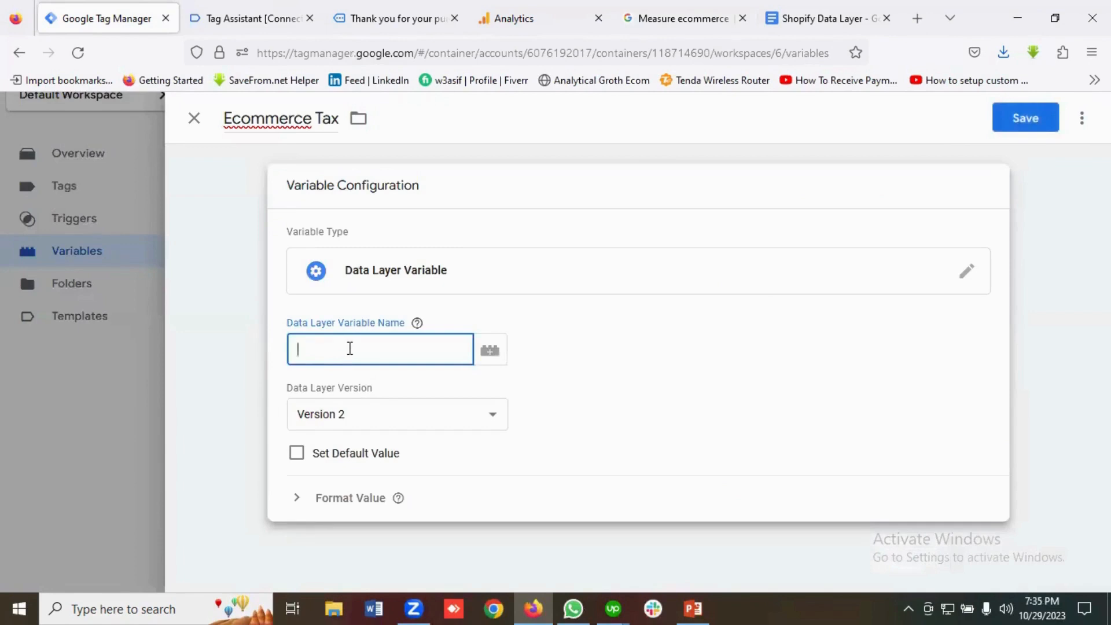
{"action": "left_click", "coordinate": [286, 17]}
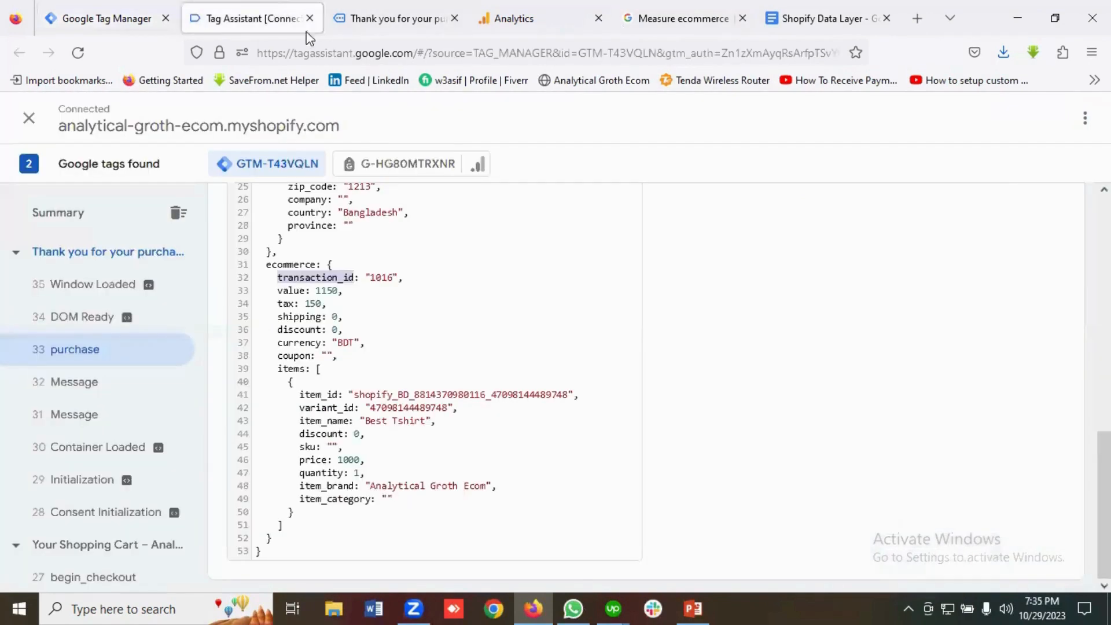
{"action": "double_click", "coordinate": [284, 263]}
{"action": "right_click", "coordinate": [284, 263]}
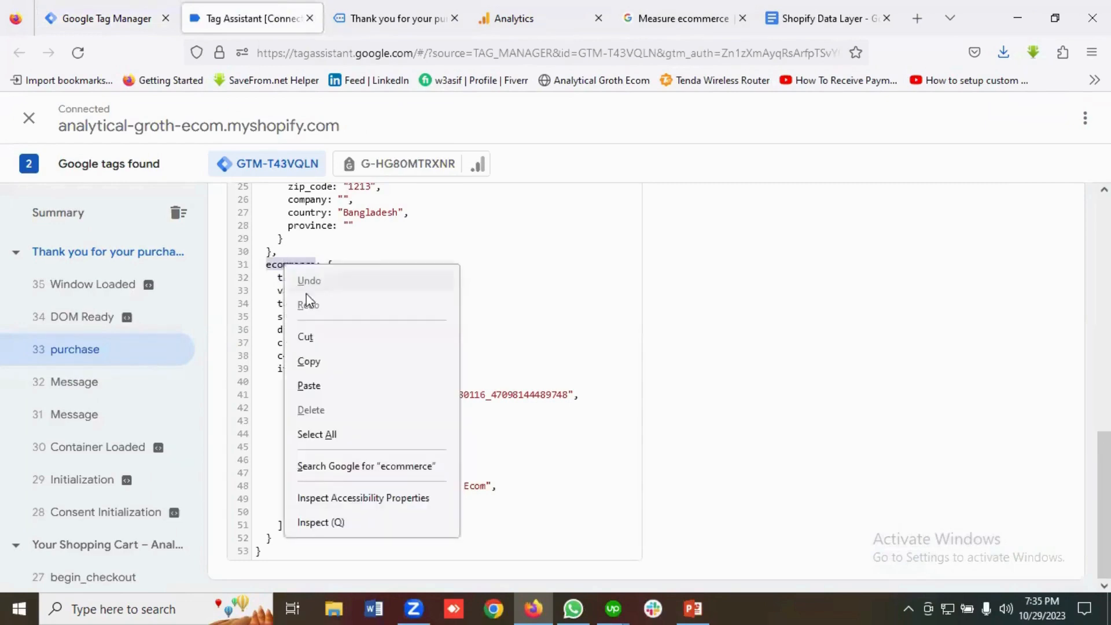
{"action": "left_click", "coordinate": [306, 359]}
{"action": "left_click", "coordinate": [107, 18]}
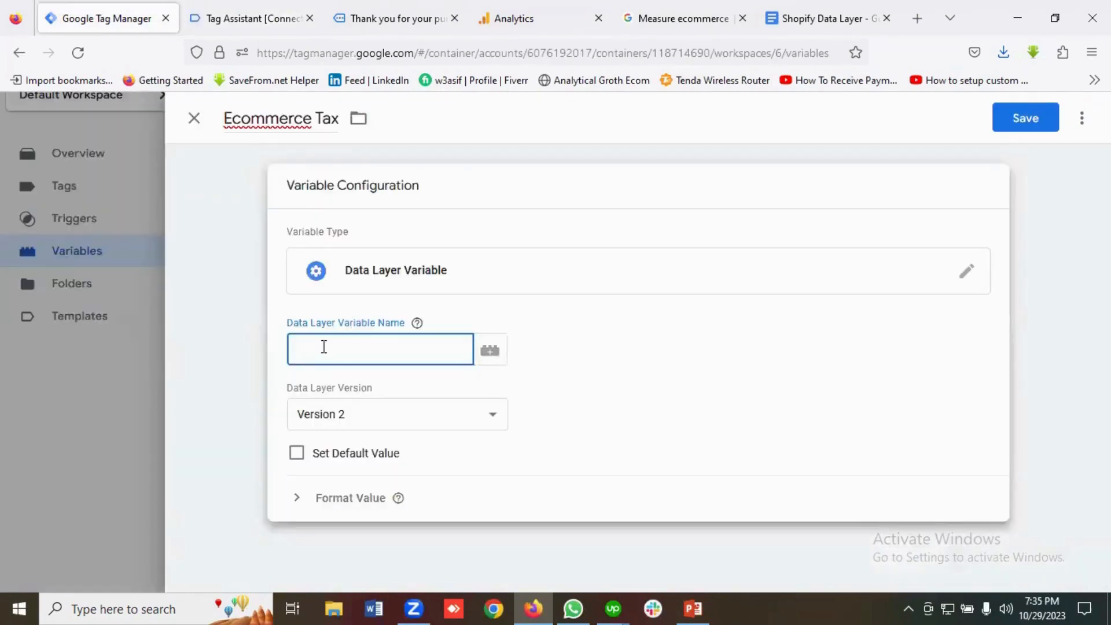
{"action": "key", "text": "ctrl+v"}
Complete the key as ecommerce.tax and save the Ecommerce Tax variable.
{"action": "left_click", "coordinate": [268, 20]}
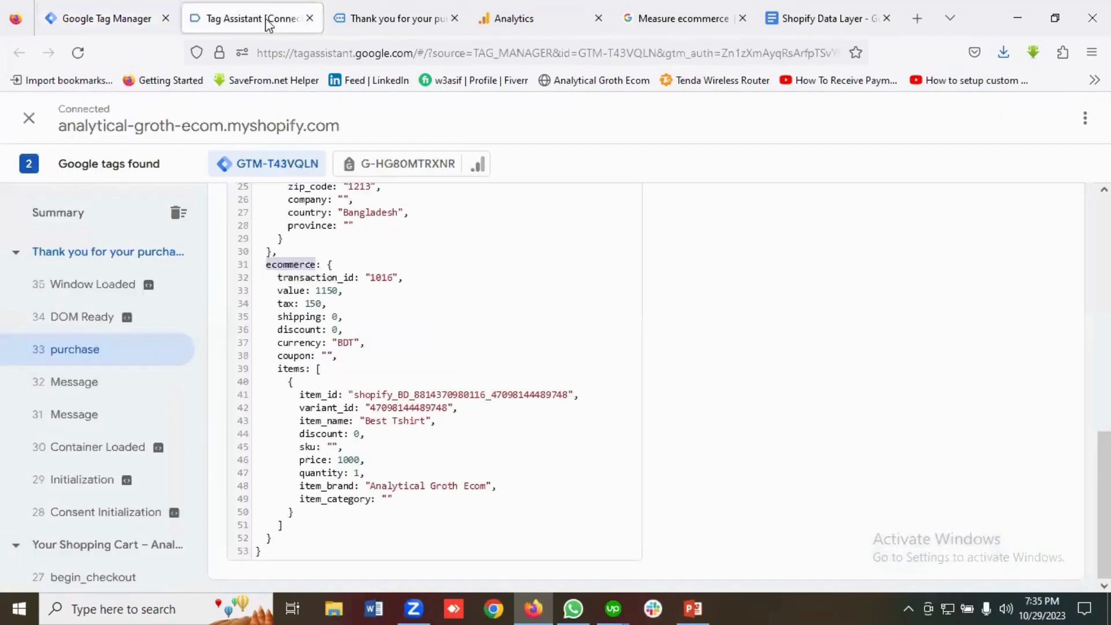
{"action": "left_click", "coordinate": [287, 305]}
{"action": "right_click", "coordinate": [285, 304]}
{"action": "left_click", "coordinate": [323, 401]}
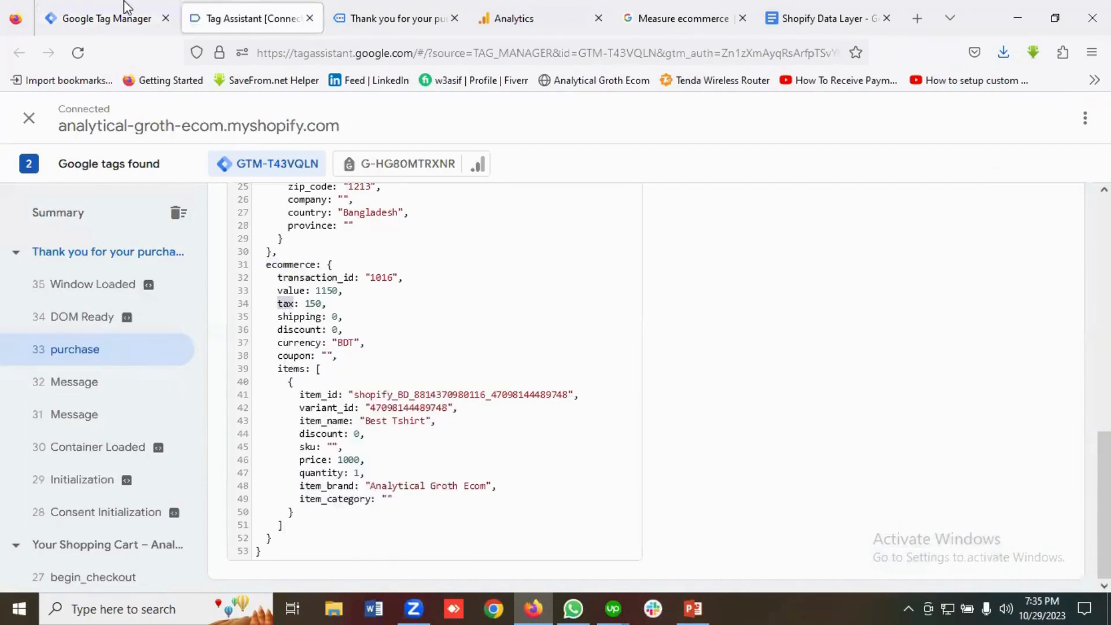
{"action": "left_click", "coordinate": [101, 19]}
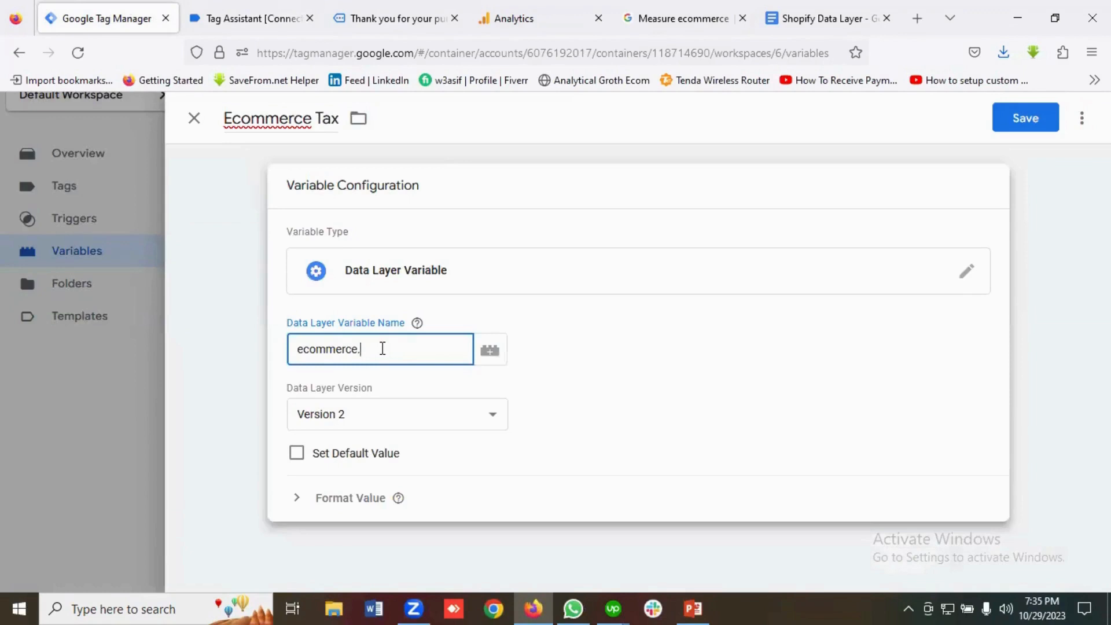
{"action": "left_click", "coordinate": [1024, 116]}
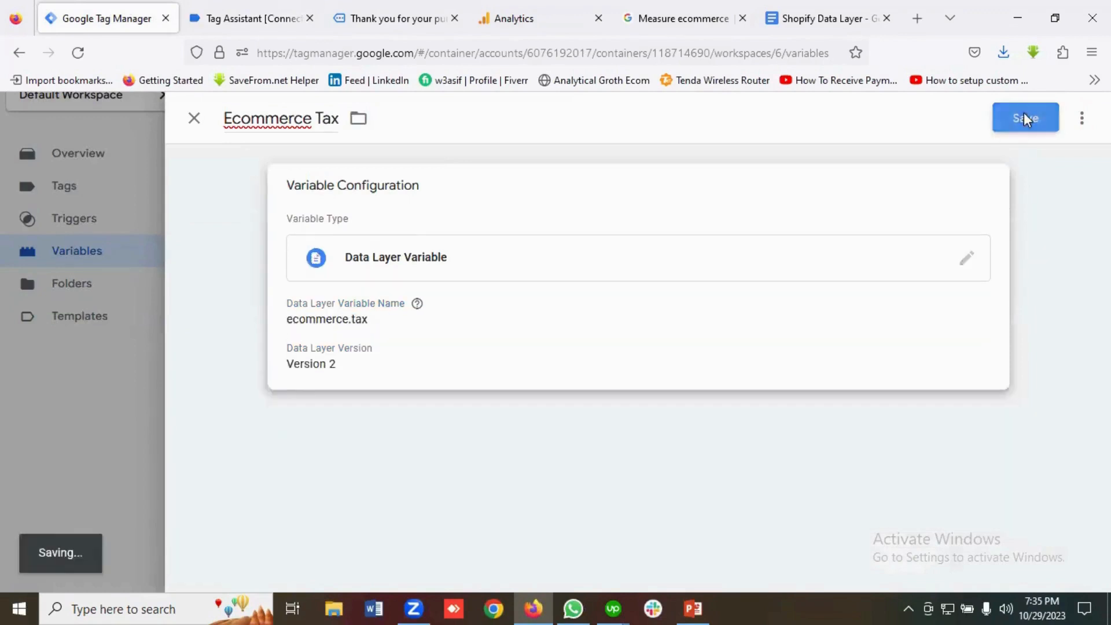
Select the 'Ecommerce Shipping' label in the GA4 docs for copying.
{"action": "left_click", "coordinate": [689, 22]}
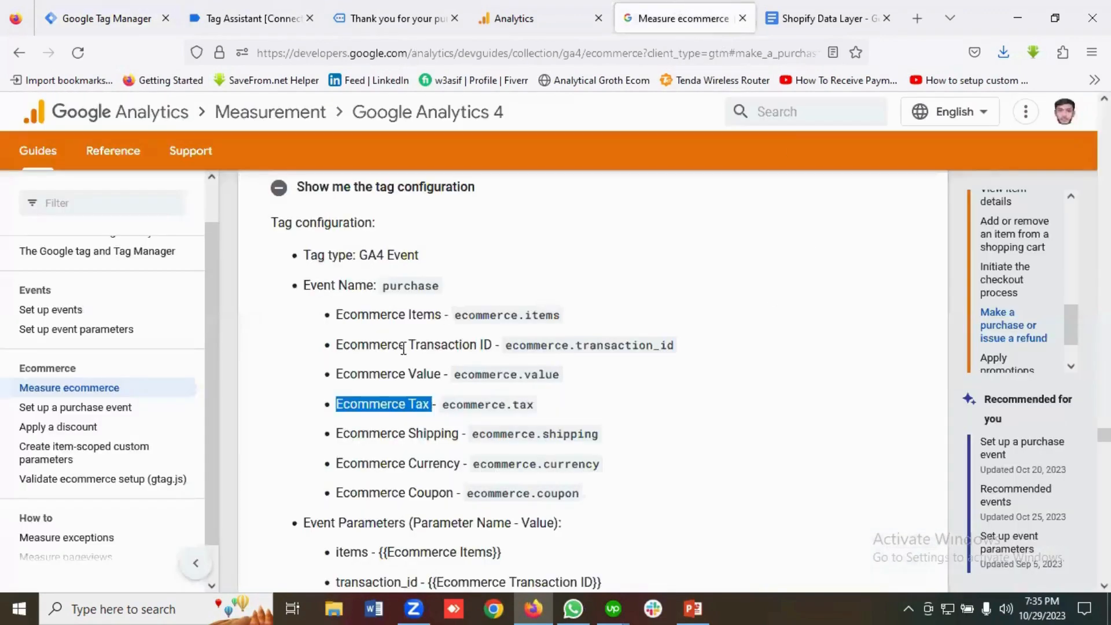
{"action": "scroll", "coordinate": [404, 349], "scroll_direction": "down", "scroll_amount": 2}
{"action": "left_click_drag", "start_coordinate": [459, 355], "coordinate": [338, 357]}
{"action": "right_click", "coordinate": [365, 348]}
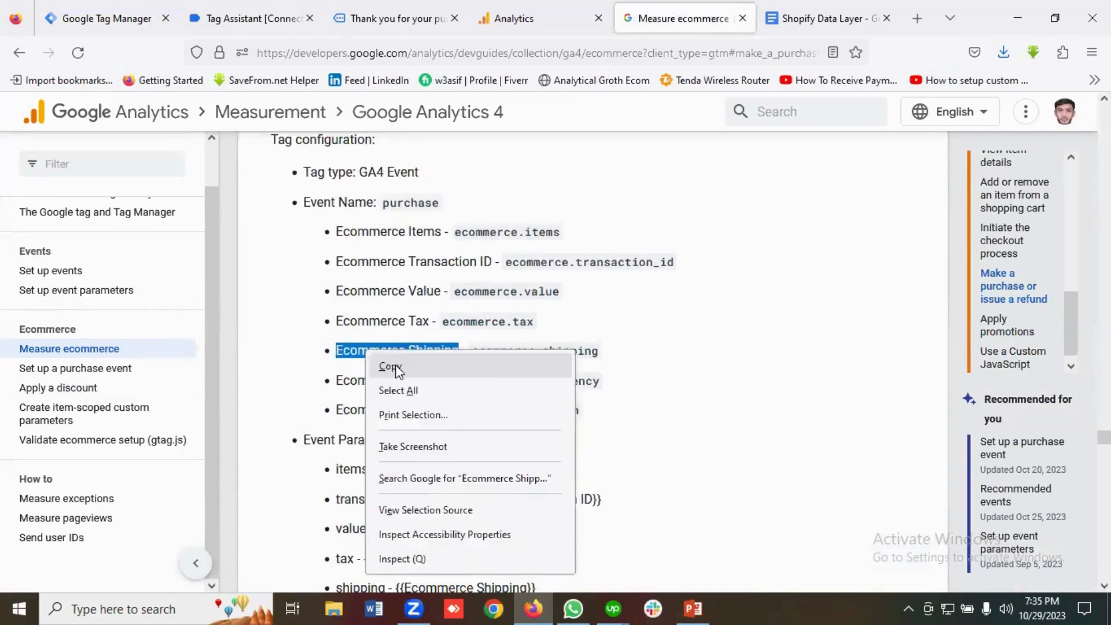
Start a new user-defined variable named 'Ecommerce Shipping'.
{"action": "left_click", "coordinate": [385, 364]}
{"action": "left_click", "coordinate": [95, 19]}
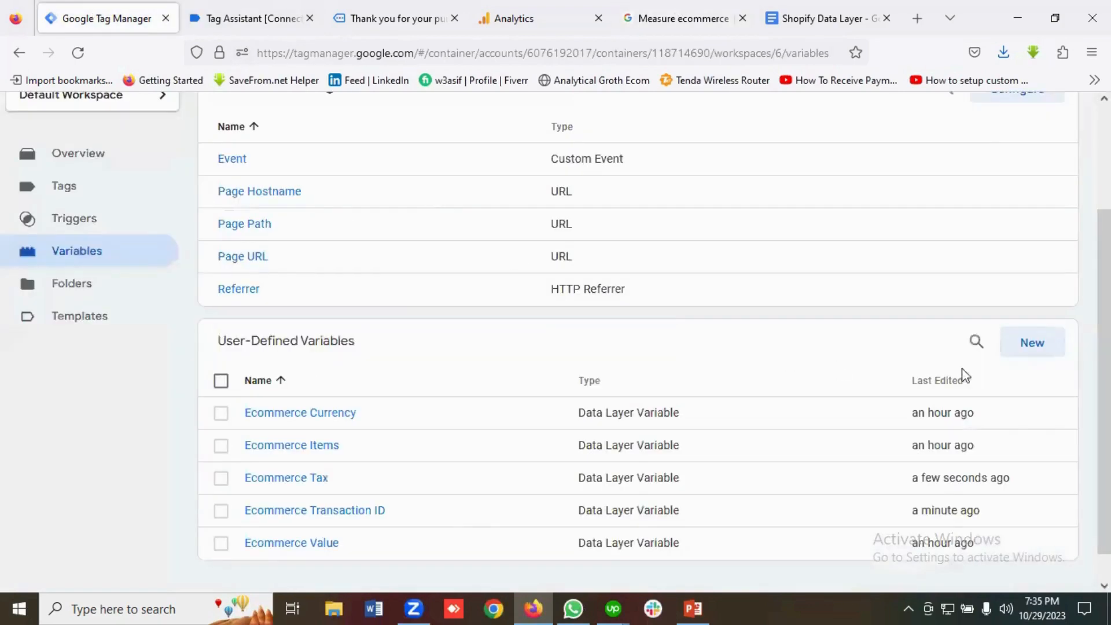
{"action": "left_click", "coordinate": [1032, 346]}
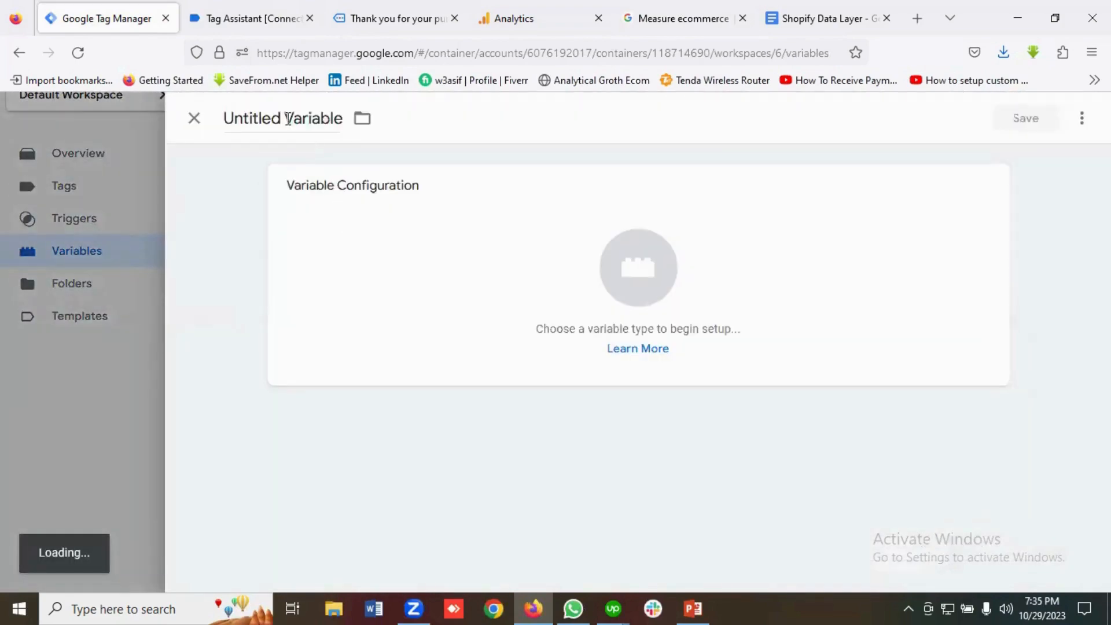
{"action": "left_click", "coordinate": [284, 118]}
{"action": "key", "text": "ctrl+v"}
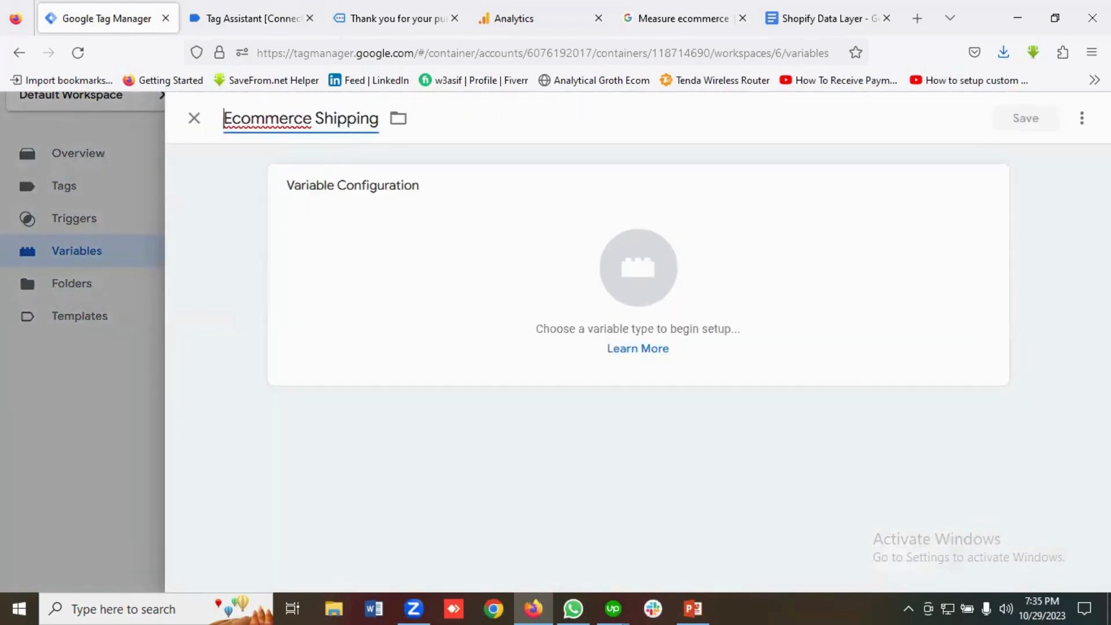
Make it a Data Layer Variable and begin the key with 'ecommerce' from Tag Assistant.
{"action": "left_click", "coordinate": [596, 285]}
{"action": "scroll", "coordinate": [713, 341], "scroll_direction": "down", "scroll_amount": 3}
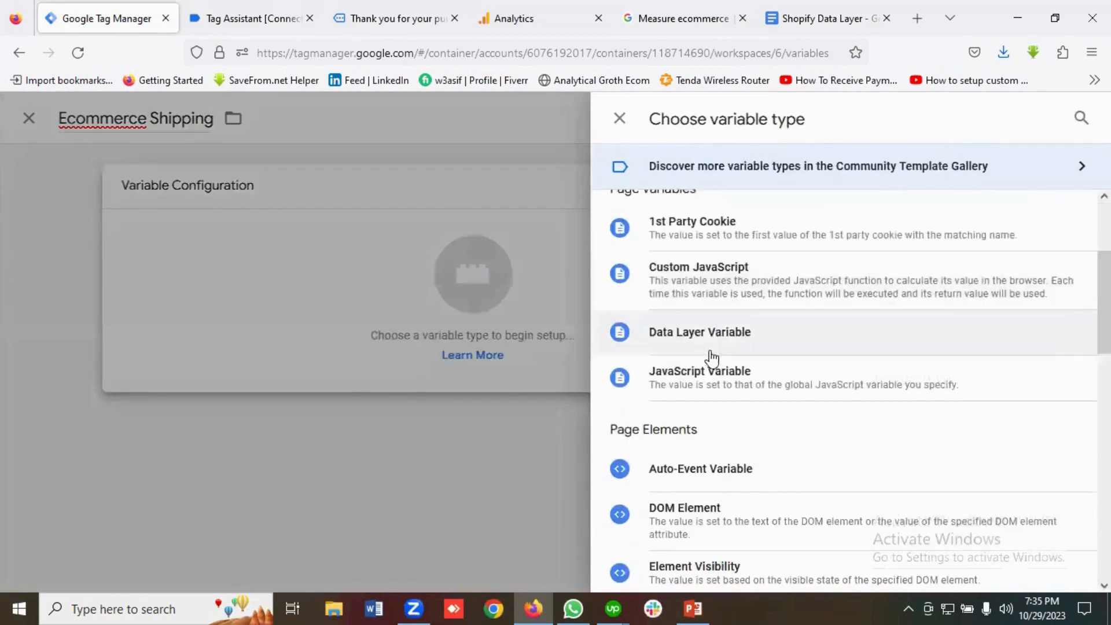
{"action": "left_click", "coordinate": [702, 337]}
{"action": "left_click", "coordinate": [379, 344]}
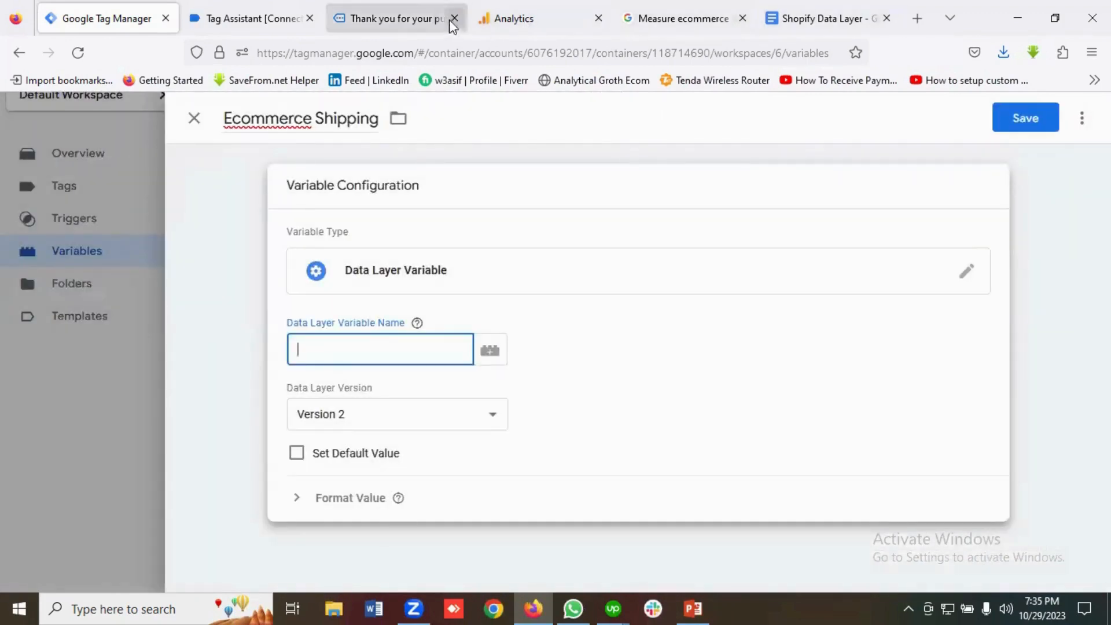
{"action": "left_click", "coordinate": [277, 23]}
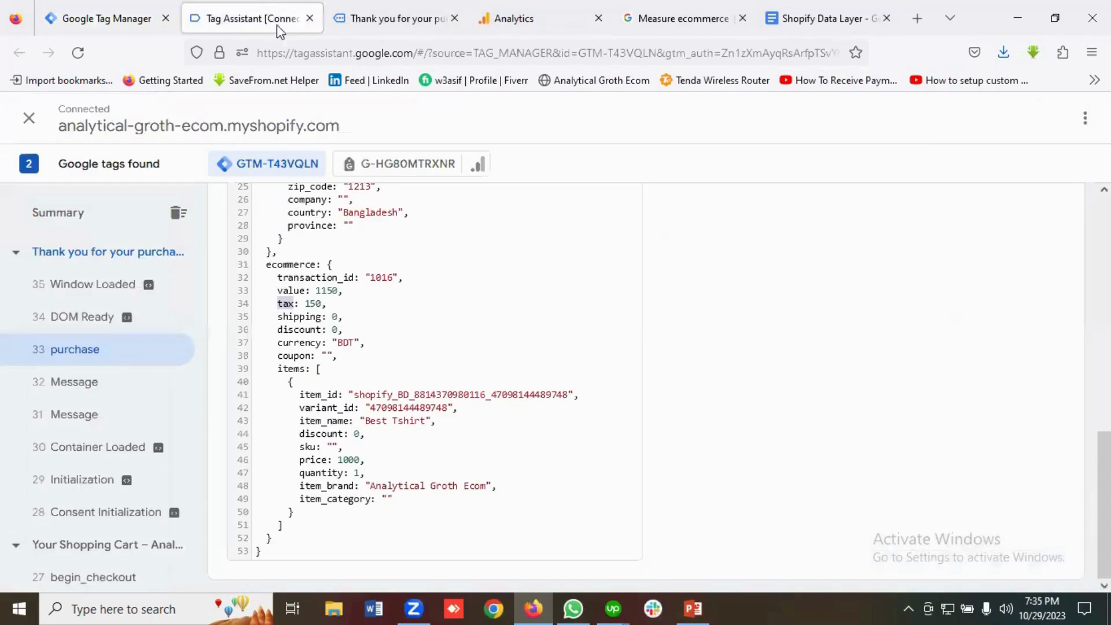
{"action": "double_click", "coordinate": [288, 264]}
{"action": "right_click", "coordinate": [289, 269]}
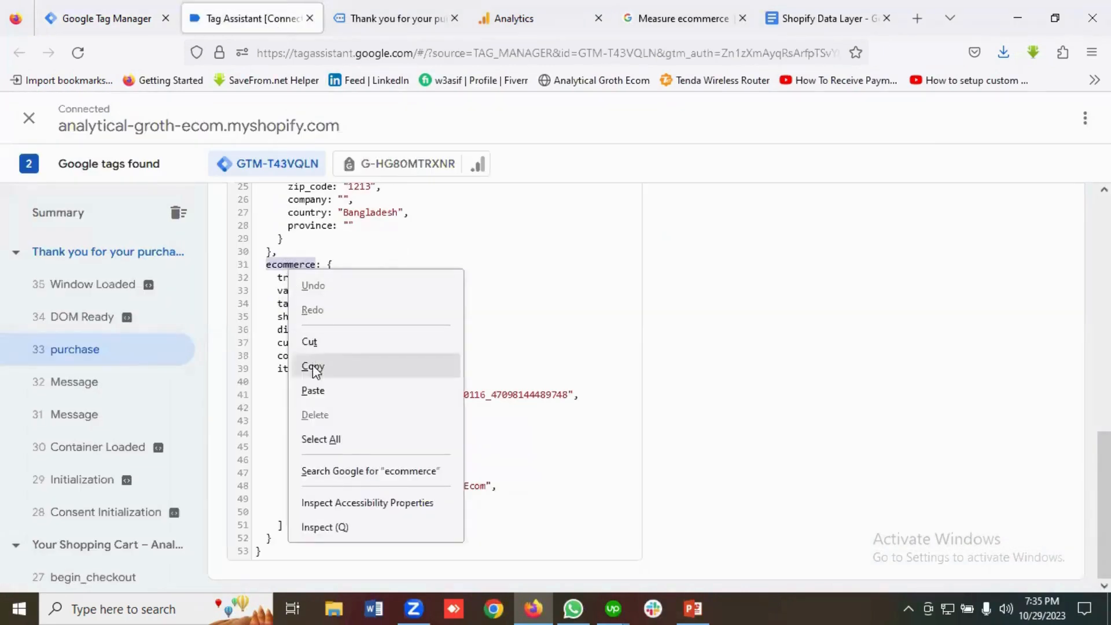
{"action": "left_click", "coordinate": [313, 365]}
{"action": "left_click", "coordinate": [124, 23]}
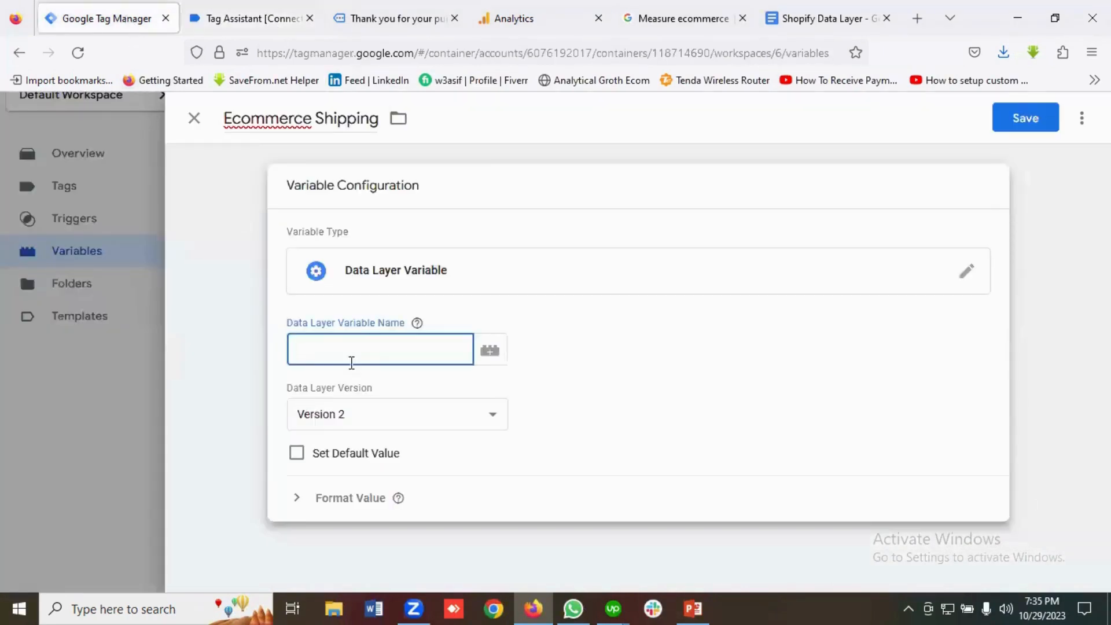
{"action": "key", "text": "ctrl+v"}
Complete the key as ecommerce.shipping and save the Ecommerce Shipping variable.
{"action": "left_click", "coordinate": [250, 18]}
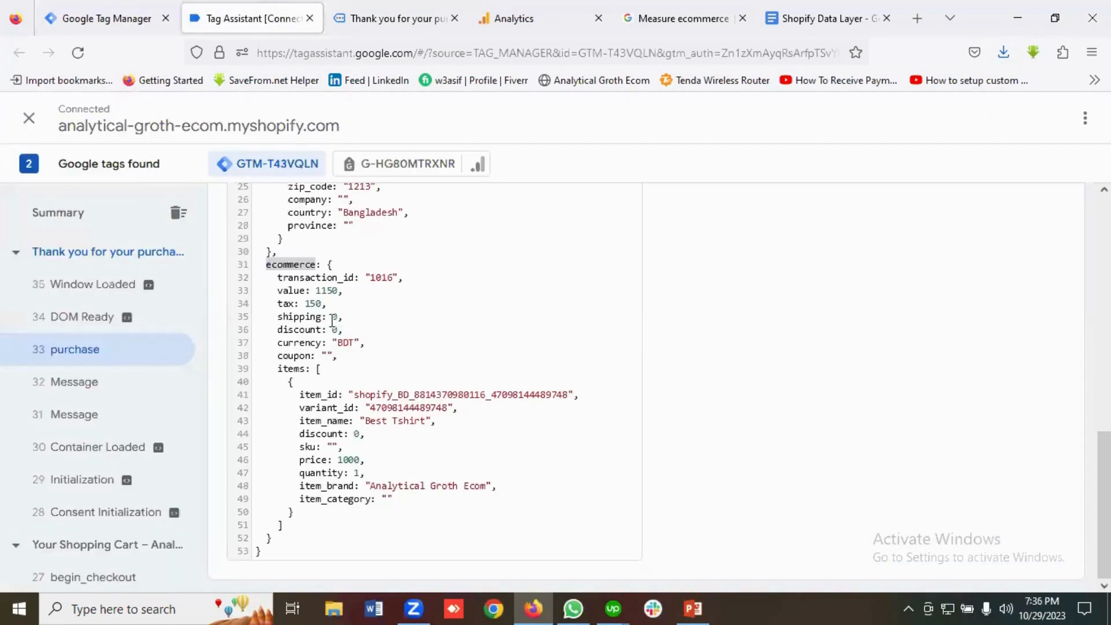
{"action": "triple_click", "coordinate": [286, 316]}
{"action": "double_click", "coordinate": [286, 316]}
{"action": "right_click", "coordinate": [286, 316]}
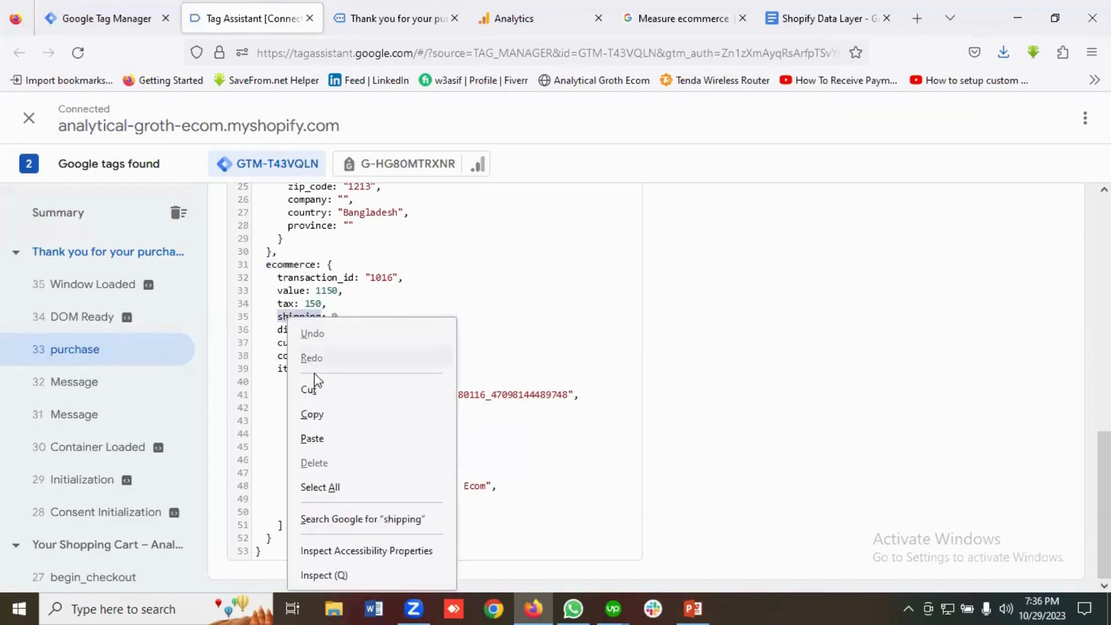
{"action": "left_click", "coordinate": [317, 414]}
{"action": "left_click", "coordinate": [99, 8]}
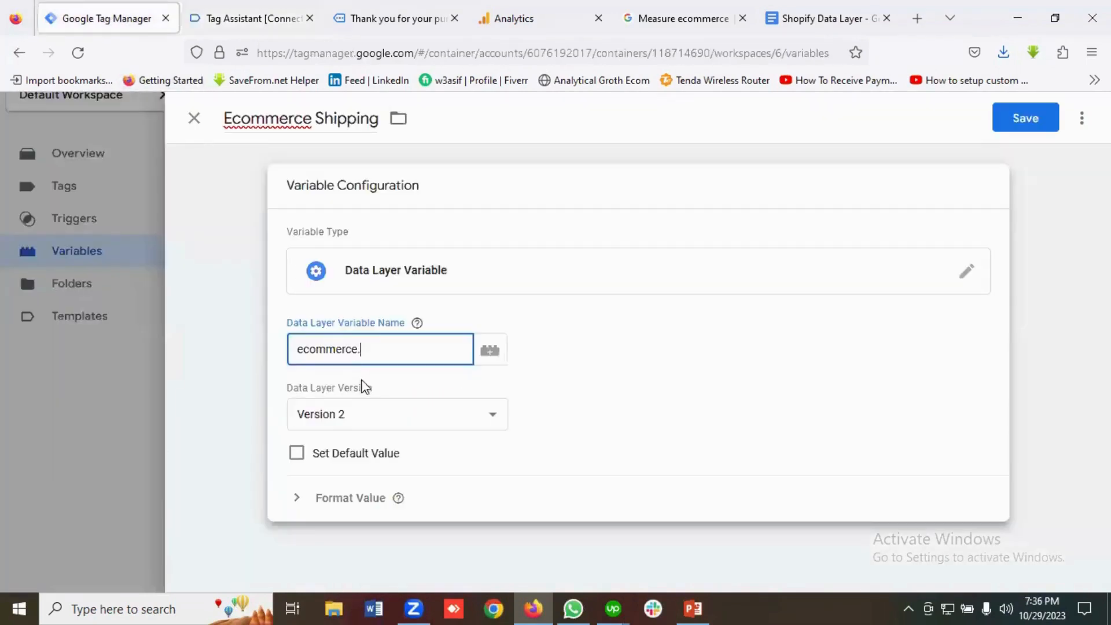
{"action": "key", "text": "ctrl+v"}
{"action": "left_click", "coordinate": [1022, 126]}
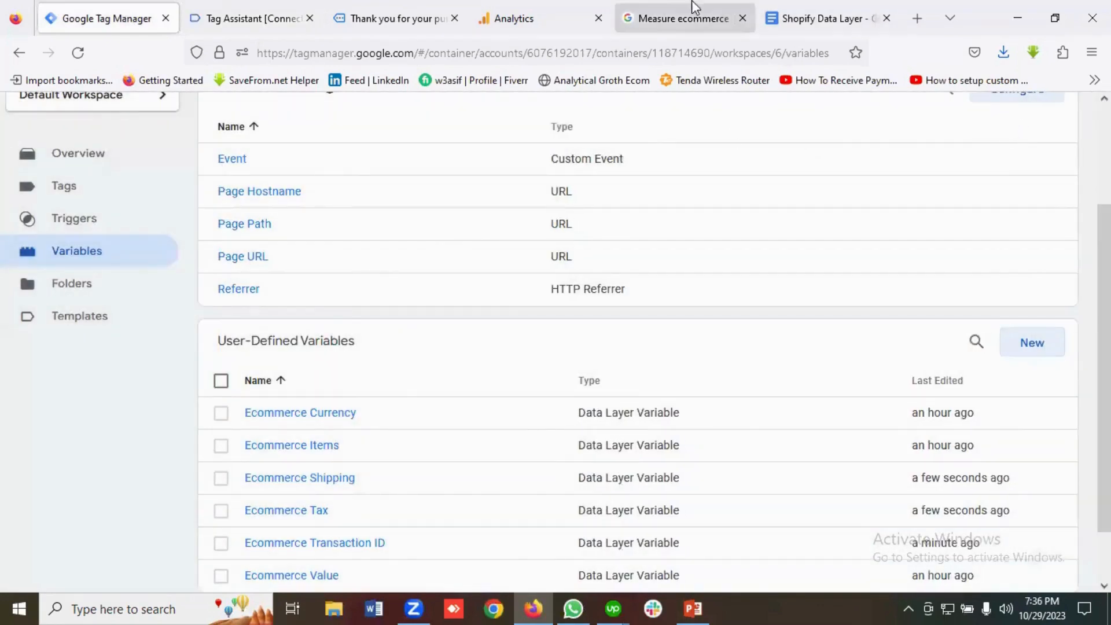
Review the GA4 docs and purchase data layer, then return to the variables list.
{"action": "left_click", "coordinate": [695, 7]}
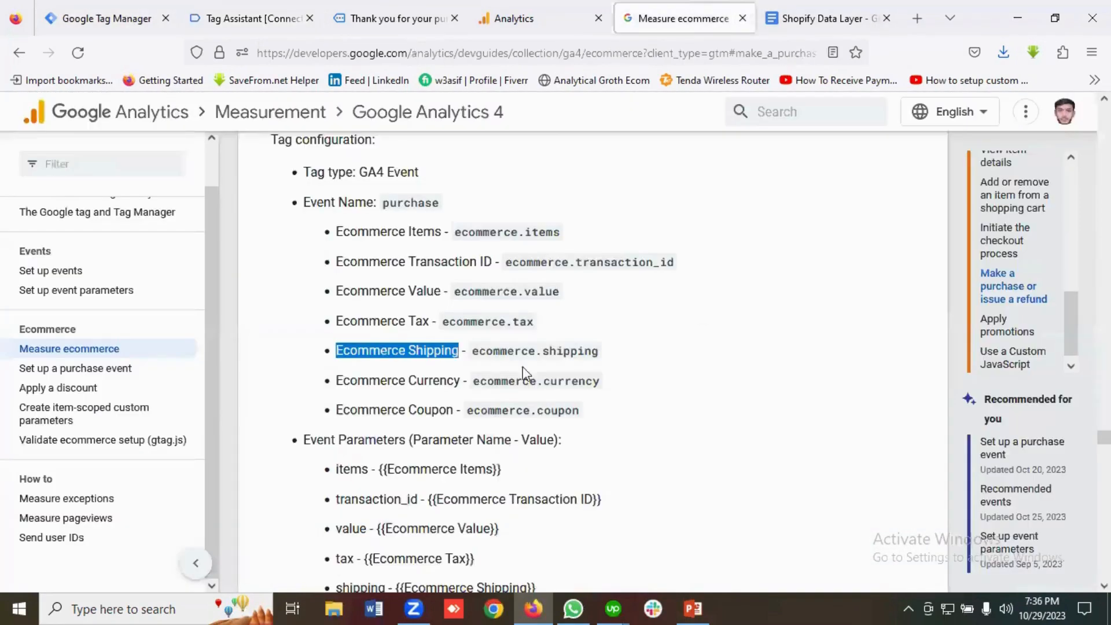
{"action": "scroll", "coordinate": [389, 371], "scroll_direction": "down", "scroll_amount": 2}
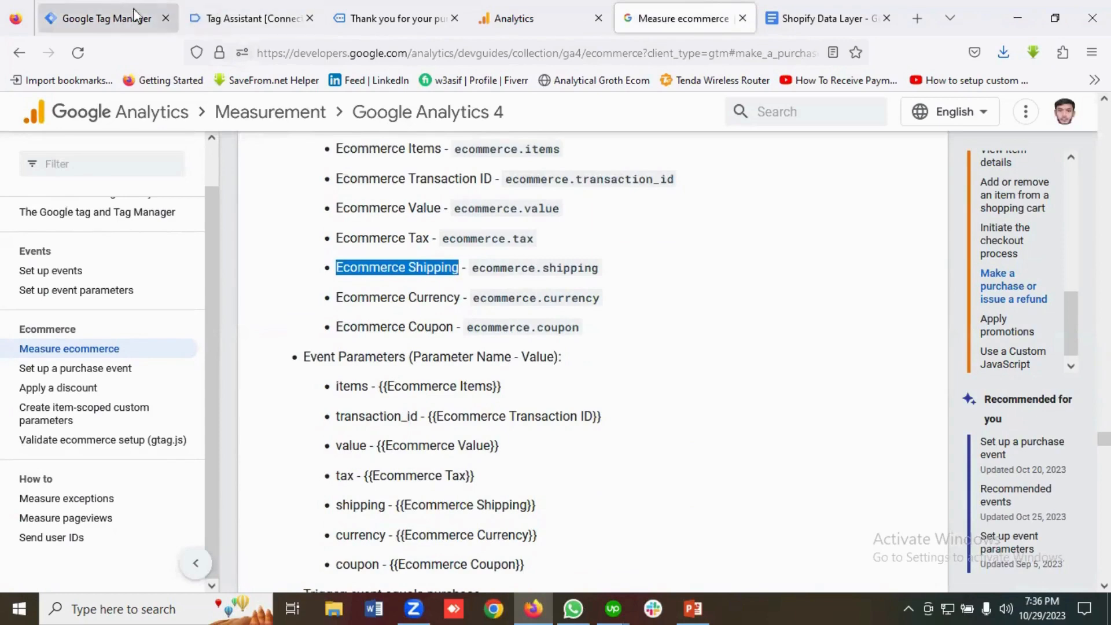
{"action": "left_click", "coordinate": [237, 19]}
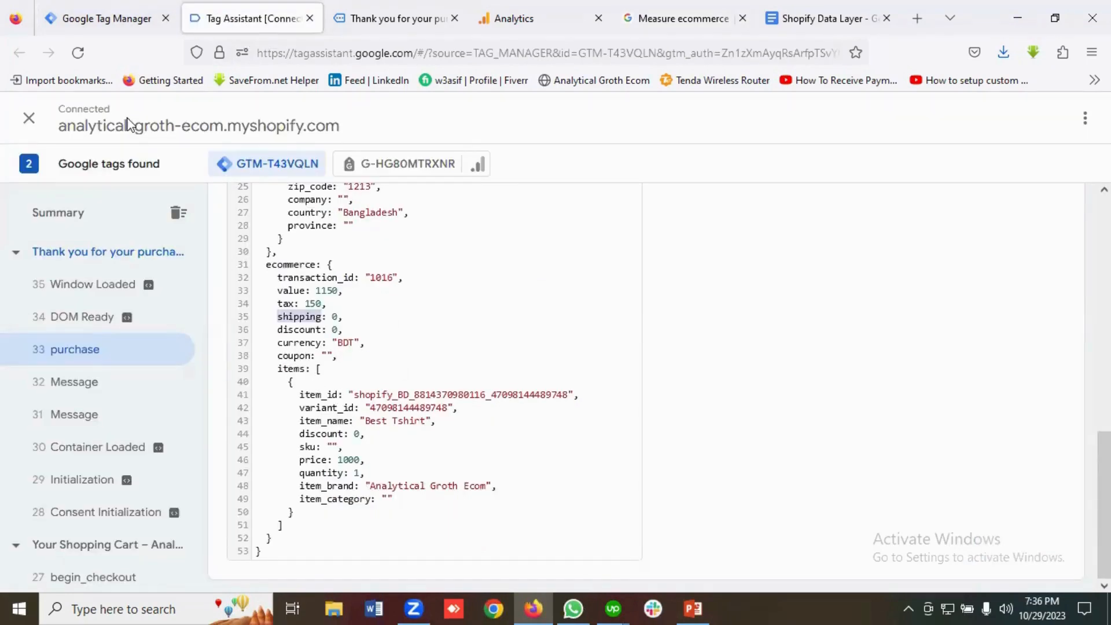
{"action": "left_click", "coordinate": [110, 24]}
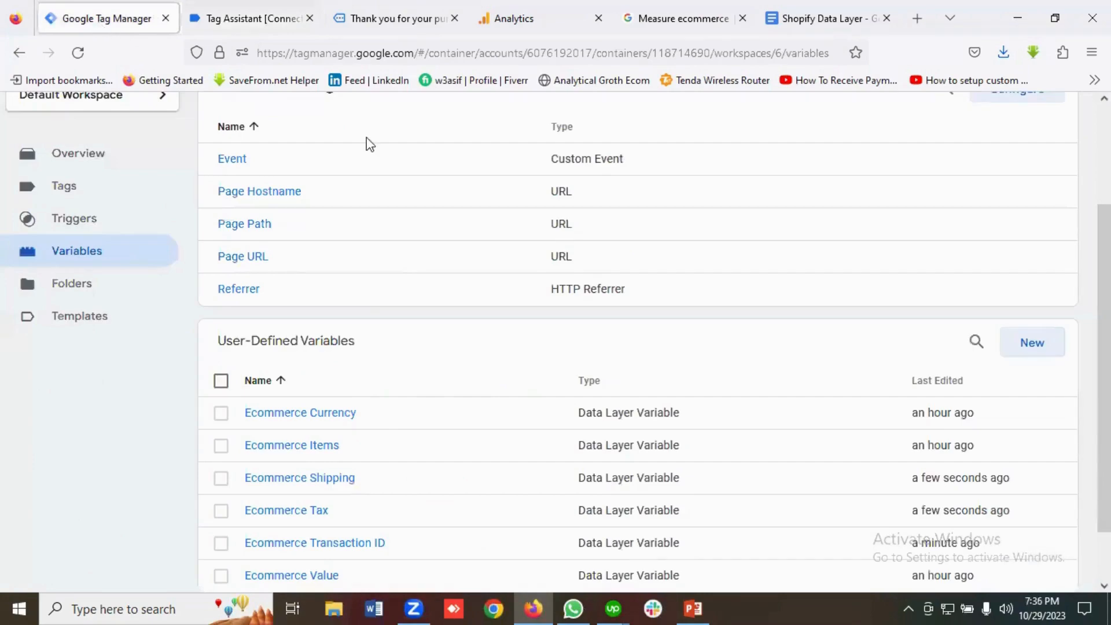
Start a new variable named 'Ecommerce Coupon', copied from the GA4 docs.
{"action": "left_click", "coordinate": [1032, 350]}
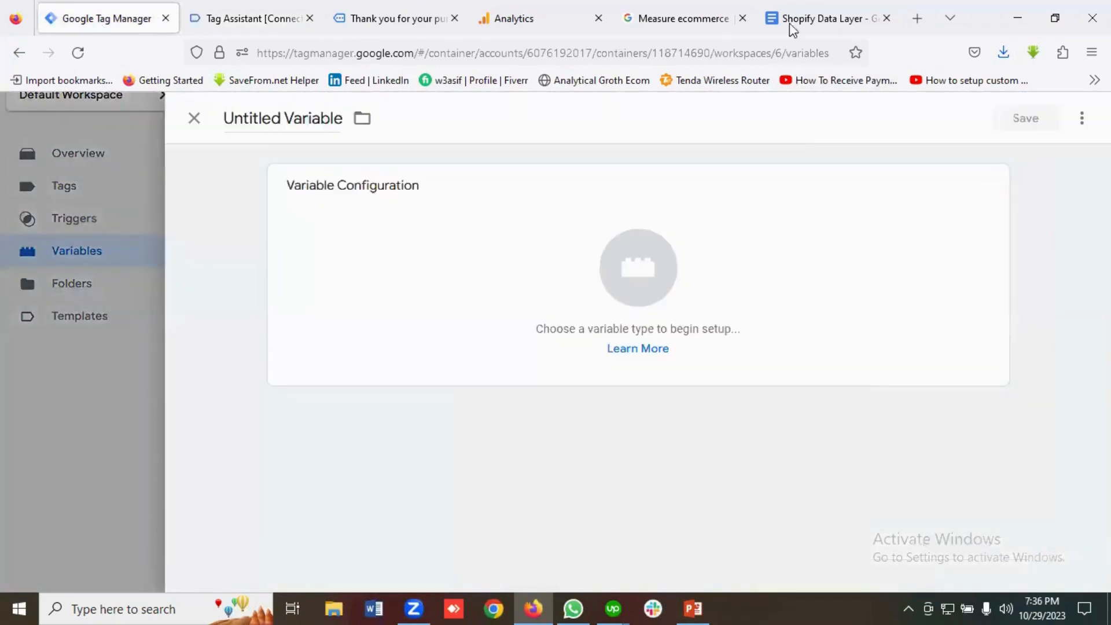
{"action": "left_click", "coordinate": [683, 18]}
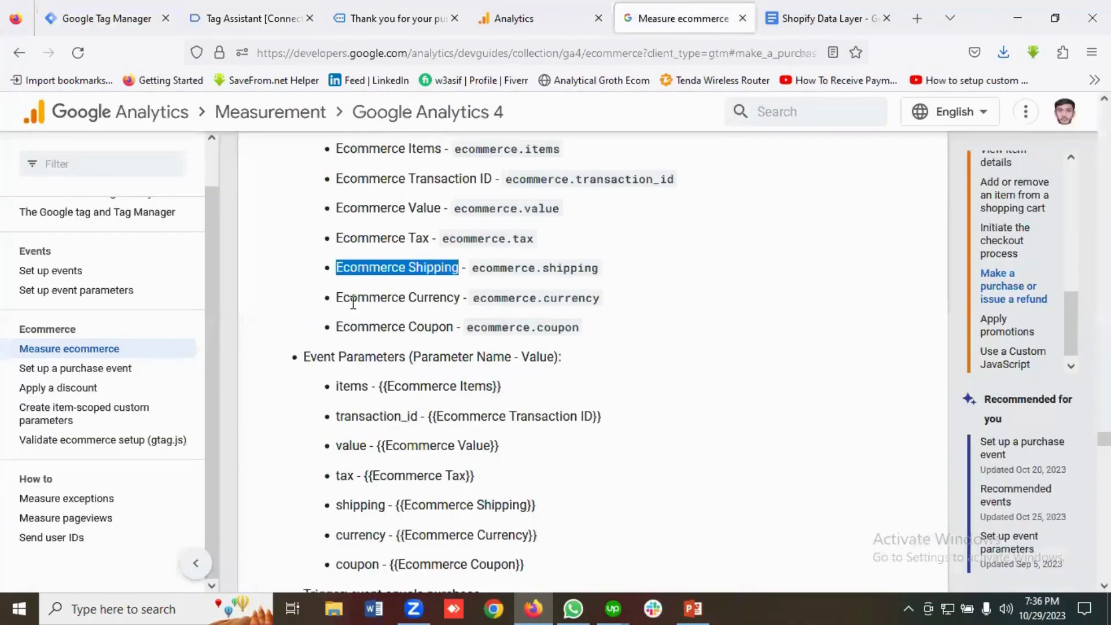
{"action": "left_click_drag", "start_coordinate": [338, 324], "coordinate": [455, 332]}
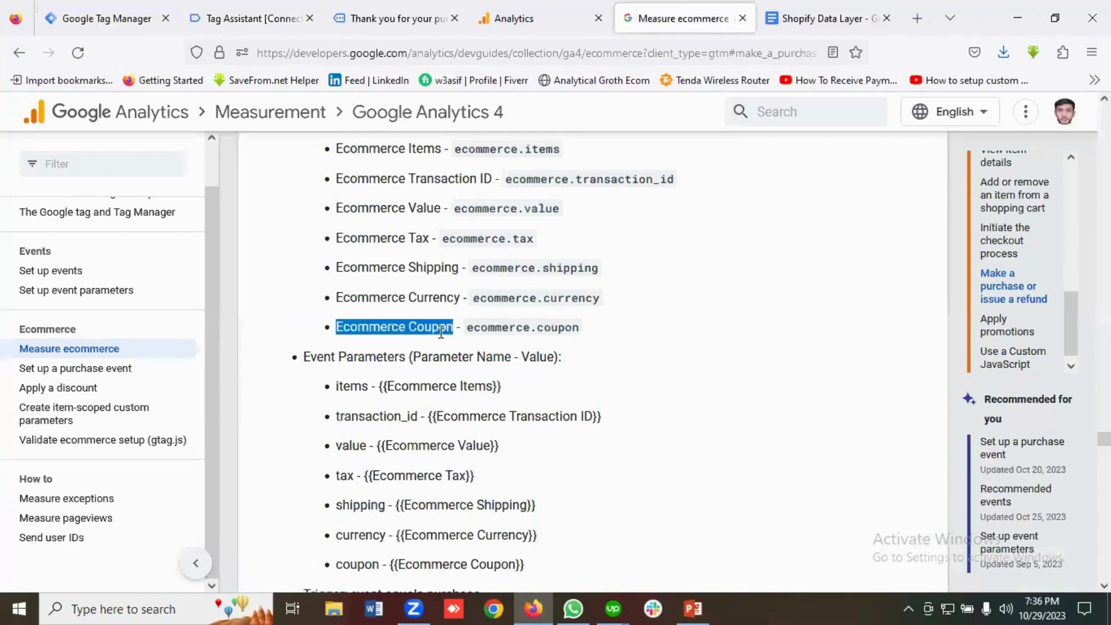
{"action": "right_click", "coordinate": [441, 331]}
{"action": "left_click", "coordinate": [460, 351]}
{"action": "scroll", "coordinate": [460, 363], "scroll_direction": "up", "scroll_amount": 2}
{"action": "scroll", "coordinate": [460, 363], "scroll_direction": "down", "scroll_amount": 1}
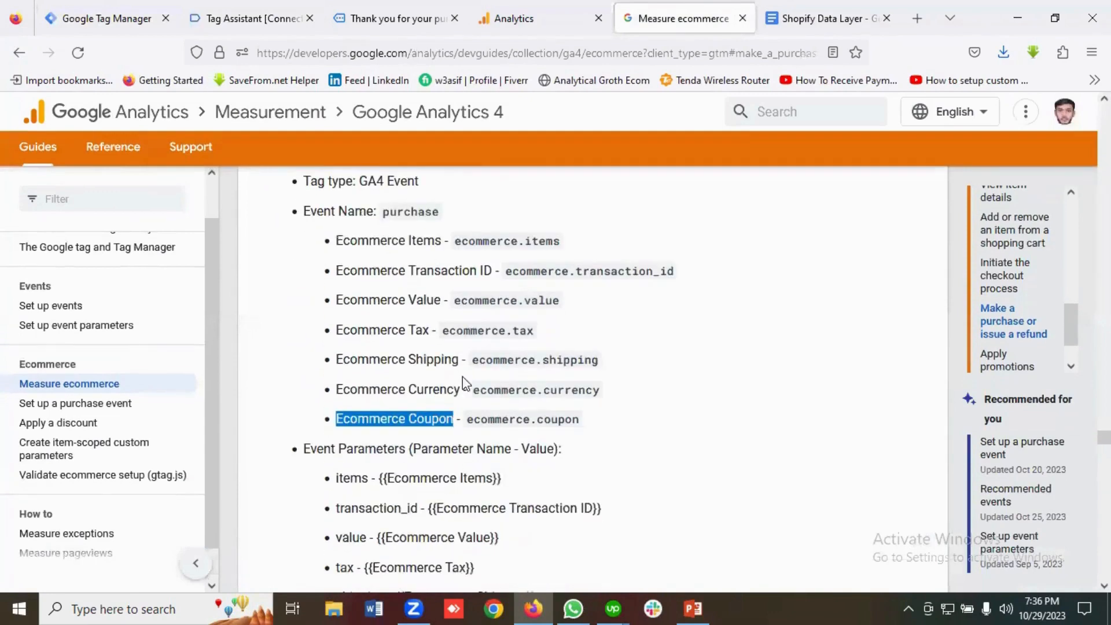
{"action": "left_click", "coordinate": [120, 18]}
{"action": "left_click", "coordinate": [272, 128]}
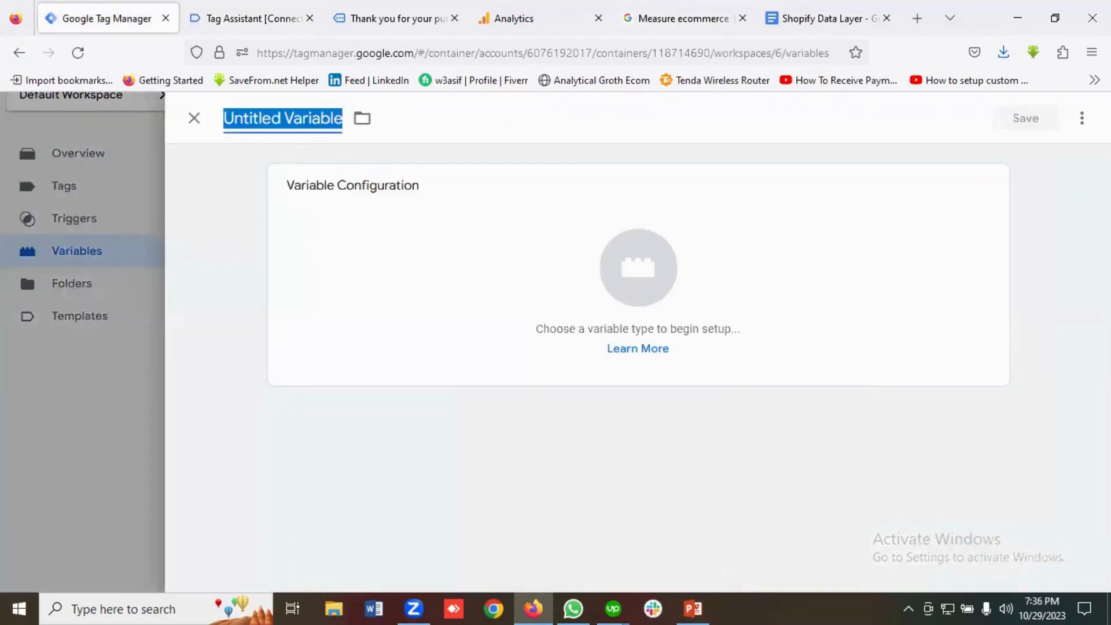
{"action": "key", "text": "ctrl+v"}
Make it a Data Layer Variable with key ecommerce.coupon from the docs, and save it.
{"action": "left_click", "coordinate": [637, 265]}
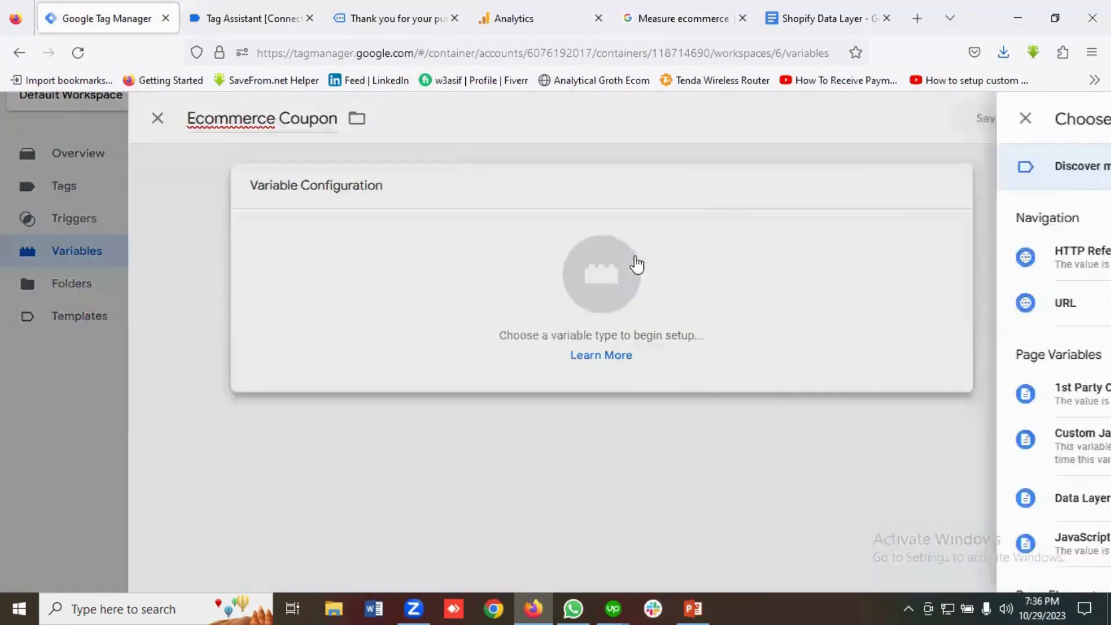
{"action": "scroll", "coordinate": [757, 342], "scroll_direction": "down", "scroll_amount": 4}
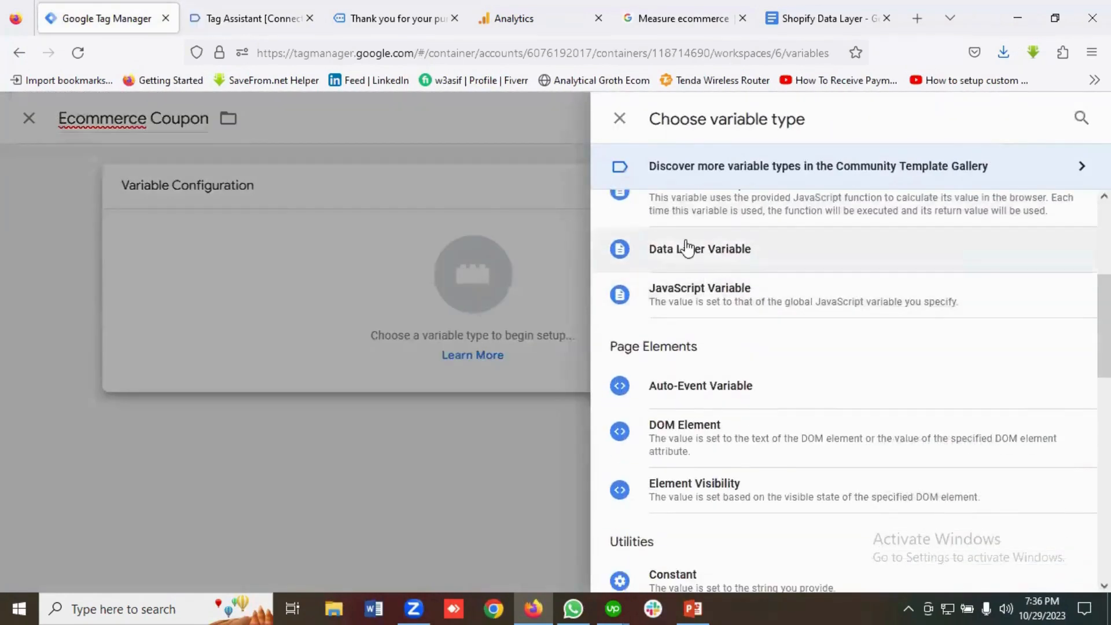
{"action": "left_click", "coordinate": [692, 245]}
{"action": "left_click", "coordinate": [340, 357]}
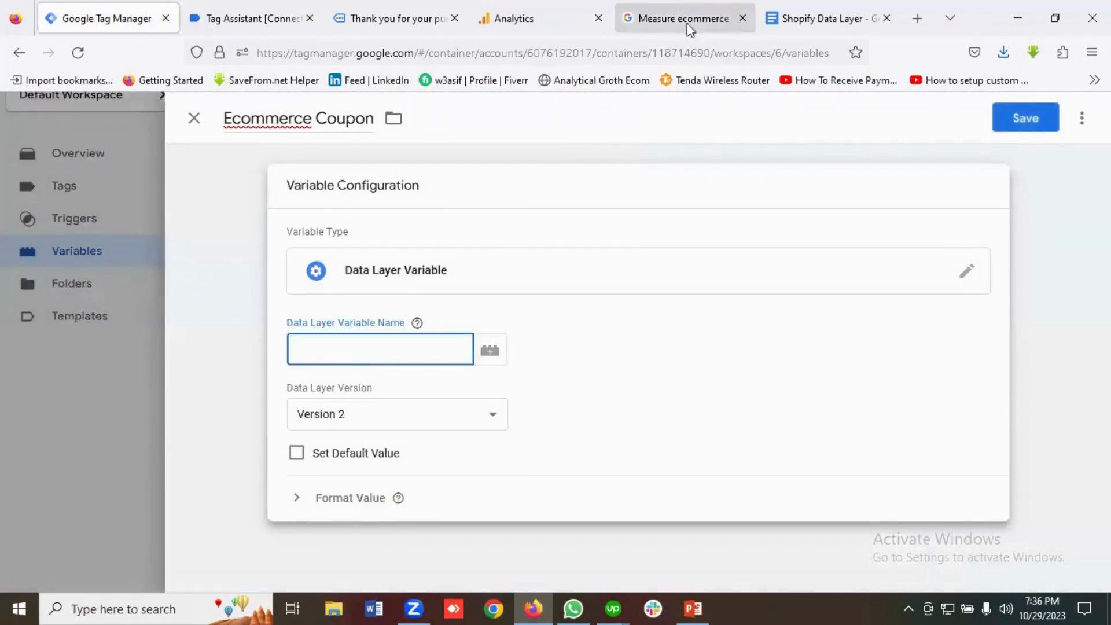
{"action": "left_click", "coordinate": [687, 18]}
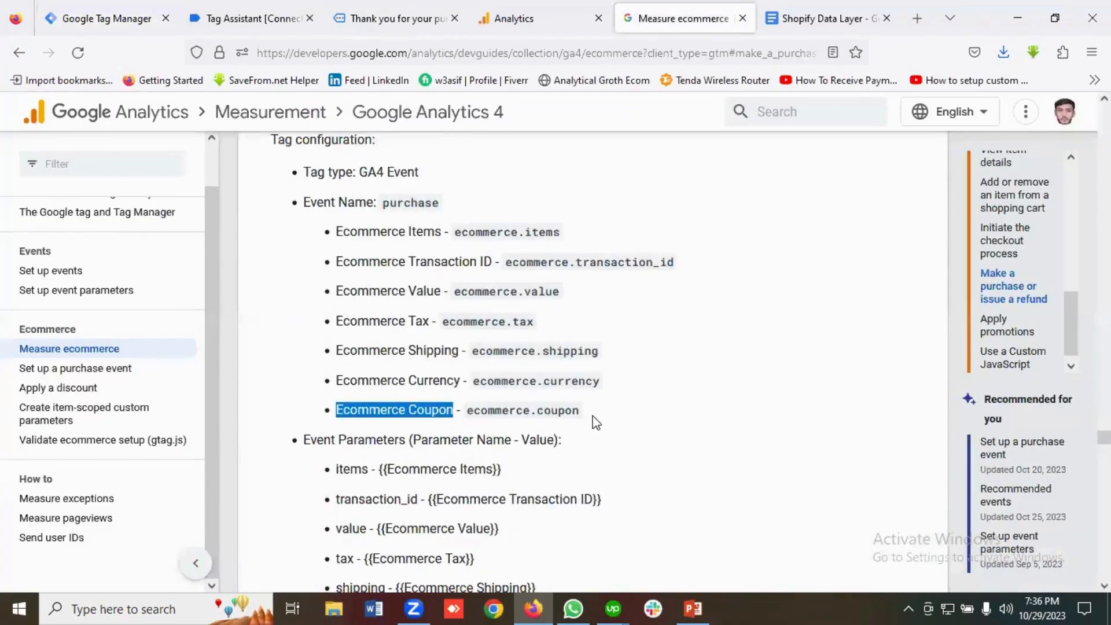
{"action": "left_click_drag", "start_coordinate": [581, 412], "coordinate": [466, 412]}
{"action": "right_click", "coordinate": [483, 410]}
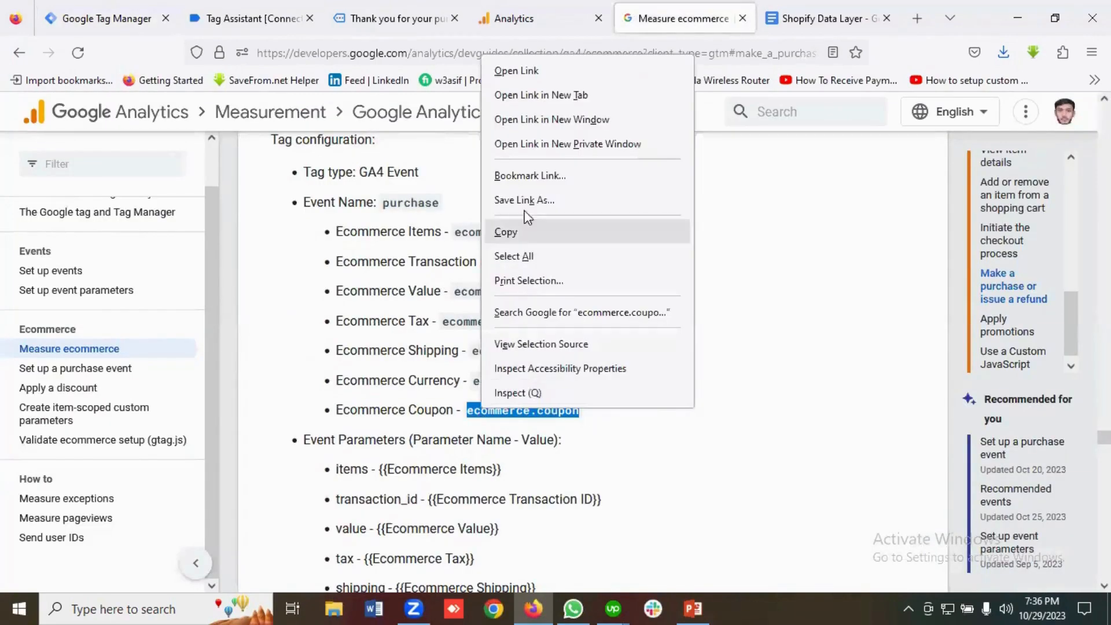
{"action": "left_click", "coordinate": [504, 231]}
{"action": "left_click", "coordinate": [247, 19]}
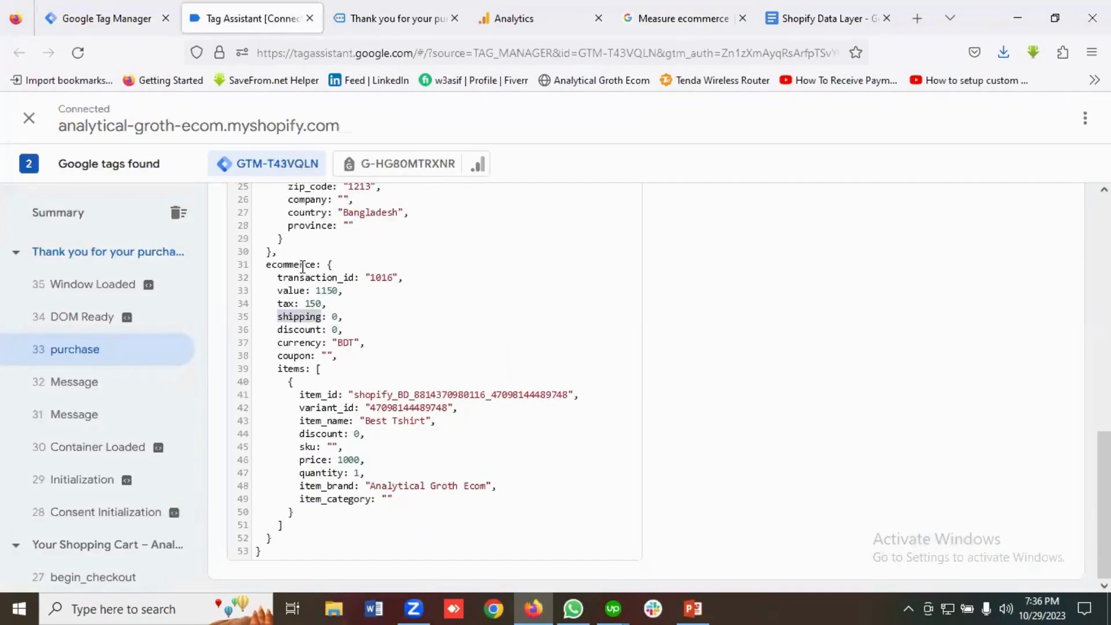
{"action": "left_click", "coordinate": [144, 14]}
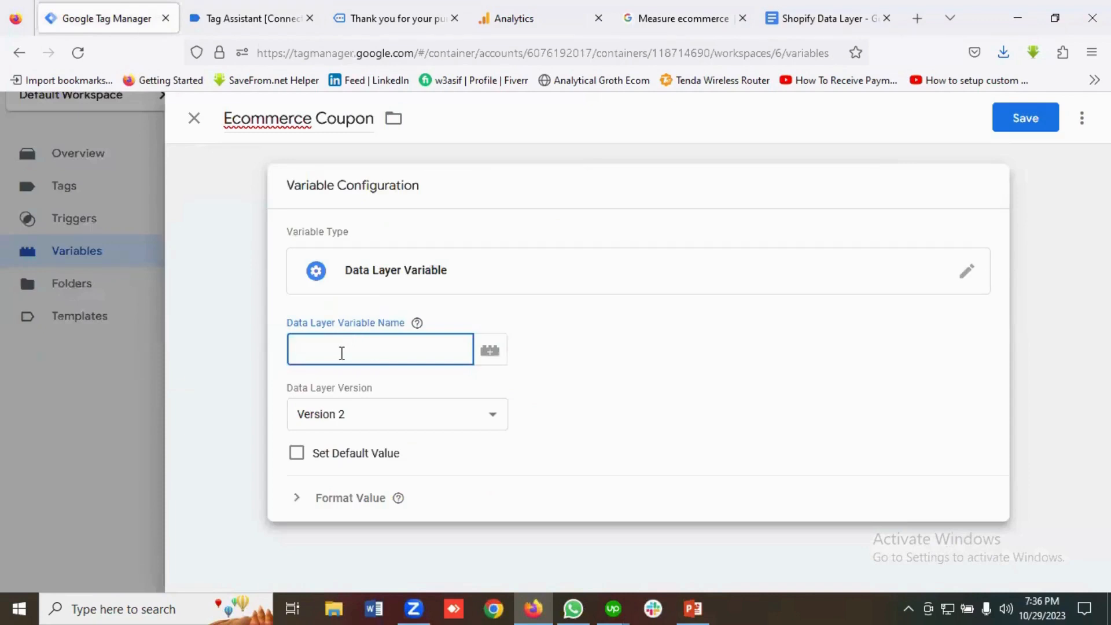
{"action": "key", "text": "ctrl+v"}
{"action": "left_click", "coordinate": [1023, 121]}
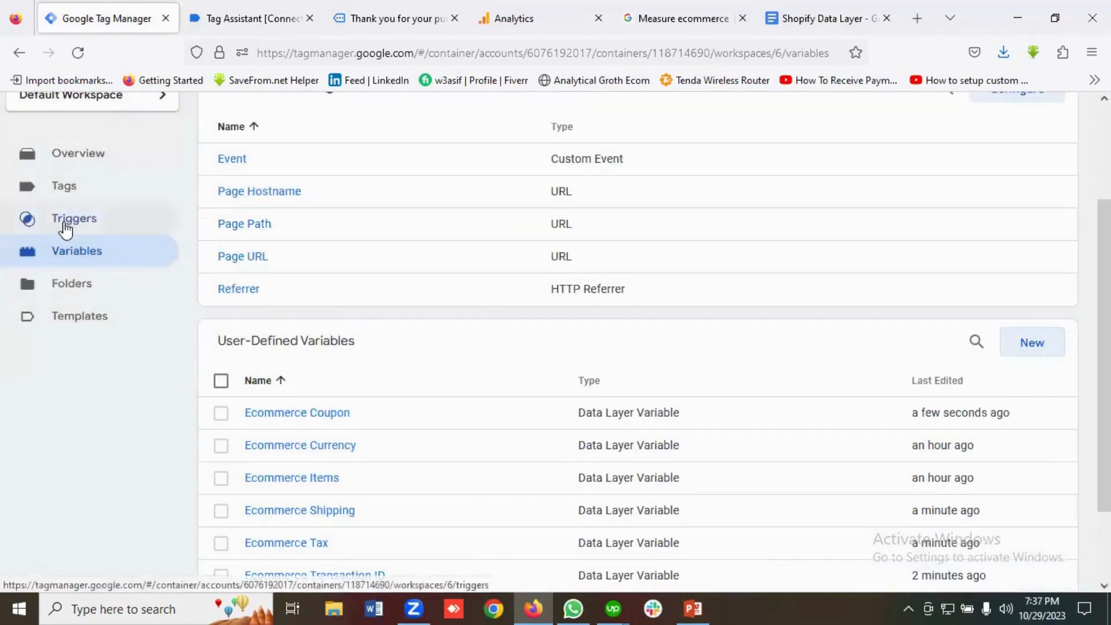
Create a new trigger named 'Purchase Trigger' of type Custom Event.
{"action": "left_click", "coordinate": [66, 230]}
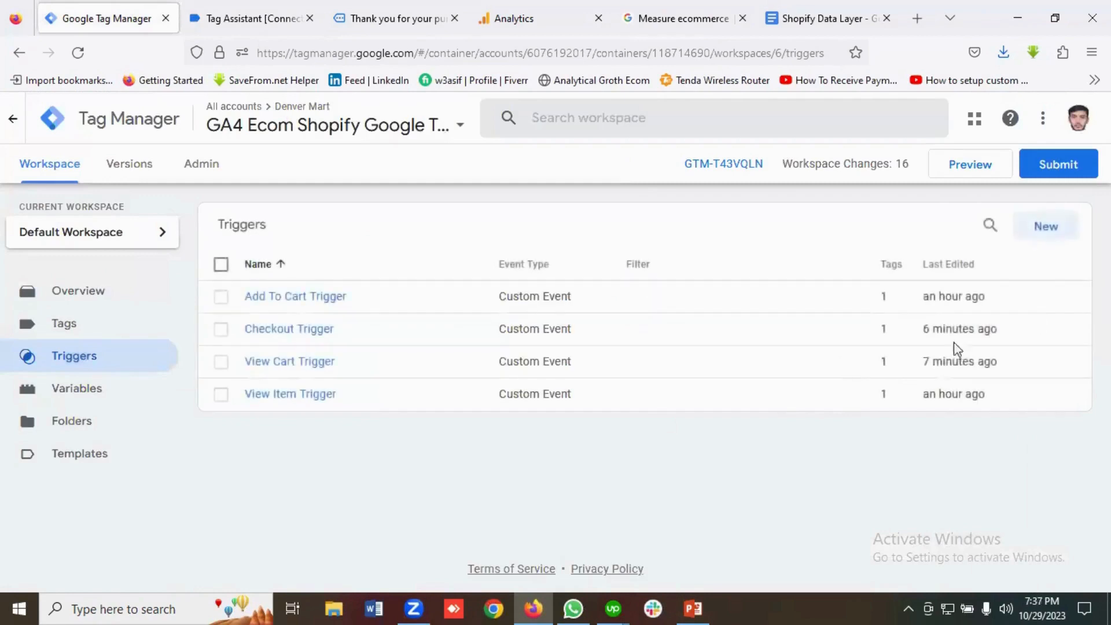
{"action": "left_click", "coordinate": [1045, 226]}
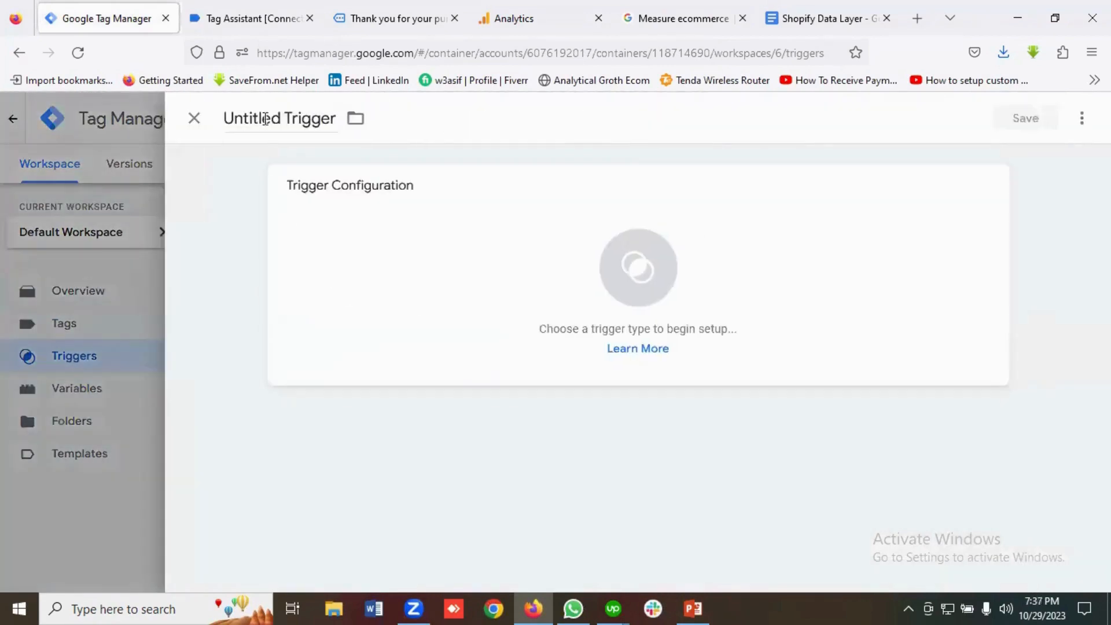
{"action": "left_click_drag", "start_coordinate": [281, 119], "coordinate": [232, 124]}
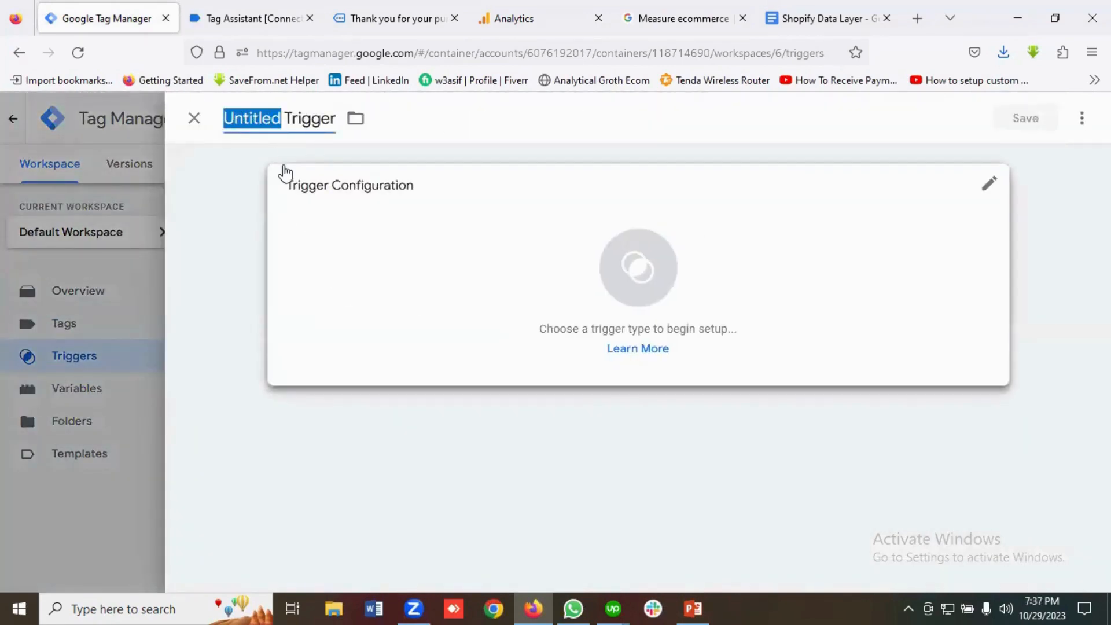
{"action": "key", "text": "BackSpace"}
{"action": "type", "text": "Purcha"}
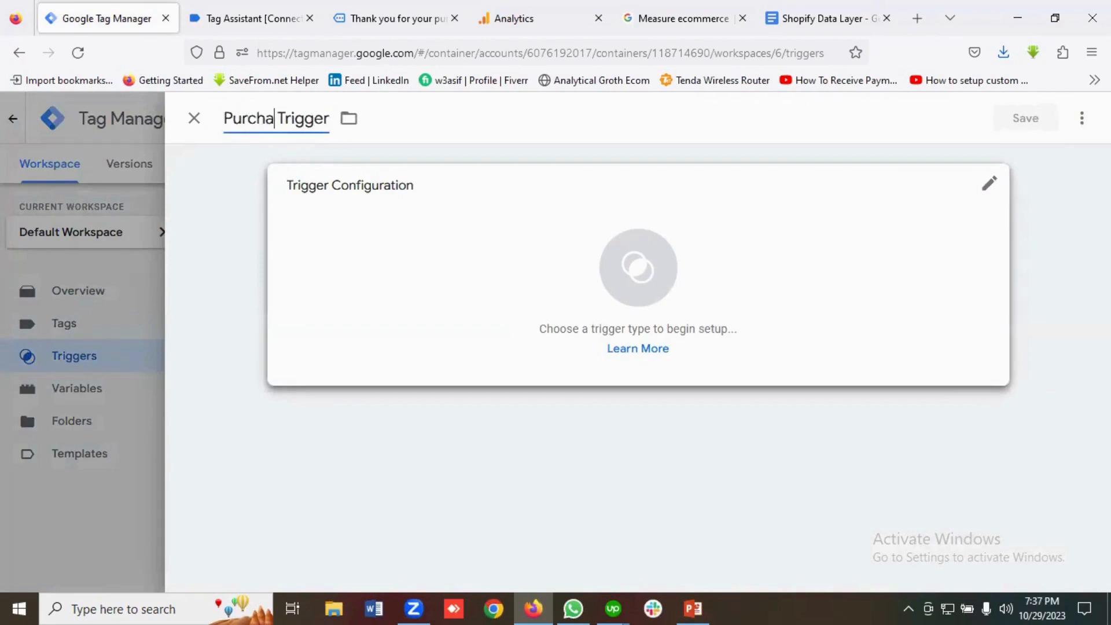
{"action": "type", "text": "se"}
{"action": "left_click", "coordinate": [636, 287]}
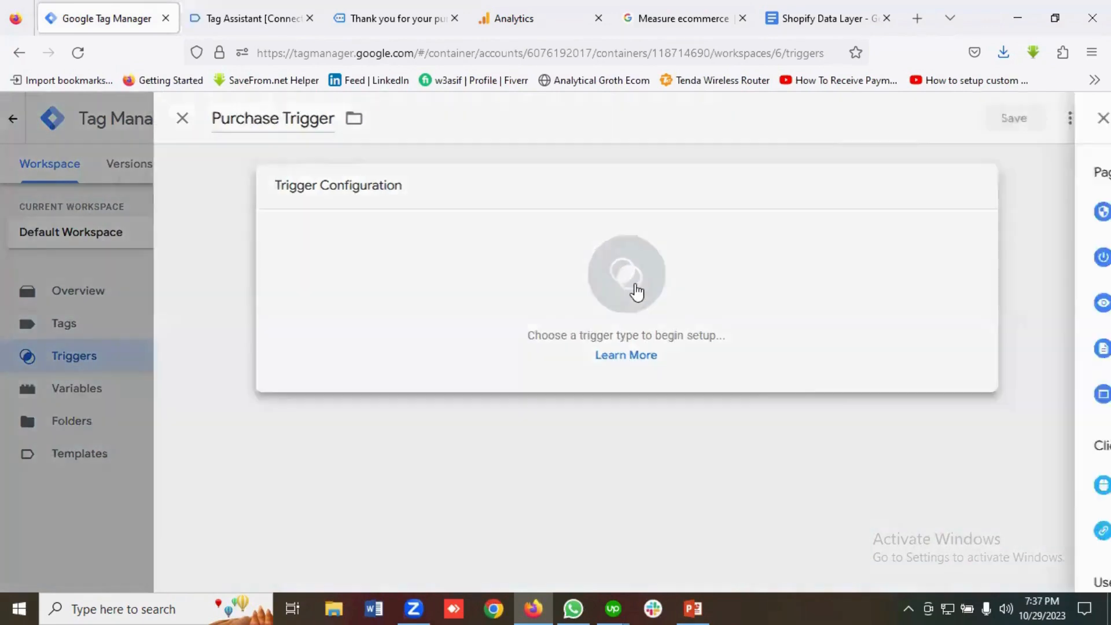
{"action": "scroll", "coordinate": [776, 327], "scroll_direction": "down", "scroll_amount": 2}
{"action": "scroll", "coordinate": [797, 331], "scroll_direction": "down", "scroll_amount": 5}
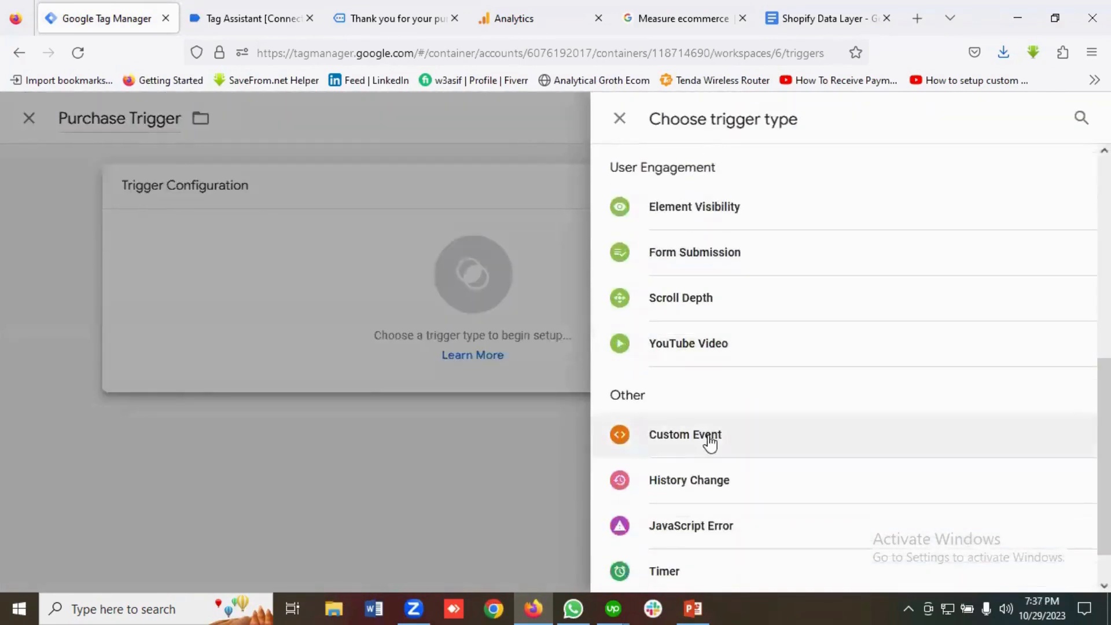
{"action": "left_click", "coordinate": [712, 439]}
Set the event name to 'purchase', copied from Tag Assistant, and save the trigger.
{"action": "left_click", "coordinate": [375, 360]}
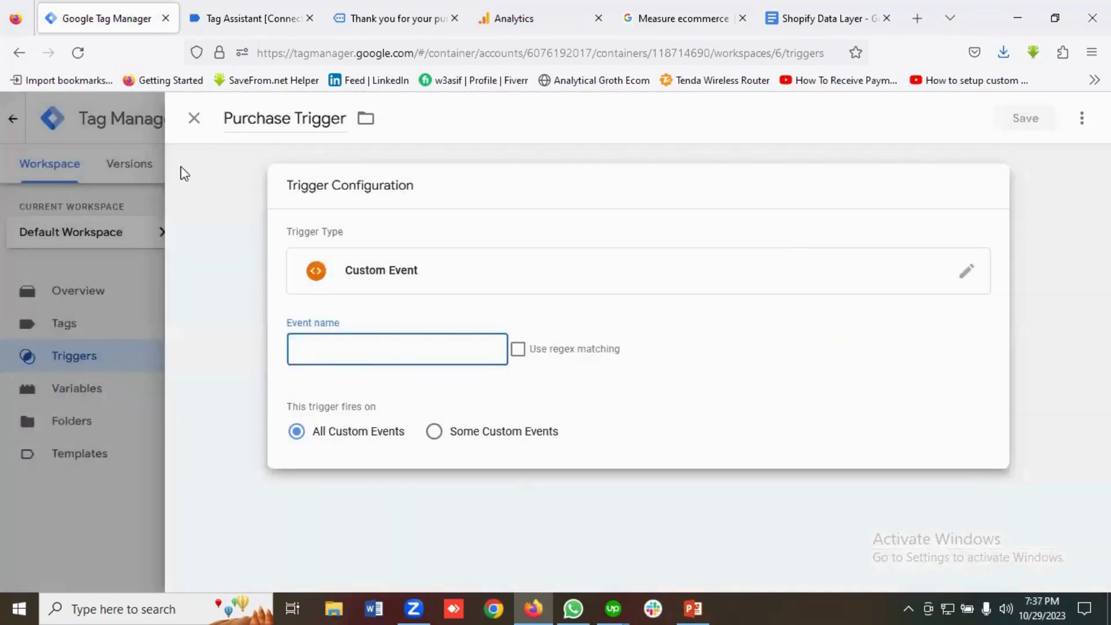
{"action": "left_click", "coordinate": [253, 18]}
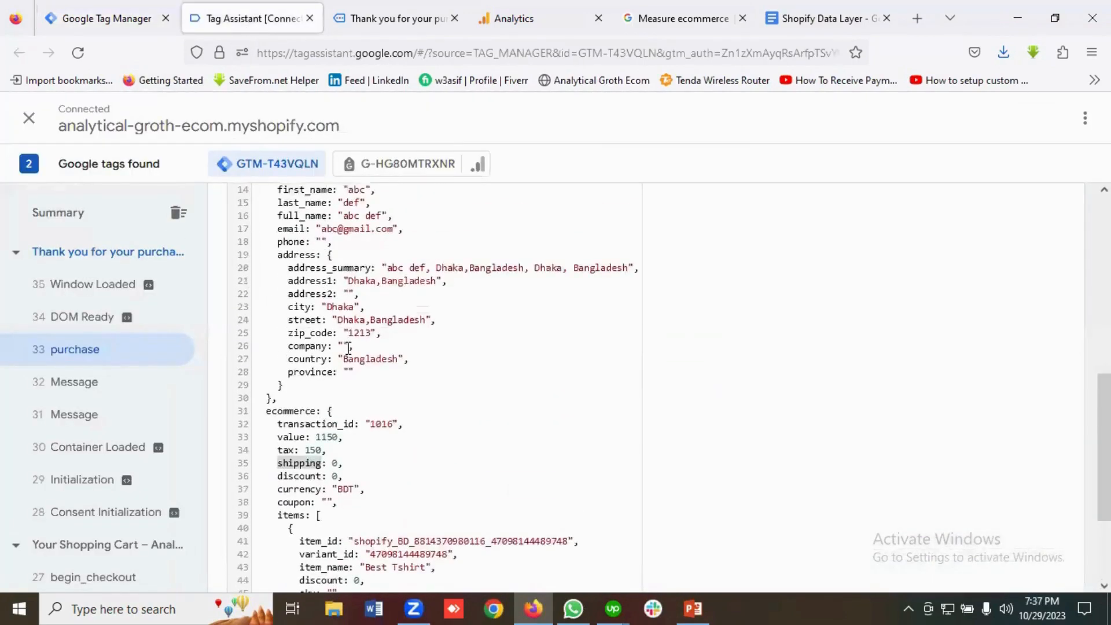
{"action": "scroll", "coordinate": [348, 347], "scroll_direction": "up", "scroll_amount": 8}
{"action": "scroll", "coordinate": [329, 421], "scroll_direction": "down", "scroll_amount": 2}
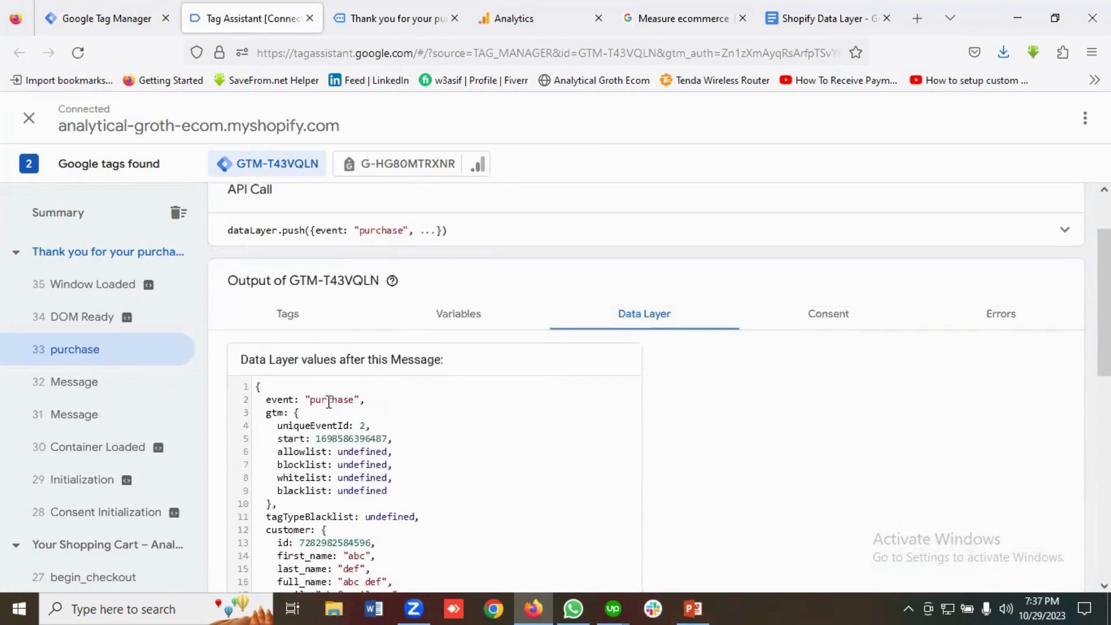
{"action": "double_click", "coordinate": [329, 399]}
{"action": "right_click", "coordinate": [328, 400]}
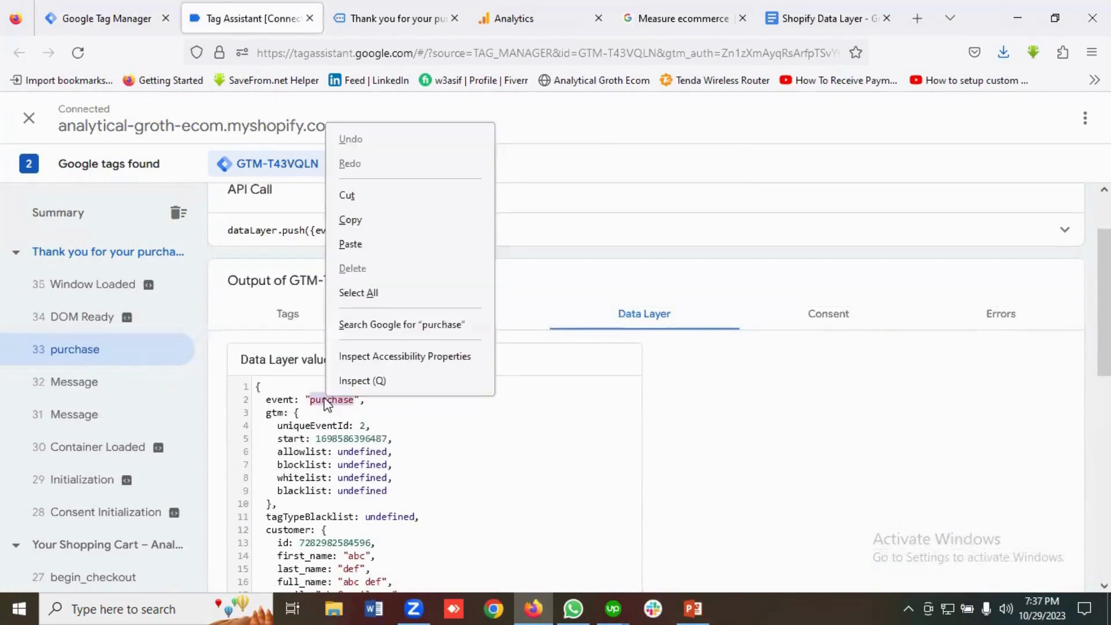
{"action": "left_click", "coordinate": [351, 221]}
{"action": "key", "text": "ctrl+shift+Tab"}
{"action": "left_click", "coordinate": [334, 353]}
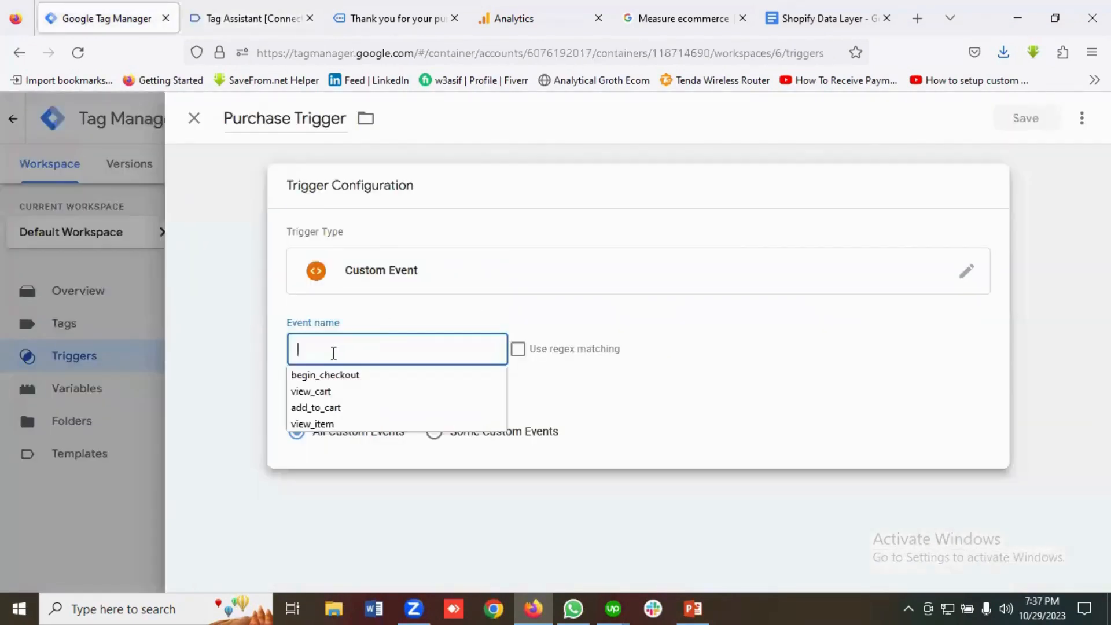
{"action": "key", "text": "ctrl+v"}
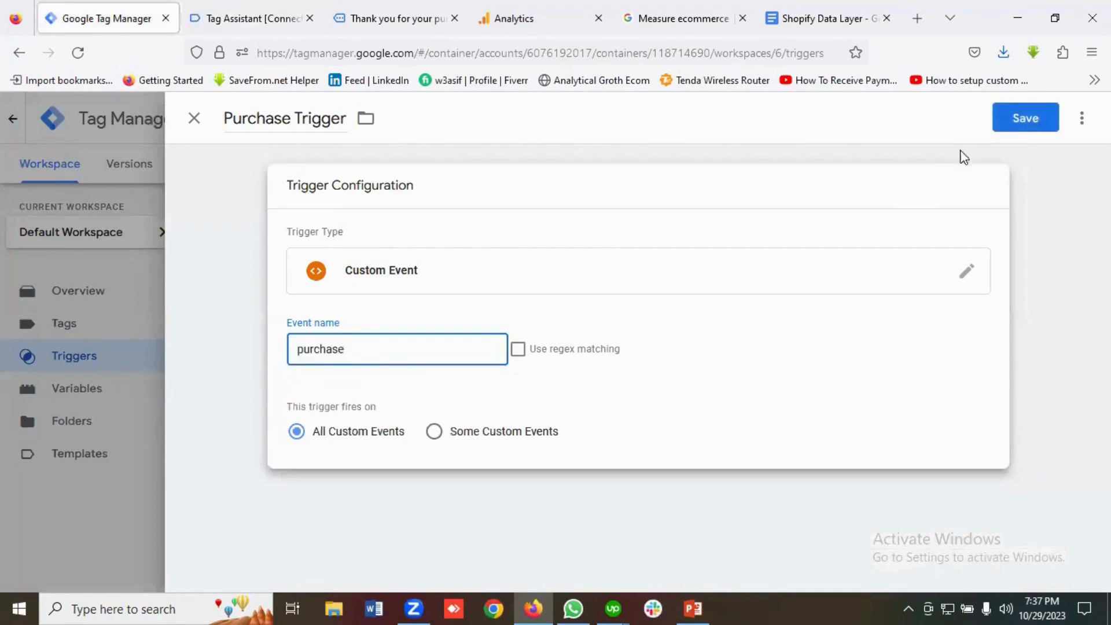
{"action": "left_click", "coordinate": [1029, 124]}
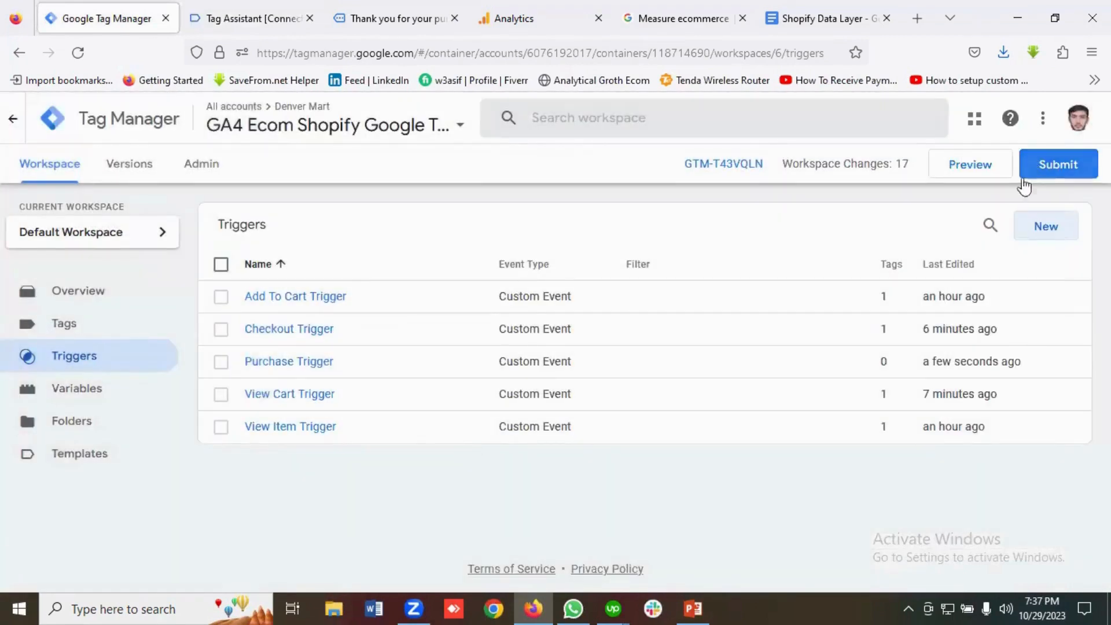
Create a new Google Analytics GA4 Event tag named 'GA4 | Purchase'.
{"action": "left_click", "coordinate": [84, 334]}
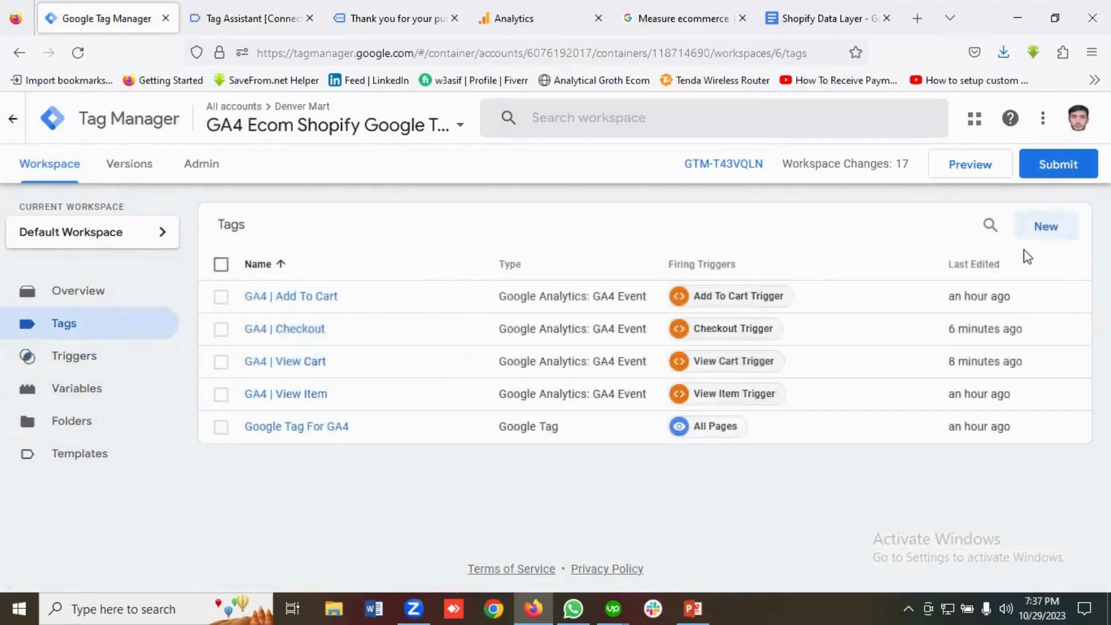
{"action": "left_click", "coordinate": [1045, 231]}
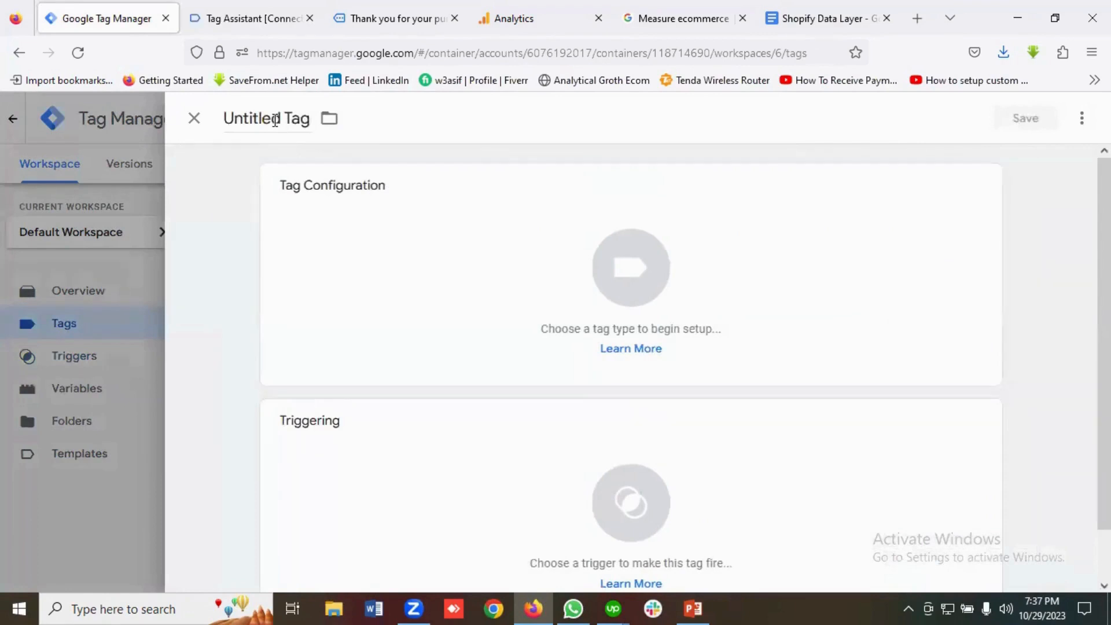
{"action": "left_click", "coordinate": [273, 119]}
{"action": "key", "text": "BackSpace"}
{"action": "type", "text": "GA4"}
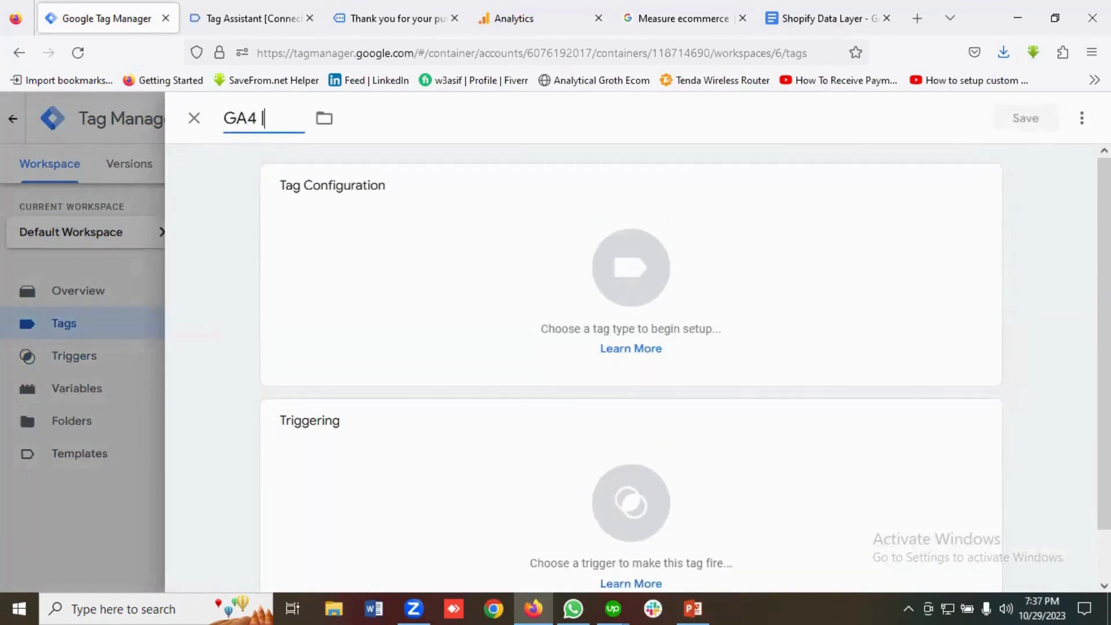
{"action": "type", "text": " | Purchase"}
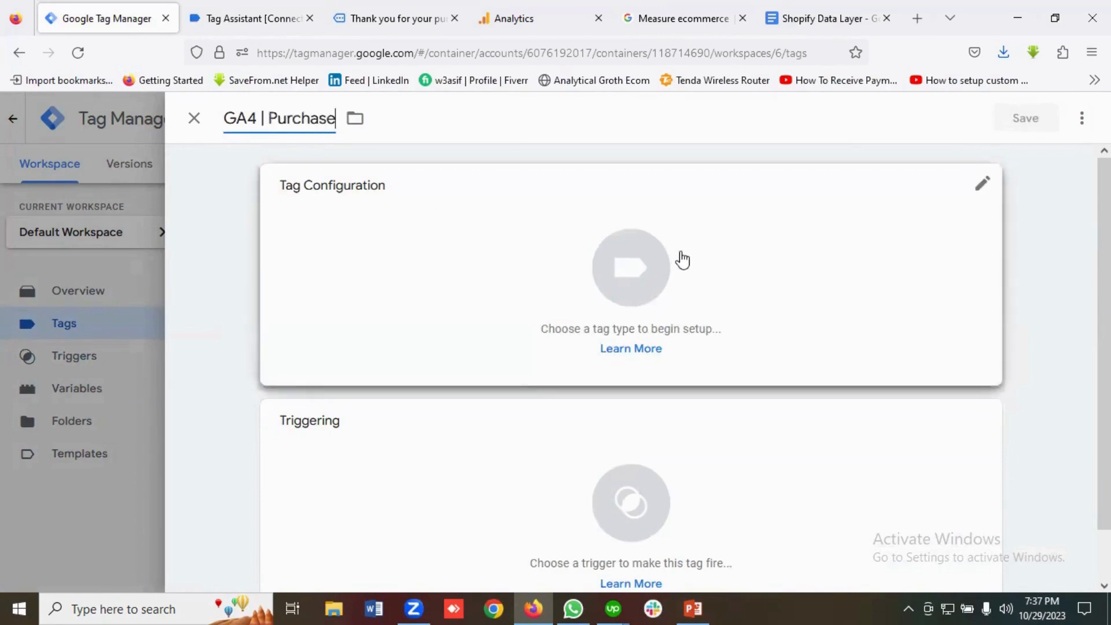
{"action": "left_click", "coordinate": [680, 257]}
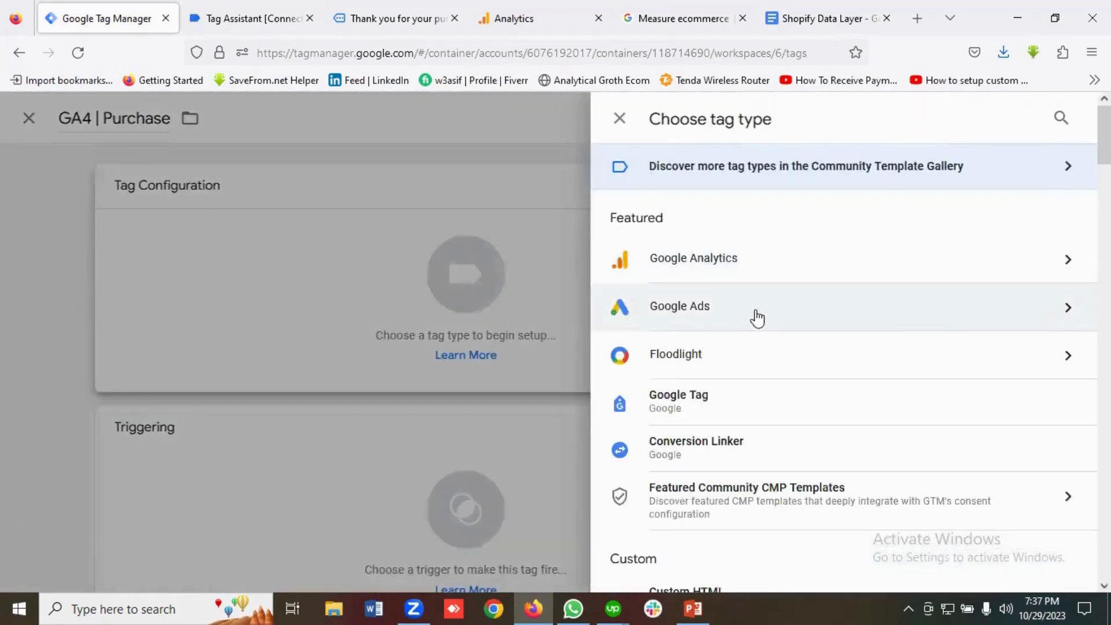
{"action": "left_click", "coordinate": [719, 262]}
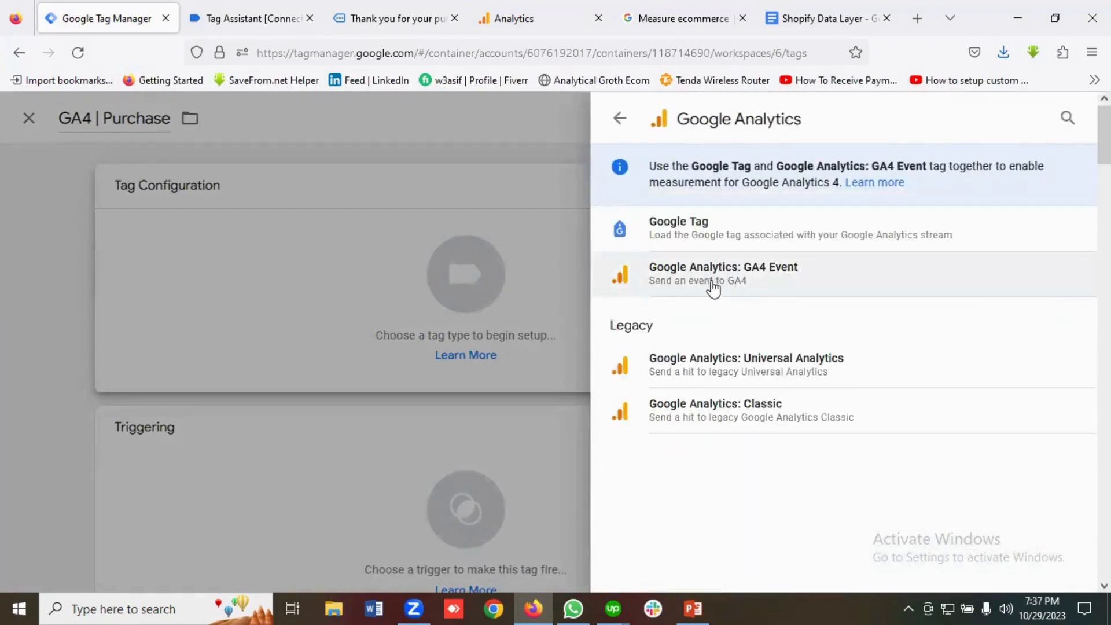
{"action": "left_click", "coordinate": [714, 277]}
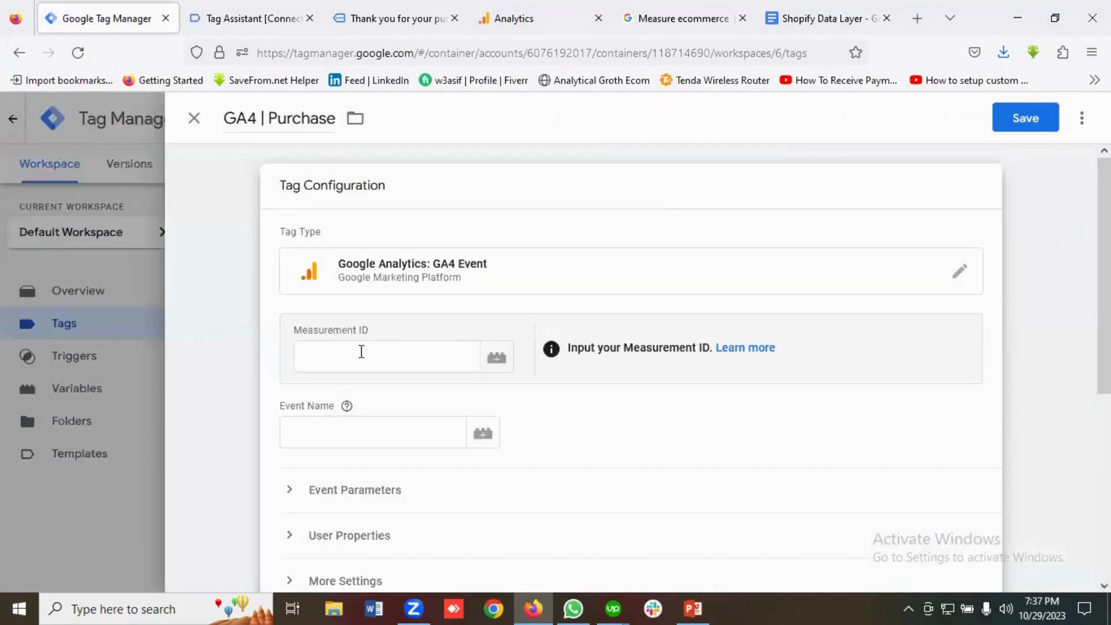
Copy the Denvar Mart web stream's Measurement ID from Analytics into the tag's Measurement ID field.
{"action": "left_click", "coordinate": [360, 351]}
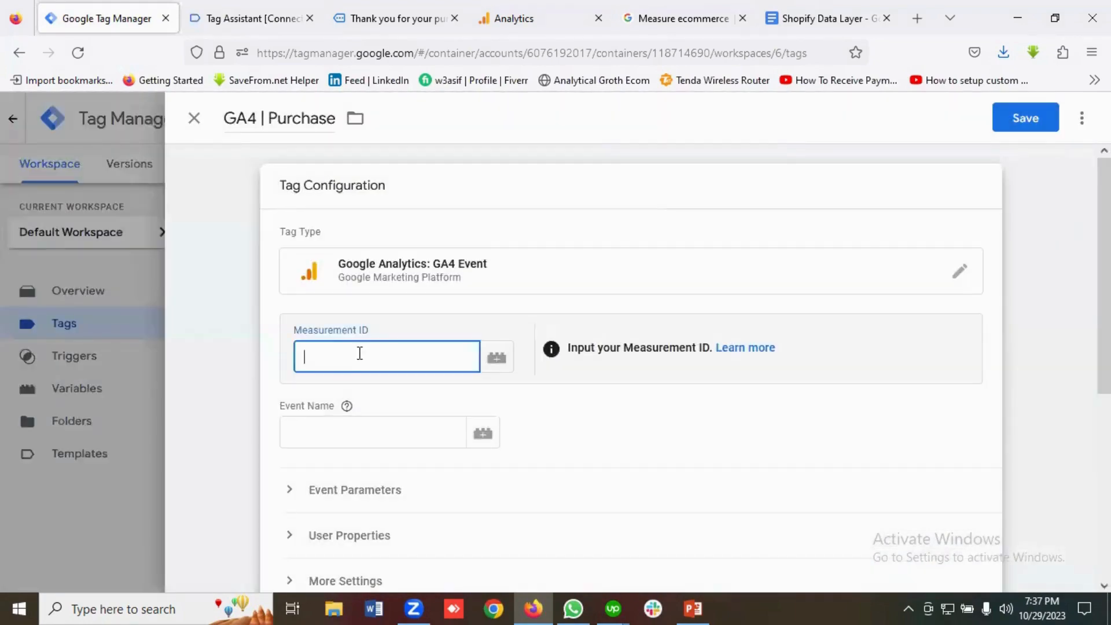
{"action": "left_click", "coordinate": [513, 18]}
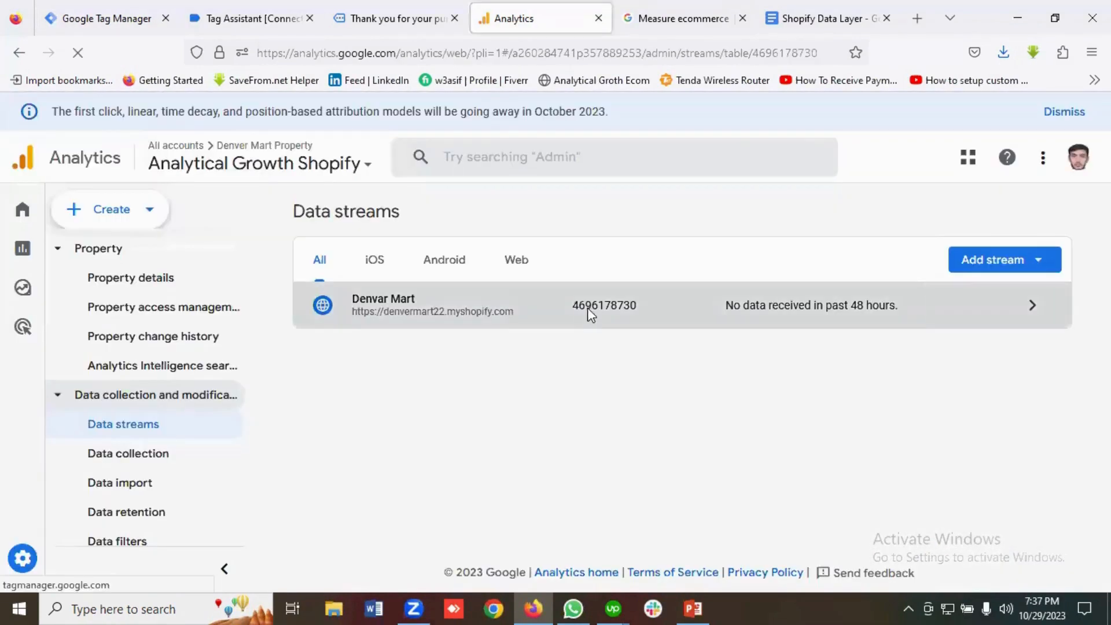
{"action": "left_click", "coordinate": [588, 308]}
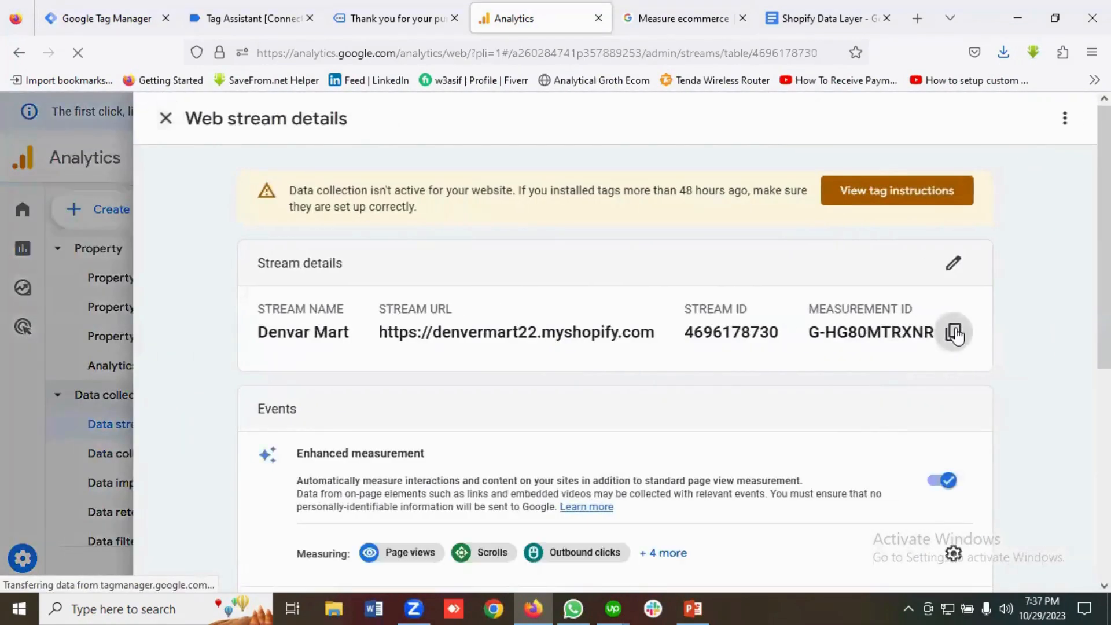
{"action": "left_click", "coordinate": [955, 334]}
{"action": "left_click", "coordinate": [107, 17]}
{"action": "left_click", "coordinate": [366, 355]}
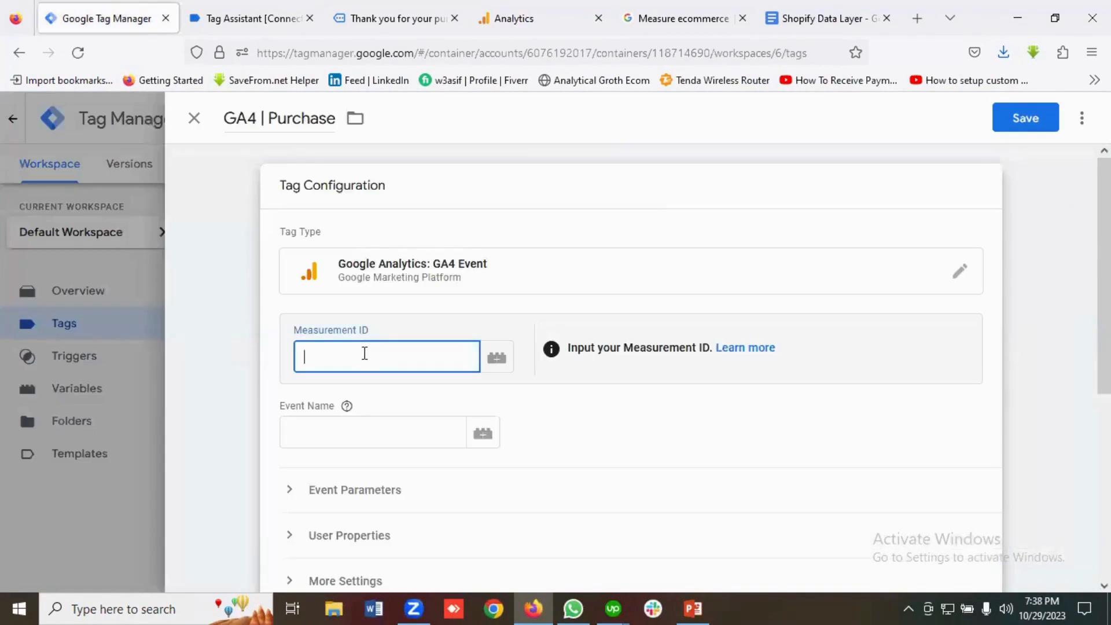
{"action": "key", "text": "ctrl+v"}
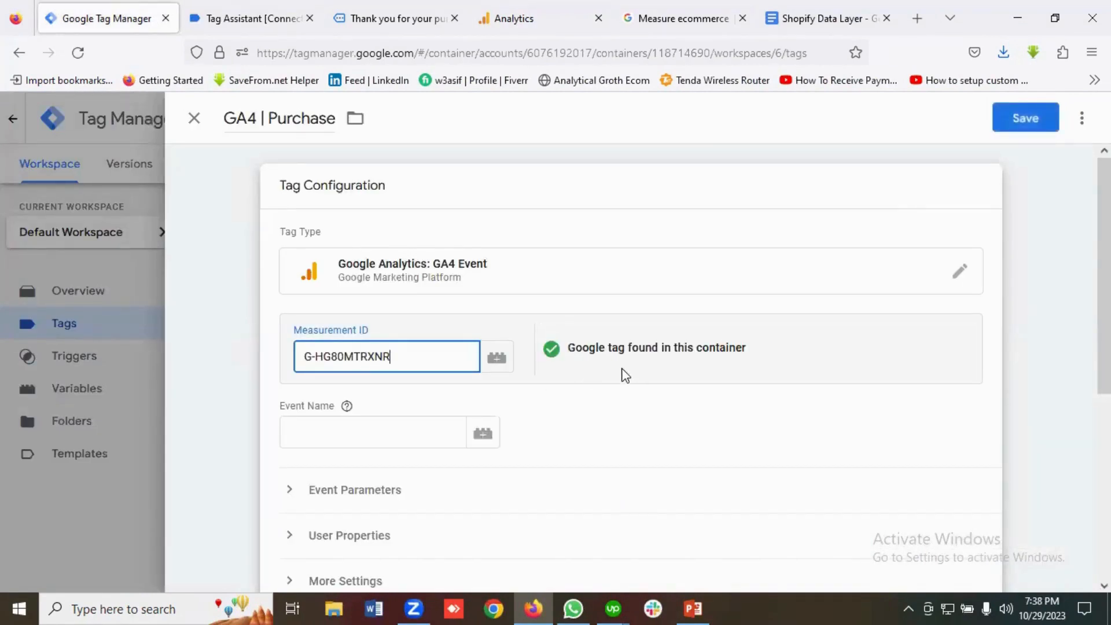
{"action": "scroll", "coordinate": [709, 368], "scroll_direction": "down", "scroll_amount": 2}
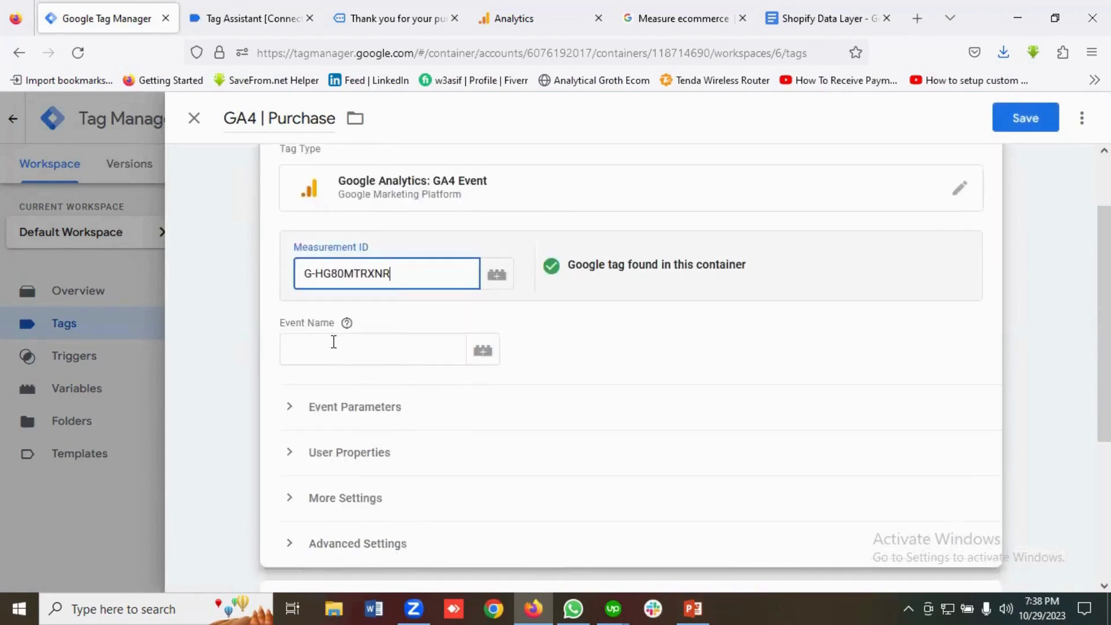
{"action": "left_click", "coordinate": [332, 342]}
Set the event name to 'purchase', copied from the GA4 ecommerce guide.
{"action": "left_click", "coordinate": [676, 16]}
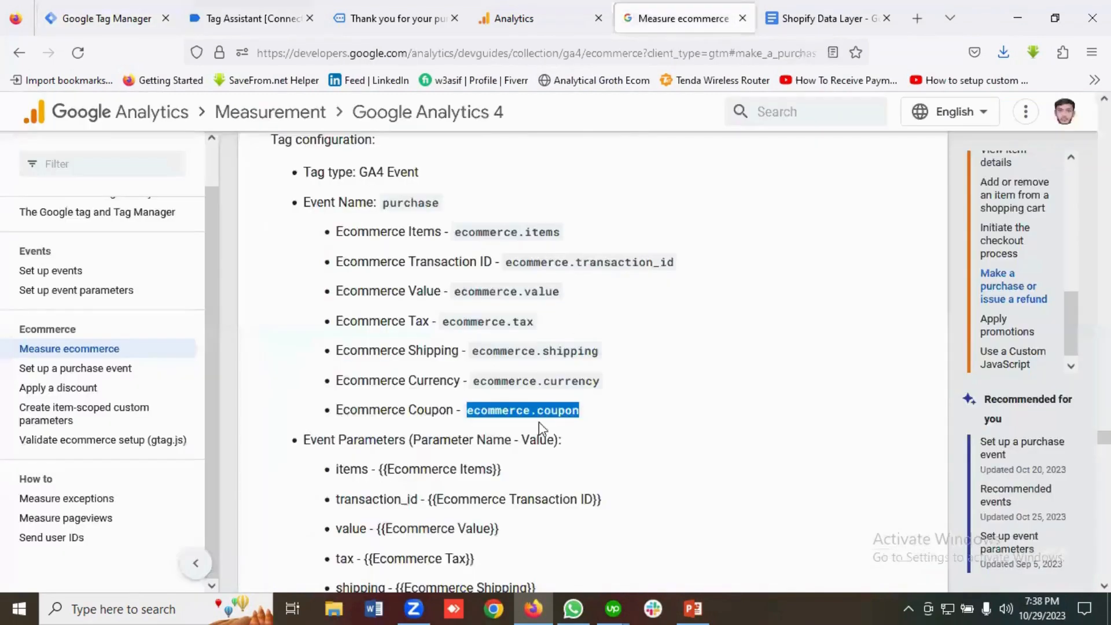
{"action": "scroll", "coordinate": [503, 396], "scroll_direction": "down", "scroll_amount": 4}
{"action": "scroll", "coordinate": [506, 396], "scroll_direction": "down", "scroll_amount": 1}
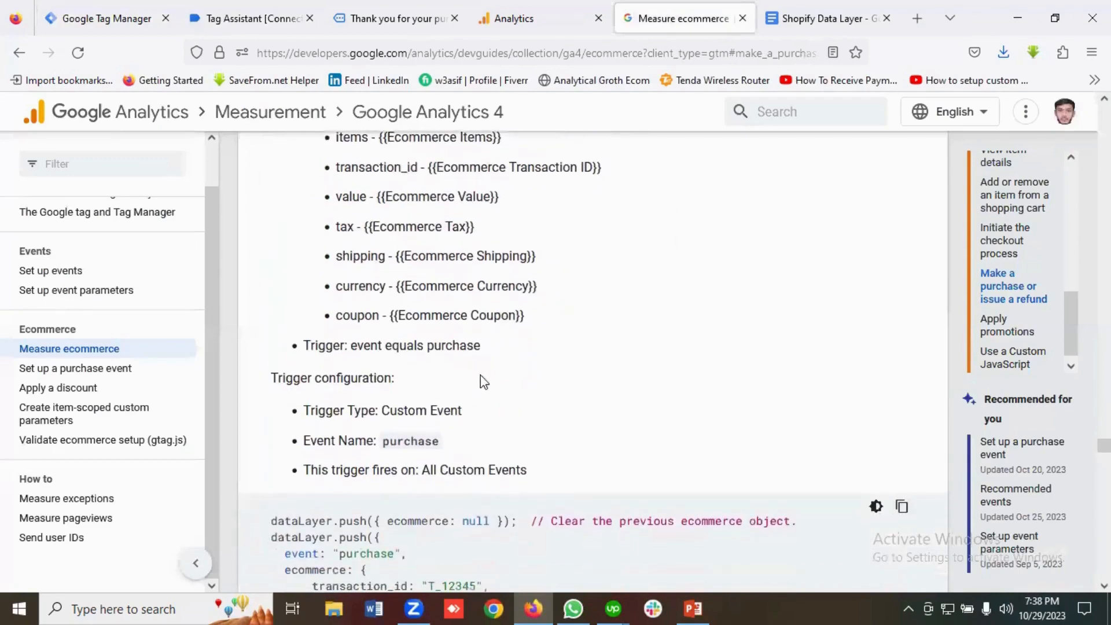
{"action": "double_click", "coordinate": [402, 445]}
{"action": "right_click", "coordinate": [405, 443]}
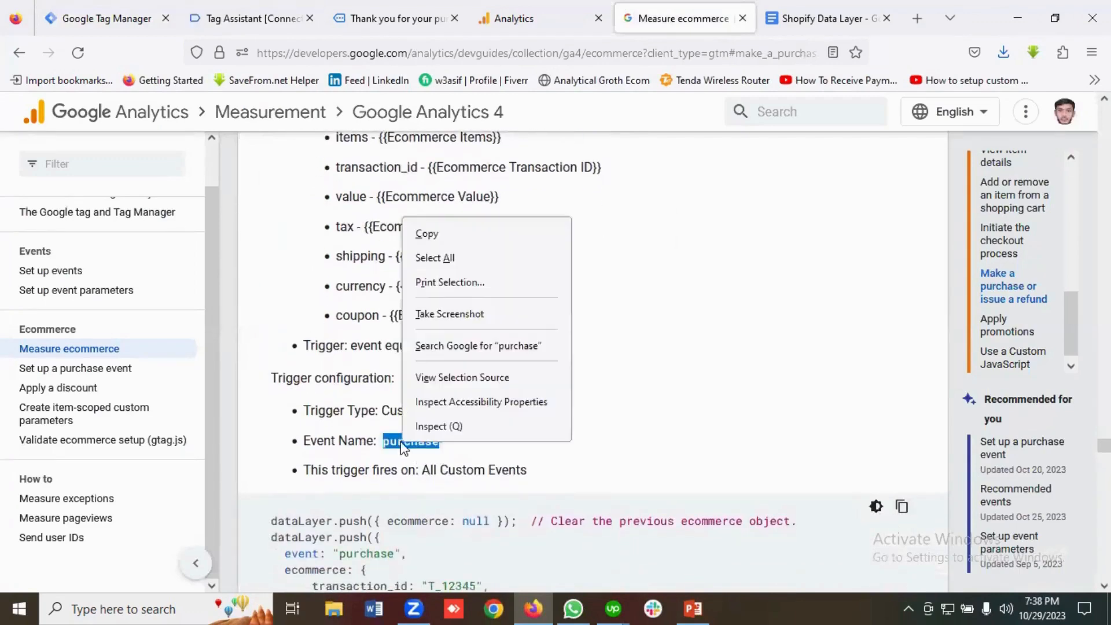
{"action": "left_click", "coordinate": [429, 241]}
{"action": "left_click", "coordinate": [98, 18]}
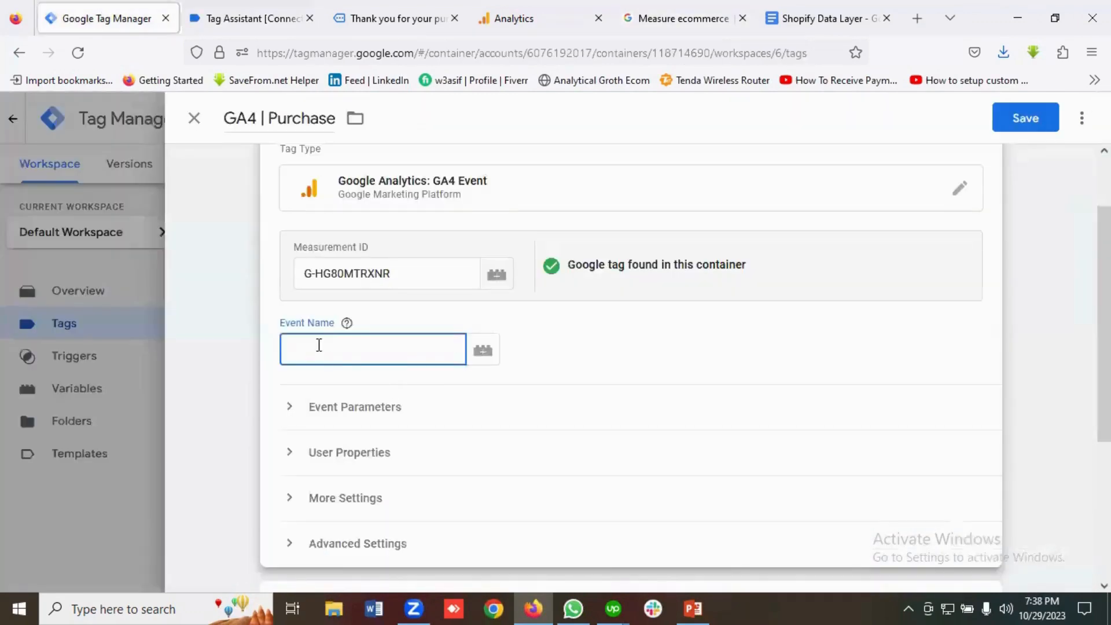
{"action": "key", "text": "ctrl+v"}
Add seven empty event parameter rows to the tag.
{"action": "scroll", "coordinate": [422, 337], "scroll_direction": "down", "scroll_amount": 2}
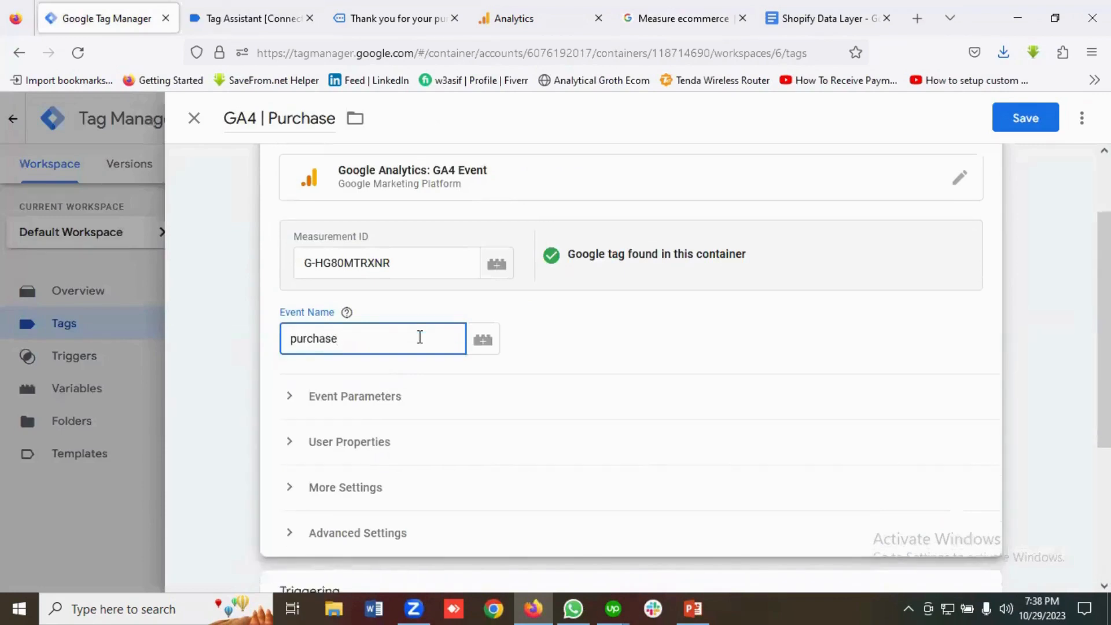
{"action": "left_click", "coordinate": [374, 327]}
{"action": "scroll", "coordinate": [382, 347], "scroll_direction": "down", "scroll_amount": 2}
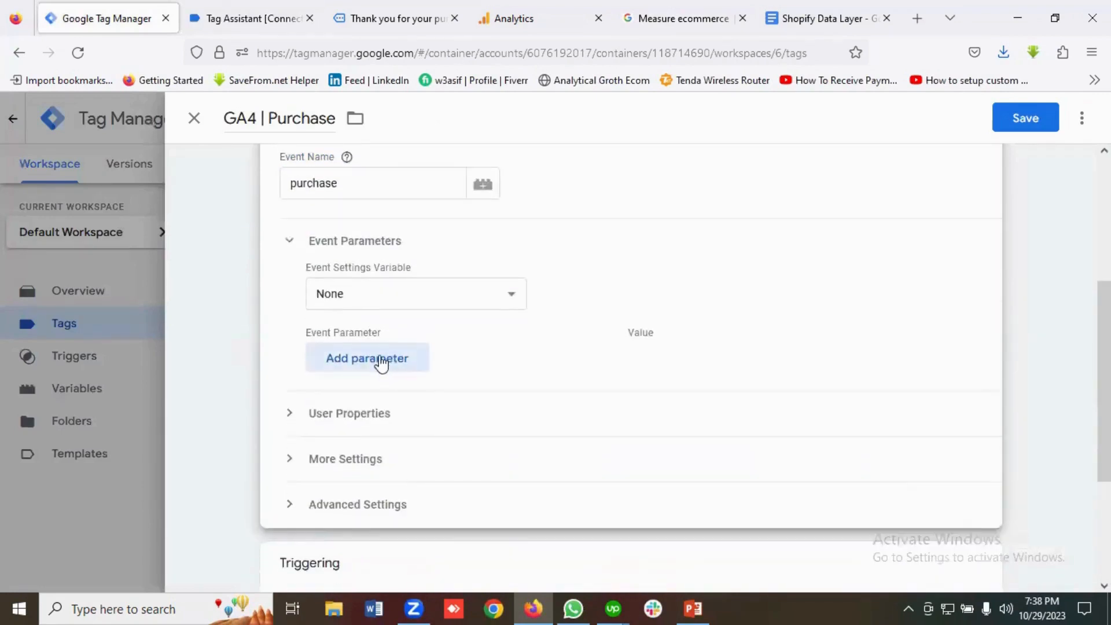
{"action": "left_click", "coordinate": [384, 359]}
{"action": "scroll", "coordinate": [387, 347], "scroll_direction": "down", "scroll_amount": 1}
{"action": "left_click", "coordinate": [376, 333]}
{"action": "left_click", "coordinate": [380, 367]}
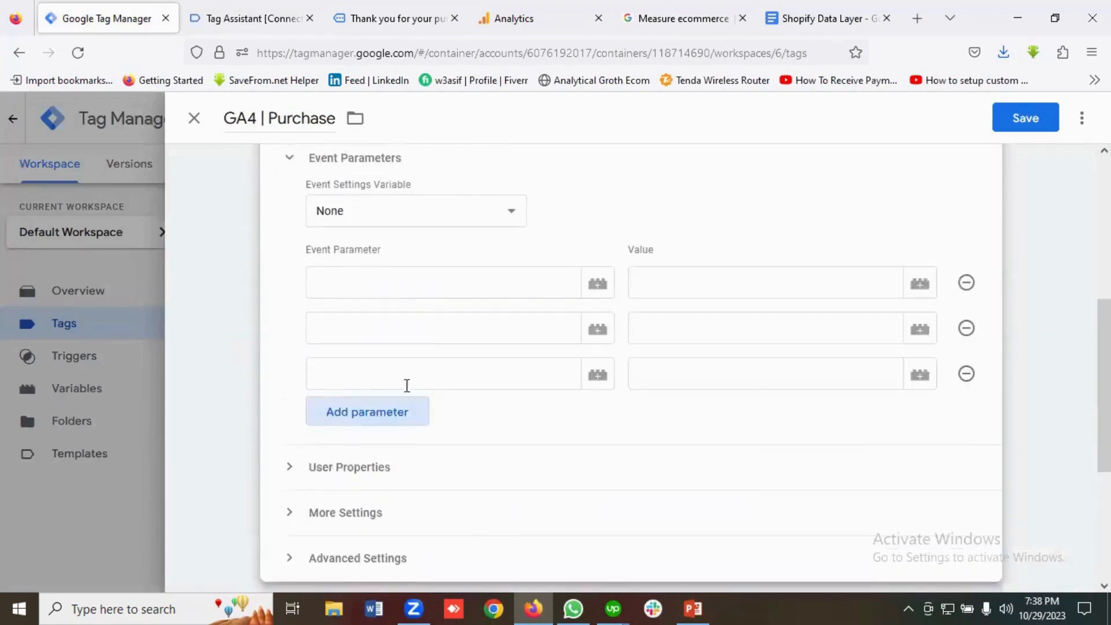
{"action": "left_click", "coordinate": [384, 413]}
{"action": "left_click", "coordinate": [407, 461]}
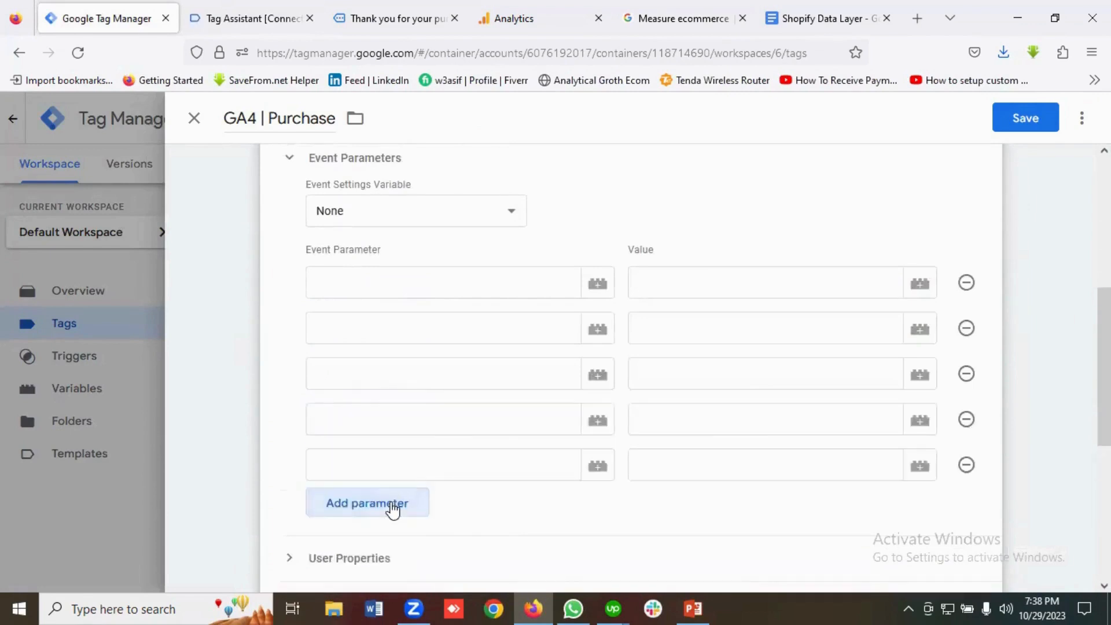
{"action": "left_click", "coordinate": [394, 505]}
{"action": "left_click", "coordinate": [397, 547]}
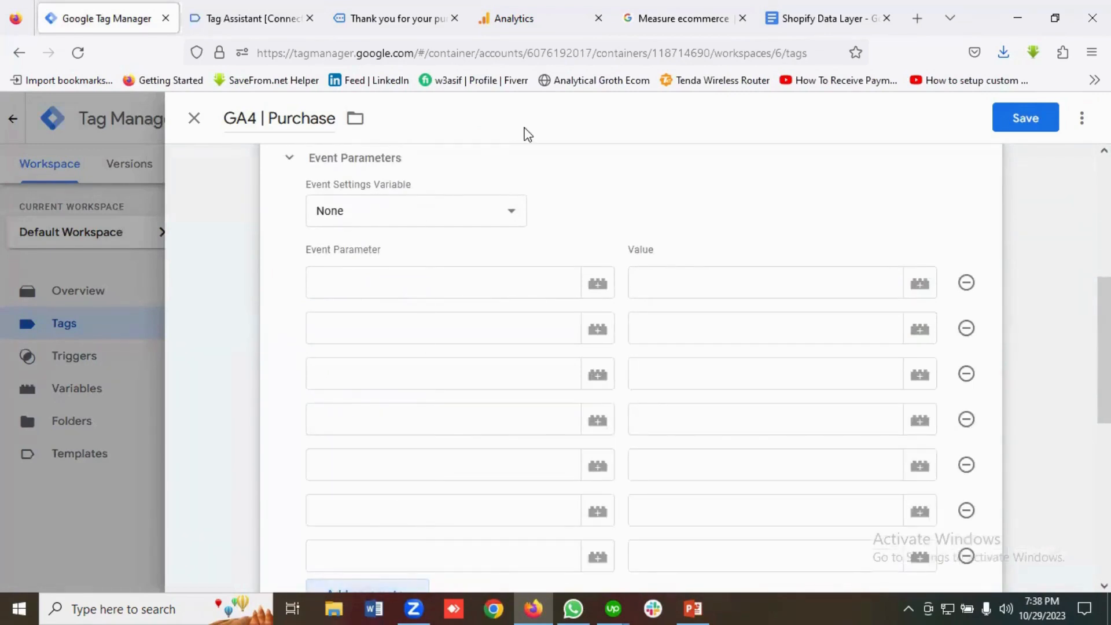
Copy 'items' from the guide for the first parameter name.
{"action": "left_click", "coordinate": [683, 19]}
{"action": "scroll", "coordinate": [492, 339], "scroll_direction": "up", "scroll_amount": 3}
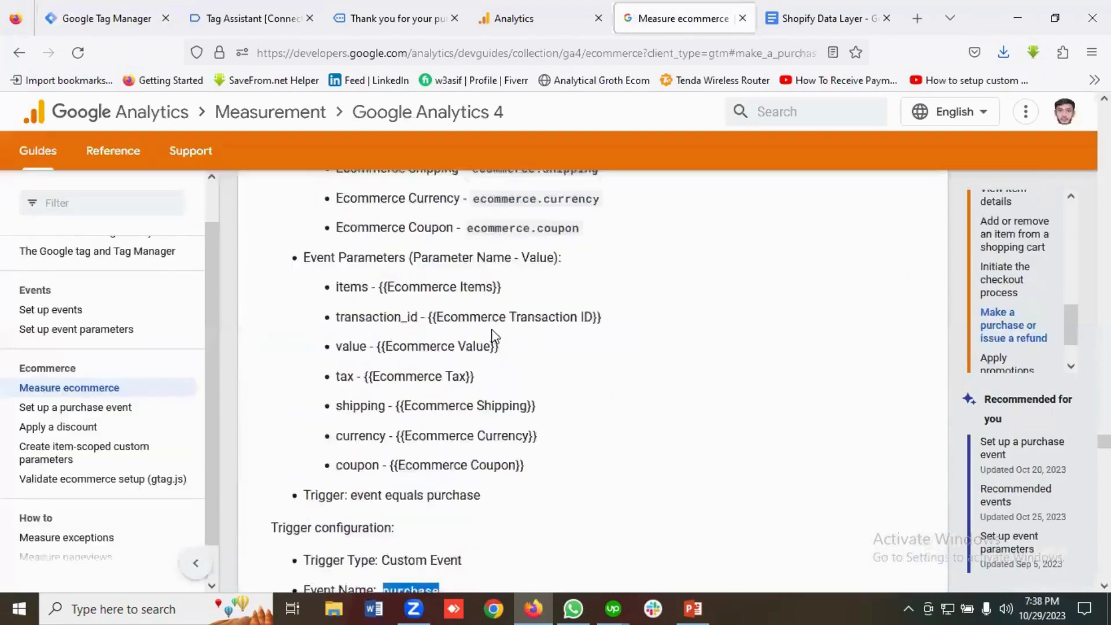
{"action": "scroll", "coordinate": [405, 315], "scroll_direction": "down", "scroll_amount": 2}
{"action": "double_click", "coordinate": [346, 221]}
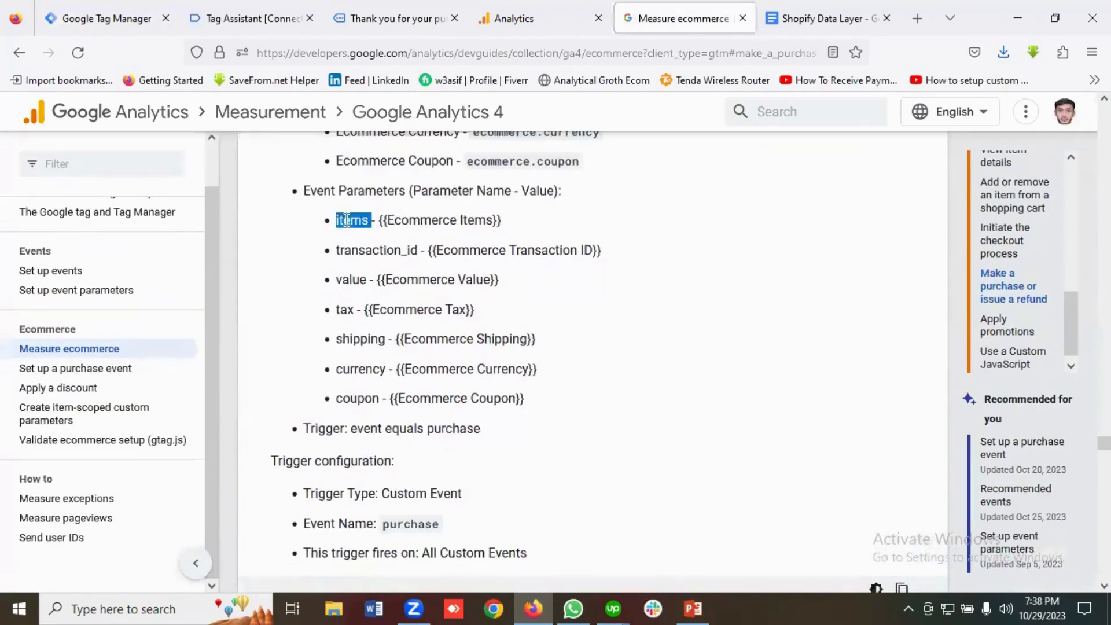
{"action": "right_click", "coordinate": [347, 222]}
{"action": "left_click", "coordinate": [339, 238]}
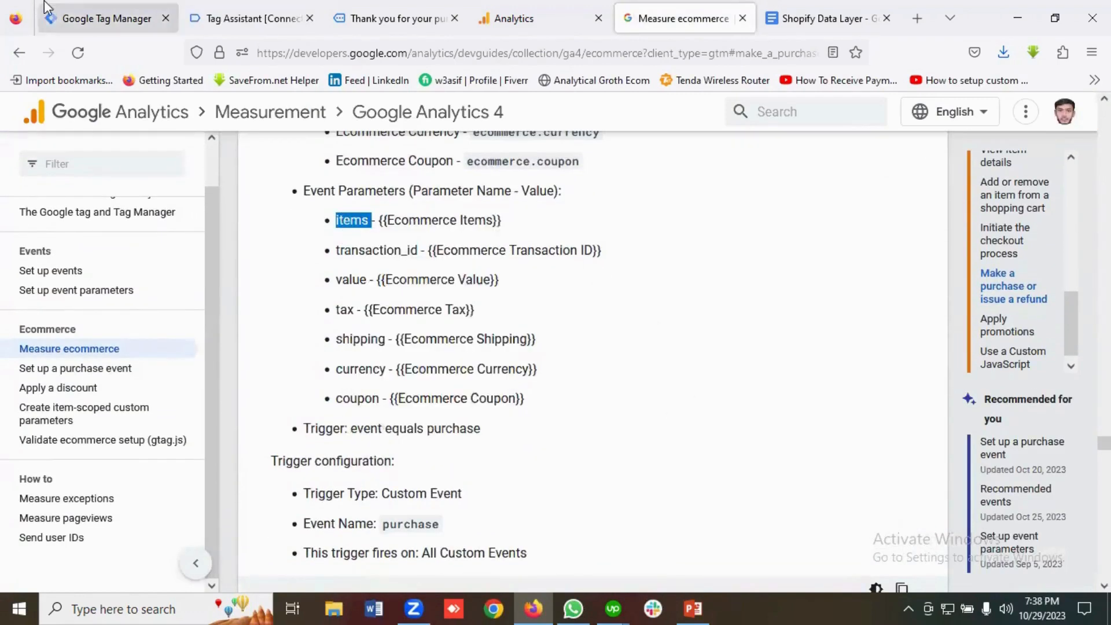
{"action": "left_click", "coordinate": [87, 23]}
{"action": "left_click", "coordinate": [353, 290]}
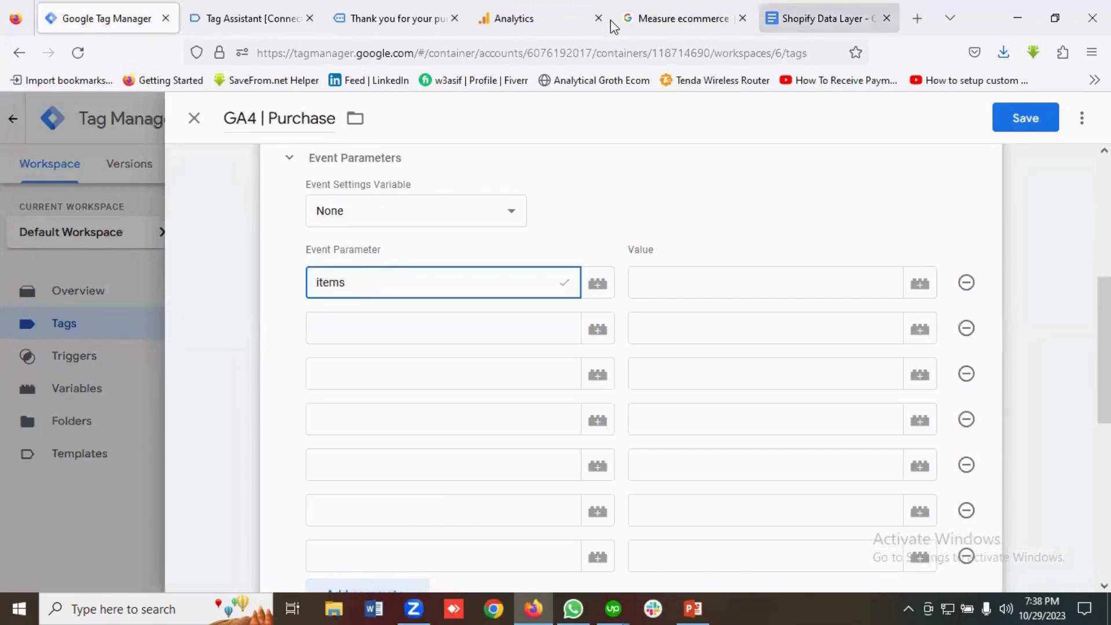
Enter 'transaction_id' from the guide as the second parameter name.
{"action": "left_click", "coordinate": [668, 20]}
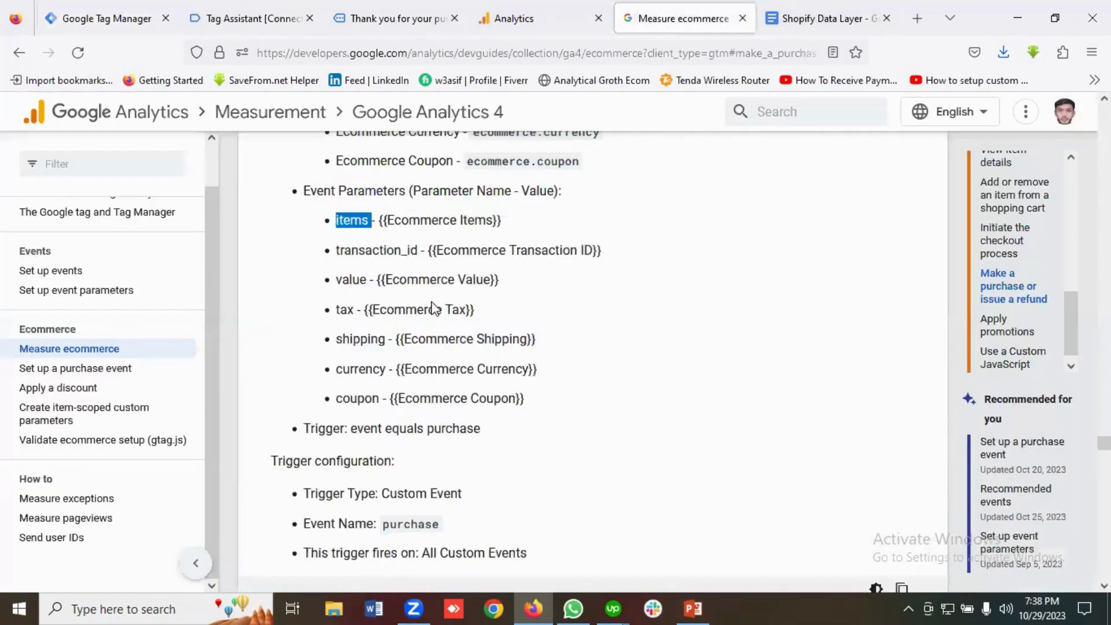
{"action": "double_click", "coordinate": [359, 254]}
{"action": "right_click", "coordinate": [359, 254]}
{"action": "left_click", "coordinate": [385, 270]}
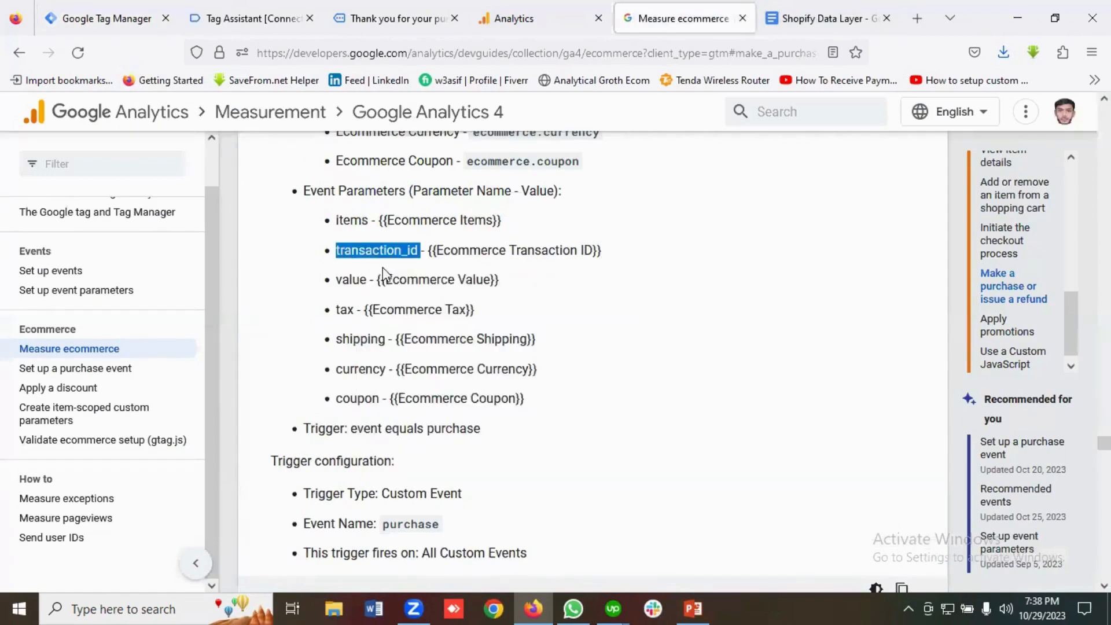
{"action": "left_click", "coordinate": [110, 18]}
{"action": "left_click", "coordinate": [350, 321]}
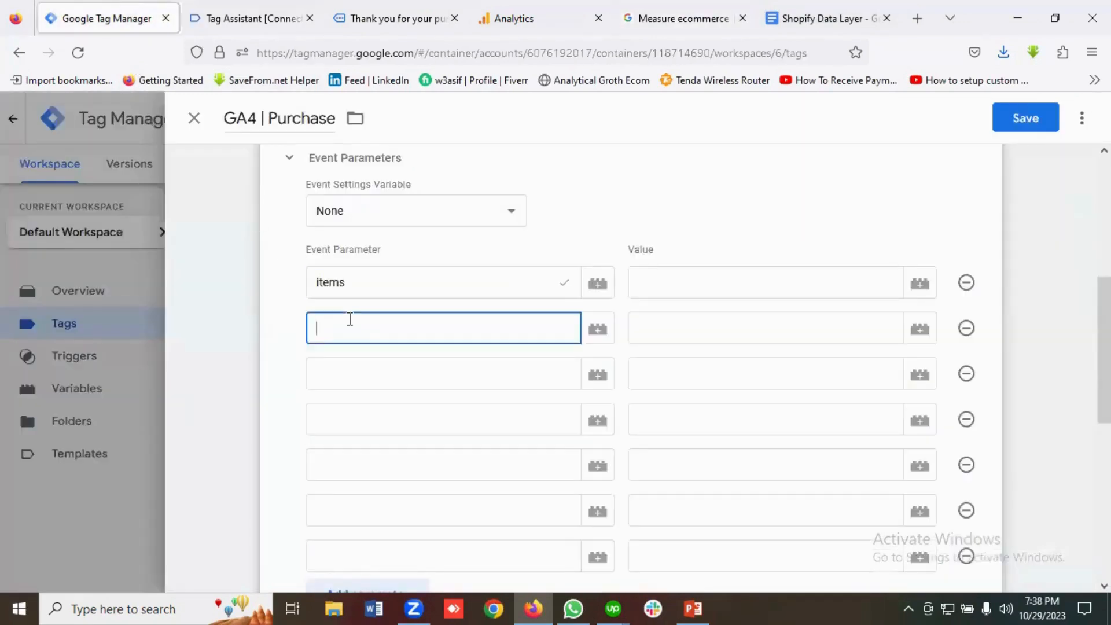
{"action": "key", "text": "ctrl+v"}
{"action": "left_click", "coordinate": [699, 350]}
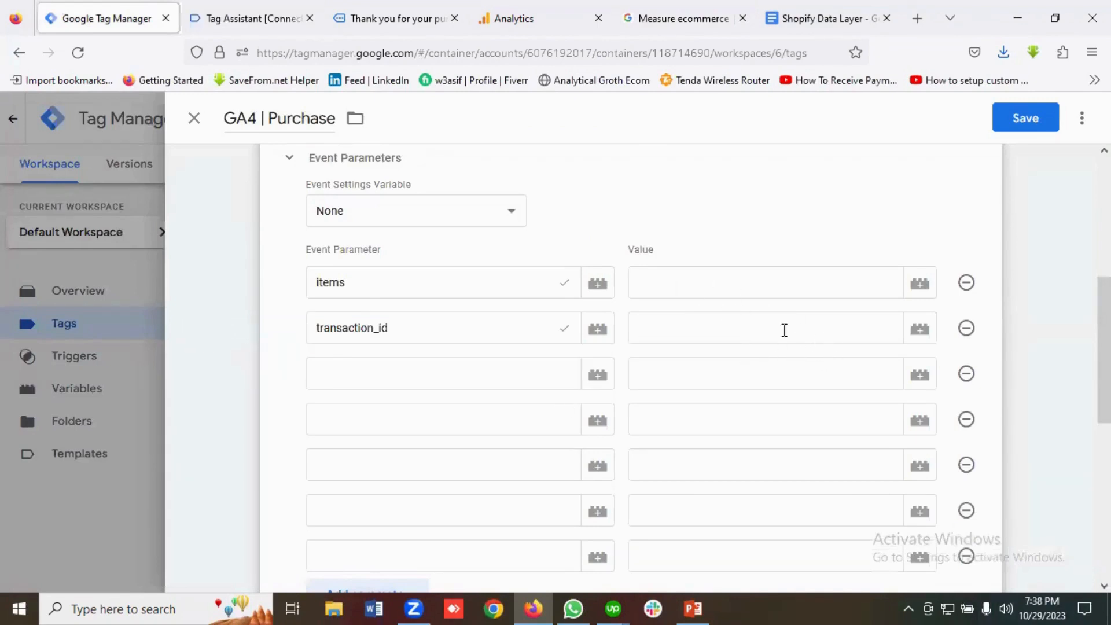
Bring over 'value' and 'tax' from the guide as the third and fourth parameter names.
{"action": "left_click", "coordinate": [683, 19]}
{"action": "double_click", "coordinate": [352, 280]}
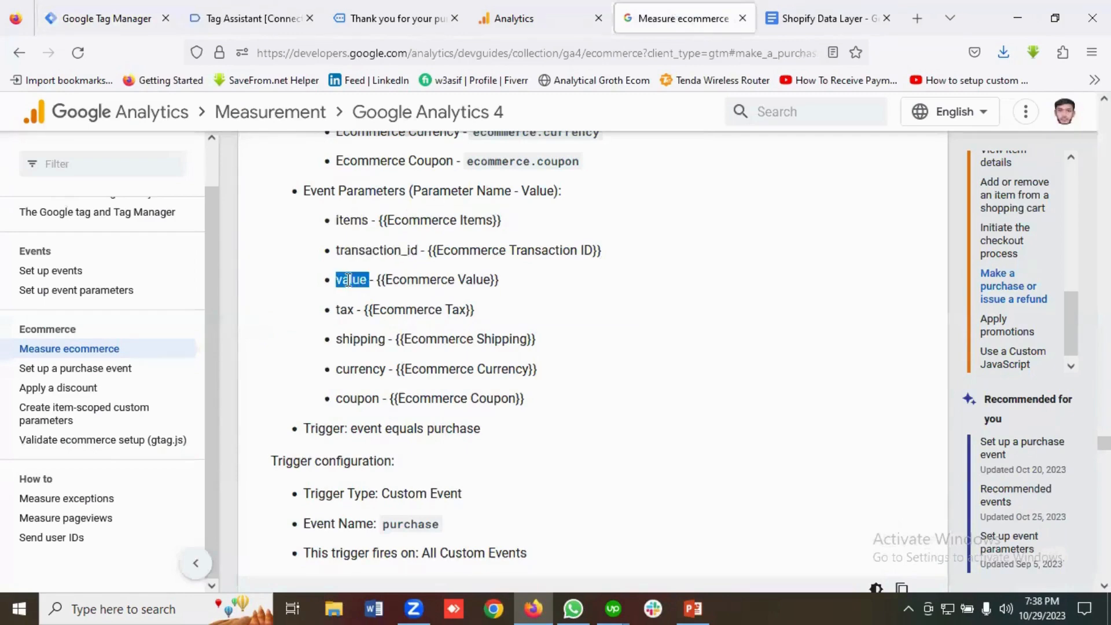
{"action": "right_click", "coordinate": [353, 281]}
{"action": "left_click", "coordinate": [375, 301]}
{"action": "left_click", "coordinate": [115, 18]}
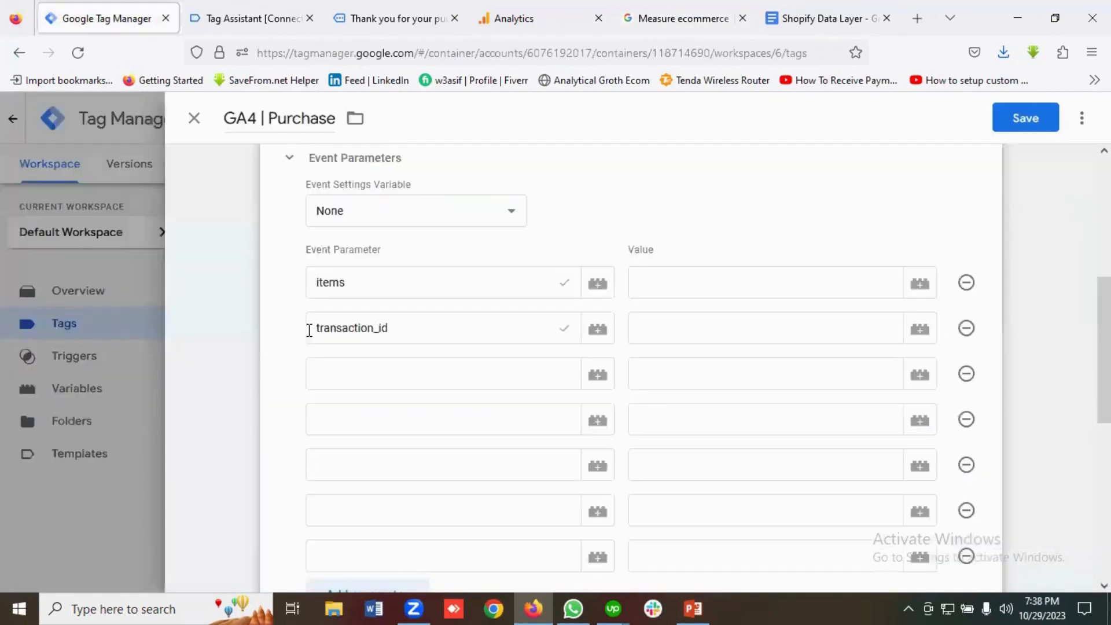
{"action": "left_click", "coordinate": [332, 382]}
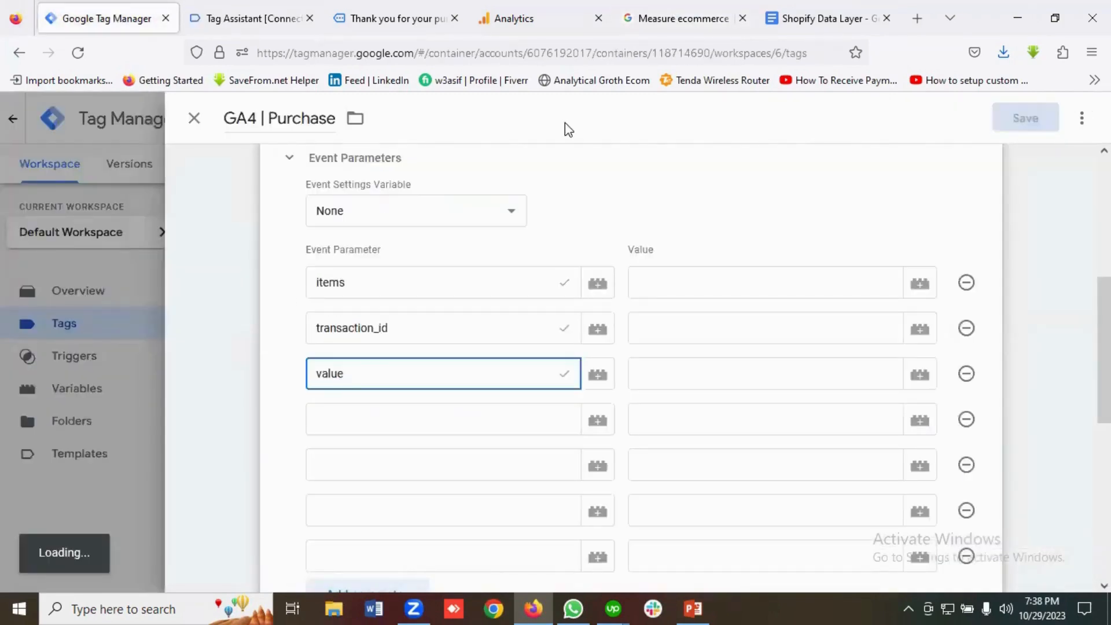
{"action": "key", "text": "ctrl+Tab"}
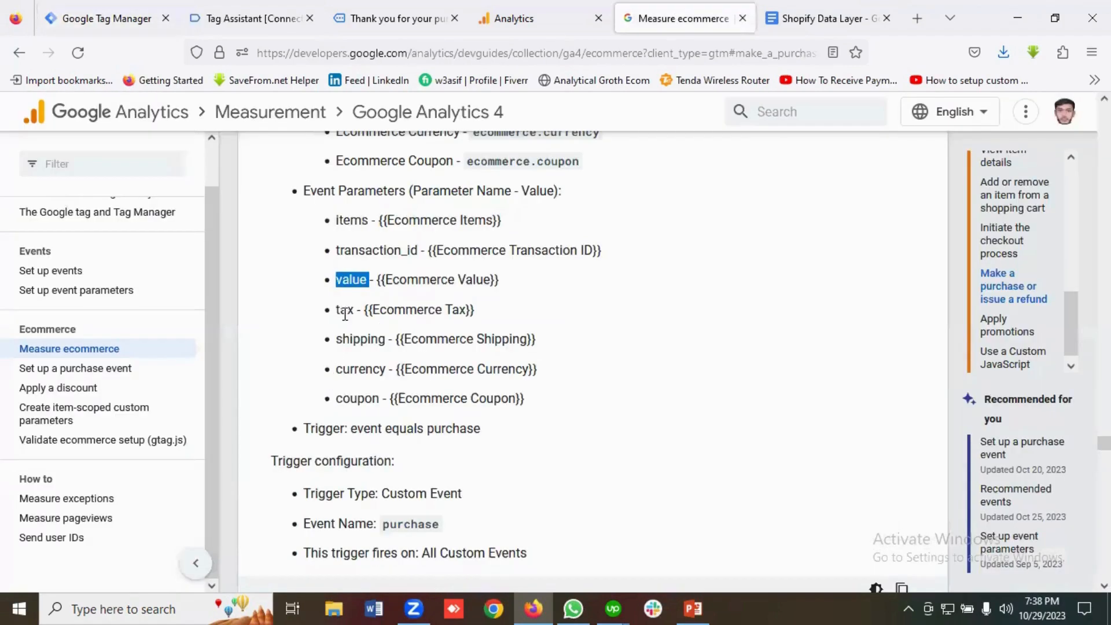
{"action": "double_click", "coordinate": [345, 312]}
{"action": "right_click", "coordinate": [346, 311]}
{"action": "left_click", "coordinate": [363, 327]}
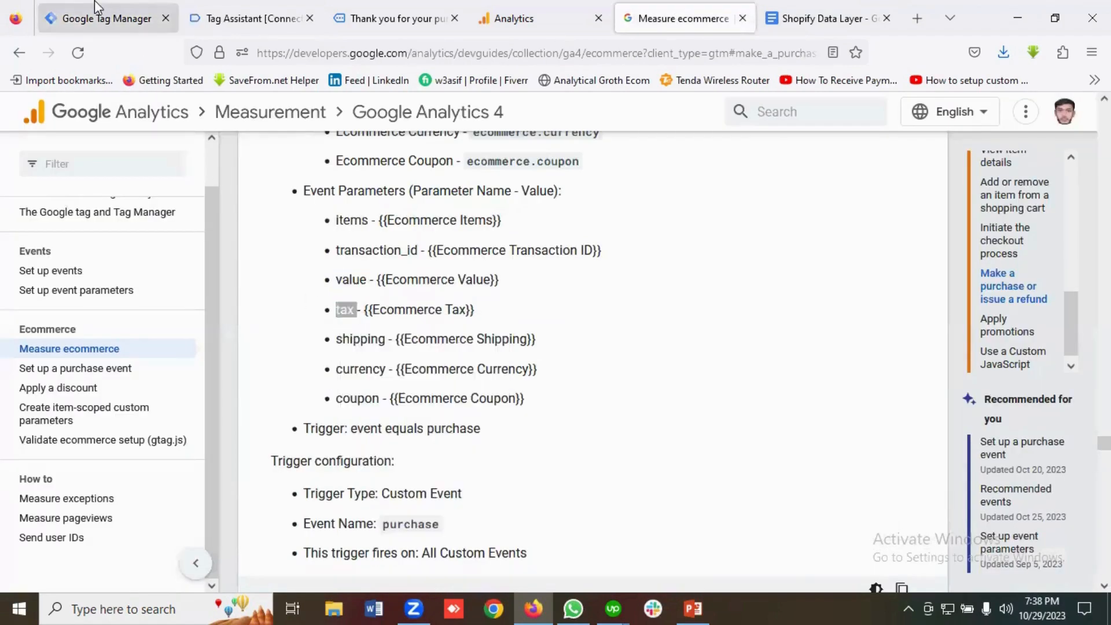
{"action": "left_click", "coordinate": [95, 8]}
{"action": "left_click", "coordinate": [340, 404]}
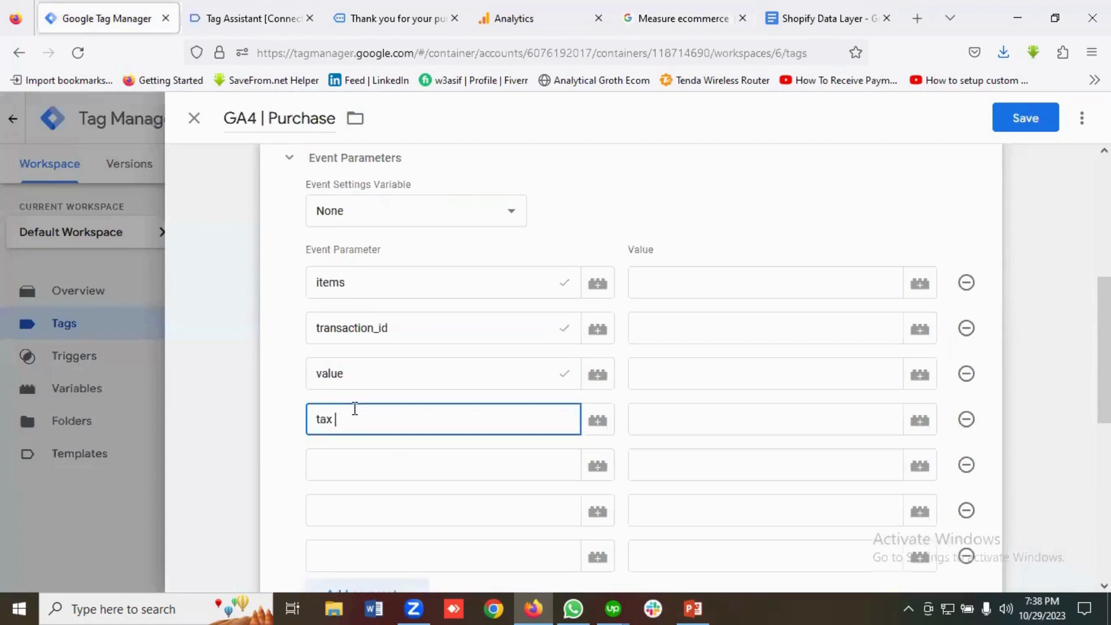
Copy 'shipping' from the guide for the fifth parameter name.
{"action": "left_click", "coordinate": [671, 17]}
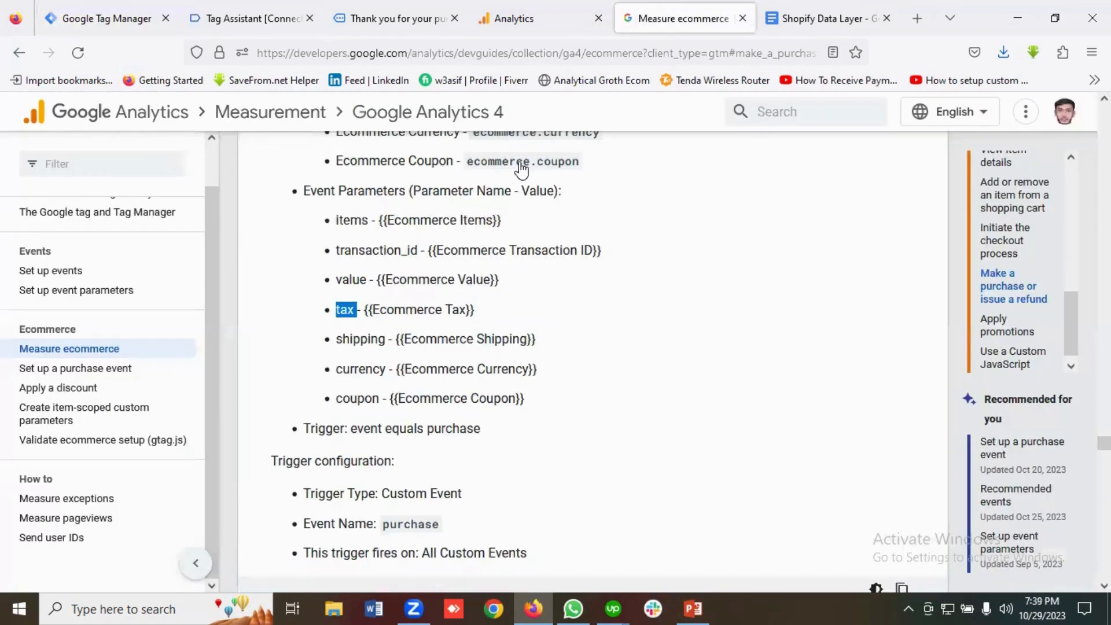
{"action": "double_click", "coordinate": [356, 338]}
{"action": "right_click", "coordinate": [356, 340]}
{"action": "left_click", "coordinate": [385, 359]}
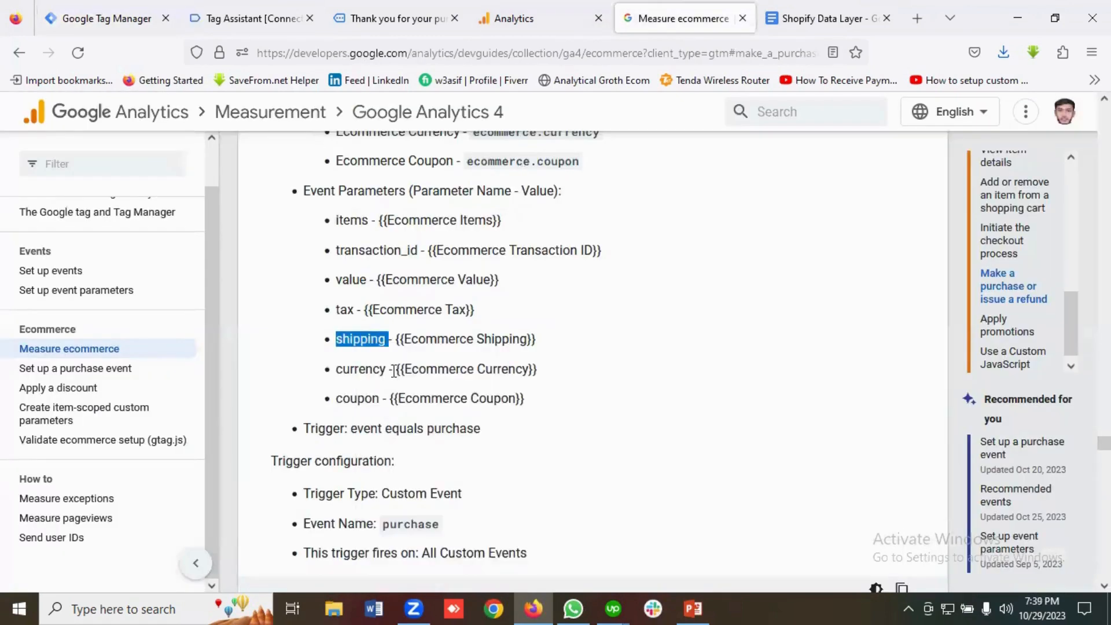
{"action": "left_click", "coordinate": [108, 18]}
{"action": "left_click", "coordinate": [343, 469]}
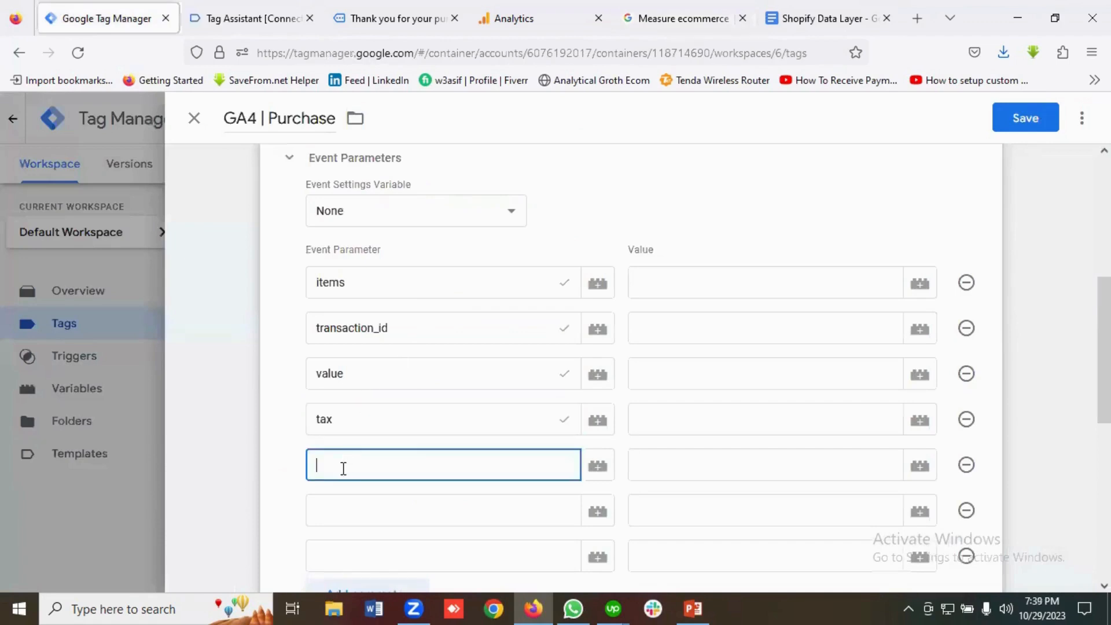
Confirm 'shipping' as the fifth parameter and paste 'currency' as the sixth.
{"action": "left_click", "coordinate": [682, 19]}
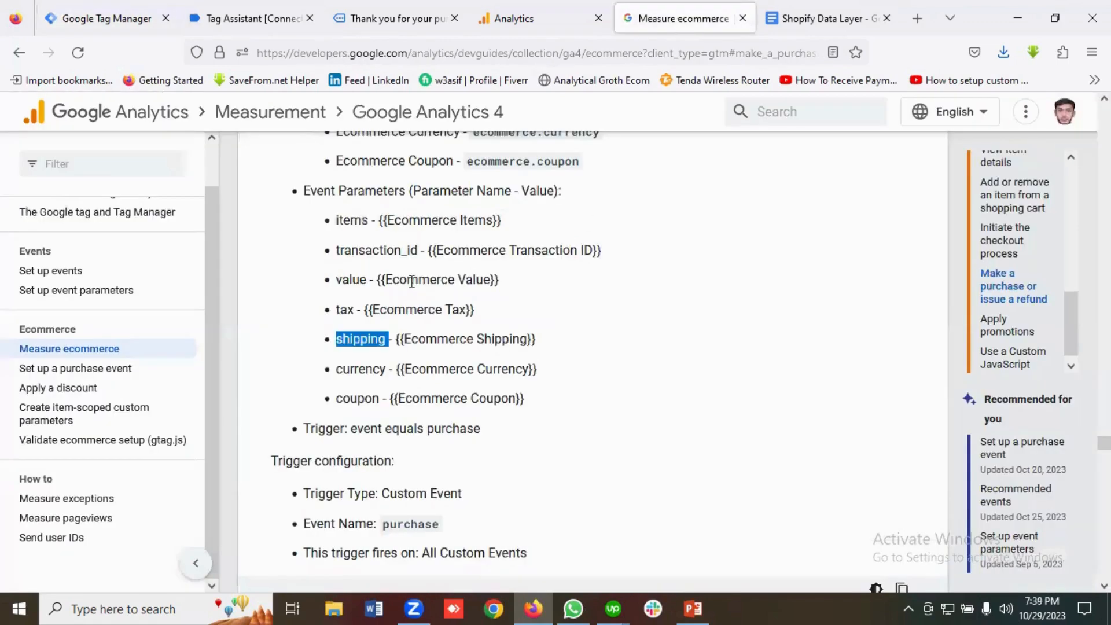
{"action": "scroll", "coordinate": [376, 369], "scroll_direction": "down", "scroll_amount": 2}
{"action": "double_click", "coordinate": [360, 286]}
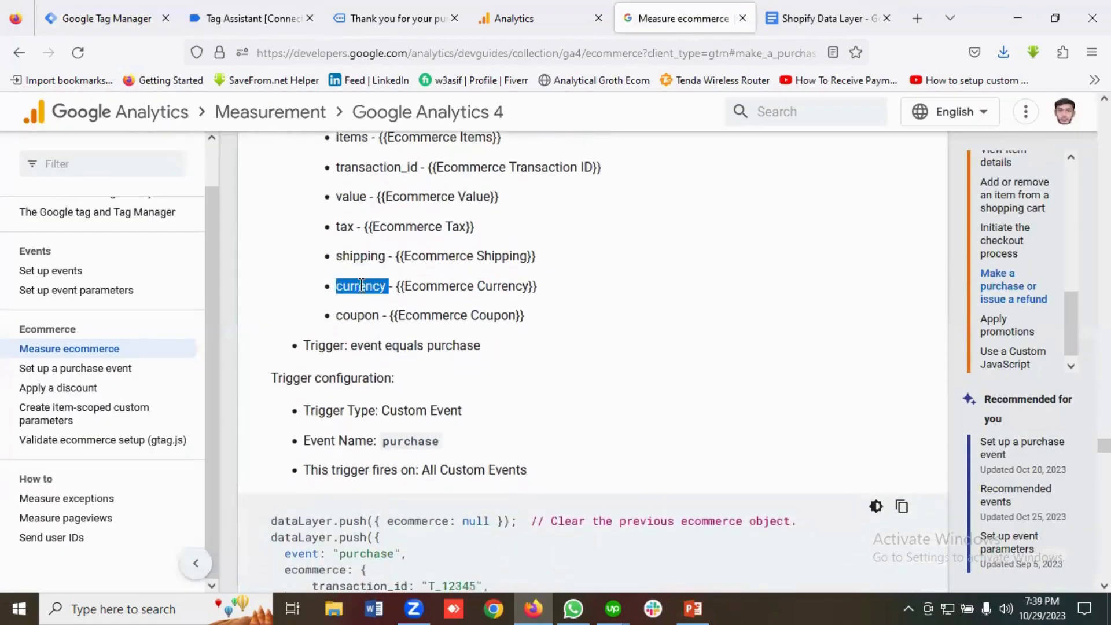
{"action": "right_click", "coordinate": [363, 292]}
{"action": "left_click", "coordinate": [380, 306]}
{"action": "left_click", "coordinate": [107, 18]}
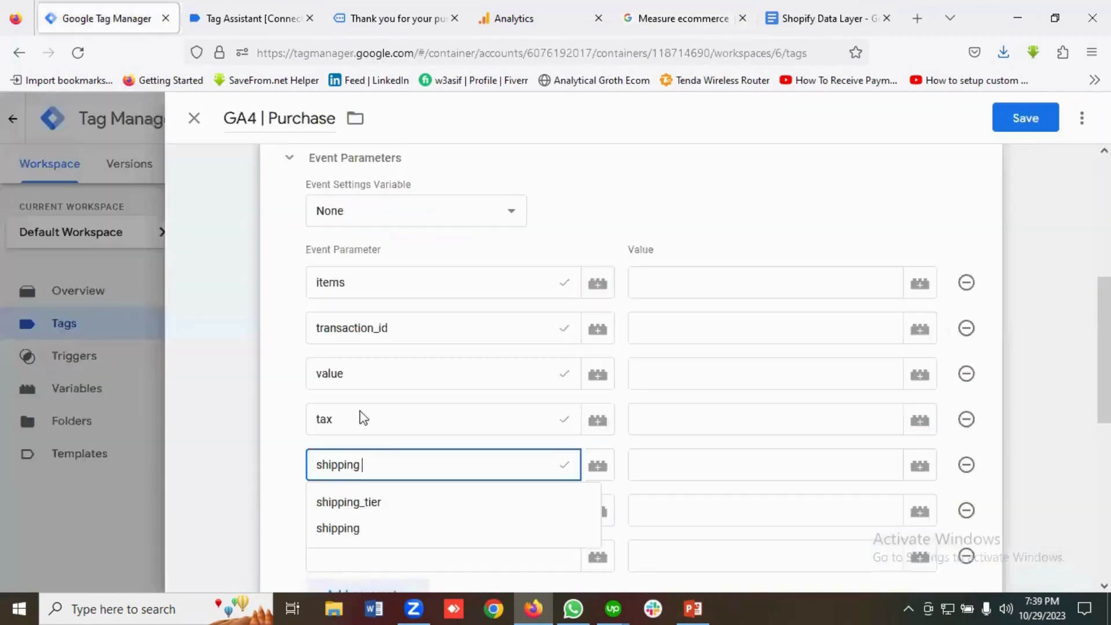
{"action": "scroll", "coordinate": [343, 453], "scroll_direction": "down", "scroll_amount": 2}
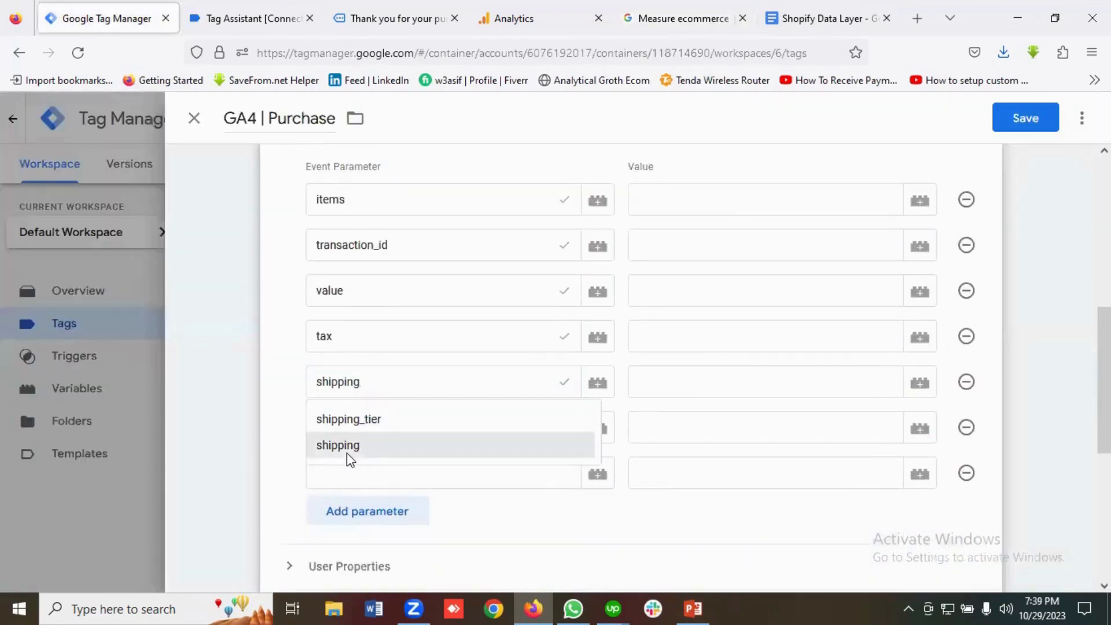
{"action": "left_click", "coordinate": [346, 451]}
{"action": "left_click", "coordinate": [345, 430]}
{"action": "key", "text": "ctrl+v"}
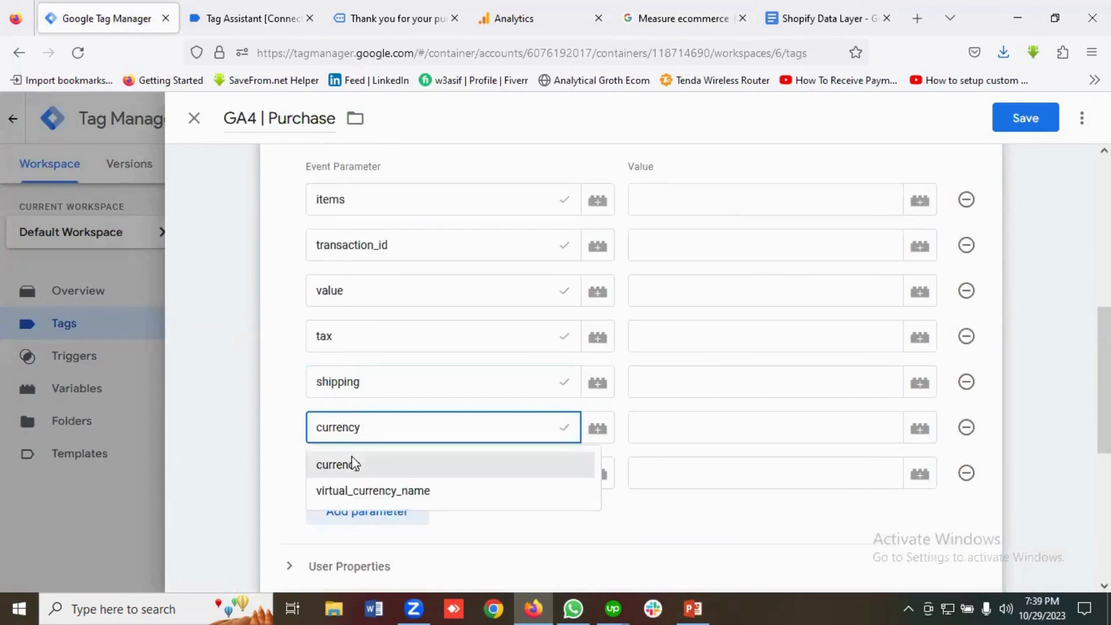
{"action": "left_click", "coordinate": [363, 463]}
{"action": "scroll", "coordinate": [380, 434], "scroll_direction": "down", "scroll_amount": 2}
Add a seventh parameter row and copy 'coupon' from the ecommerce docs for it.
{"action": "left_click", "coordinate": [362, 392]}
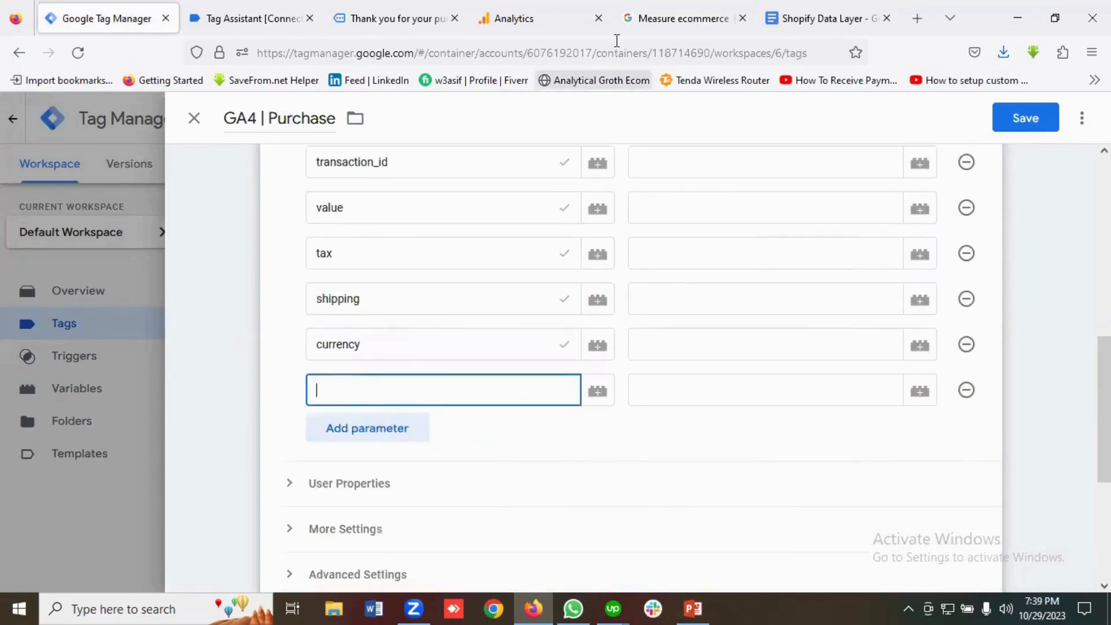
{"action": "left_click", "coordinate": [671, 17]}
{"action": "double_click", "coordinate": [357, 316]}
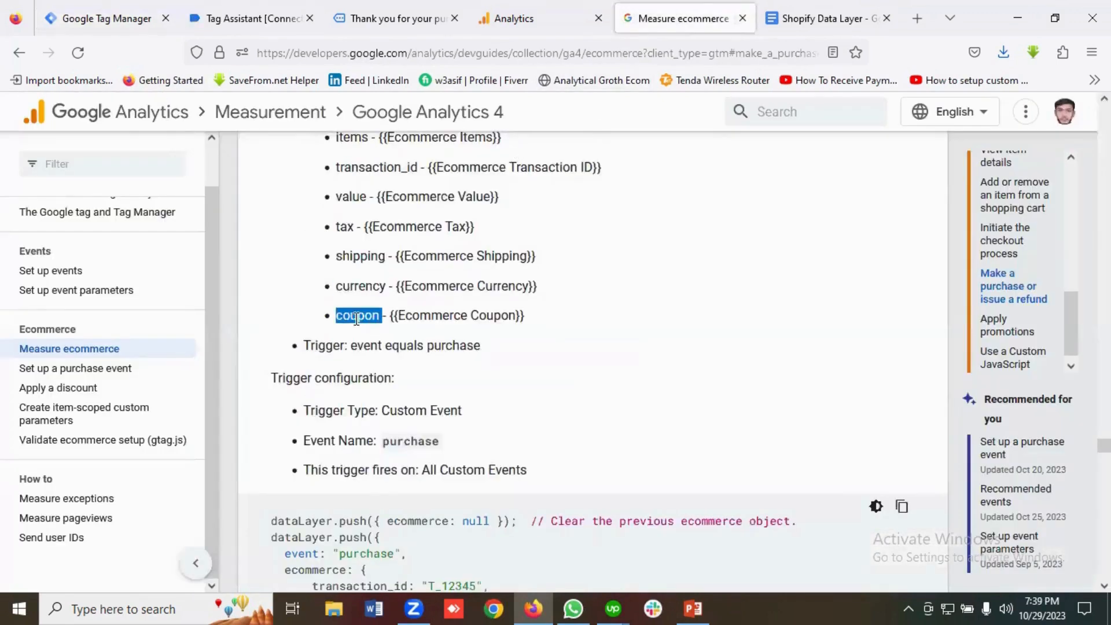
{"action": "right_click", "coordinate": [359, 322]}
{"action": "left_click", "coordinate": [382, 340]}
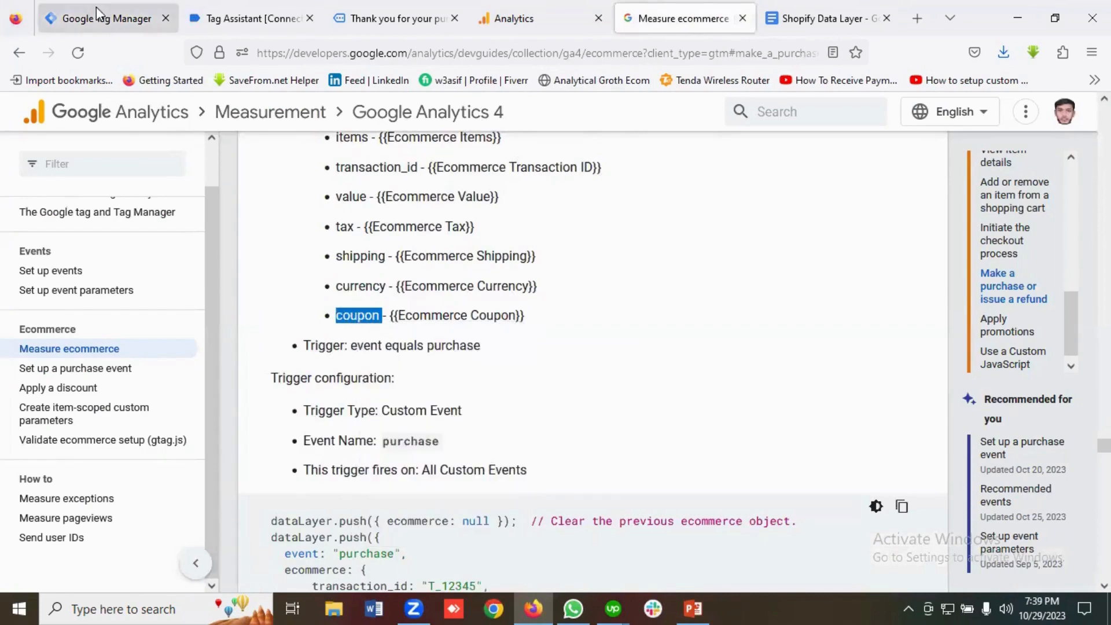
{"action": "left_click", "coordinate": [110, 18]}
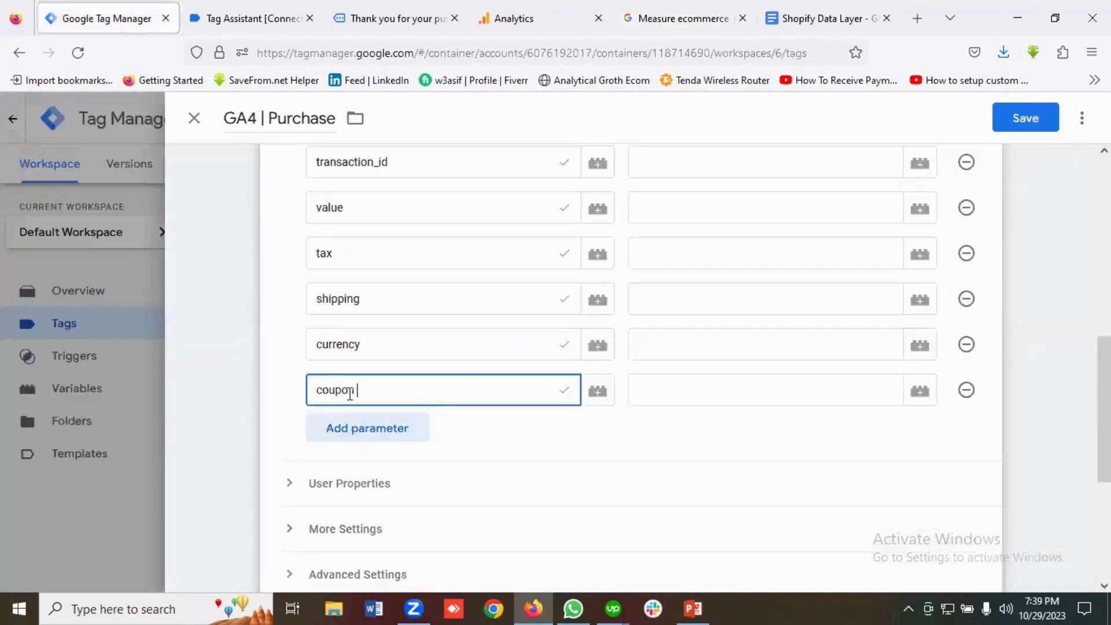
{"action": "scroll", "coordinate": [471, 390], "scroll_direction": "up", "scroll_amount": 6}
{"action": "left_click", "coordinate": [652, 369]}
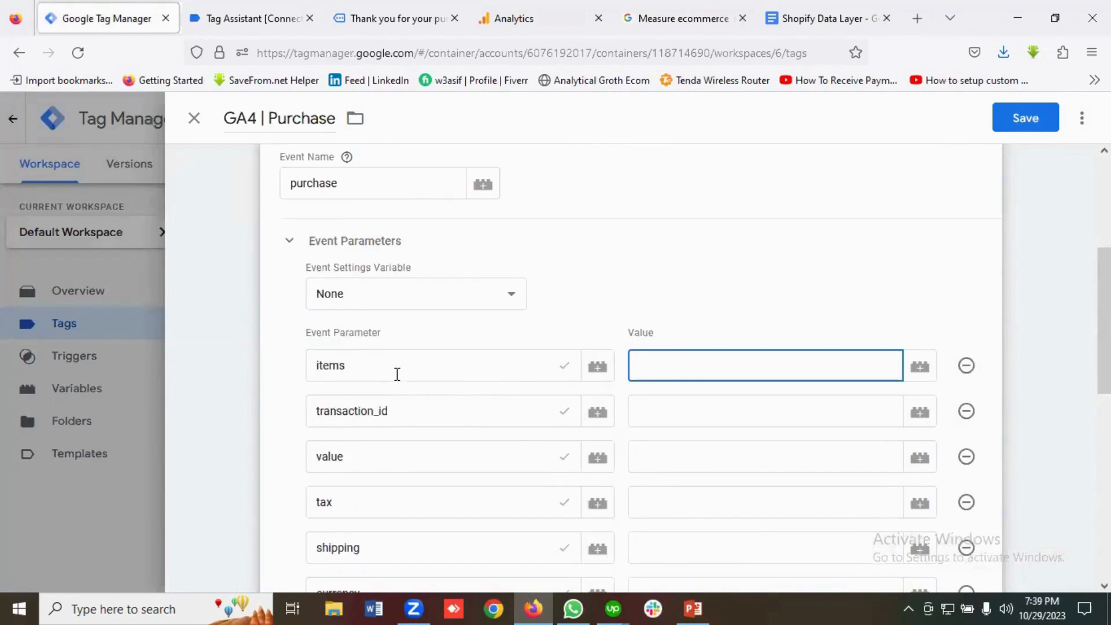
Map items, transaction_id, value and tax to Ecommerce Items, Transaction ID, Value and Tax variables.
{"action": "left_click", "coordinate": [919, 373]}
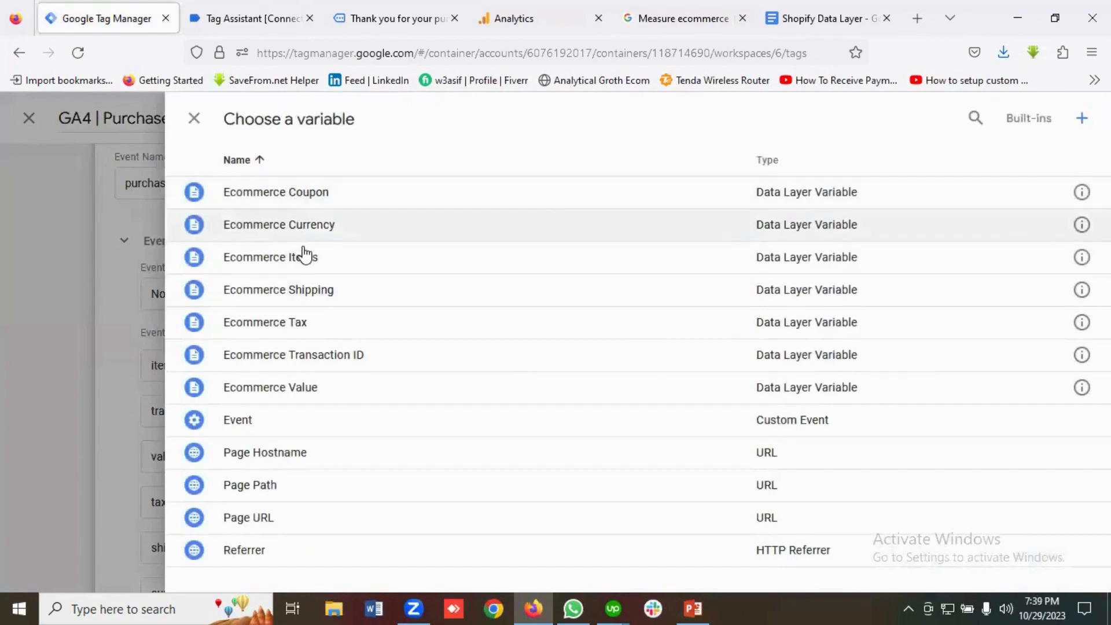
{"action": "left_click", "coordinate": [303, 261]}
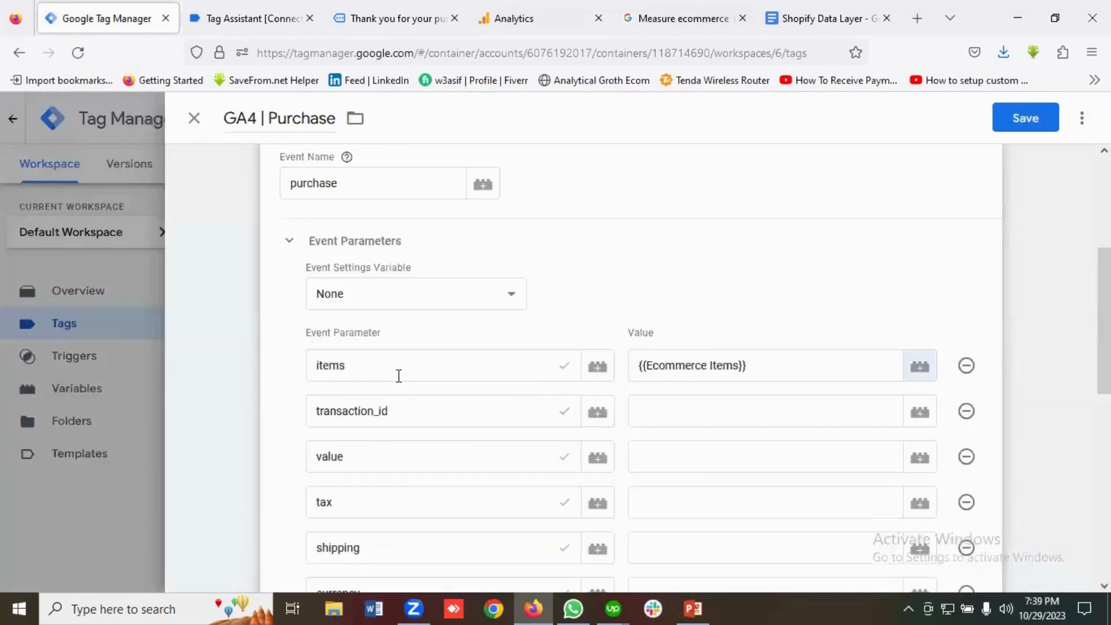
{"action": "left_click", "coordinate": [890, 412]}
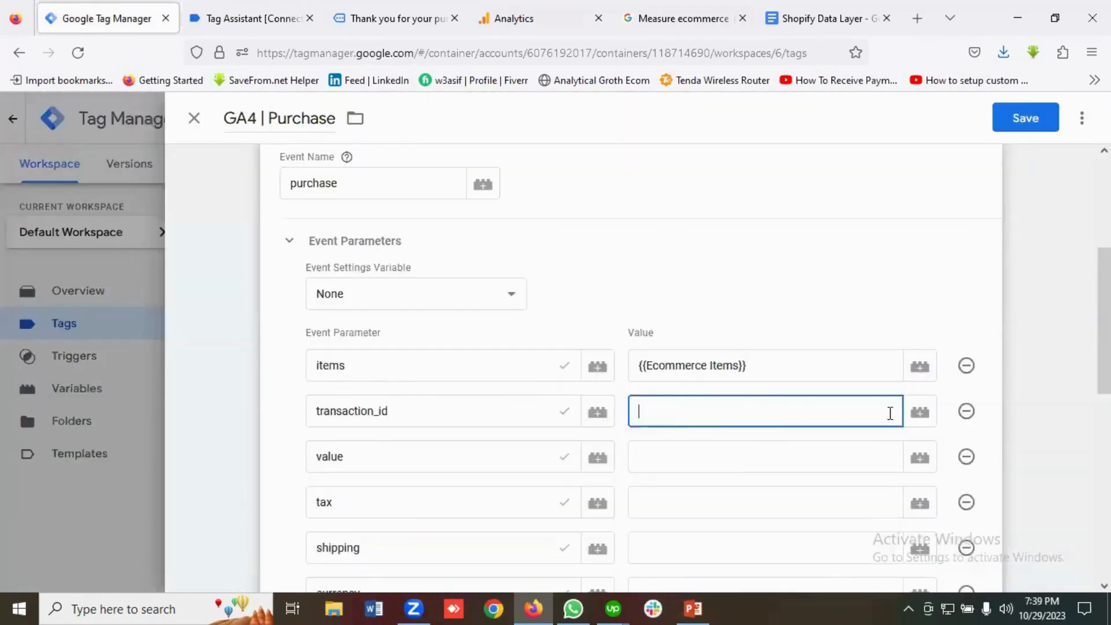
{"action": "left_click", "coordinate": [930, 417]}
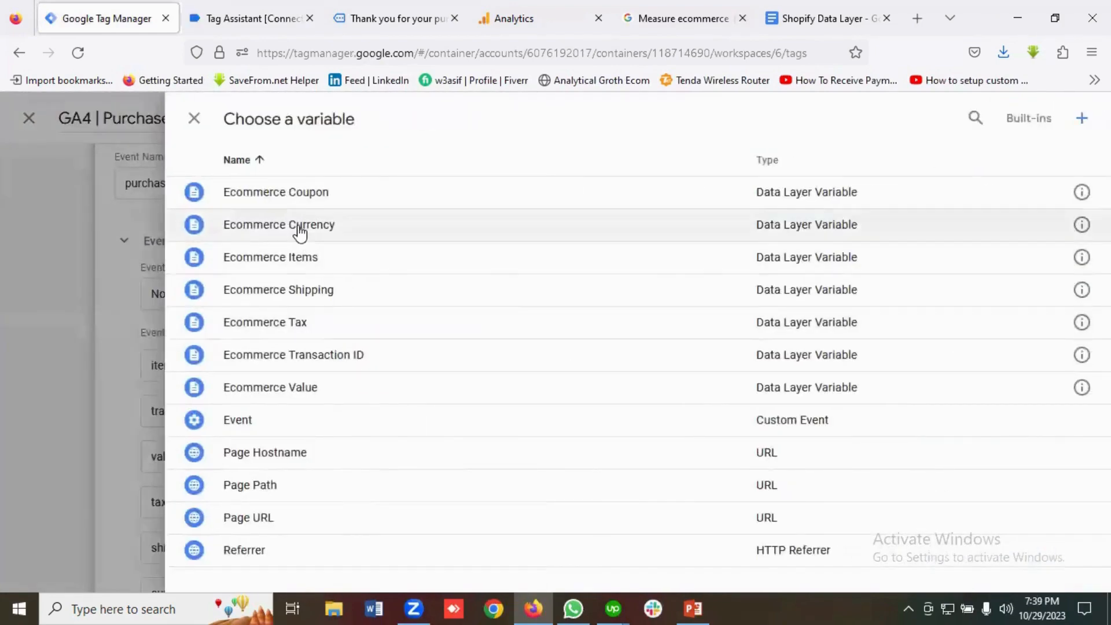
{"action": "left_click", "coordinate": [357, 362]}
{"action": "scroll", "coordinate": [764, 397], "scroll_direction": "down", "scroll_amount": 2}
{"action": "left_click", "coordinate": [789, 377]}
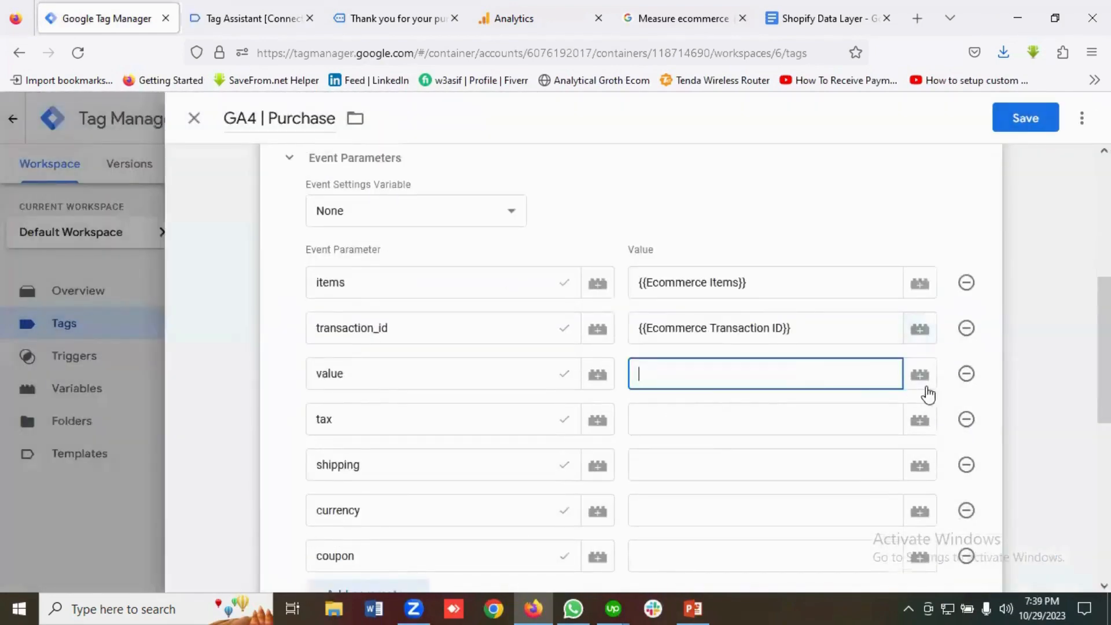
{"action": "left_click", "coordinate": [919, 375]}
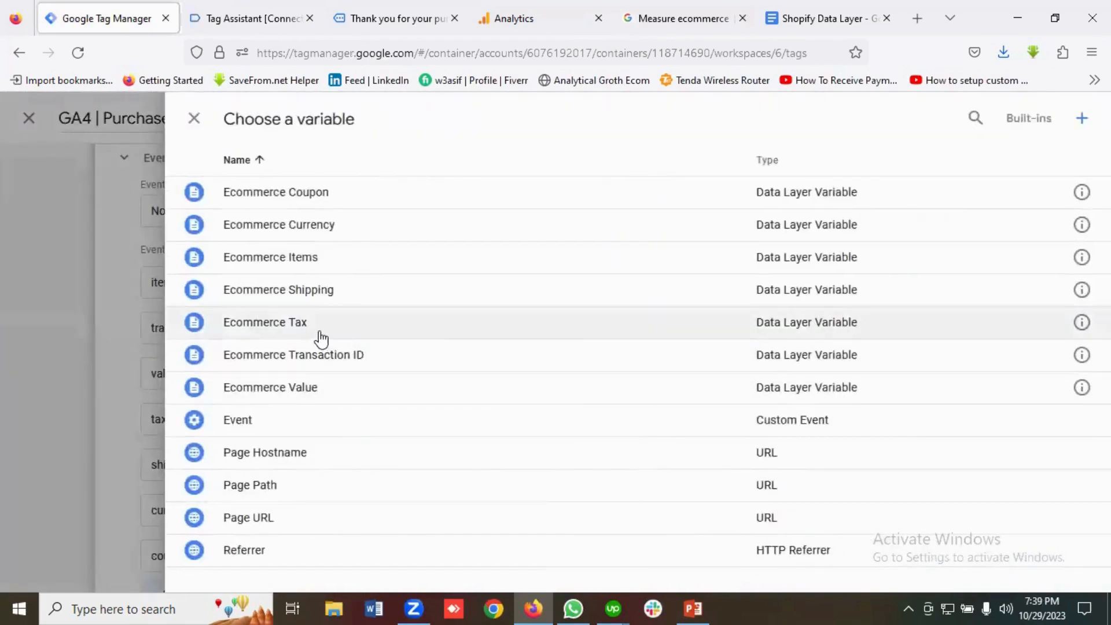
{"action": "left_click", "coordinate": [311, 396]}
{"action": "scroll", "coordinate": [521, 382], "scroll_direction": "down", "scroll_amount": 2}
{"action": "left_click", "coordinate": [782, 346]}
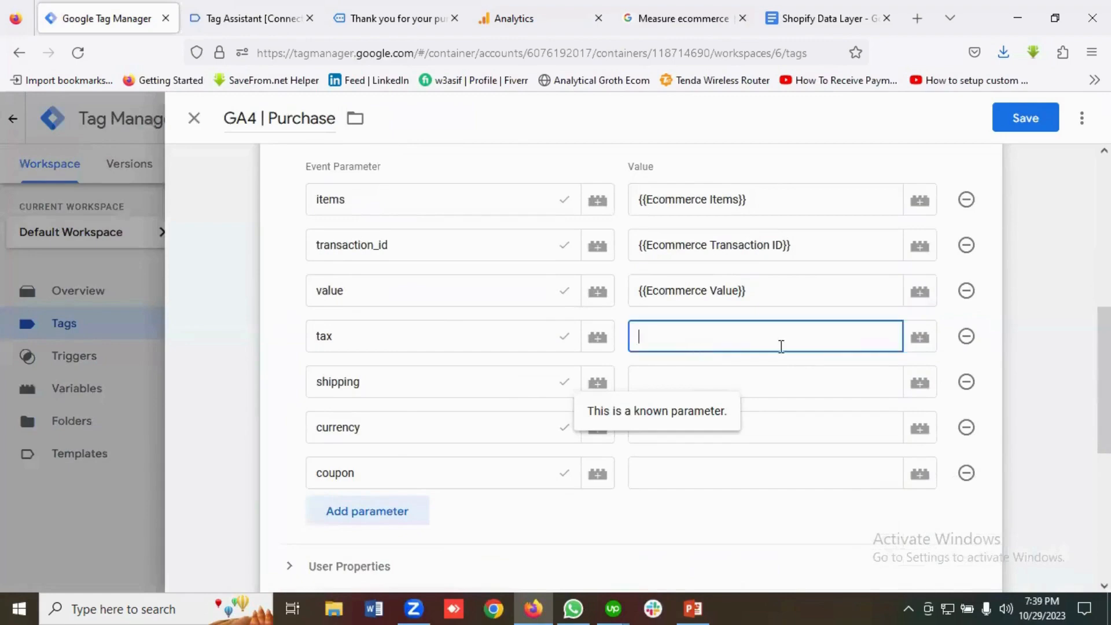
{"action": "left_click", "coordinate": [917, 340]}
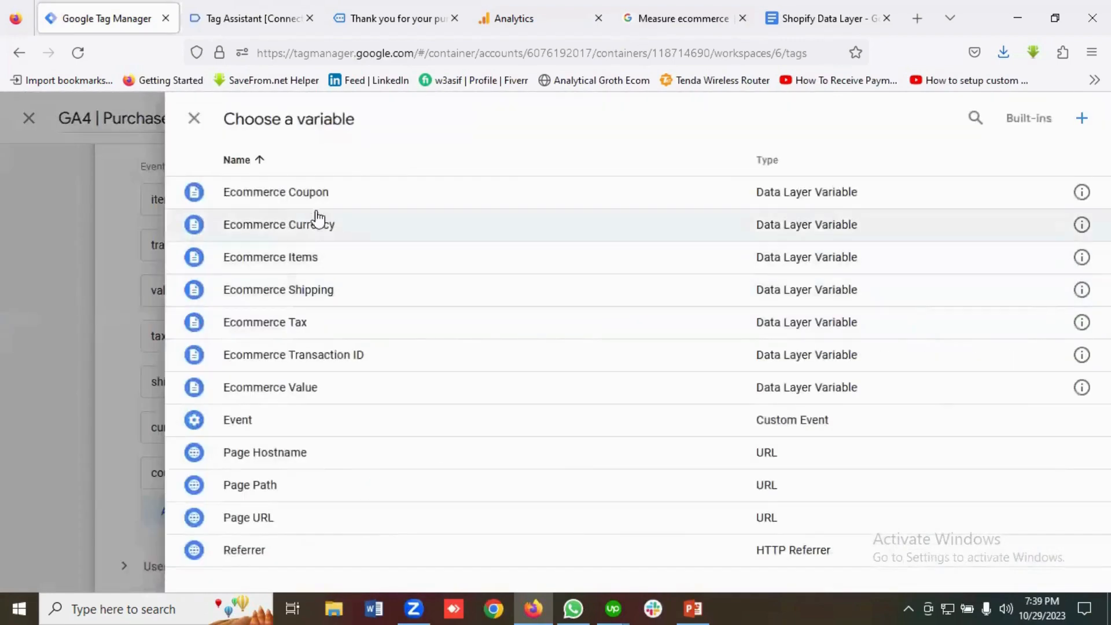
{"action": "left_click", "coordinate": [311, 328]}
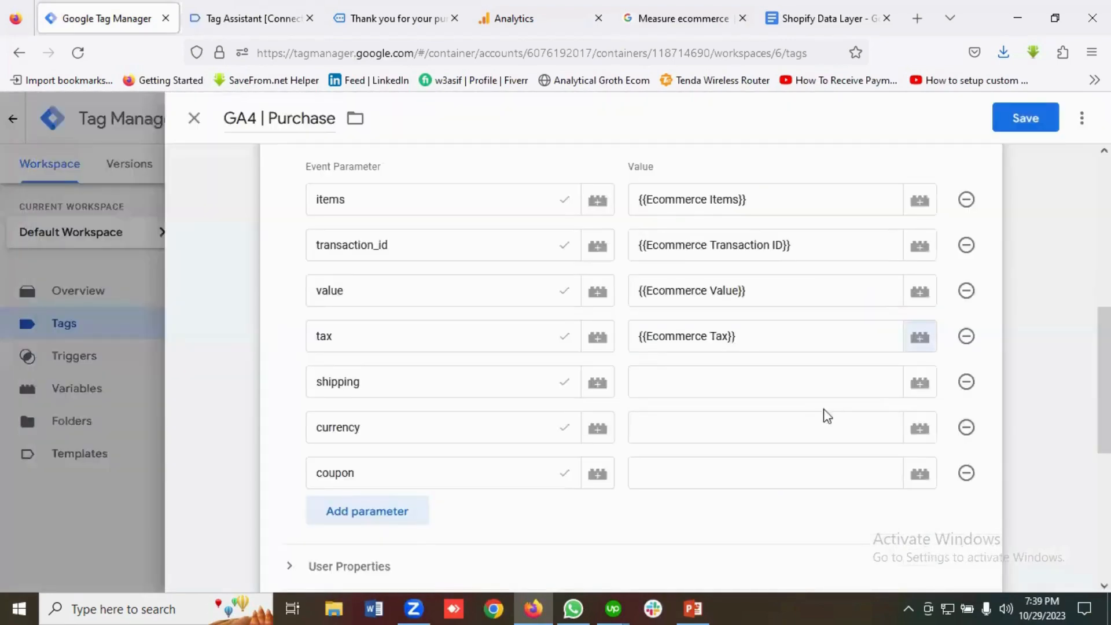
Map shipping, currency and coupon to Ecommerce Shipping, Currency and Coupon variables.
{"action": "left_click", "coordinate": [822, 387]}
{"action": "left_click", "coordinate": [920, 383]}
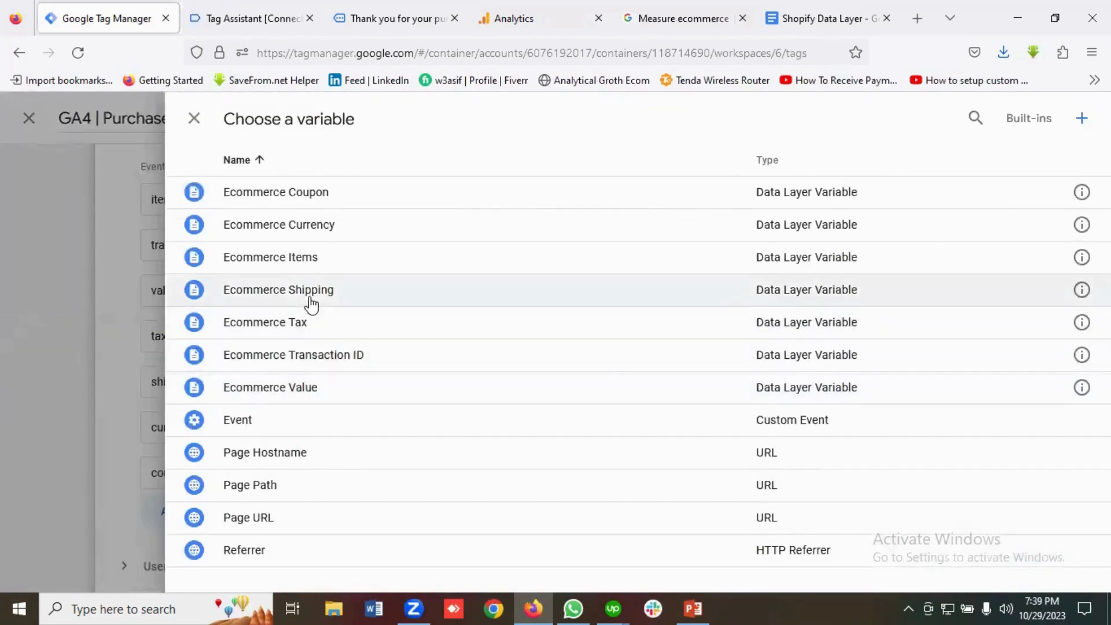
{"action": "left_click", "coordinate": [334, 295]}
{"action": "left_click", "coordinate": [741, 431]}
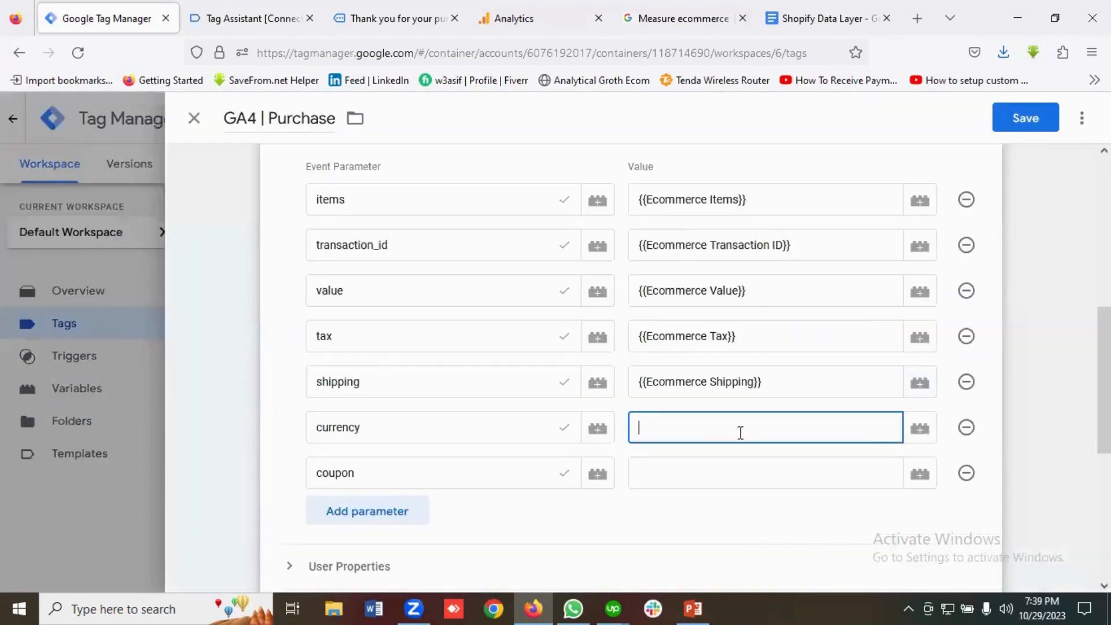
{"action": "left_click", "coordinate": [920, 430]}
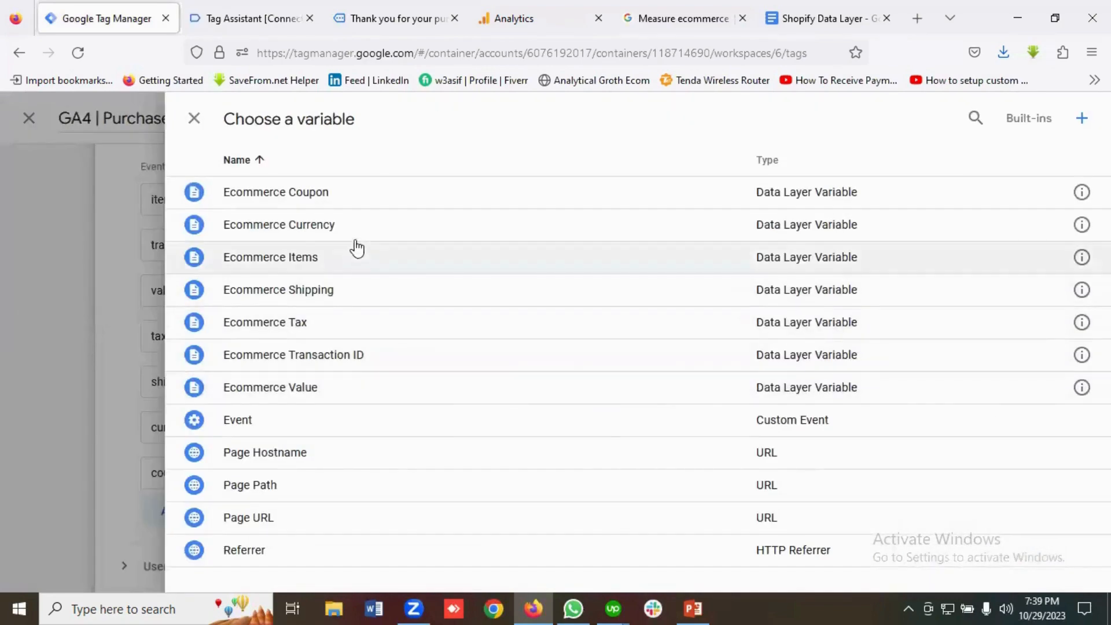
{"action": "left_click", "coordinate": [711, 224]}
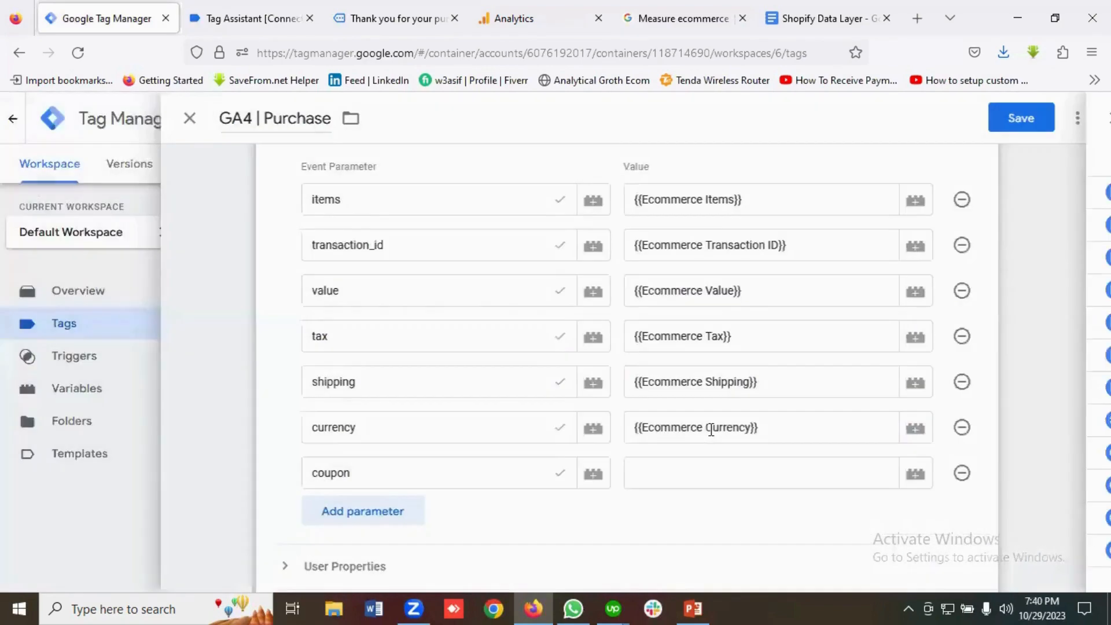
{"action": "left_click", "coordinate": [692, 388]}
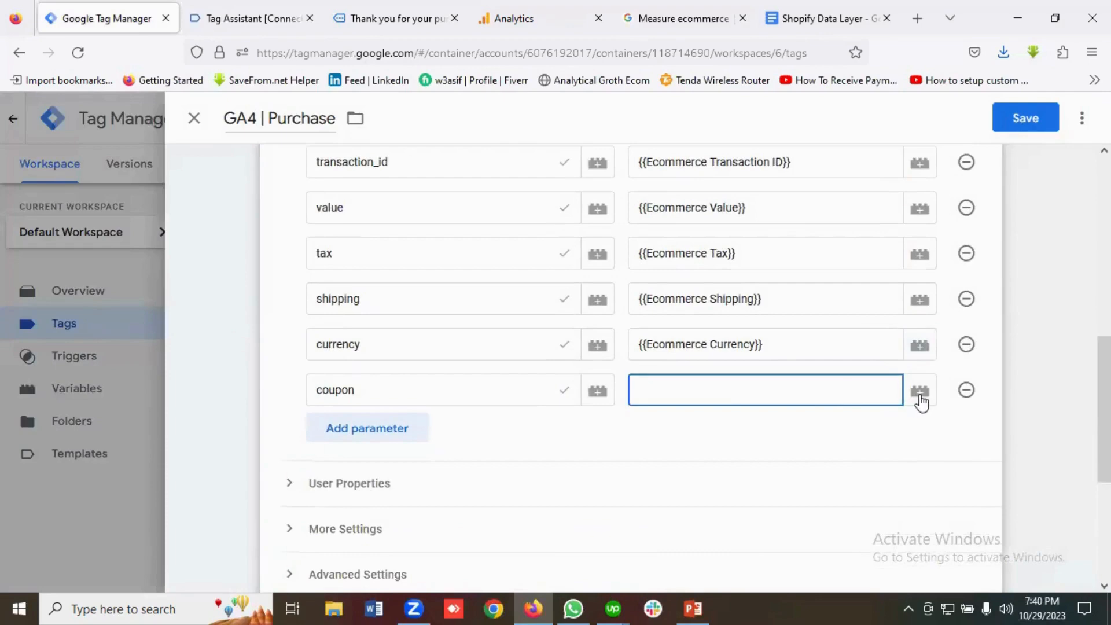
{"action": "left_click", "coordinate": [920, 393]}
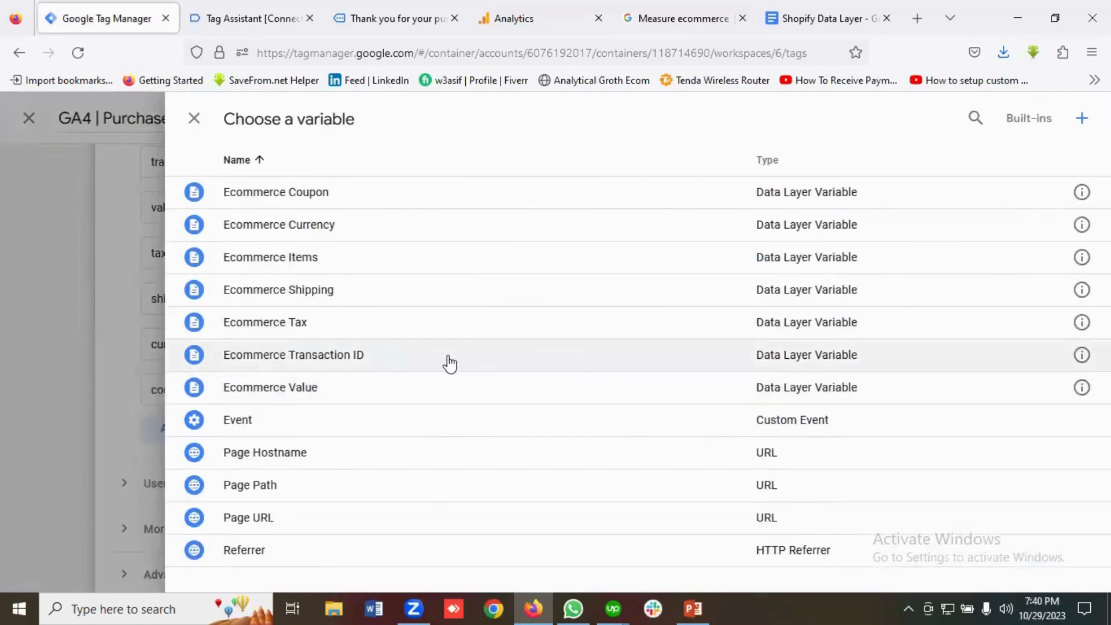
{"action": "left_click", "coordinate": [309, 193]}
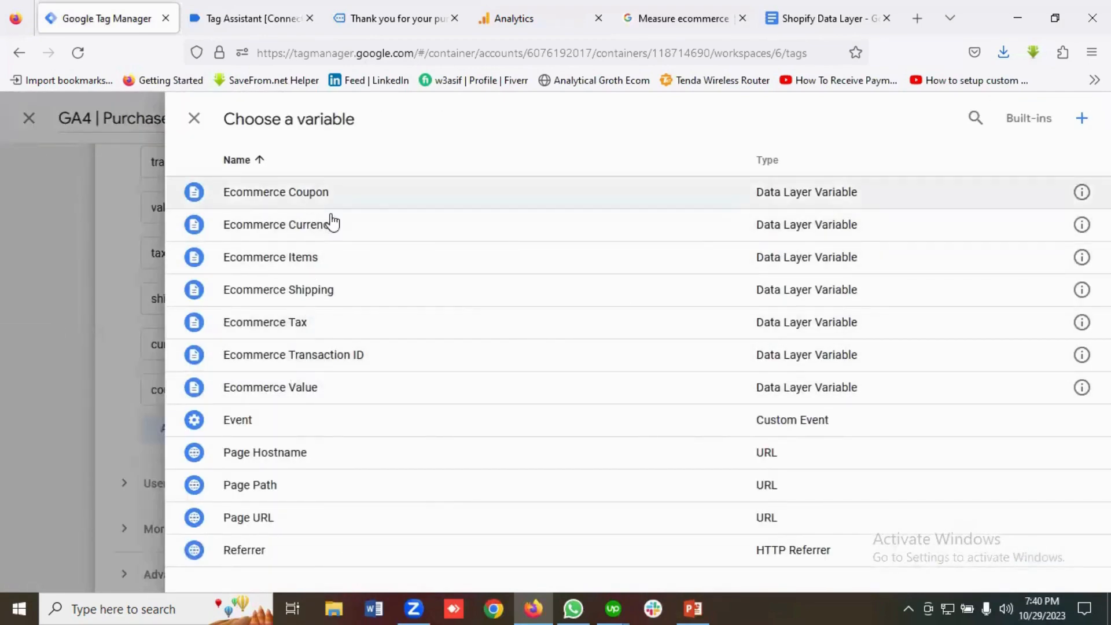
{"action": "scroll", "coordinate": [518, 340], "scroll_direction": "down", "scroll_amount": 2}
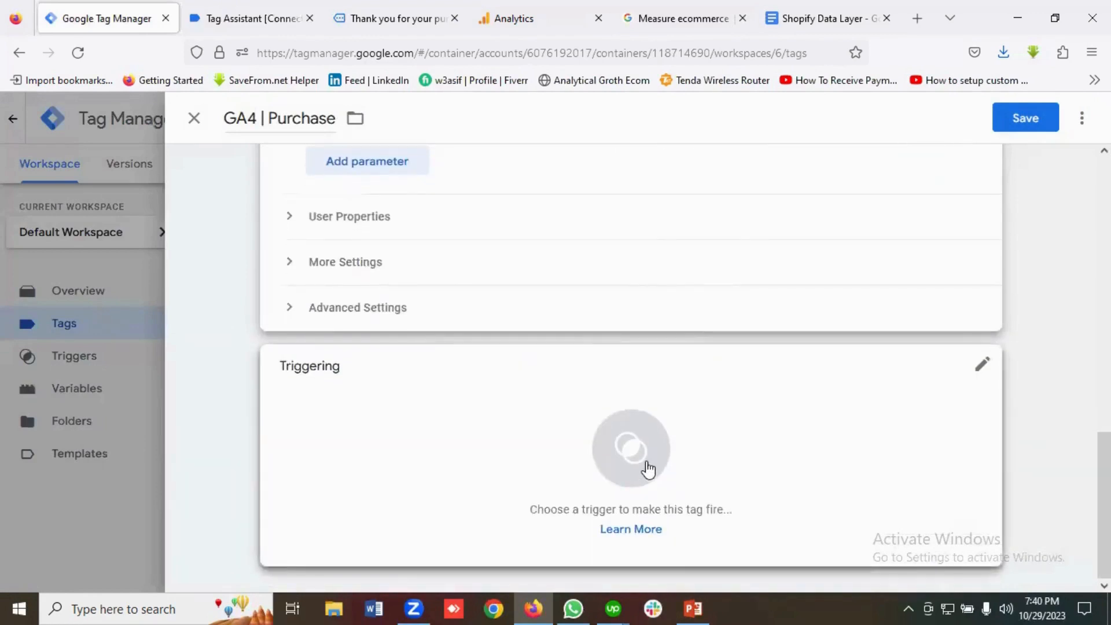
Set the tag to fire on Purchase Trigger and save it.
{"action": "left_click", "coordinate": [647, 468]}
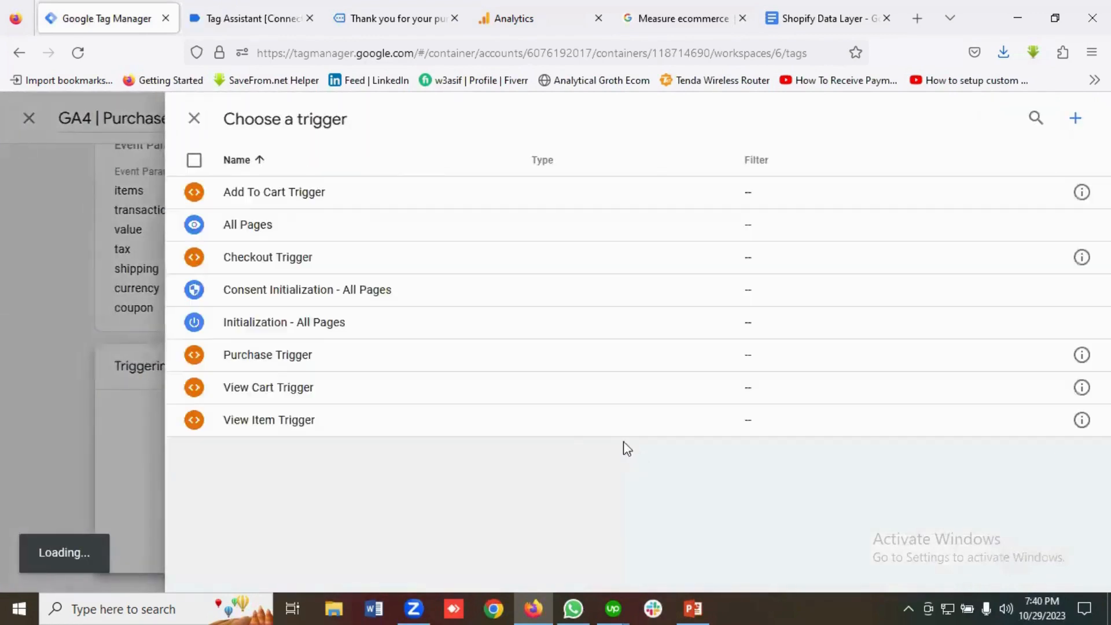
{"action": "left_click", "coordinate": [263, 356]}
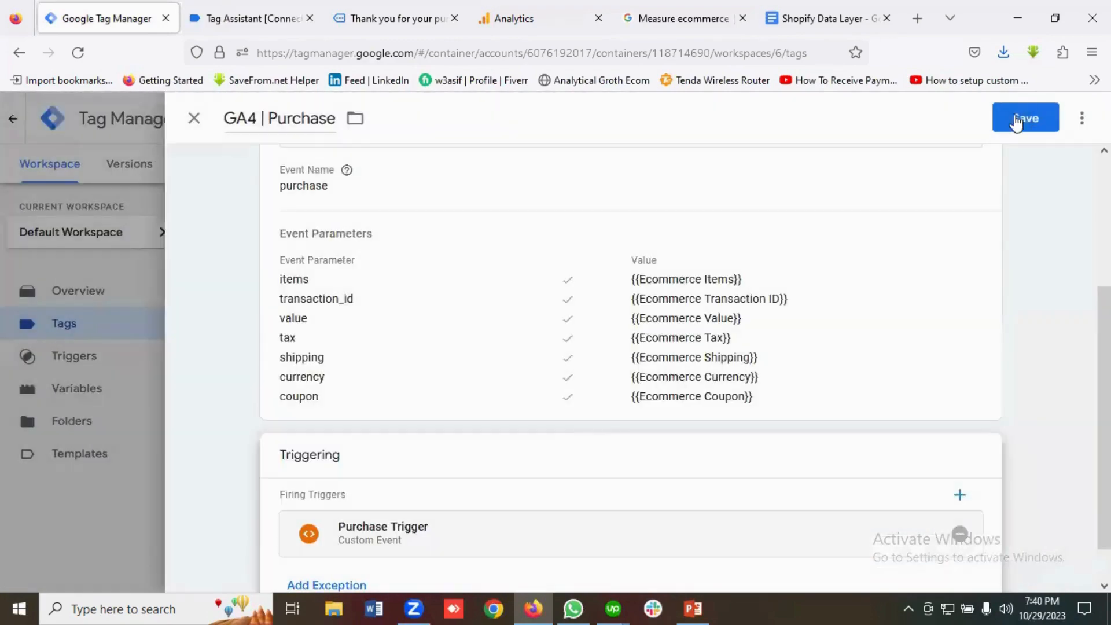
{"action": "left_click", "coordinate": [1017, 122]}
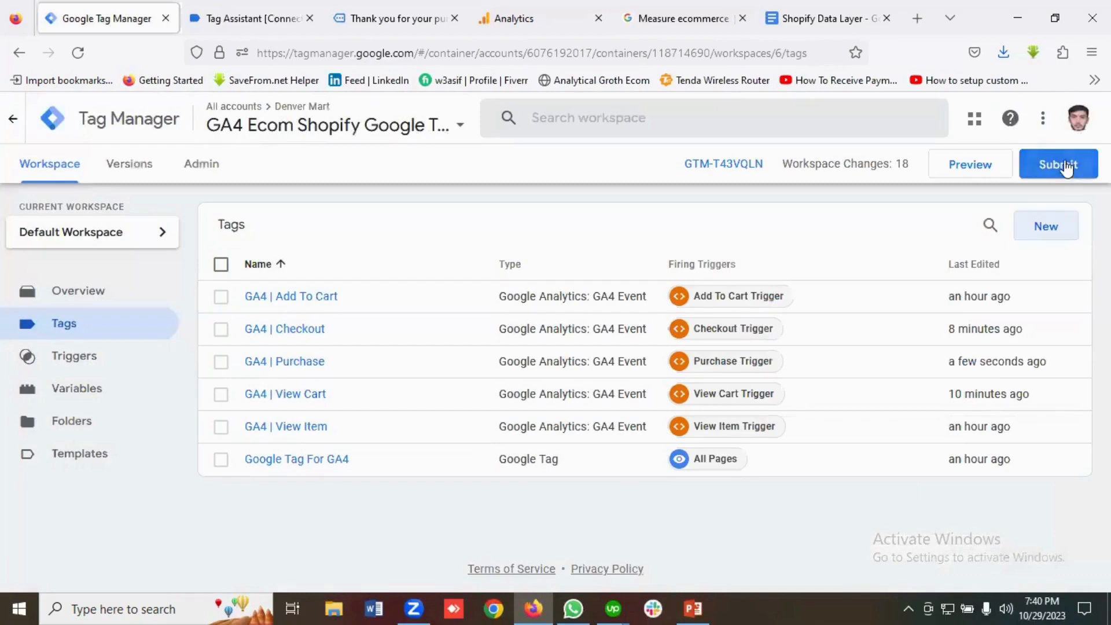
Submit and publish the container version without a version description.
{"action": "left_click", "coordinate": [1065, 167]}
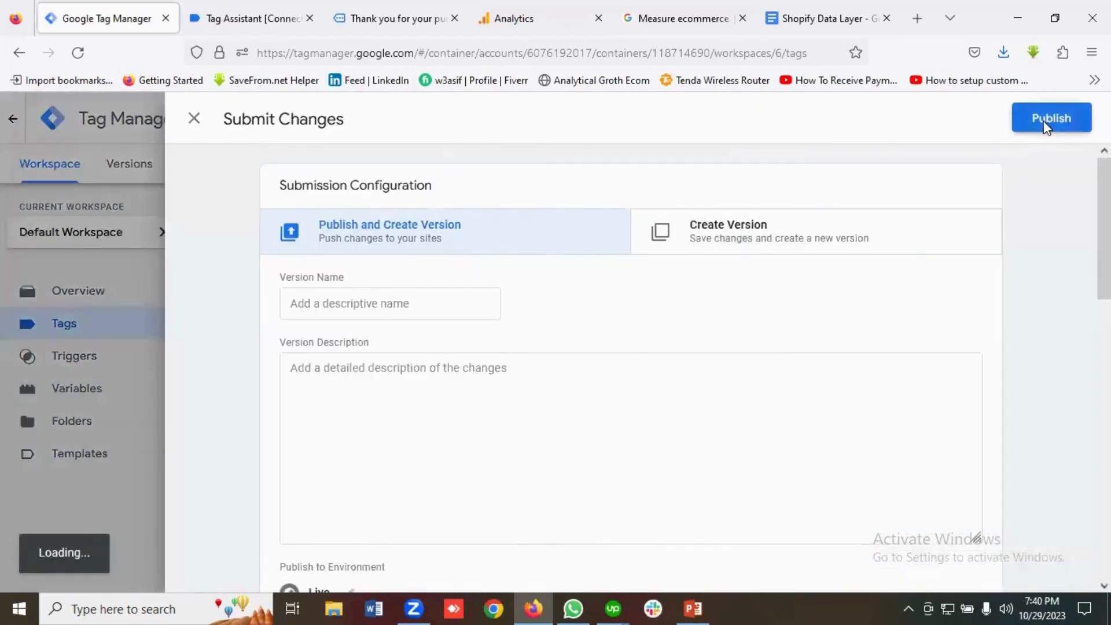
{"action": "left_click", "coordinate": [1046, 122]}
{"action": "left_click", "coordinate": [774, 553]}
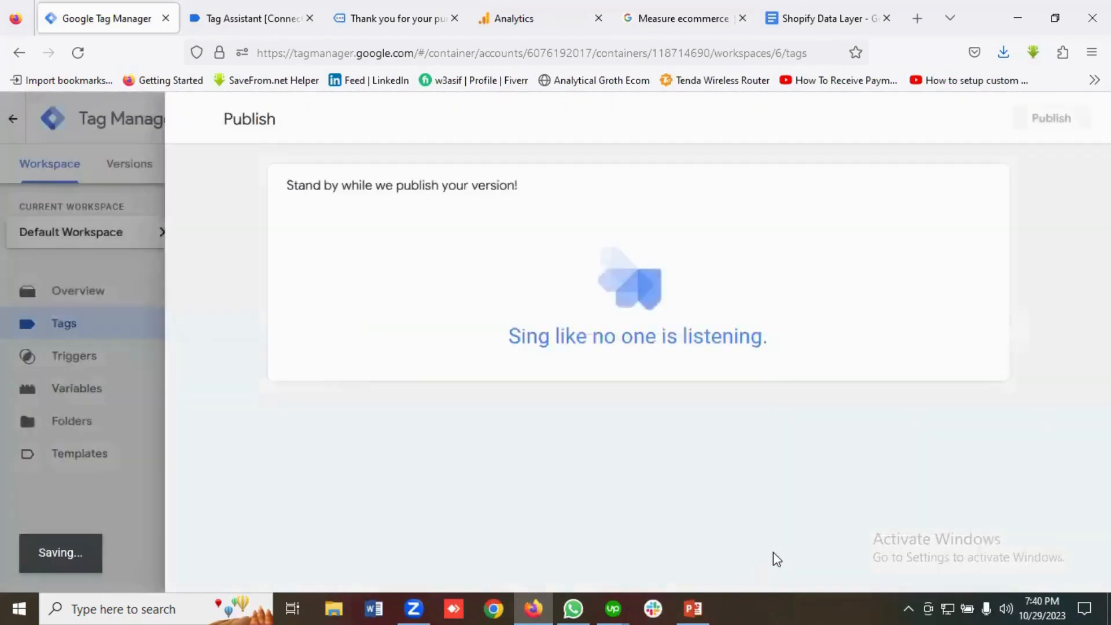
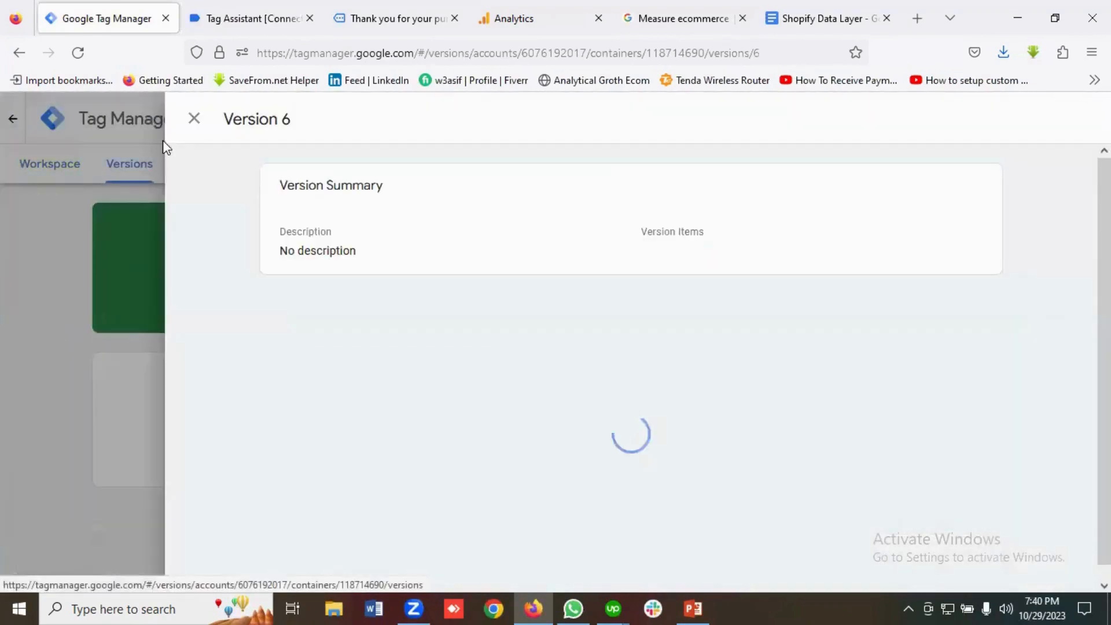
Close the Version 6 details and start a Preview debug session from the Workspace overview.
{"action": "left_click", "coordinate": [188, 121]}
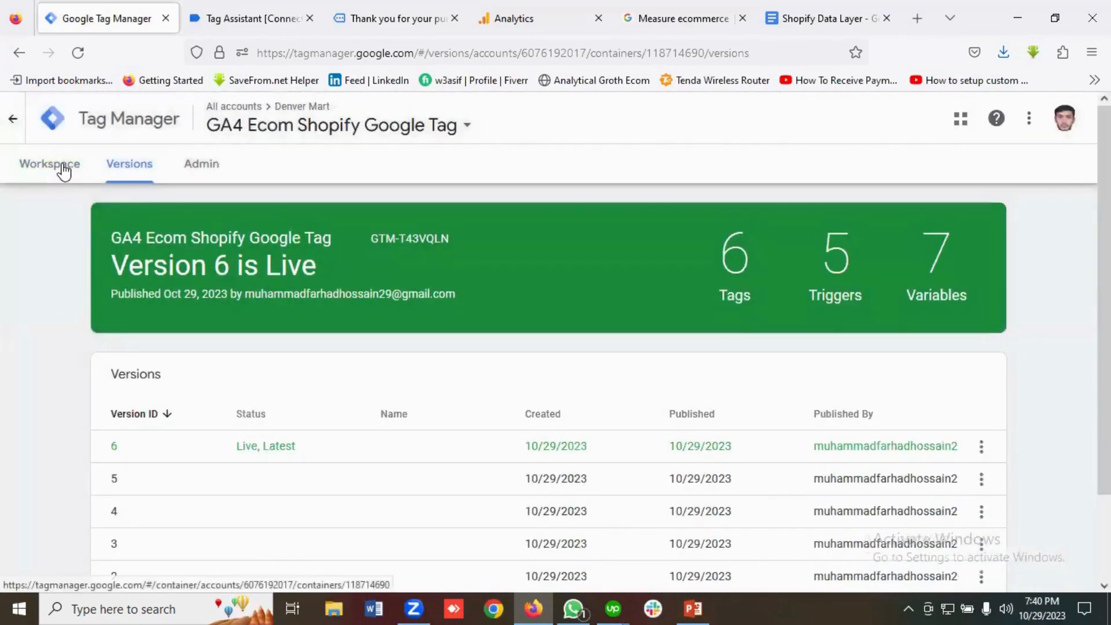
{"action": "left_click", "coordinate": [63, 166]}
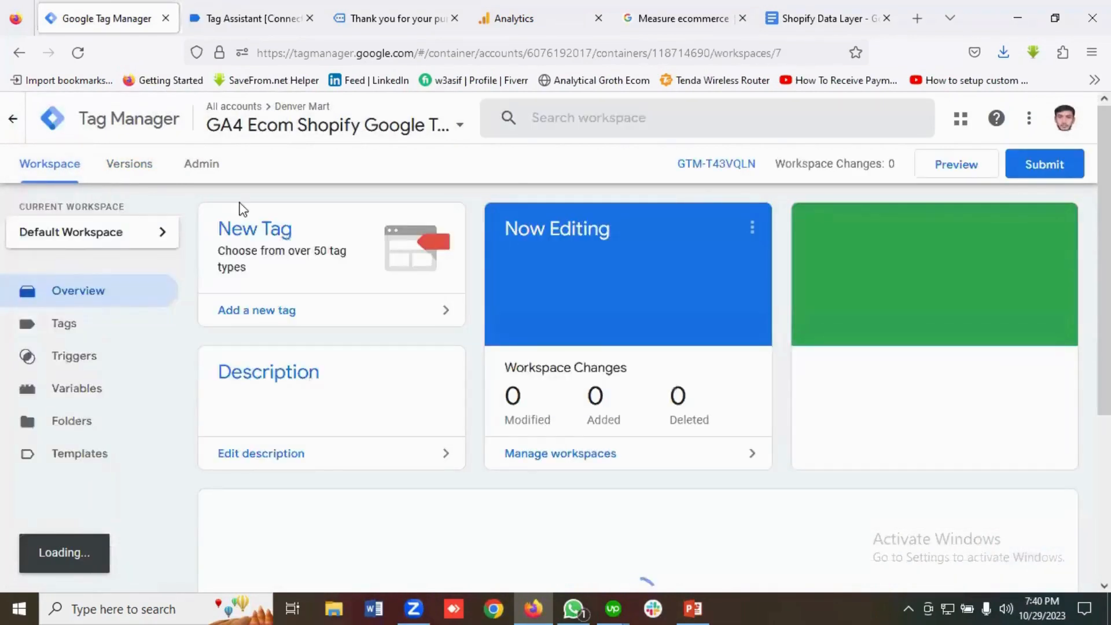
{"action": "left_click", "coordinate": [963, 170]}
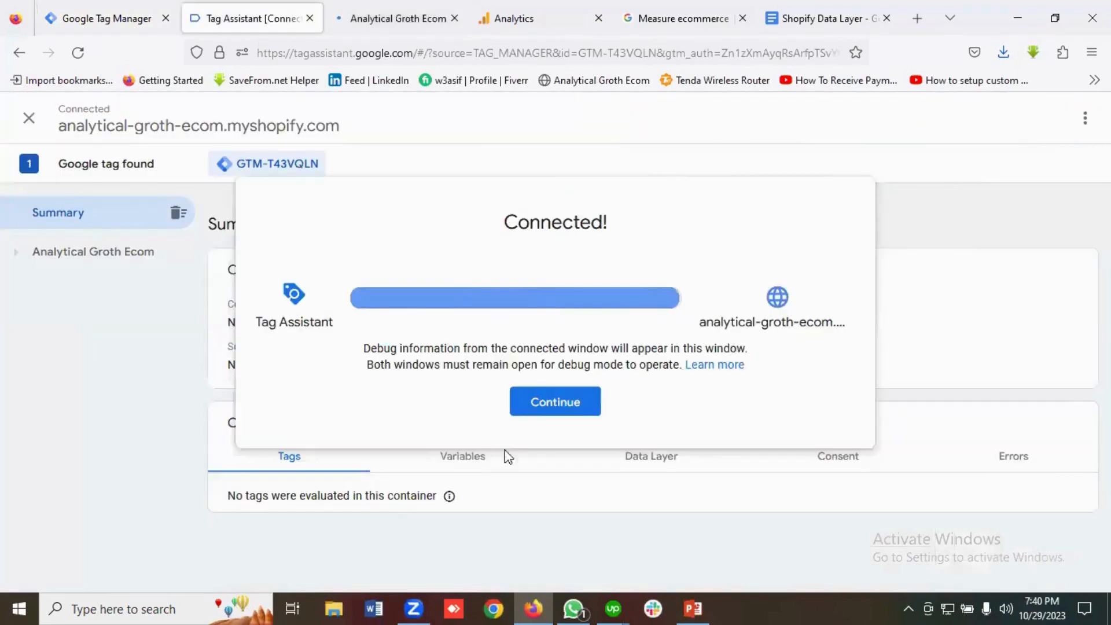
Dismiss the Tag Assistant Connected! notice and return to the store's Featured products.
{"action": "left_click", "coordinate": [556, 404]}
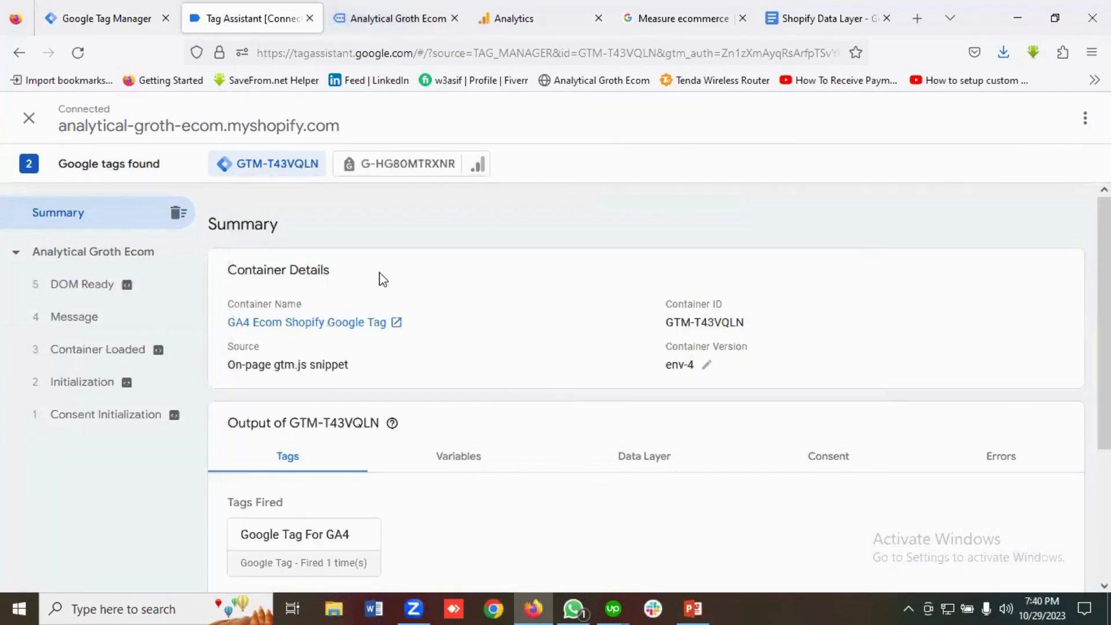
{"action": "key", "text": "ctrl+Tab"}
{"action": "scroll", "coordinate": [384, 339], "scroll_direction": "down", "scroll_amount": 7}
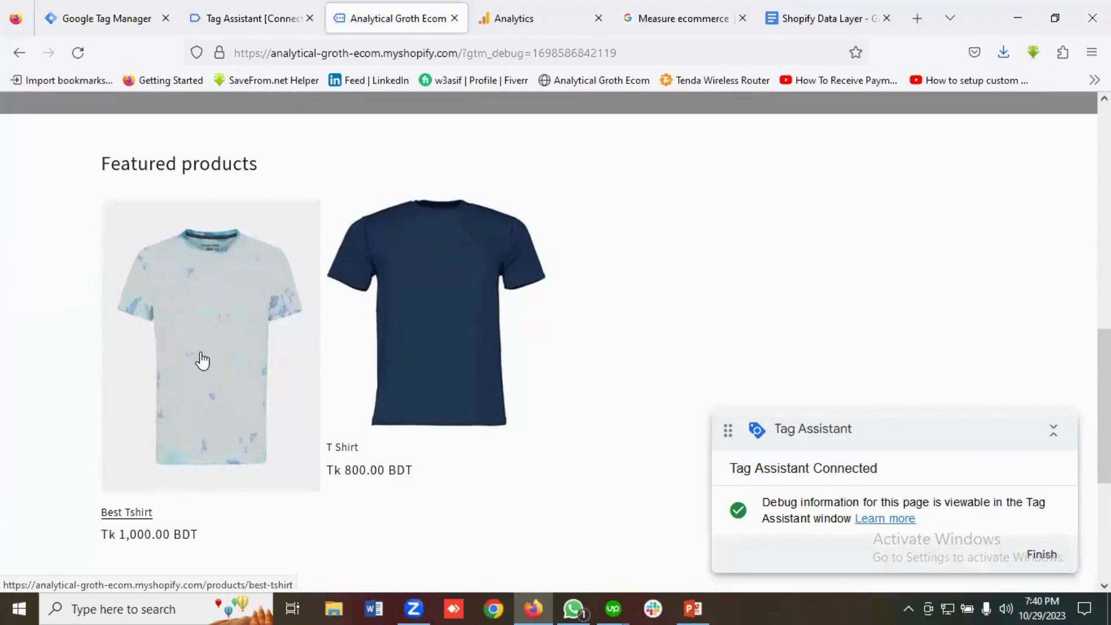
Add the Best Tshirt to the cart from its product page.
{"action": "left_click", "coordinate": [201, 354]}
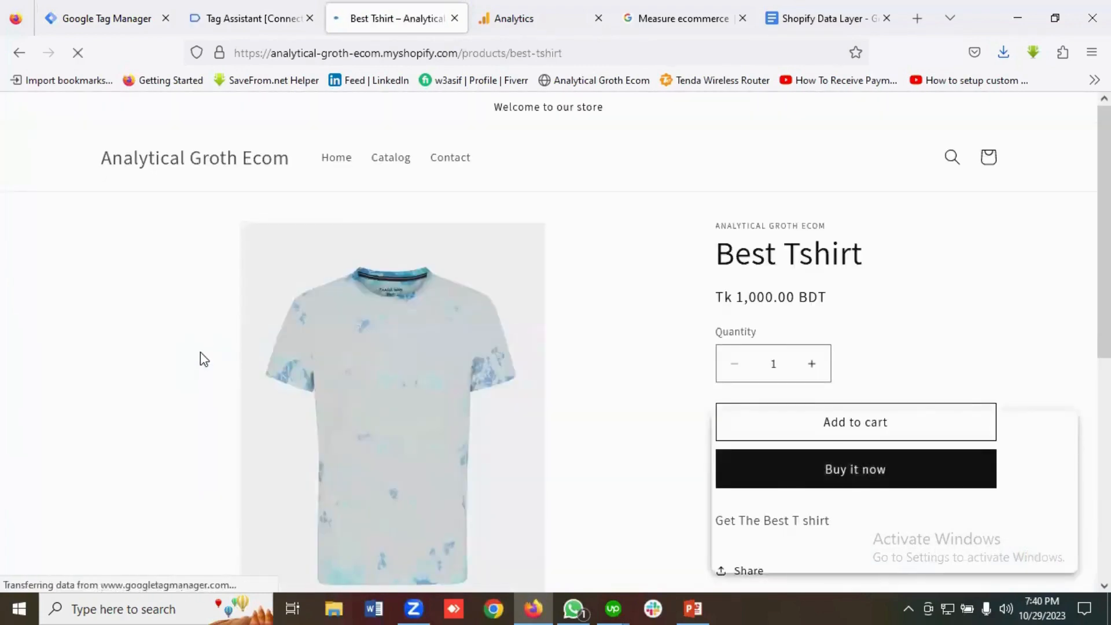
{"action": "scroll", "coordinate": [967, 280], "scroll_direction": "down", "scroll_amount": 2}
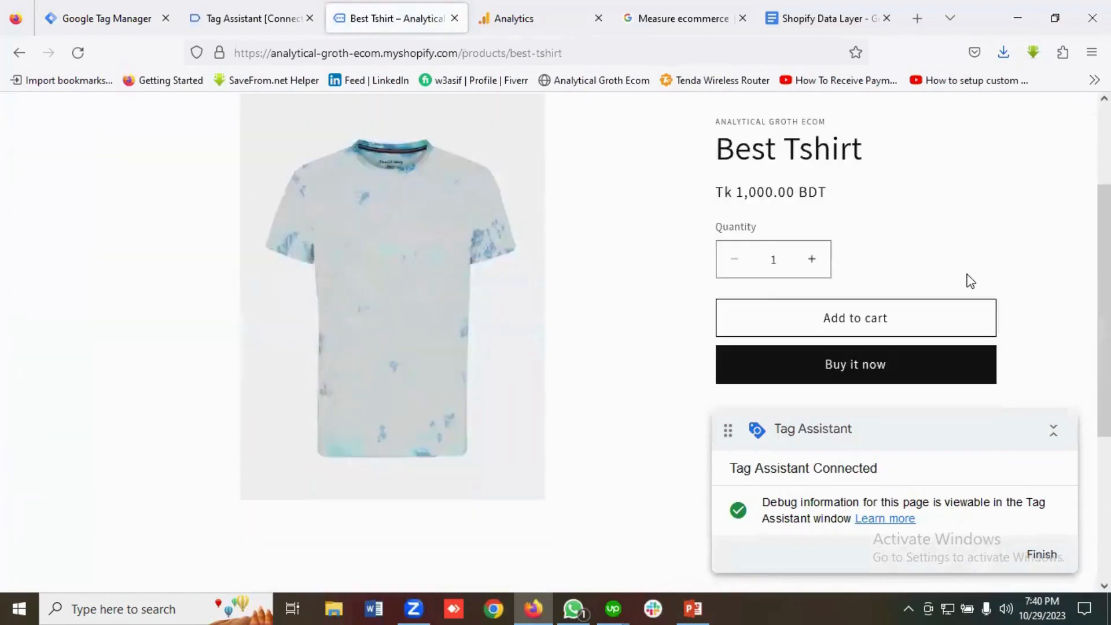
{"action": "scroll", "coordinate": [970, 282], "scroll_direction": "up", "scroll_amount": 1}
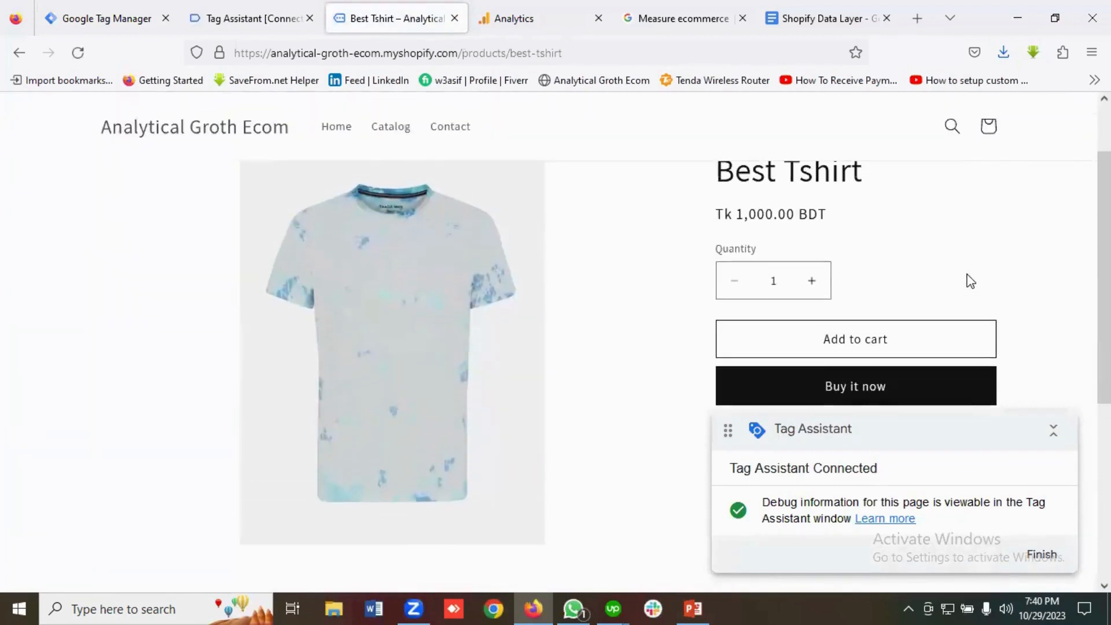
{"action": "left_click", "coordinate": [859, 339]}
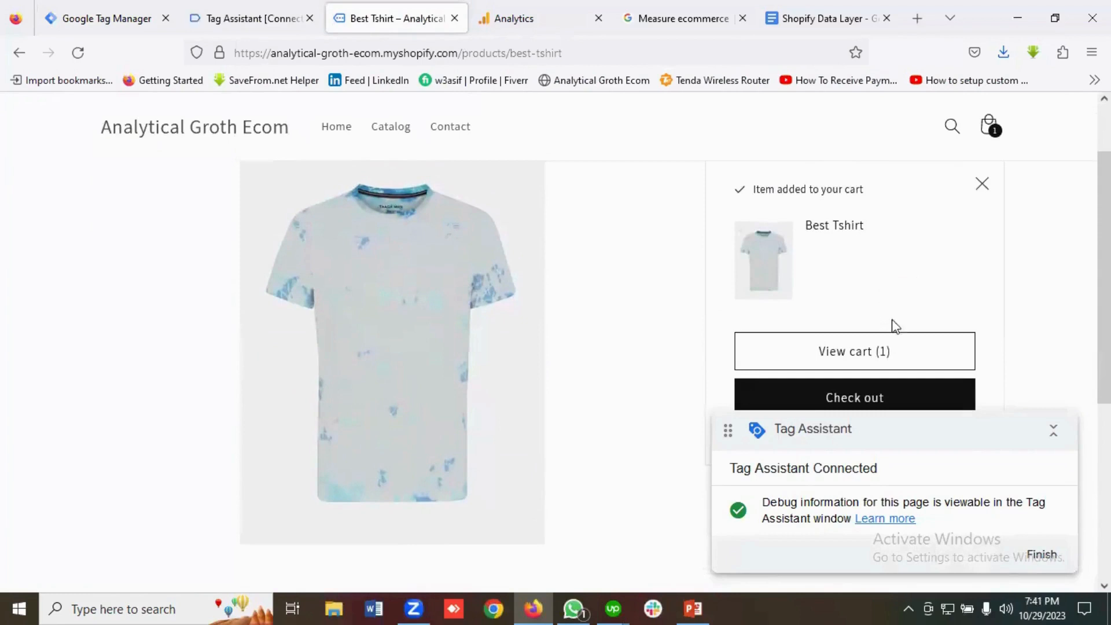
Open the cart with its Tk 1,000.00 subtotal and proceed to checkout.
{"action": "left_click", "coordinate": [849, 354]}
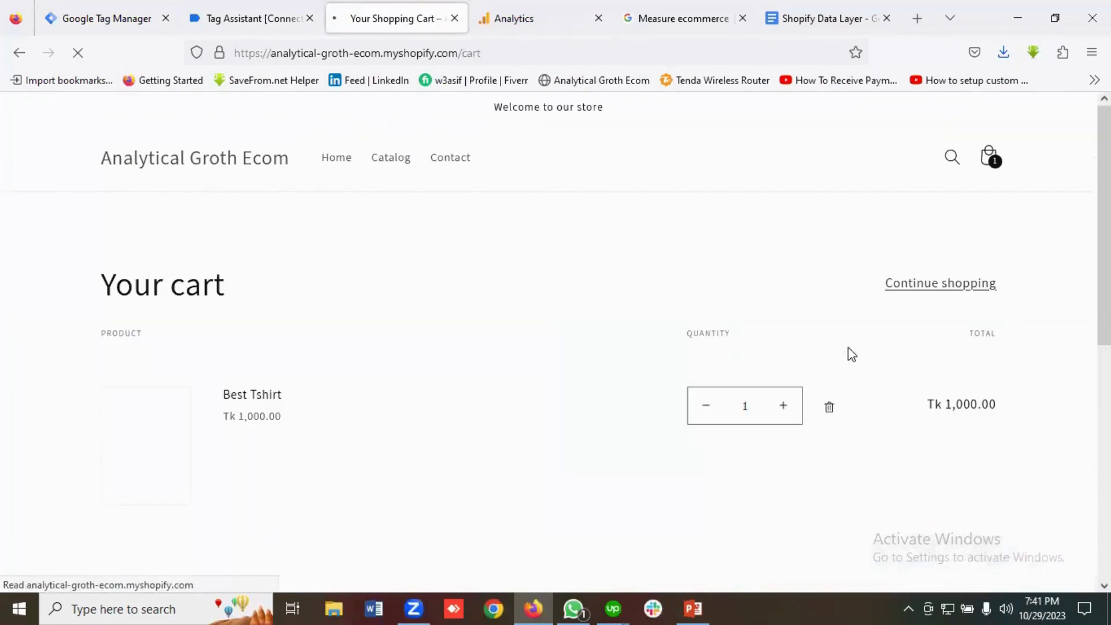
{"action": "scroll", "coordinate": [836, 279], "scroll_direction": "down", "scroll_amount": 8}
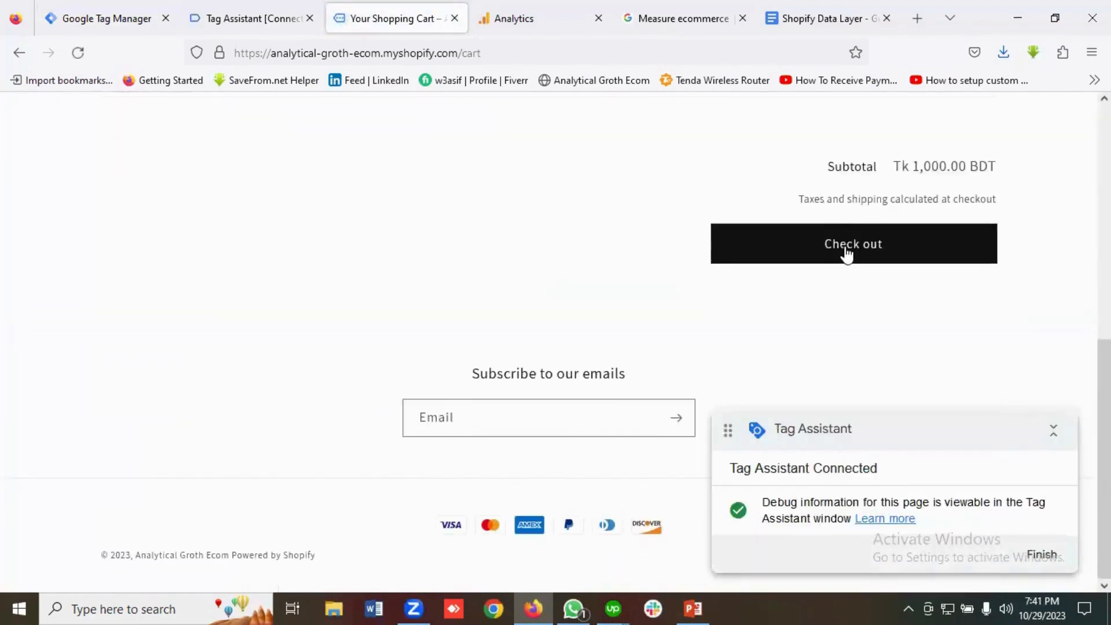
{"action": "left_click", "coordinate": [847, 250]}
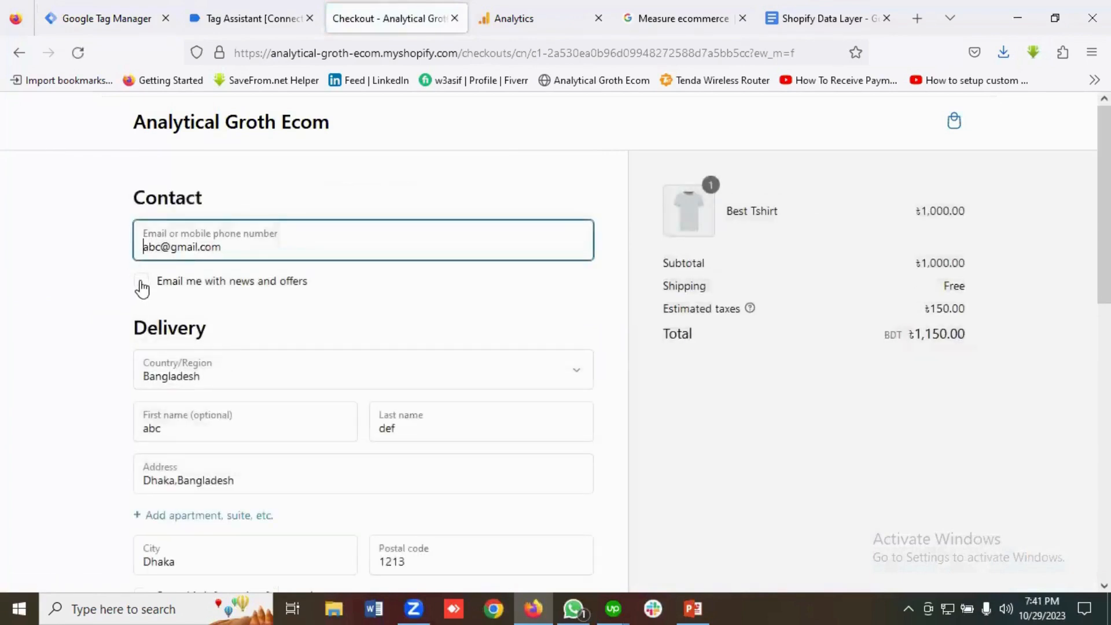
Tick the news-and-offers e-mail and save-delivery-details checkboxes.
{"action": "left_click", "coordinate": [142, 283]}
{"action": "scroll", "coordinate": [276, 305], "scroll_direction": "down", "scroll_amount": 6}
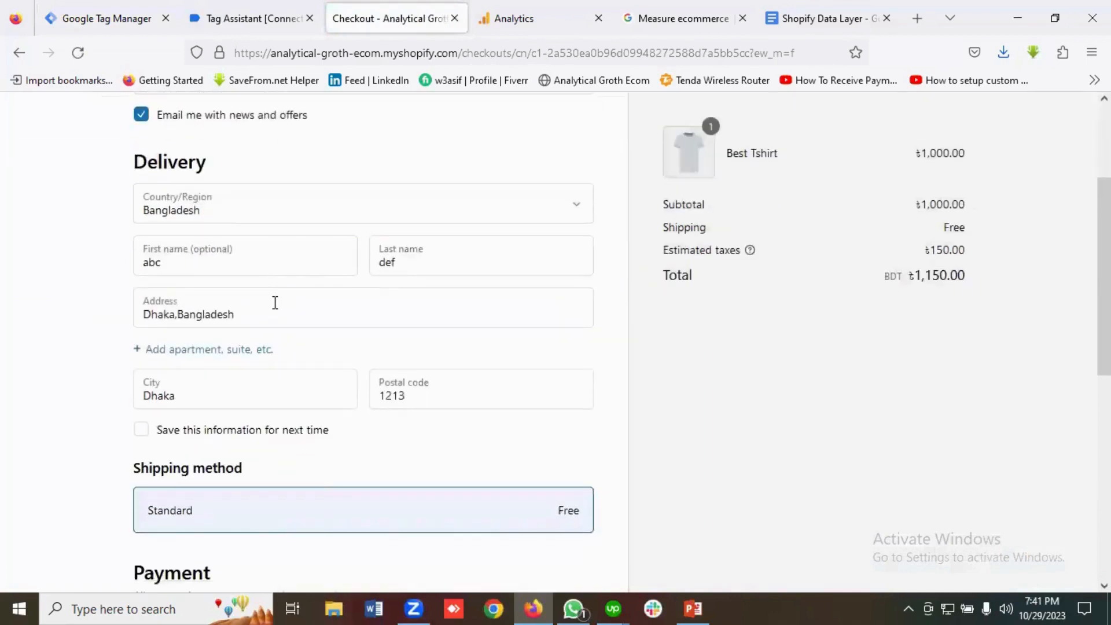
{"action": "left_click", "coordinate": [141, 266]}
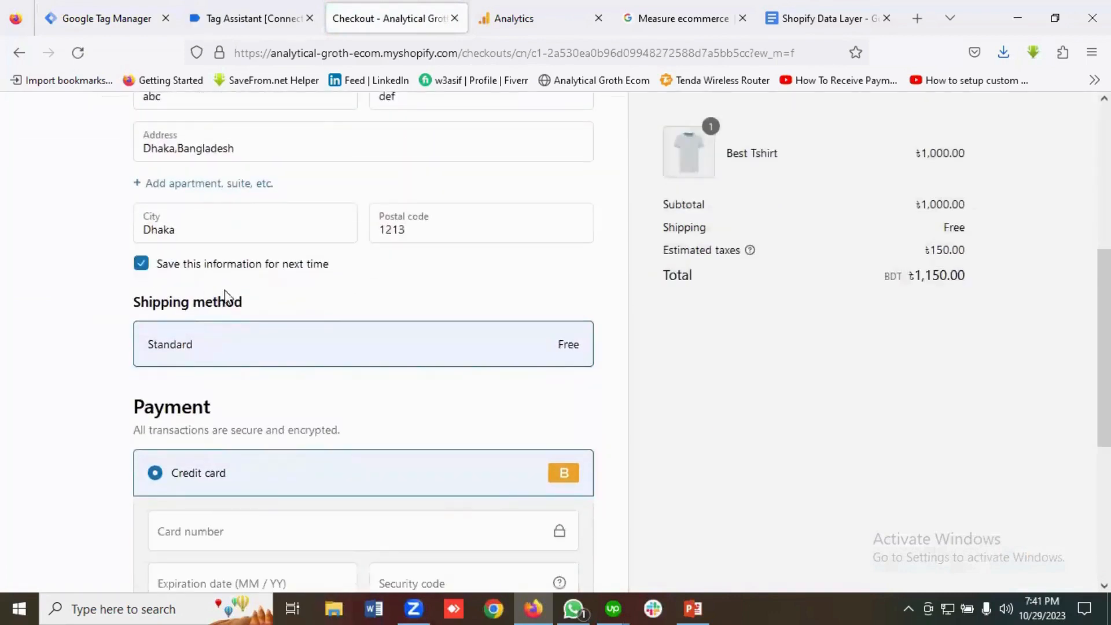
{"action": "scroll", "coordinate": [269, 304], "scroll_direction": "down", "scroll_amount": 4}
Fill in the test card's number, expiration date and security code, then pay now.
{"action": "left_click", "coordinate": [217, 278]}
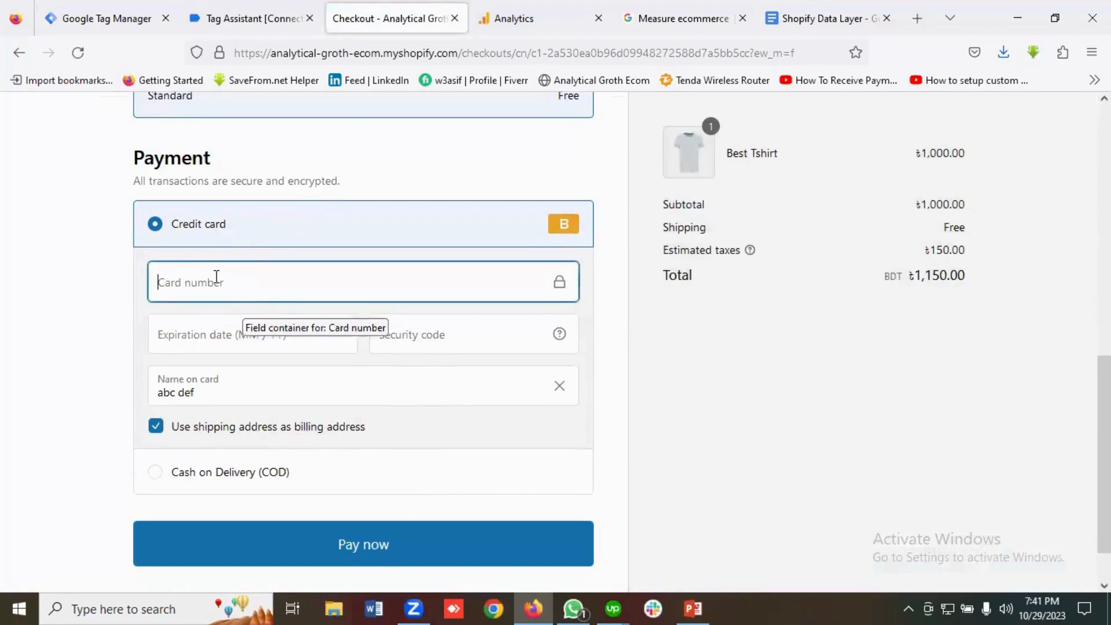
{"action": "left_click", "coordinate": [219, 334]}
{"action": "type", "text": "022"}
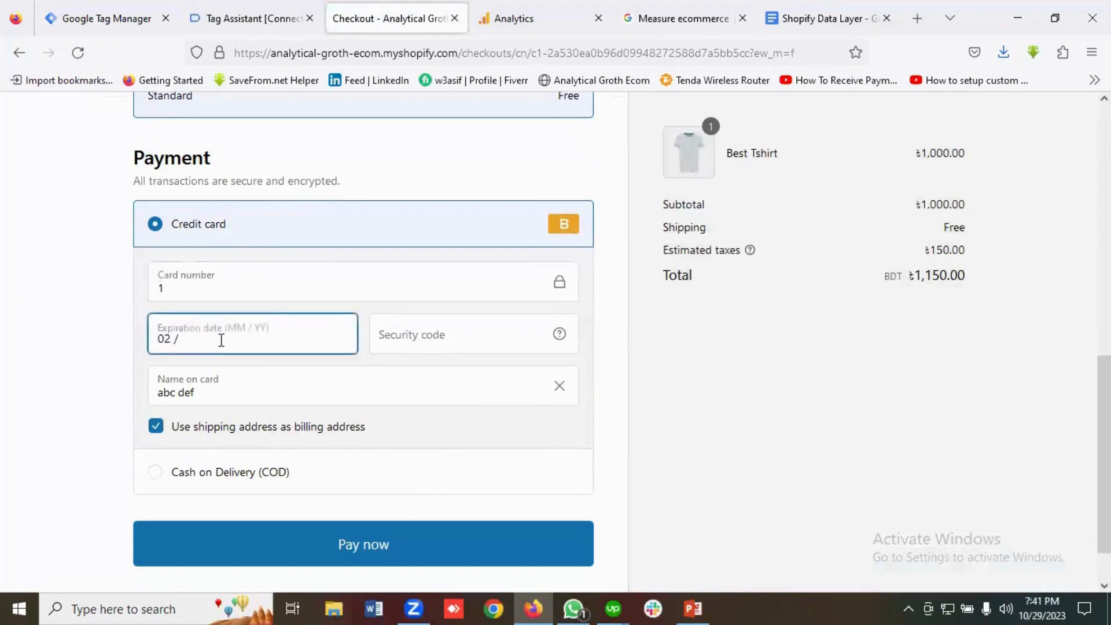
{"action": "left_click", "coordinate": [422, 340]}
{"action": "type", "text": "121"}
{"action": "scroll", "coordinate": [421, 345], "scroll_direction": "down", "scroll_amount": 1}
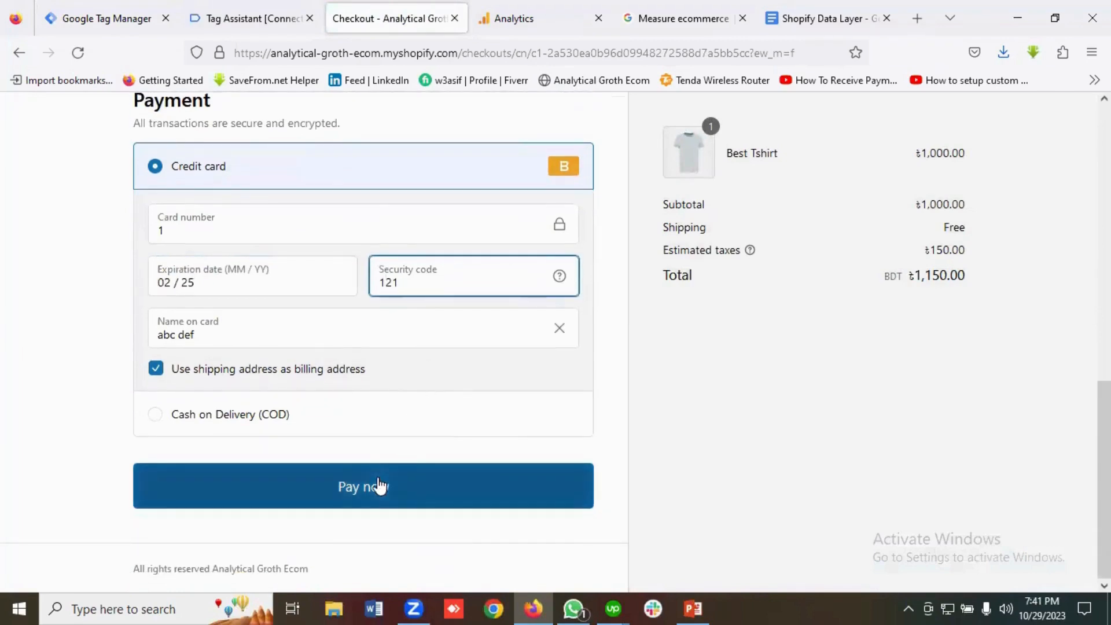
{"action": "left_click", "coordinate": [377, 485]}
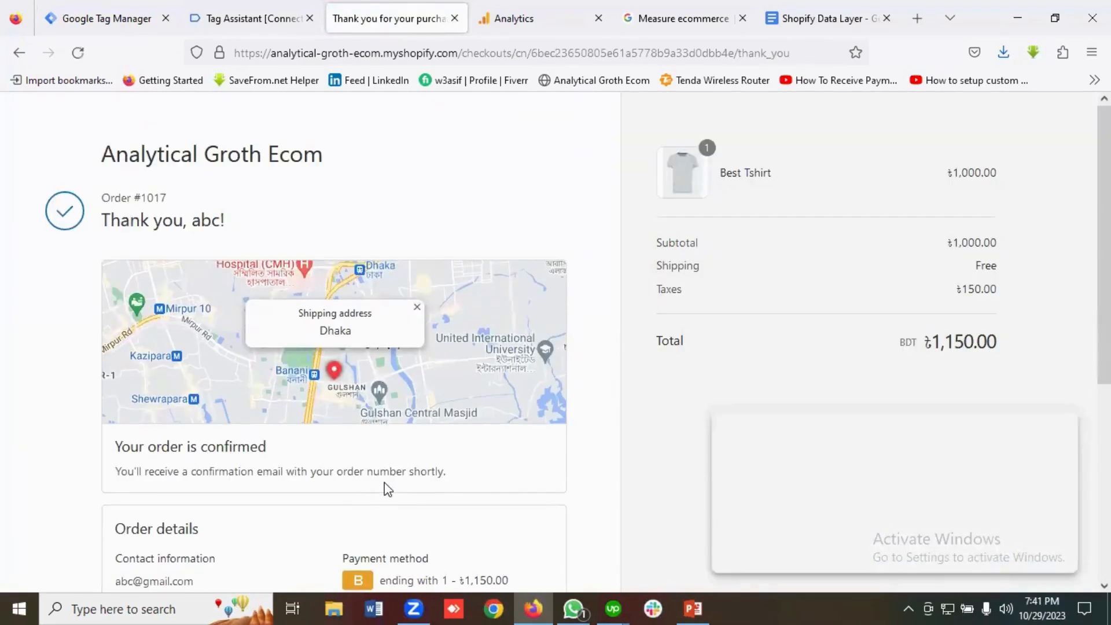
Check Tag Assistant's Tags Fired list for GA4 | Purchase, View Item and Add To Cart.
{"action": "left_click", "coordinate": [242, 19]}
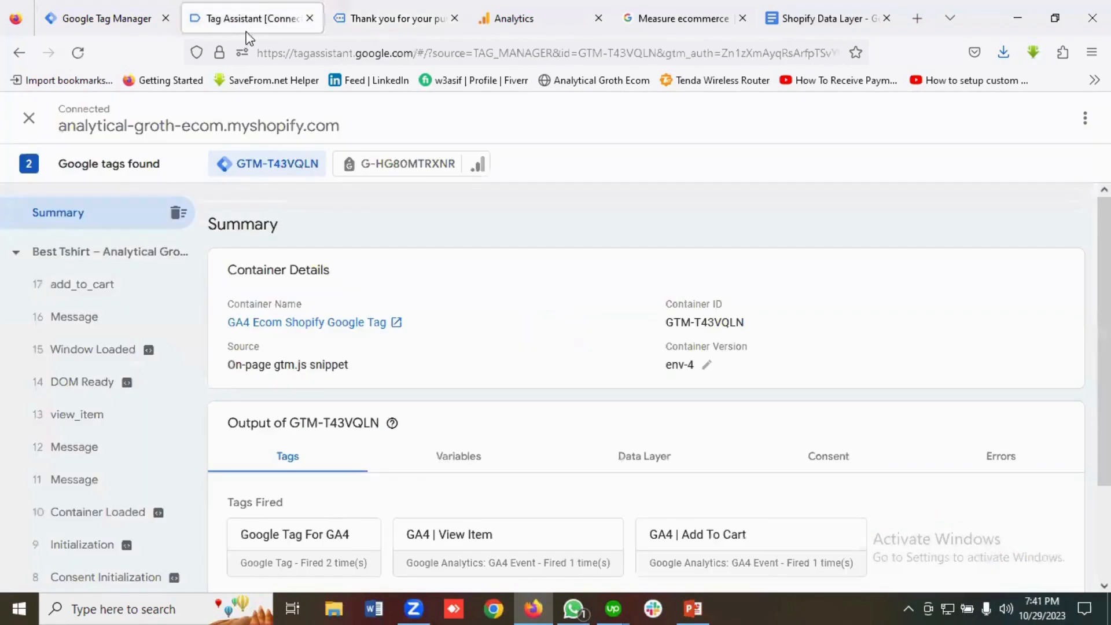
{"action": "scroll", "coordinate": [460, 347], "scroll_direction": "down", "scroll_amount": 2}
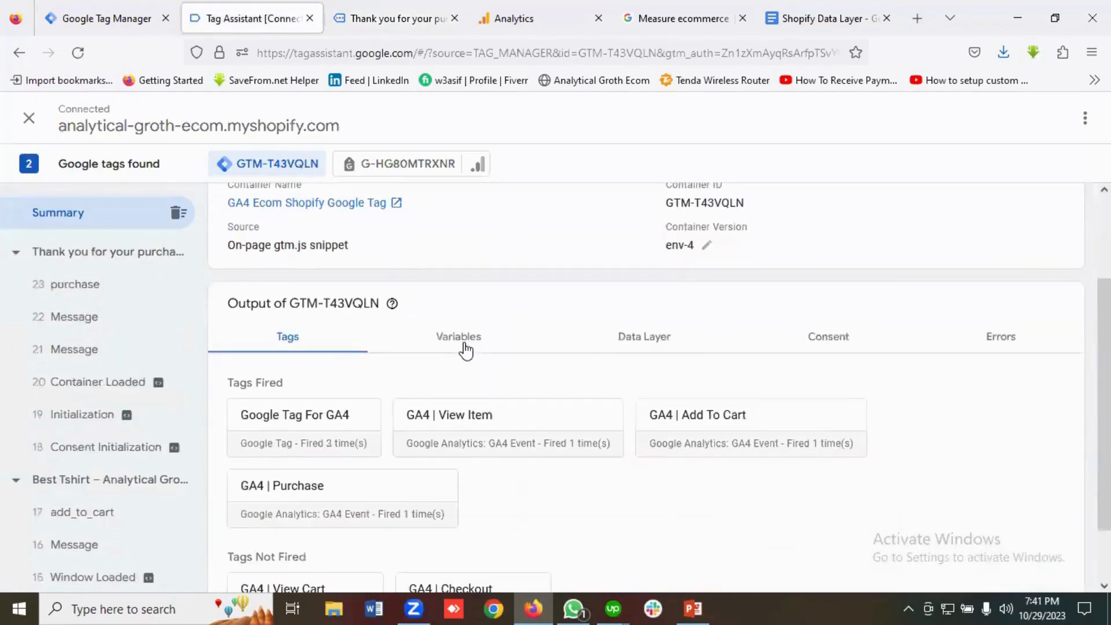
{"action": "scroll", "coordinate": [466, 350], "scroll_direction": "down", "scroll_amount": 2}
{"action": "scroll", "coordinate": [466, 349], "scroll_direction": "up", "scroll_amount": 2}
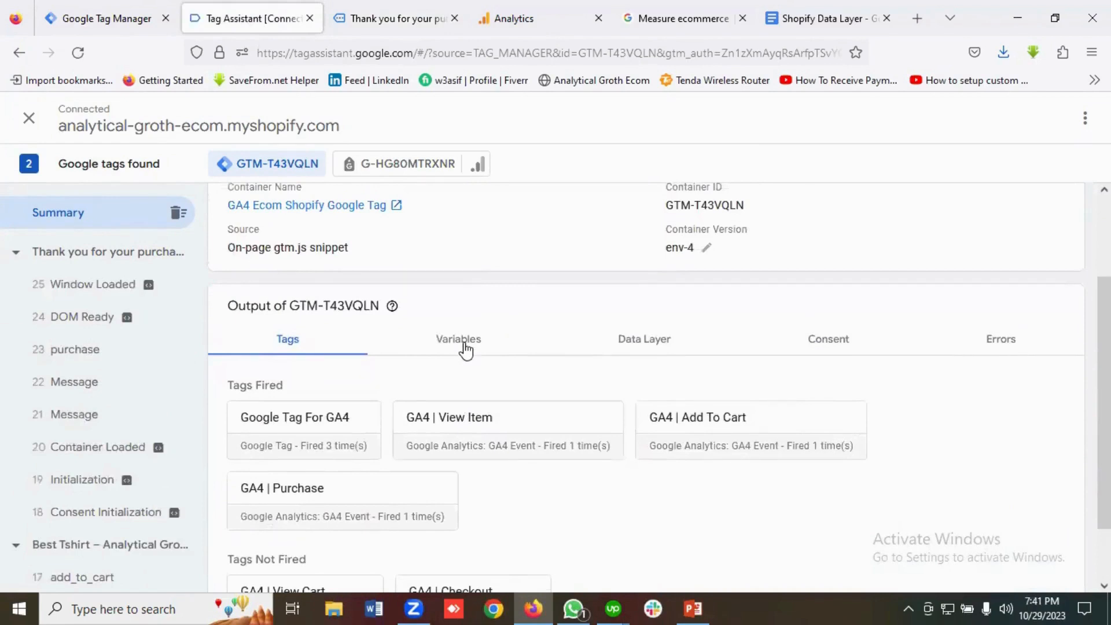
{"action": "scroll", "coordinate": [466, 350], "scroll_direction": "down", "scroll_amount": 2}
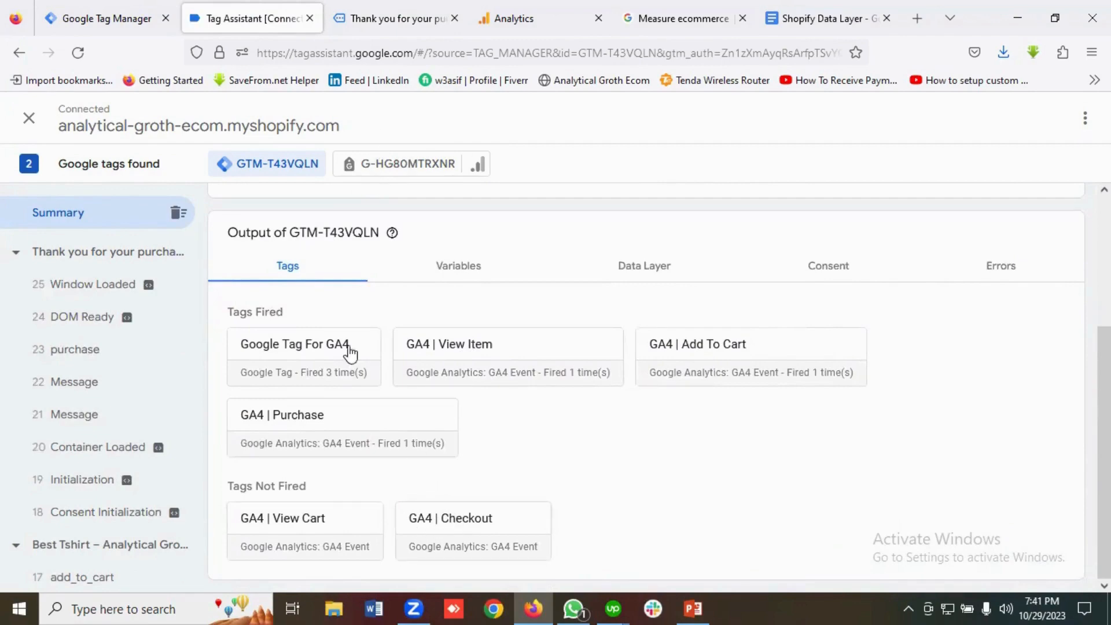
{"action": "left_click", "coordinate": [380, 5]}
Close the Thank you and old Tag Assistant tabs and connect a new Preview session.
{"action": "left_click", "coordinate": [454, 18]}
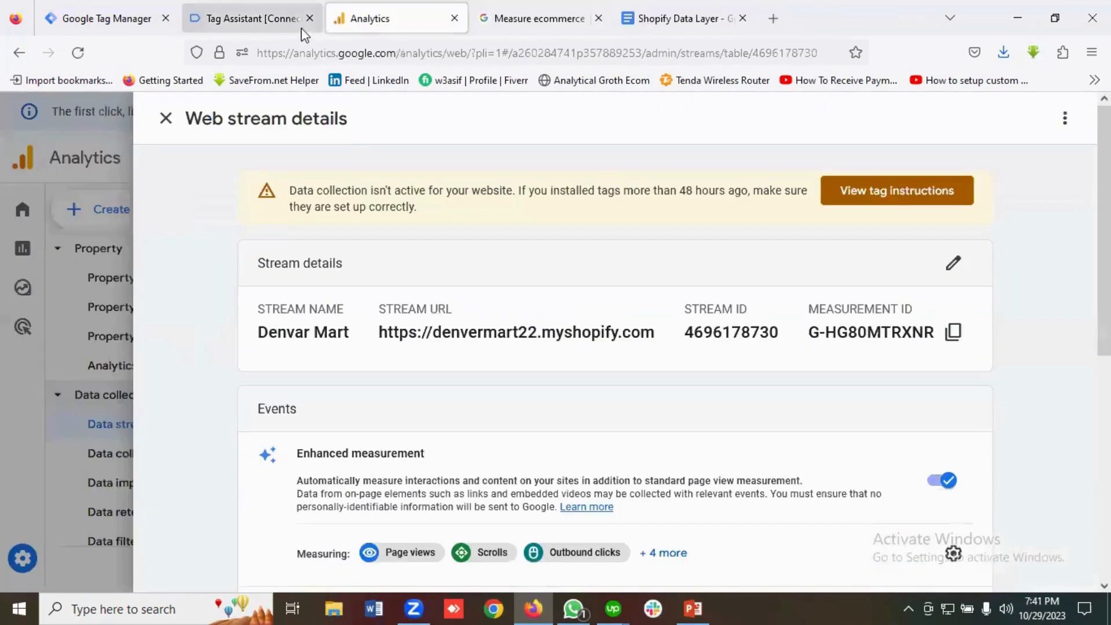
{"action": "left_click", "coordinate": [309, 18]}
{"action": "left_click", "coordinate": [102, 16]}
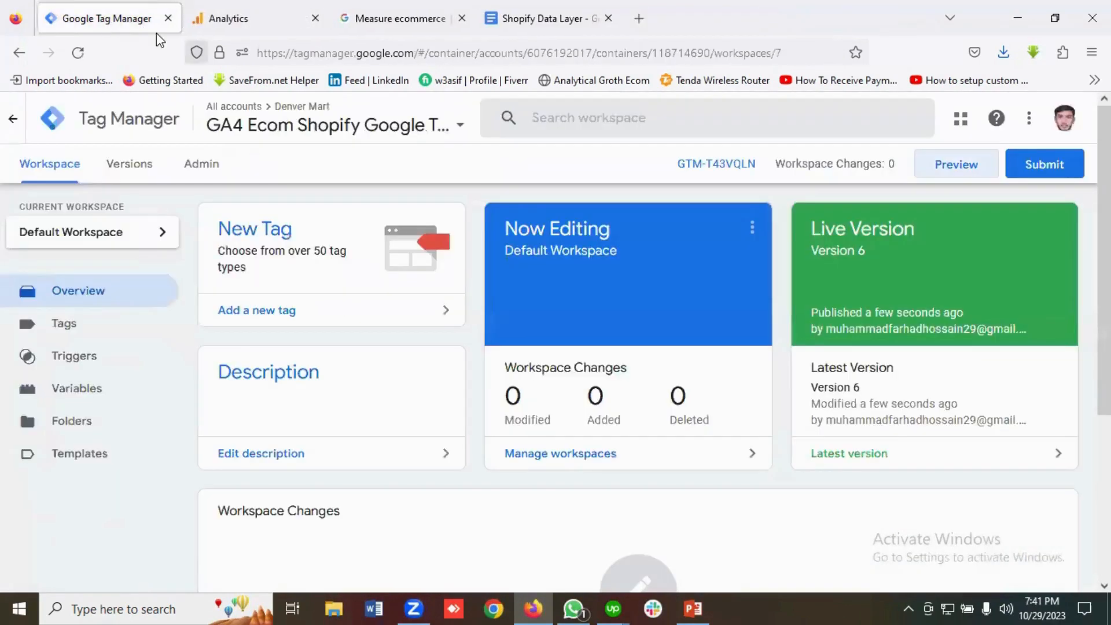
{"action": "left_click", "coordinate": [958, 167]}
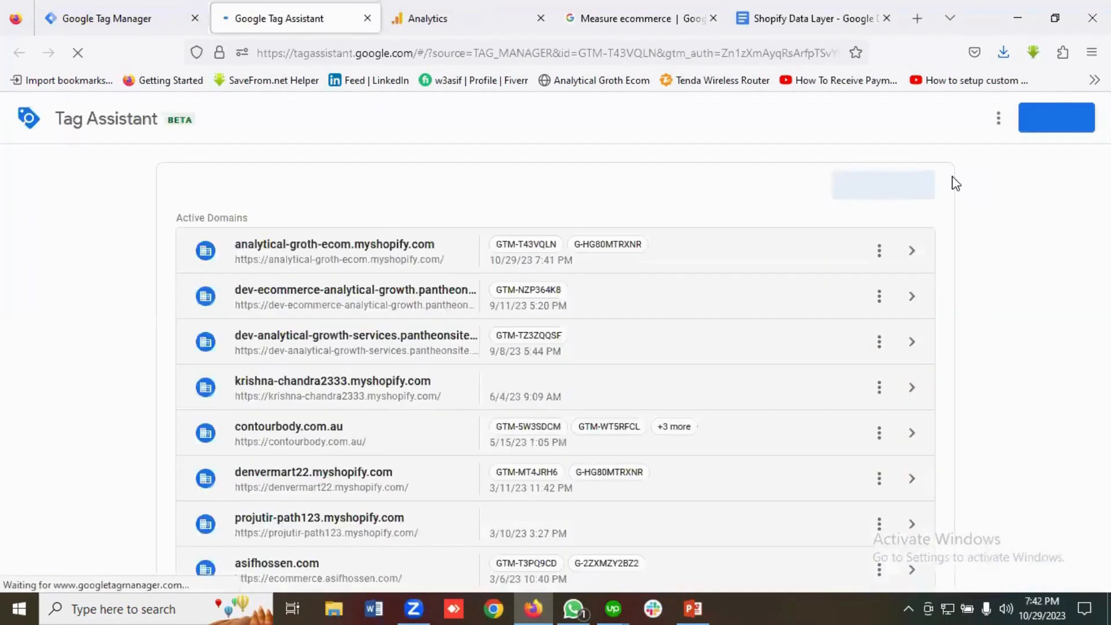
{"action": "left_click", "coordinate": [549, 532]}
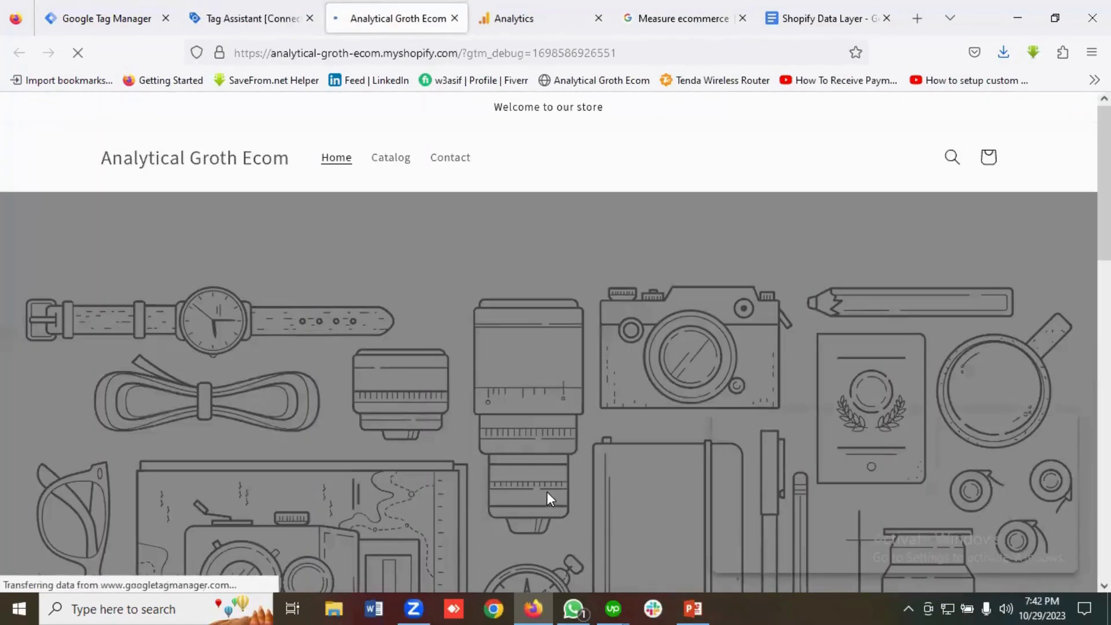
Open the Best Tshirt product page and confirm the Tag Assistant connection to check View Item.
{"action": "scroll", "coordinate": [498, 394], "scroll_direction": "down", "scroll_amount": 4}
{"action": "scroll", "coordinate": [497, 393], "scroll_direction": "down", "scroll_amount": 7}
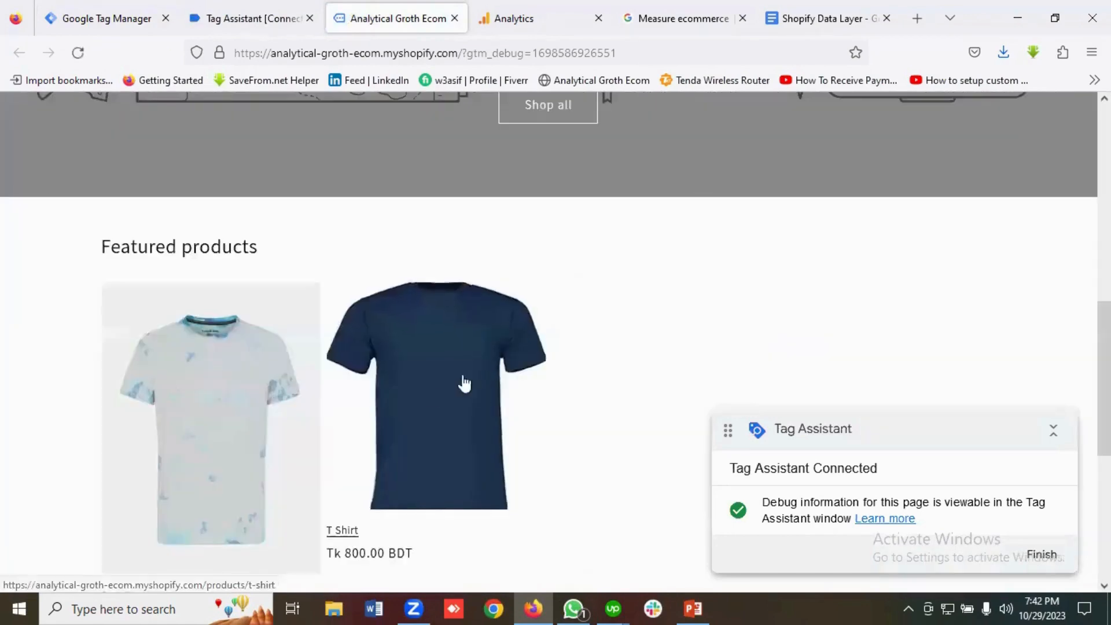
{"action": "left_click", "coordinate": [208, 359]}
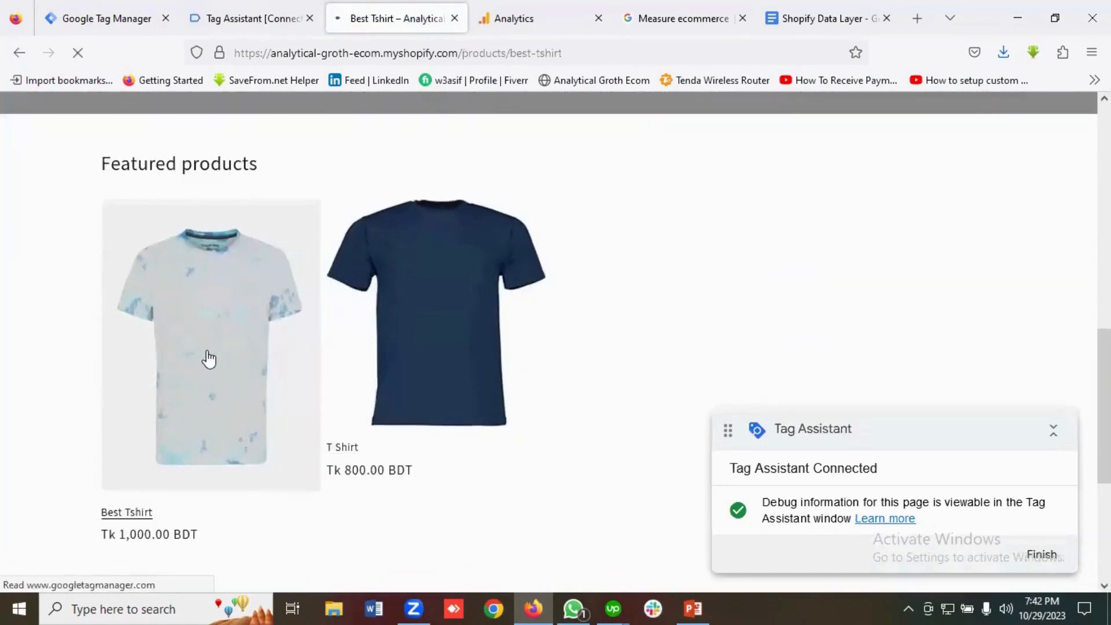
{"action": "left_click", "coordinate": [271, 18]}
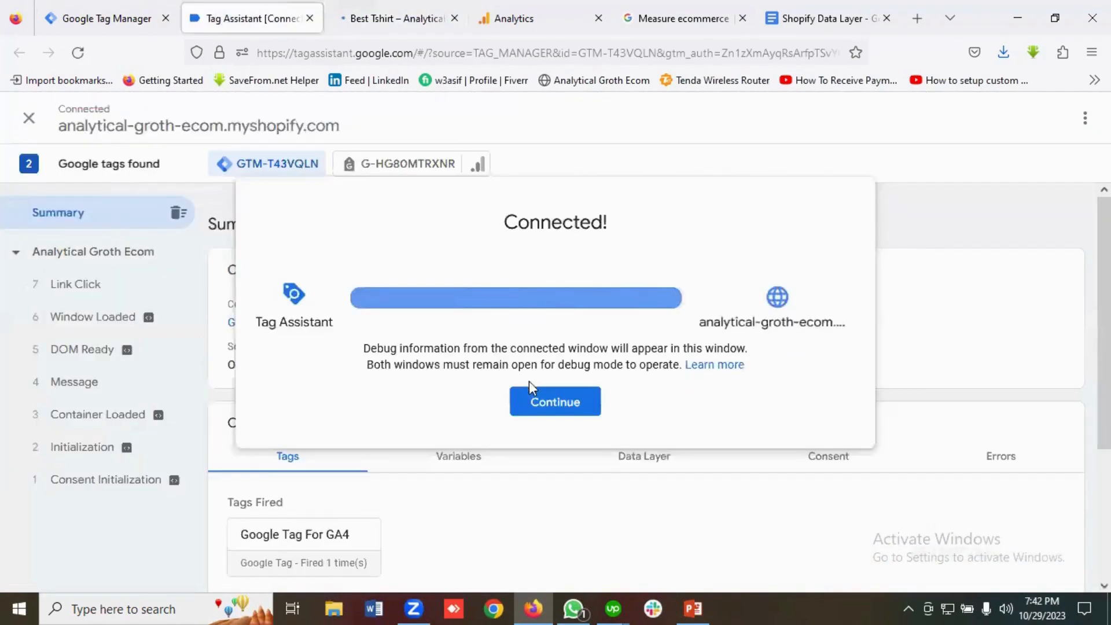
{"action": "left_click", "coordinate": [535, 405]}
{"action": "scroll", "coordinate": [533, 355], "scroll_direction": "down", "scroll_amount": 2}
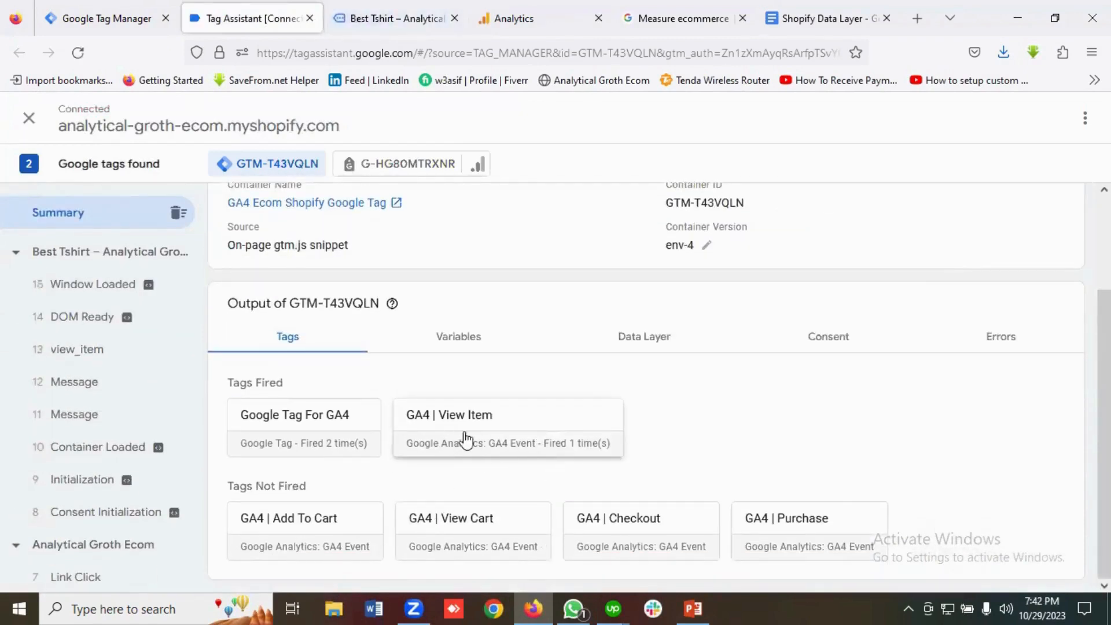
Add the Best Tshirt to the cart and check the Add To Cart tag in Tag Assistant.
{"action": "left_click", "coordinate": [399, 18]}
{"action": "scroll", "coordinate": [911, 352], "scroll_direction": "down", "scroll_amount": 2}
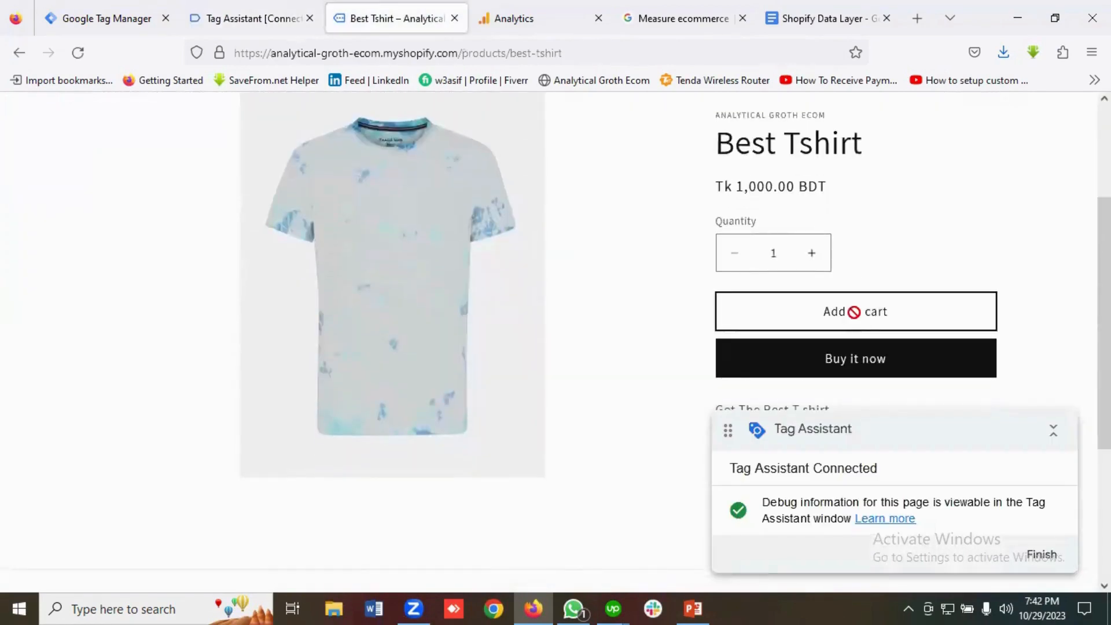
{"action": "left_click", "coordinate": [855, 312]}
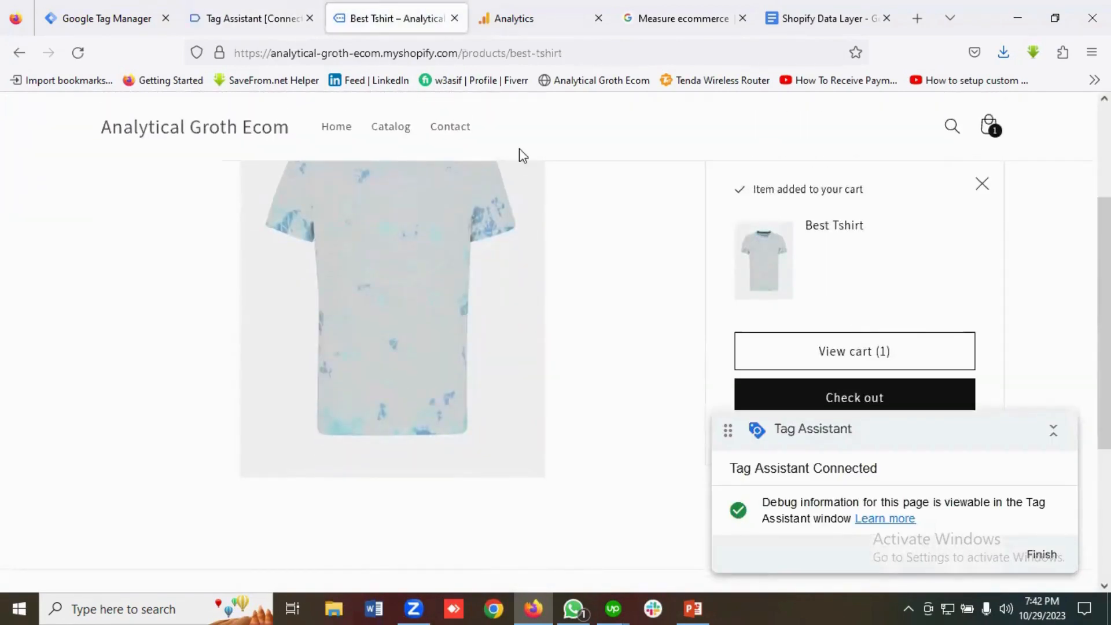
{"action": "left_click", "coordinate": [252, 17]}
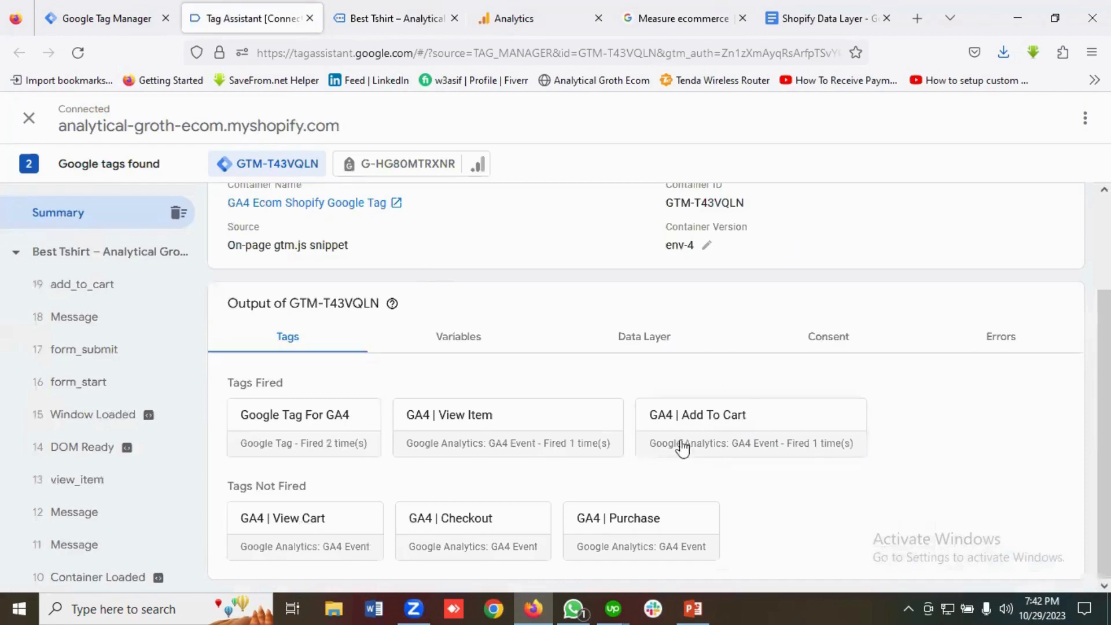
Open the cart page and verify GA4 | View Cart fired.
{"action": "left_click", "coordinate": [401, 18]}
{"action": "scroll", "coordinate": [946, 313], "scroll_direction": "down", "scroll_amount": 2}
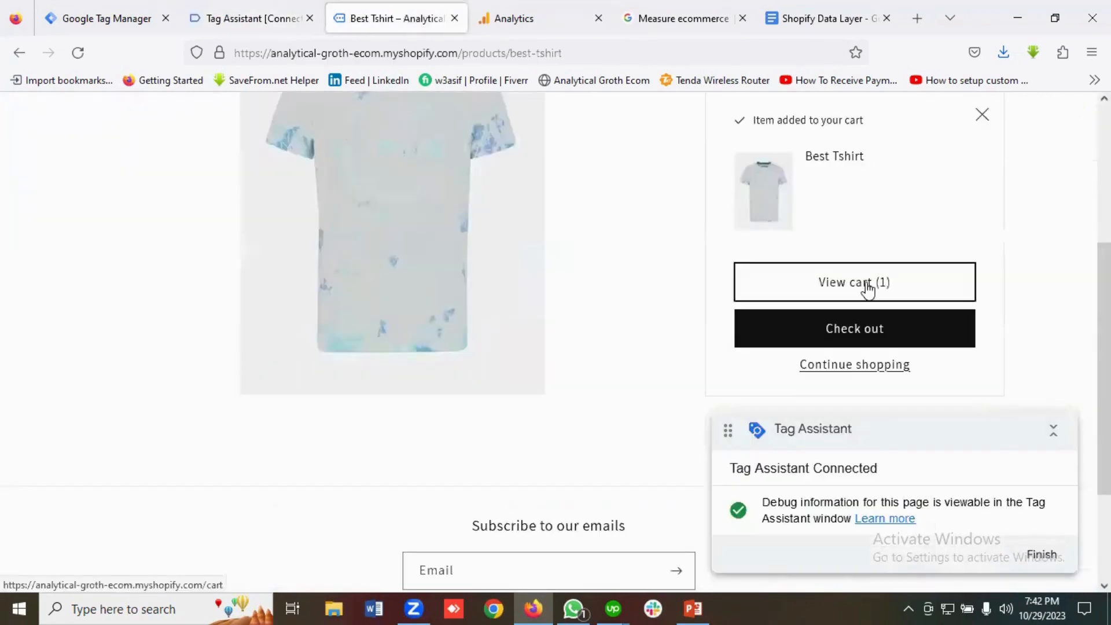
{"action": "left_click", "coordinate": [863, 282]}
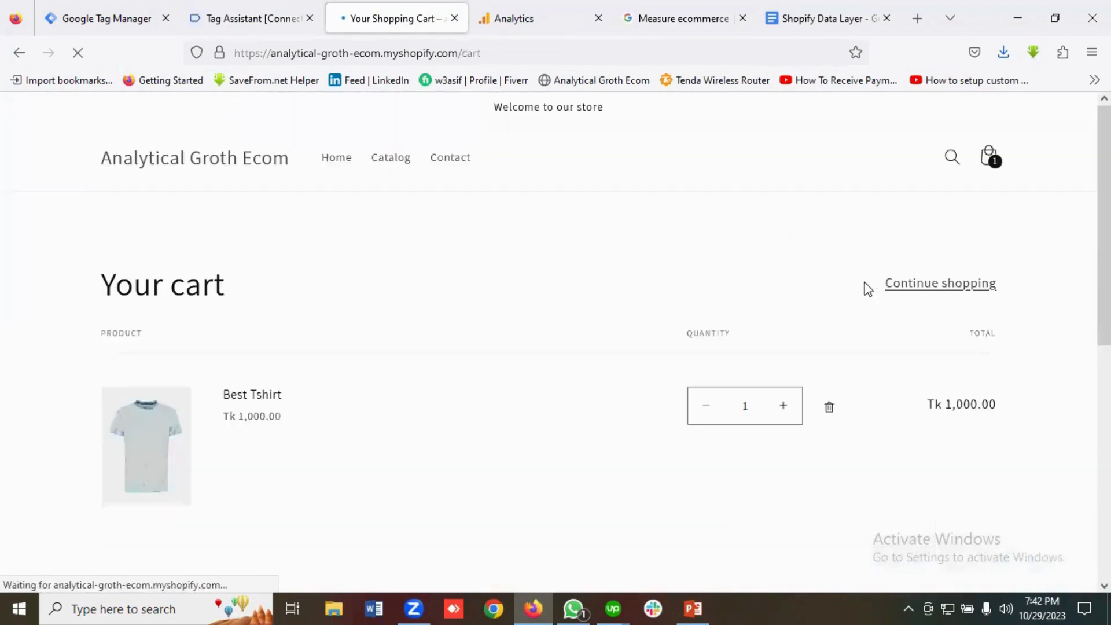
{"action": "left_click", "coordinate": [248, 11]}
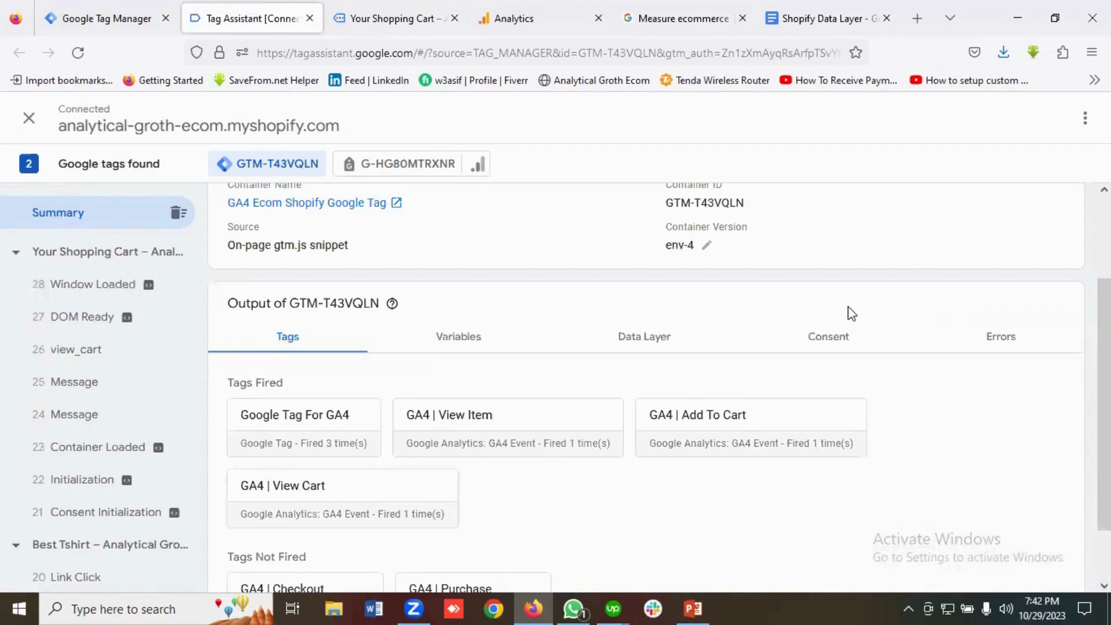
{"action": "key", "text": "ctrl+Tab"}
Begin checkout from the cart and confirm GA4 | Checkout fired once.
{"action": "left_click", "coordinate": [845, 279]}
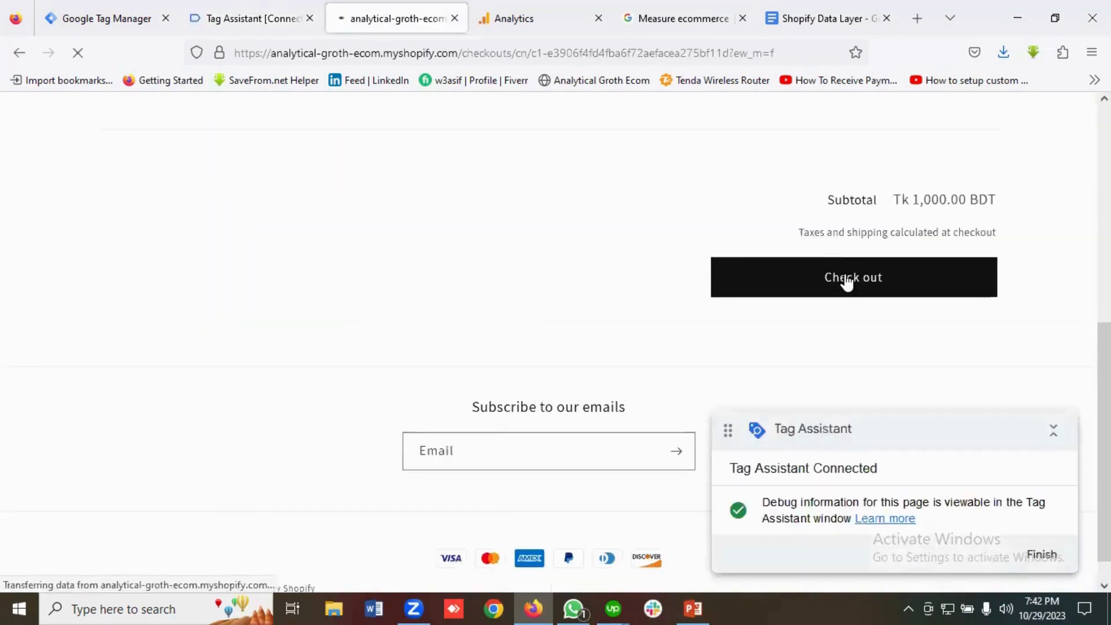
{"action": "left_click", "coordinate": [261, 19]}
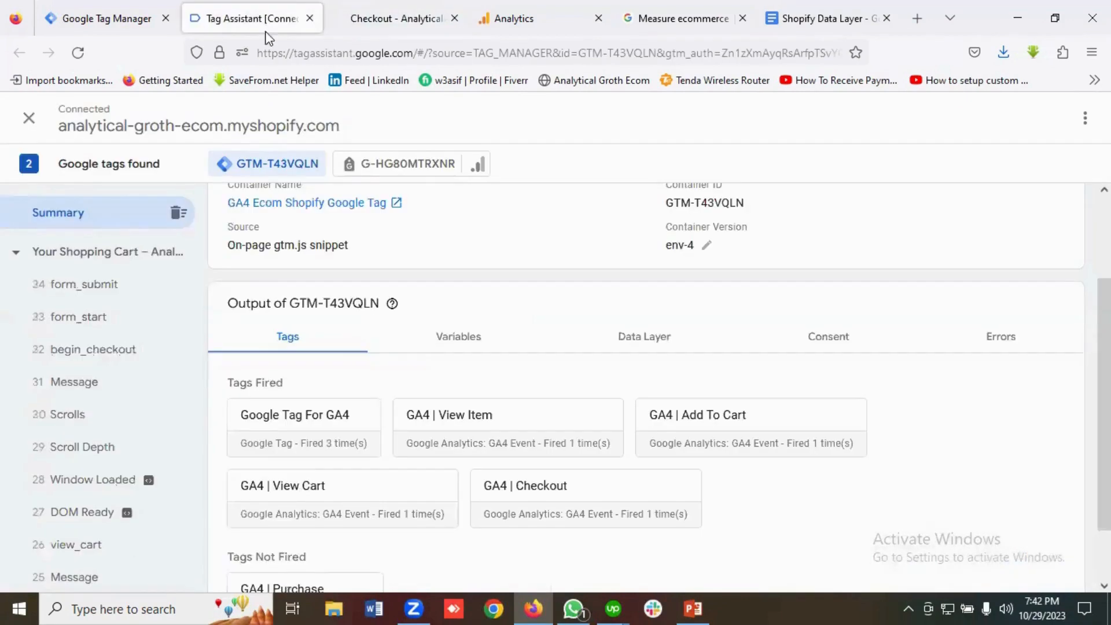
{"action": "scroll", "coordinate": [565, 391], "scroll_direction": "down", "scroll_amount": 2}
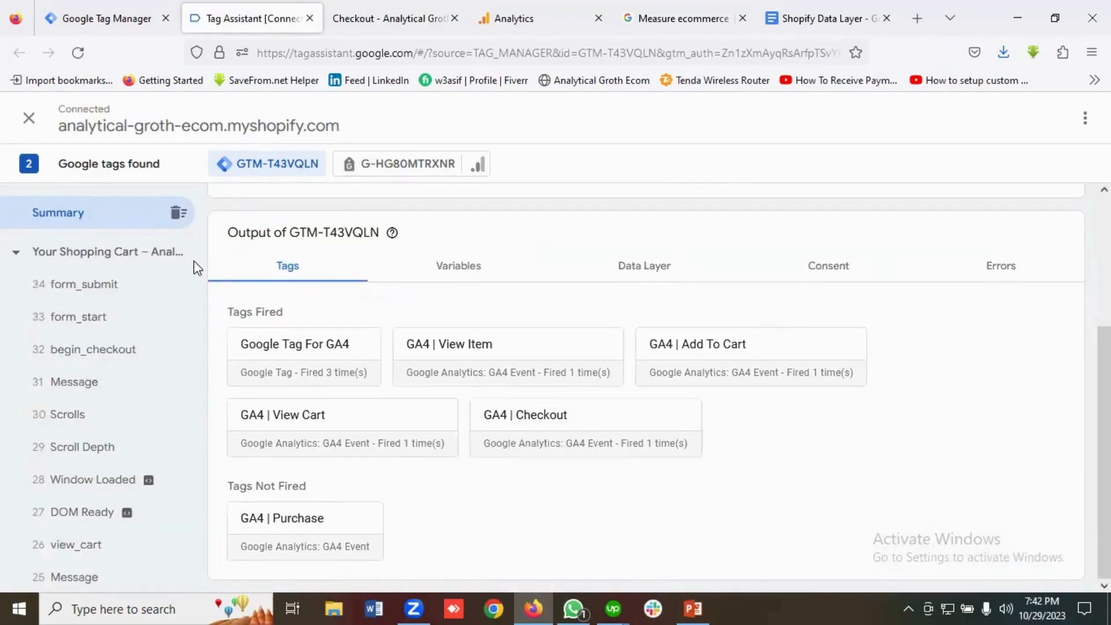
{"action": "key", "text": "ctrl+Tab"}
Opt in to store news and offers and enter the test card number.
{"action": "left_click", "coordinate": [141, 282]}
{"action": "scroll", "coordinate": [173, 307], "scroll_direction": "down", "scroll_amount": 3}
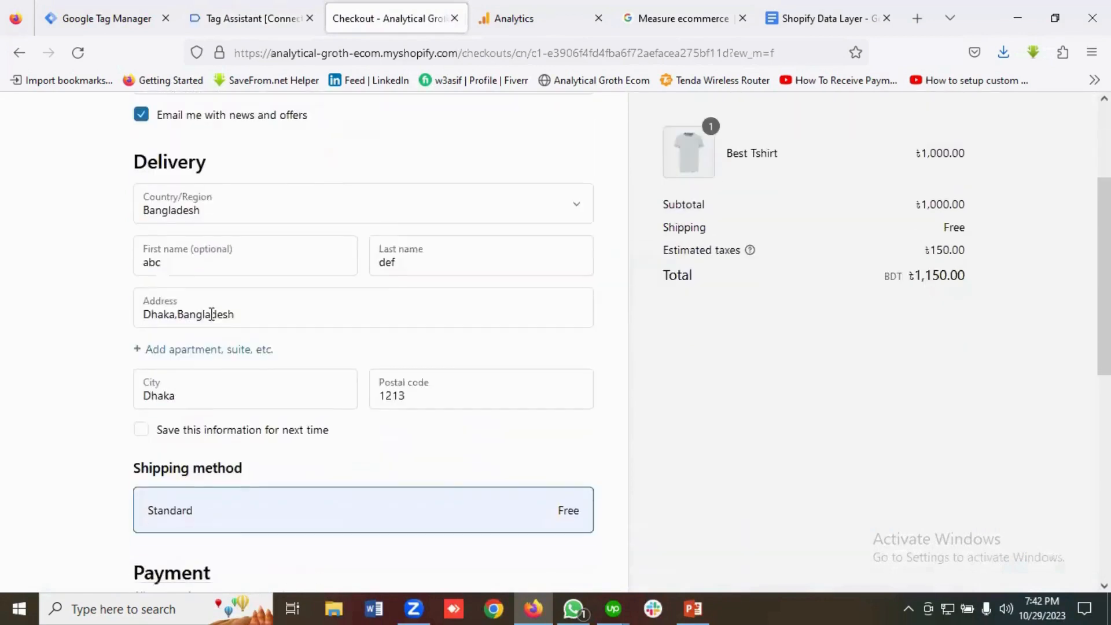
{"action": "scroll", "coordinate": [212, 314], "scroll_direction": "down", "scroll_amount": 6}
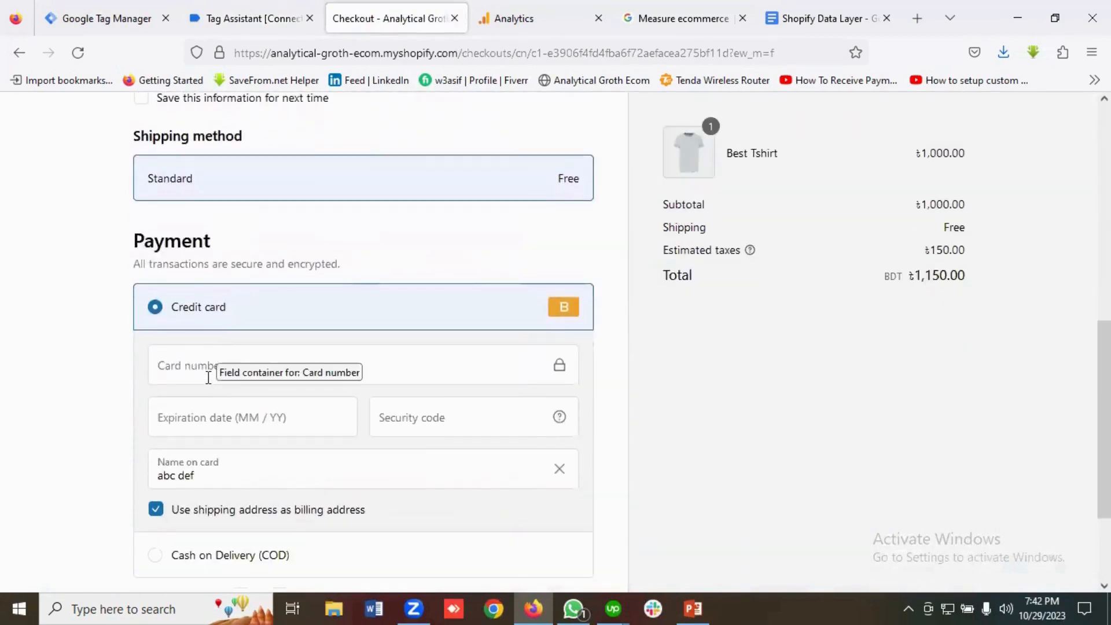
{"action": "left_click", "coordinate": [208, 376]}
{"action": "type", "text": "1"}
Enter the card expiration date, place the order, and check Tag Assistant for GA4 | Purchase.
{"action": "left_click", "coordinate": [198, 424]}
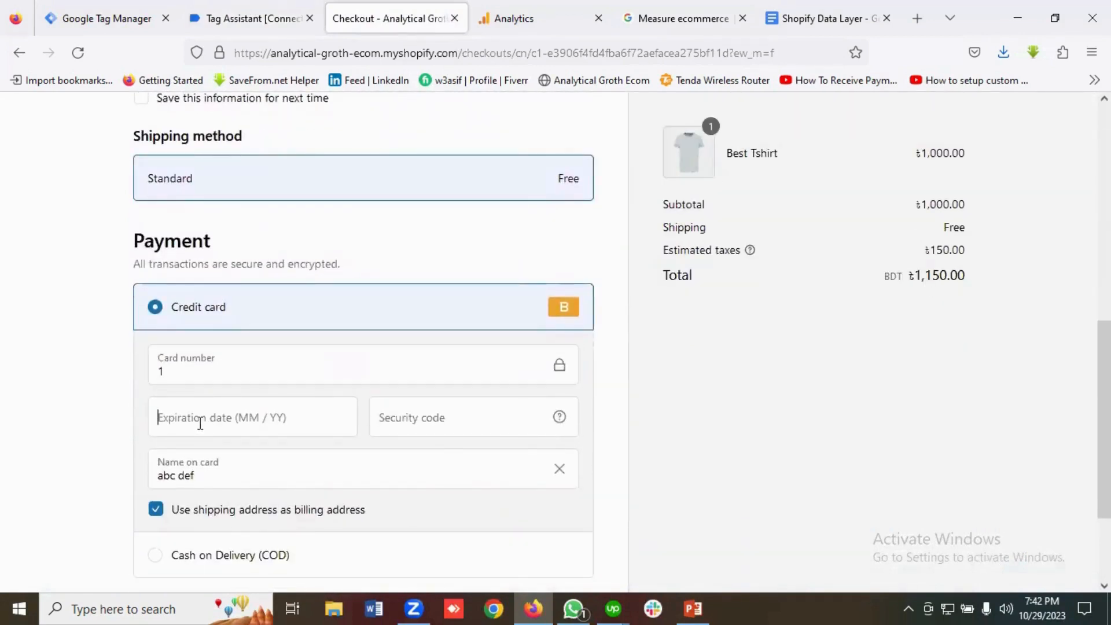
{"action": "type", "text": "022"}
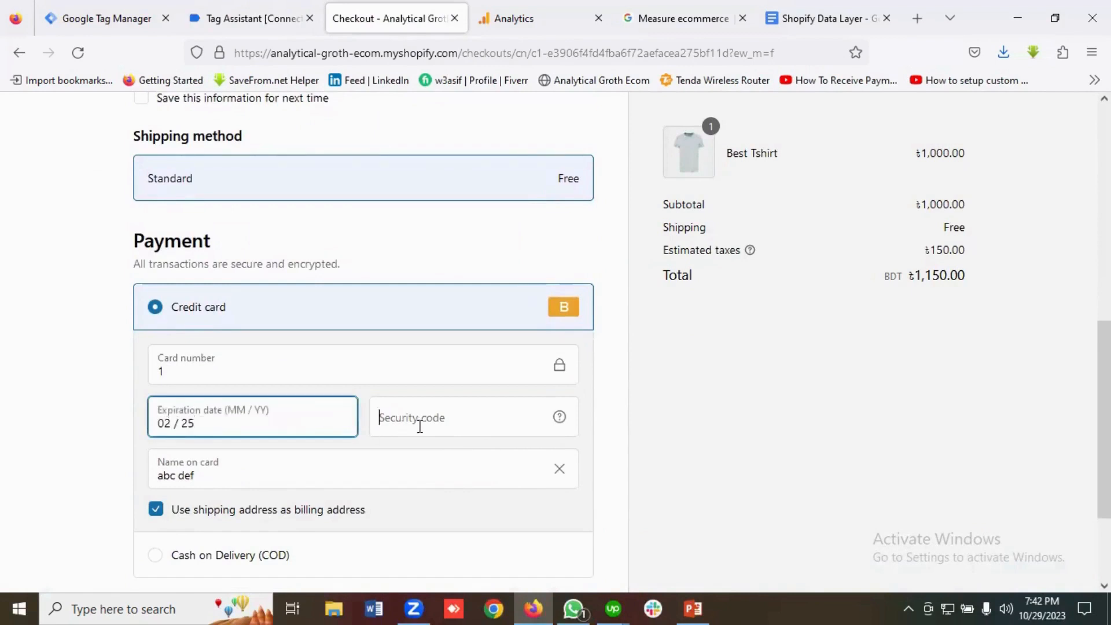
{"action": "type", "text": "121"}
{"action": "scroll", "coordinate": [381, 416], "scroll_direction": "down", "scroll_amount": 3}
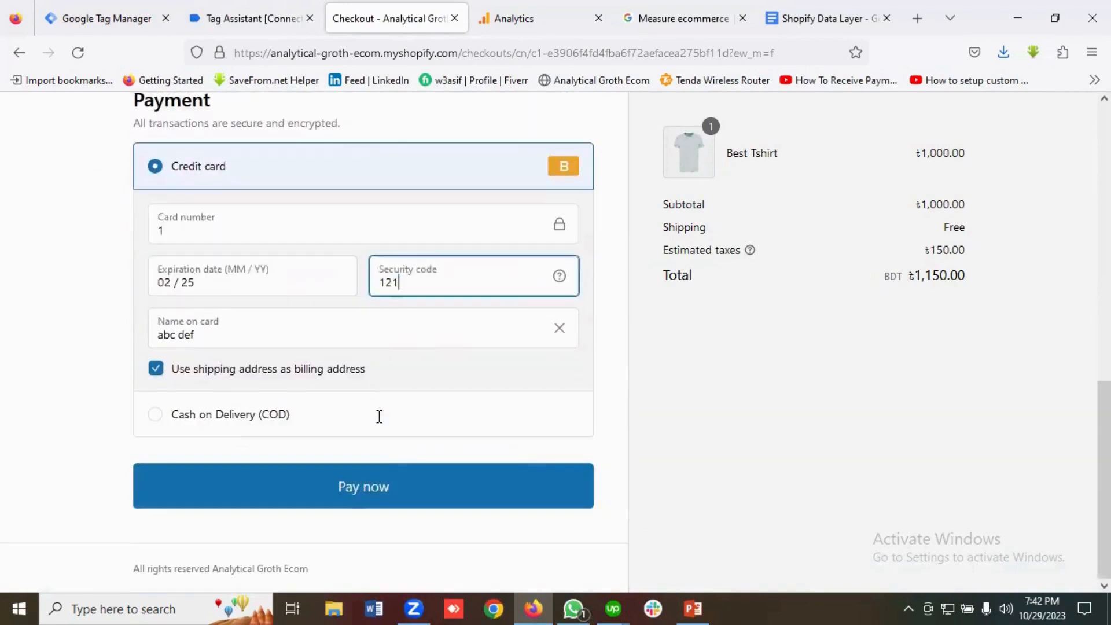
{"action": "left_click", "coordinate": [374, 490]}
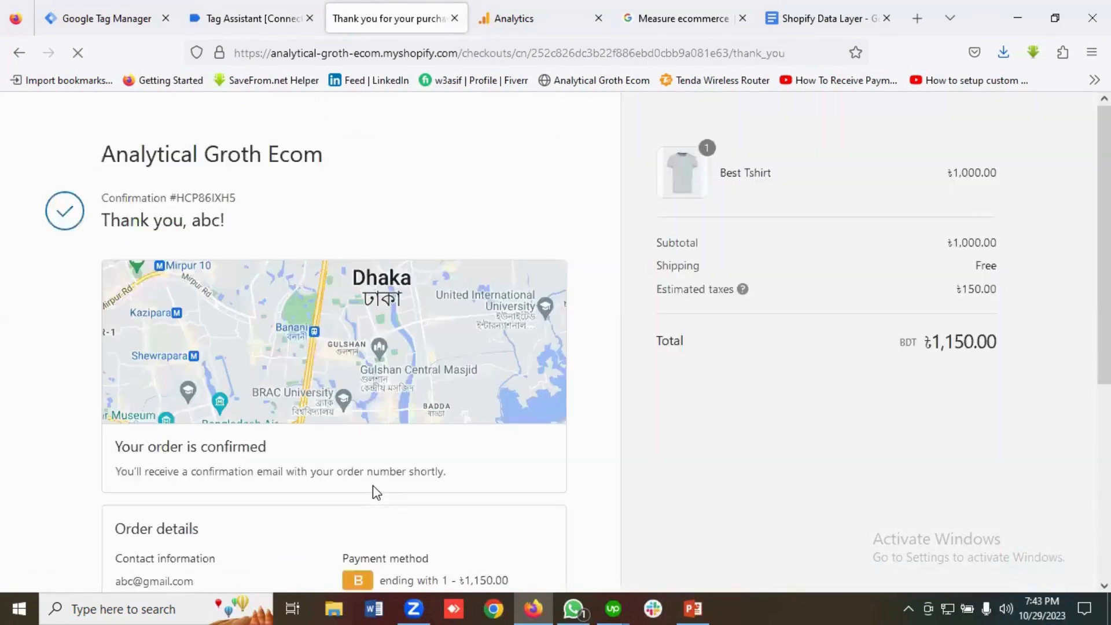
{"action": "left_click", "coordinate": [253, 18]}
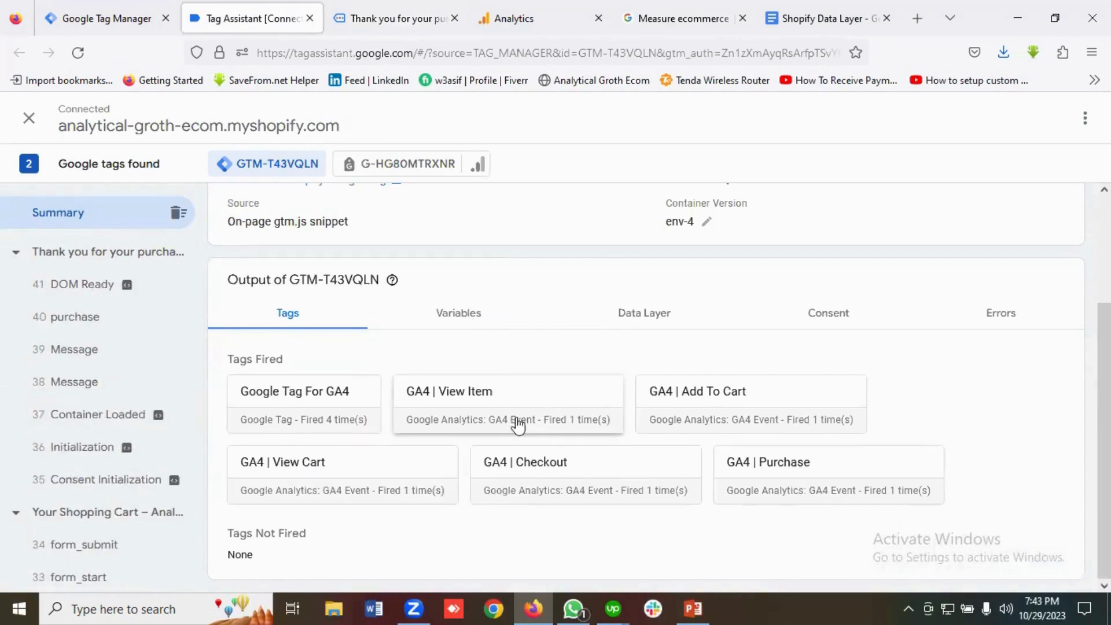
Review the purchase event's ecommerce variables in Tag Assistant, then return to the Tag Manager overview.
{"action": "left_click", "coordinate": [80, 320]}
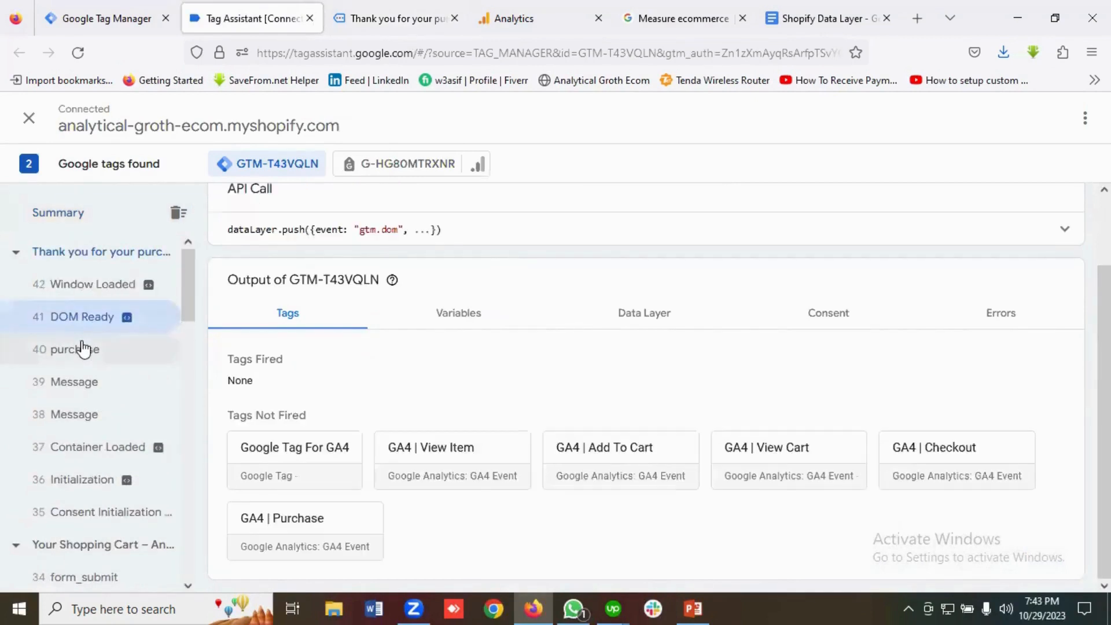
{"action": "left_click", "coordinate": [83, 350]}
{"action": "left_click", "coordinate": [457, 345]}
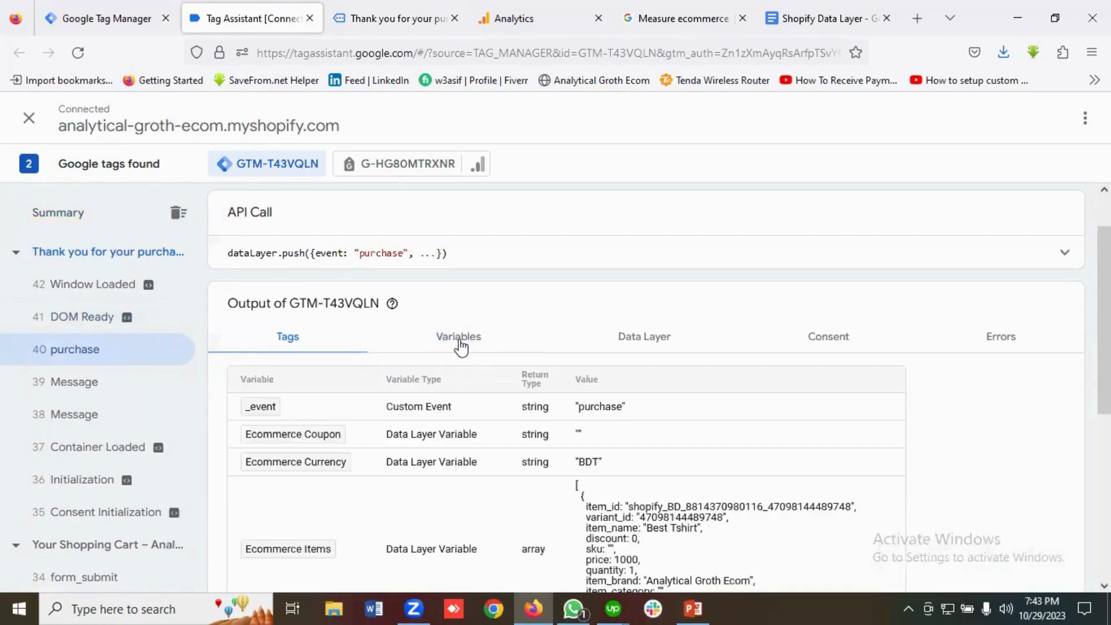
{"action": "scroll", "coordinate": [536, 410], "scroll_direction": "down", "scroll_amount": 3}
{"action": "scroll", "coordinate": [515, 393], "scroll_direction": "down", "scroll_amount": 1}
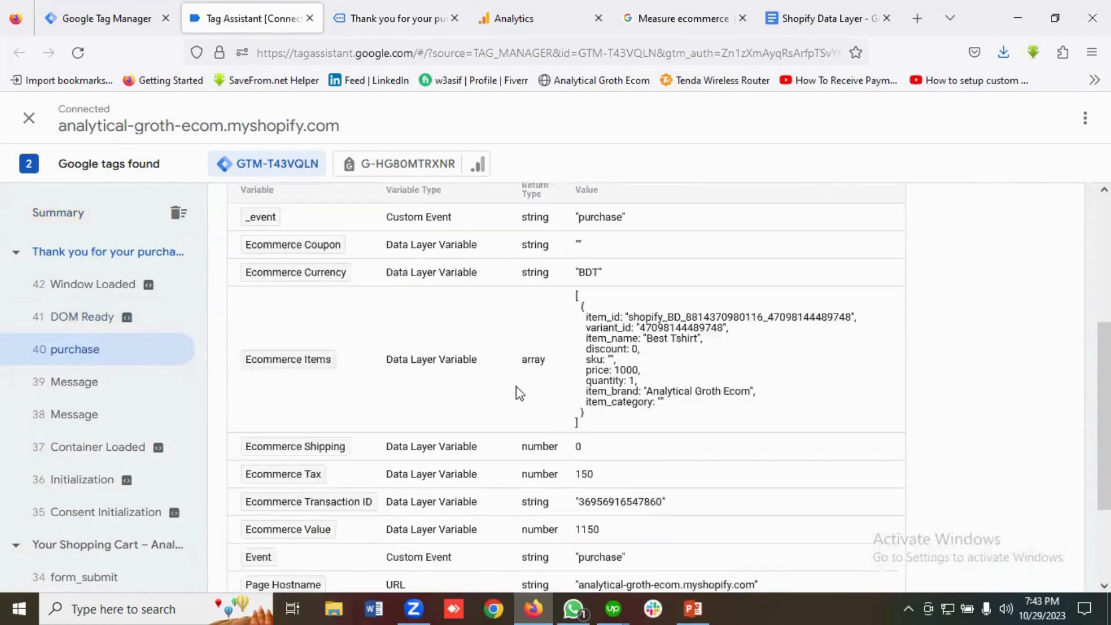
{"action": "scroll", "coordinate": [351, 316], "scroll_direction": "up", "scroll_amount": 1}
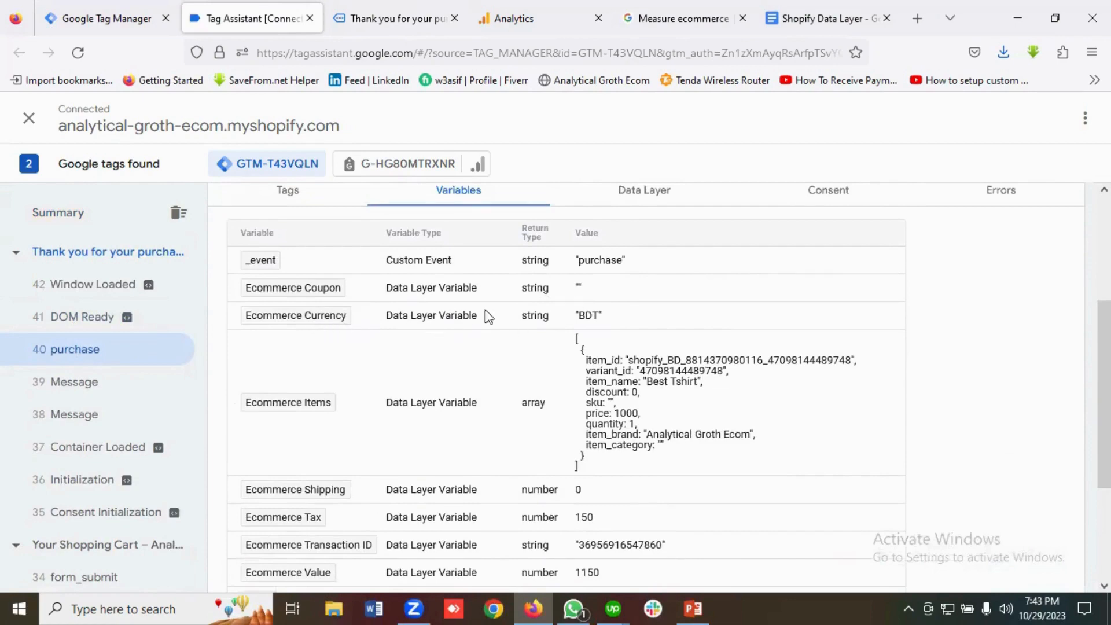
{"action": "scroll", "coordinate": [614, 322], "scroll_direction": "down", "scroll_amount": 1}
{"action": "scroll", "coordinate": [498, 336], "scroll_direction": "down", "scroll_amount": 1}
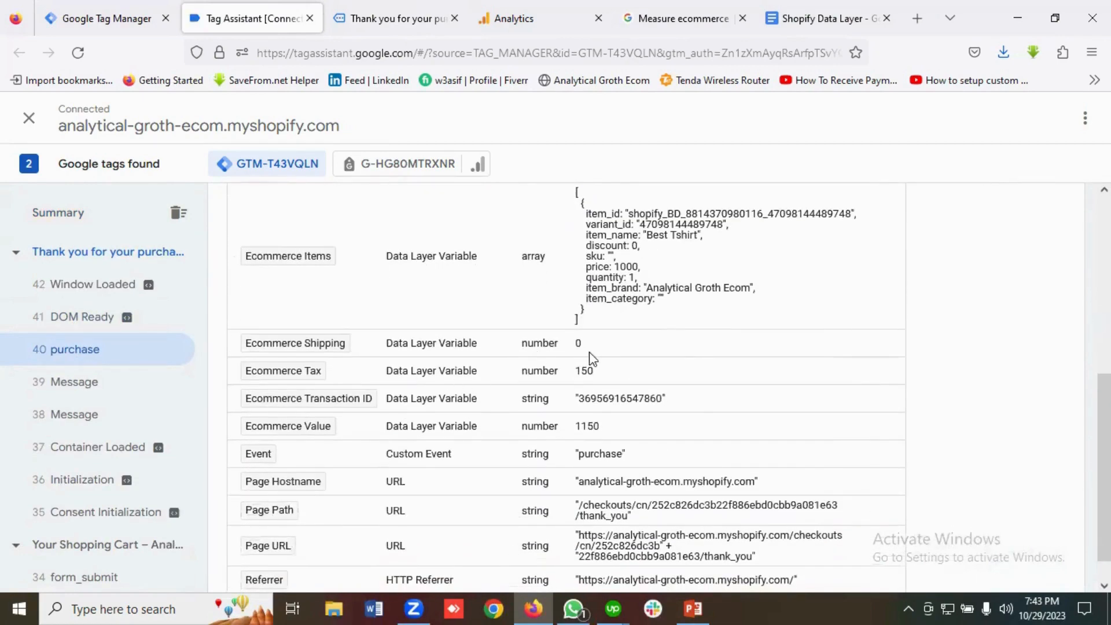
{"action": "scroll", "coordinate": [590, 352], "scroll_direction": "down", "scroll_amount": 1}
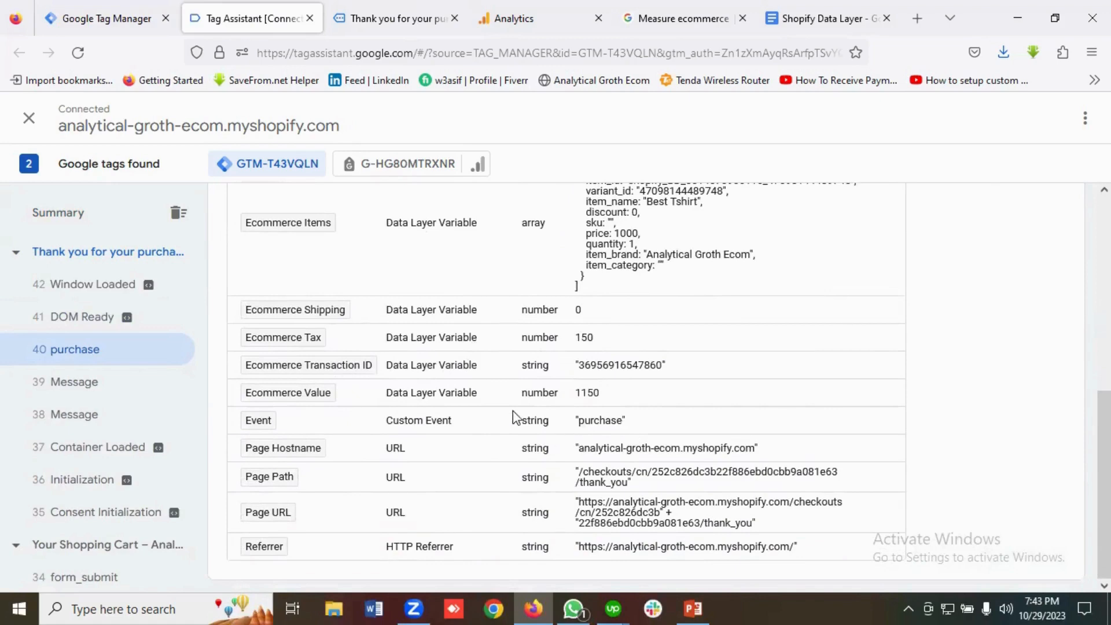
{"action": "scroll", "coordinate": [514, 418], "scroll_direction": "up", "scroll_amount": 5}
{"action": "left_click", "coordinate": [65, 215]}
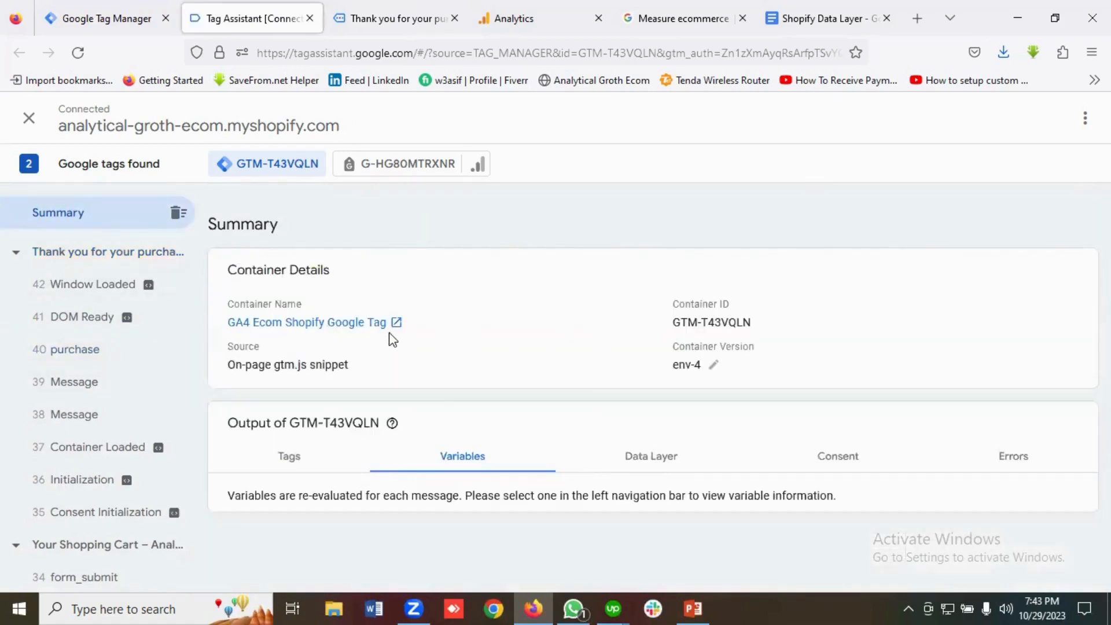
{"action": "left_click", "coordinate": [101, 14]}
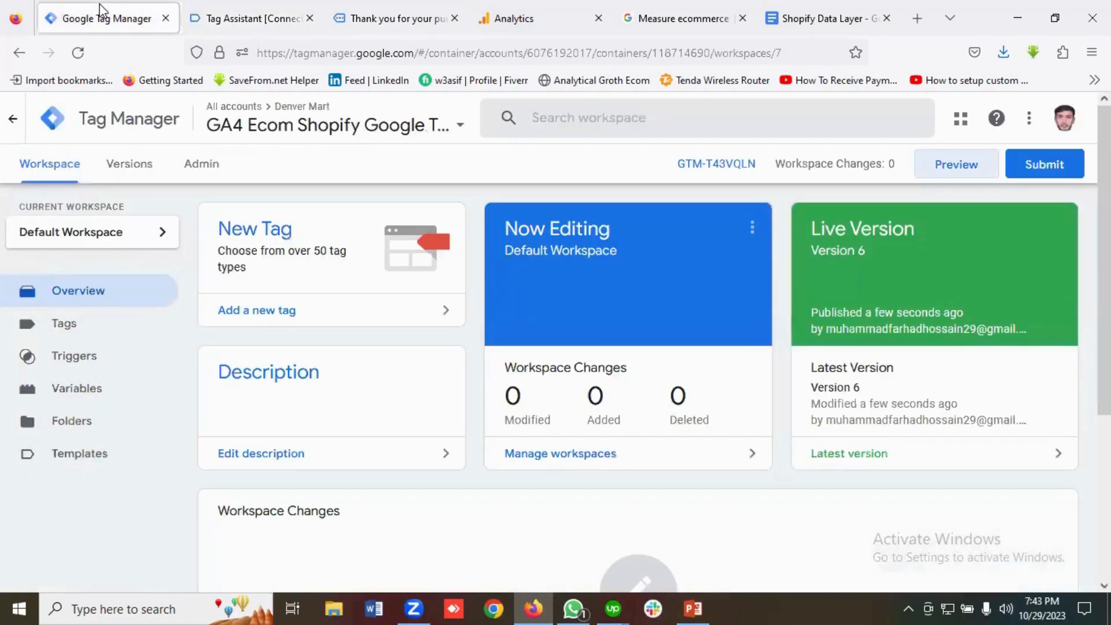